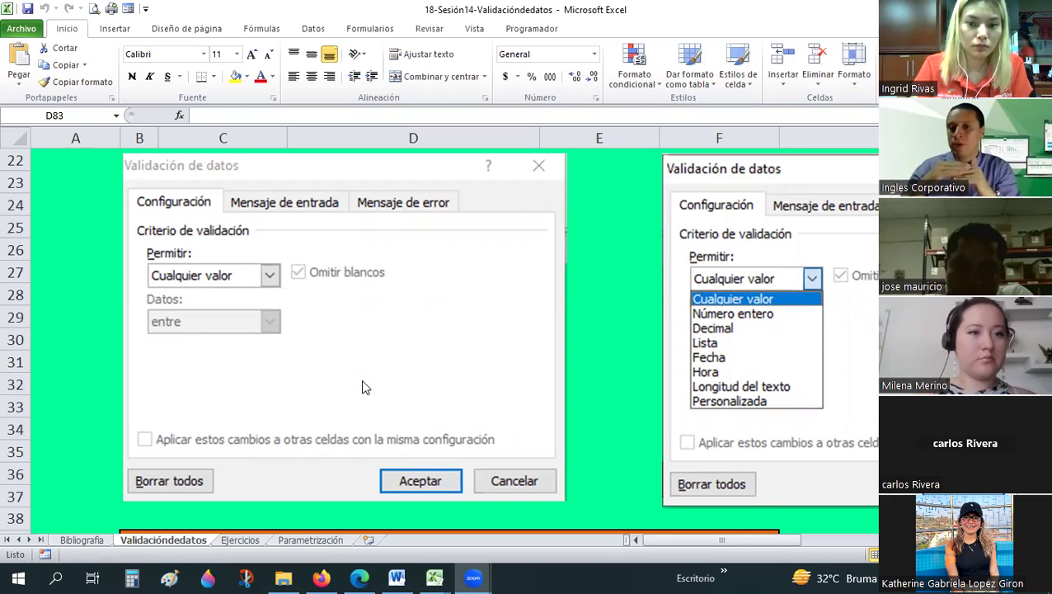
Step: Look over the Objetivo notes on the Validacióndedatos sheet
click(599, 232)
scroll(600, 233, up, 4)
scroll(601, 234, up, 3)
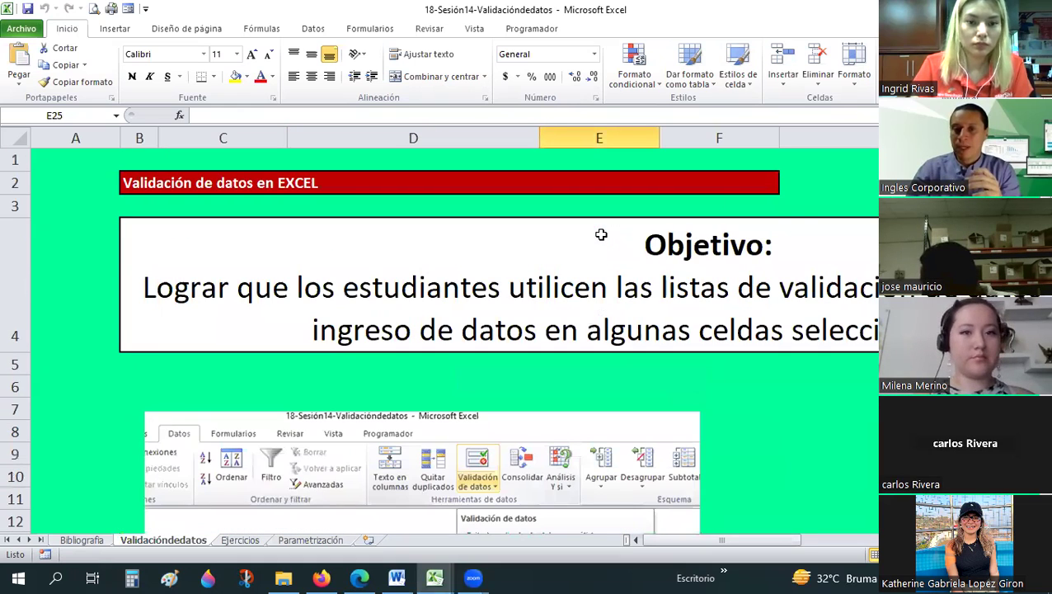
click(575, 266)
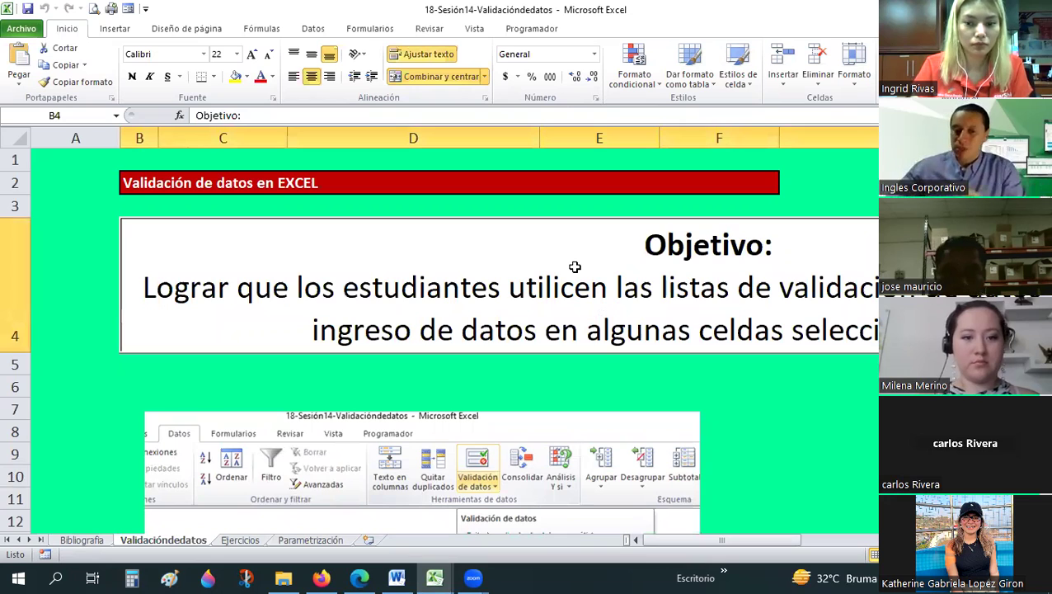
click(765, 378)
scroll(764, 377, down, 6)
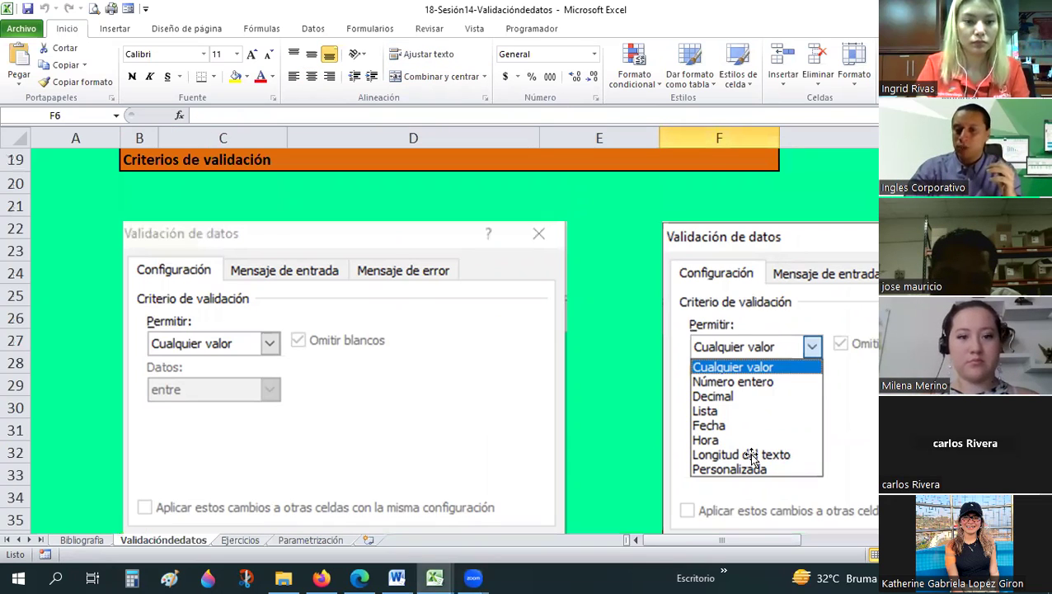
Step: From the Parametrización sheet, add a new blank worksheet, Hoja1
click(613, 296)
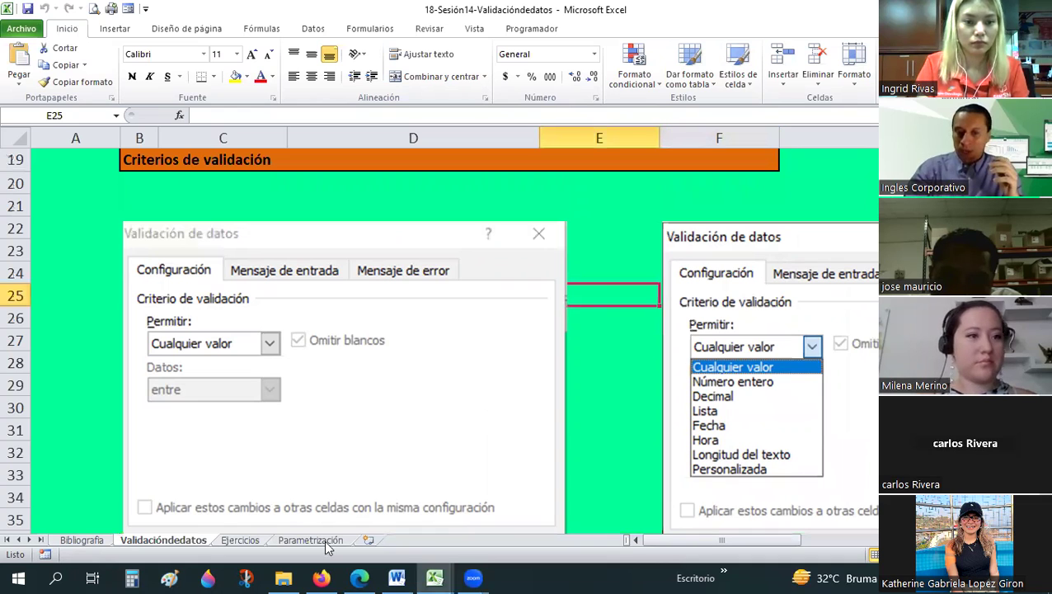
click(327, 541)
click(371, 541)
Step: Apply All Borders to every cell of A1:H22 on Hoja1
click(284, 239)
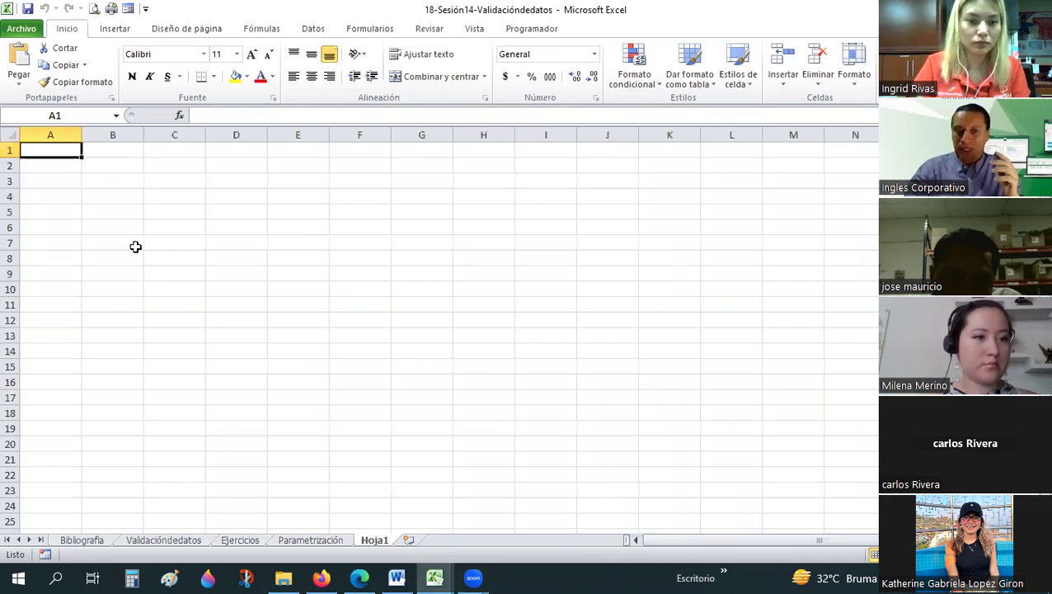
click(64, 154)
drag(64, 154, 486, 467)
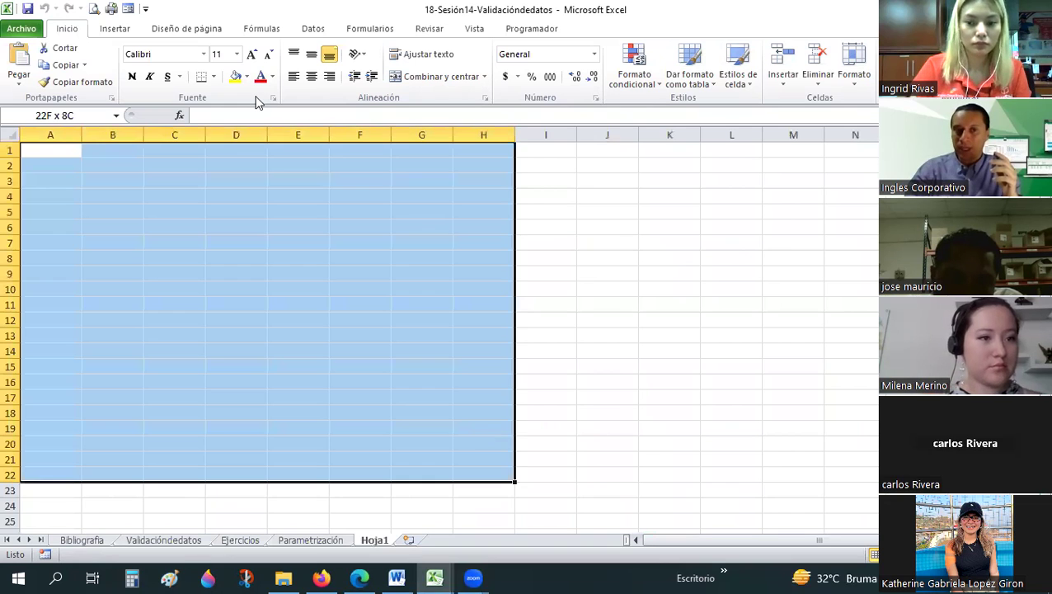
click(213, 76)
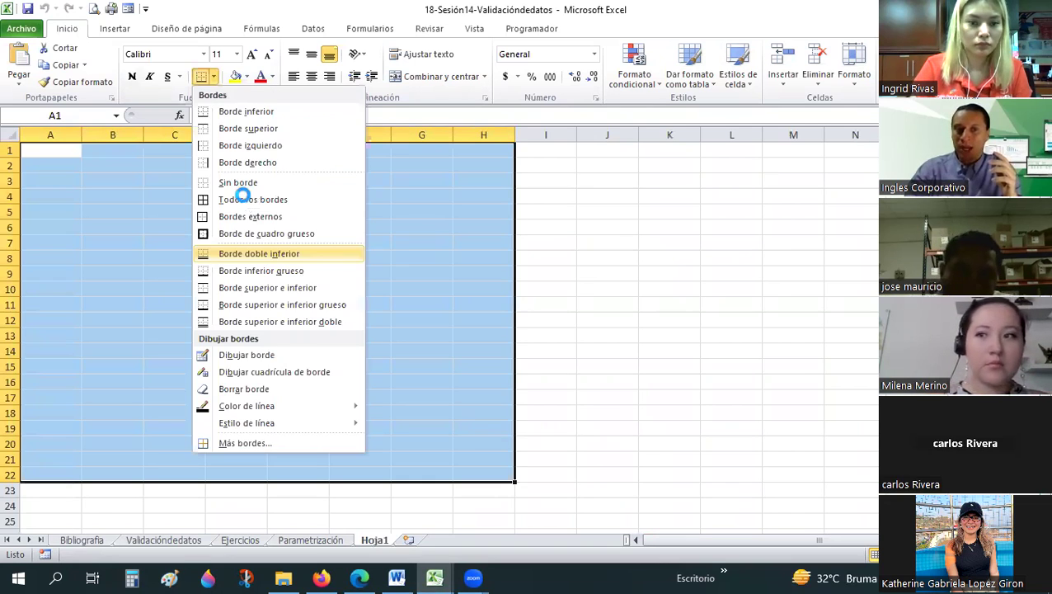
click(244, 200)
click(297, 258)
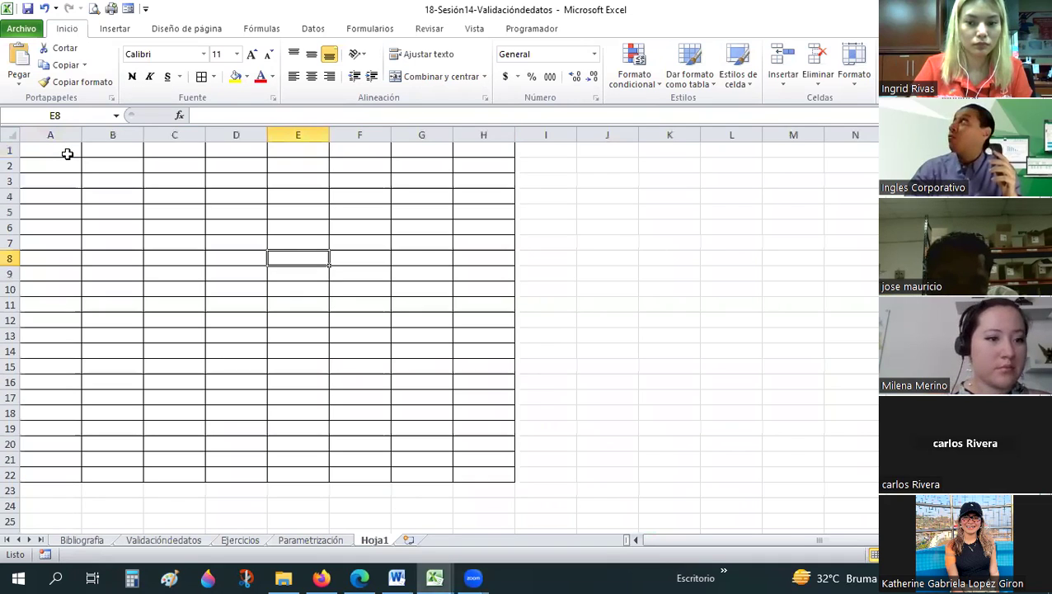
Step: Give cell A1 a Text Length data validation rule
click(47, 155)
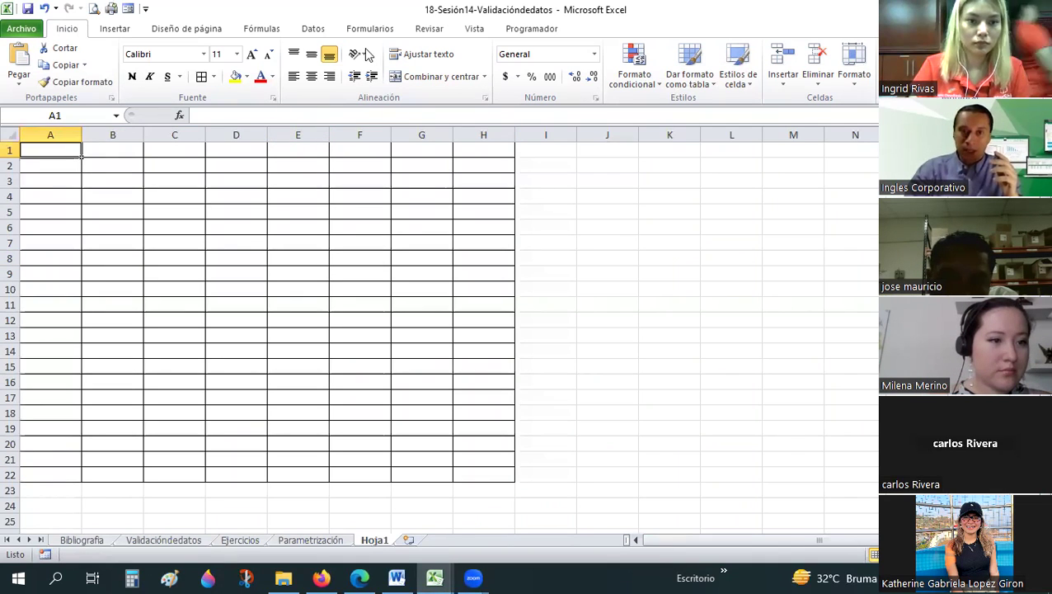
click(326, 28)
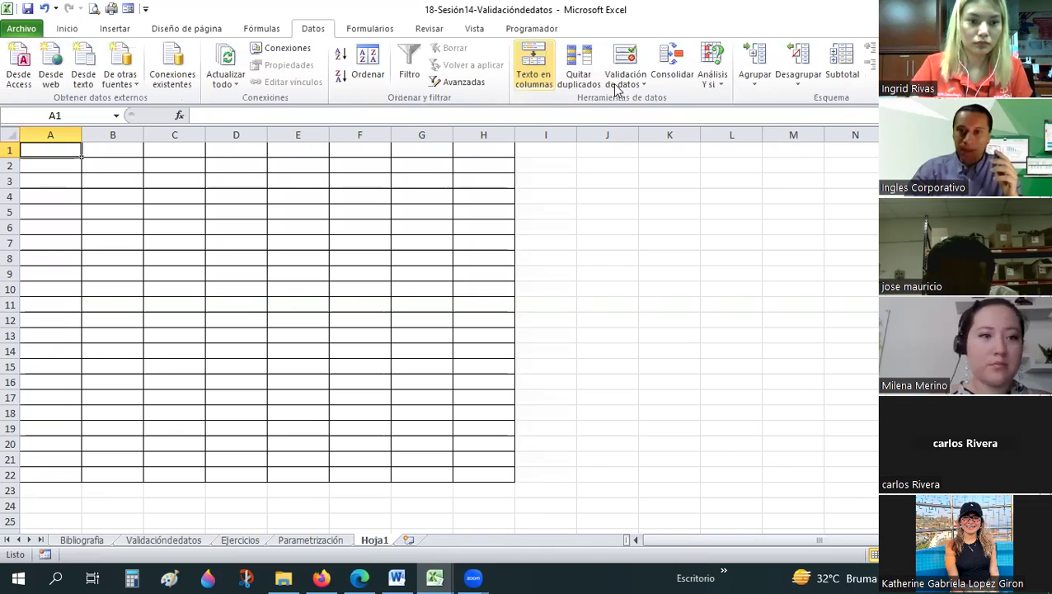
click(614, 89)
click(634, 101)
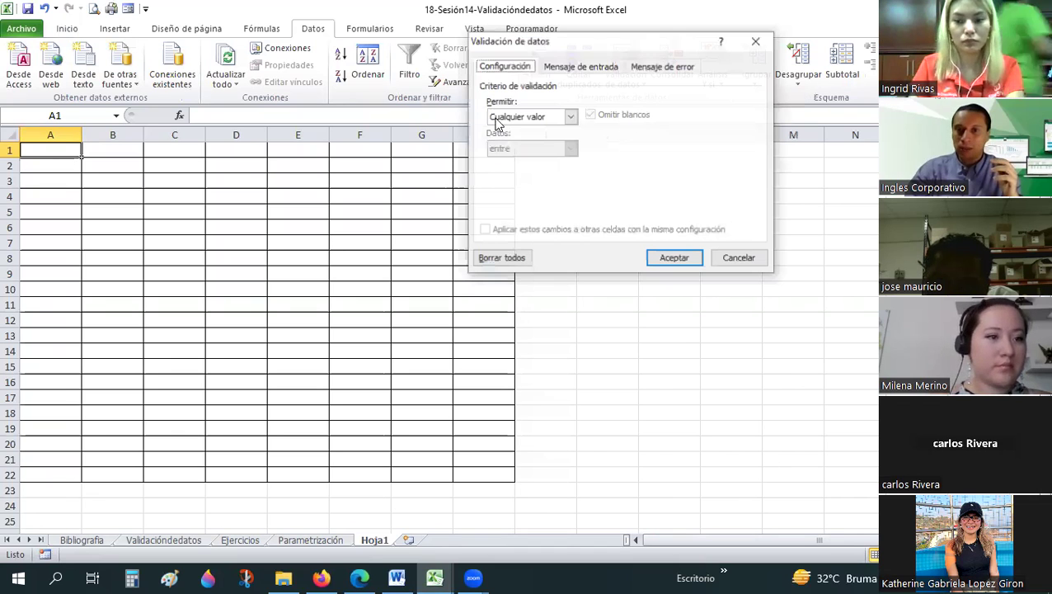
click(497, 119)
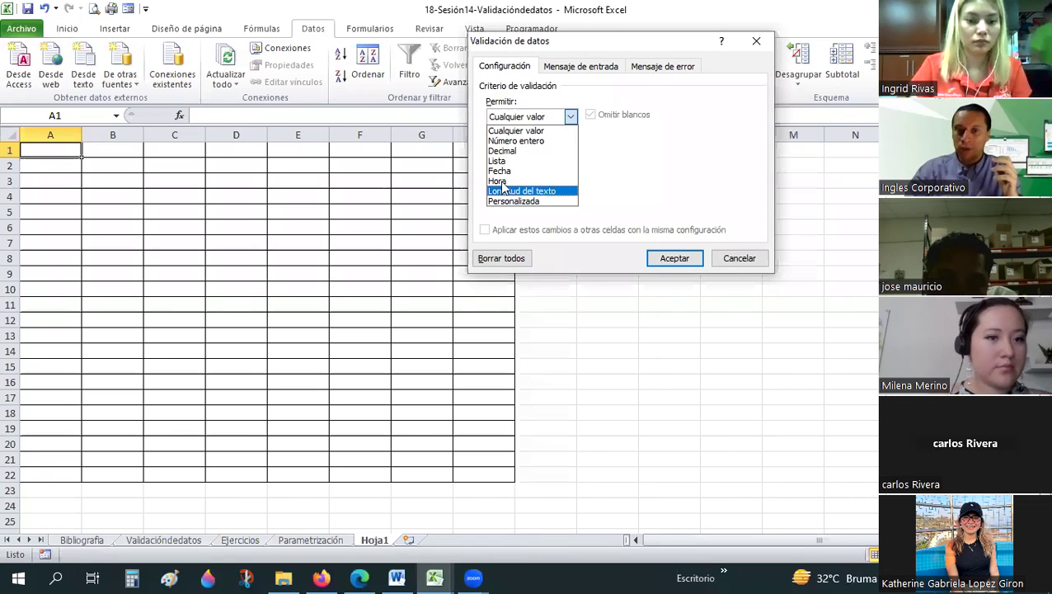
click(503, 190)
click(528, 149)
click(503, 183)
click(502, 180)
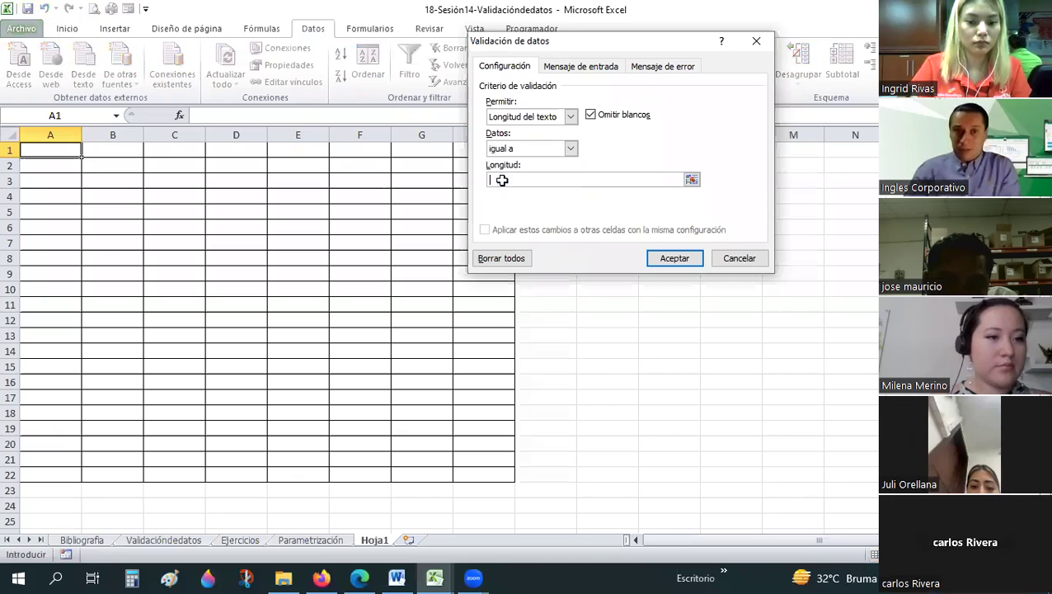
key(Escape)
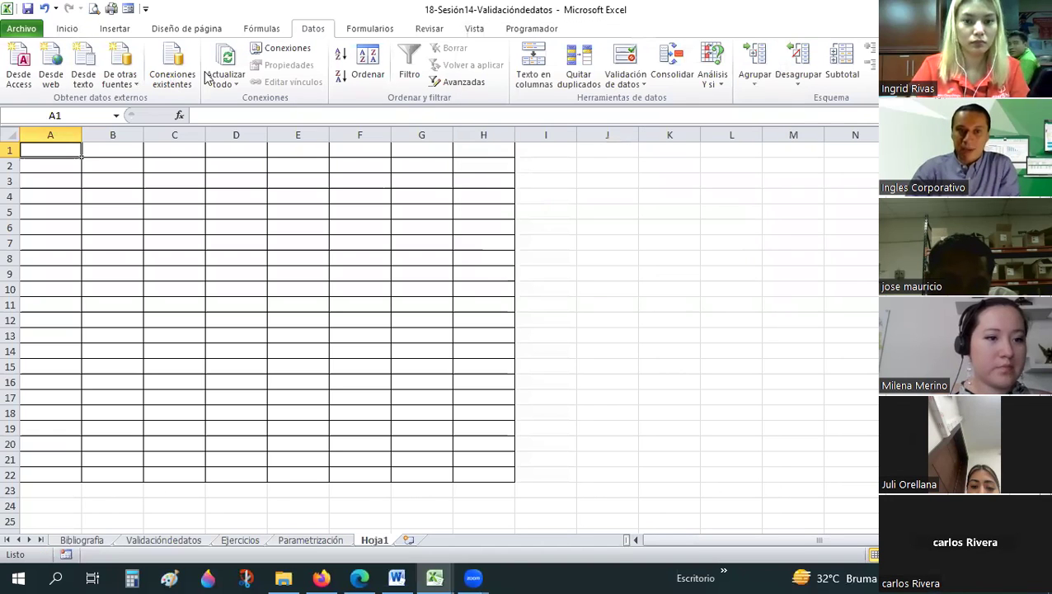
scroll(206, 77, up, 4)
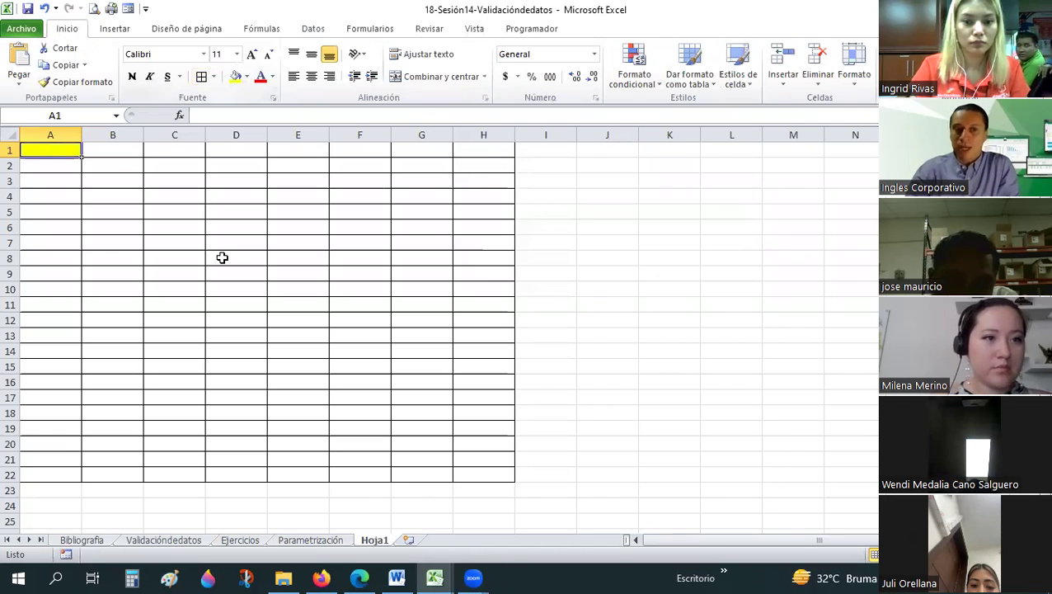
Step: Test A1's validation by entering 'asdasd' and discarding the rejected entry
click(221, 257)
click(70, 148)
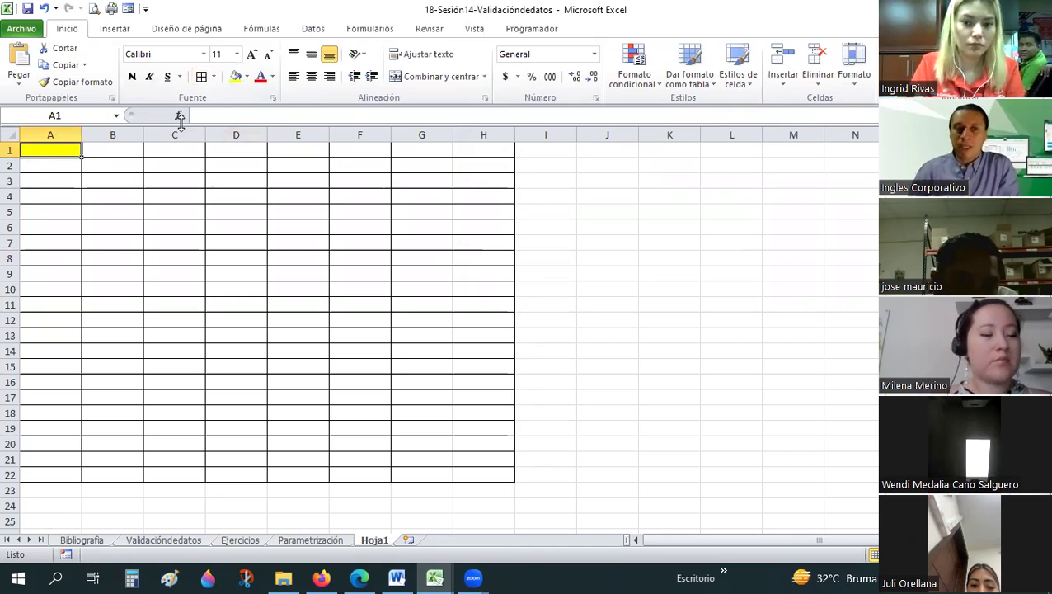
text(asdasd)
key(Return)
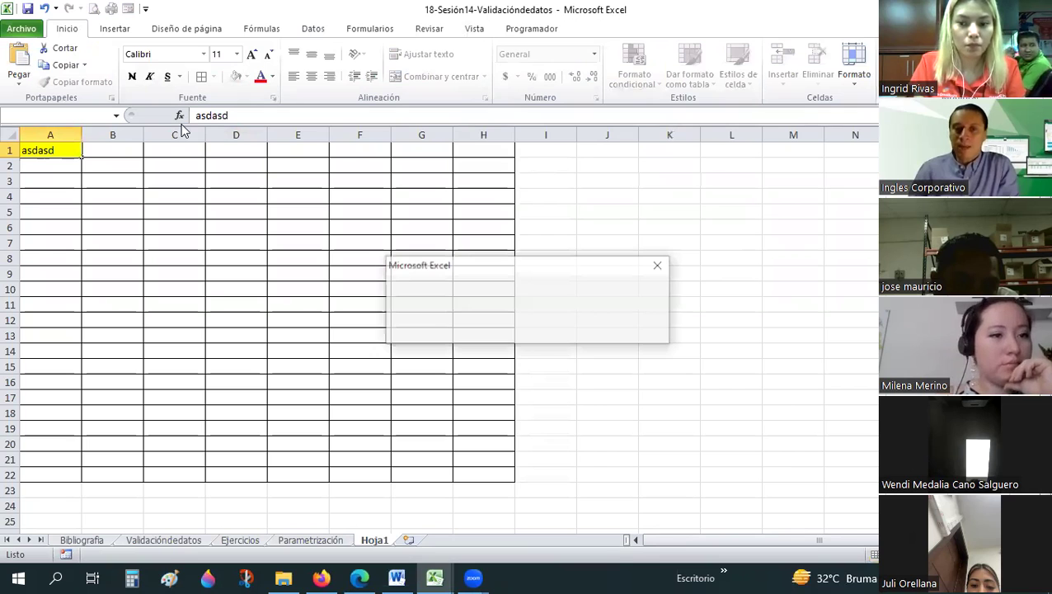
key(Escape)
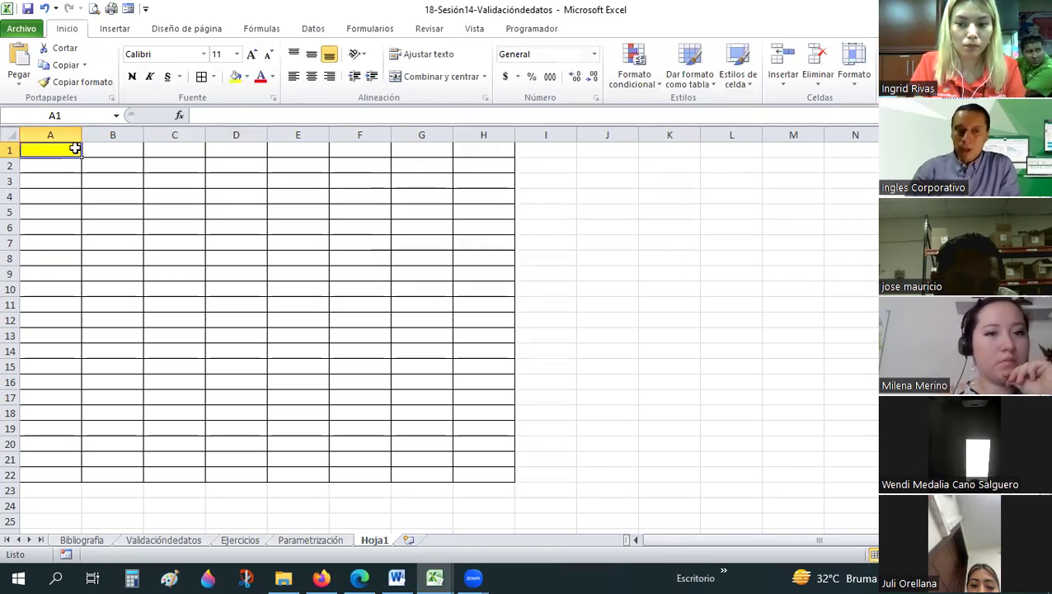
Step: Select A1:H22 and extend A1's text-length validation to the whole range
shift+click(376, 344)
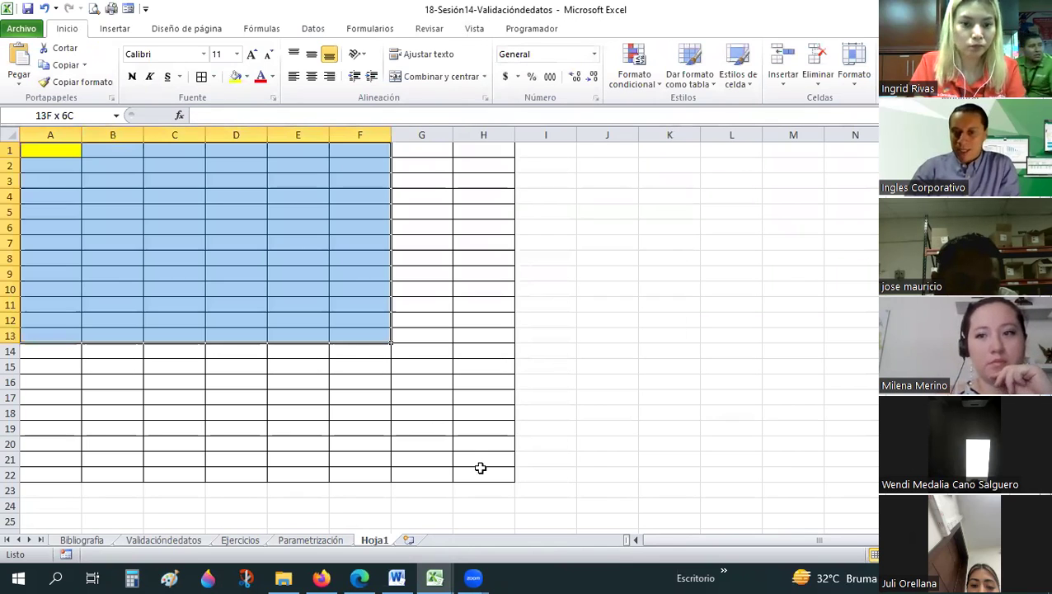
drag(481, 468, 523, 265)
drag(544, 196, 544, 196)
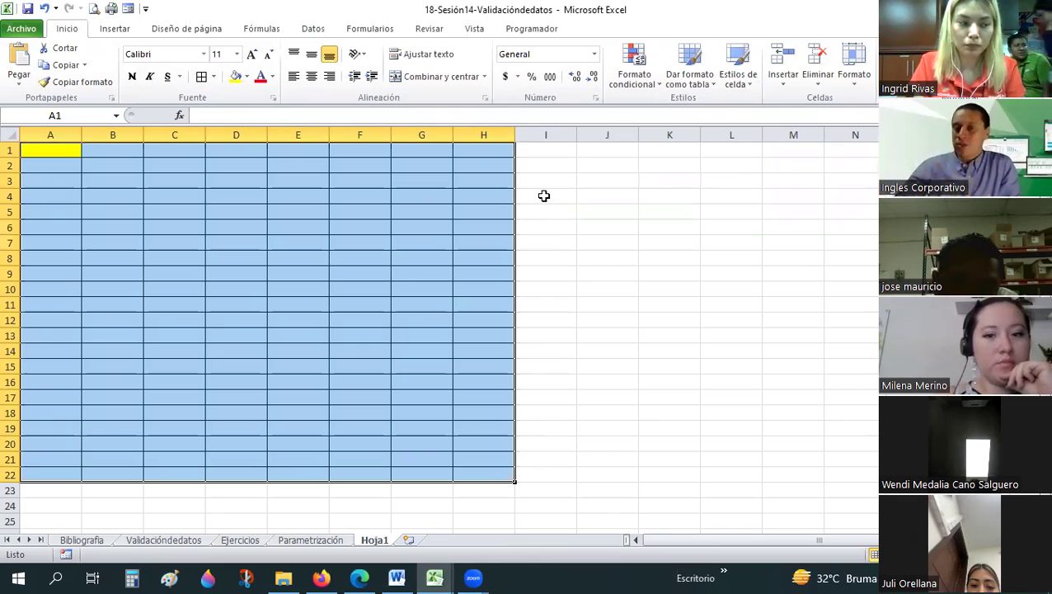
click(313, 29)
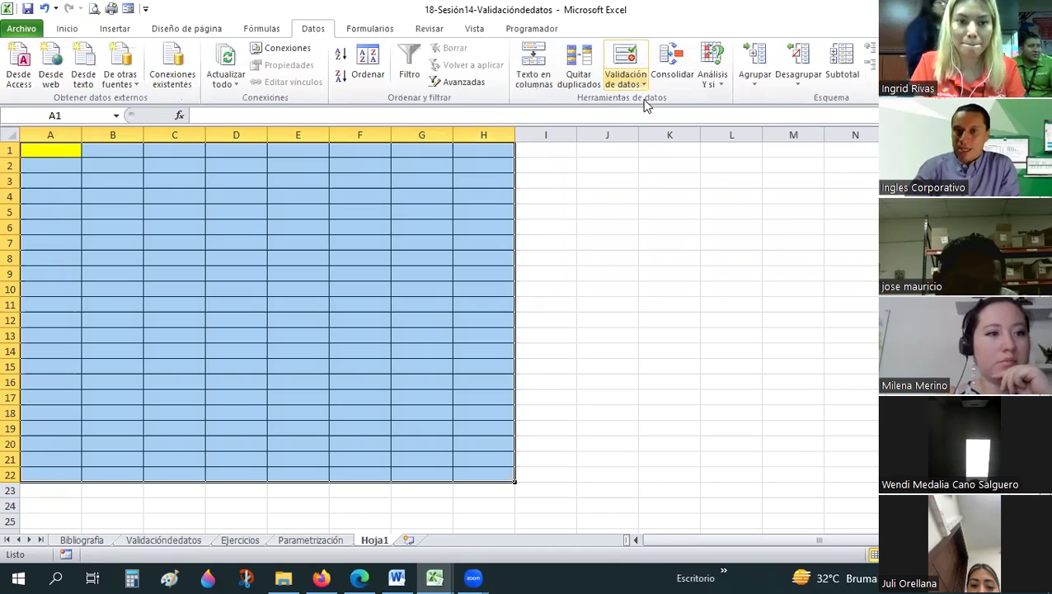
click(644, 82)
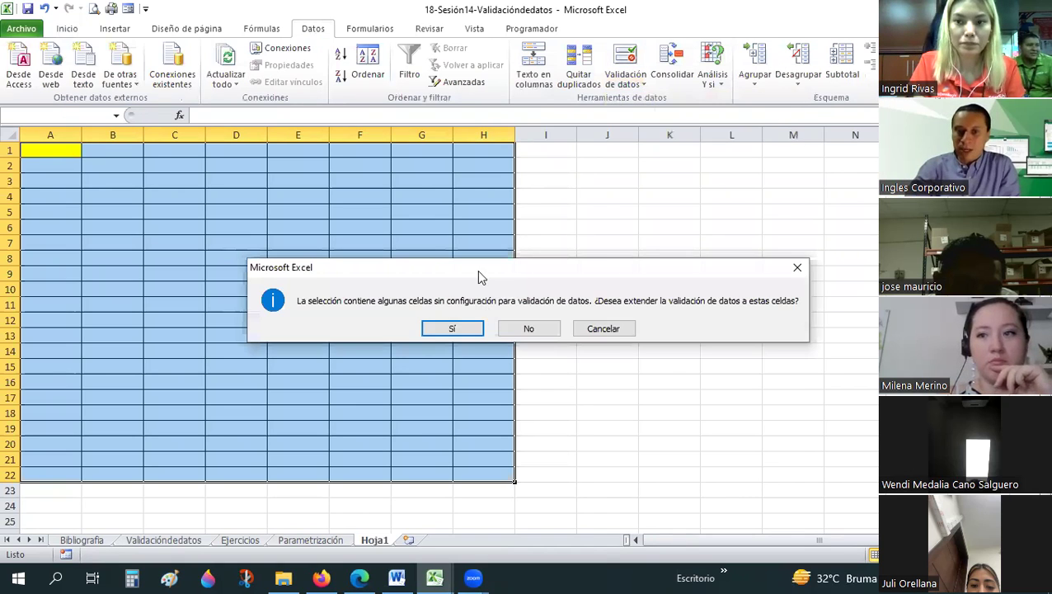
key(Return)
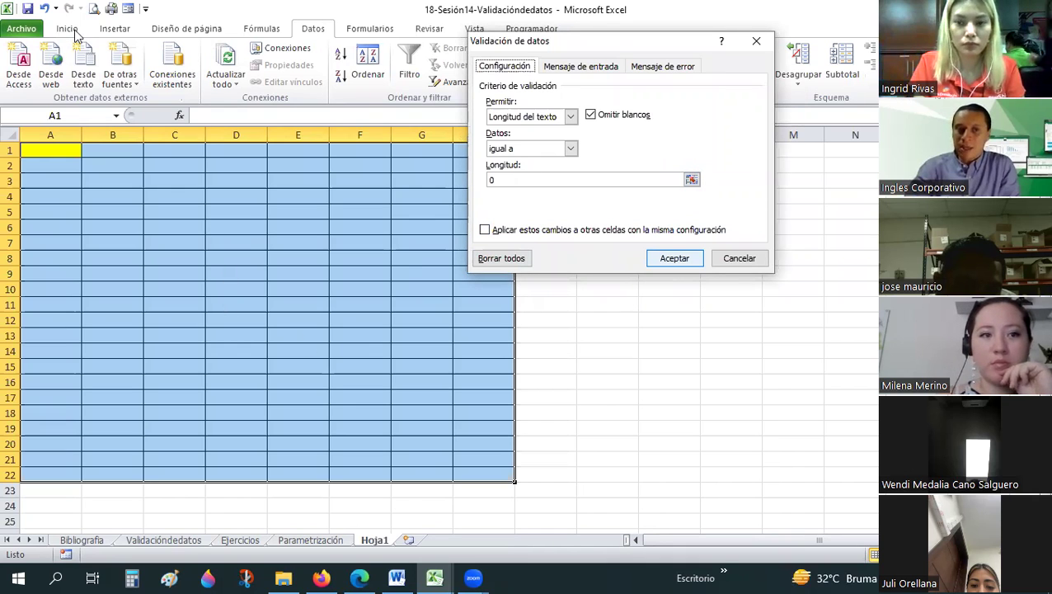
key(Escape)
Step: Fill A1:H22 yellow and test the validation with entries in E7 and H22
scroll(229, 86, up, 4)
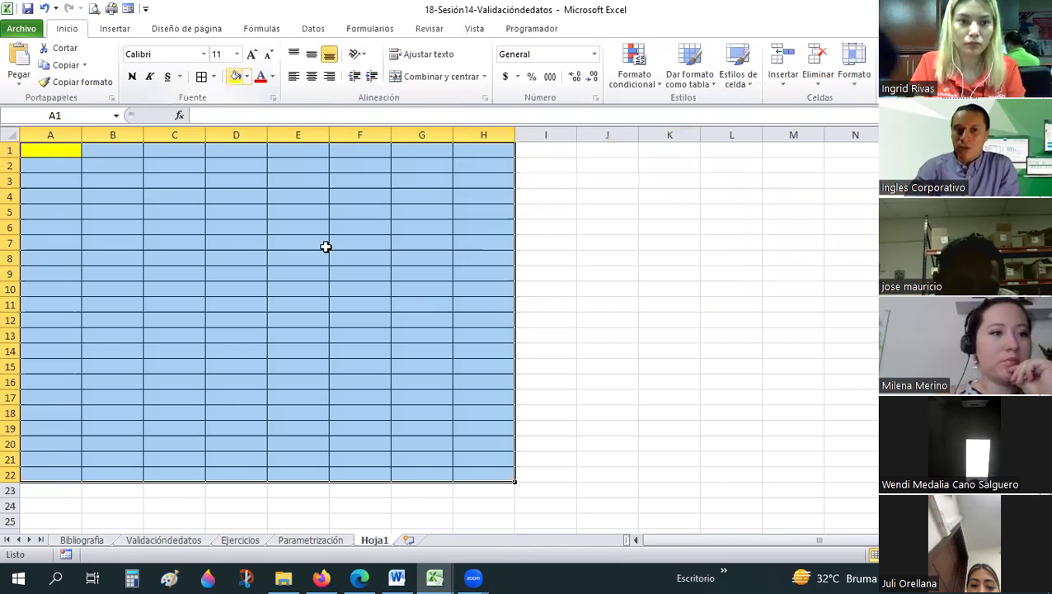
click(325, 246)
text(dasd)
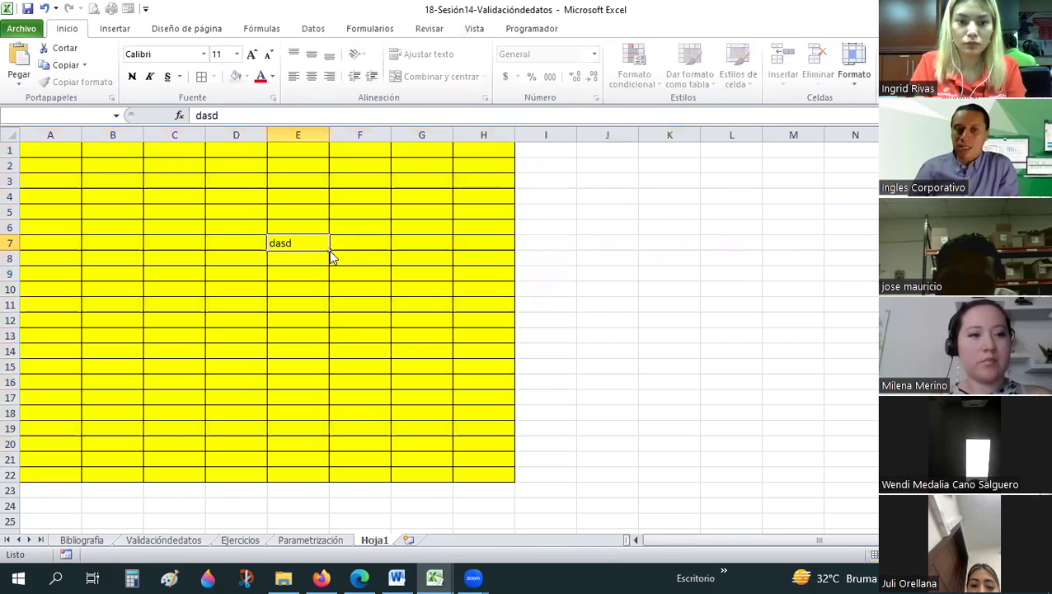
key(Escape)
key(Down)
key(Down)
key(Down)
key(Right)
key(Right)
key(Right)
key(Down)
key(Down)
key(Down)
key(Down)
key(Down)
key(Down)
text(d)
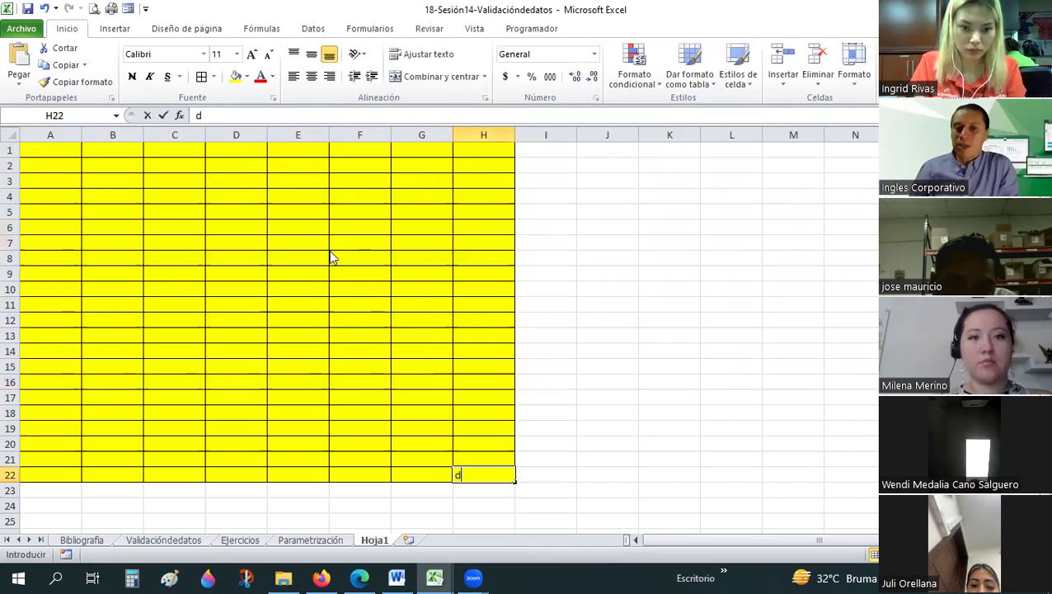
key(Escape)
key(Up)
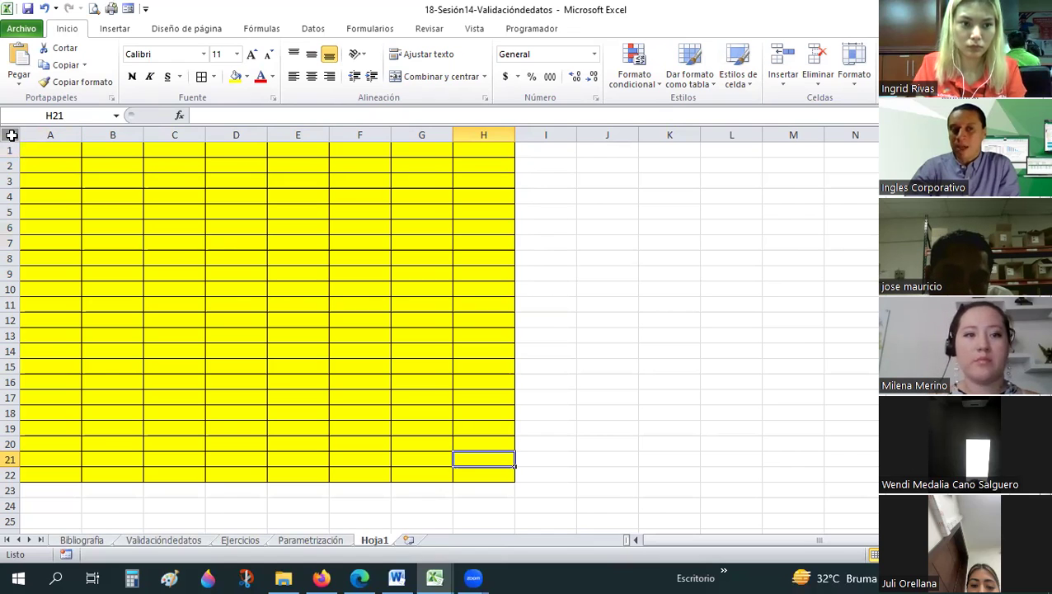
click(10, 135)
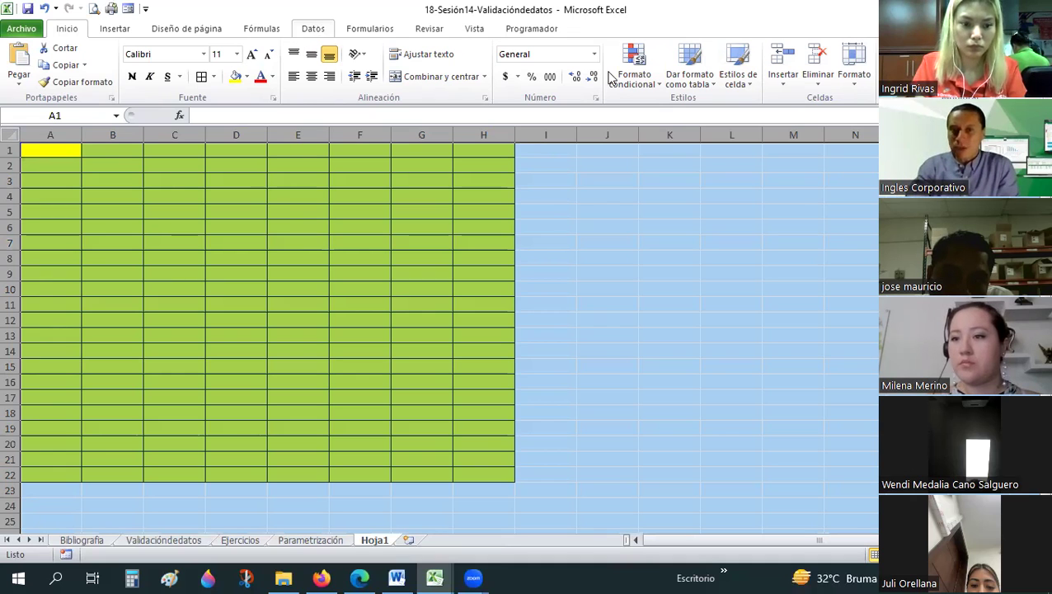
Step: Confirm the text-length-equals-0 rule for the yellow block, then test and discard 'dsad' in K8
click(642, 82)
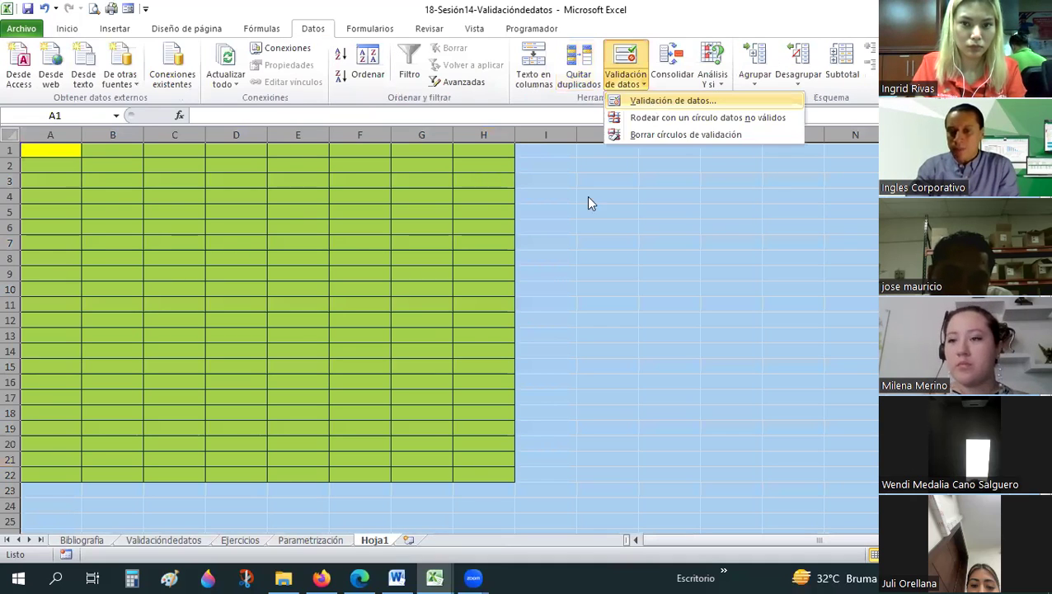
click(672, 99)
click(457, 324)
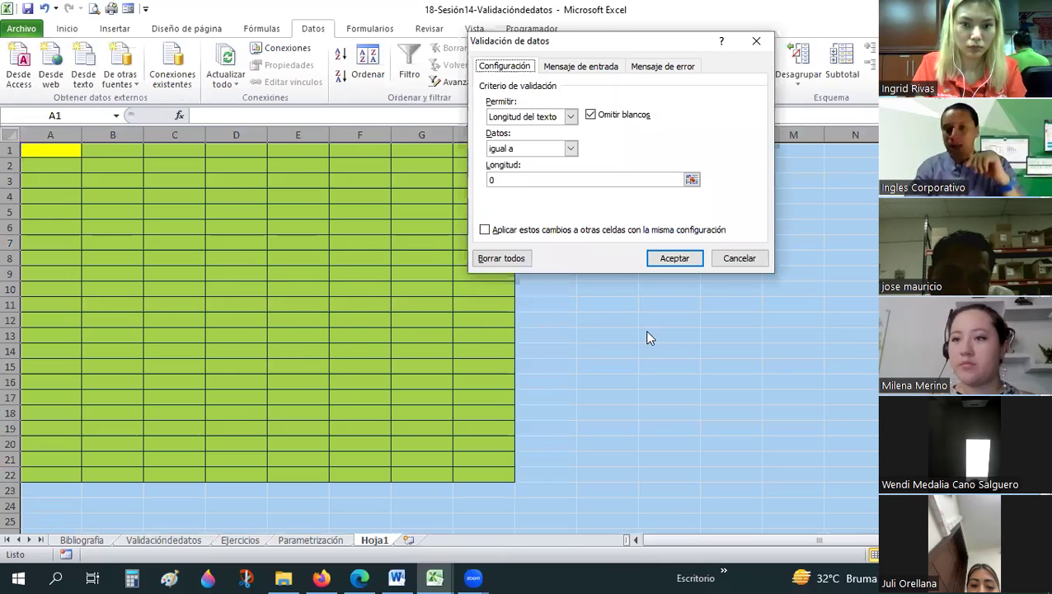
click(670, 259)
click(670, 259)
text(dsad)
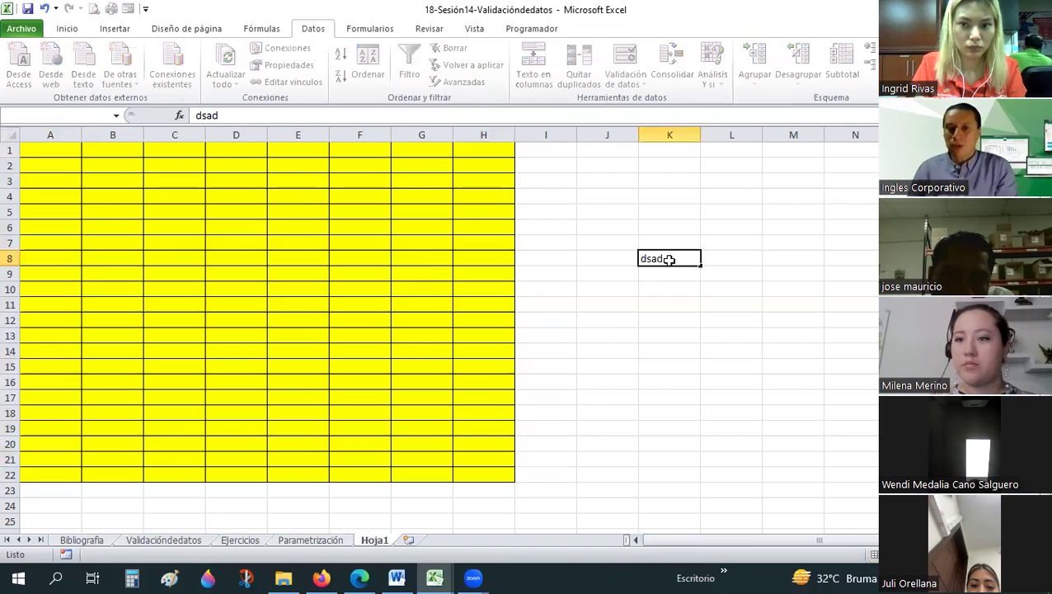
key(Escape)
key(Down)
key(Down)
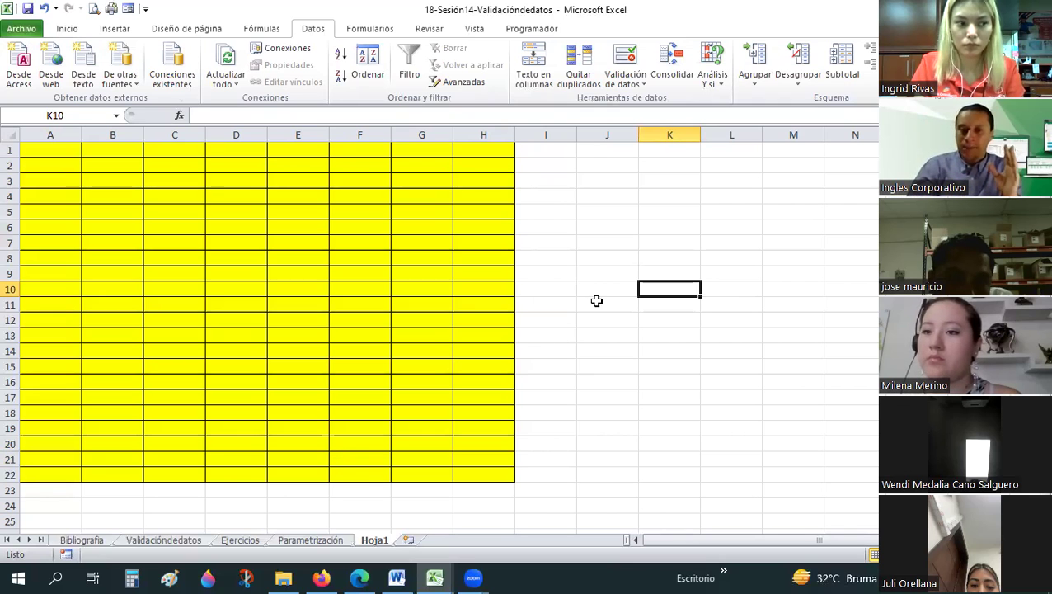
Step: Go from Bibliografia to the Validacióndedatos sheet and scroll to its validation criteria
click(101, 541)
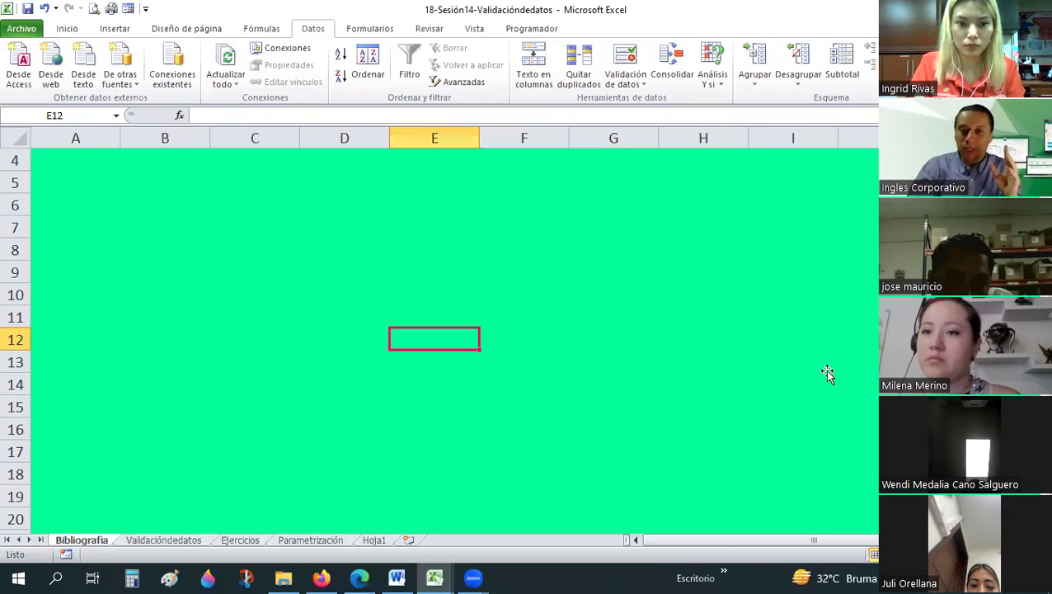
key(ctrl+Page_Down)
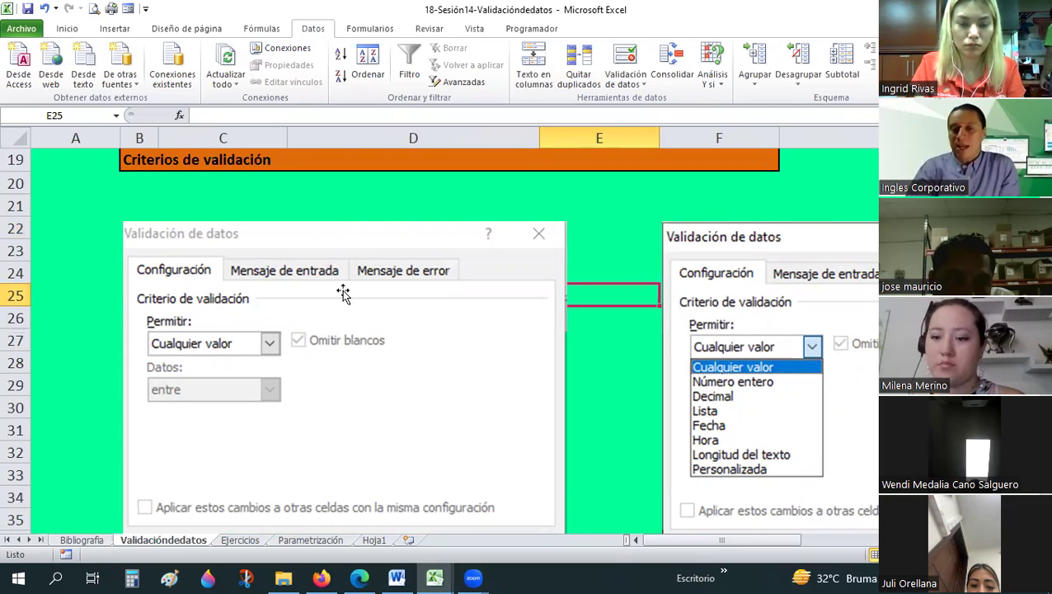
scroll(410, 387, down, 7)
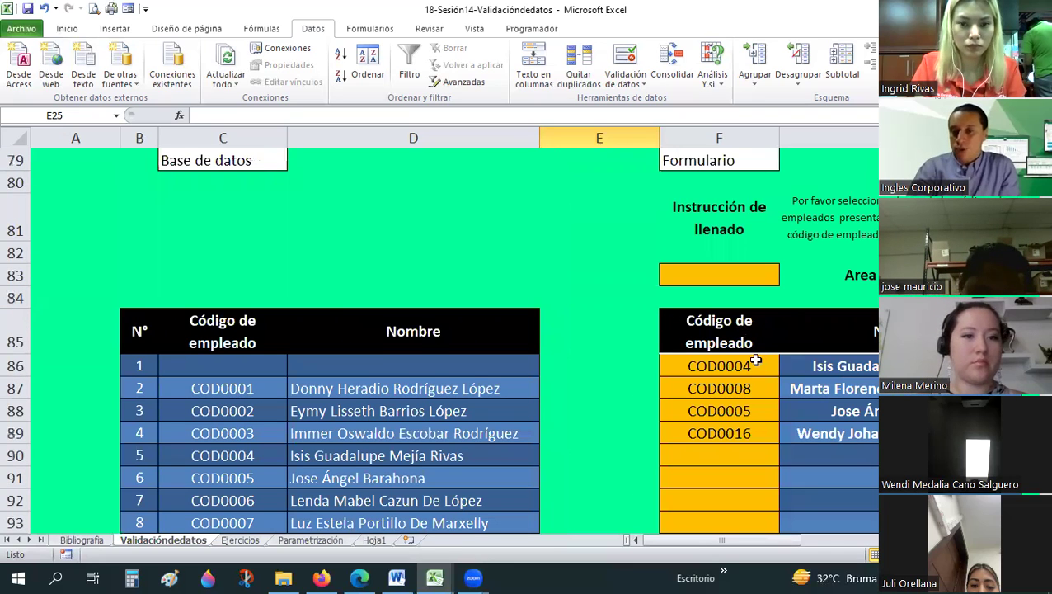
click(746, 346)
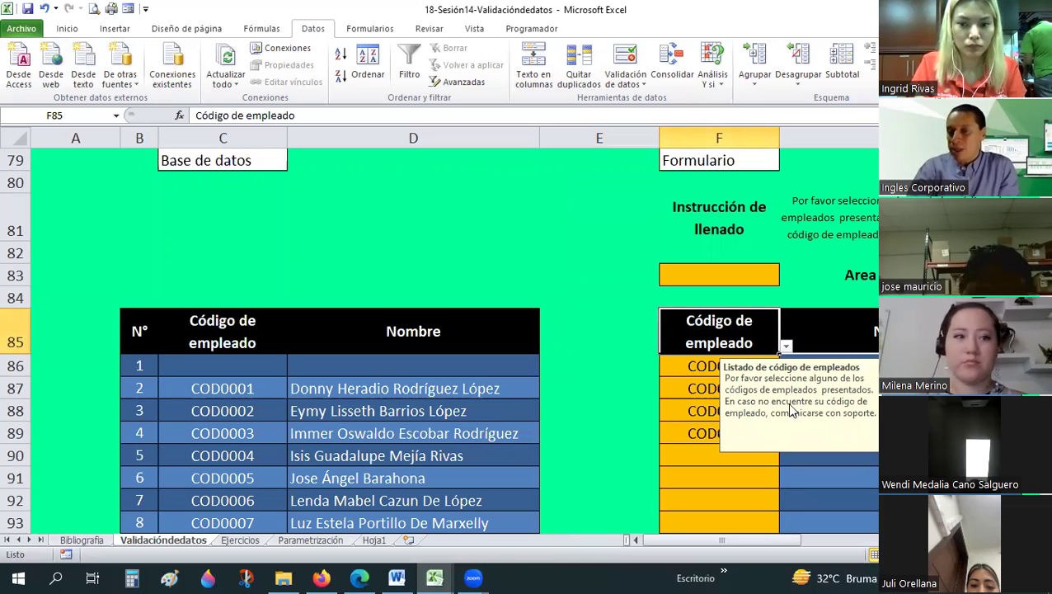
click(686, 367)
click(697, 324)
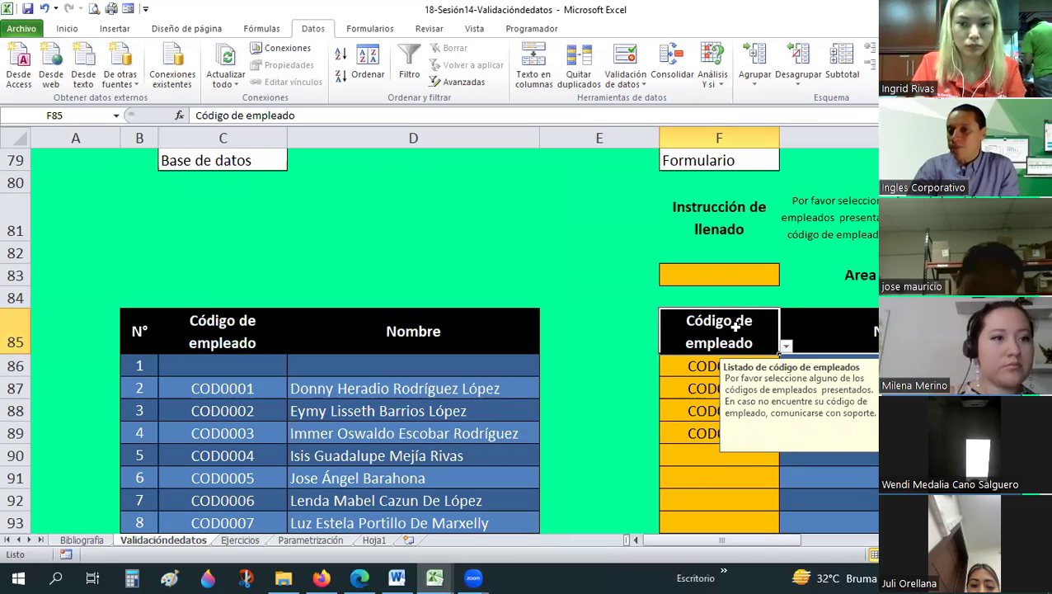
click(704, 366)
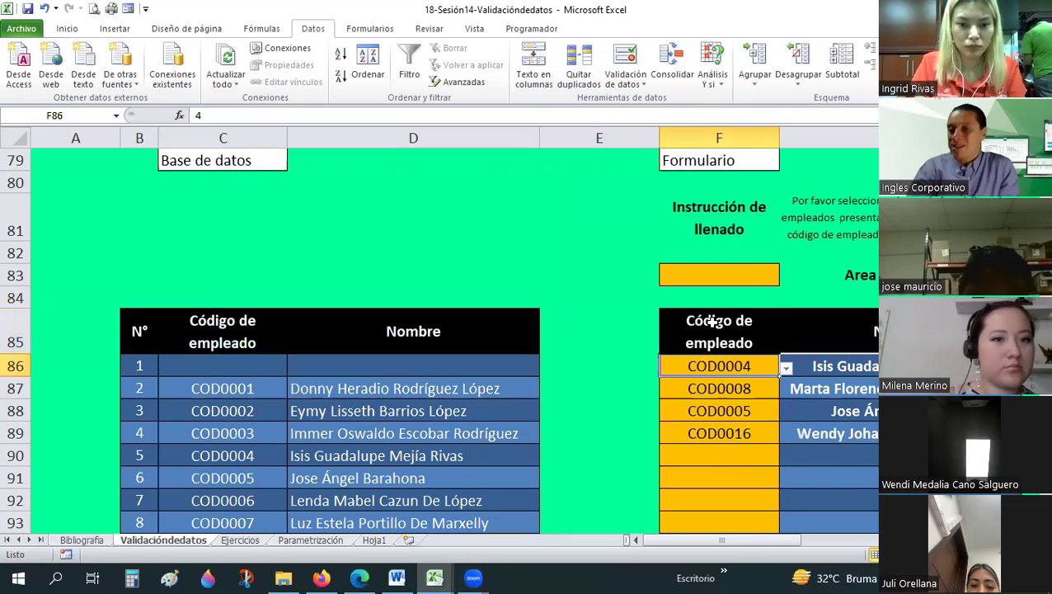
scroll(714, 321, down, 1)
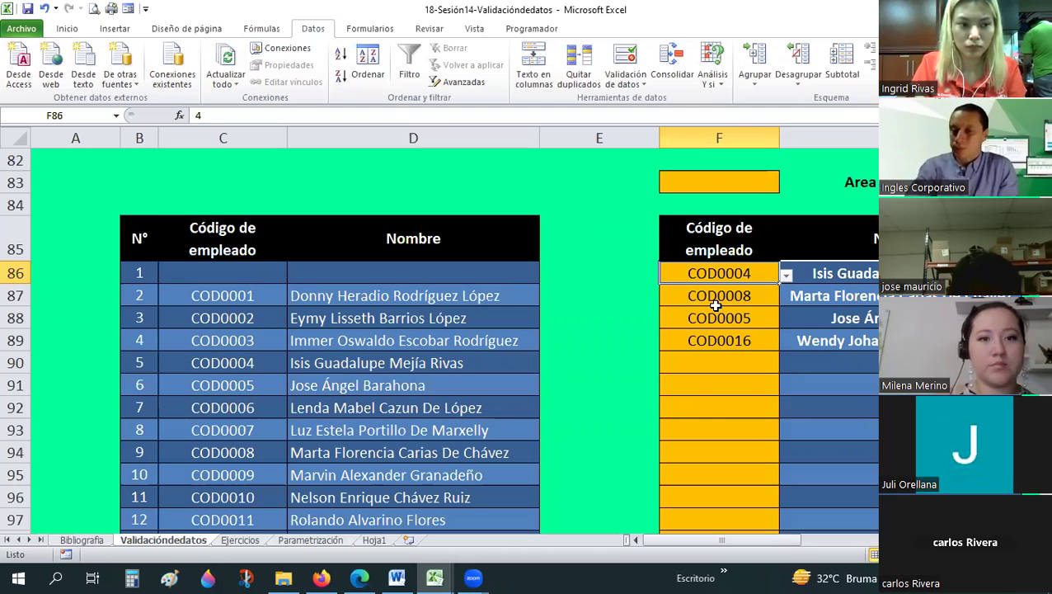
scroll(715, 305, up, 1)
scroll(783, 363, up, 1)
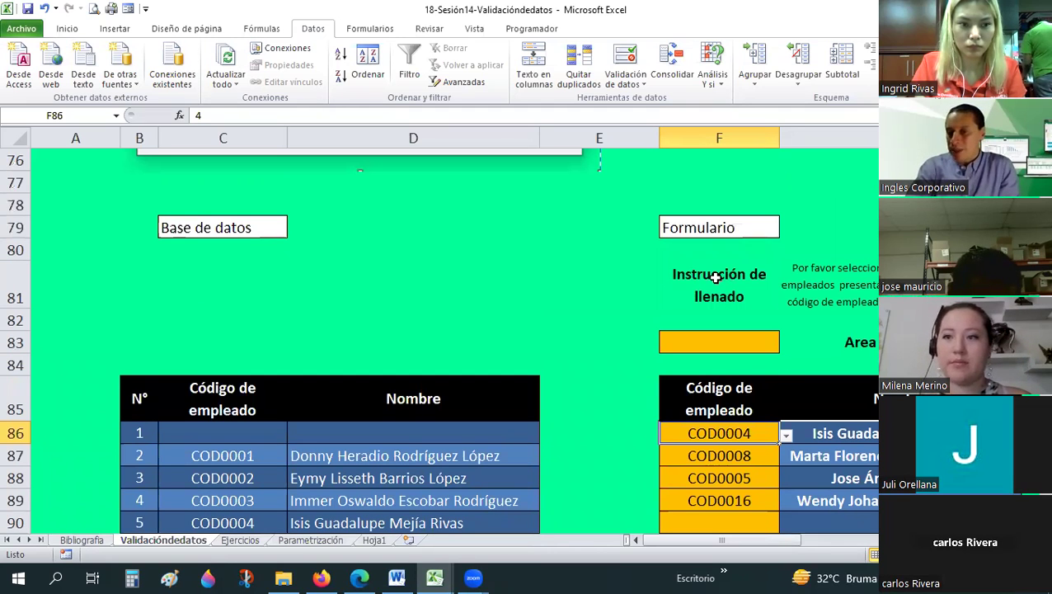
drag(716, 278, 824, 285)
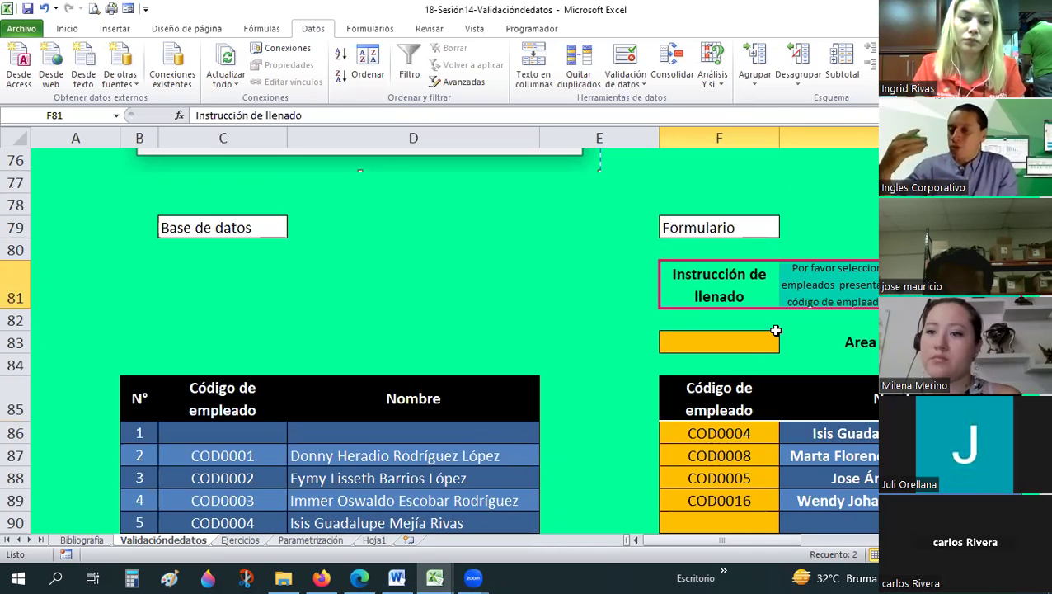
scroll(775, 330, down, 2)
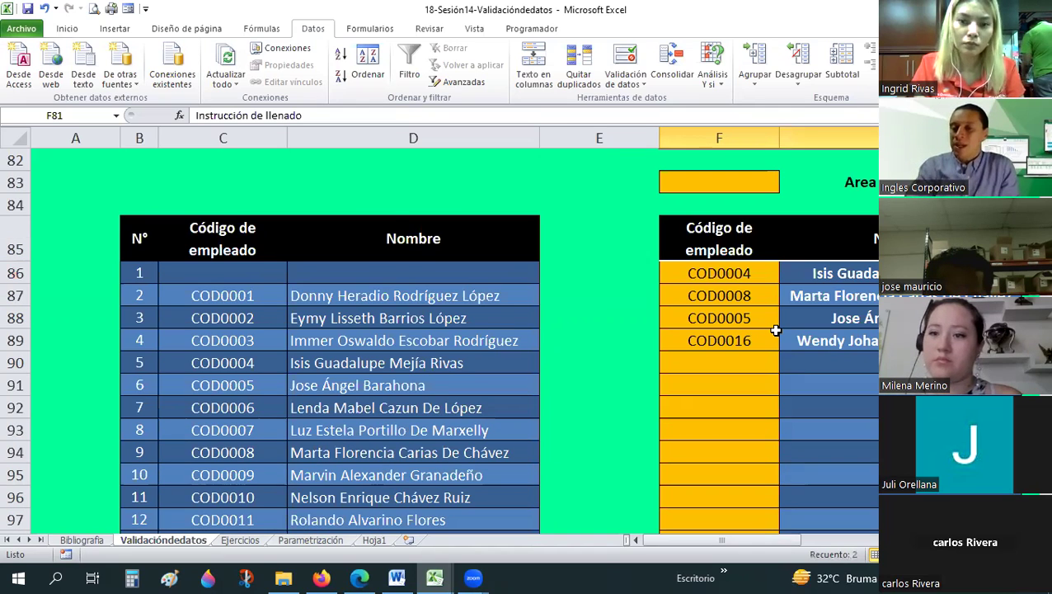
scroll(775, 331, down, 1)
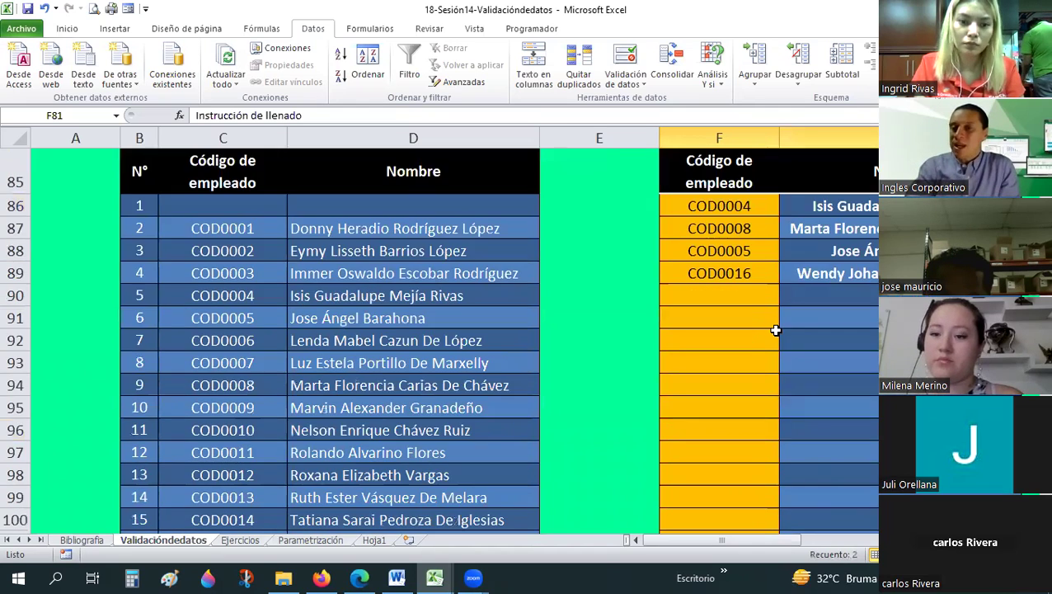
click(713, 205)
key(Down)
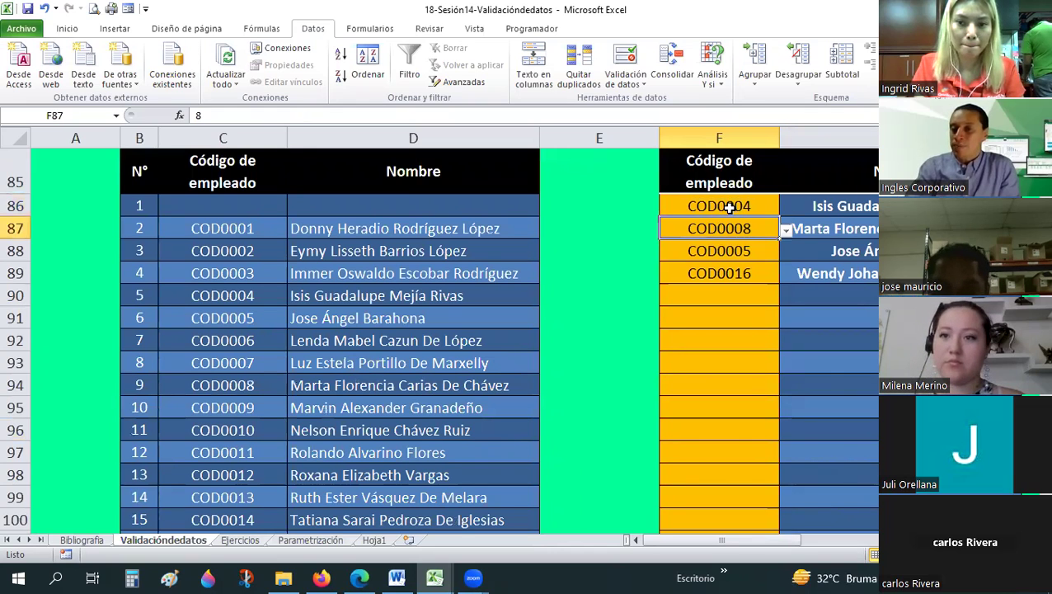
scroll(730, 207, up, 2)
click(753, 277)
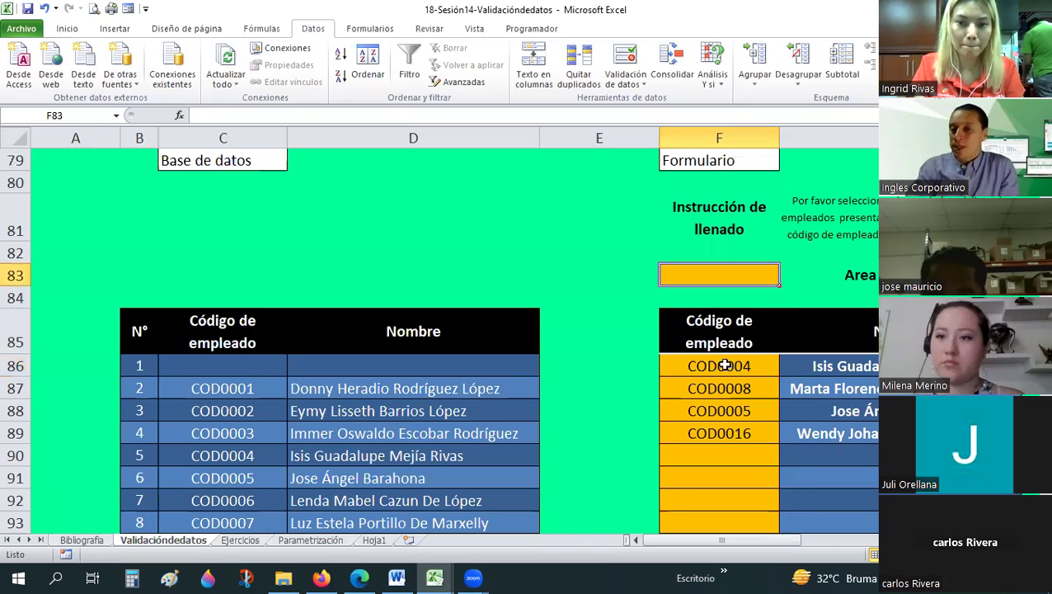
click(723, 364)
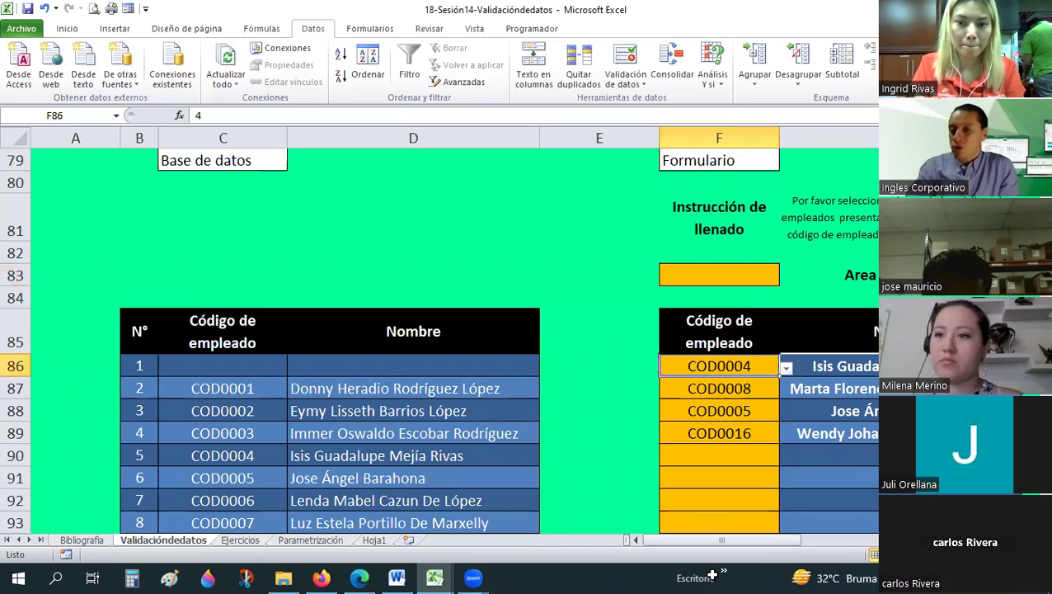
drag(712, 575, 730, 402)
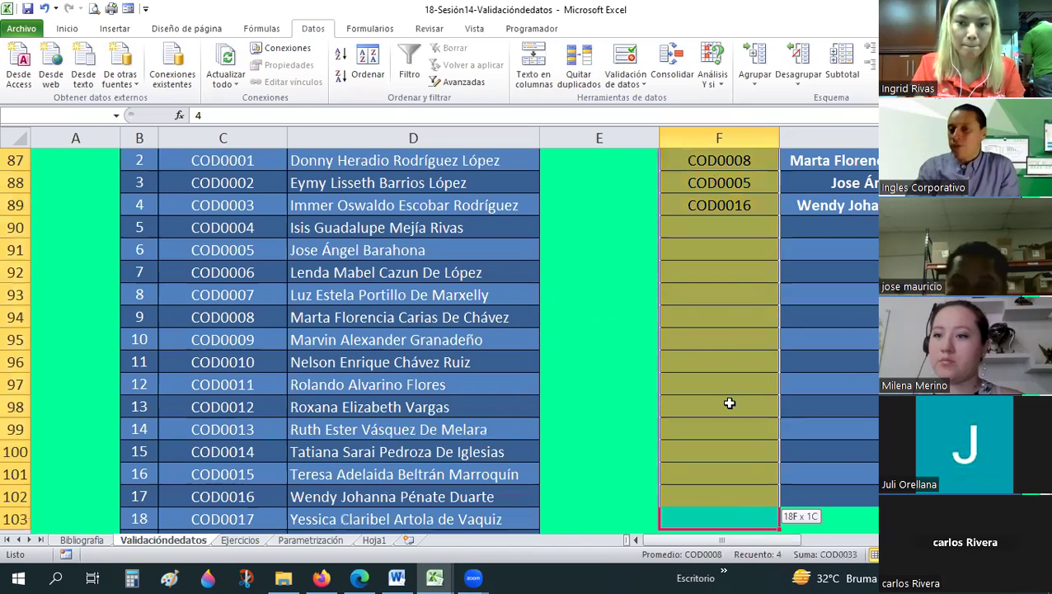
scroll(730, 403, up, 2)
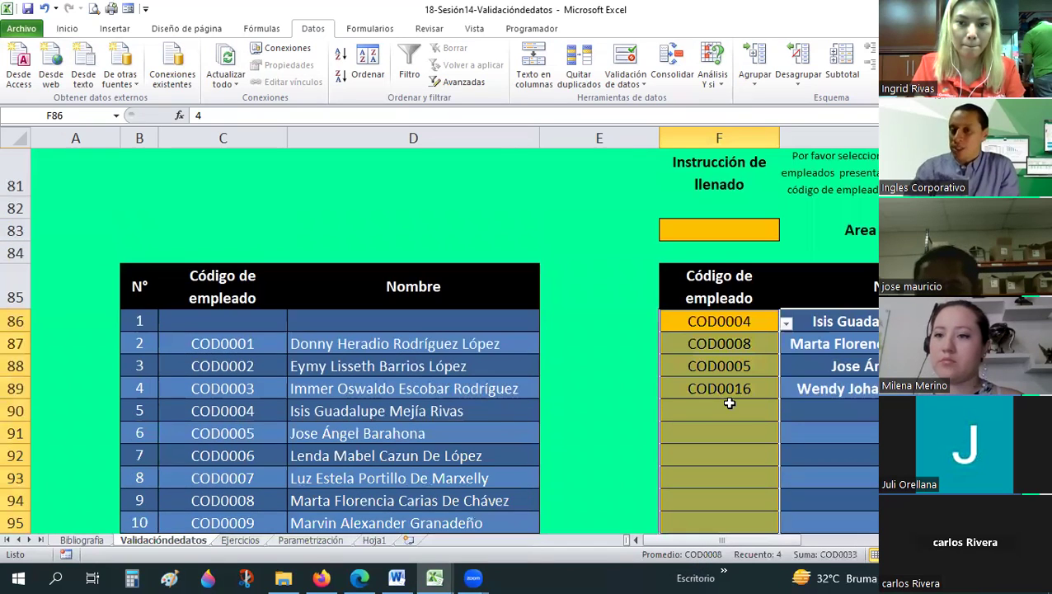
click(847, 327)
text(sad)
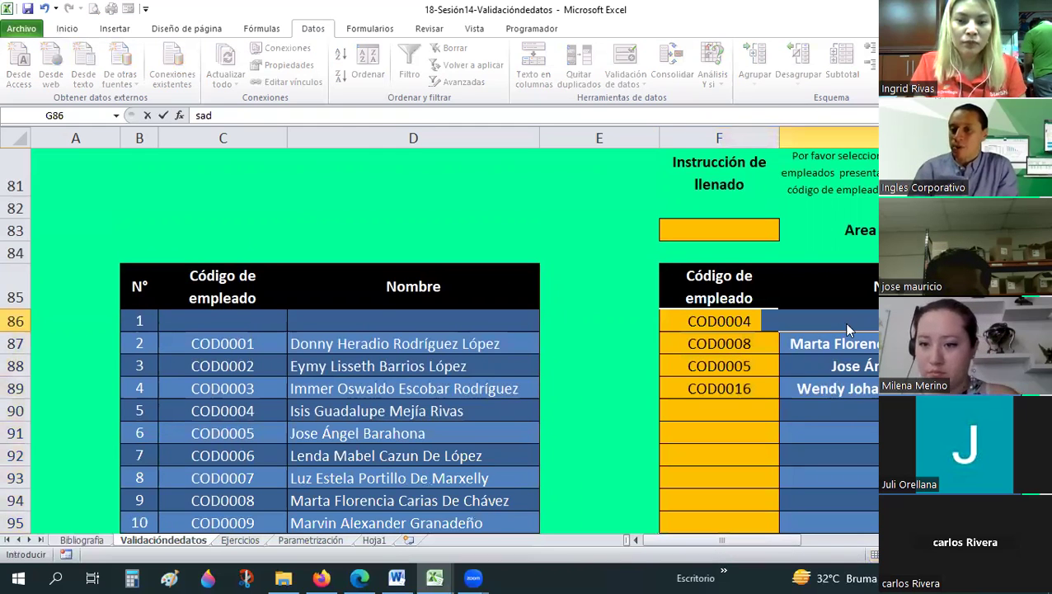
key(Return)
key(Escape)
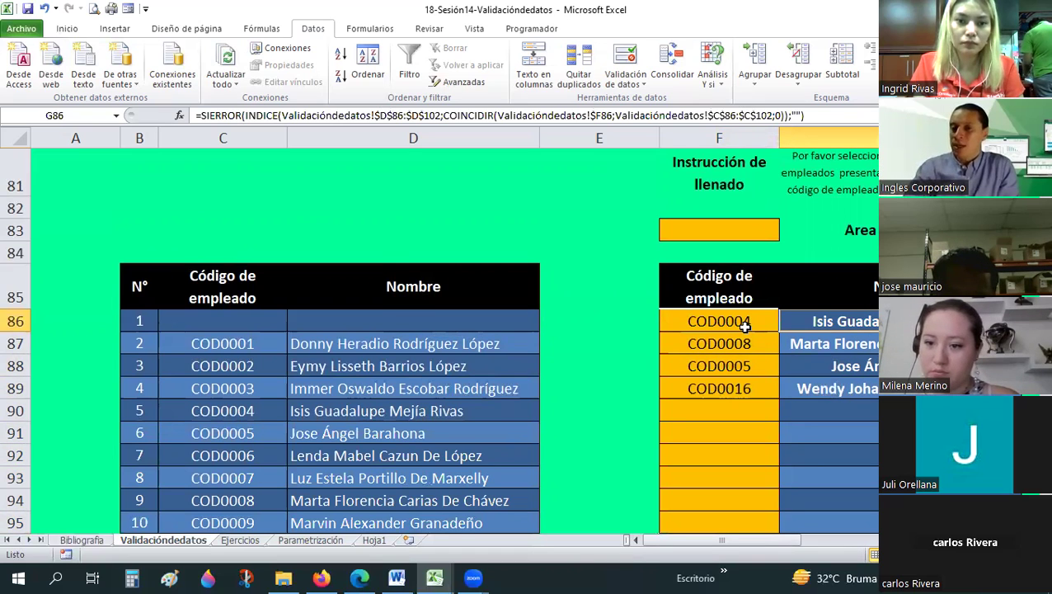
click(744, 326)
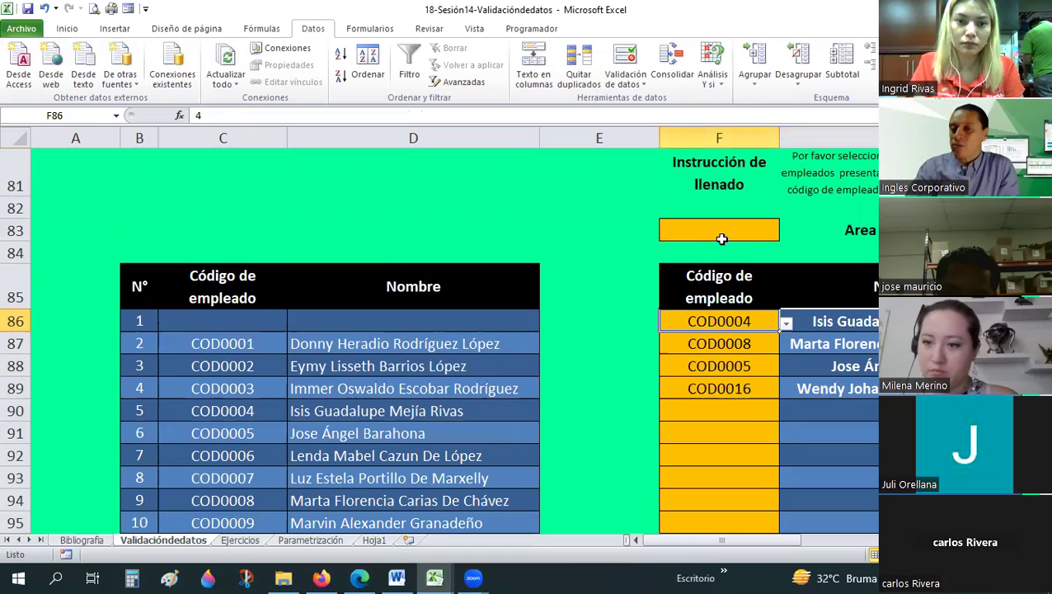
click(721, 238)
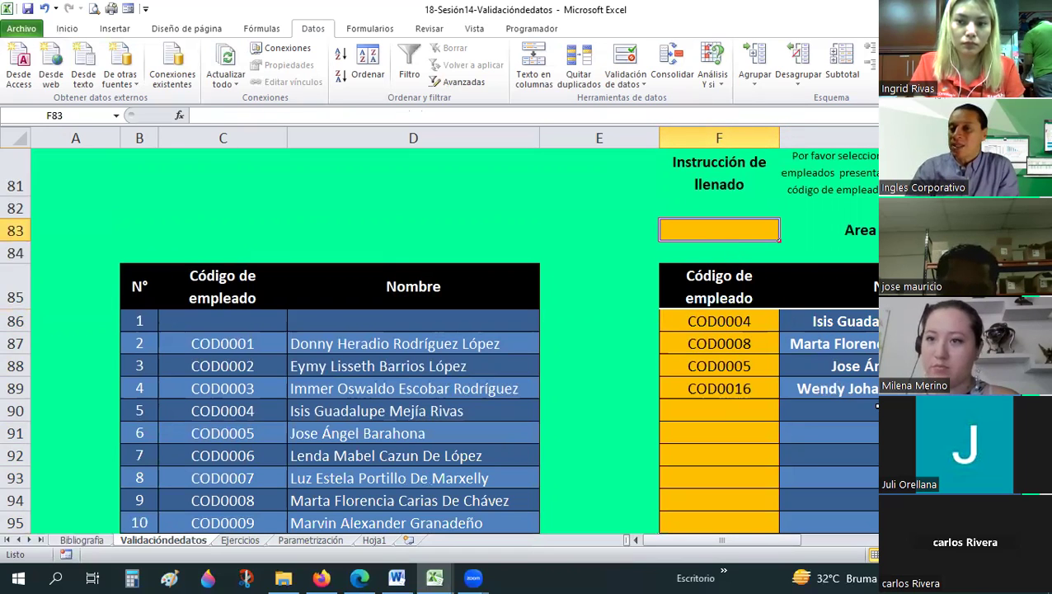
click(828, 321)
text(a)
key(Escape)
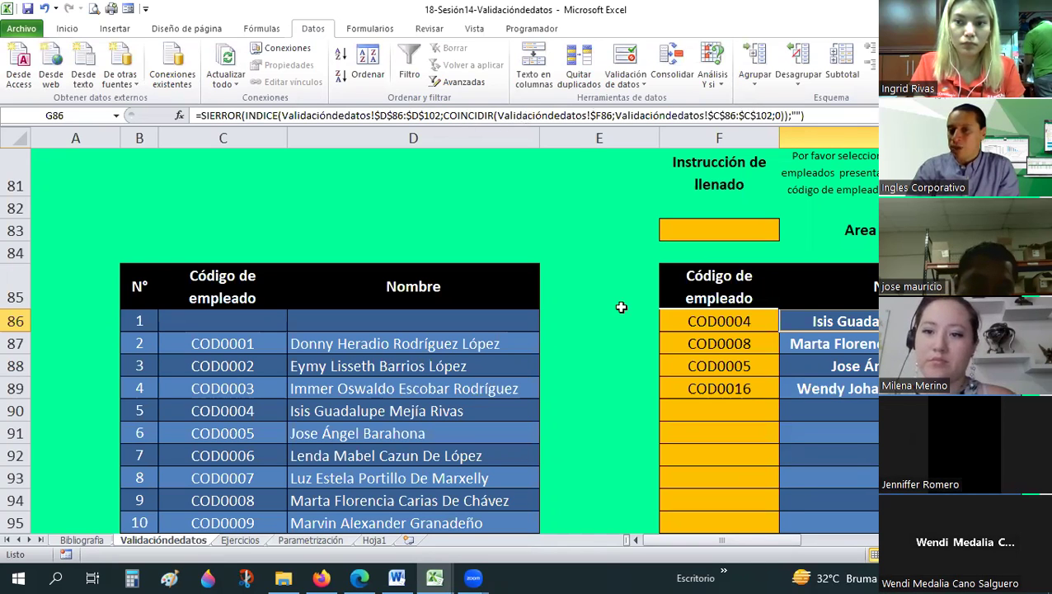
scroll(623, 306, up, 3)
scroll(621, 306, up, 4)
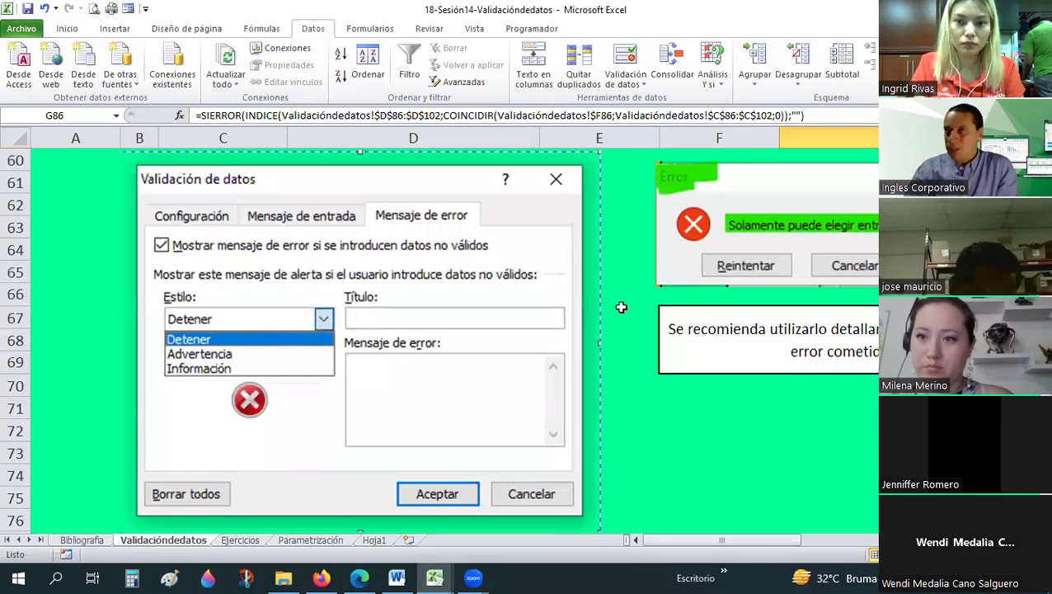
scroll(621, 306, up, 3)
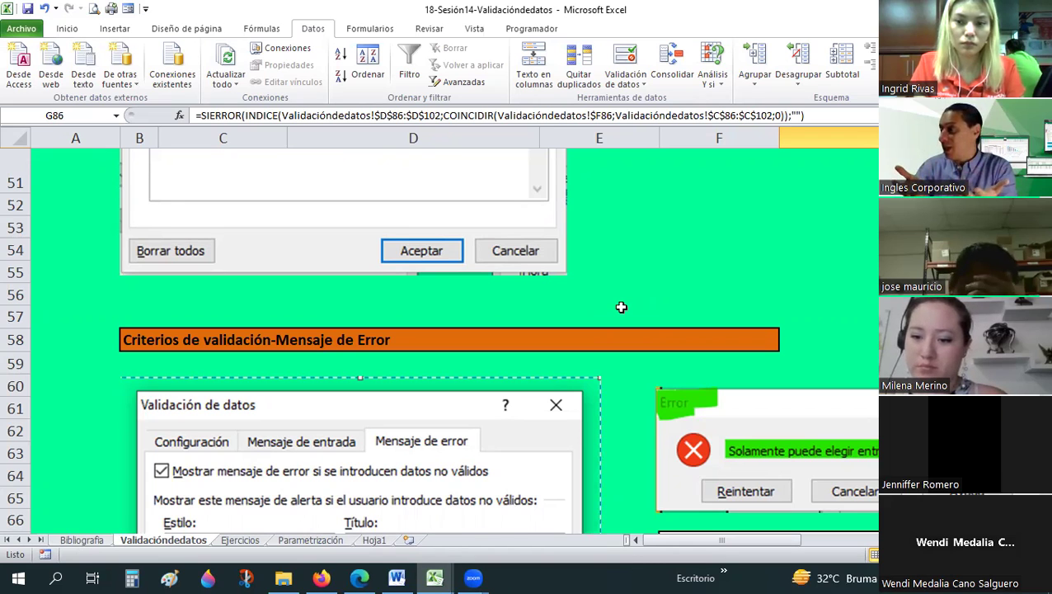
click(240, 539)
click(486, 295)
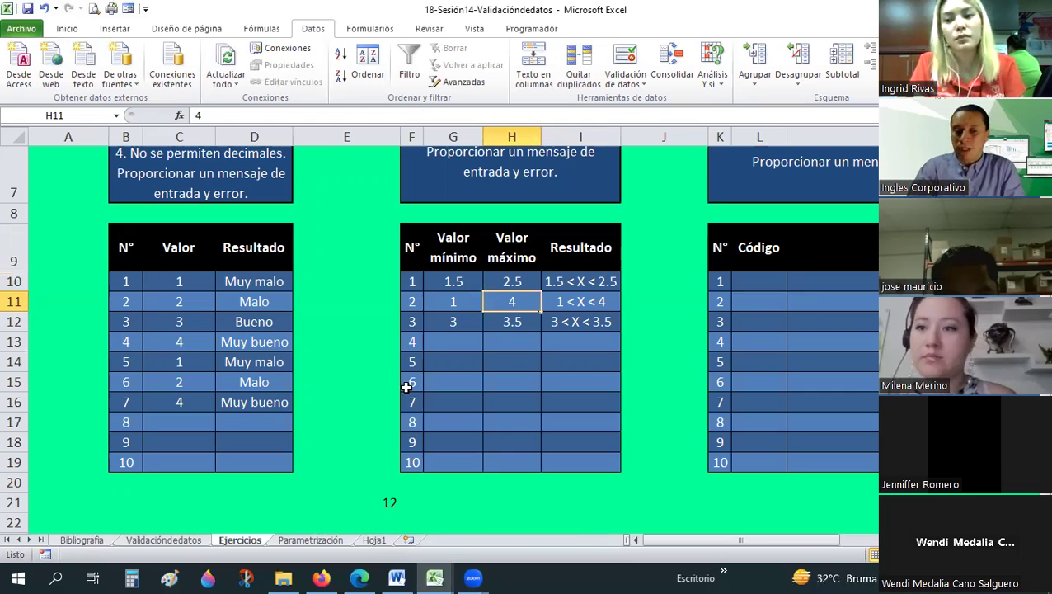
click(164, 540)
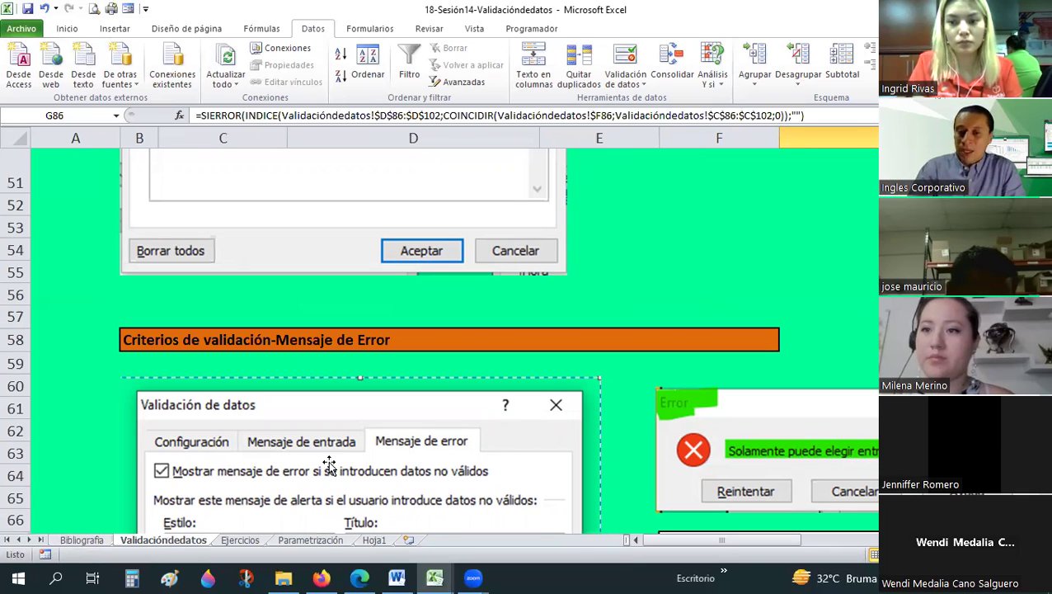
scroll(418, 300, down, 2)
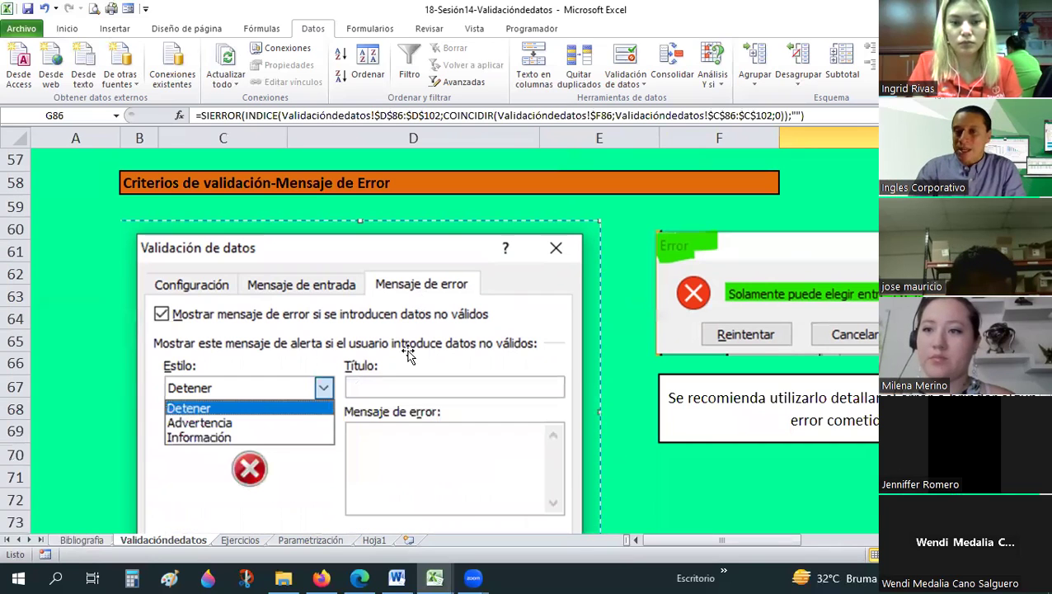
scroll(481, 239, down, 1)
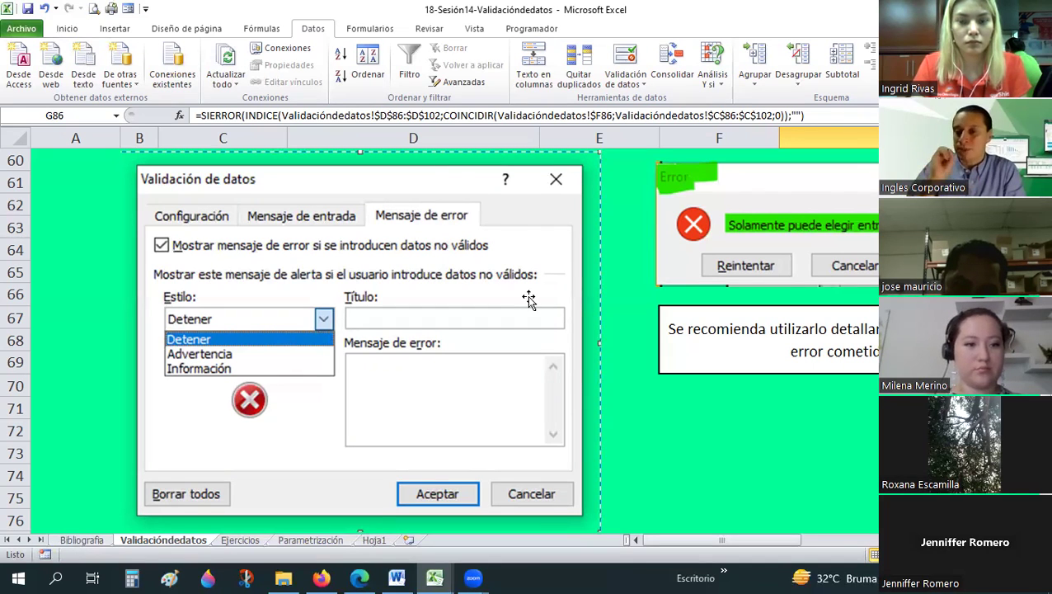
click(620, 275)
scroll(621, 274, up, 2)
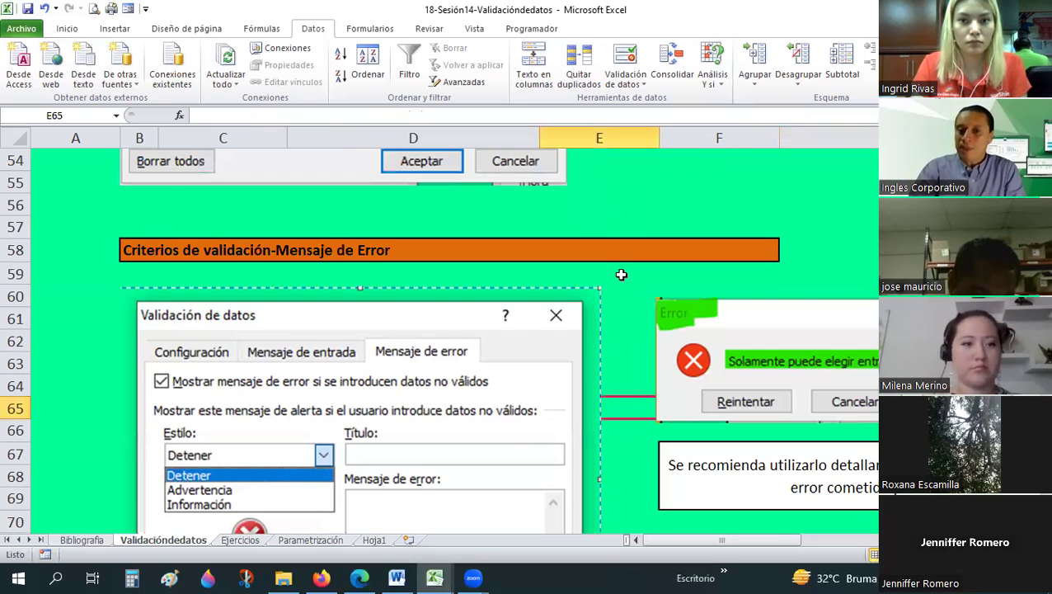
scroll(621, 274, down, 3)
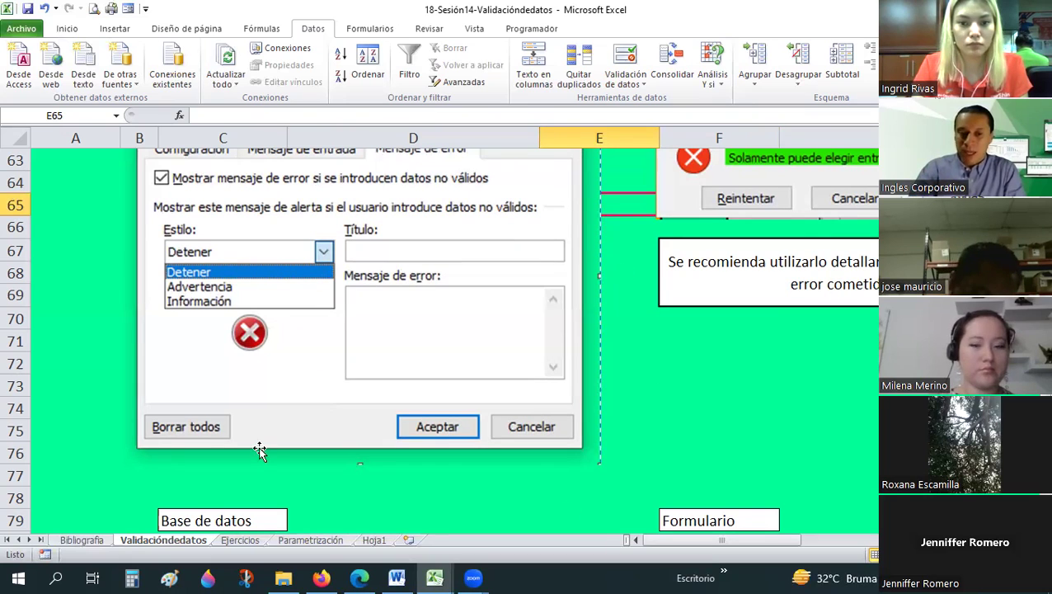
Step: On the Ejercicios sheet, inspect the first table's Resultado formulas down to D14
click(248, 539)
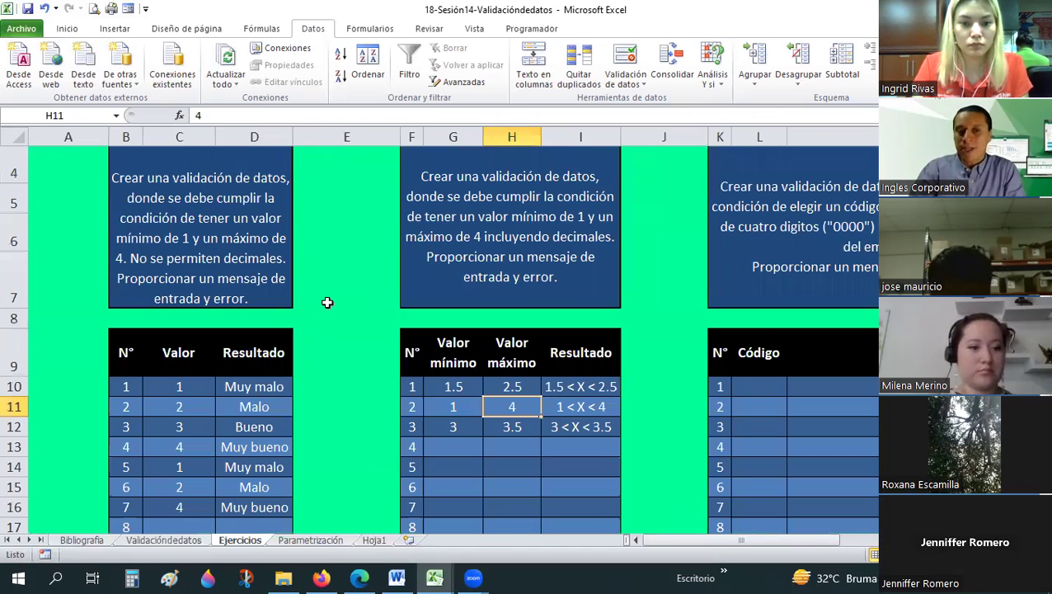
scroll(190, 243, down, 2)
scroll(181, 278, up, 1)
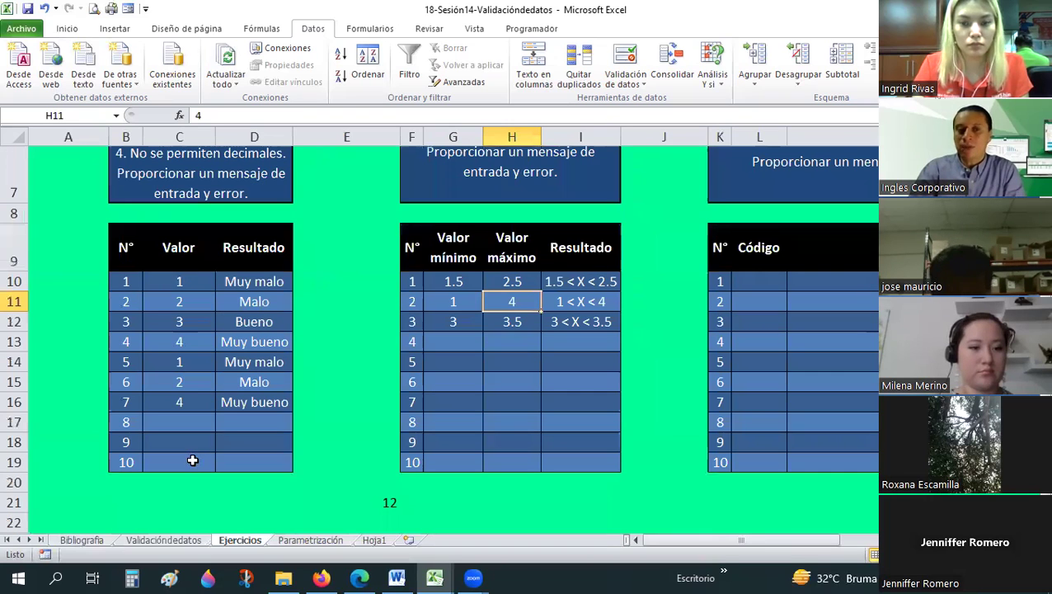
drag(179, 281, 180, 311)
key(Down)
click(244, 282)
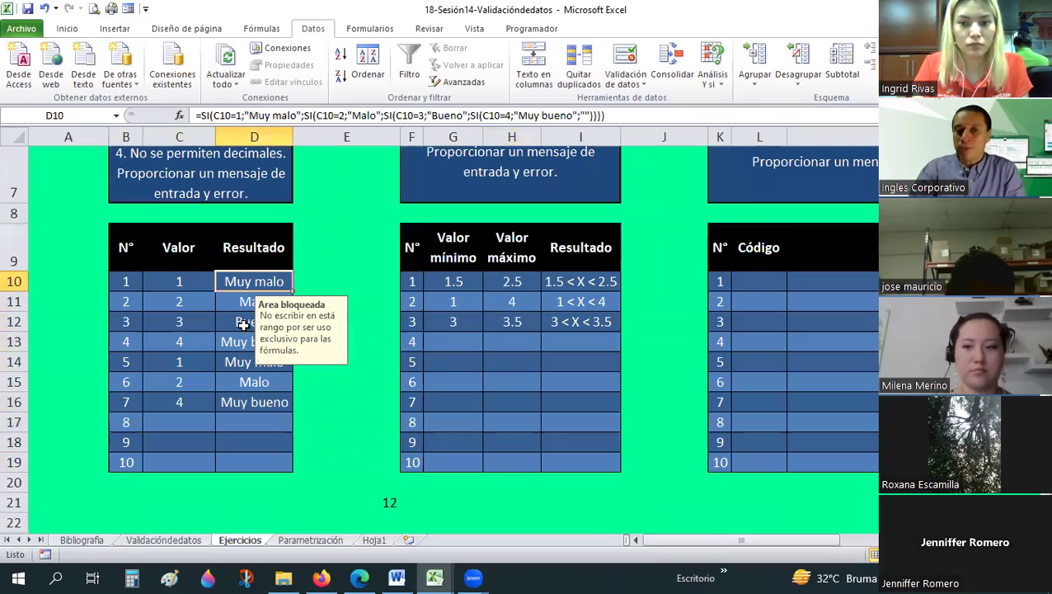
key(Down)
key(Down)
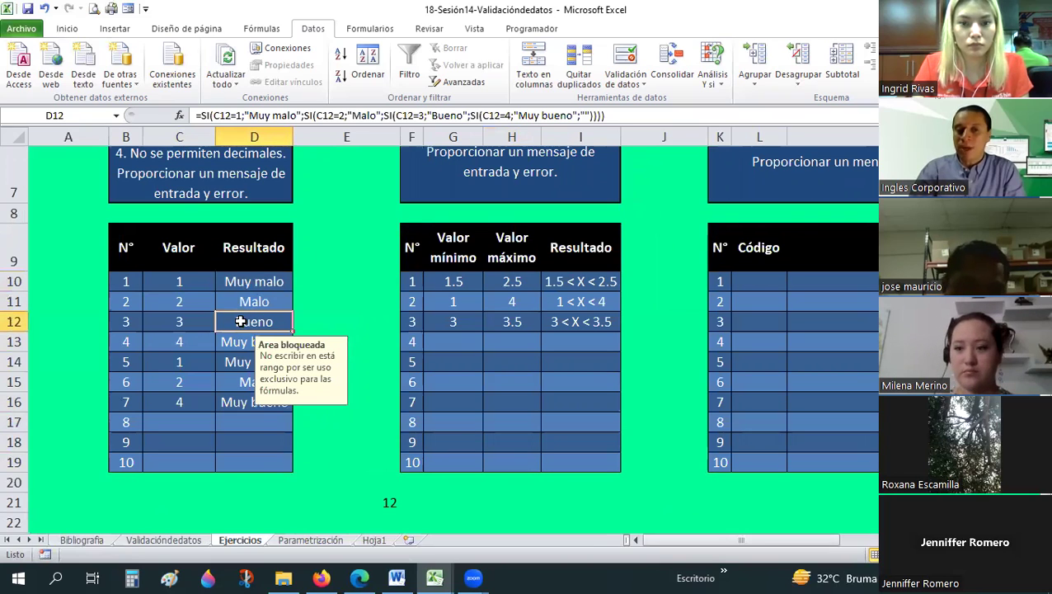
key(Up)
click(230, 365)
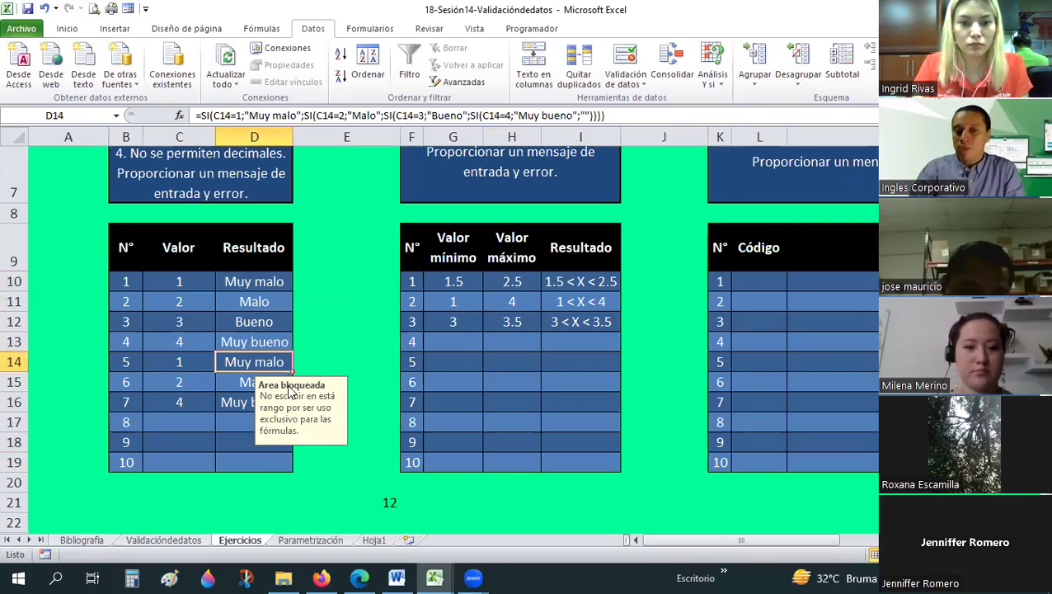
key(Up)
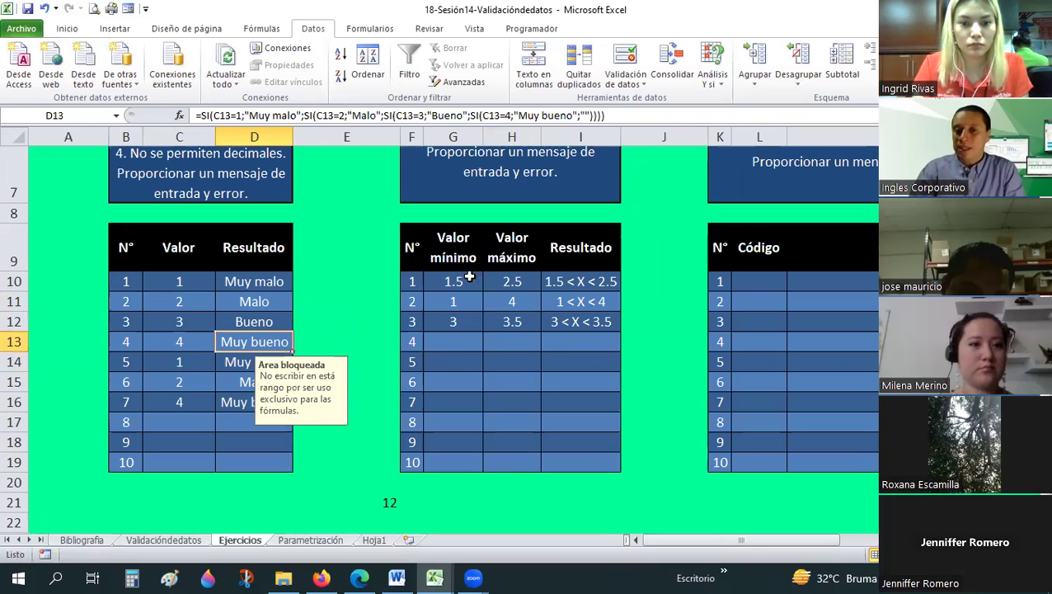
Step: Inspect the second table's range formula in I10 and its 1.5 minimum in G10
click(453, 361)
click(548, 283)
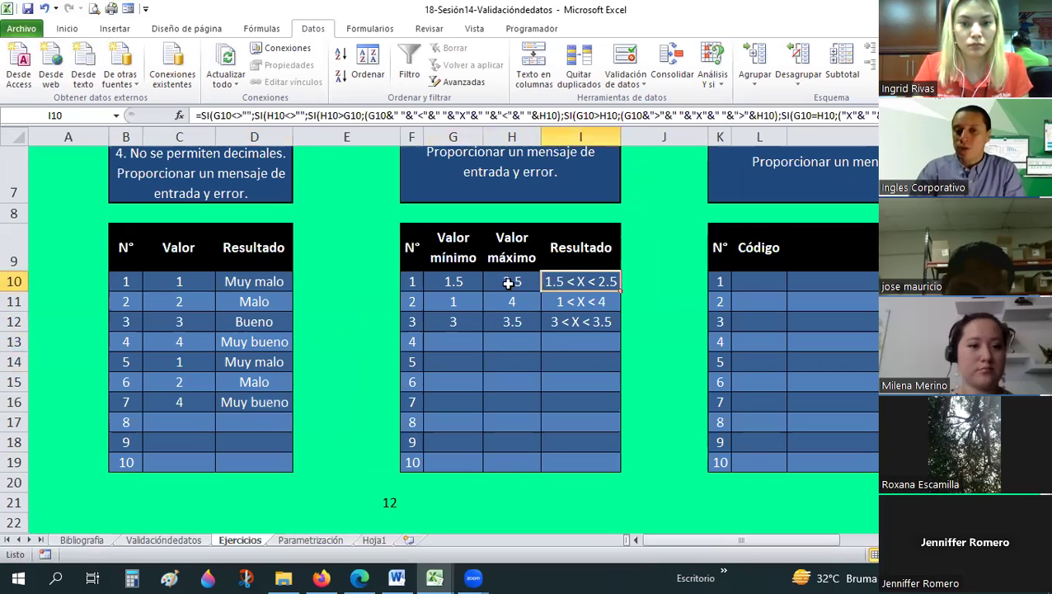
key(Left)
key(Left)
click(577, 281)
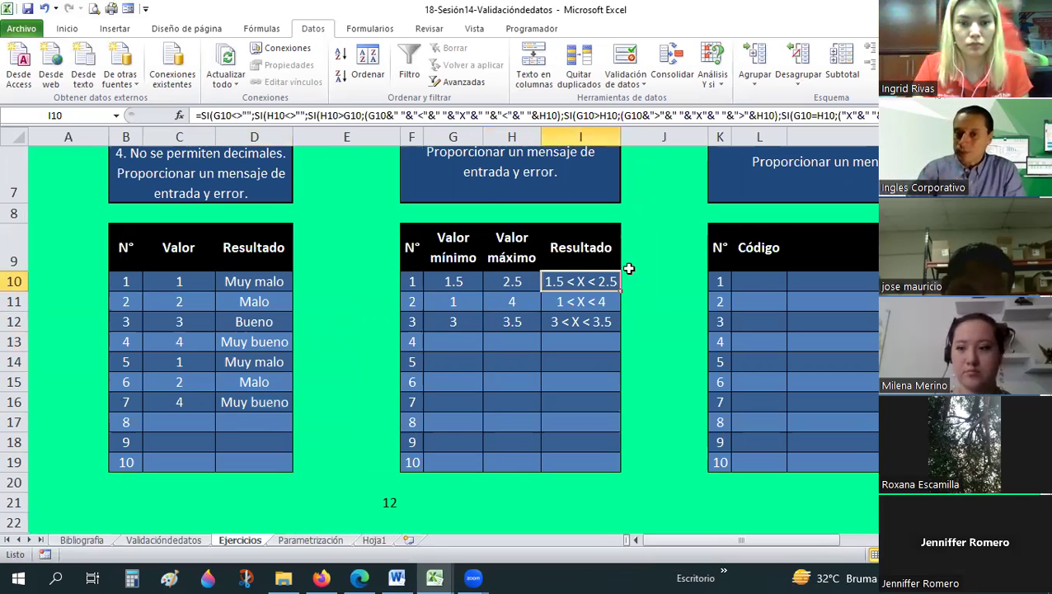
scroll(628, 269, up, 1)
scroll(628, 269, down, 1)
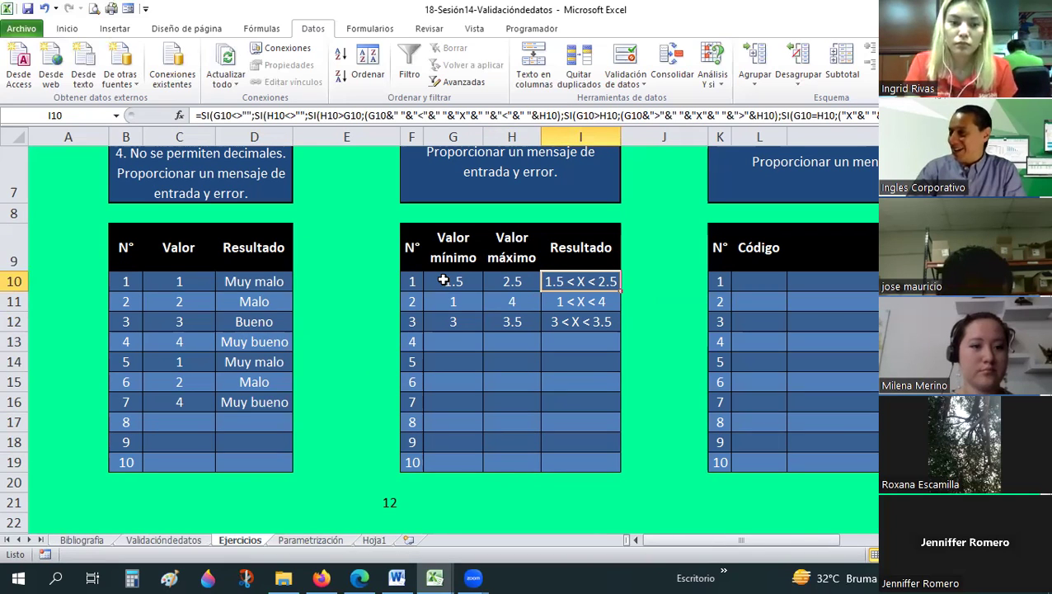
click(633, 284)
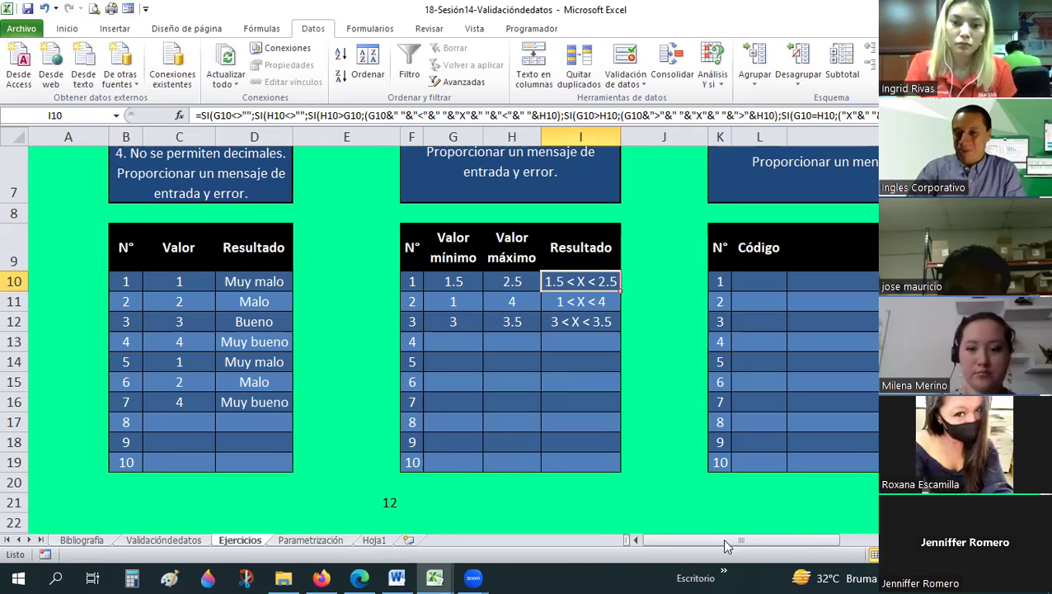
drag(726, 540, 789, 540)
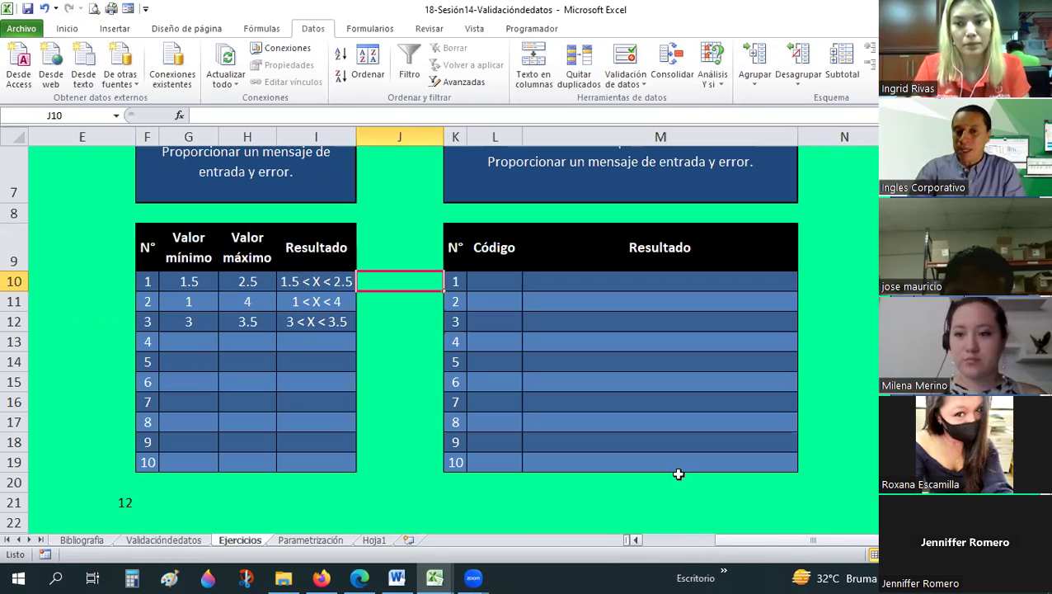
Step: Inspect the range formula in I11
click(403, 319)
scroll(601, 294, up, 2)
key(Up)
key(Left)
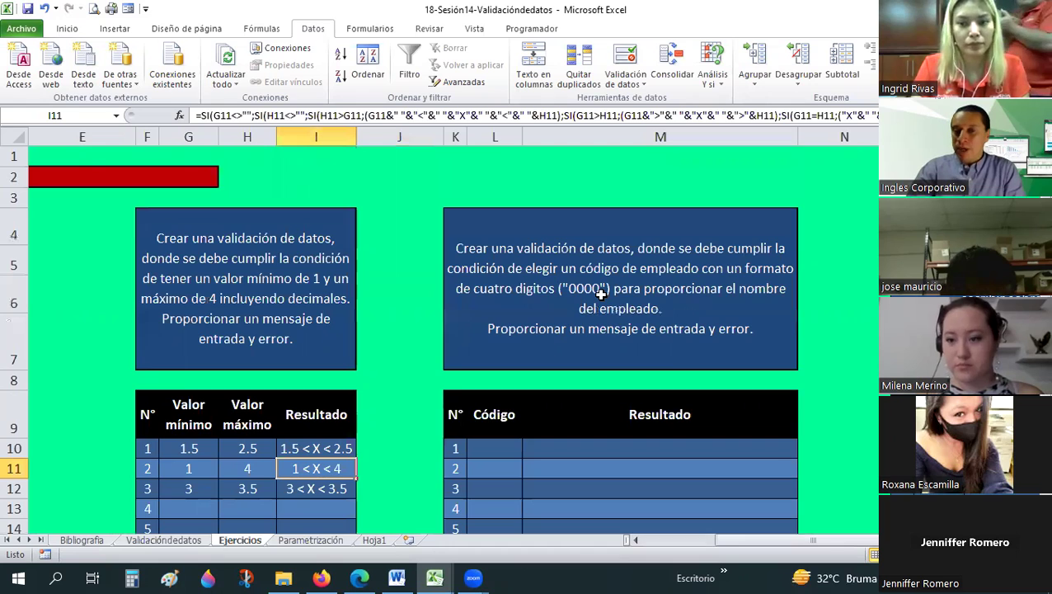
scroll(601, 294, down, 2)
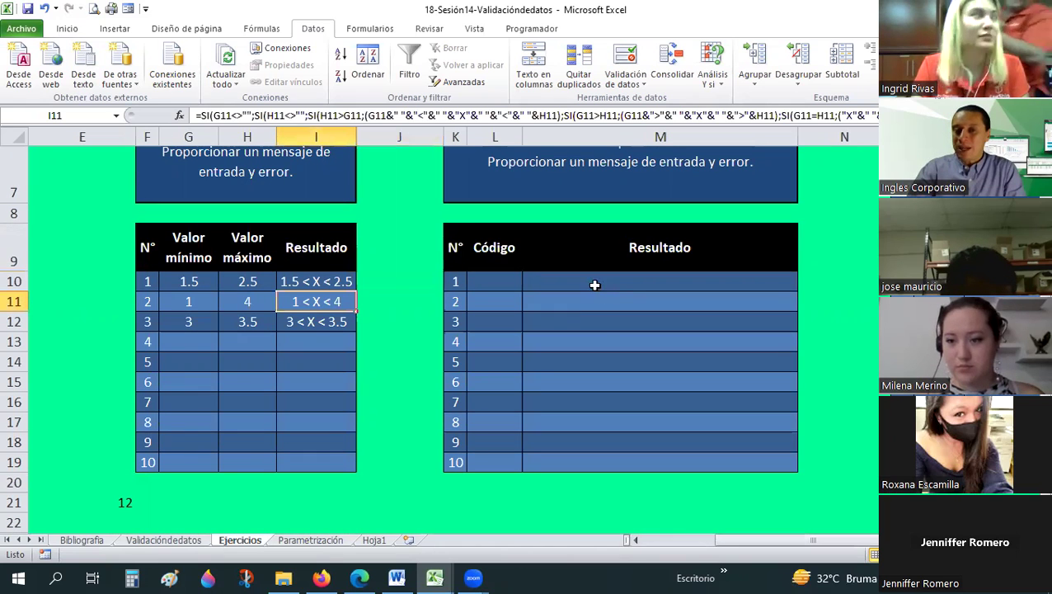
Step: Inspect the SIERROR employee-name lookup formula for the first Resultado in M10
click(607, 328)
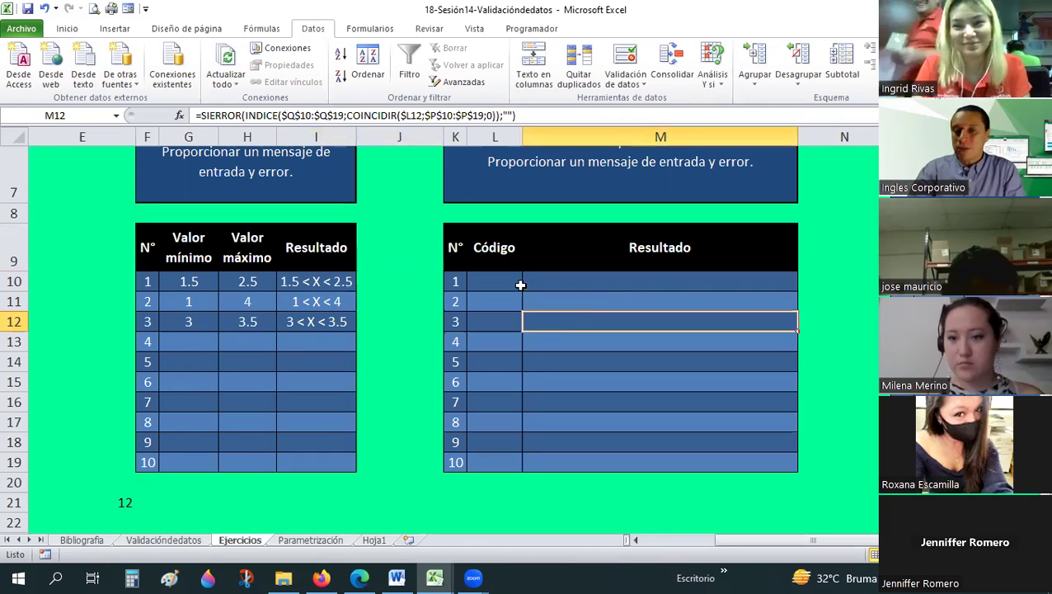
click(477, 283)
click(597, 281)
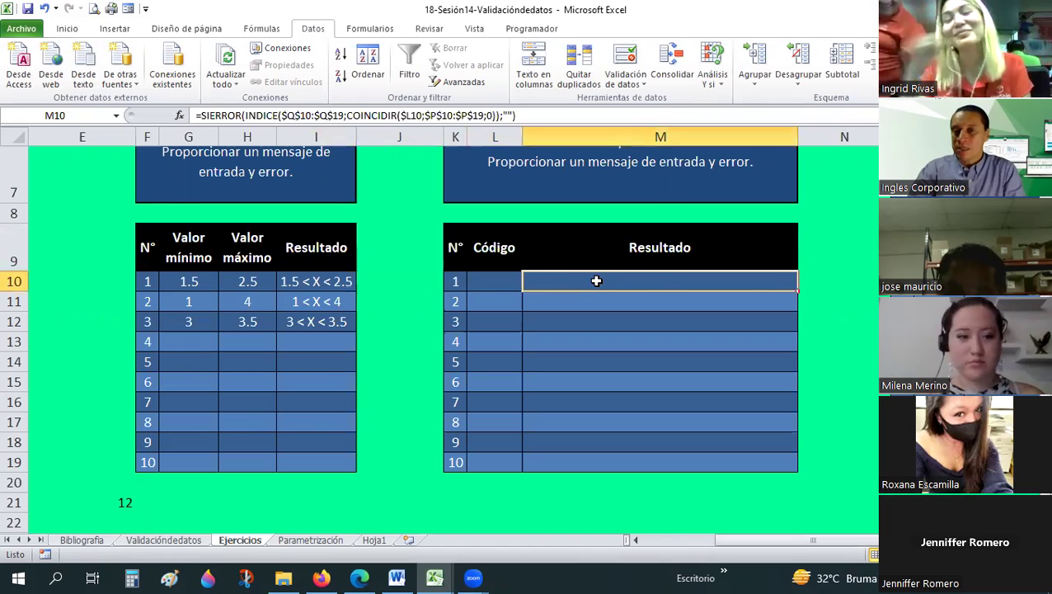
scroll(596, 281, up, 1)
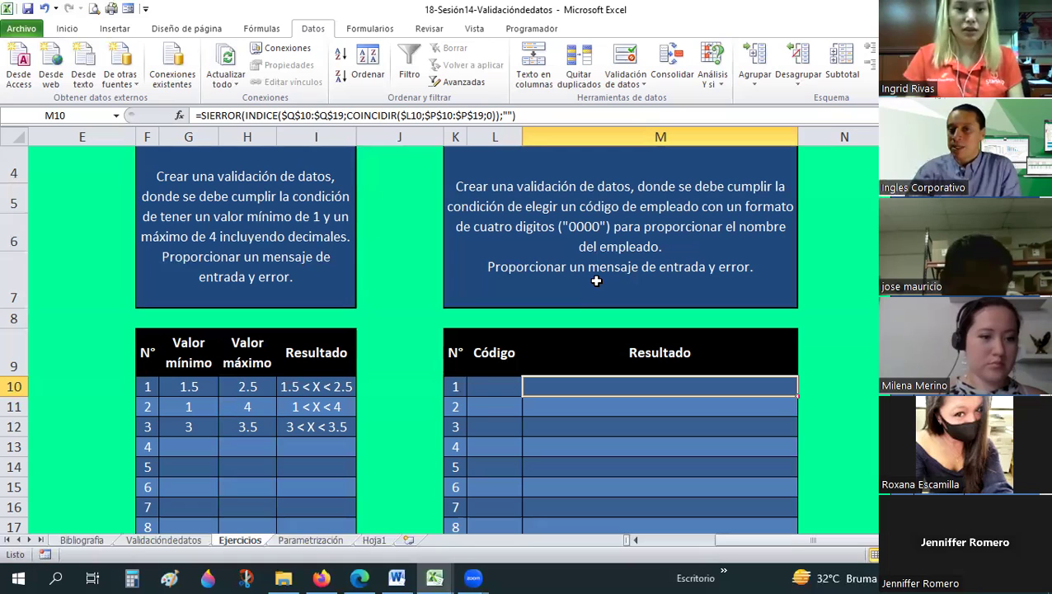
click(598, 282)
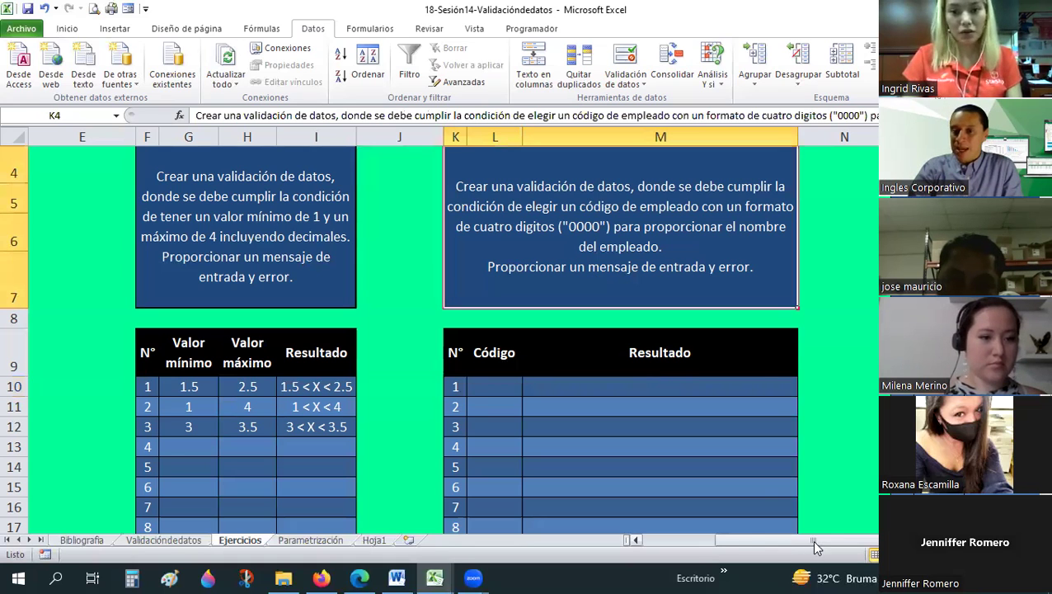
drag(813, 542, 849, 542)
scroll(388, 178, up, 1)
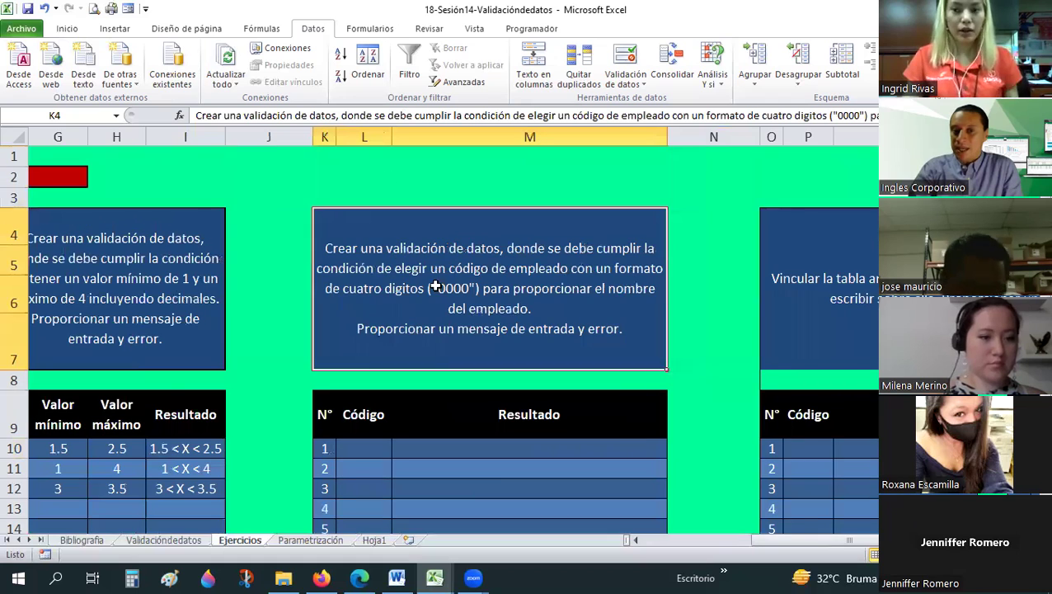
scroll(435, 285, down, 1)
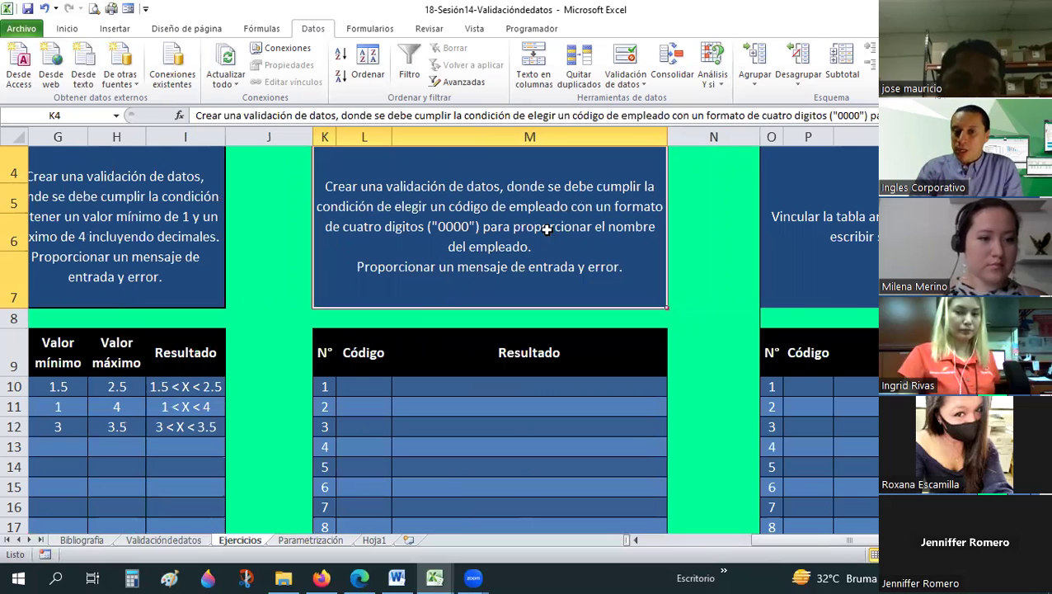
scroll(448, 284, down, 1)
Step: Return to the first Código cell and move on to the Parametrización sheet
click(448, 283)
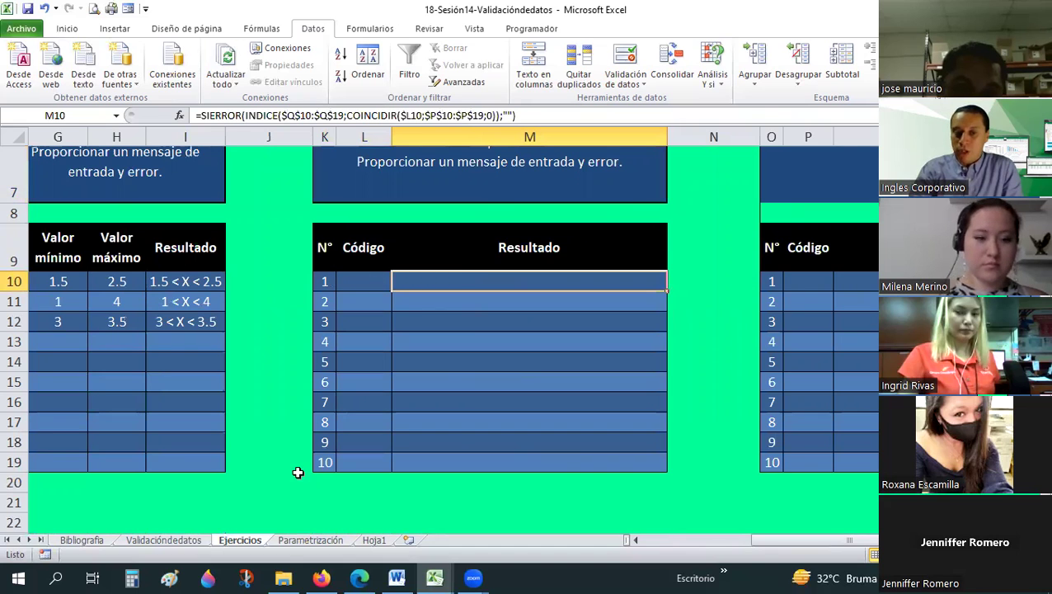
key(Left)
key(ctrl+Page_Down)
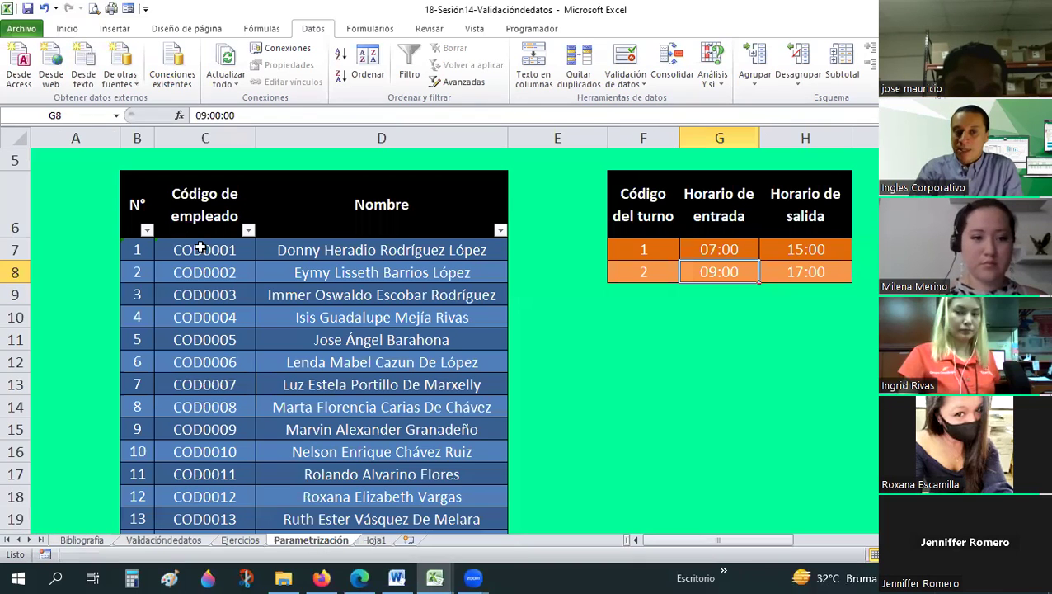
Step: Select the employee code column and review its cell number format settings
click(201, 247)
drag(194, 392, 181, 533)
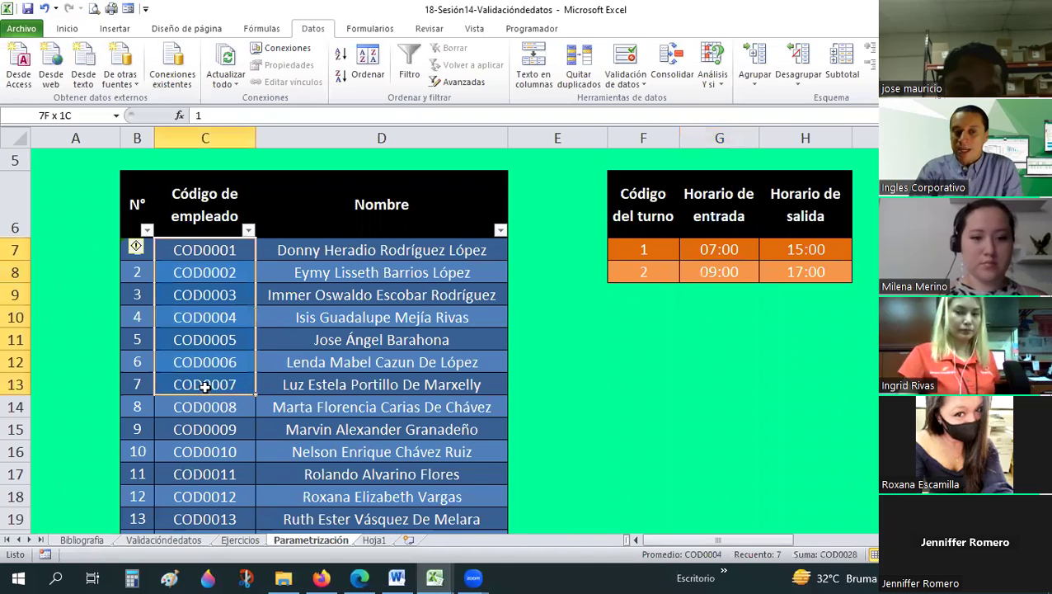
drag(205, 386, 202, 534)
click(225, 258)
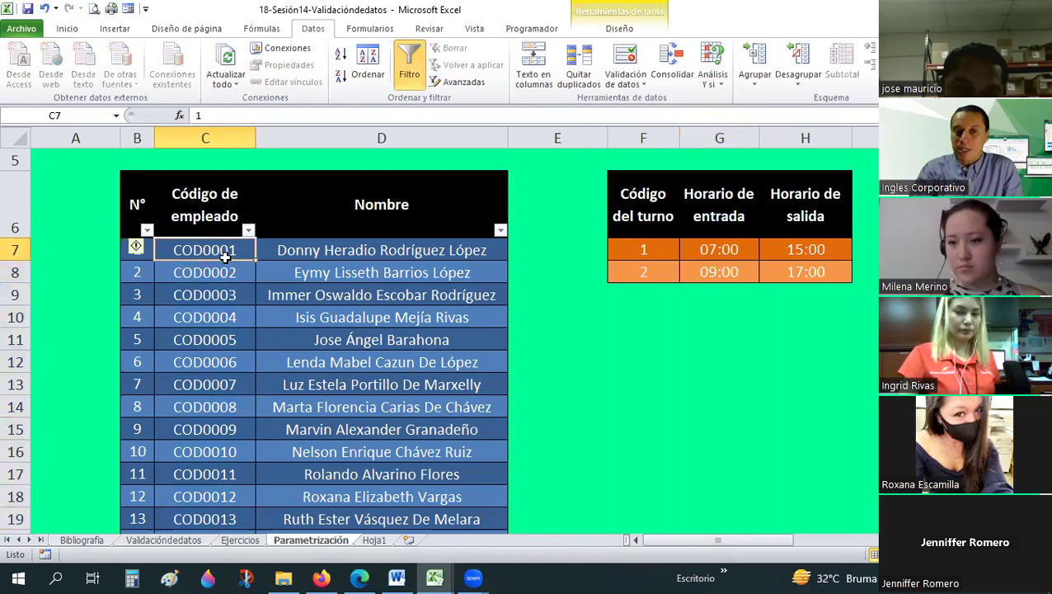
scroll(225, 258, up, 1)
mouse_move(205, 322)
mouse_down()
mouse_move(183, 548)
mouse_move(201, 514)
mouse_up()
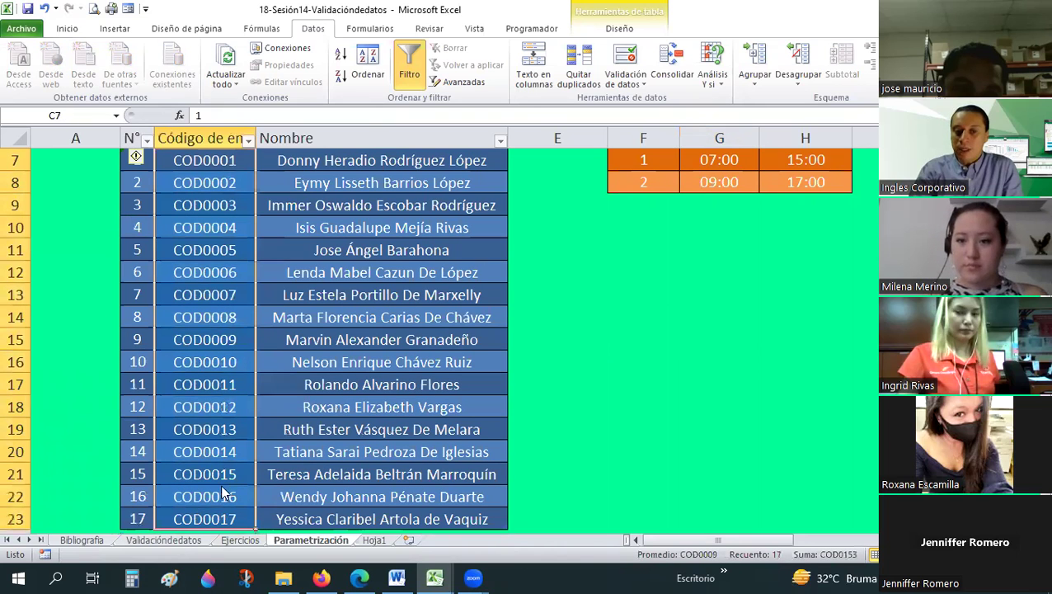
right_click(236, 472)
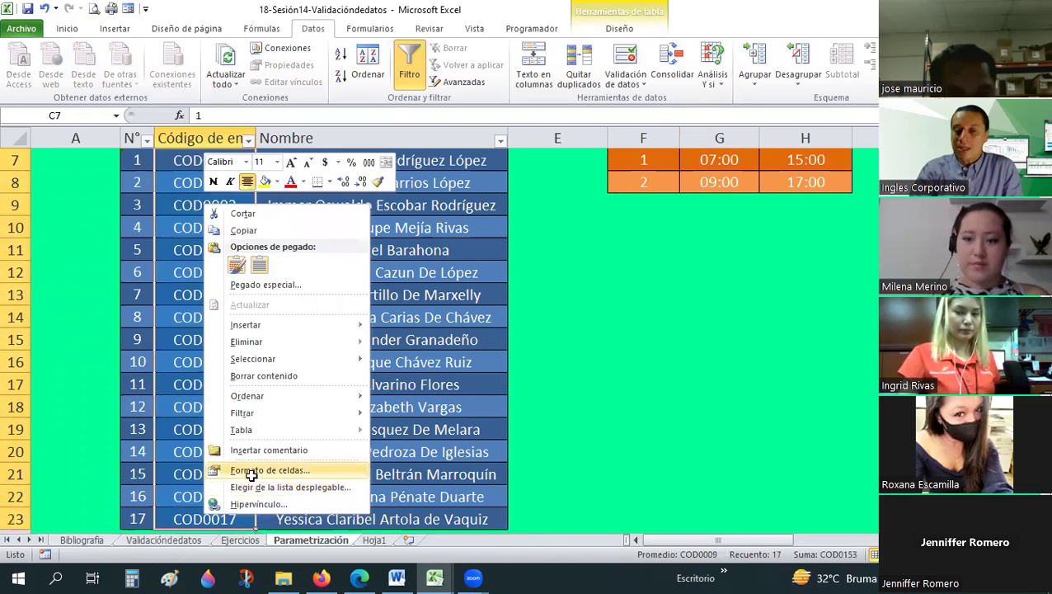
click(247, 470)
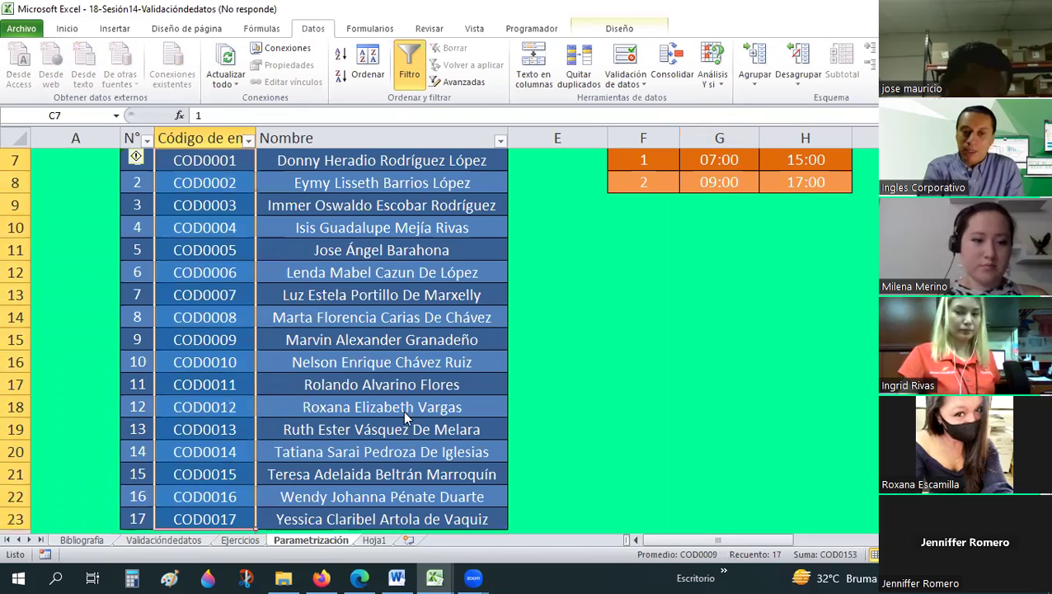
drag(232, 220, 725, 16)
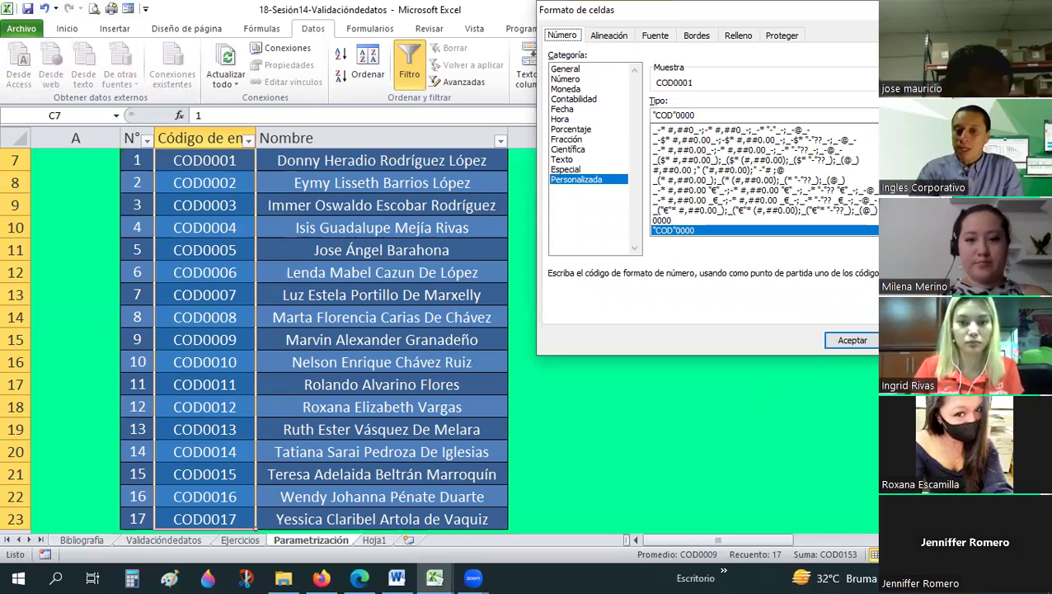
key(Return)
click(235, 405)
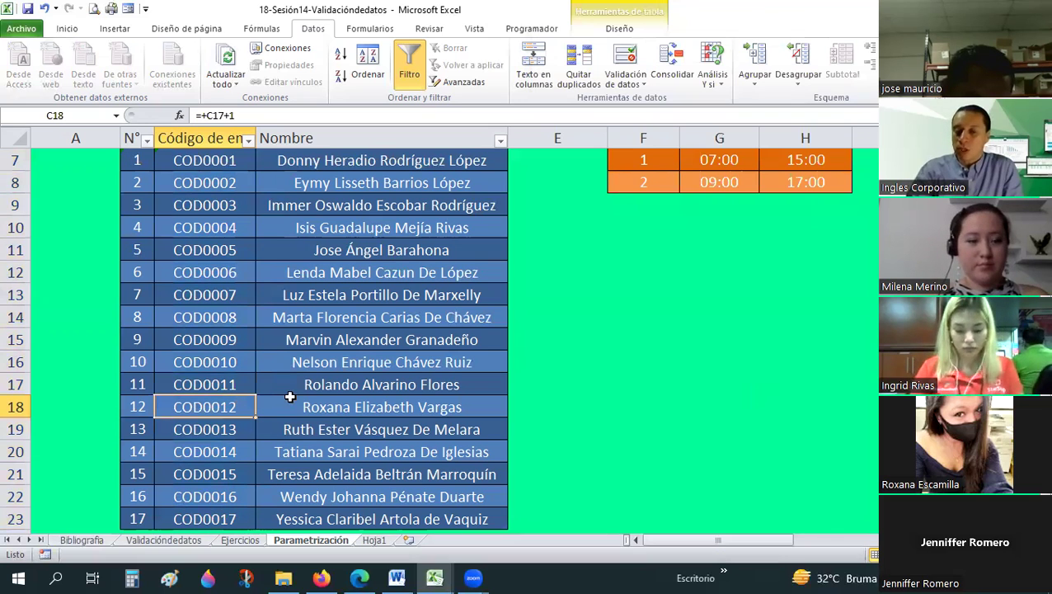
Step: Replace C23's formula with the plain value 1, then return to the Ejercicios sheet
scroll(225, 388, down, 2)
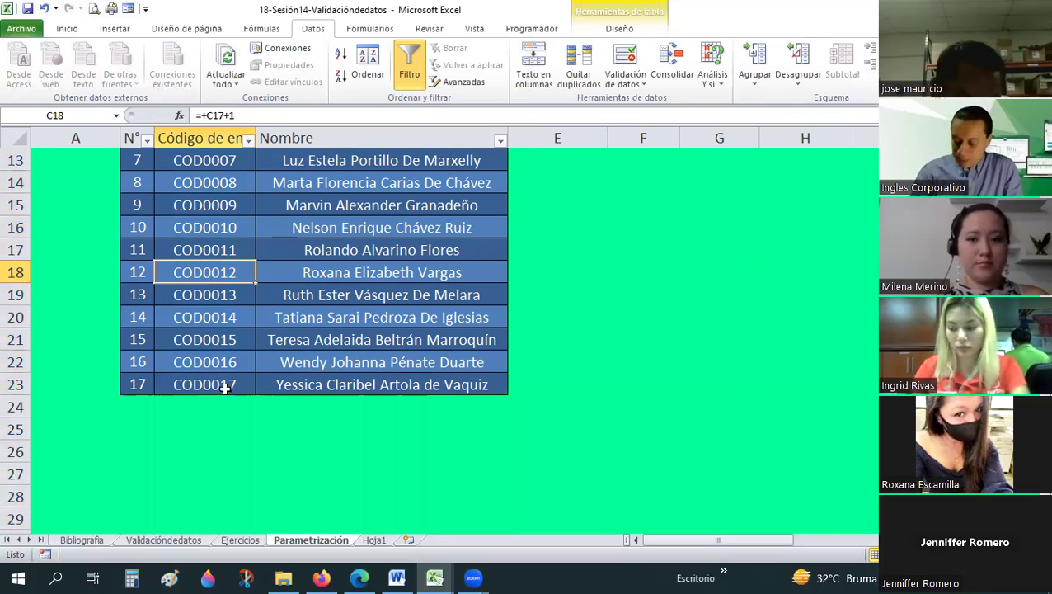
click(226, 389)
key(Delete)
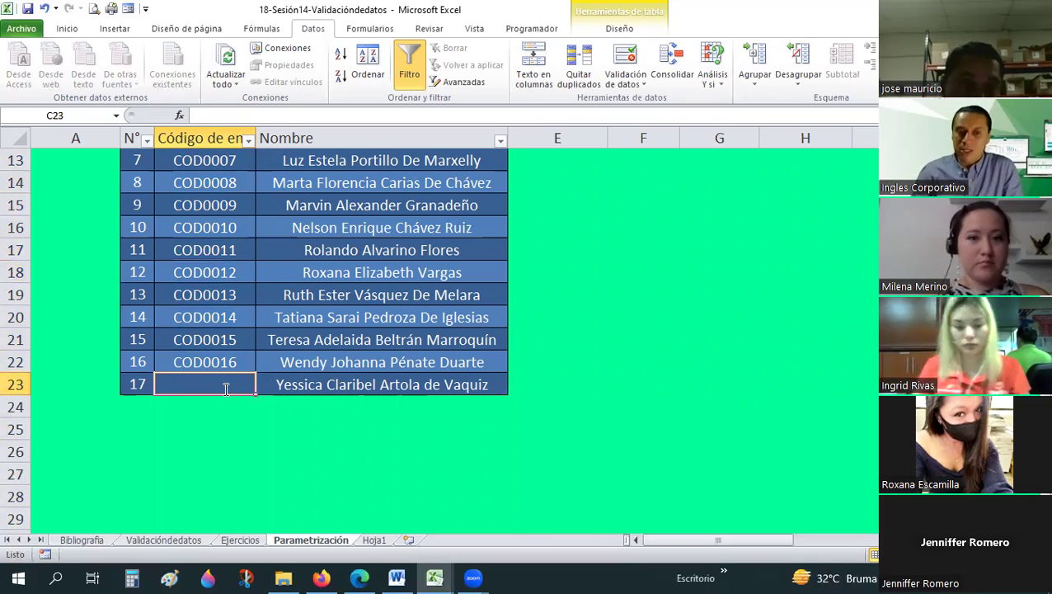
text(1)
key(Return)
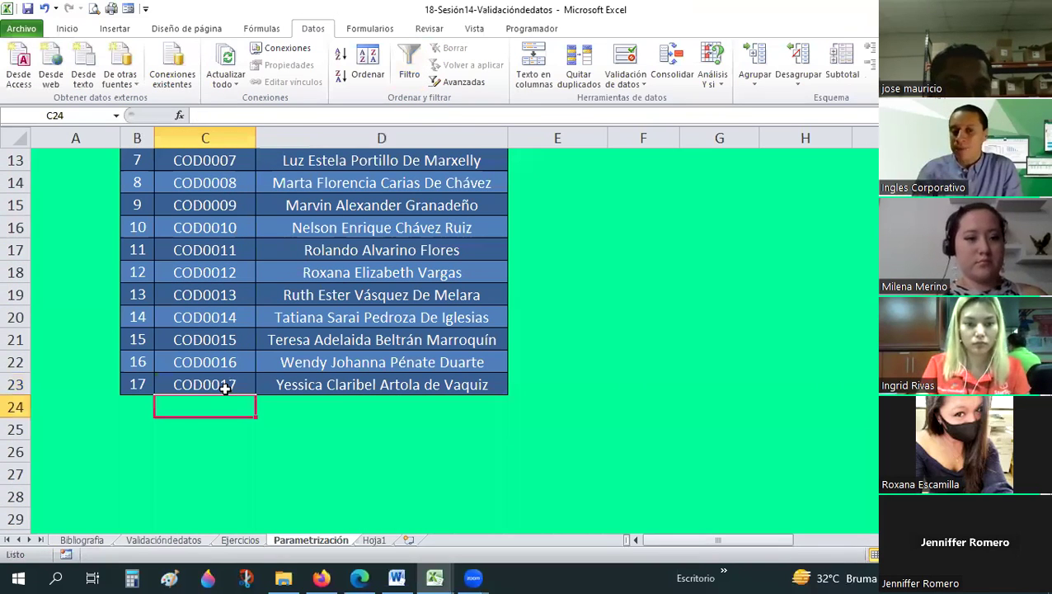
click(236, 543)
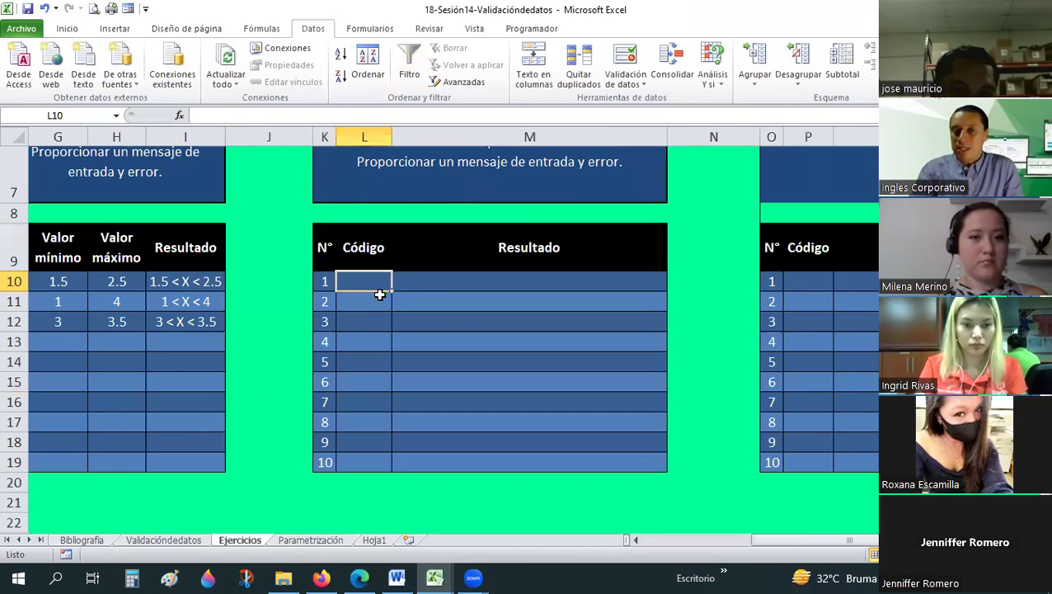
Step: Give L10:L19 a List validation sourced from Parametrización!$C$7:$C$23
scroll(376, 293, up, 1)
scroll(377, 290, down, 1)
drag(379, 279, 369, 380)
drag(365, 454, 363, 460)
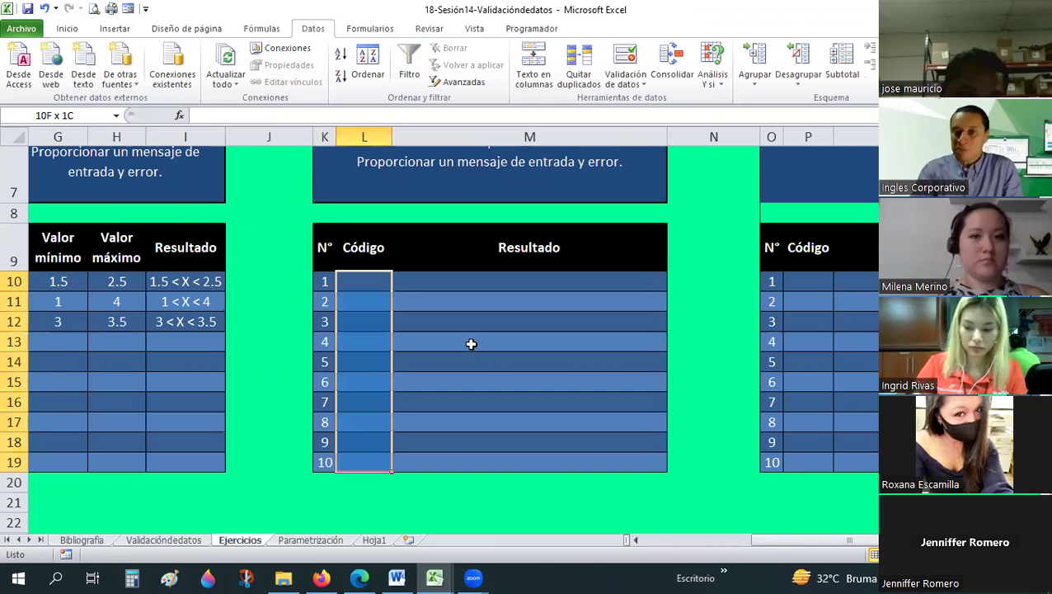
click(619, 84)
click(672, 101)
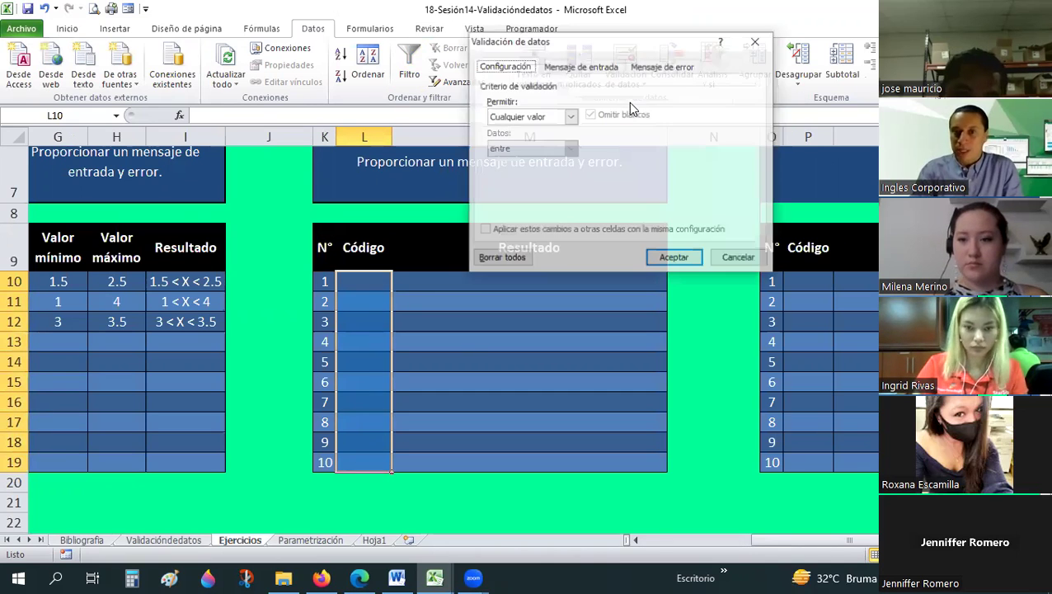
click(541, 118)
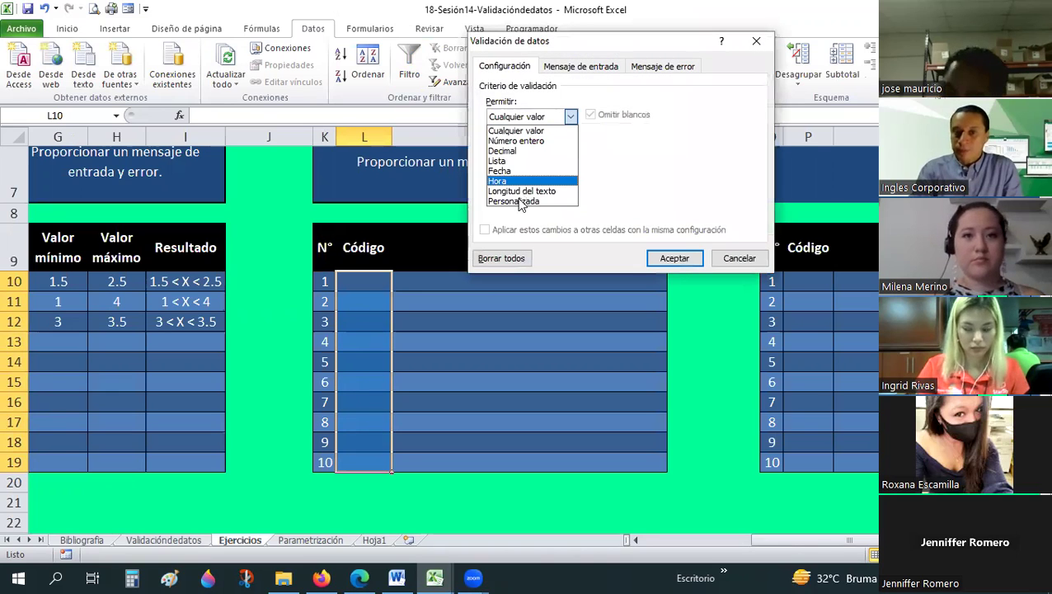
click(497, 161)
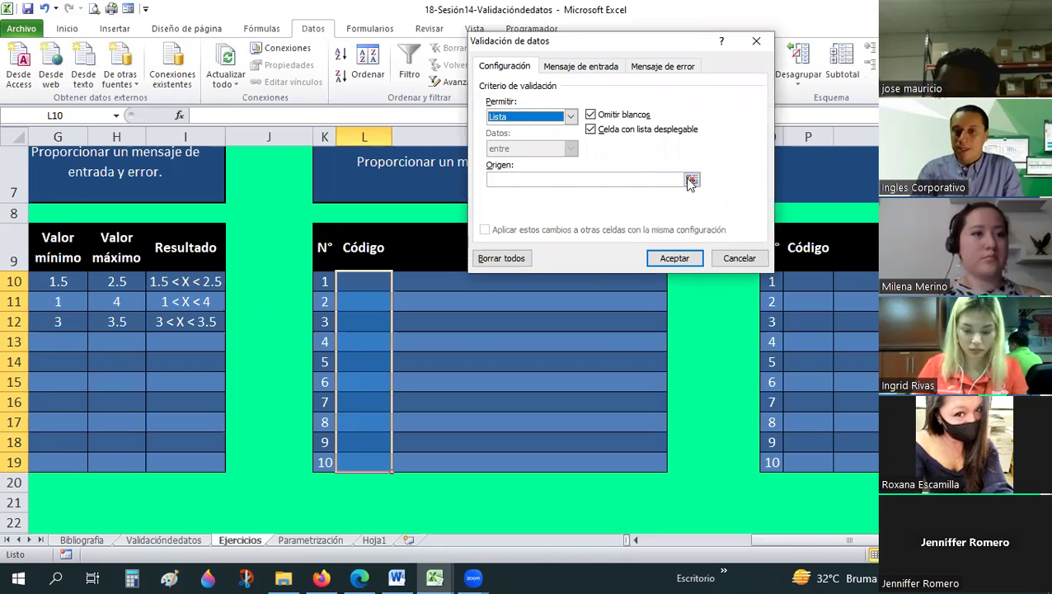
click(454, 420)
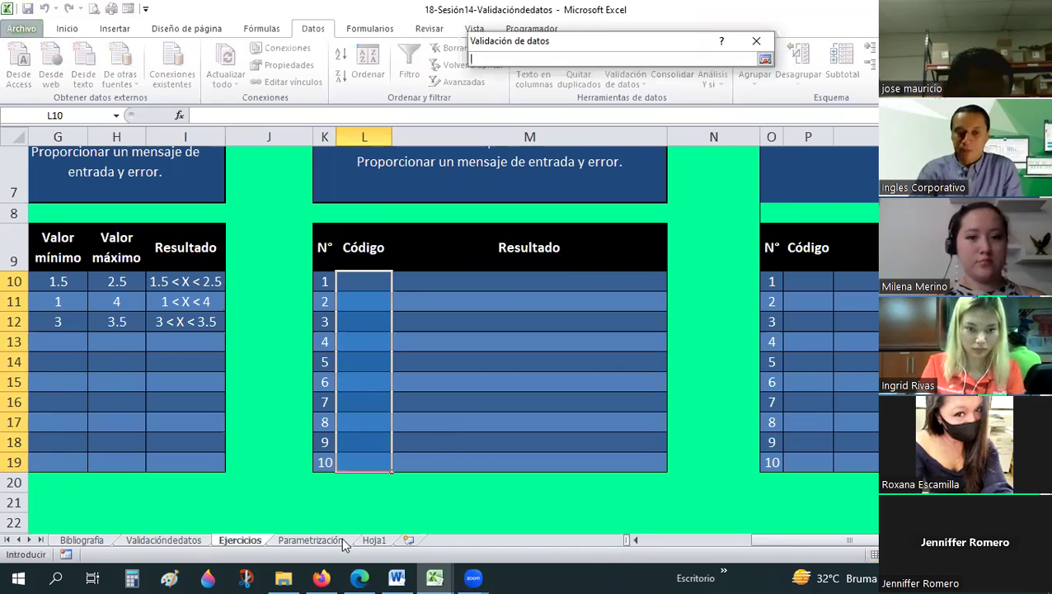
click(311, 540)
drag(216, 272, 216, 495)
drag(218, 549, 228, 517)
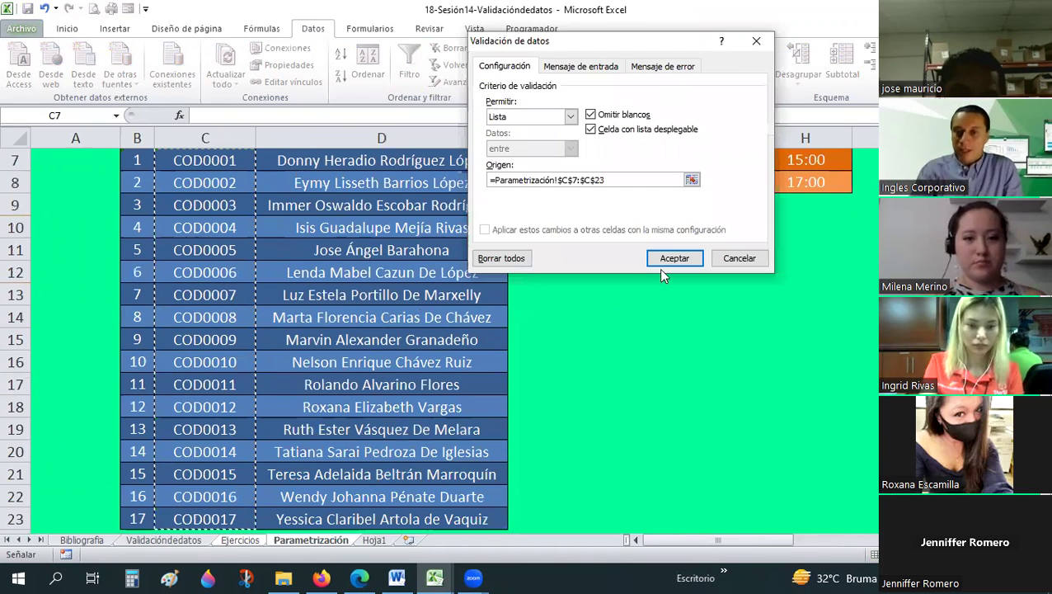
key(Return)
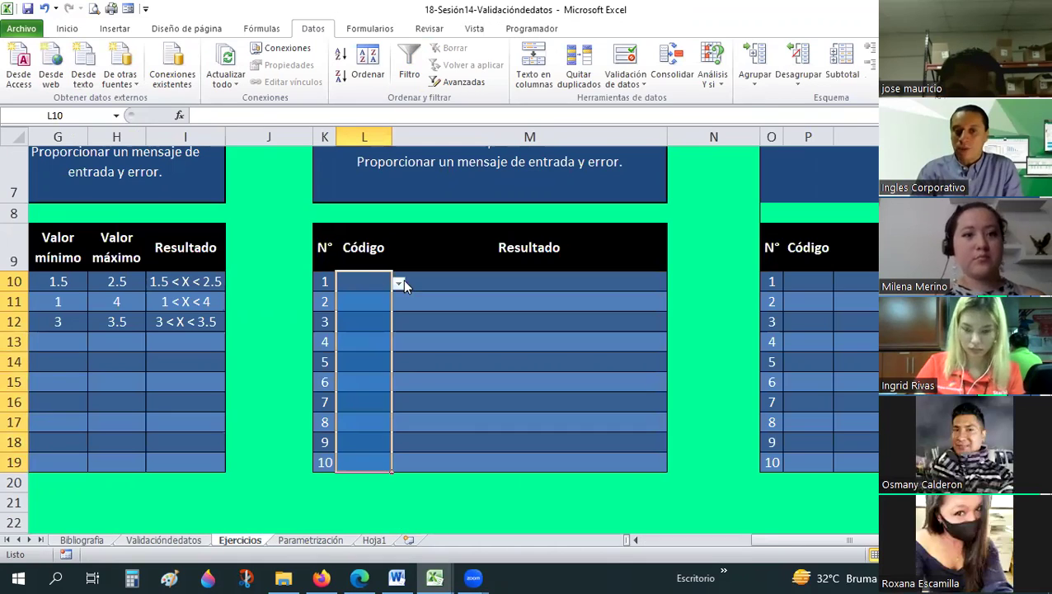
Step: Pick COD0003 from the L10 dropdown and check the resulting lookup in M10
click(399, 282)
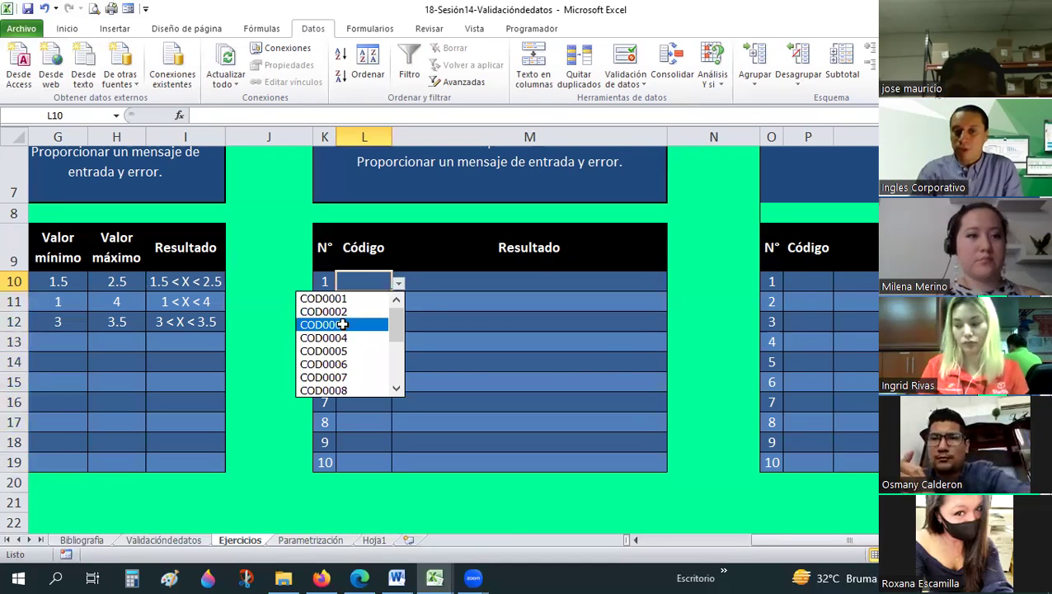
click(347, 324)
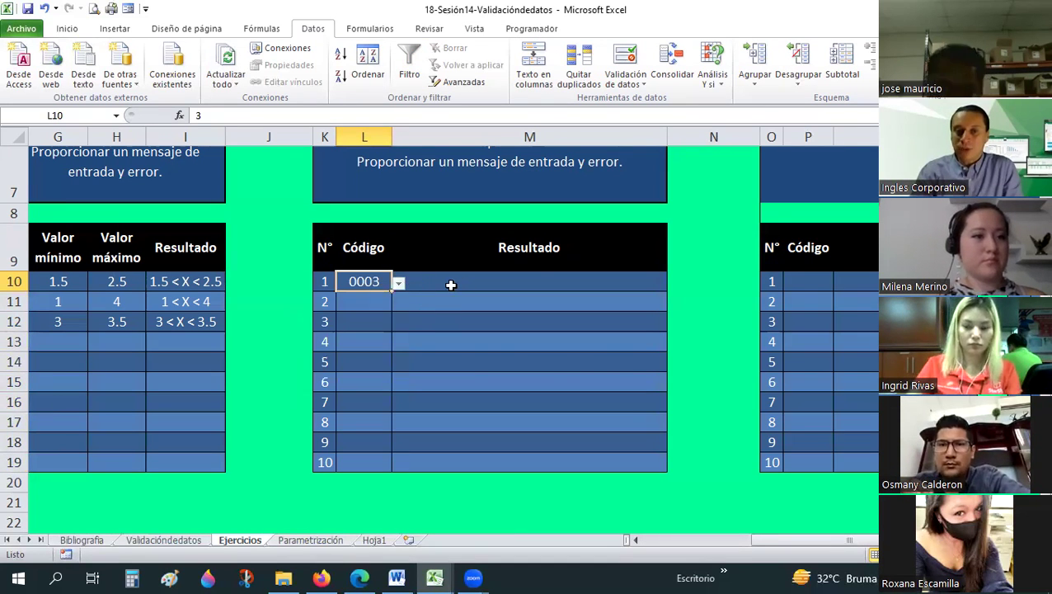
click(458, 283)
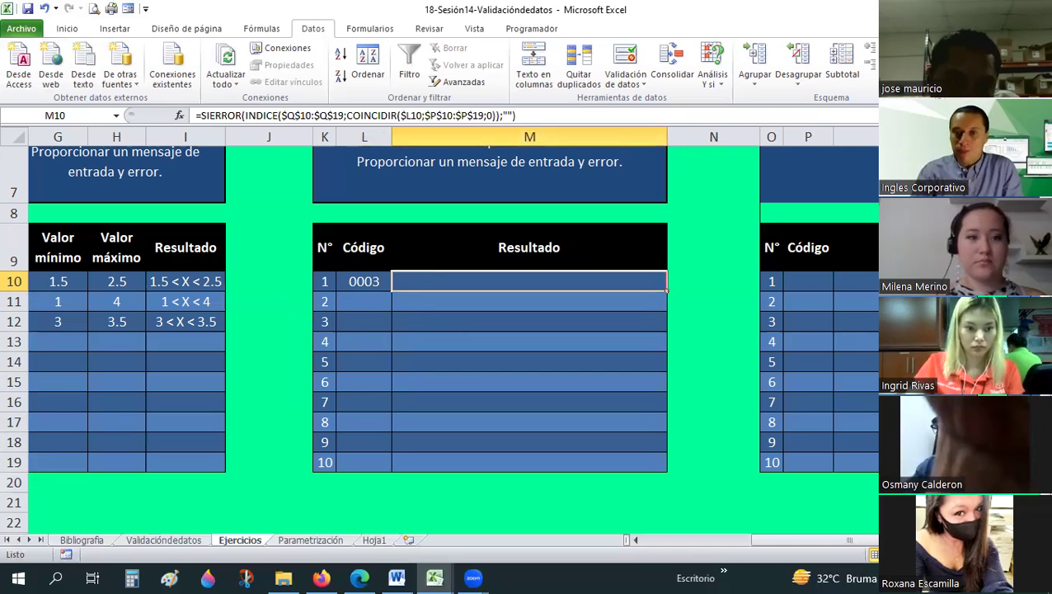
click(855, 281)
click(377, 281)
Step: Clear L10 and remove all validation from L10:L19 with Borrar todos
key(Delete)
drag(383, 415, 375, 464)
drag(363, 401, 363, 462)
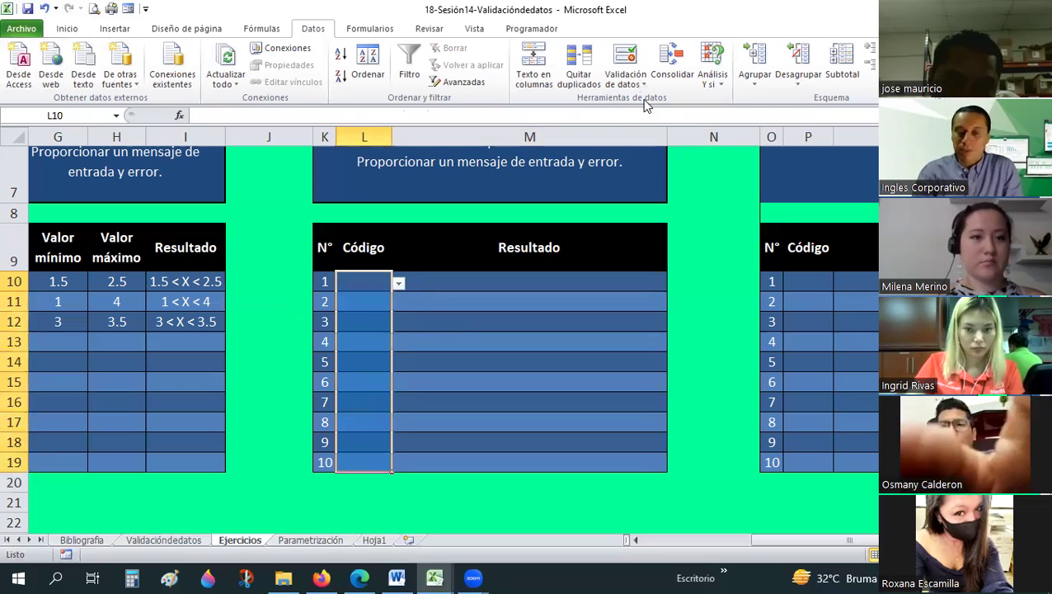
click(626, 83)
click(676, 98)
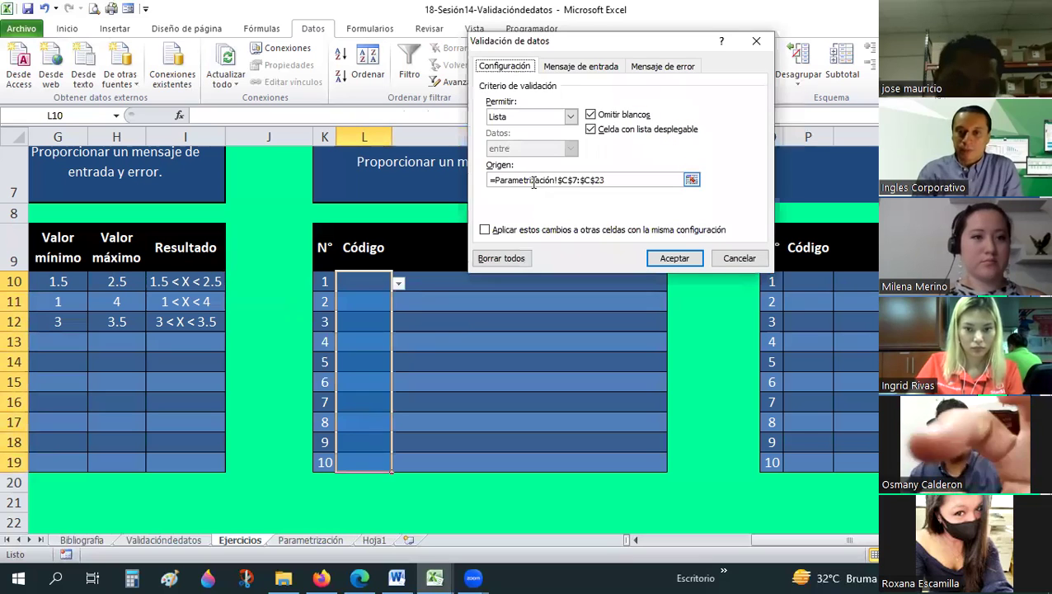
click(520, 258)
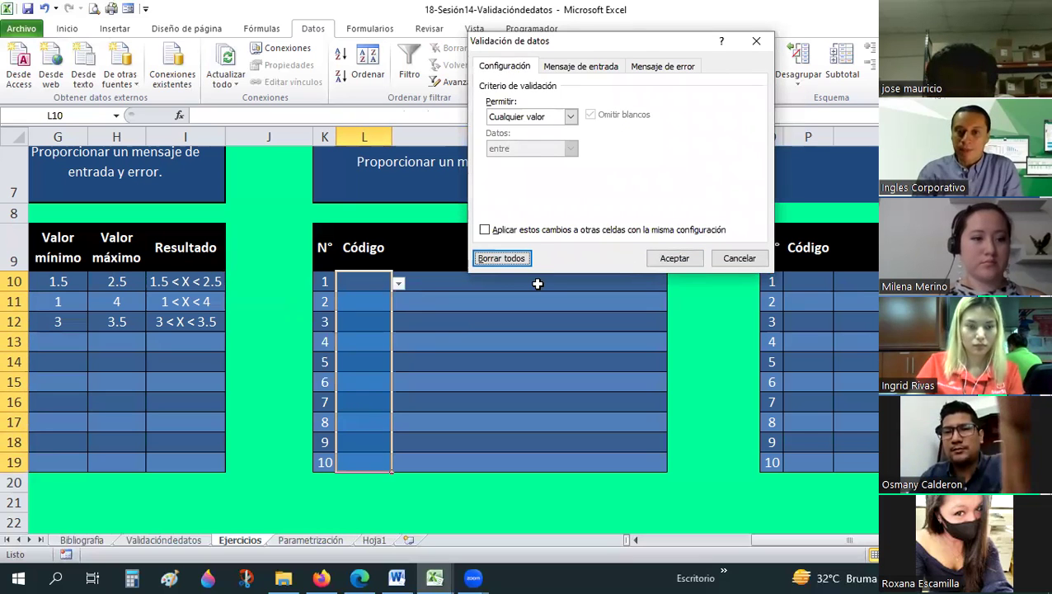
click(675, 258)
click(529, 281)
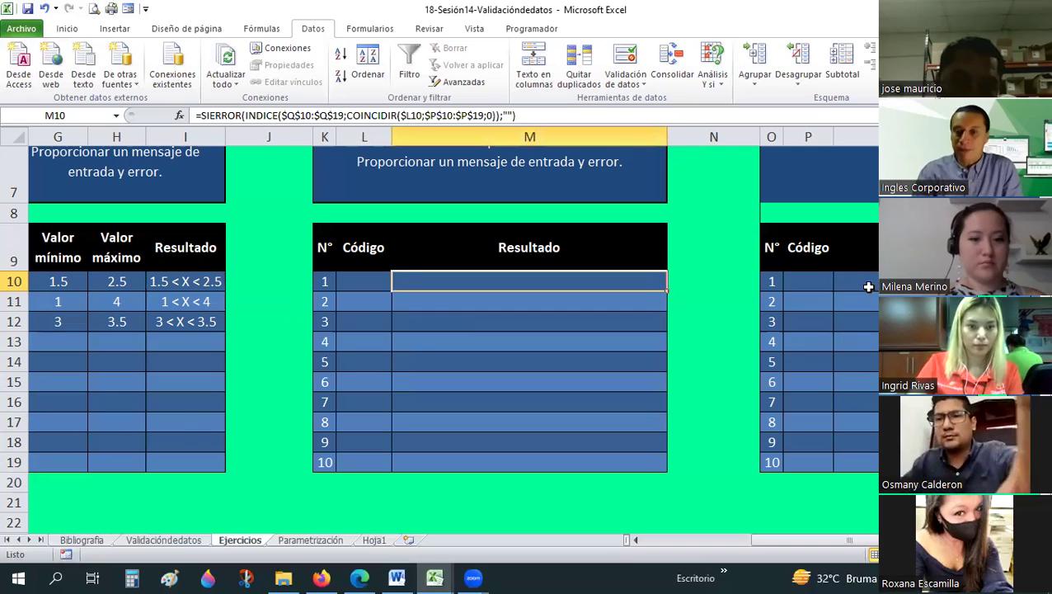
scroll(869, 286, up, 1)
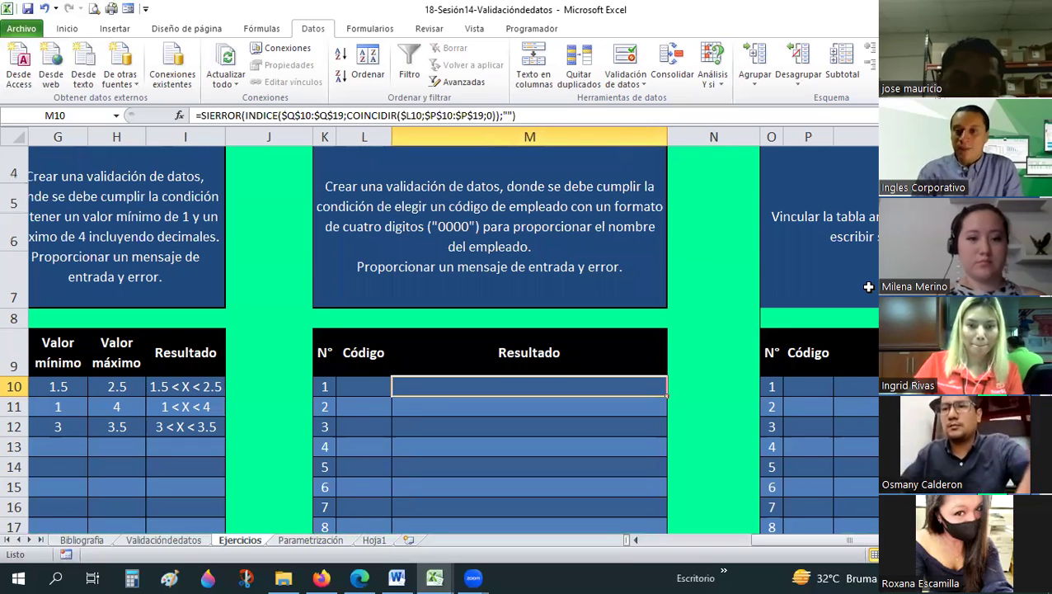
Step: Type three participants' full names into Q10, Q11 and Q12, fixing capitalisation along the way
click(856, 386)
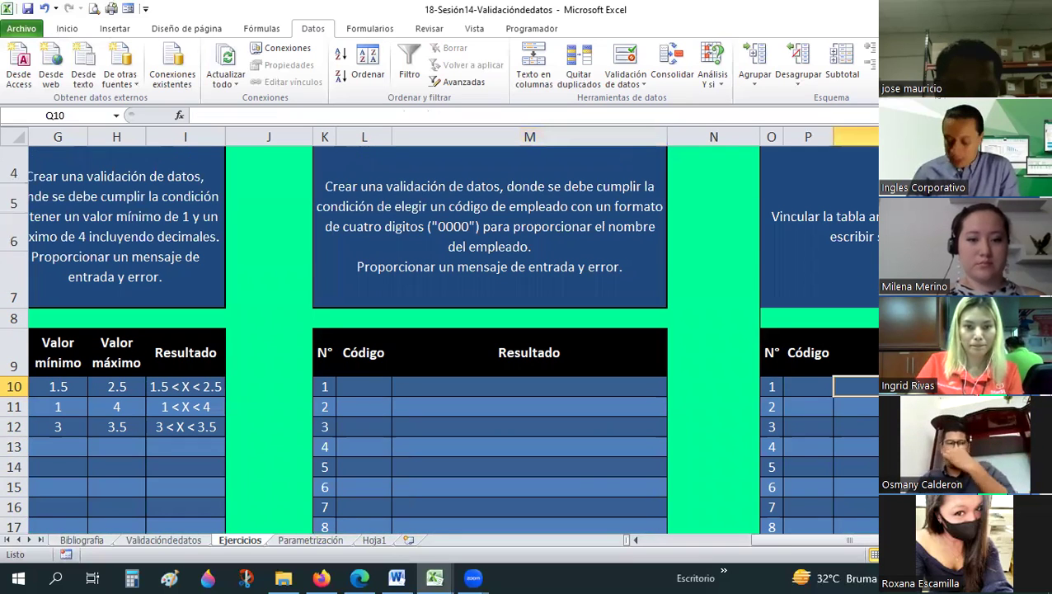
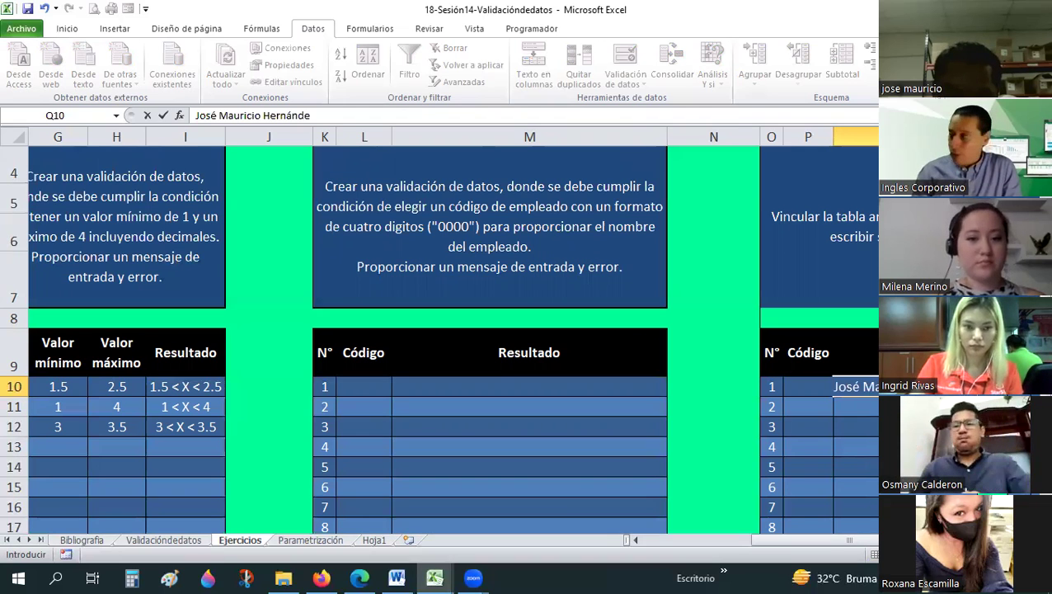
key(Return)
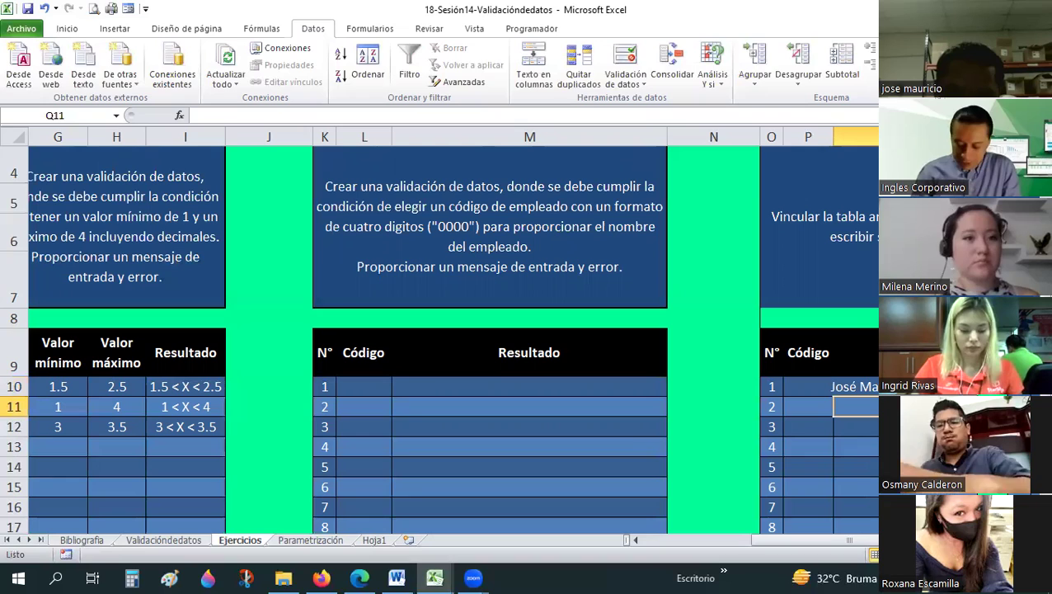
text(MI)
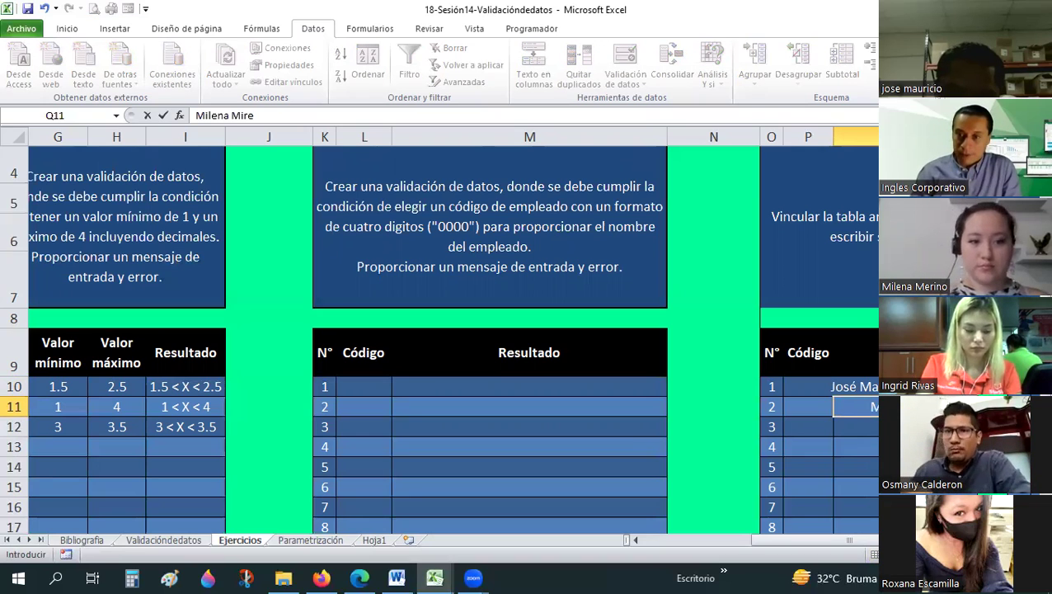
text(erino)
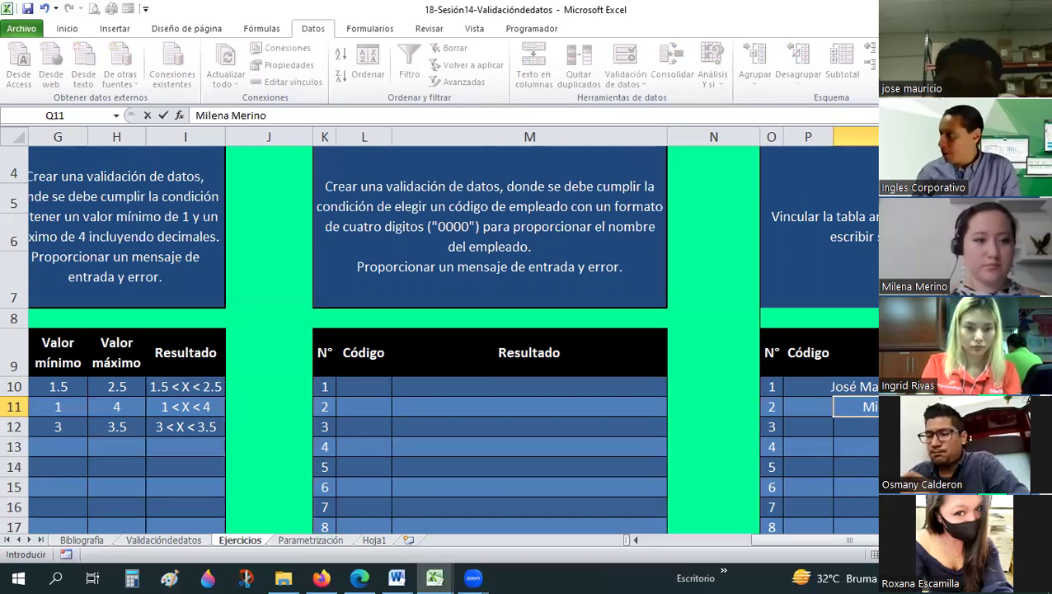
key(Return)
text(Ing)
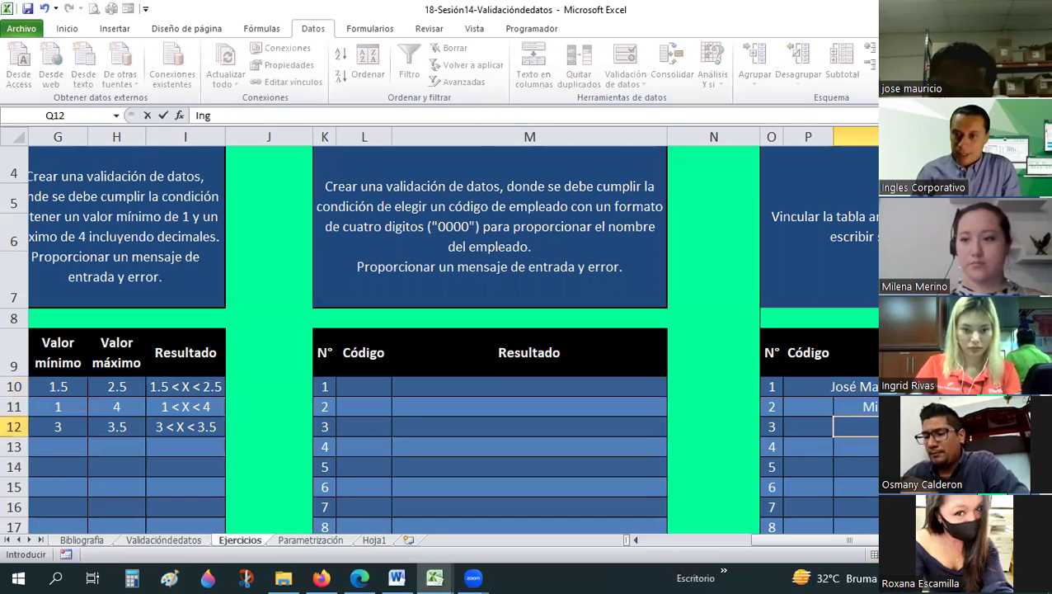
key(Return)
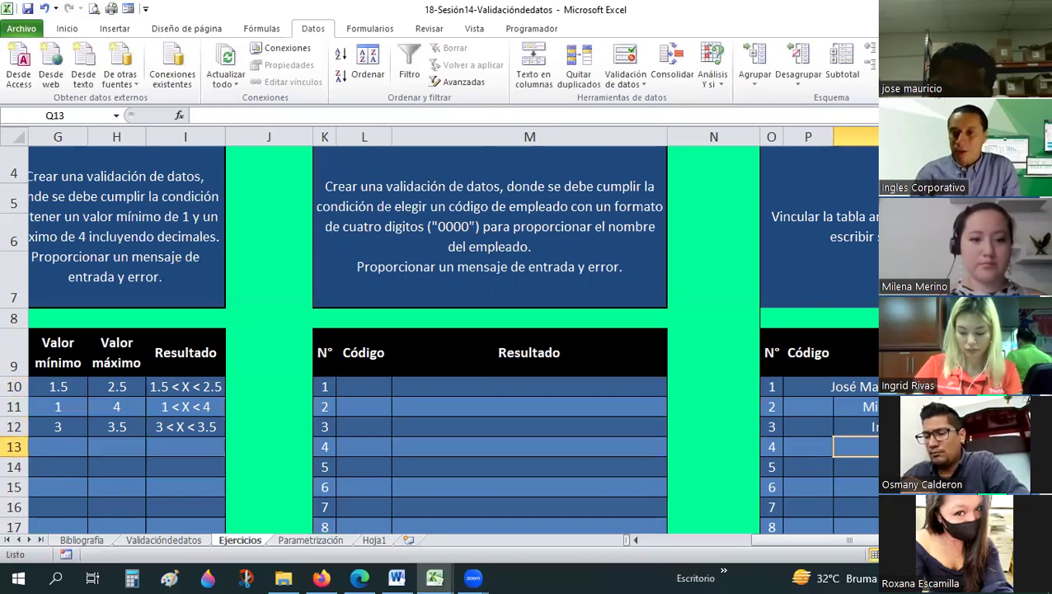
scroll(815, 291, down, 1)
drag(810, 284, 806, 463)
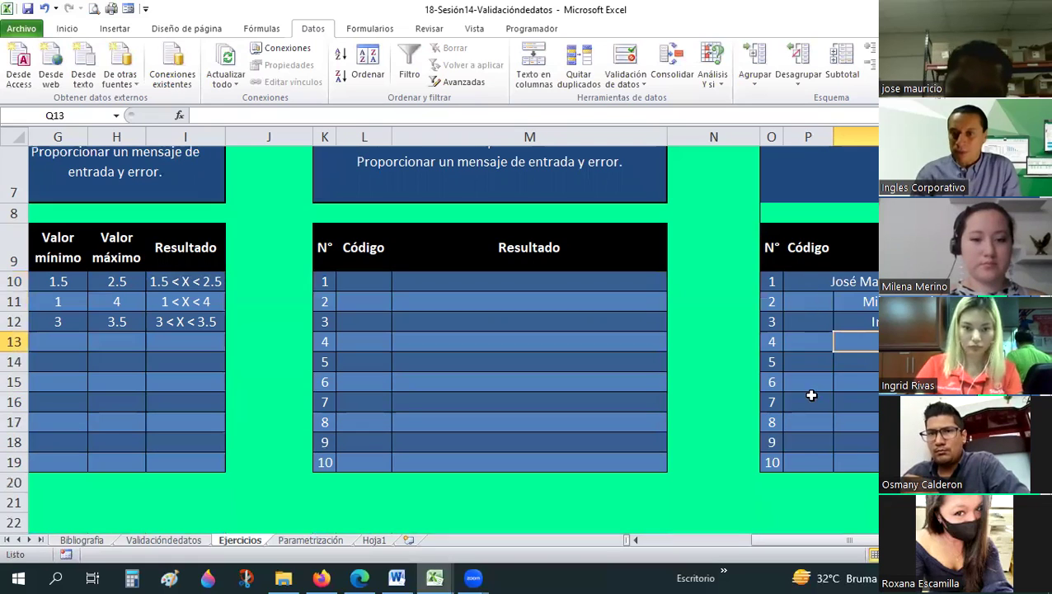
Step: Give the Código cells P10:P19 a custom four-digit 0000 number format
right_click(806, 464)
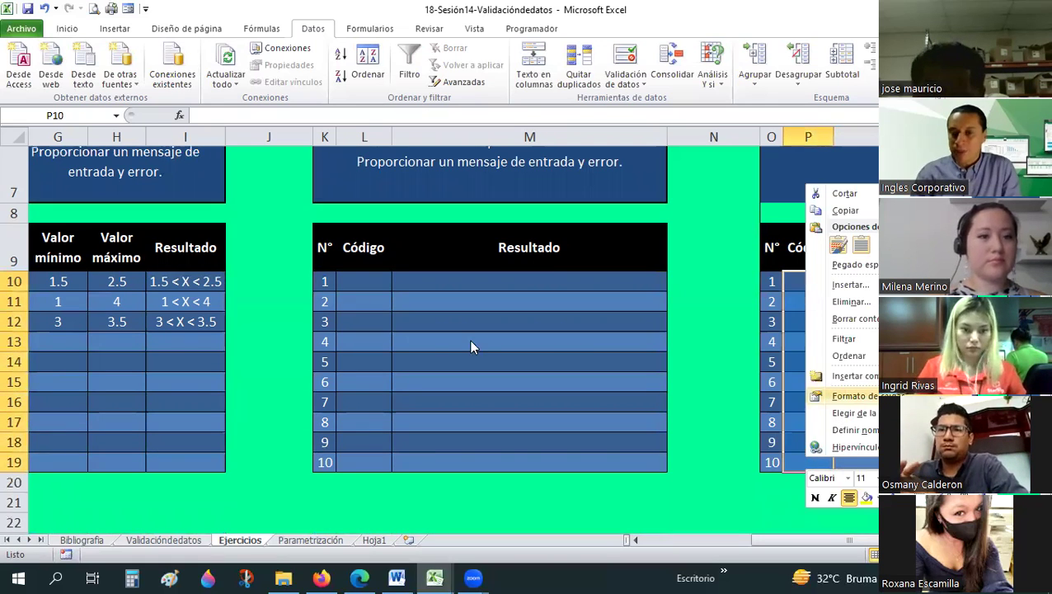
click(853, 395)
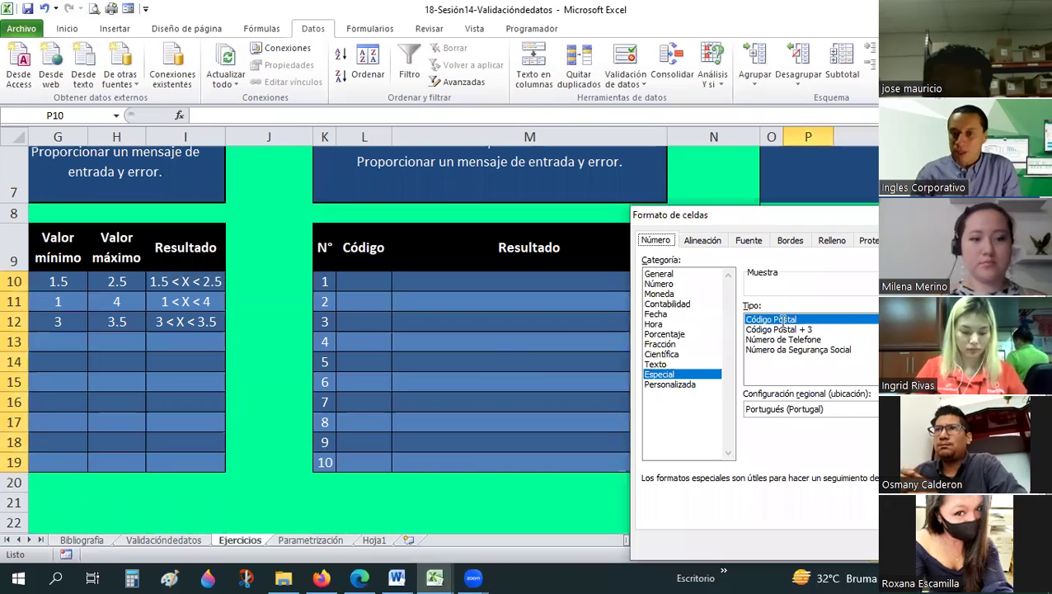
click(670, 384)
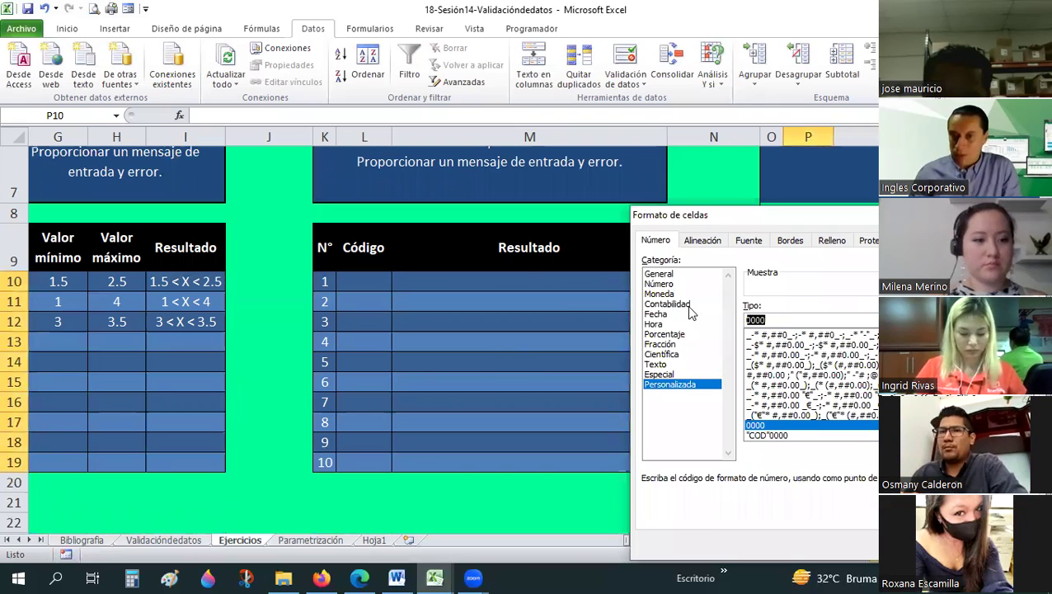
text(0)
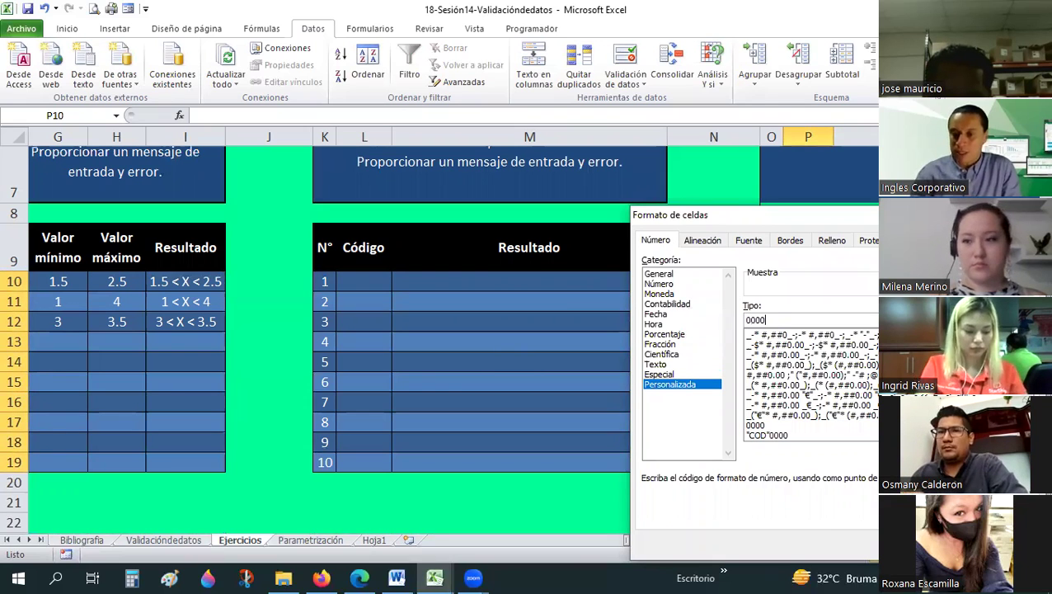
key(Return)
Step: Copy the three names into Q11:Q13 and clear Q10
drag(866, 279, 871, 321)
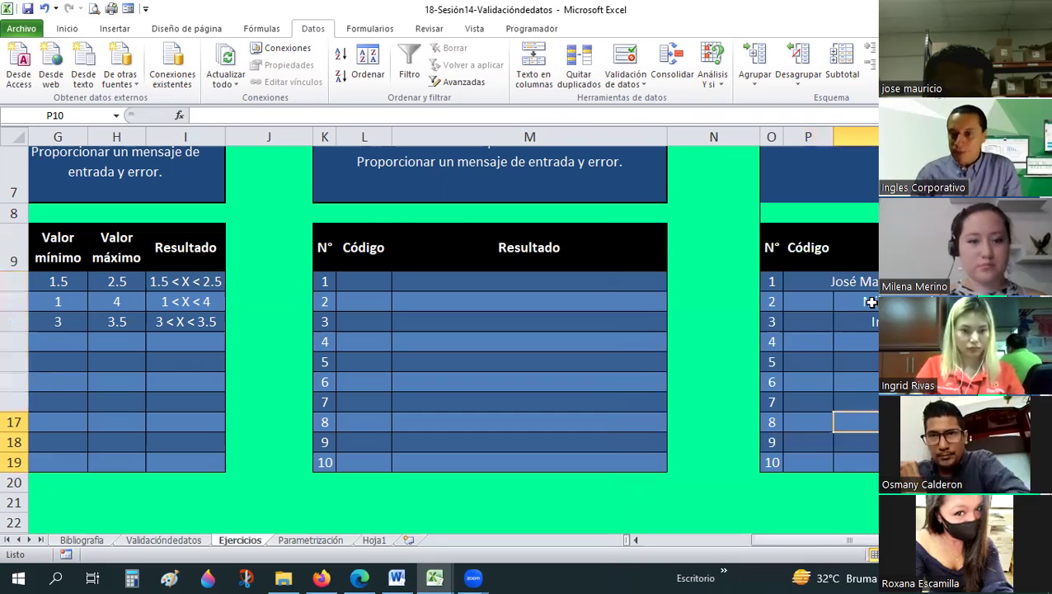
key(ctrl+c)
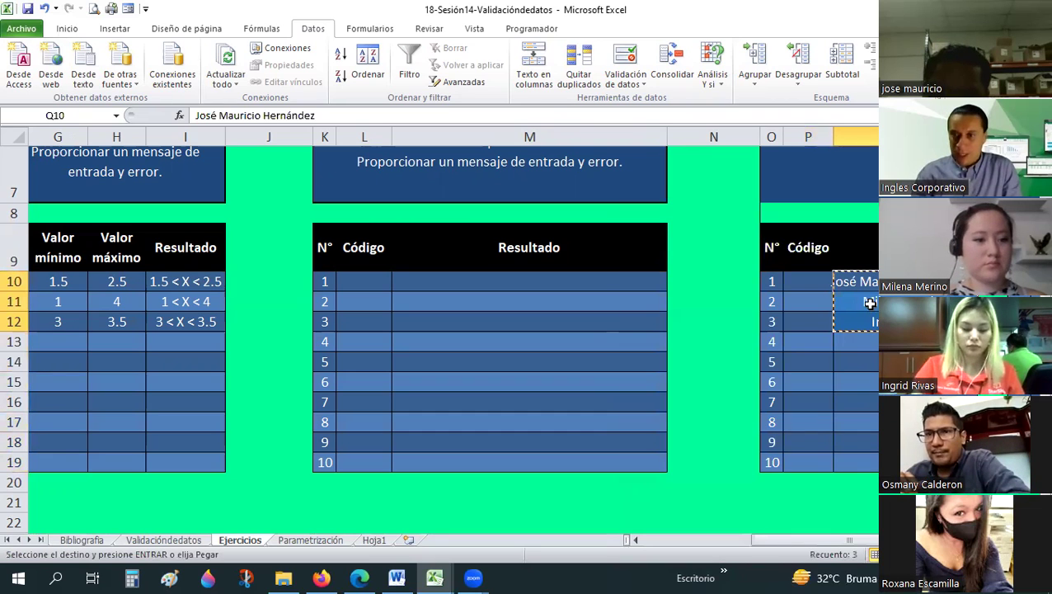
key(Down)
key(Return)
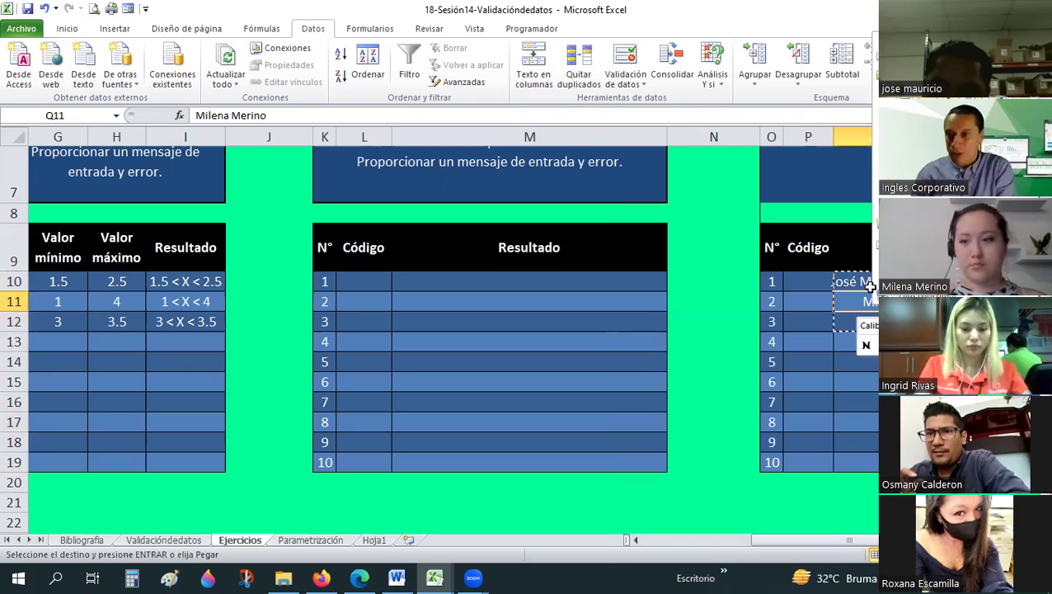
click(872, 281)
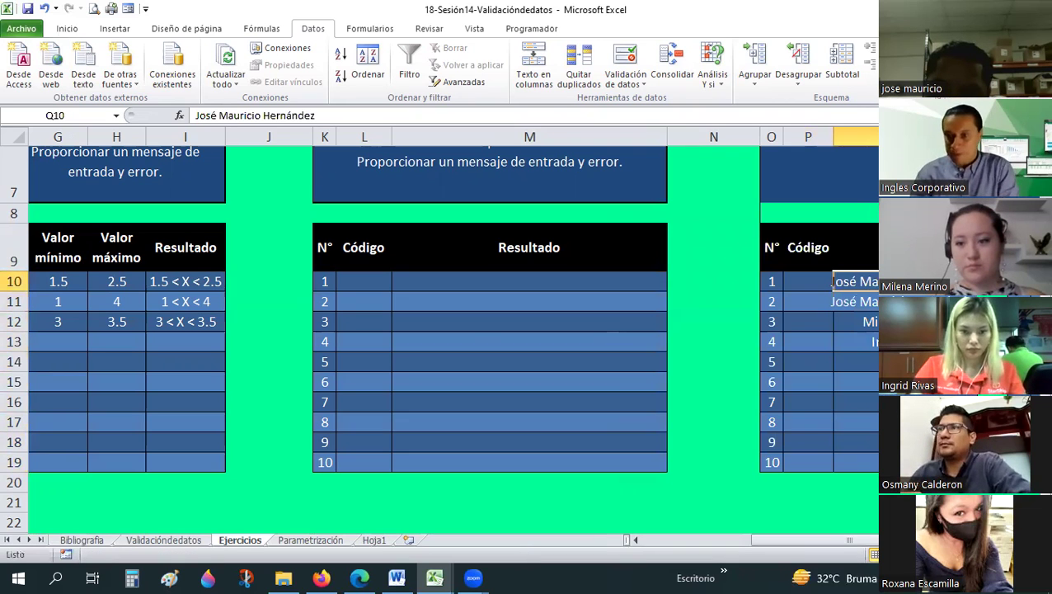
key(Delete)
scroll(453, 305, right, 4)
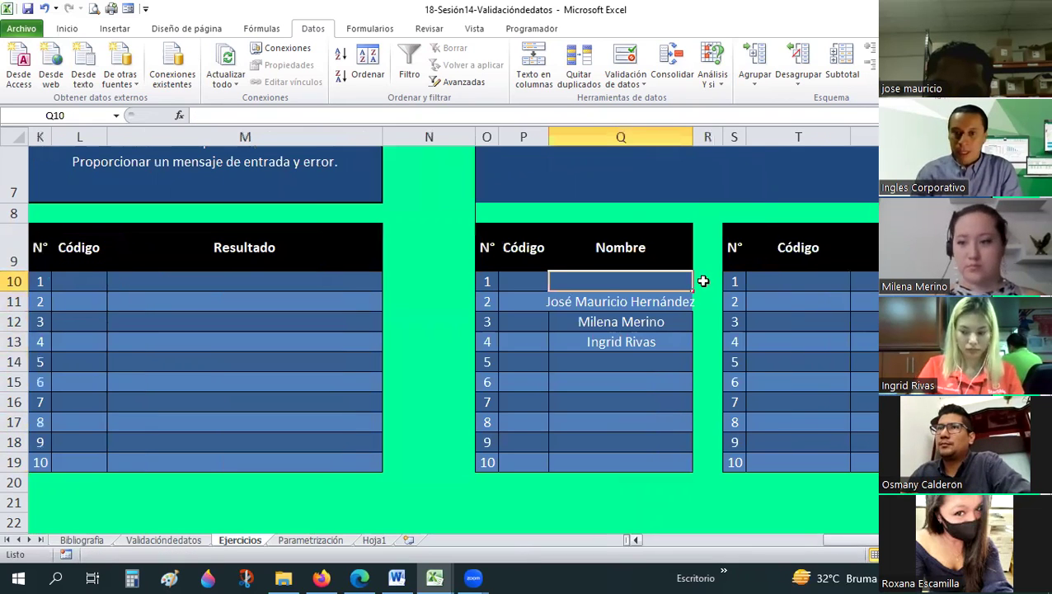
Step: Widen the Nombre column Q so the names fit
scroll(695, 280, right, 1)
drag(670, 134, 689, 136)
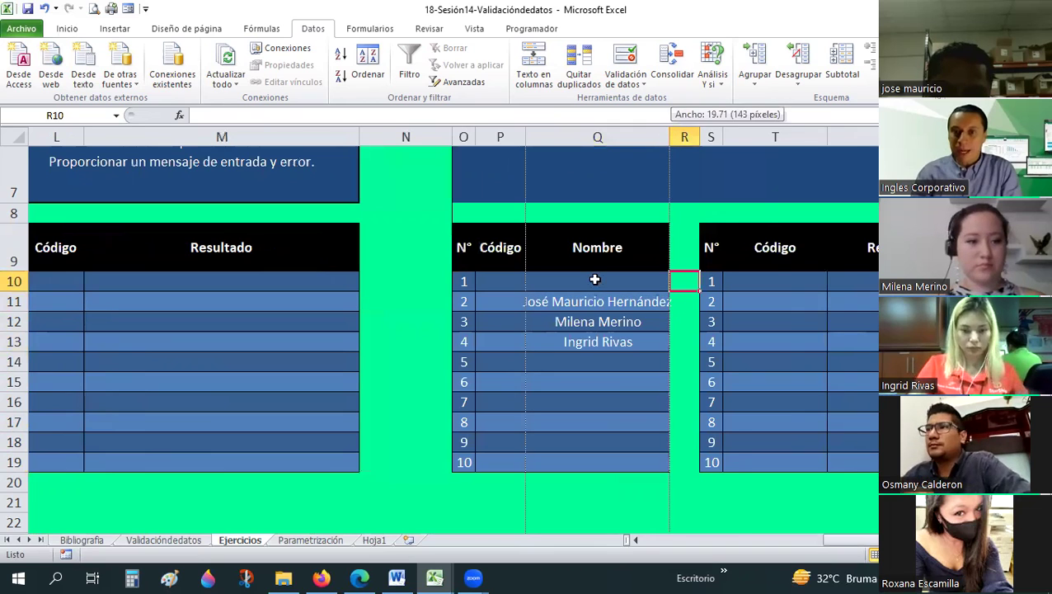
key(Down)
key(Left)
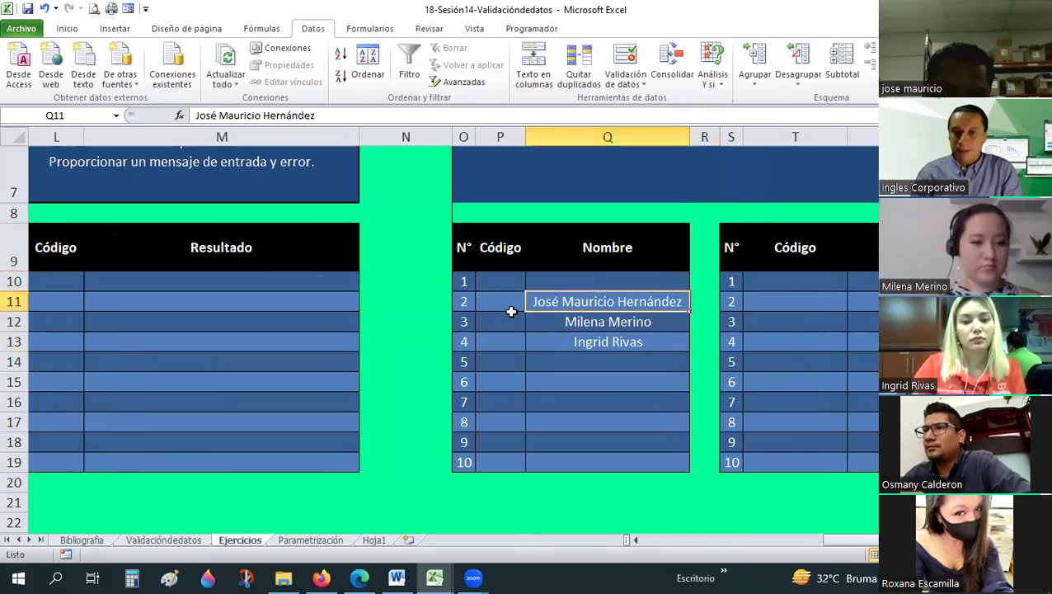
key(Left)
key(Up)
Step: Enter the first codes 0001, 0002 and 3 (shown as 0003) in the Código column
click(507, 300)
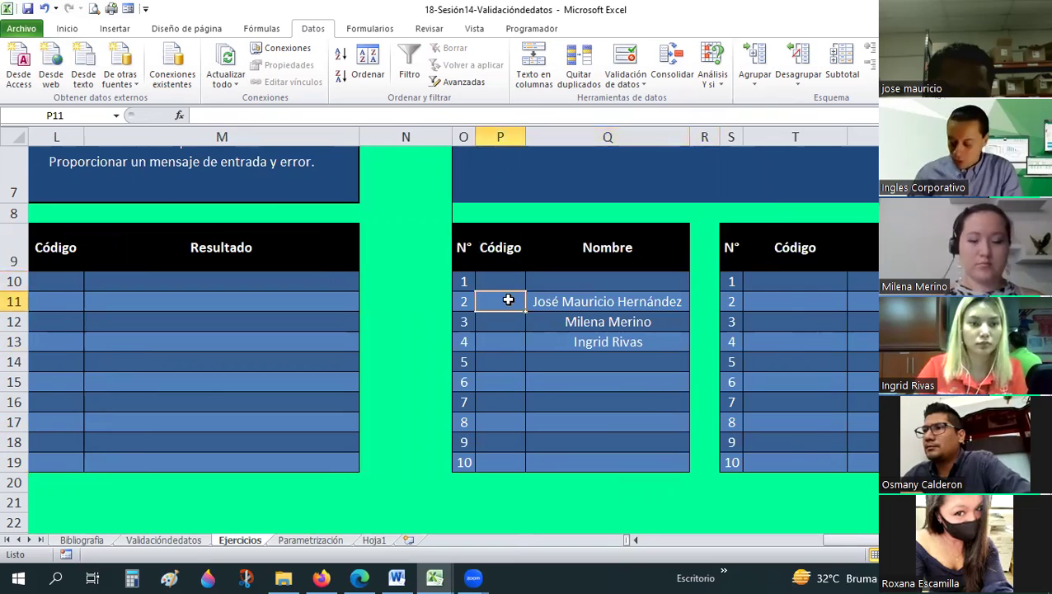
text(0001)
key(Return)
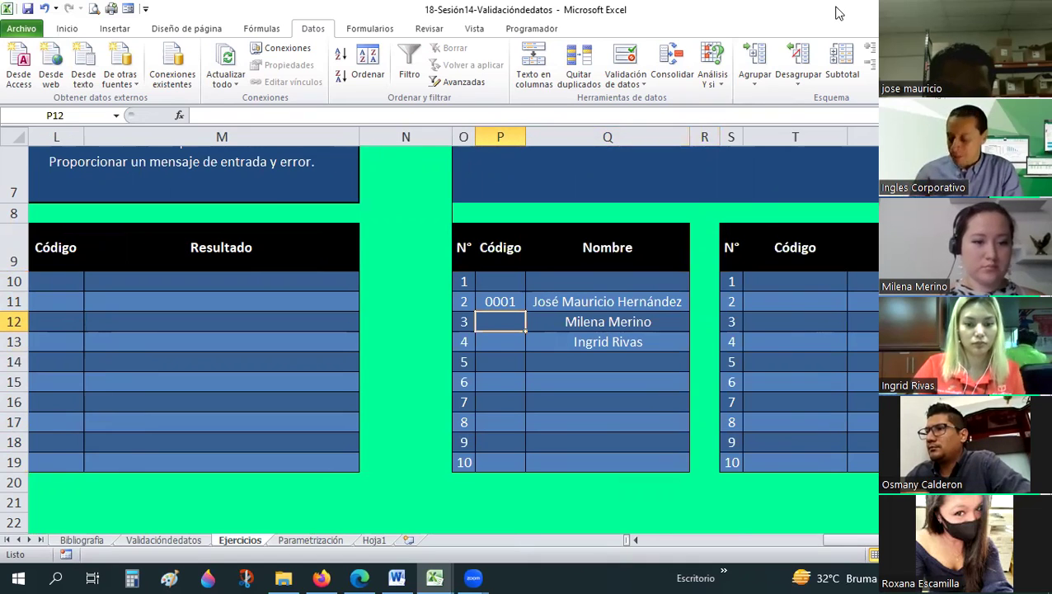
text(0002)
key(Return)
text(3)
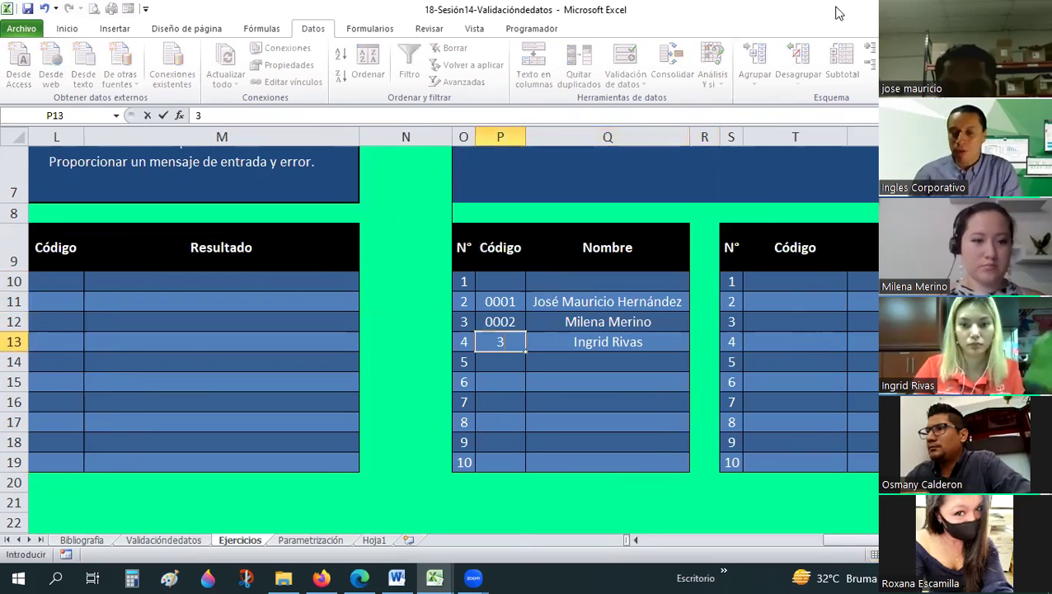
key(Return)
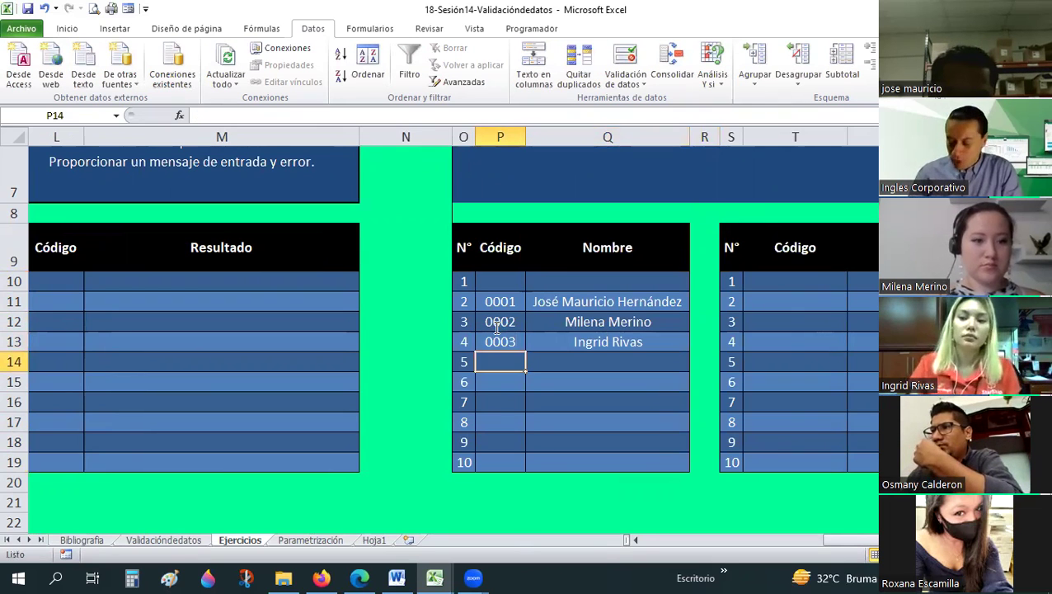
Step: Fill the remaining codes down to P19 by pasting the incrementing =+P12+1 formula
click(497, 325)
text(+)
key(Escape)
key(Down)
click(496, 326)
key(ctrl+c)
click(492, 348)
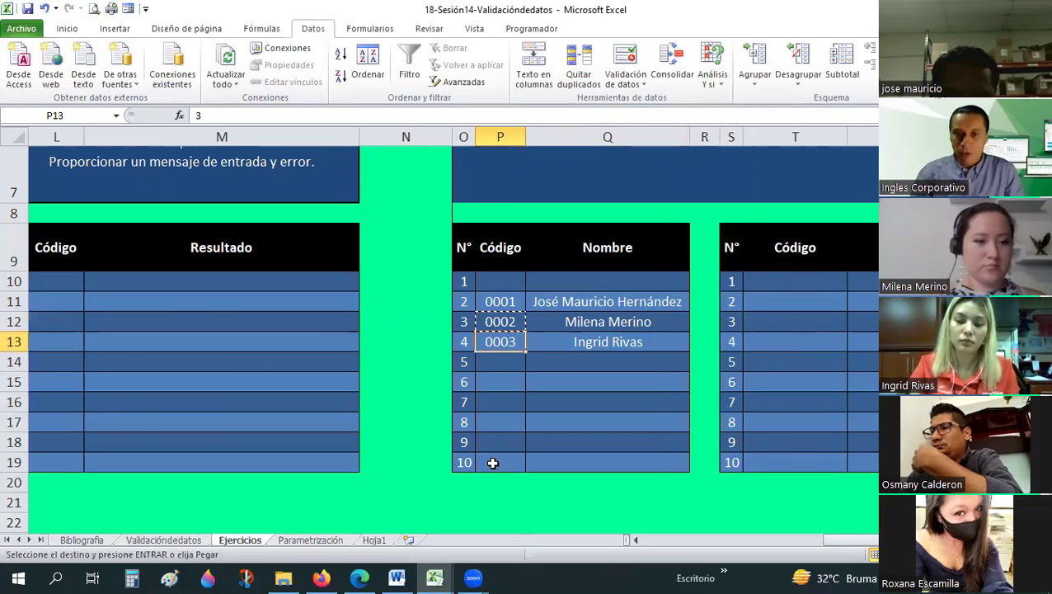
shift+click(493, 463)
right_click(492, 463)
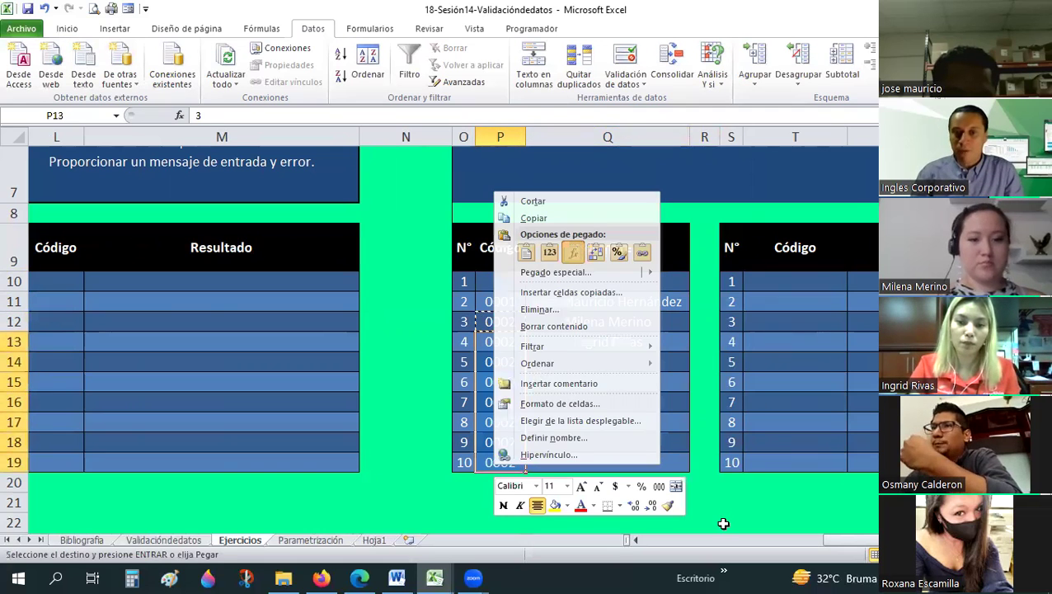
key(Return)
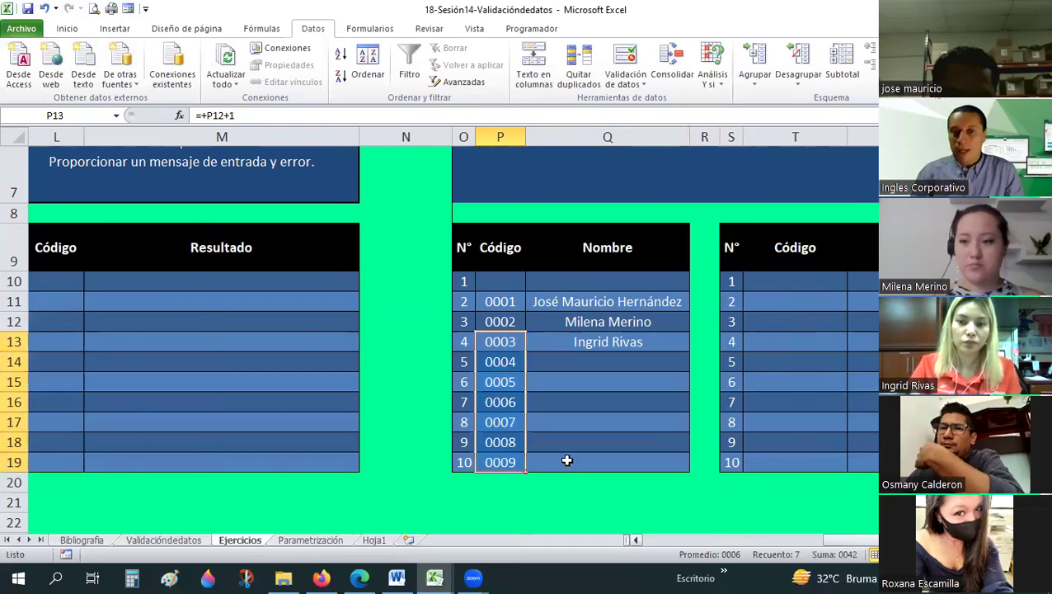
scroll(258, 286, left, 3)
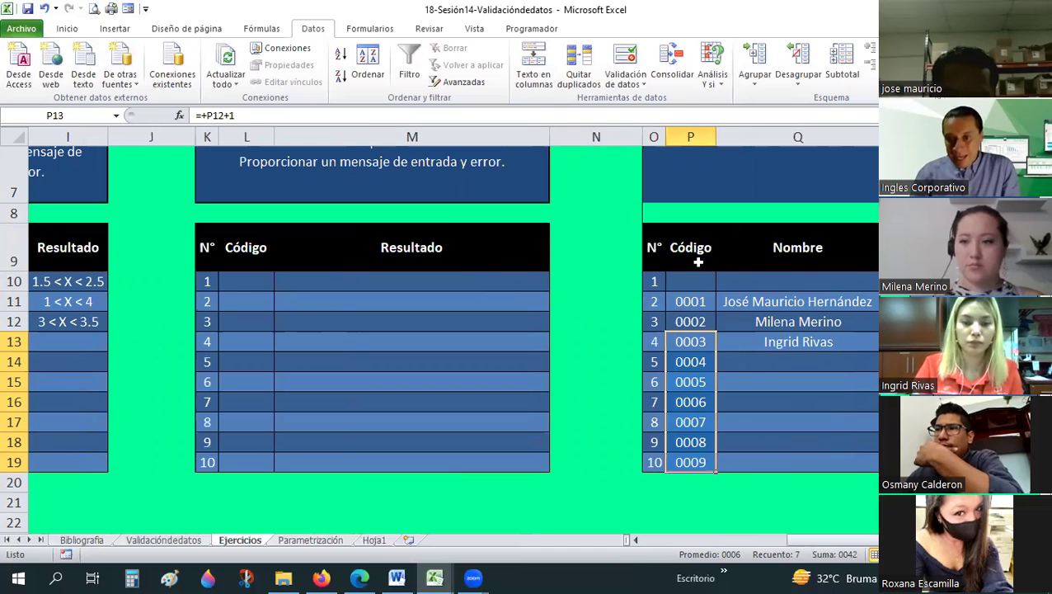
scroll(698, 262, up, 2)
scroll(725, 315, down, 1)
Step: Title the table 'Parametrización' in cell P8
click(699, 321)
text(Form)
key(BackSpace)
key(BackSpace)
key(BackSpace)
text(Parametrización)
key(Return)
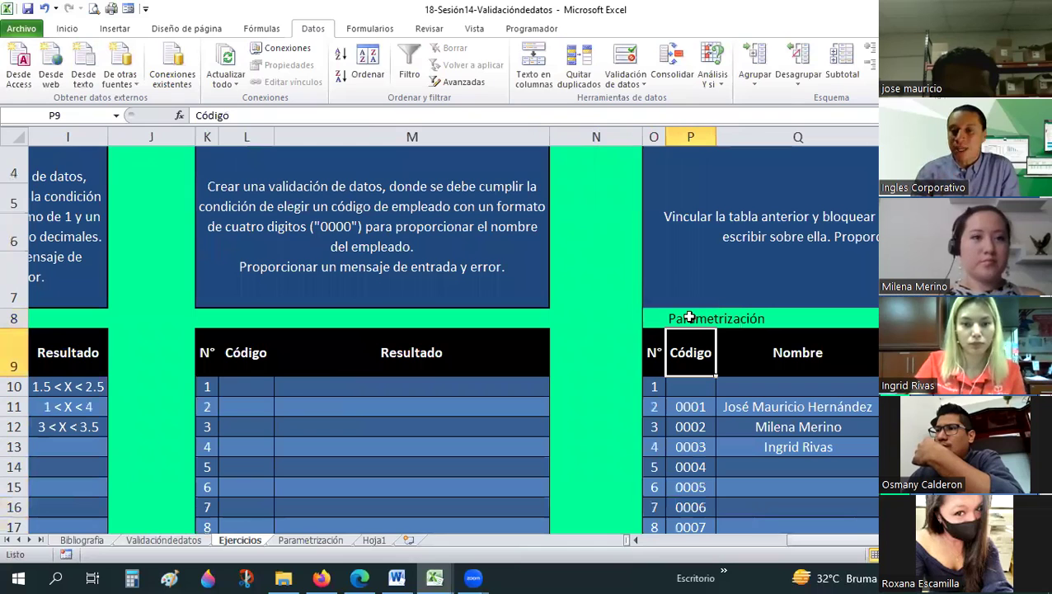
scroll(695, 315, down, 1)
click(693, 321)
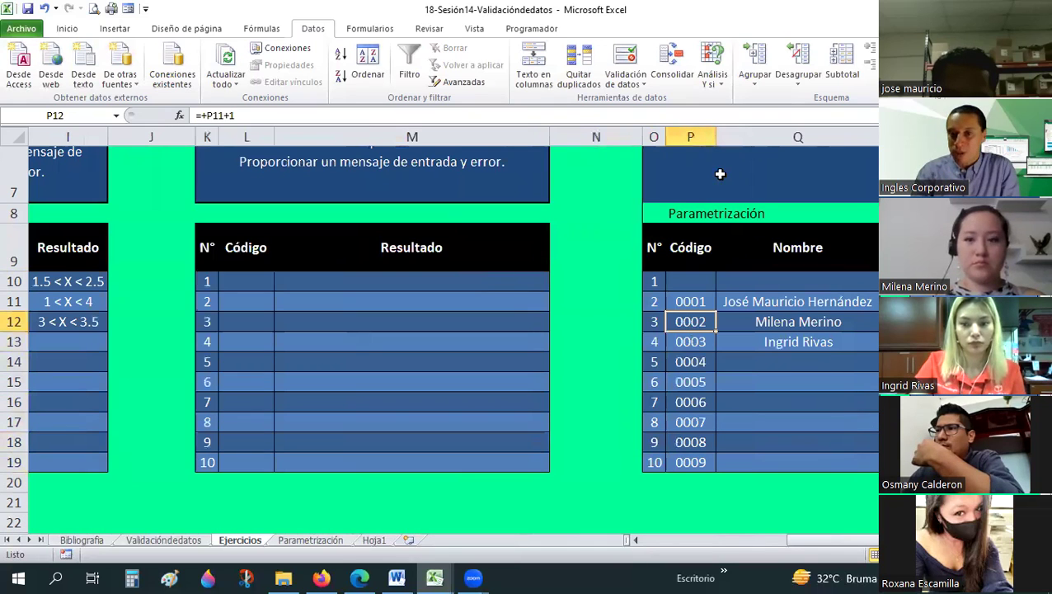
click(692, 212)
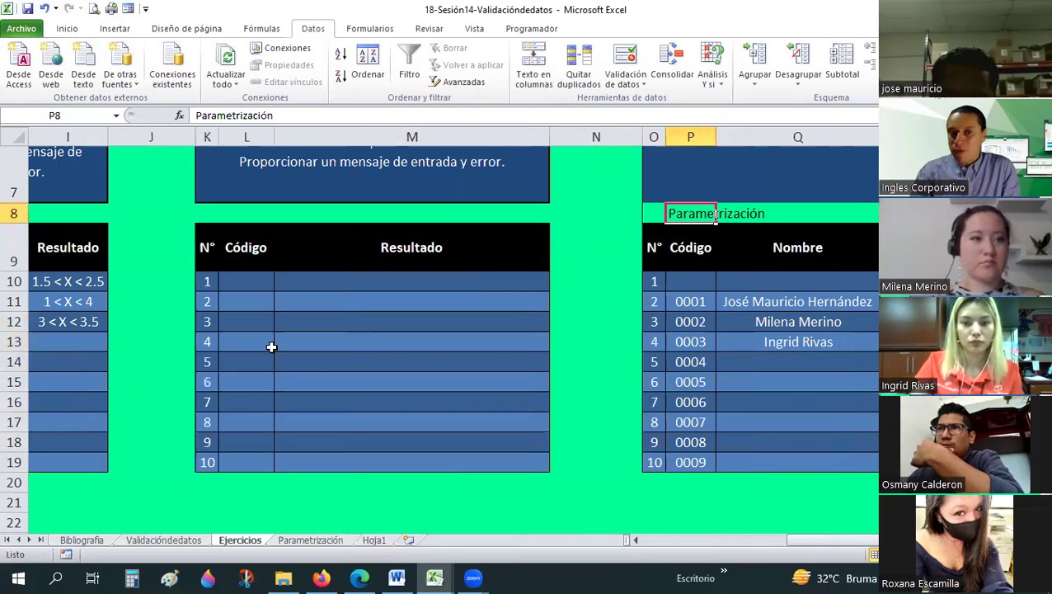
drag(248, 280, 239, 357)
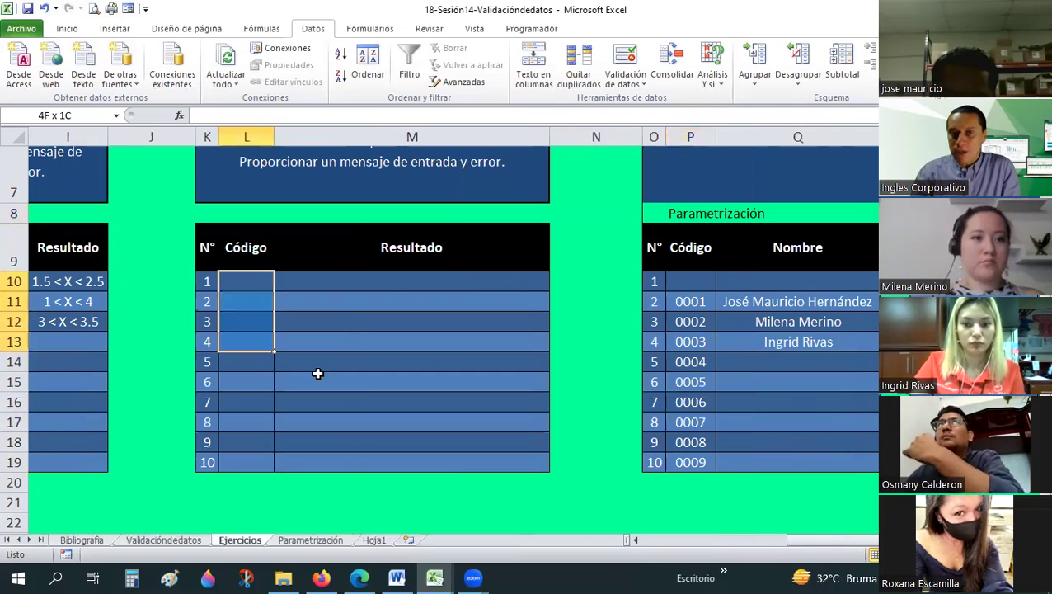
Step: Add List data validation to L10:L19 with source =$P$10:$P$19
shift+click(246, 462)
click(644, 83)
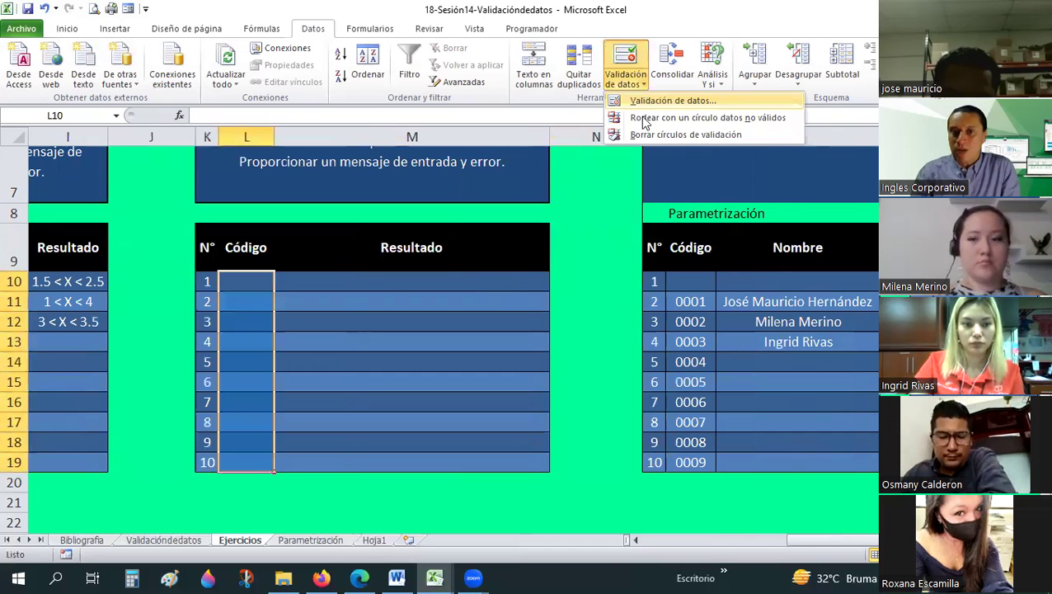
click(659, 98)
click(532, 116)
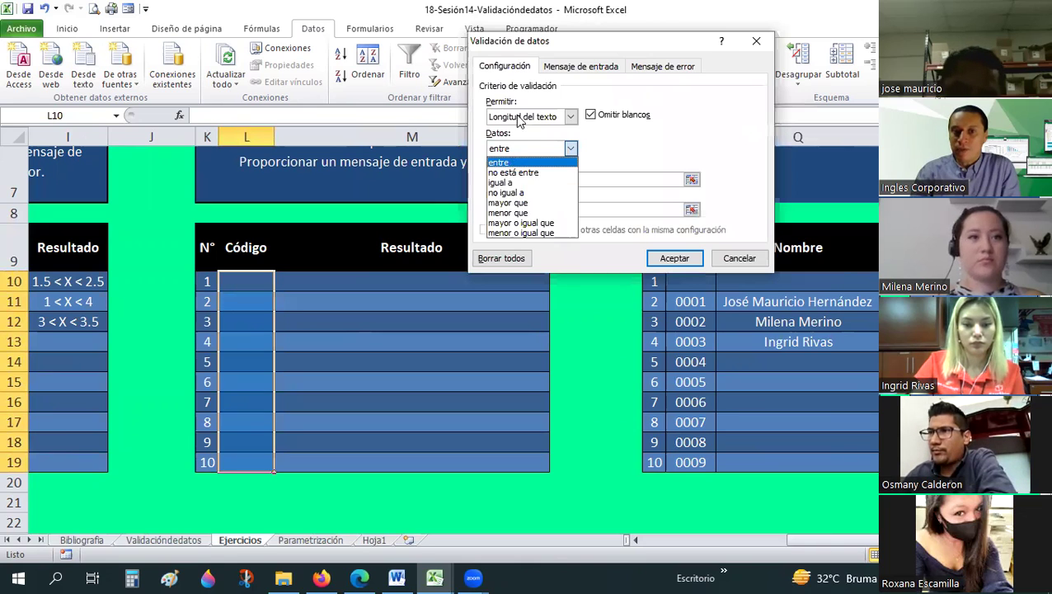
click(518, 124)
key(alt+Down)
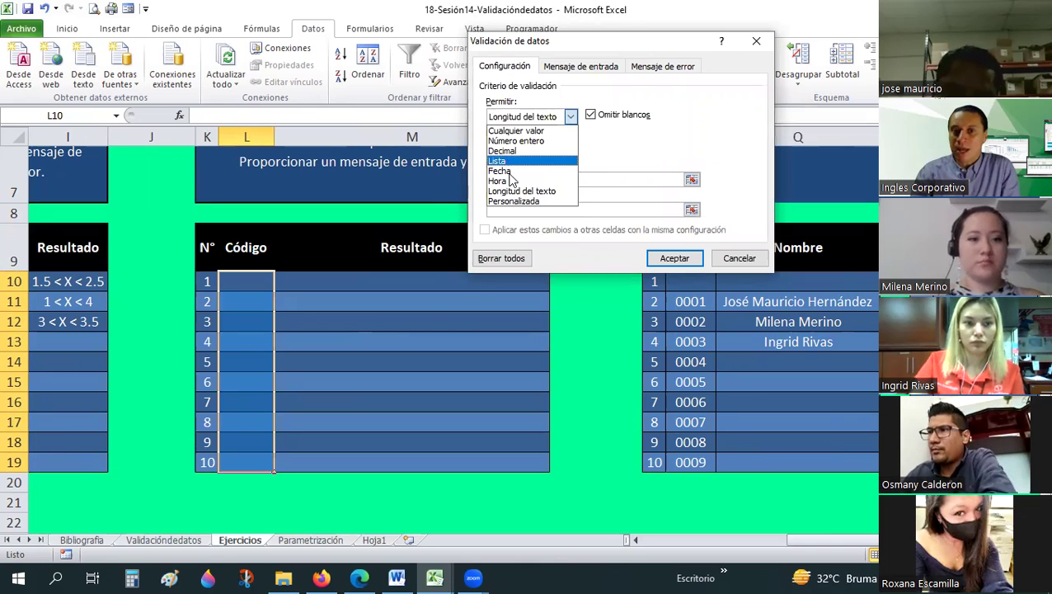
click(510, 169)
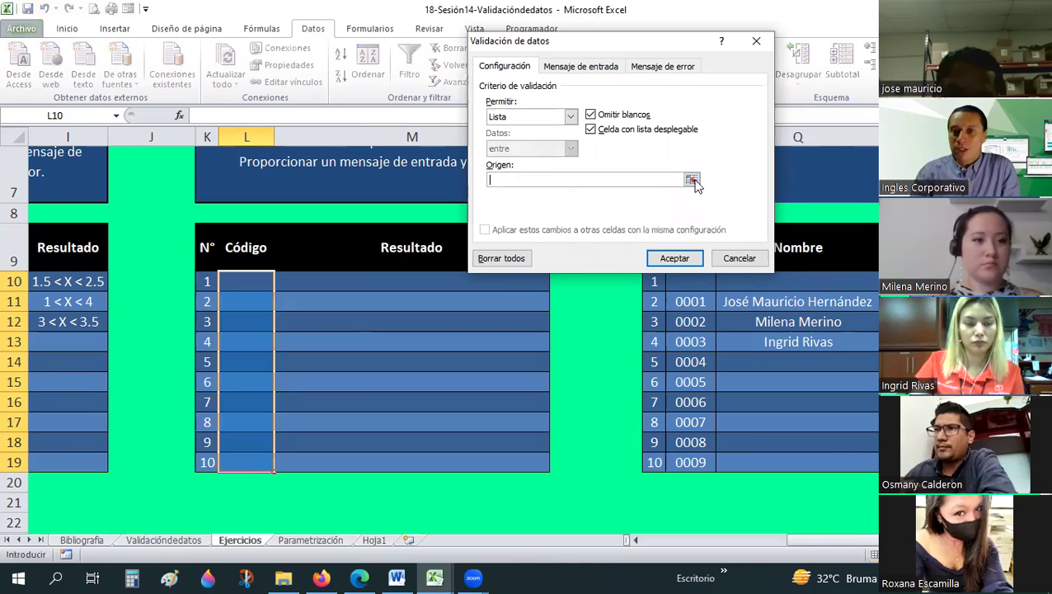
click(691, 179)
drag(691, 281, 691, 461)
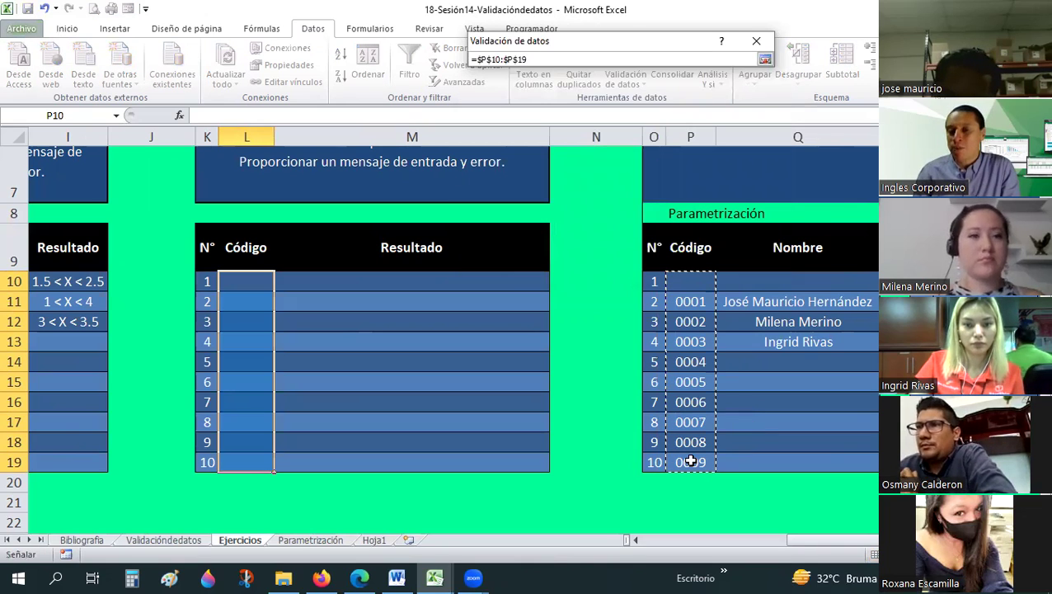
key(Return)
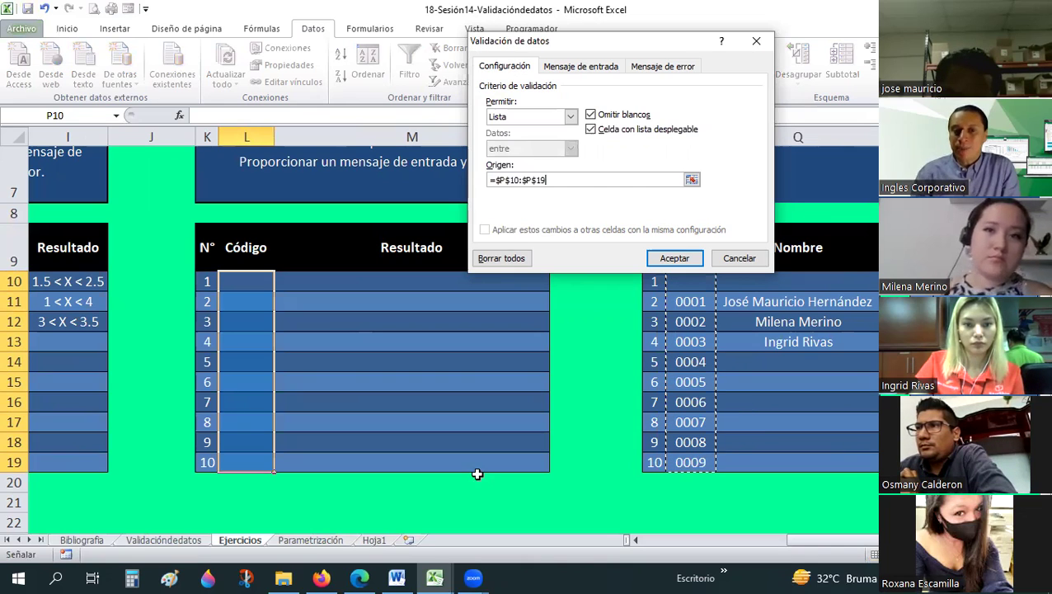
key(Return)
click(244, 297)
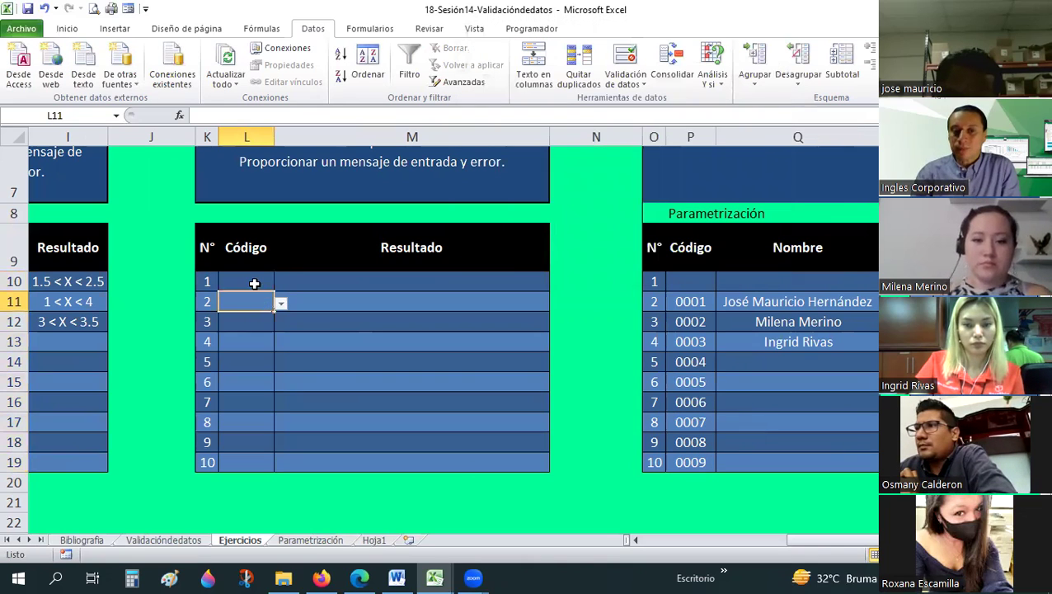
Step: Pick code 0001 for L10 from its dropdown list
click(254, 283)
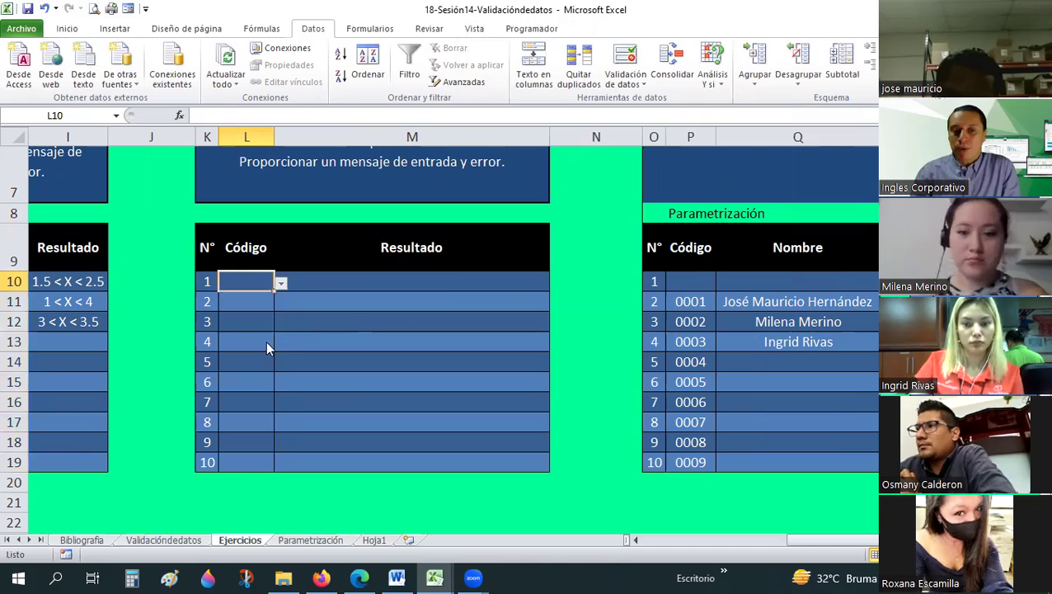
click(281, 283)
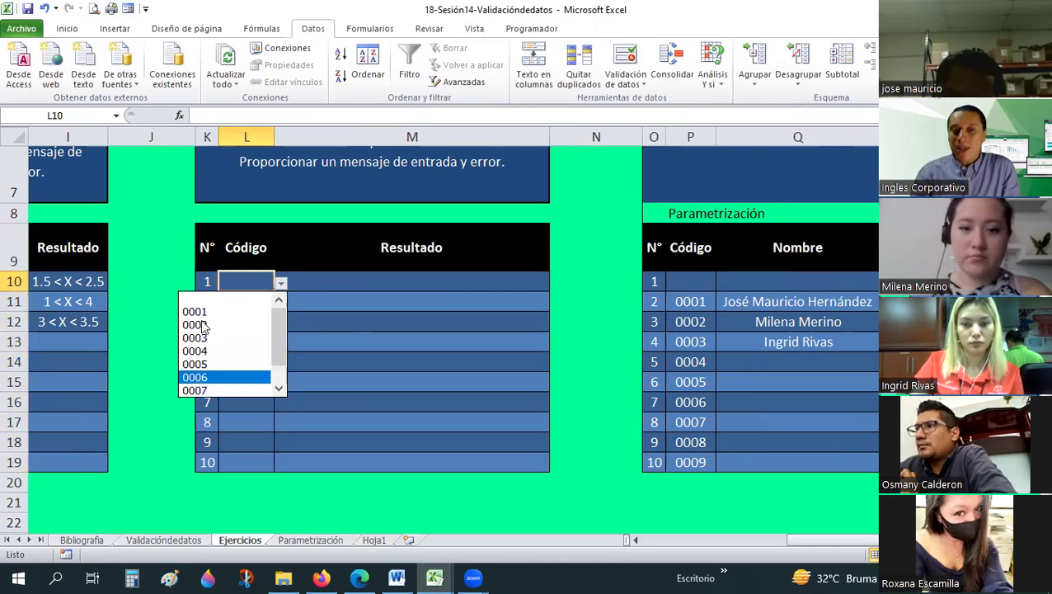
click(690, 280)
click(267, 283)
click(281, 284)
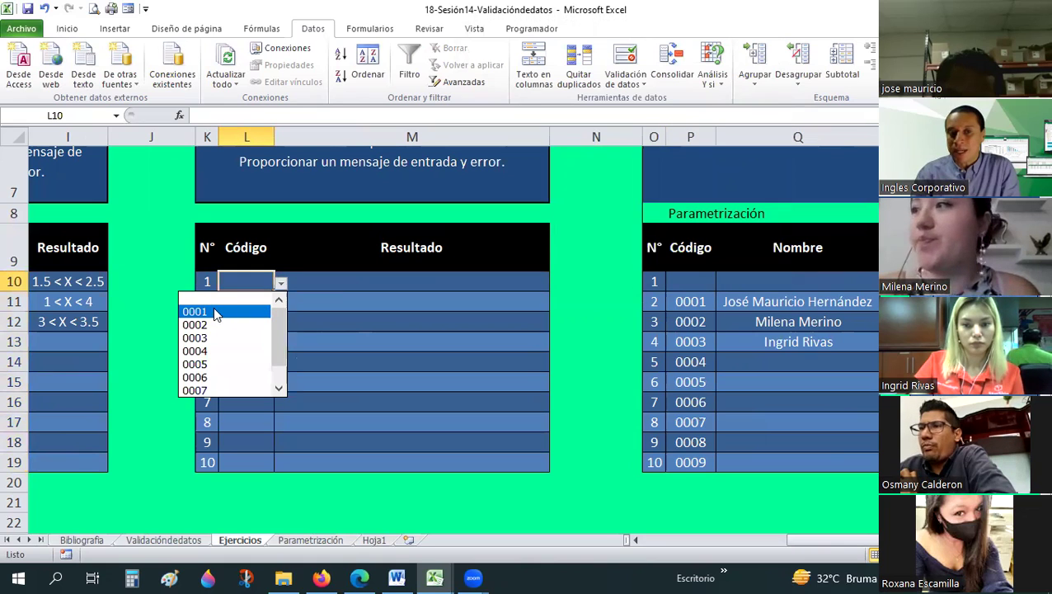
key(Return)
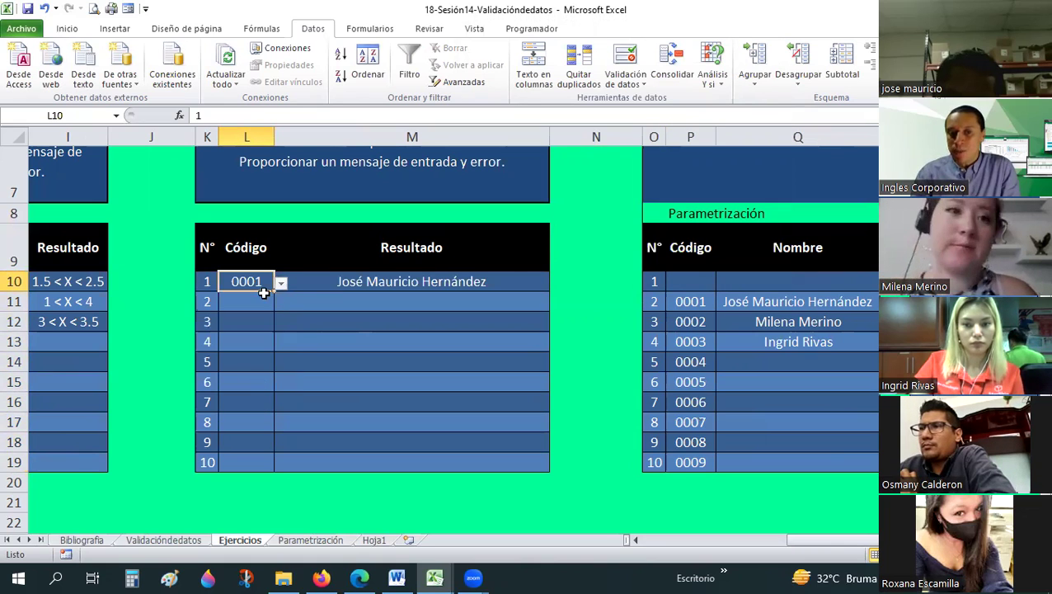
click(281, 282)
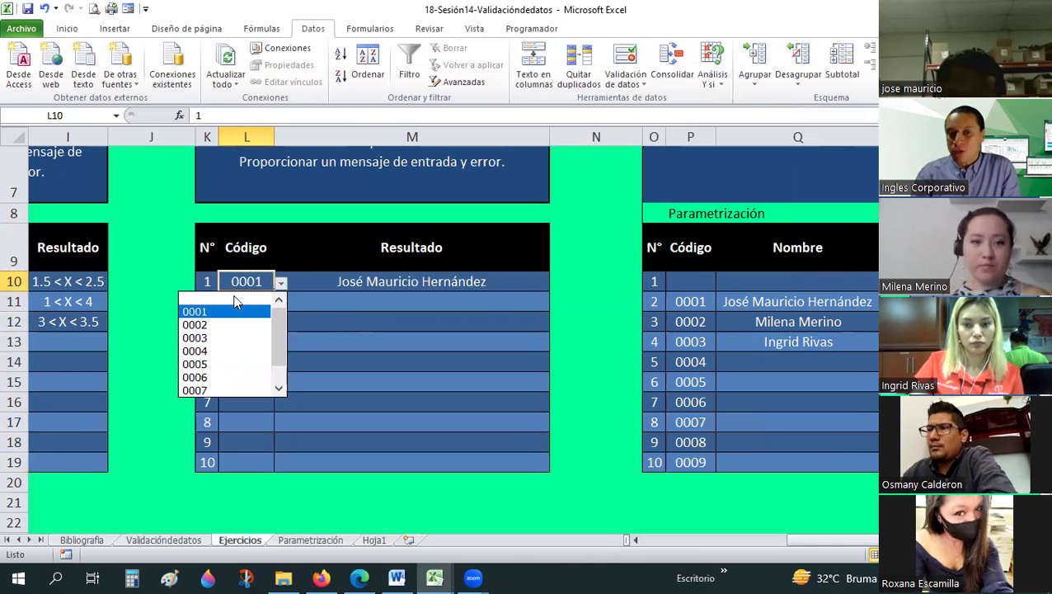
key(Return)
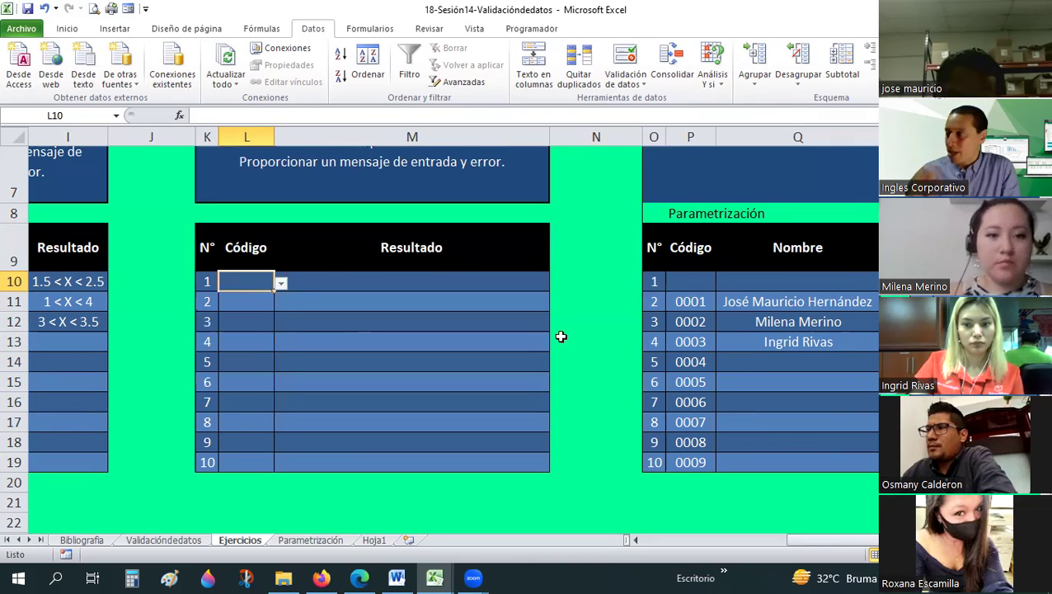
click(281, 284)
key(Down)
key(Return)
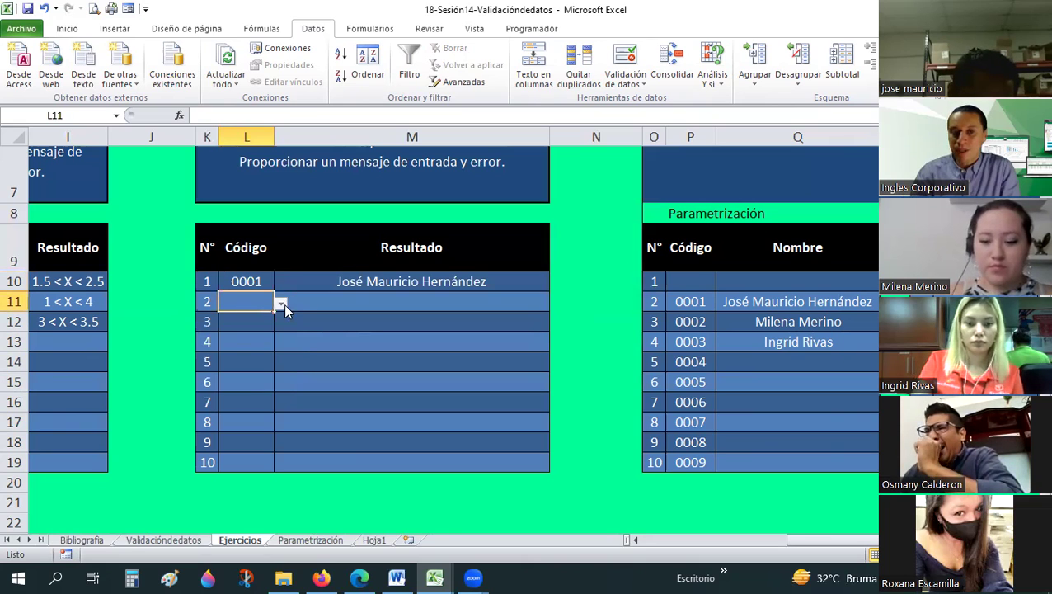
Step: Pick codes 0002 for L11 and 0003 for L12, then select M10:M19
click(281, 303)
click(277, 342)
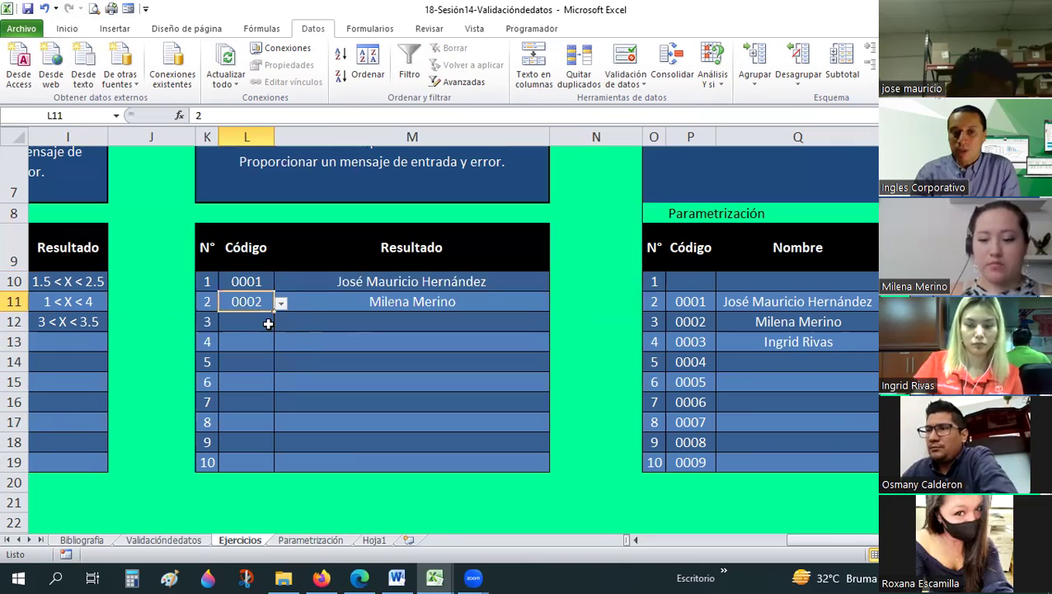
click(268, 324)
key(alt+Down)
key(Down)
key(Down)
key(Down)
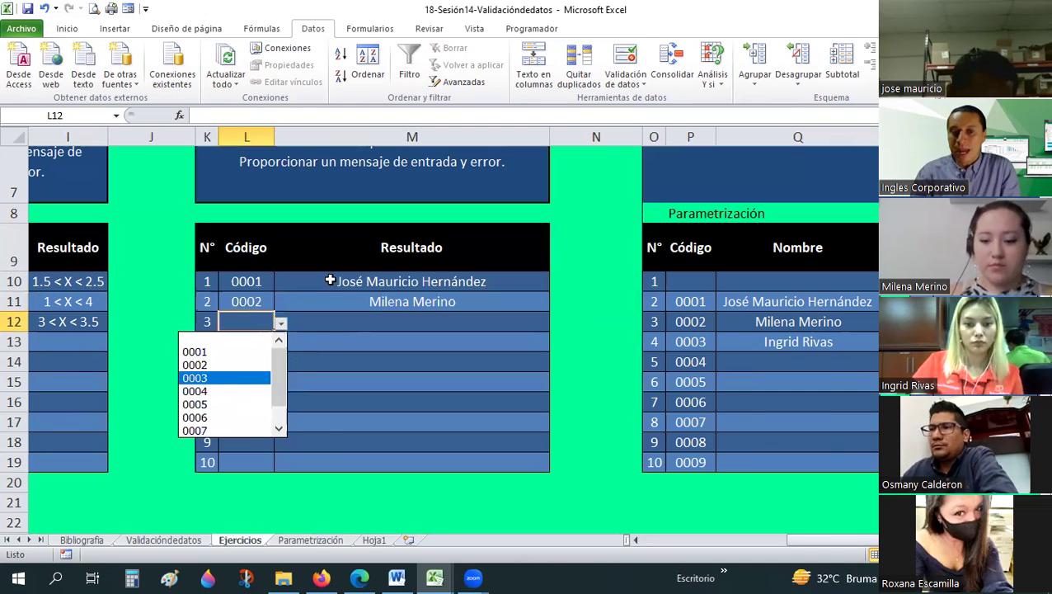
key(Return)
drag(327, 282, 327, 458)
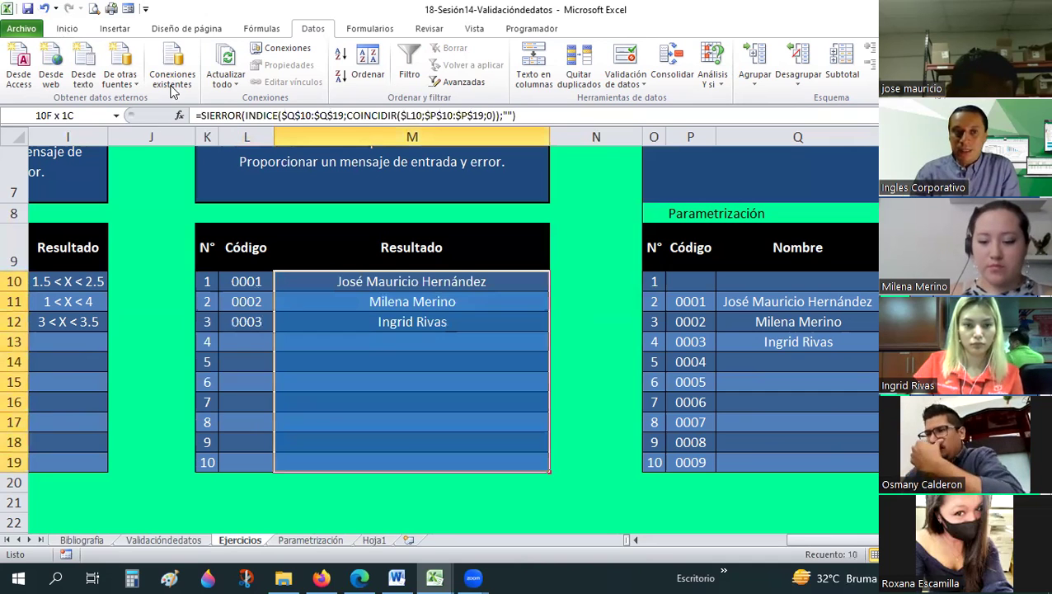
Step: Label the form table 'Formulario' in cell M8
scroll(227, 89, up, 4)
scroll(388, 299, up, 1)
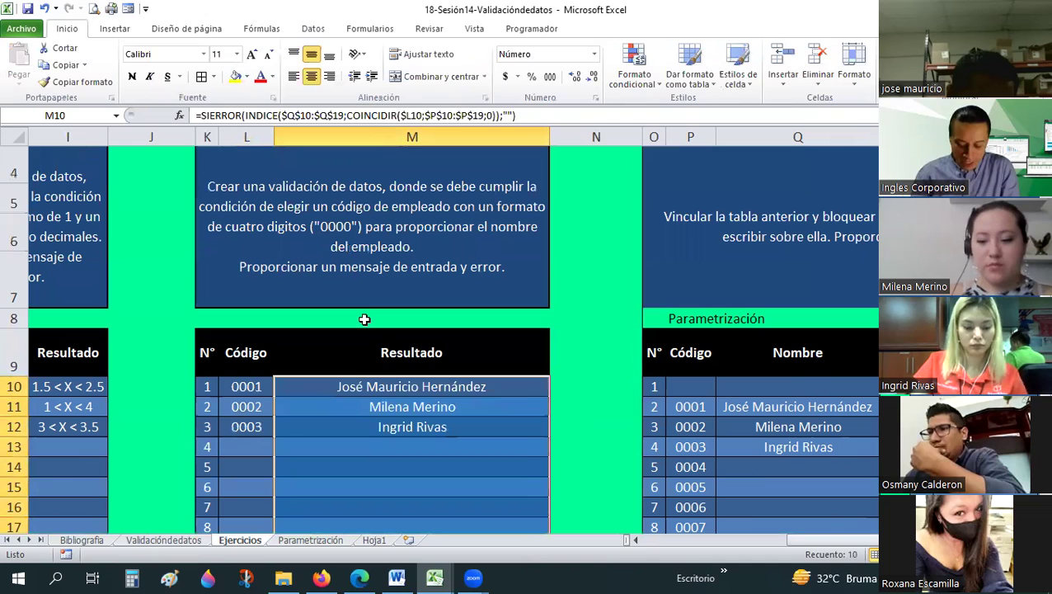
click(364, 319)
text(Formul)
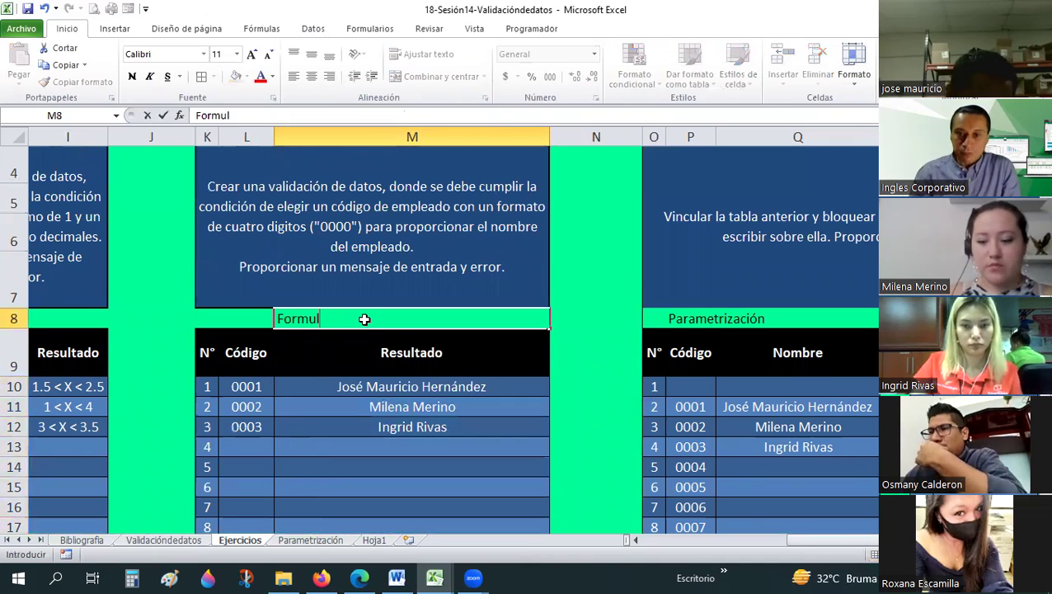
text(ario)
key(Return)
click(538, 312)
Step: Link cell T10 to the form's first code with =L10
scroll(411, 337, down, 2)
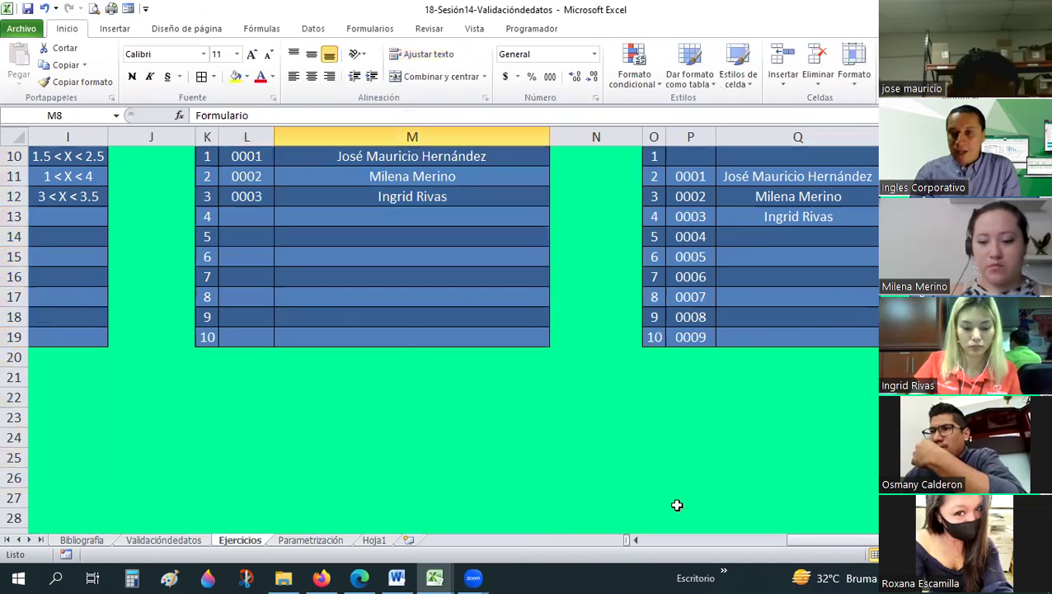
scroll(812, 536, up, 1)
scroll(832, 364, right, 2)
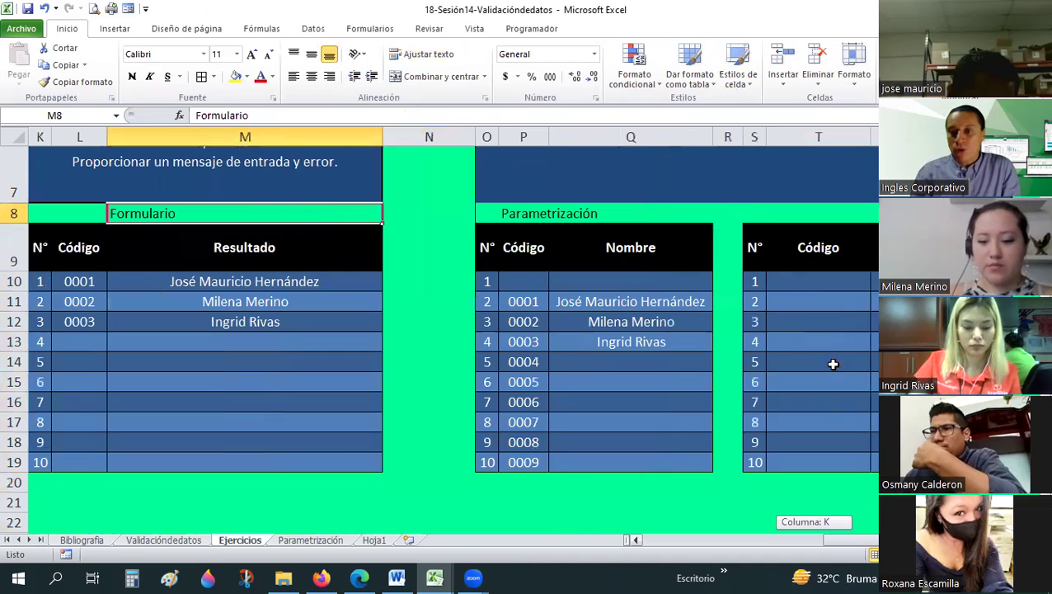
click(818, 281)
key(Tab)
click(848, 282)
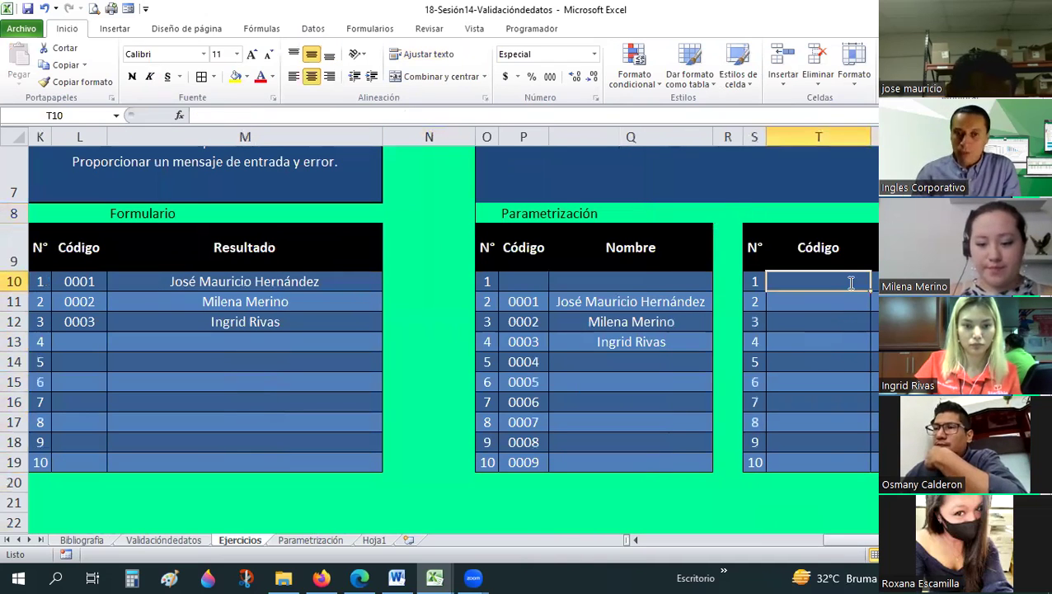
text(=)
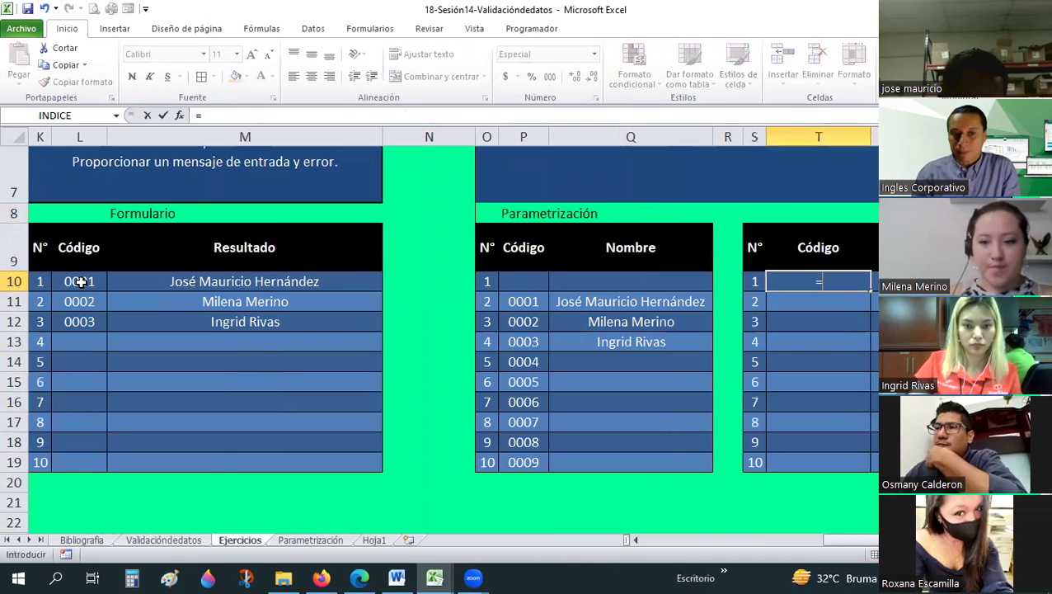
click(80, 281)
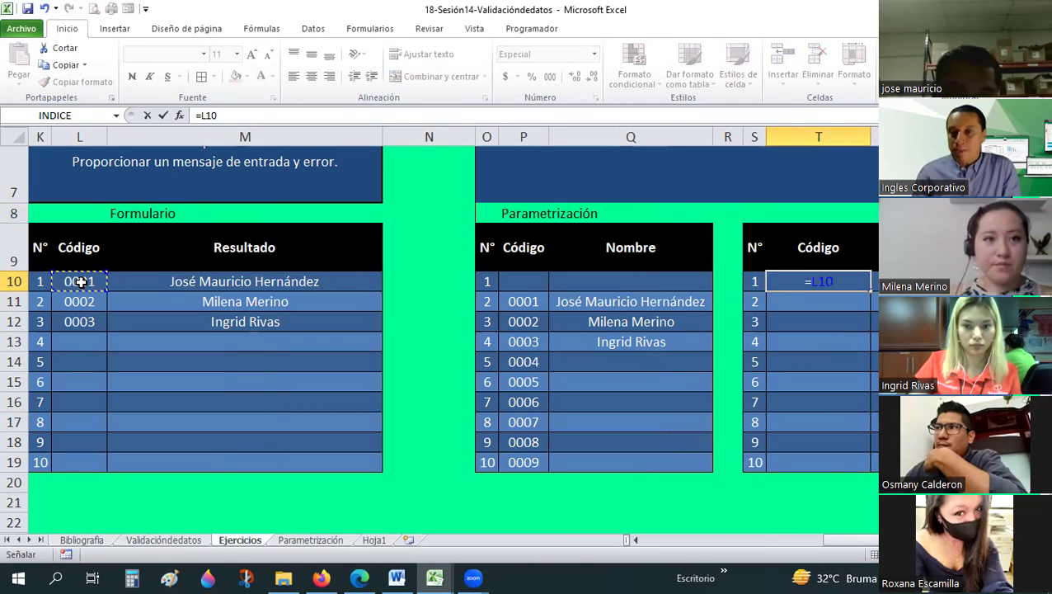
key(Return)
Step: Title the new table 'Reporte' in T8, then clear T10
click(822, 215)
text(Report)
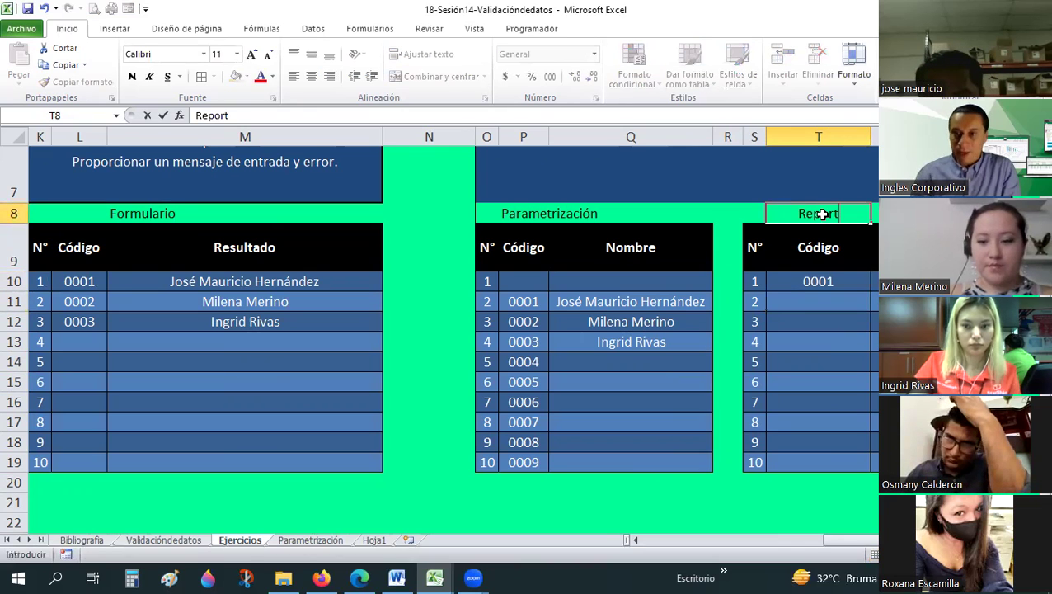
text(e)
key(Return)
click(858, 287)
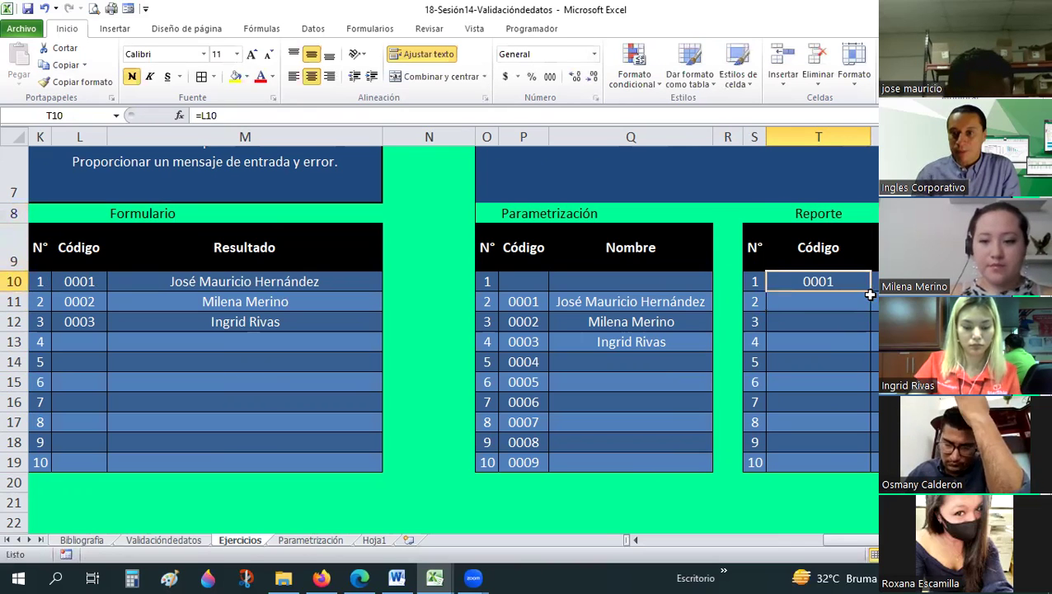
key(Delete)
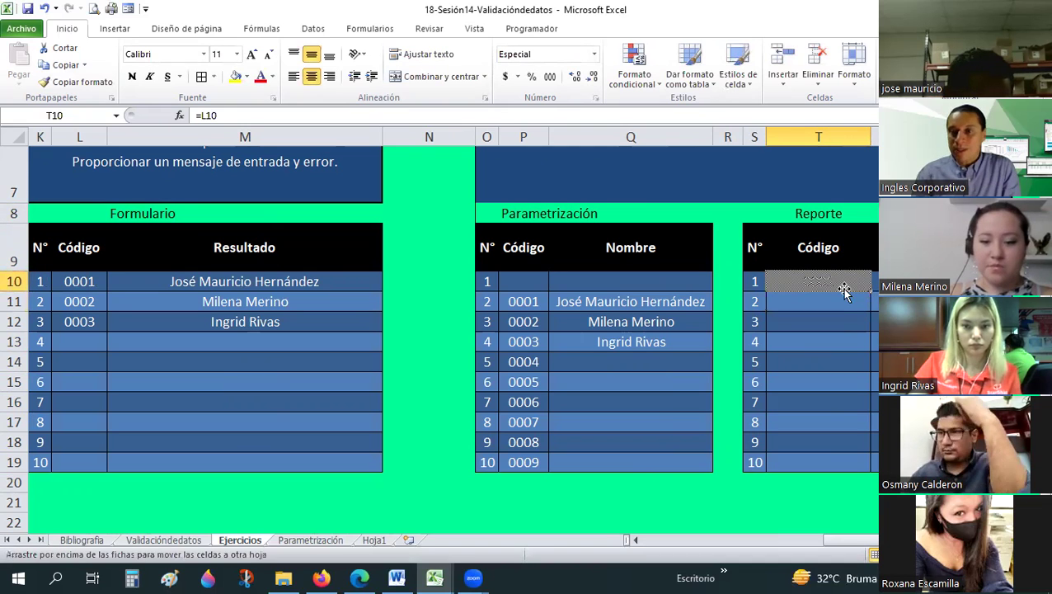
Step: Restore the T10 link and extend it right into U10
click(840, 324)
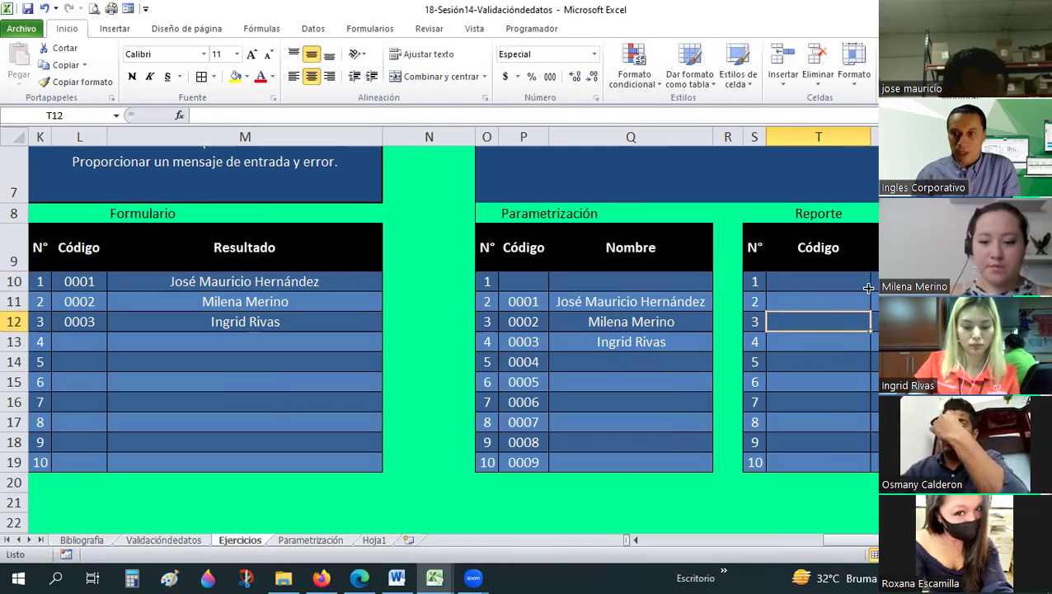
key(ctrl+z)
drag(871, 292, 872, 291)
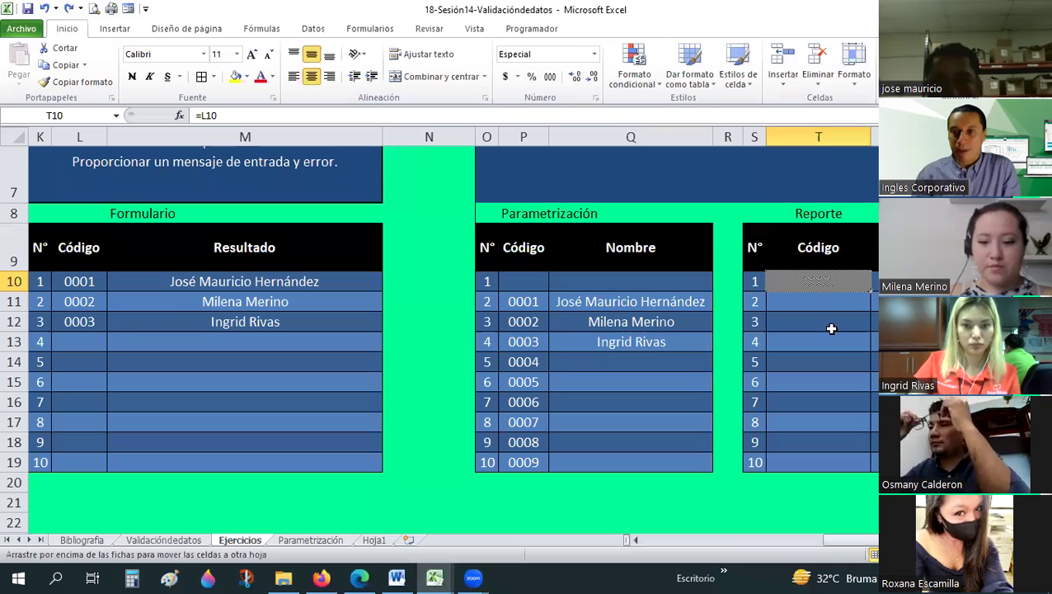
drag(872, 292, 894, 284)
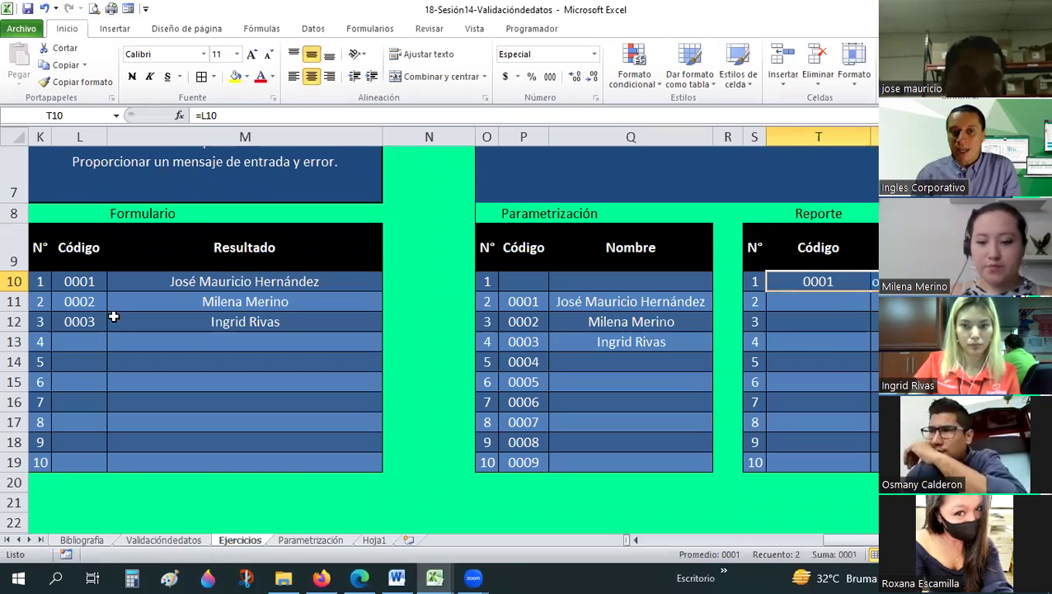
click(108, 211)
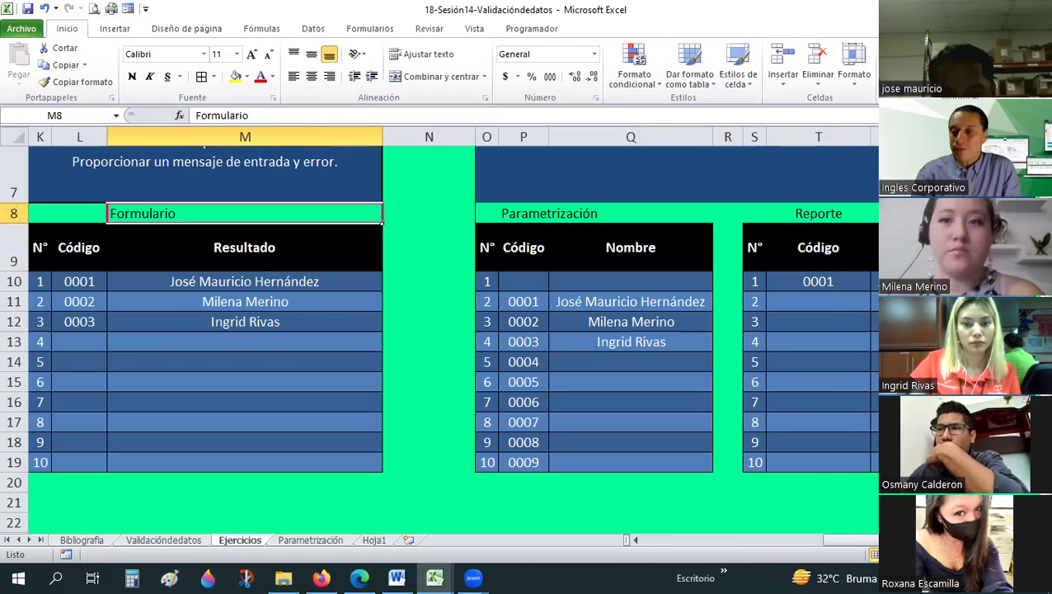
Step: Paste the T10:U10 row into T11:U19, then undo and open the Pegar paste options
scroll(767, 281, right, 2)
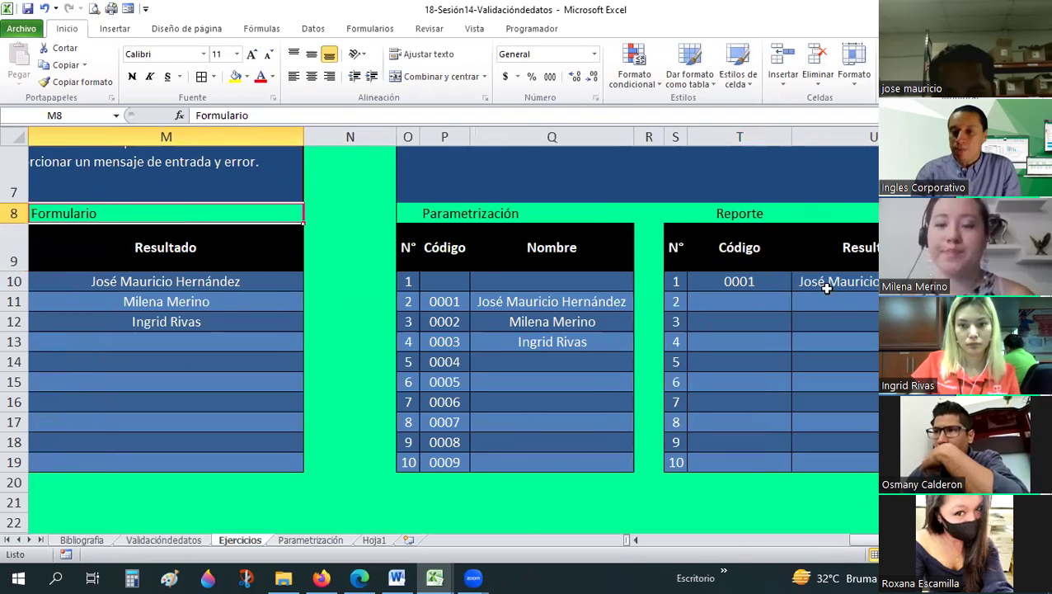
drag(742, 283, 826, 287)
key(ctrl+c)
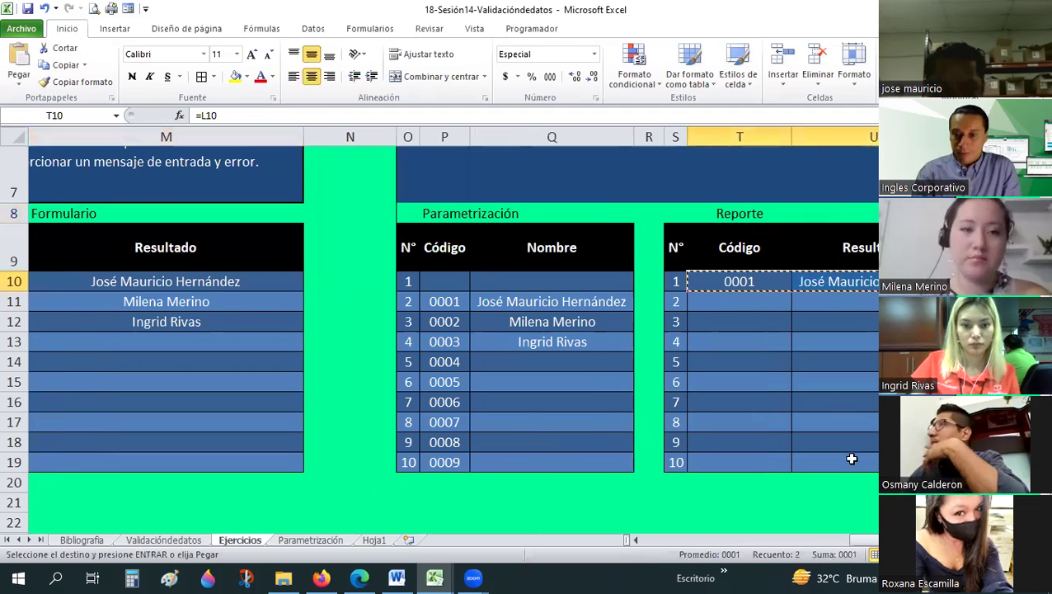
drag(739, 301, 852, 459)
right_click(851, 458)
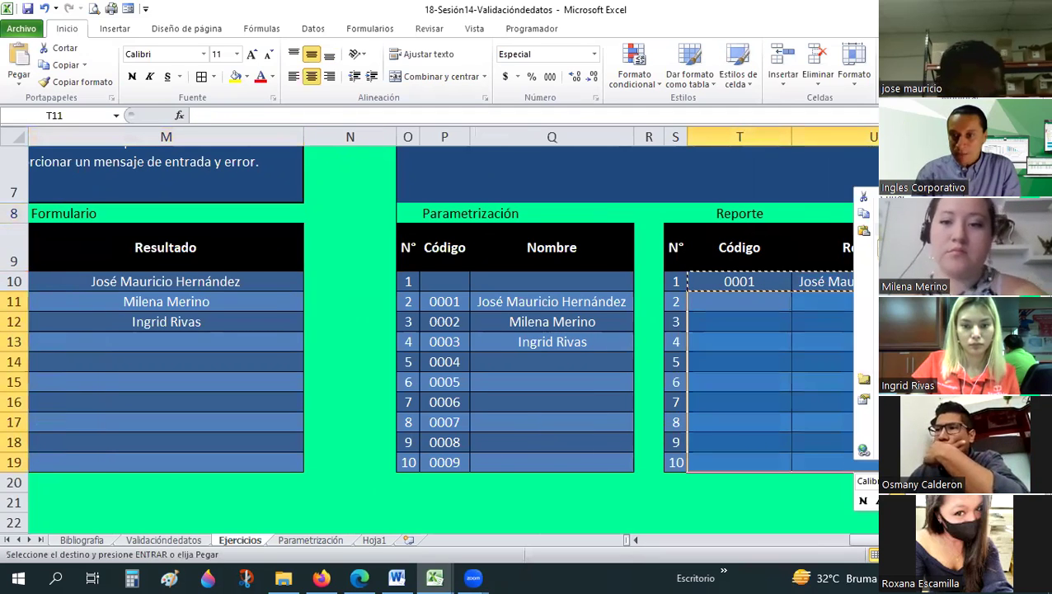
click(863, 230)
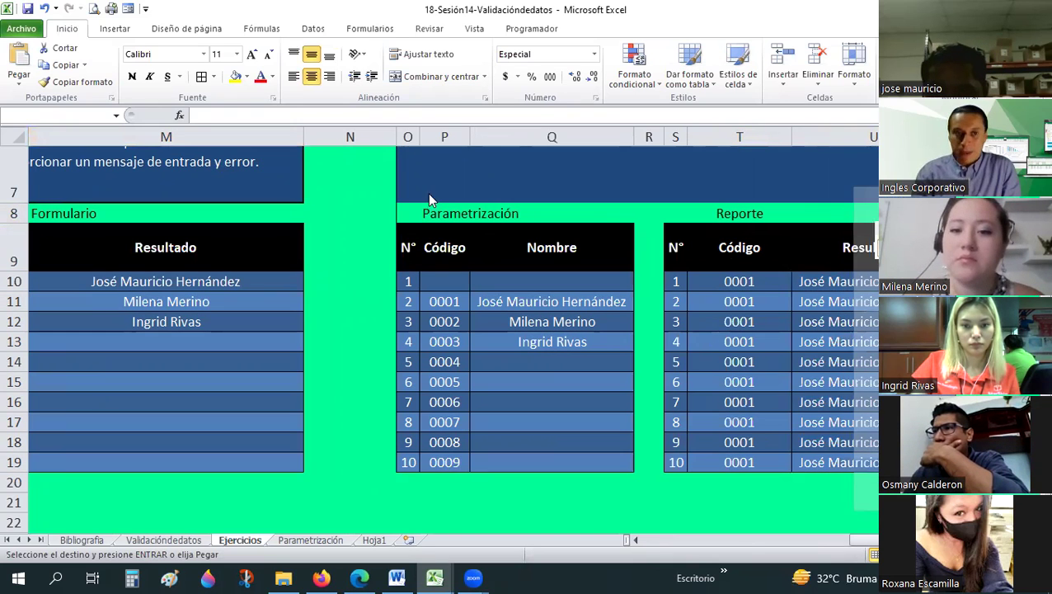
key(ctrl+z)
click(19, 85)
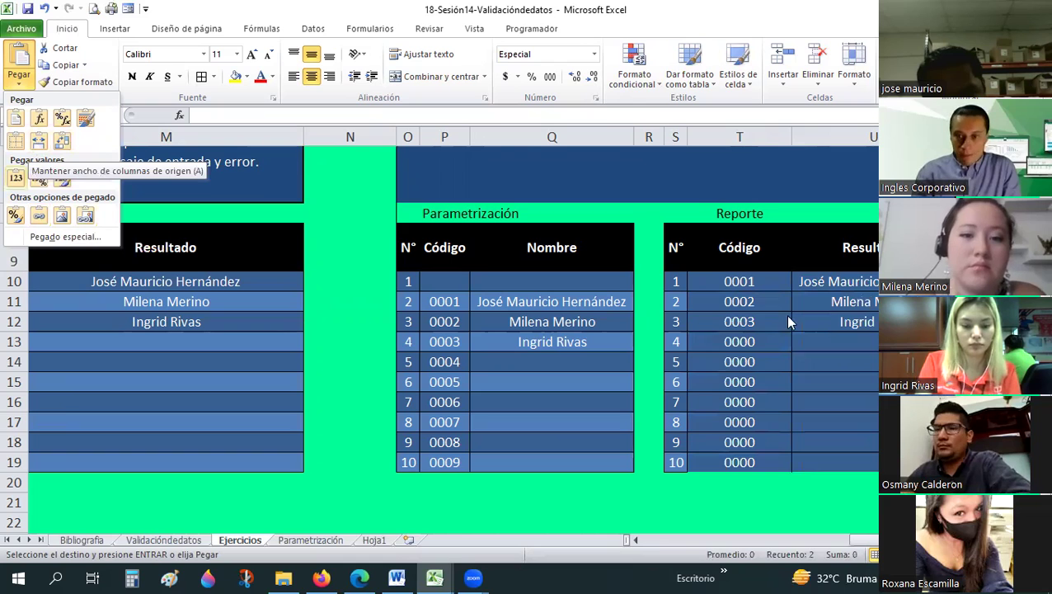
Step: Copy T10's Código formula down through T11:T19
click(767, 281)
key(Escape)
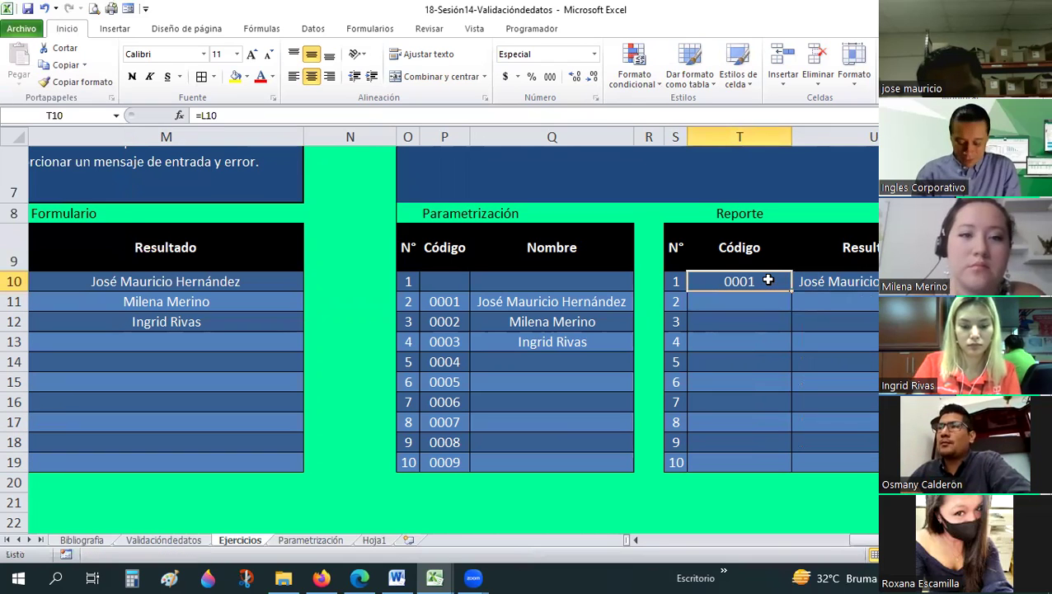
key(ctrl+c)
drag(763, 301, 765, 460)
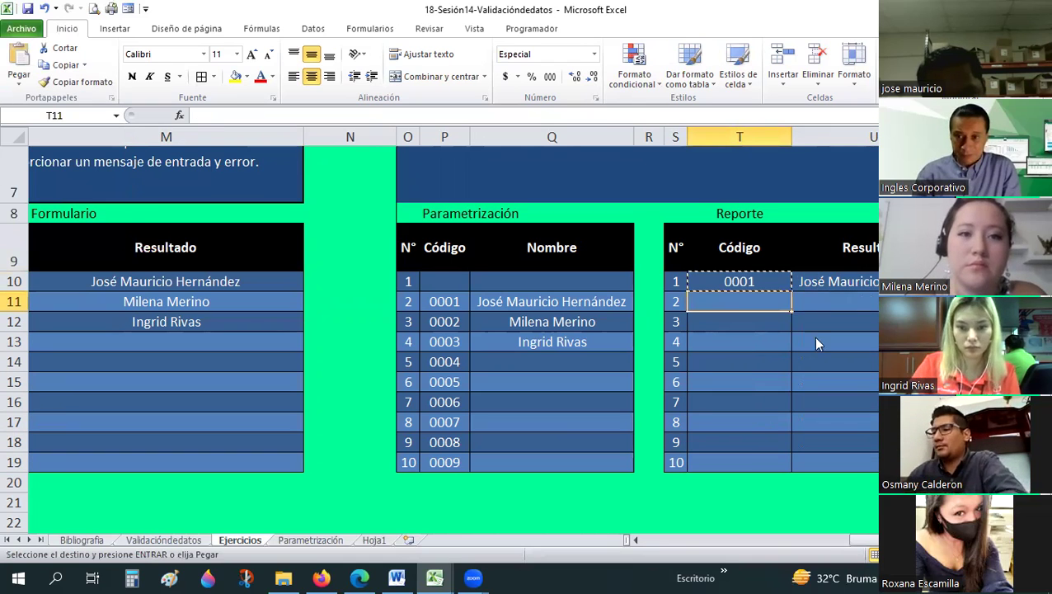
right_click(771, 463)
click(847, 258)
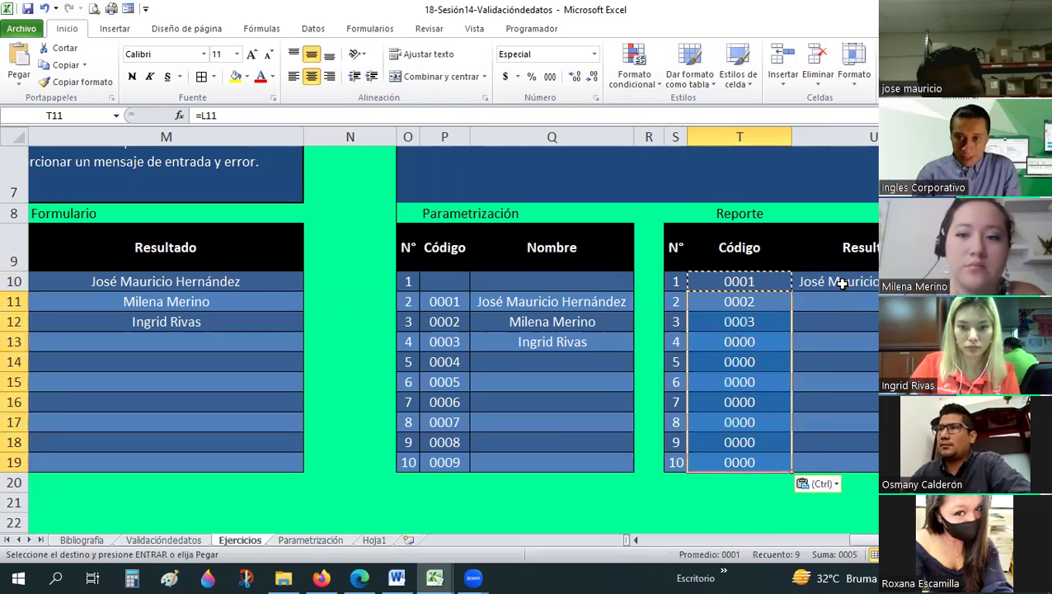
Step: Copy U10's Resultado formula down through U11:U19
key(Right)
key(Up)
key(ctrl+c)
key(Down)
shift+click(836, 469)
right_click(838, 466)
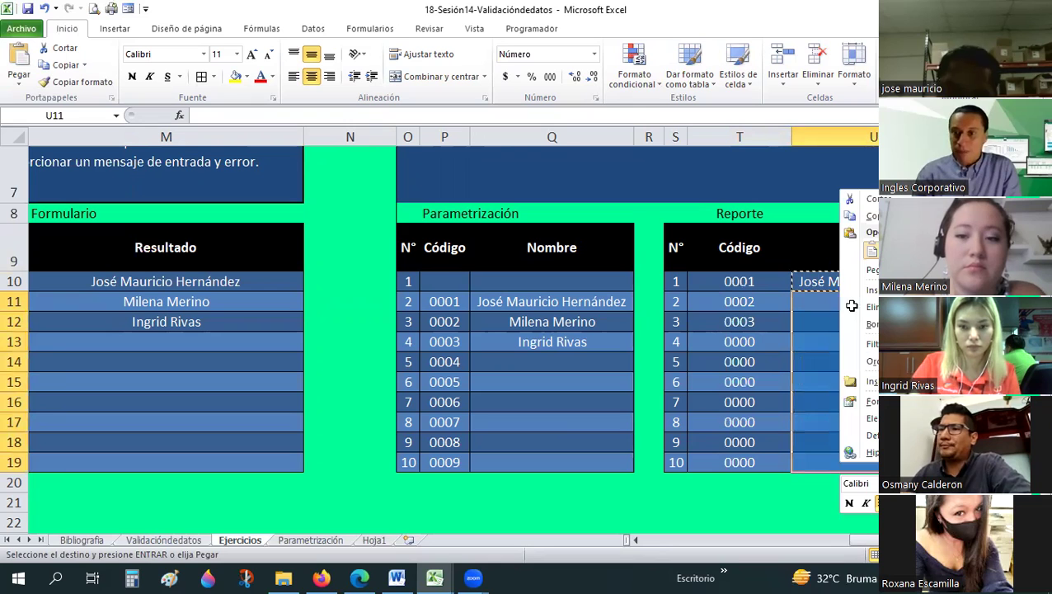
click(870, 250)
Step: Check the pasted Código and Resultado formulas and select the whole Reporte table
click(852, 322)
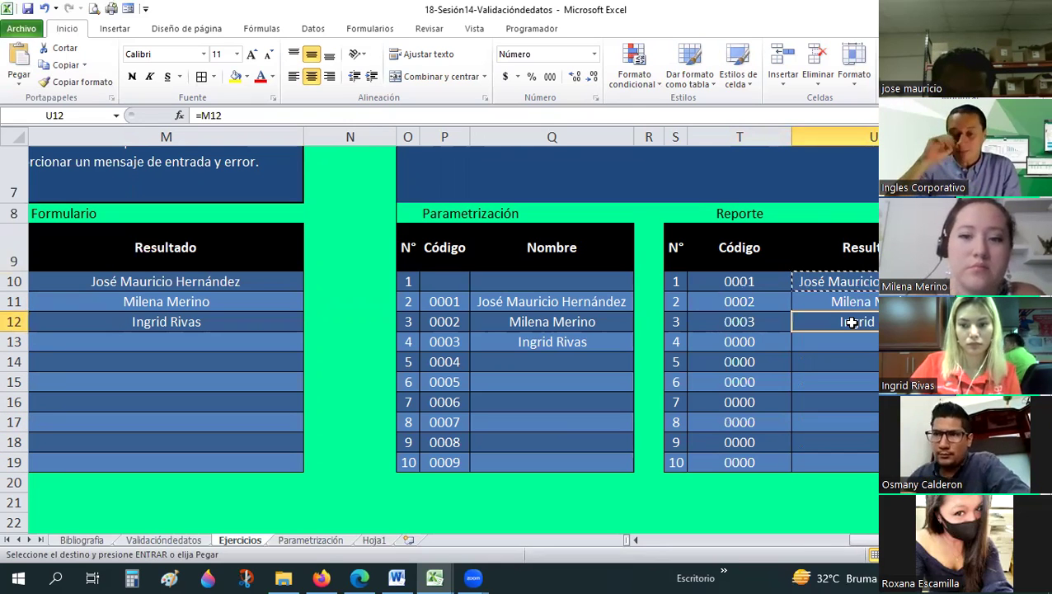
click(742, 360)
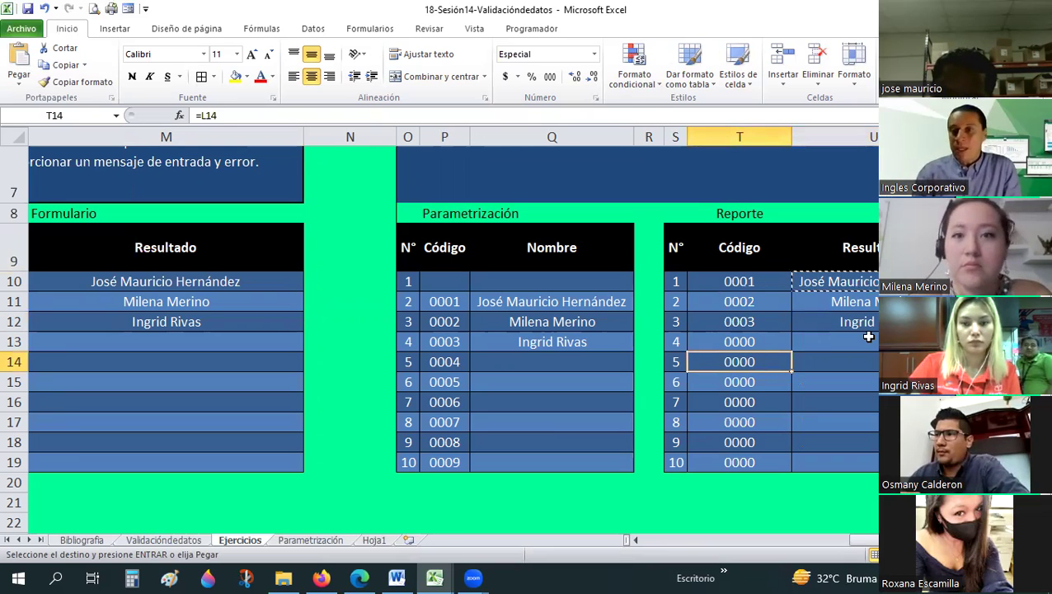
click(868, 336)
key(Return)
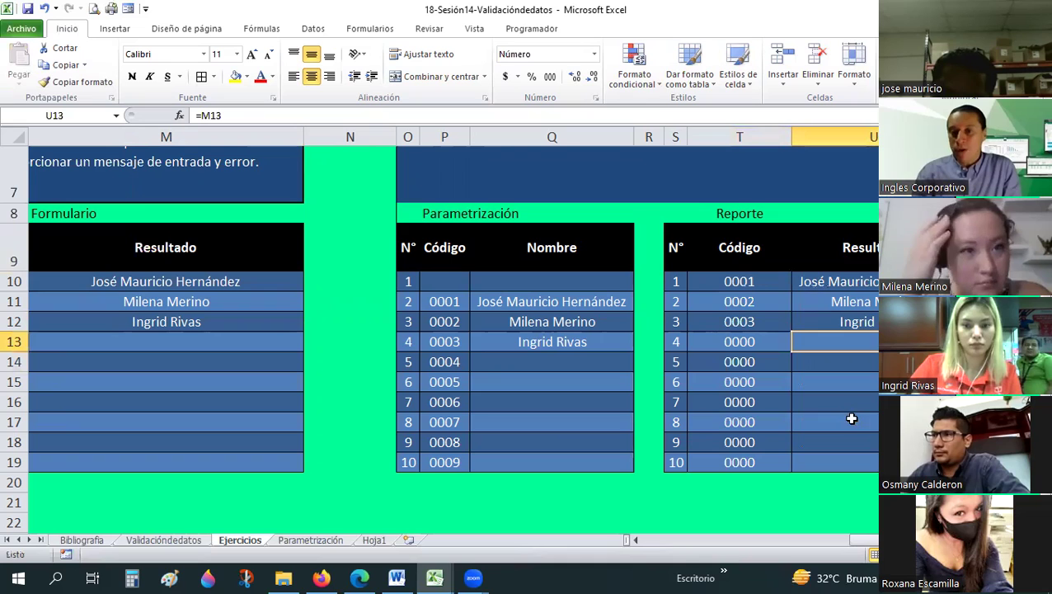
drag(684, 246, 849, 461)
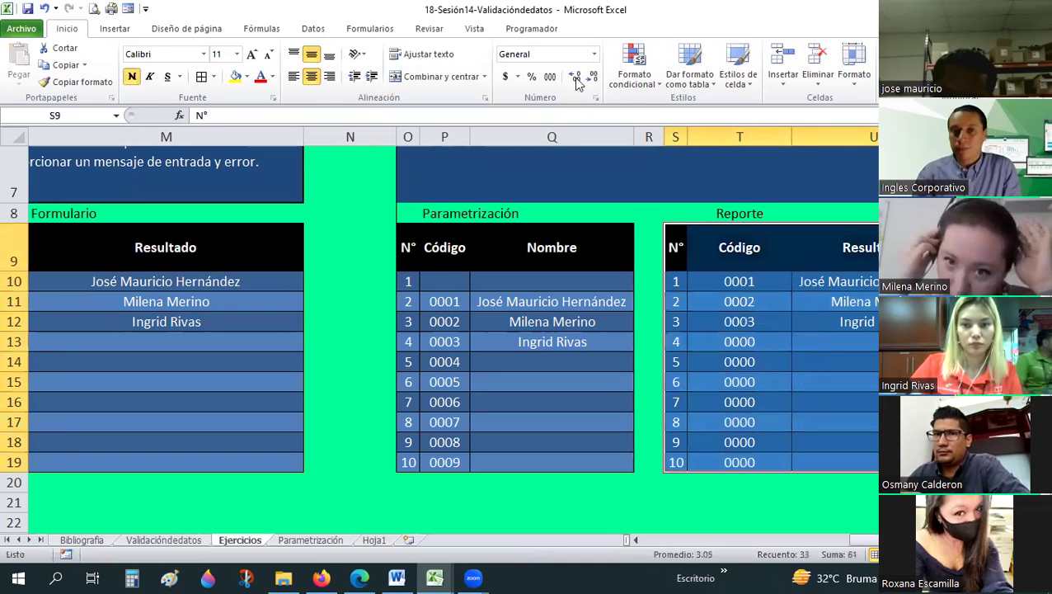
click(313, 28)
click(626, 83)
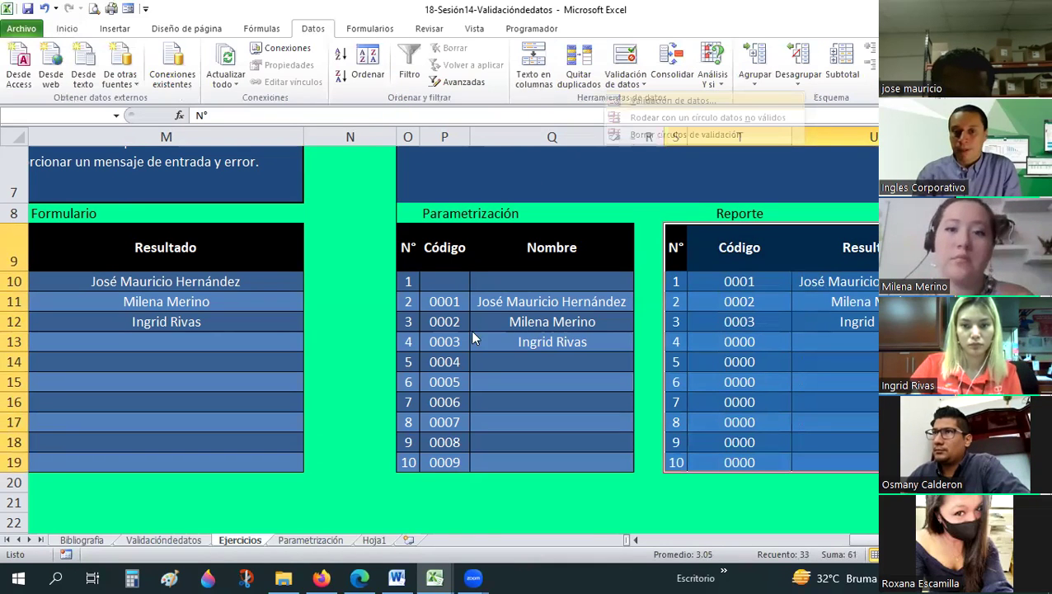
key(Return)
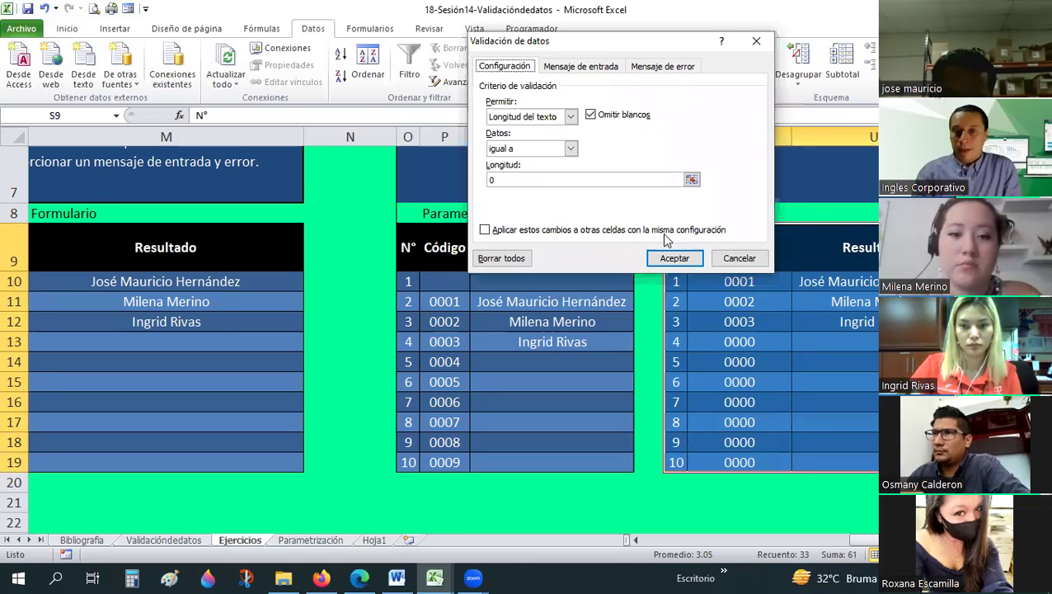
key(Escape)
click(804, 334)
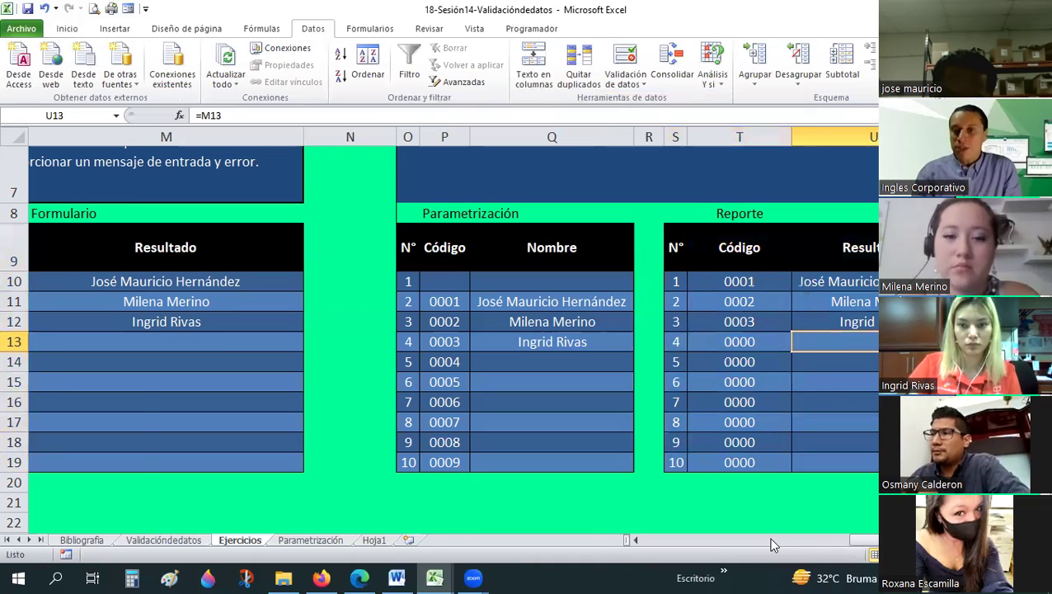
drag(772, 544, 800, 544)
scroll(760, 381, right, 2)
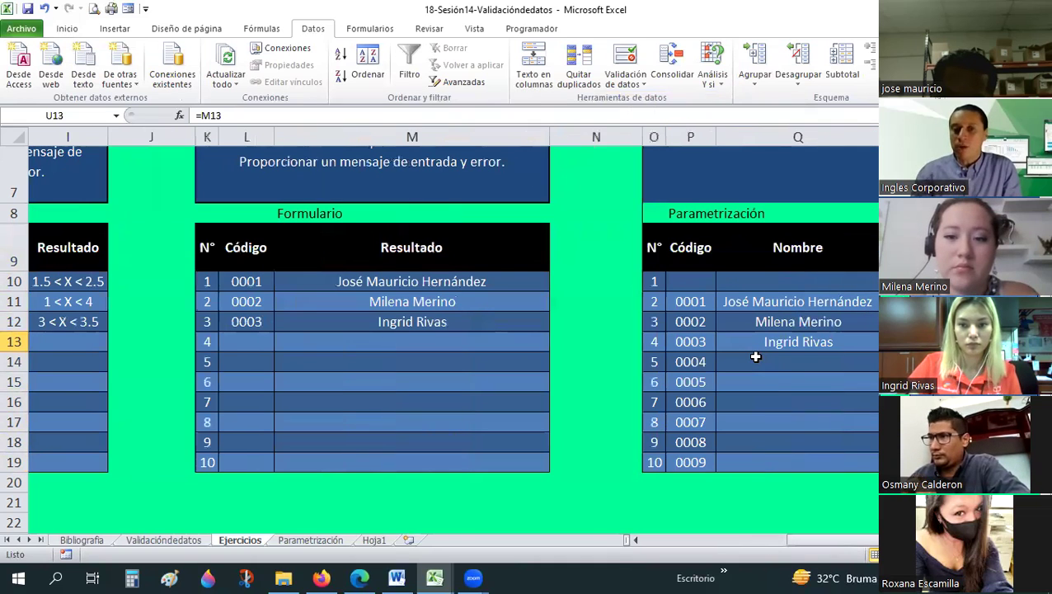
Step: Enter the employee's full name as the Nombre for code 0004 in Parametrización cell Q14
click(755, 356)
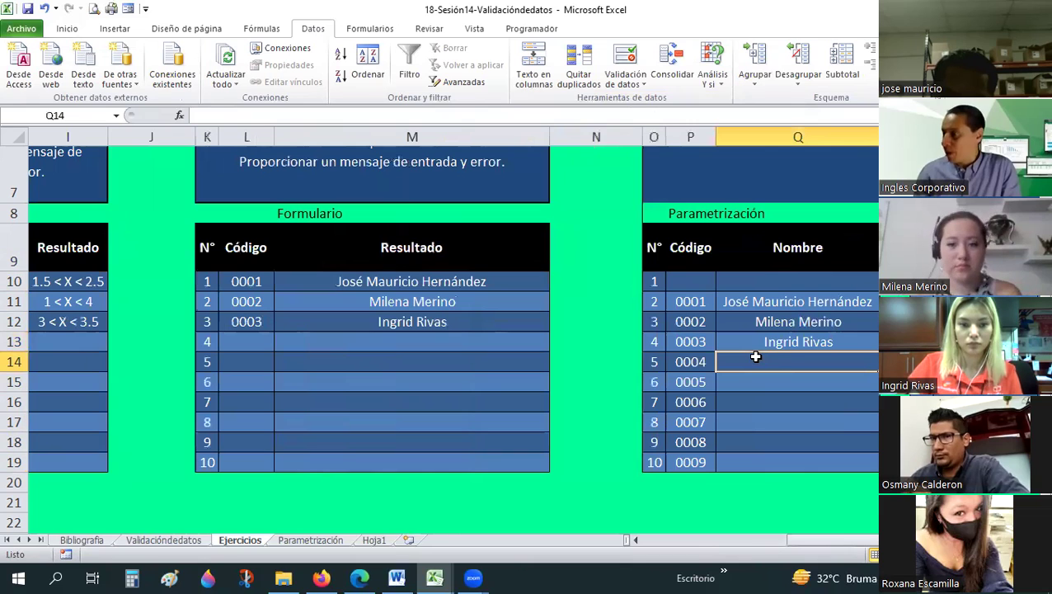
text(P)
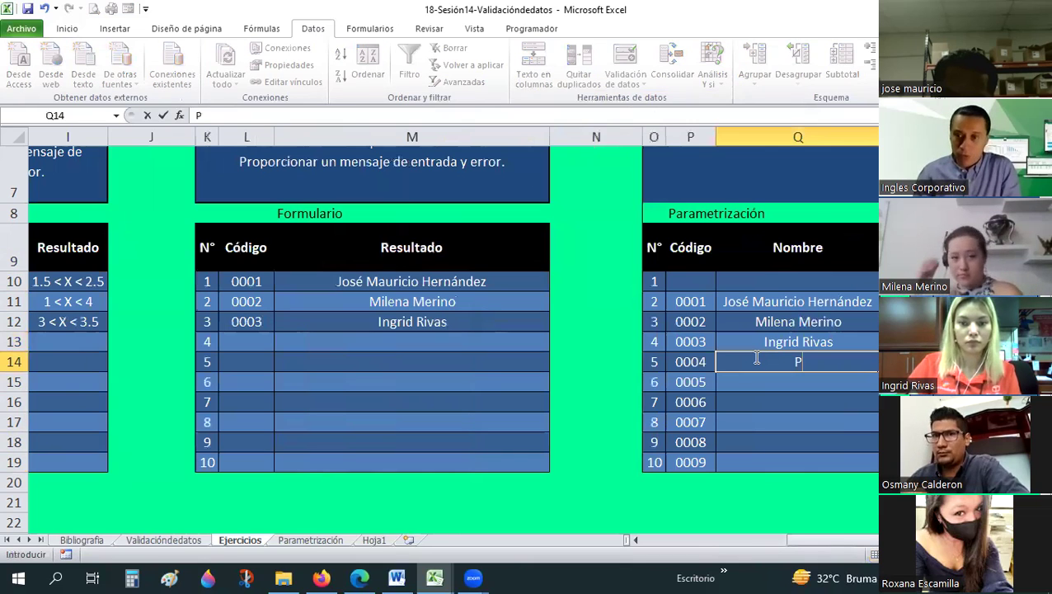
text(oma)
key(BackSpace)
key(BackSpace)
key(BackSpace)
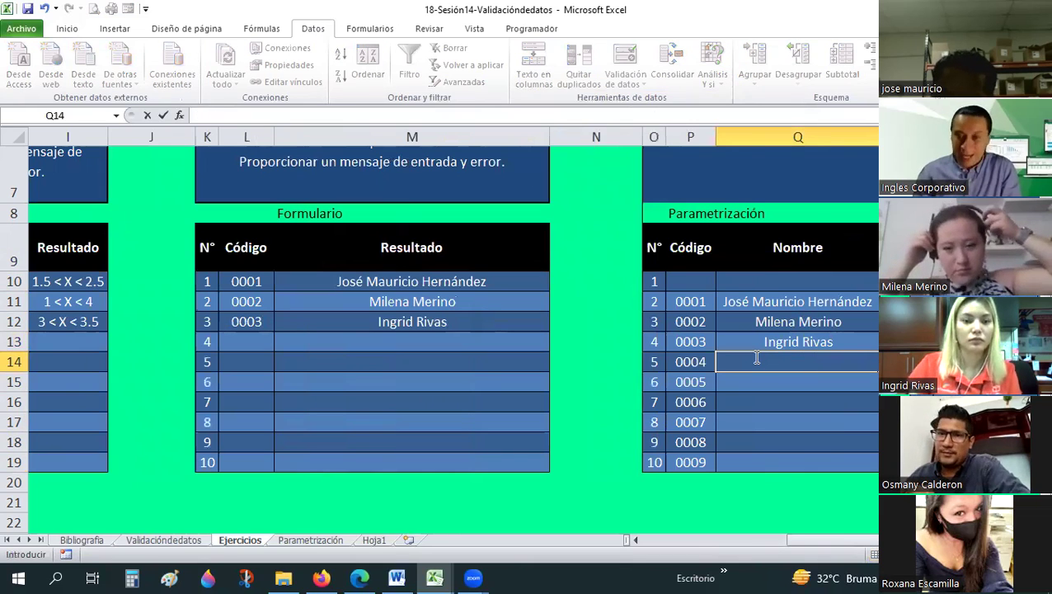
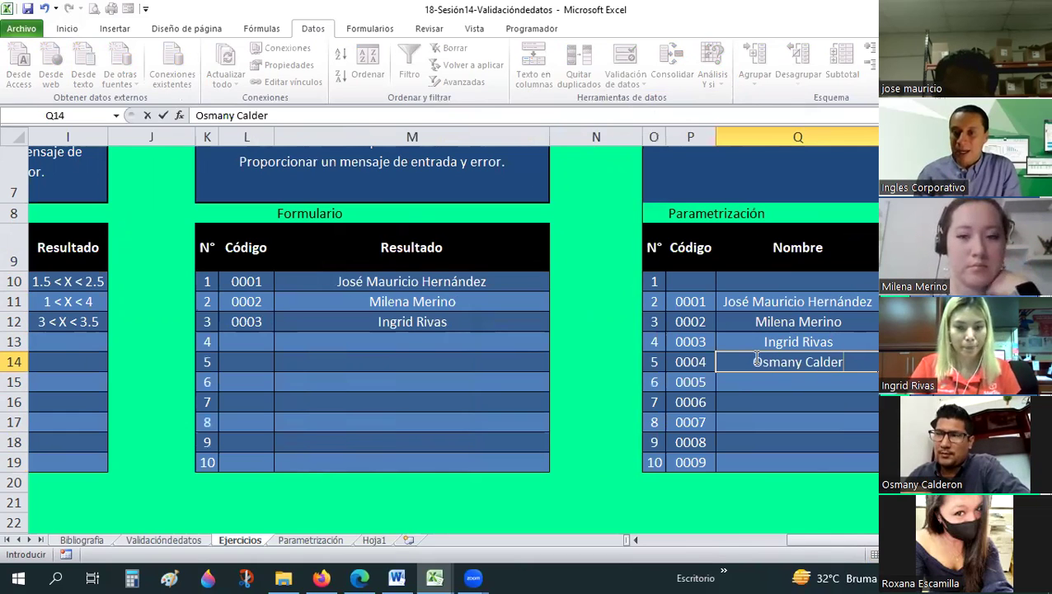
key(Return)
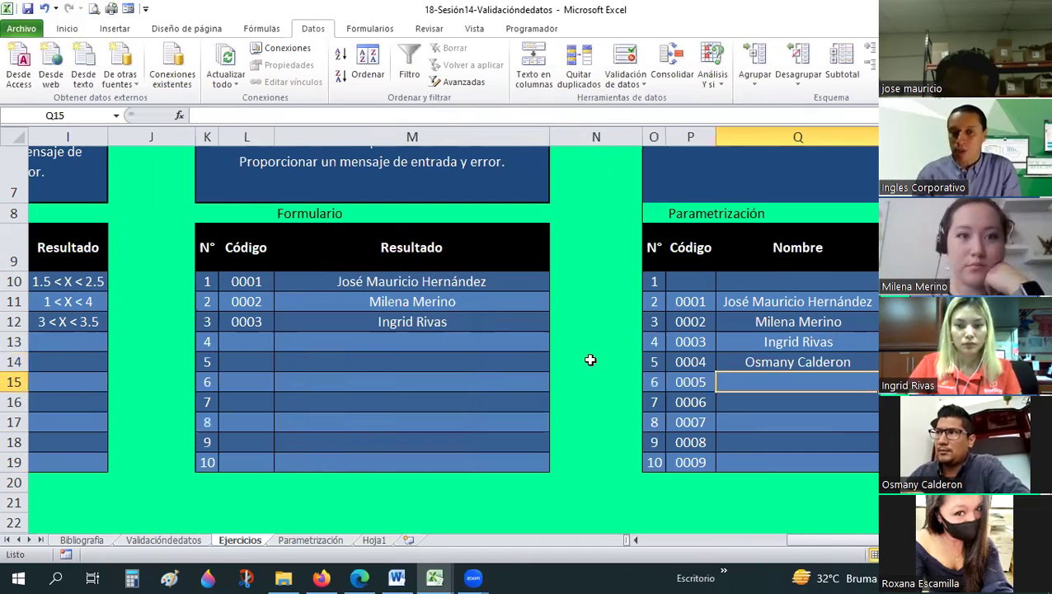
Step: Choose code 0004 from the validation list in Formulario row 4 so its name appears
drag(208, 245, 389, 454)
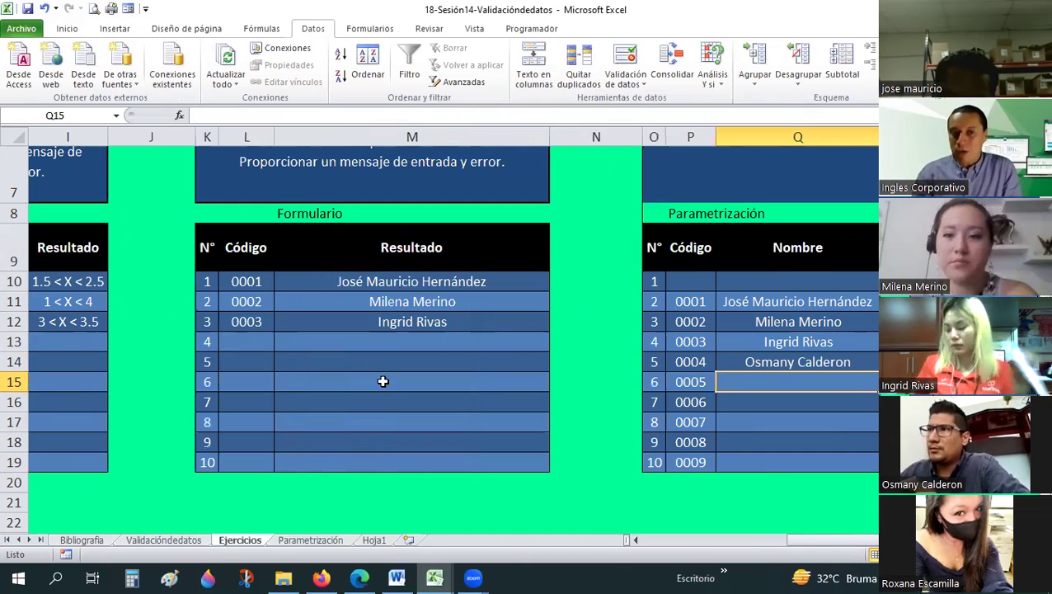
drag(373, 575, 412, 461)
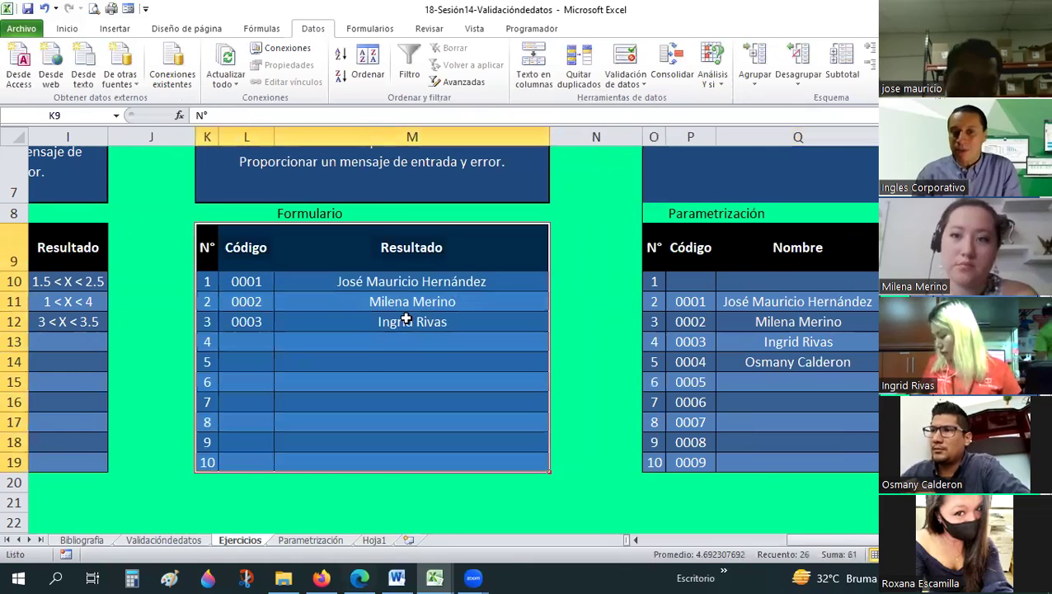
click(246, 342)
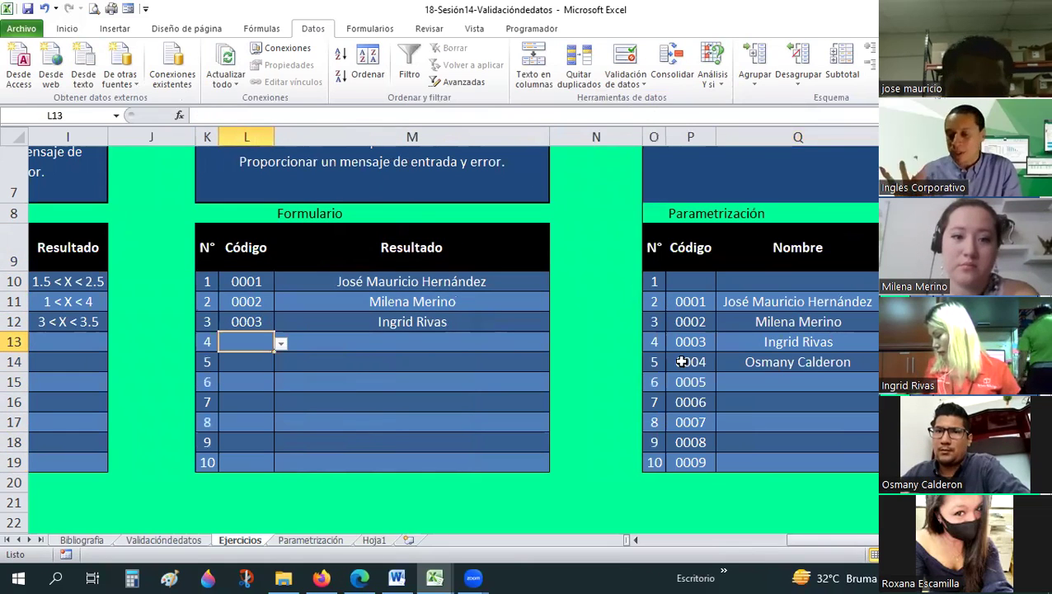
click(280, 342)
click(212, 411)
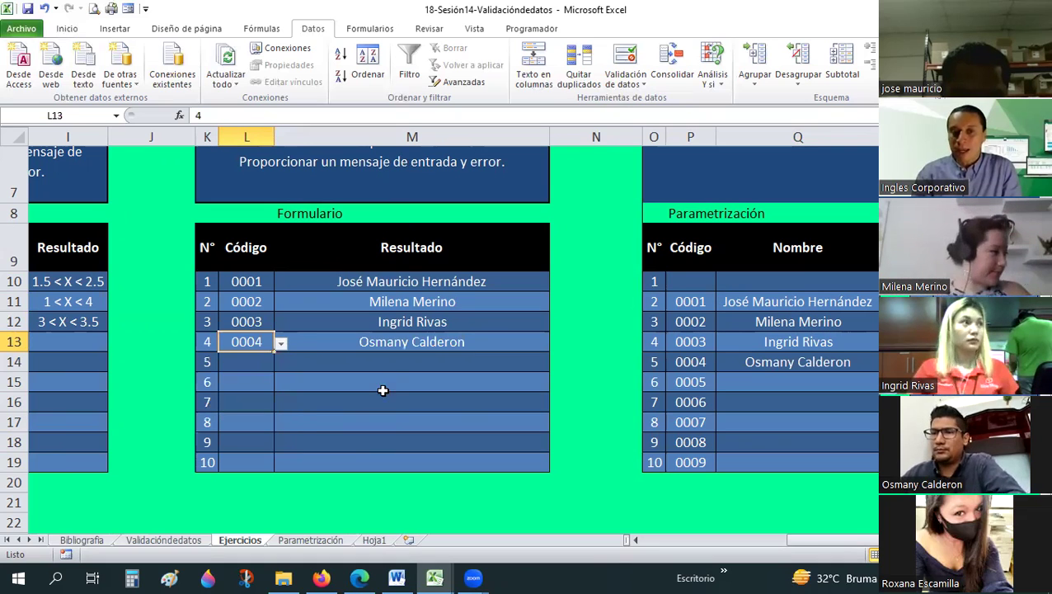
key(Right)
key(Down)
key(Down)
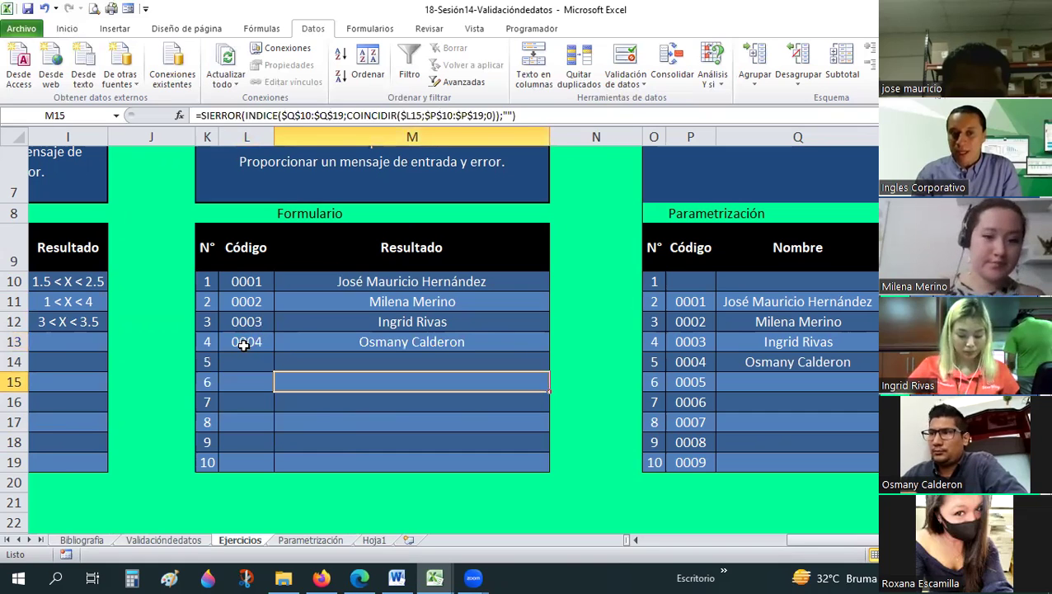
click(244, 346)
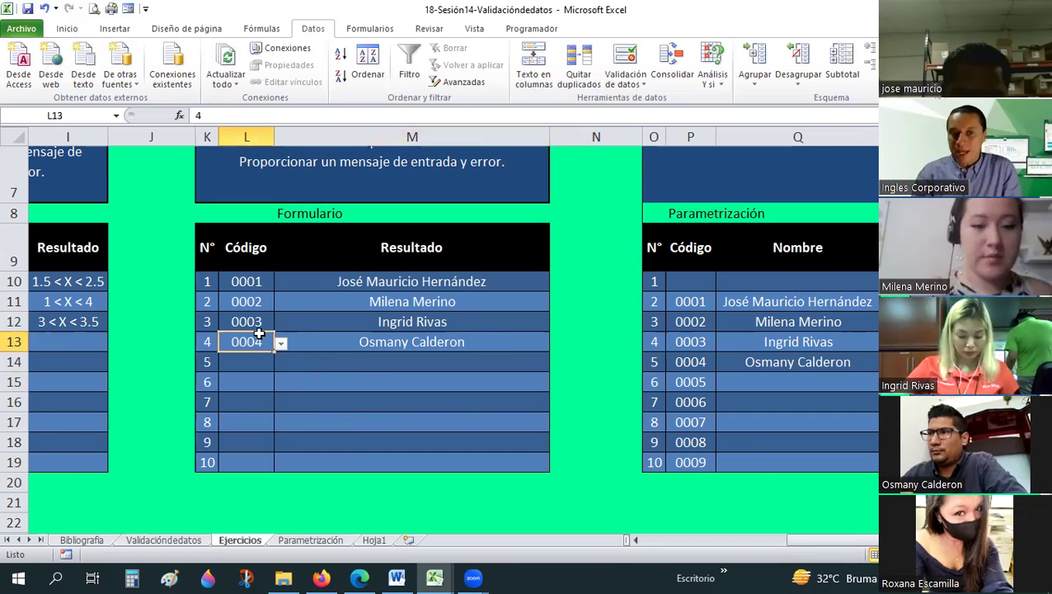
Step: Move the Formulario heading from M8 to L8 and label M8 'Consulta'
click(306, 213)
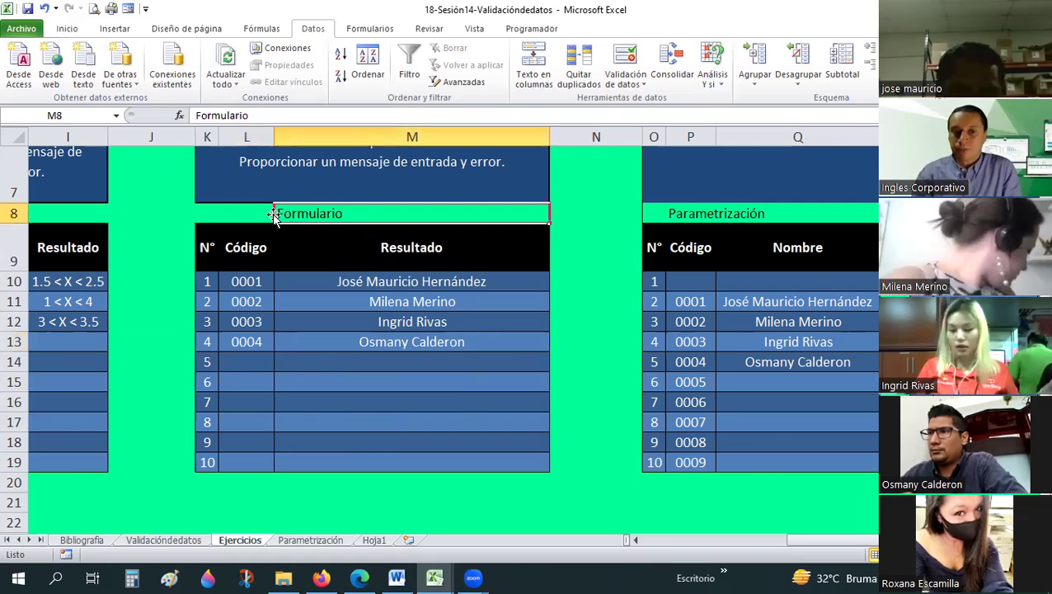
drag(333, 214, 334, 213)
click(333, 214)
text(Consulta)
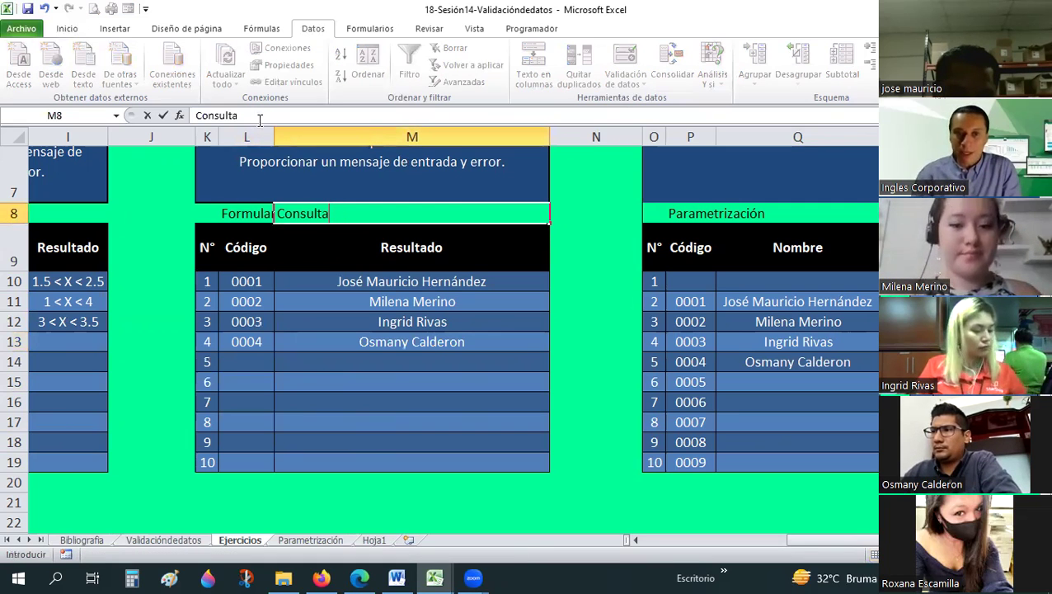
key(Return)
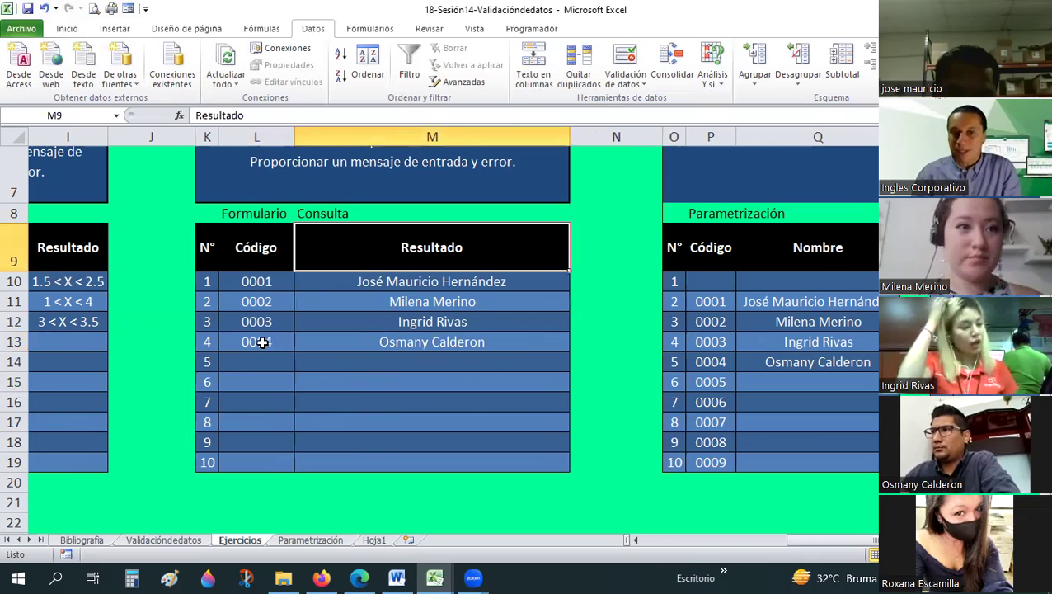
Step: Check row 4's lookup formula and select the code and result cells for rows 4–5
click(411, 340)
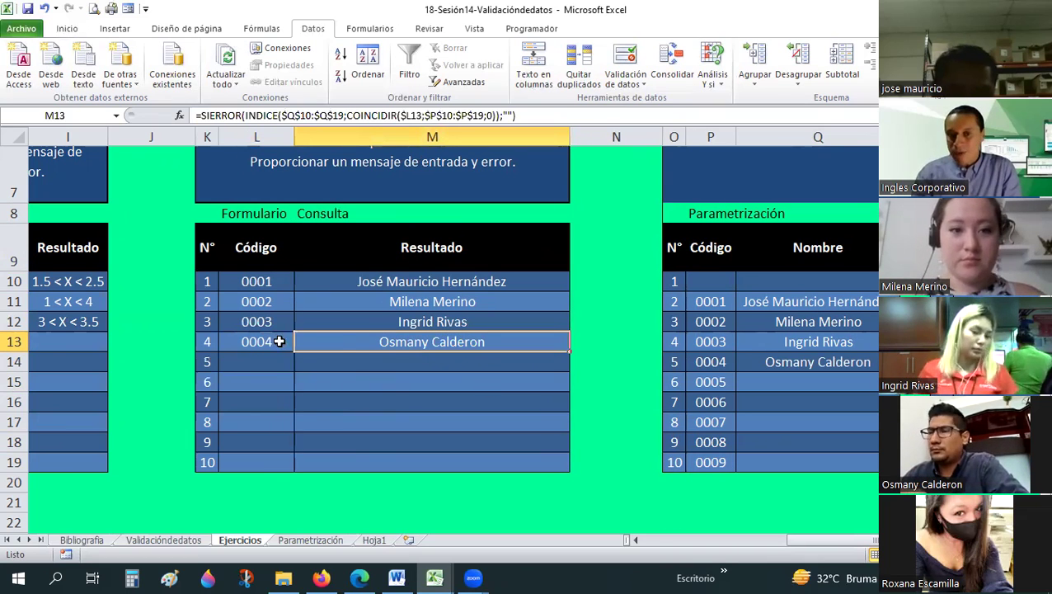
drag(279, 339, 341, 343)
drag(782, 575, 859, 548)
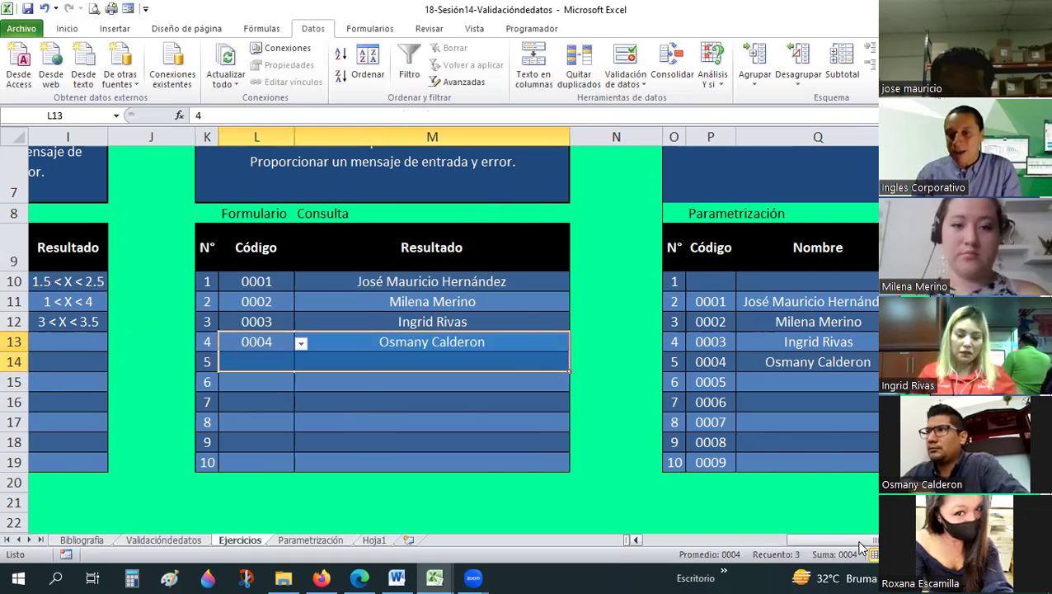
scroll(416, 342, right, 3)
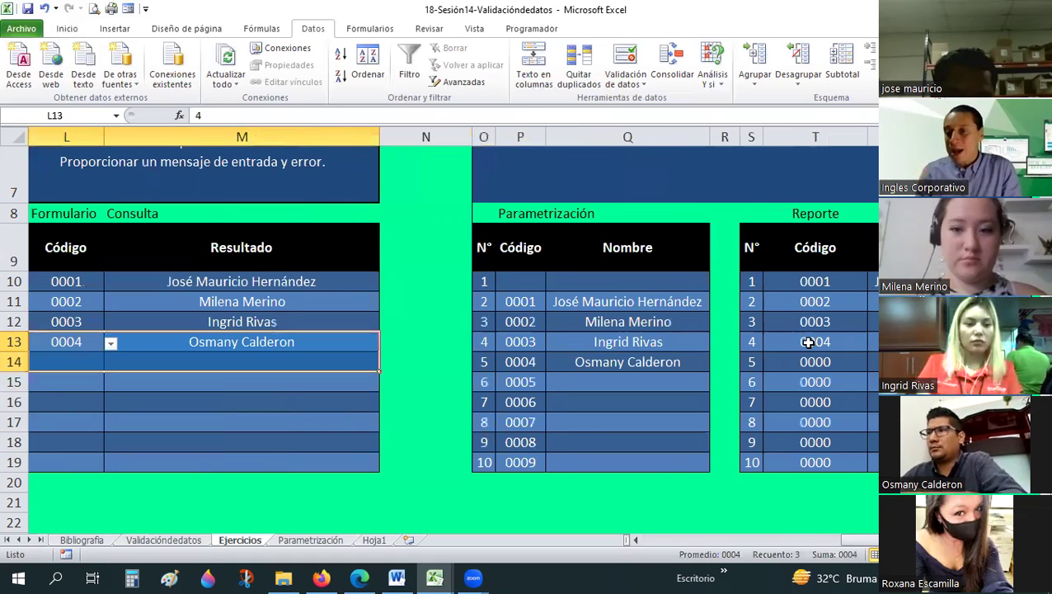
click(809, 341)
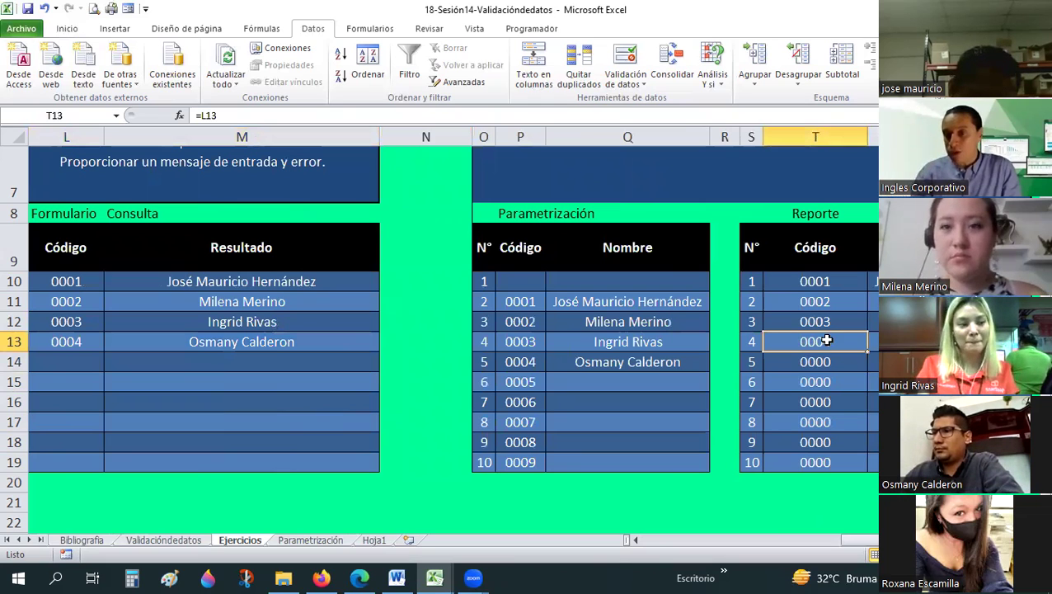
click(872, 341)
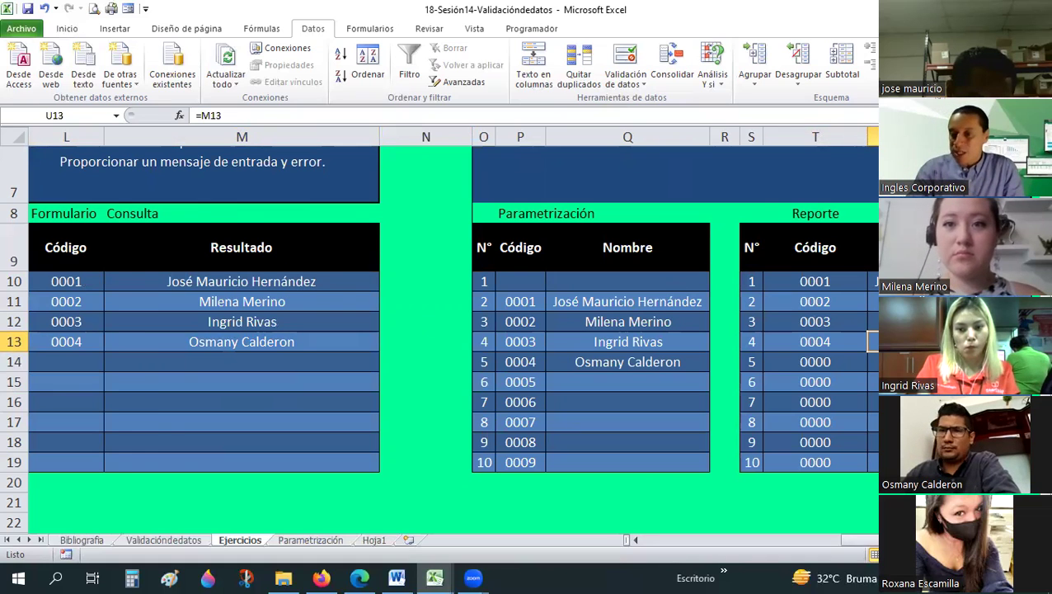
scroll(454, 329, right, 2)
scroll(613, 276, right, 1)
click(614, 277)
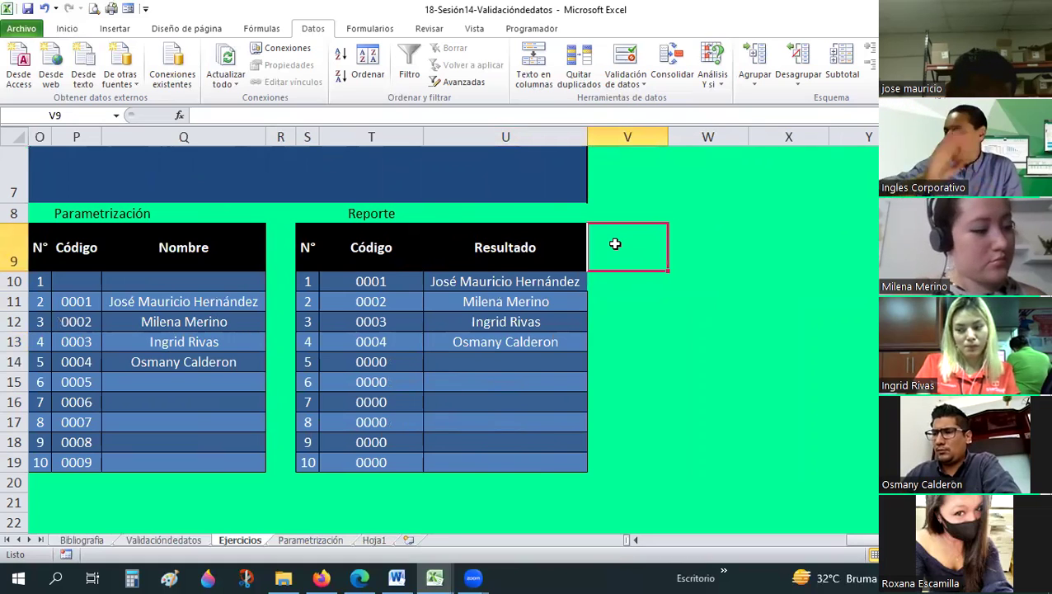
click(386, 281)
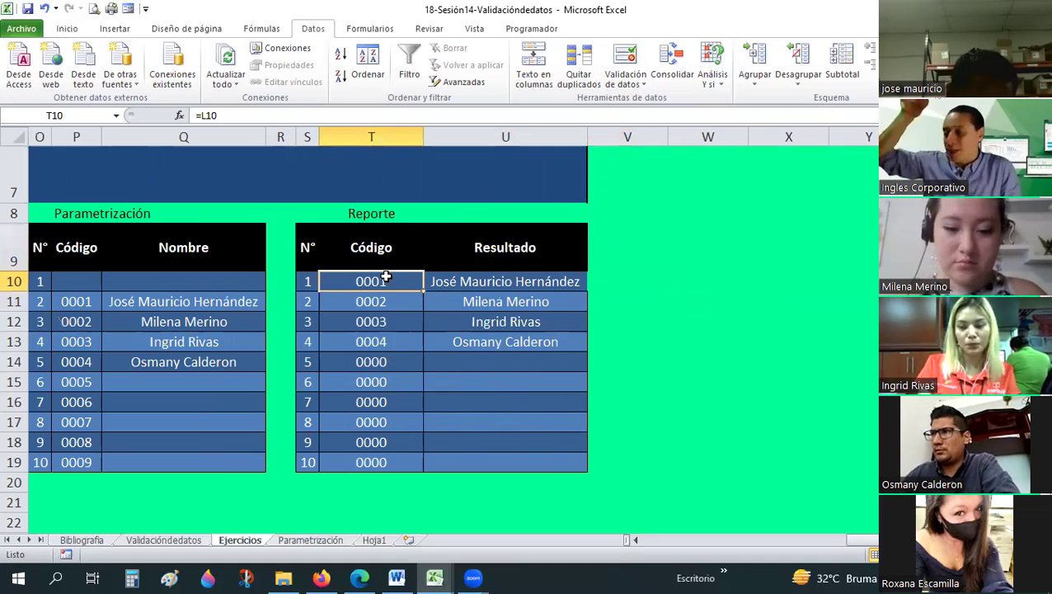
click(484, 344)
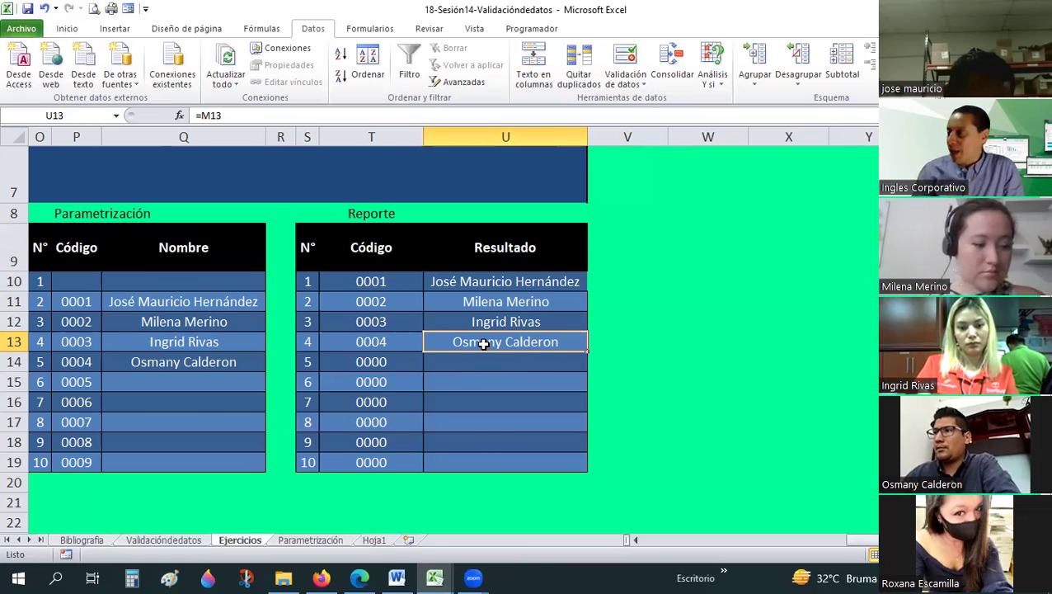
key(Left)
key(Left)
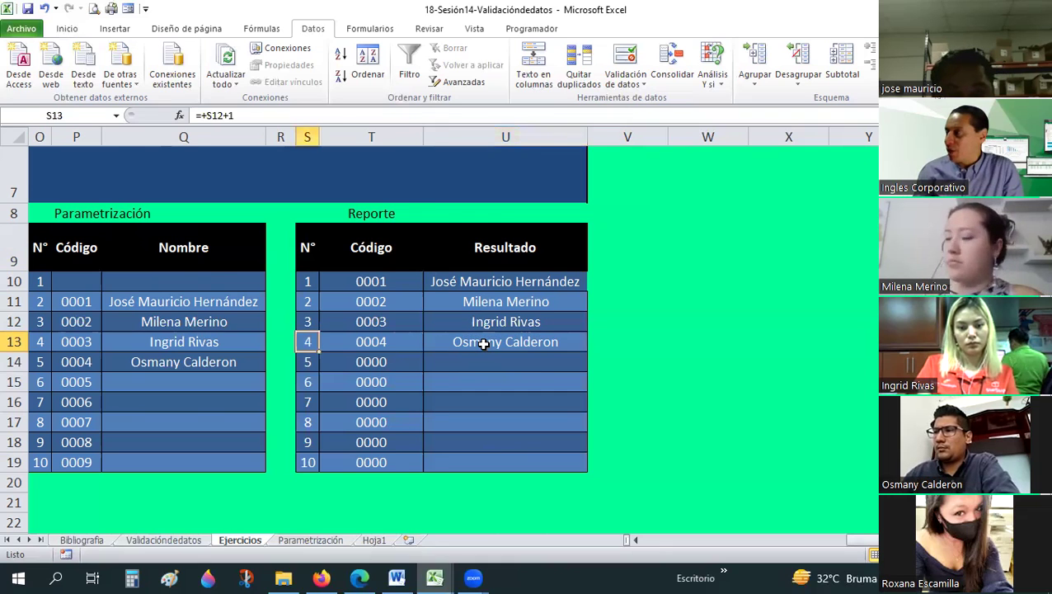
key(Left)
key(Left)
key(Left)
key(Left)
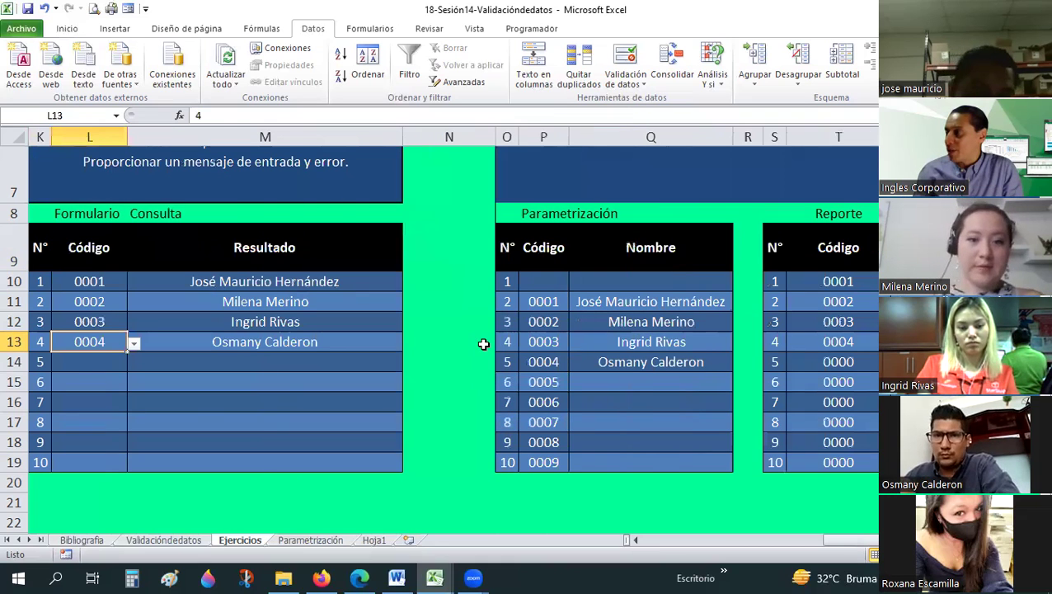
Step: Centre the Consulta label in M8 with the Inicio tab's Centrar alignment
key(Right)
key(Right)
key(Right)
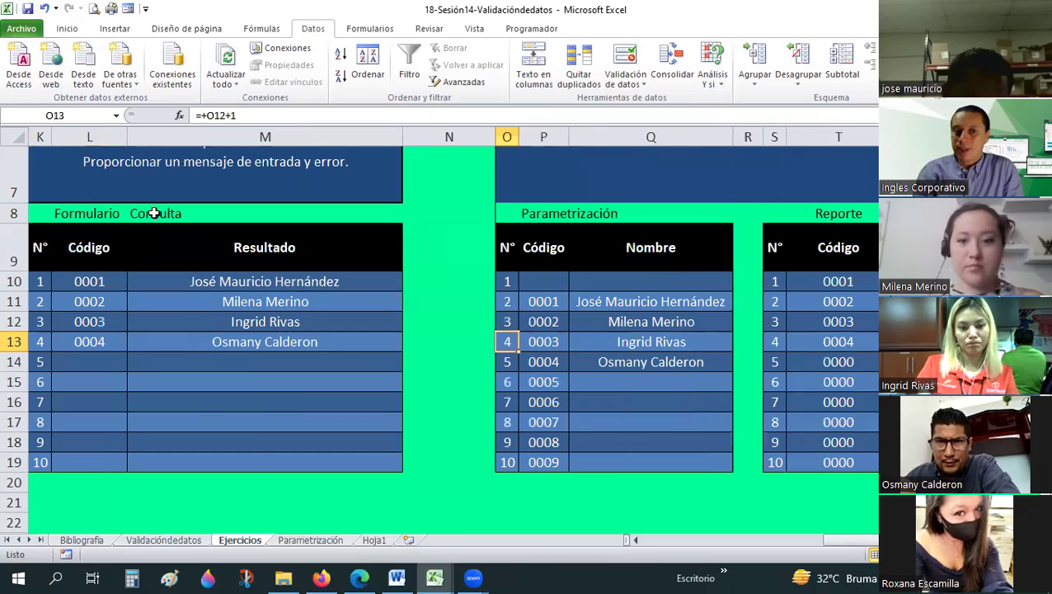
click(68, 29)
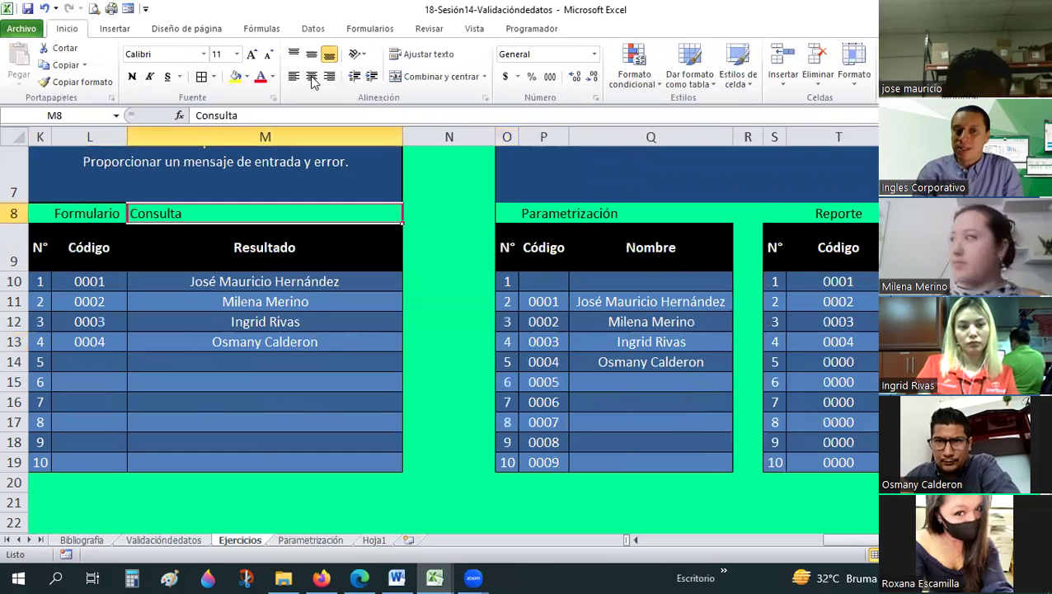
click(312, 78)
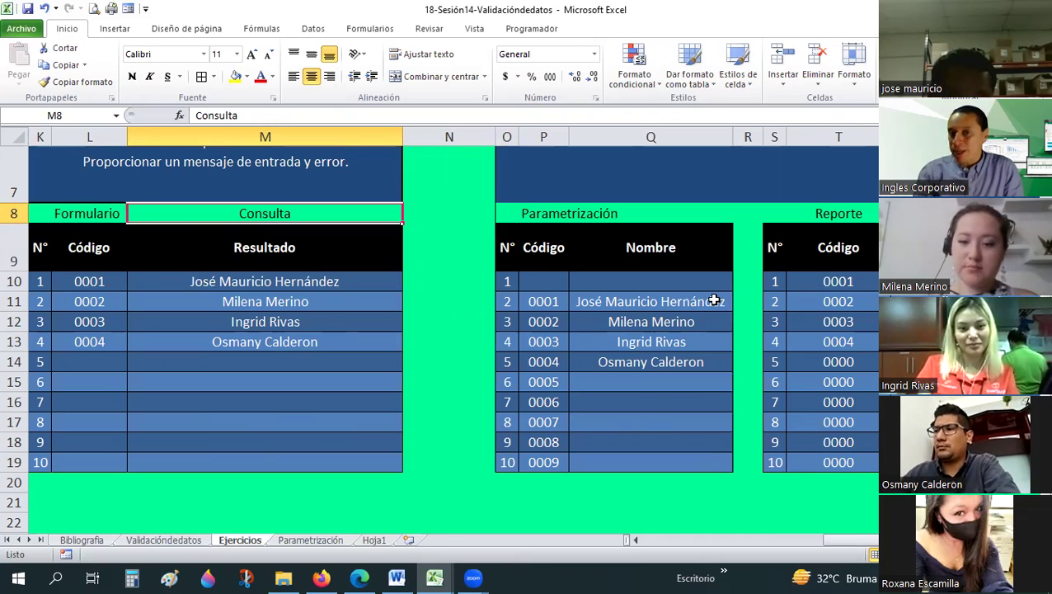
click(714, 300)
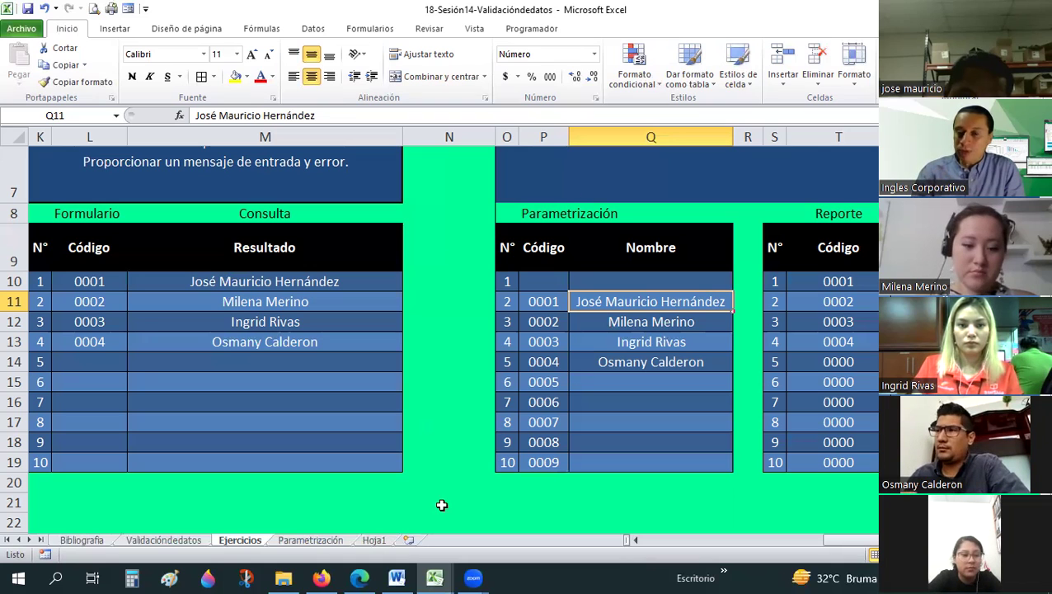
Step: Nudge the cell selection left and up before setting the workbook aside
key(Left)
key(Left)
key(Left)
key(Up)
key(Up)
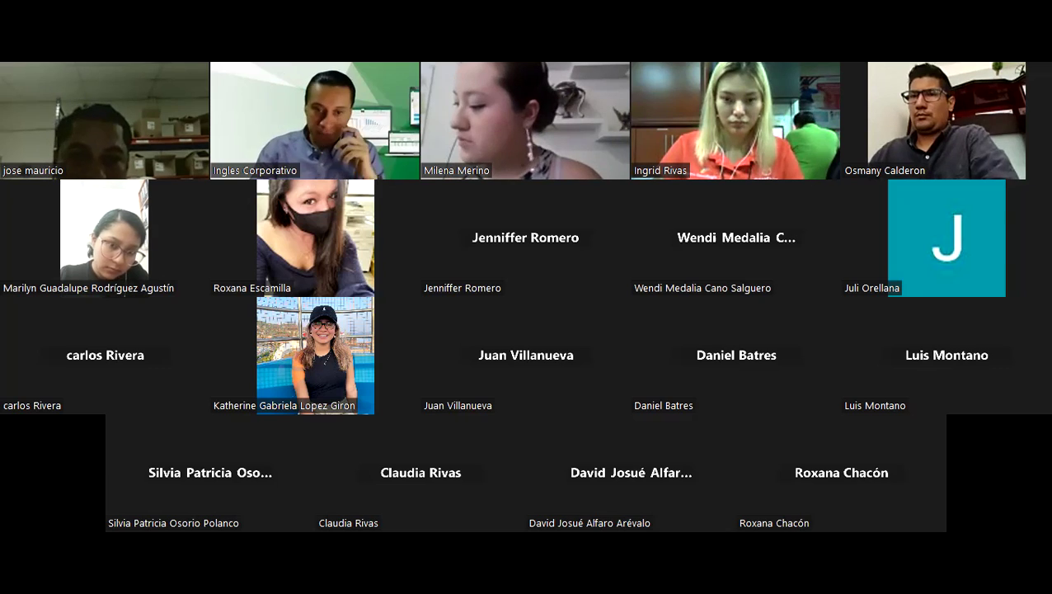
mouse_move(434, 577)
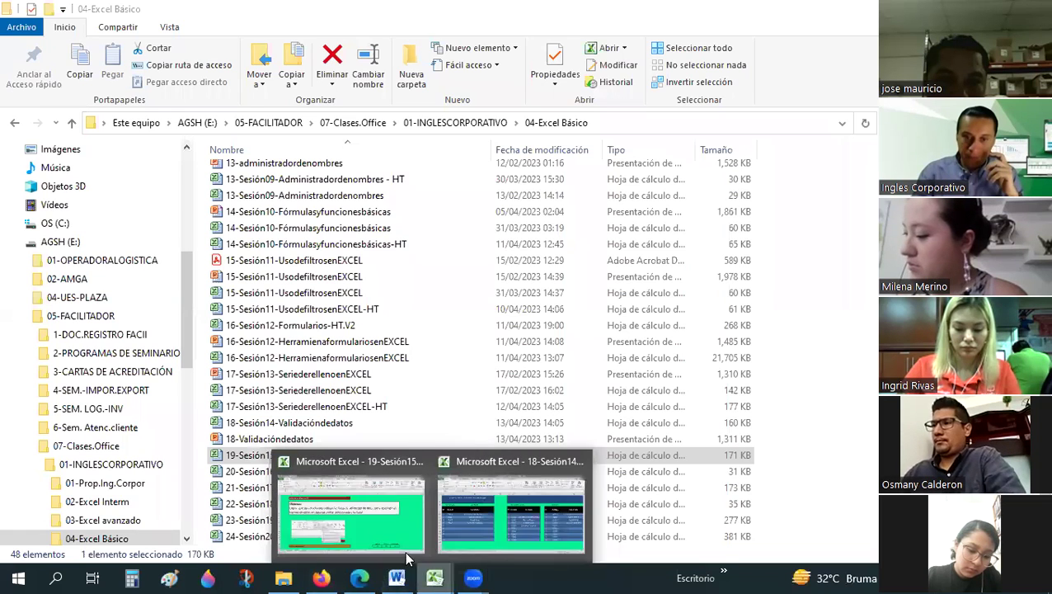
Step: Bring the 19-Sesión15-Validacióndedatos.part2 workbook window to the front
click(392, 534)
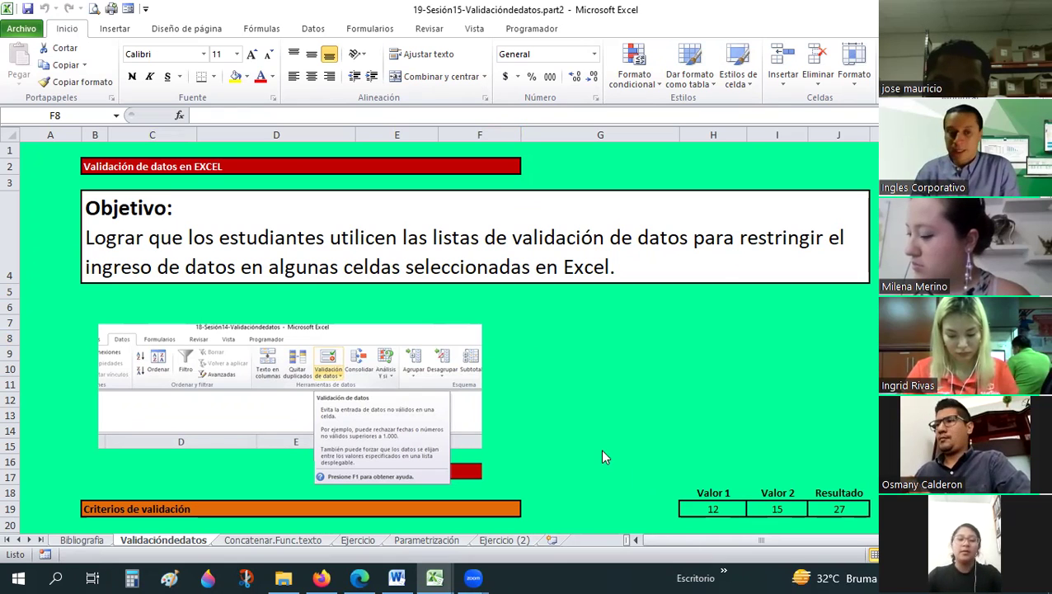
Step: Go to the Concatenar.Func.texto sheet and select the & table's first Resultado cell I7
click(245, 540)
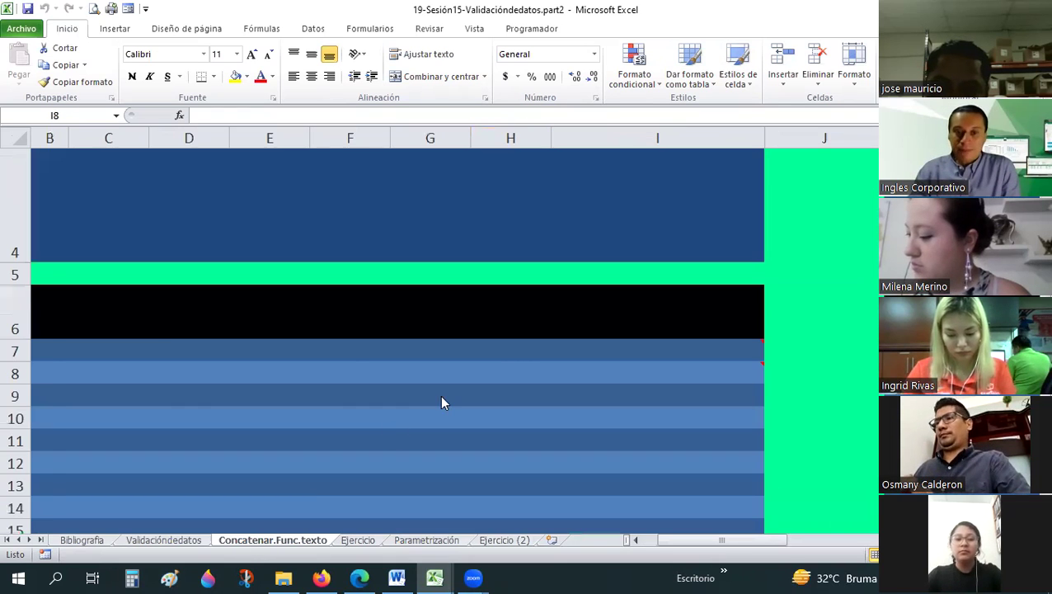
click(653, 542)
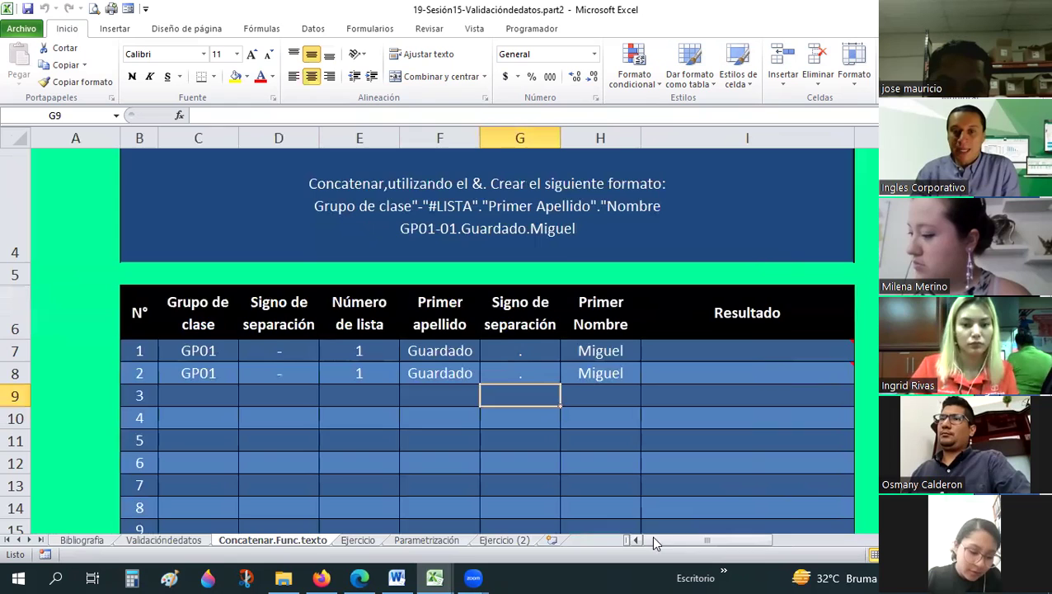
scroll(569, 357, up, 1)
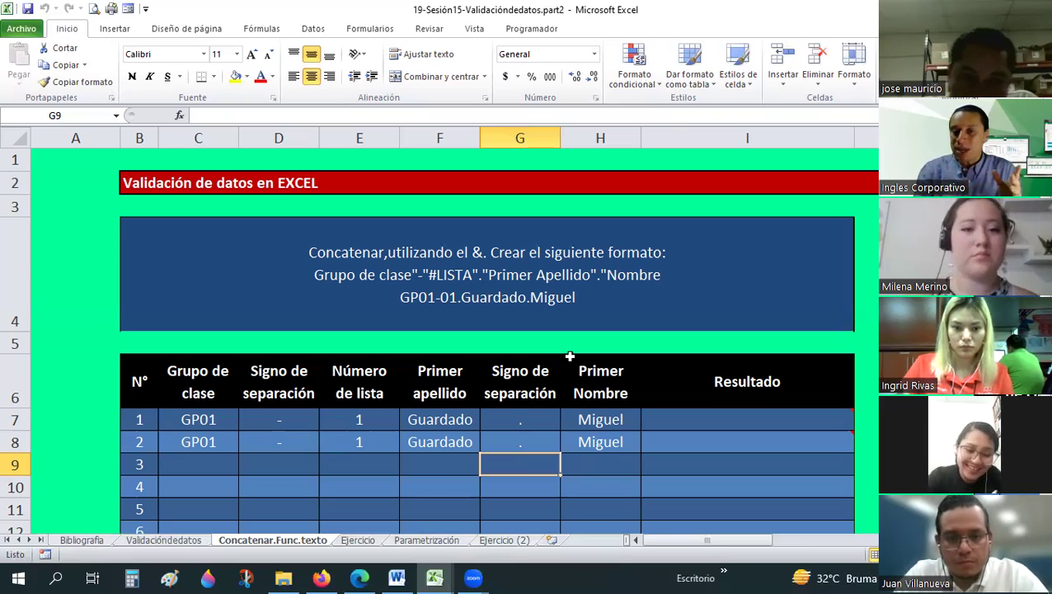
scroll(570, 356, down, 1)
click(569, 356)
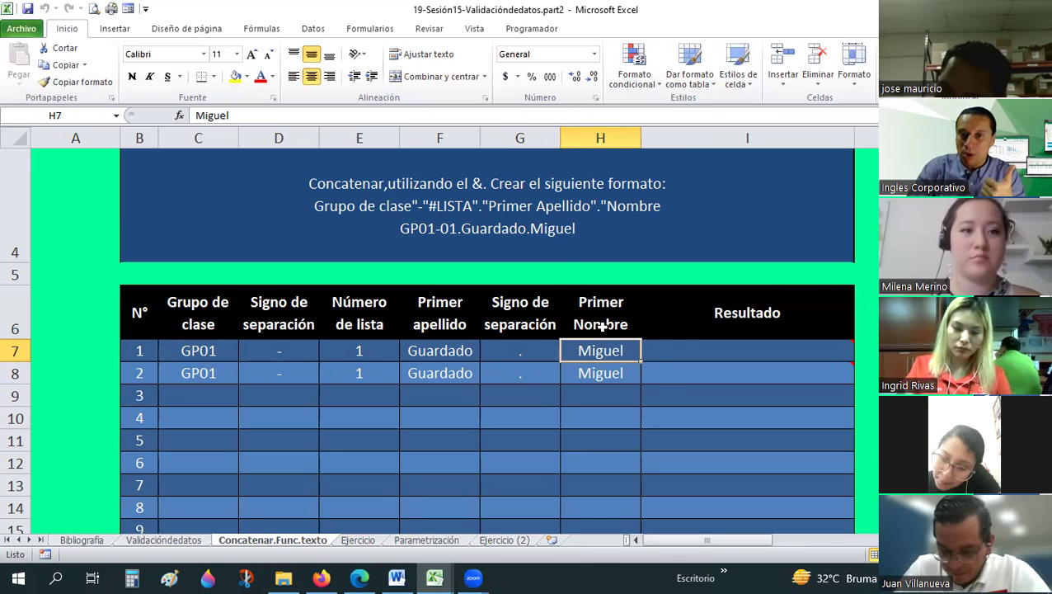
click(691, 354)
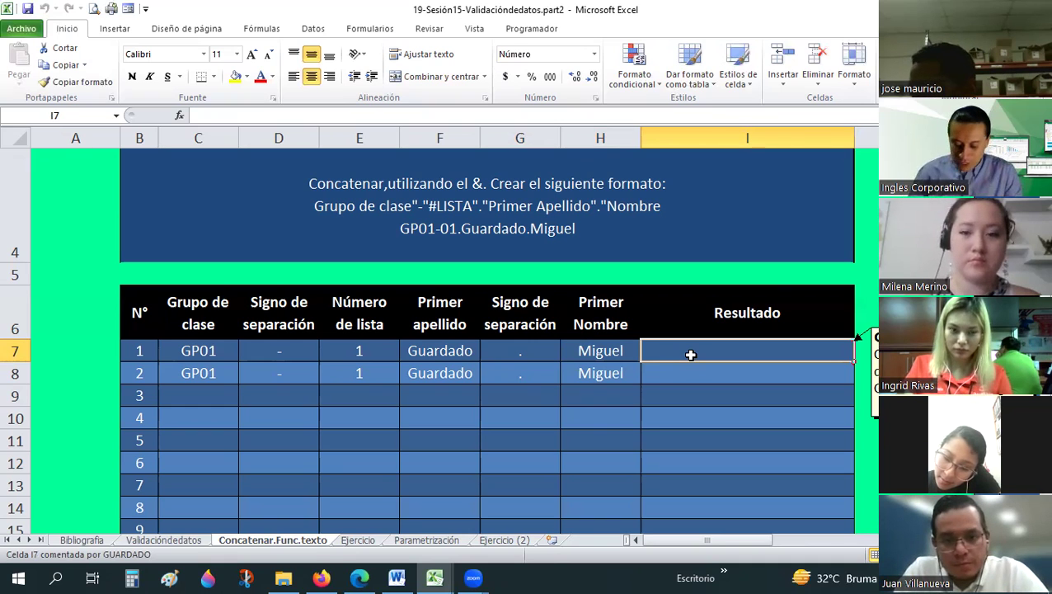
text(&)
key(Return)
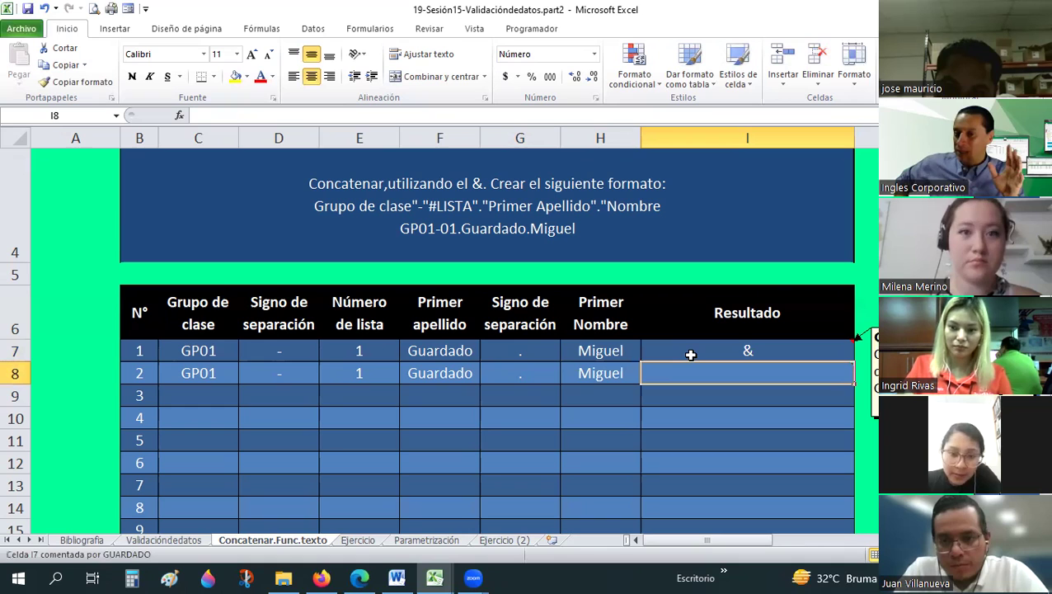
click(690, 355)
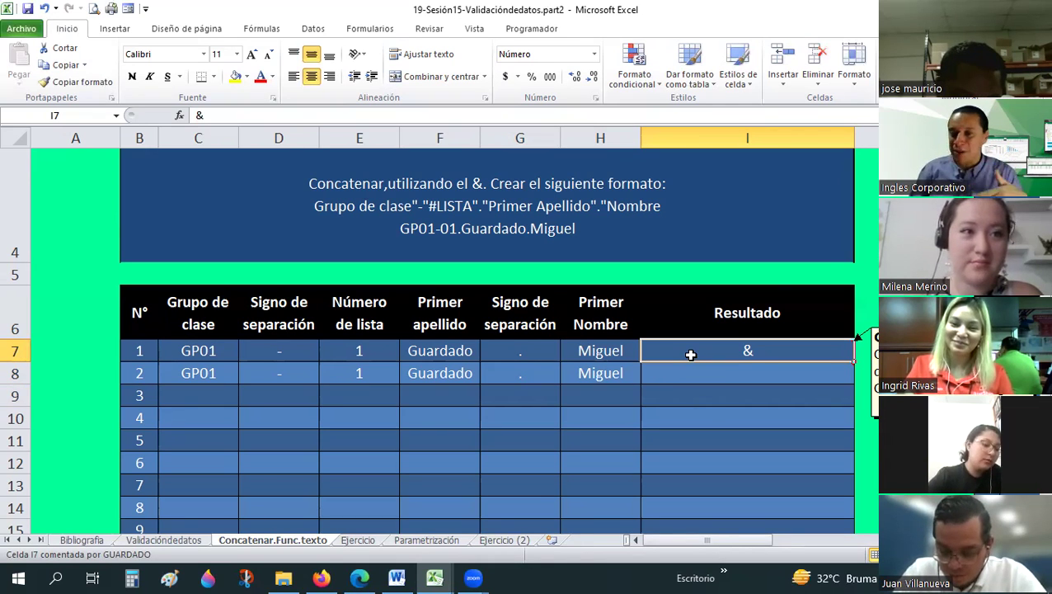
key(BackSpace)
key(Right)
key(Right)
key(Right)
key(Right)
key(Right)
key(Right)
key(Right)
key(Right)
key(Right)
key(Right)
key(Down)
Step: Move through the Resultado cells S7–S8, then across row 8 toward the TEXTO-function table
key(Left)
key(Left)
key(Left)
key(Left)
key(Left)
key(Left)
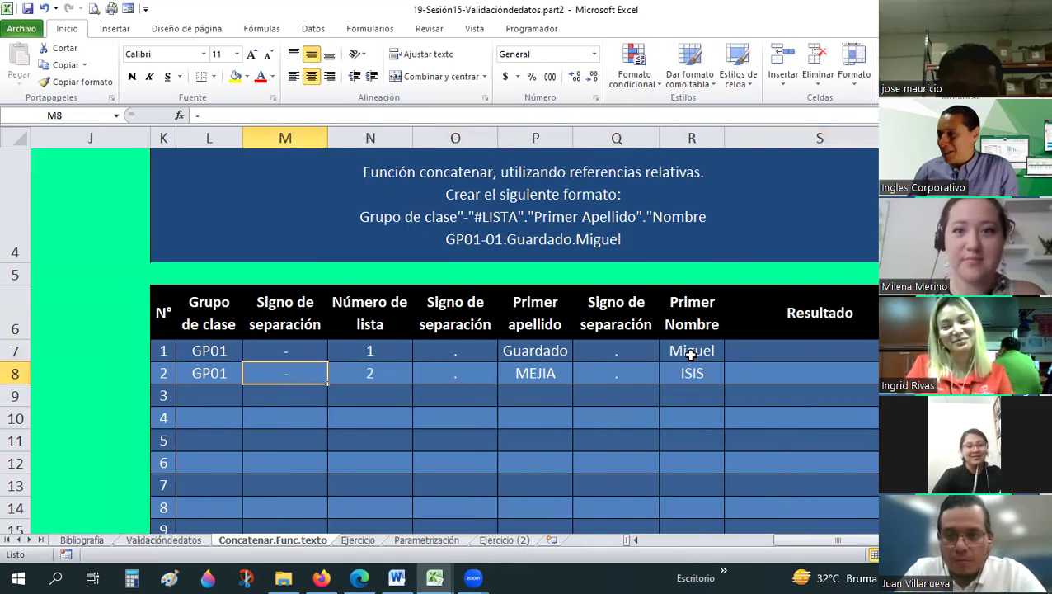
key(Home)
key(Right)
key(Right)
key(Right)
key(Right)
key(Right)
key(Right)
key(Right)
key(Right)
key(Right)
key(Right)
key(Right)
key(Right)
key(Right)
key(Right)
key(Right)
key(Right)
key(Left)
key(Left)
key(Right)
key(Right)
key(Right)
key(Up)
key(Down)
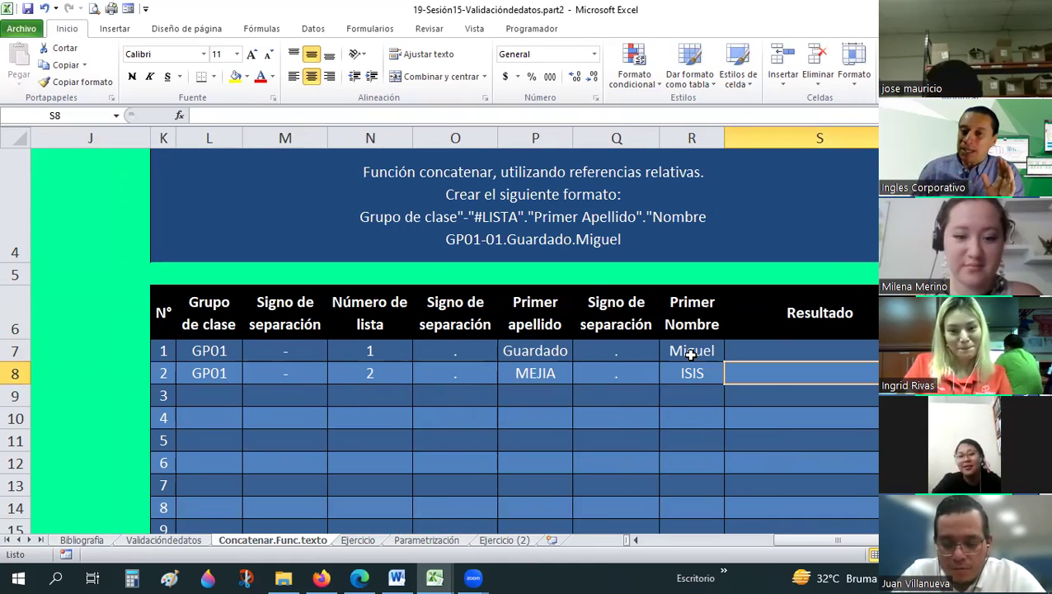
key(Up)
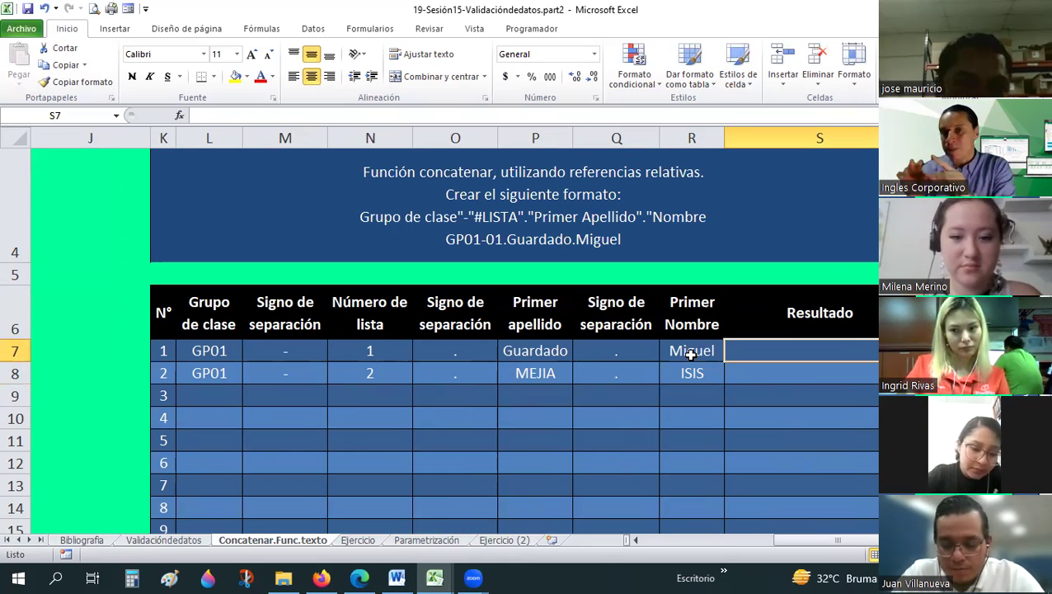
key(Down)
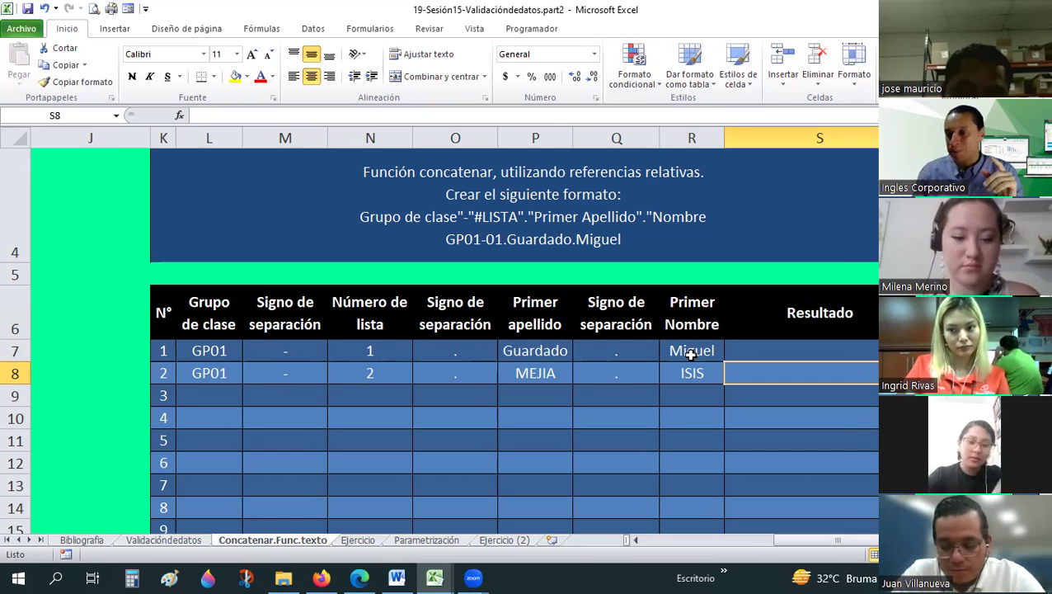
key(Right)
key(Right)
key(Right)
Step: Navigate from the TEXTO table back to the & table's first Resultado cell I7
key(Right)
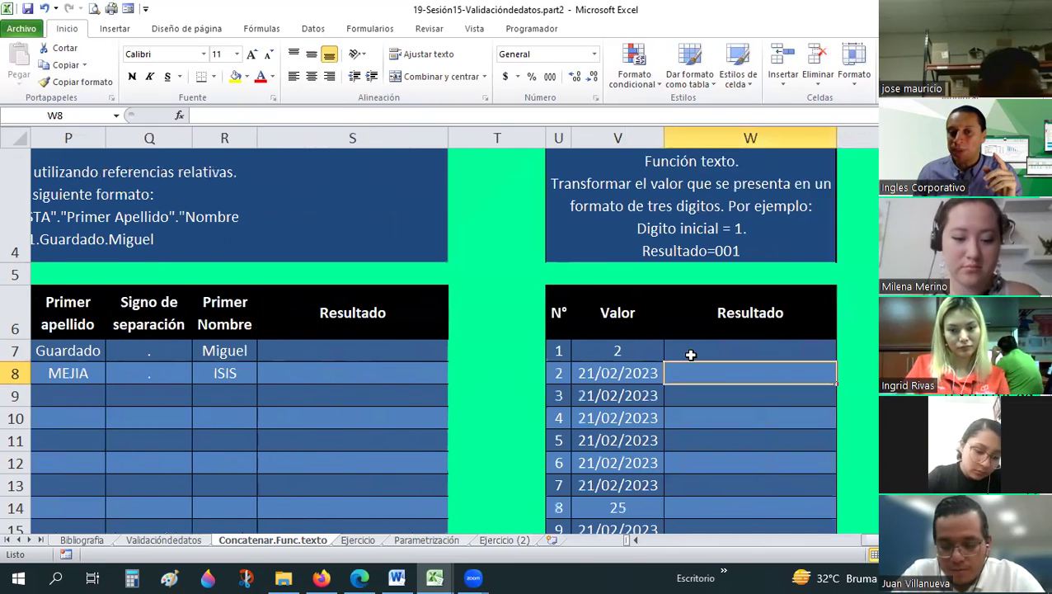
key(Left)
key(Left)
key(Right)
key(Right)
key(Up)
key(Up)
key(Left)
key(Left)
key(Left)
key(Left)
key(Left)
key(Left)
key(Left)
key(Right)
key(Right)
key(Right)
key(Right)
key(Right)
key(Right)
key(Right)
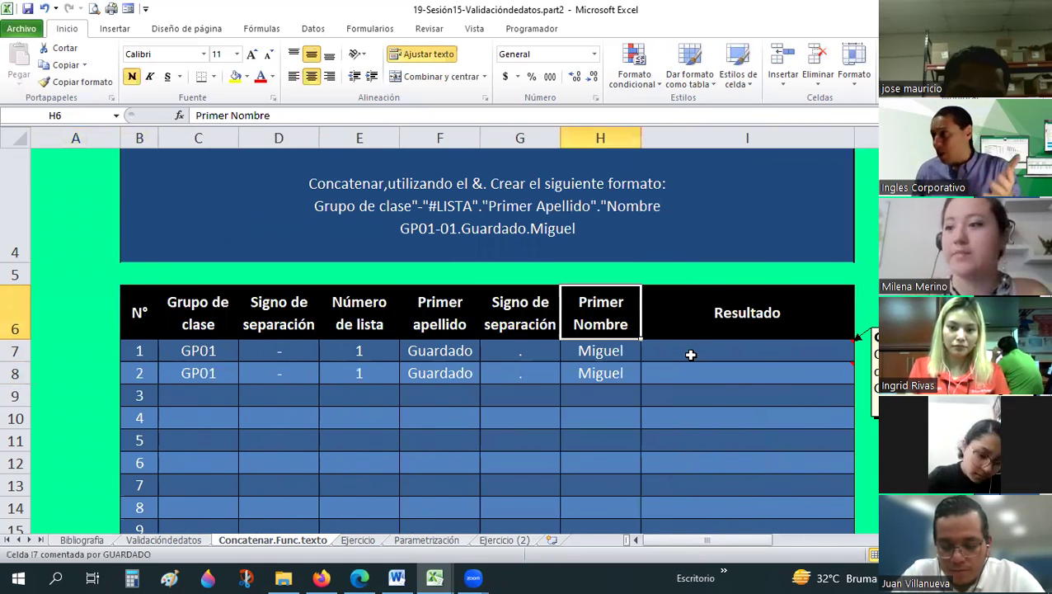
key(Right)
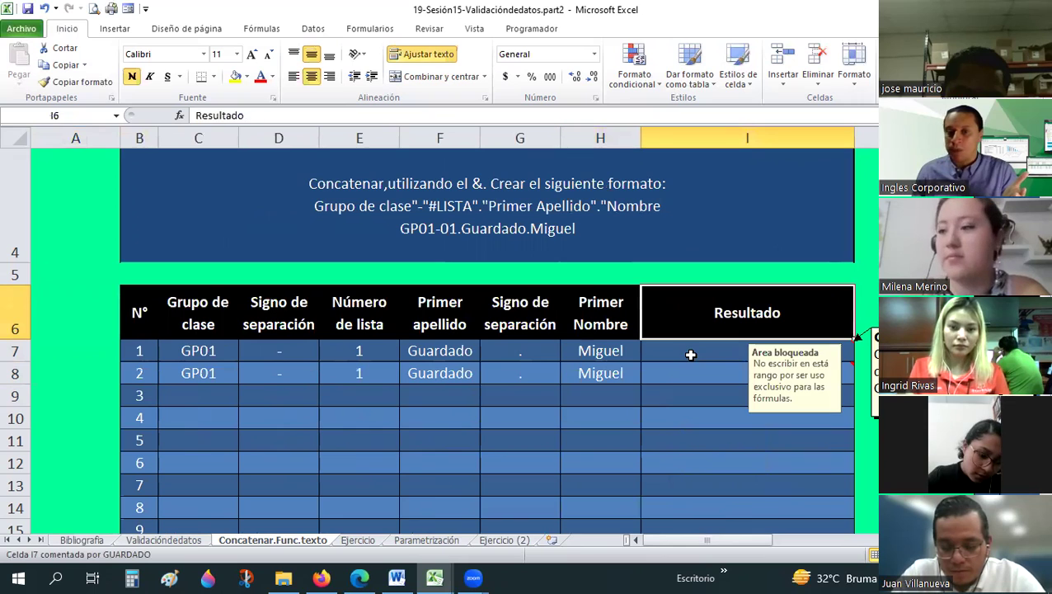
key(Down)
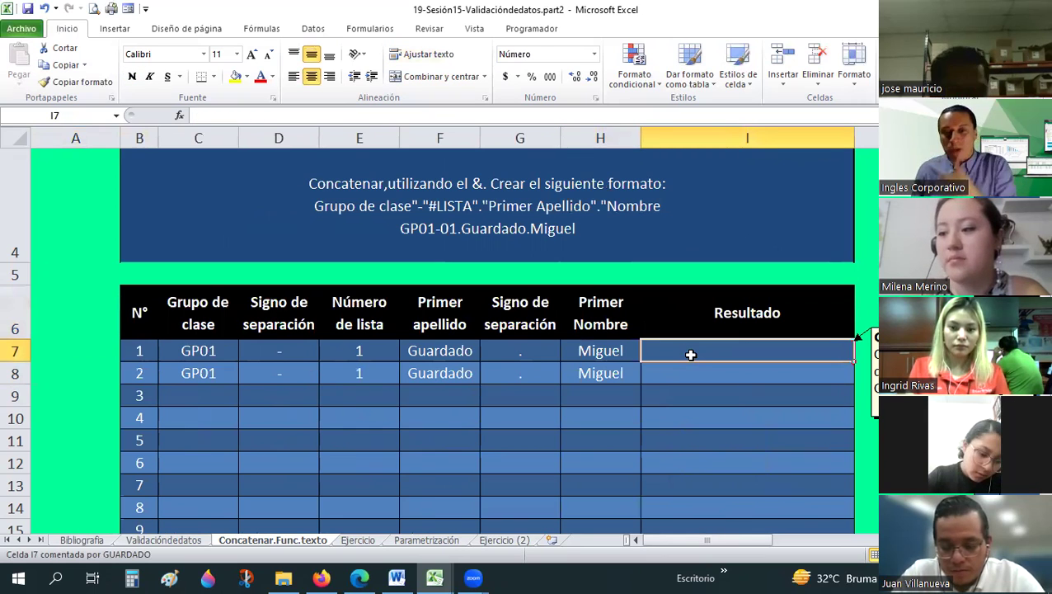
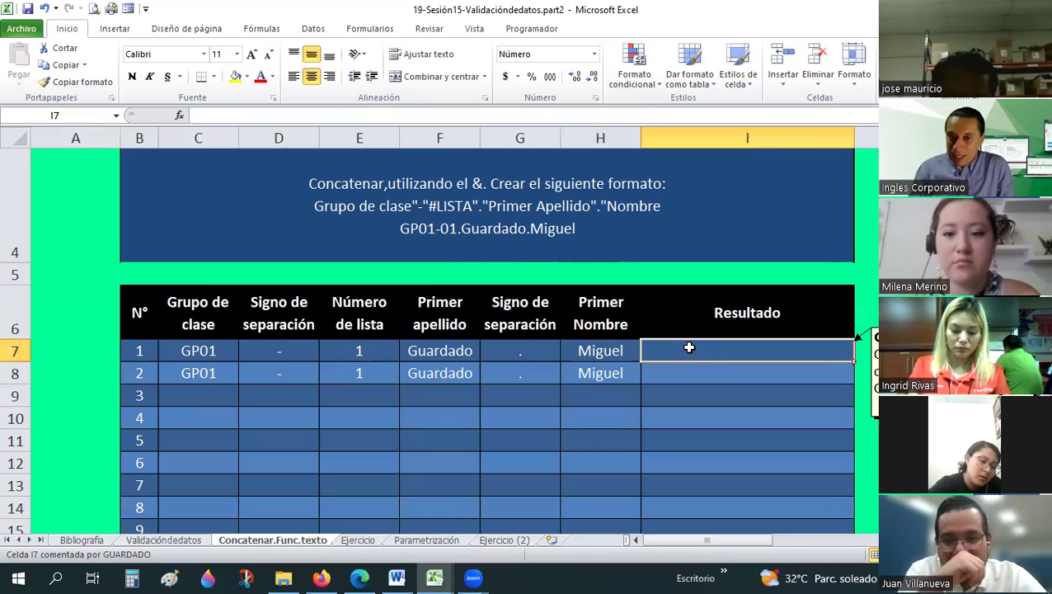
text(=)
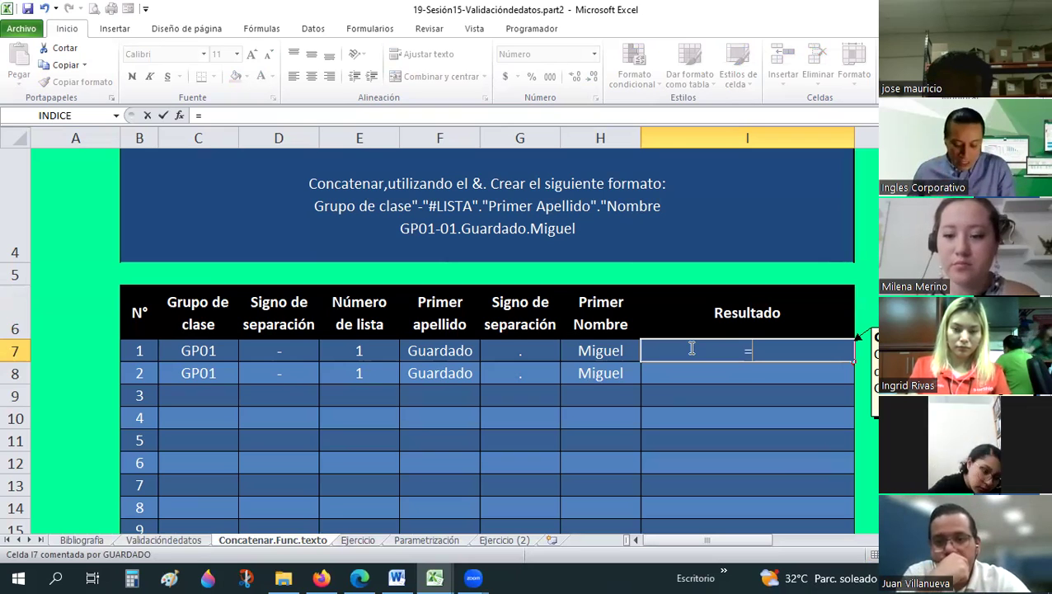
text(")
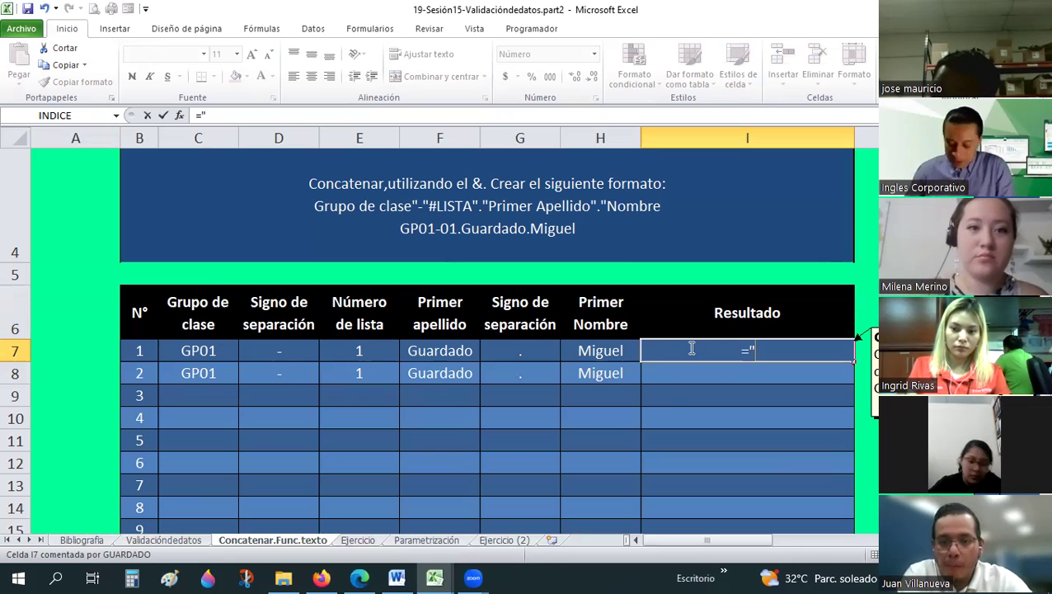
text(GP)
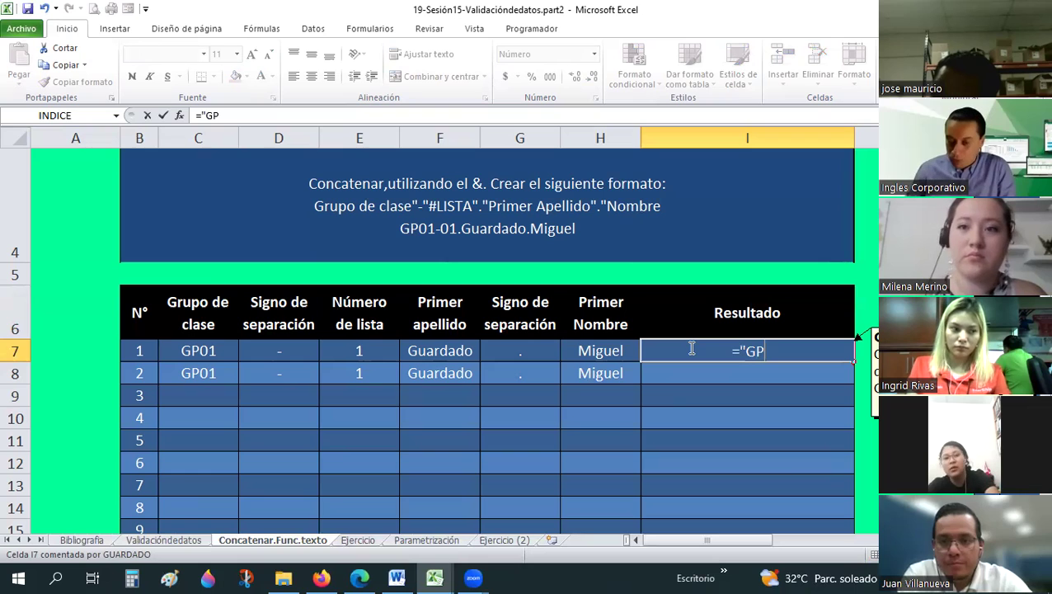
text(01")
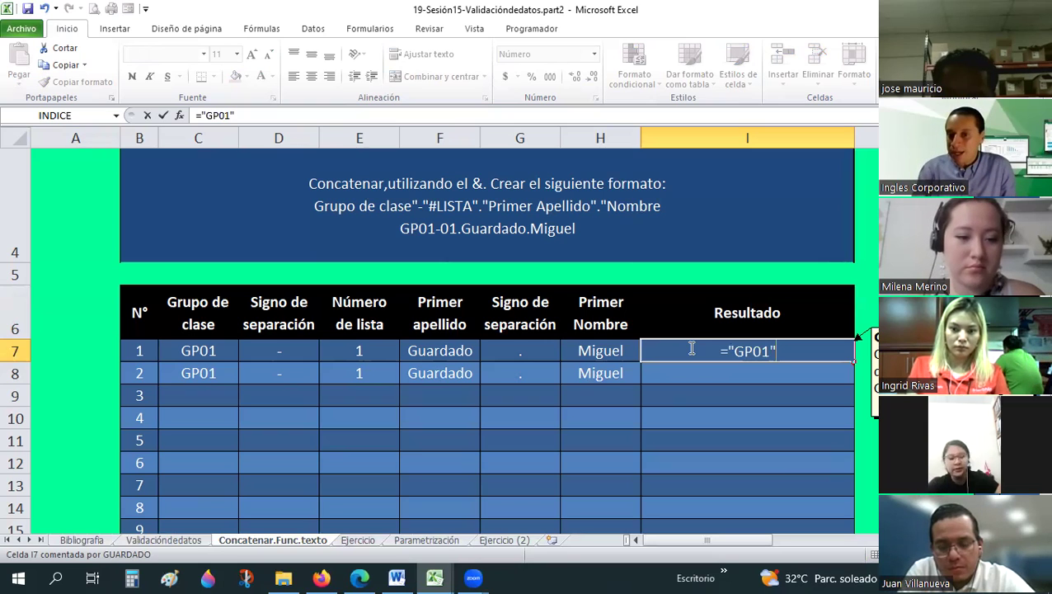
text(&)
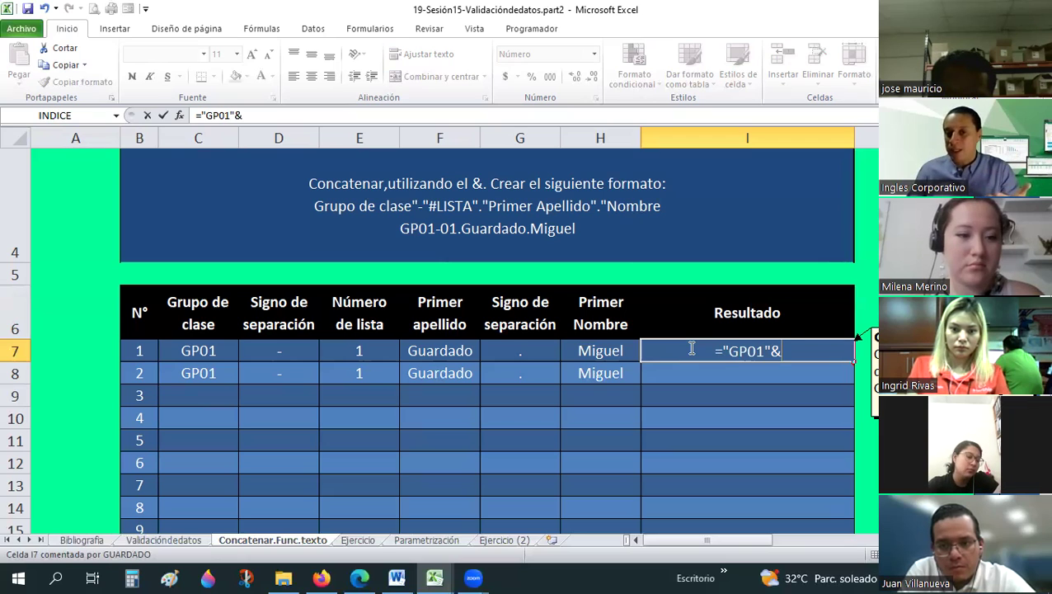
text(")
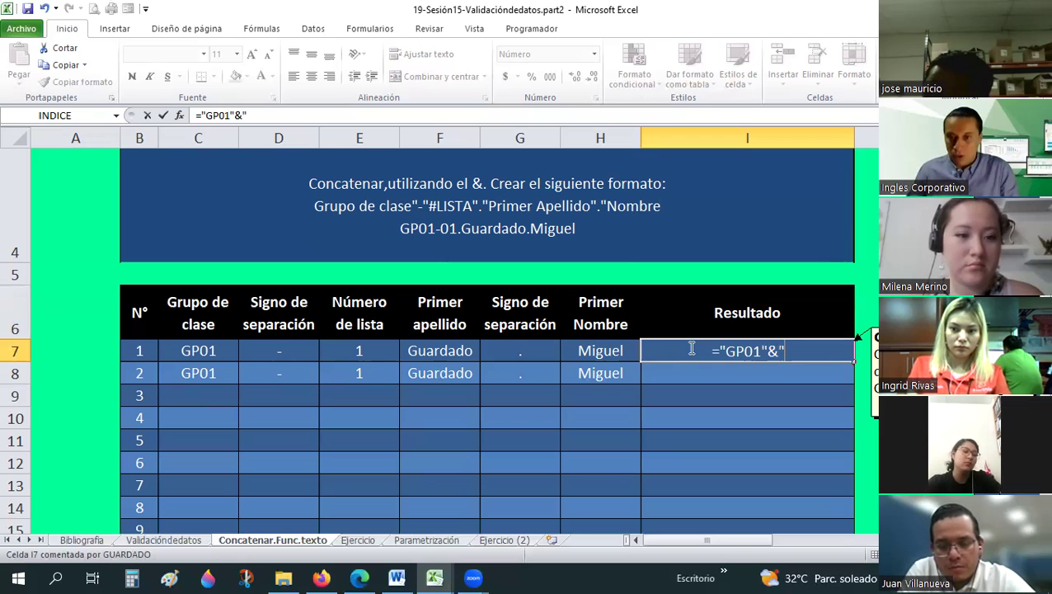
text(-)
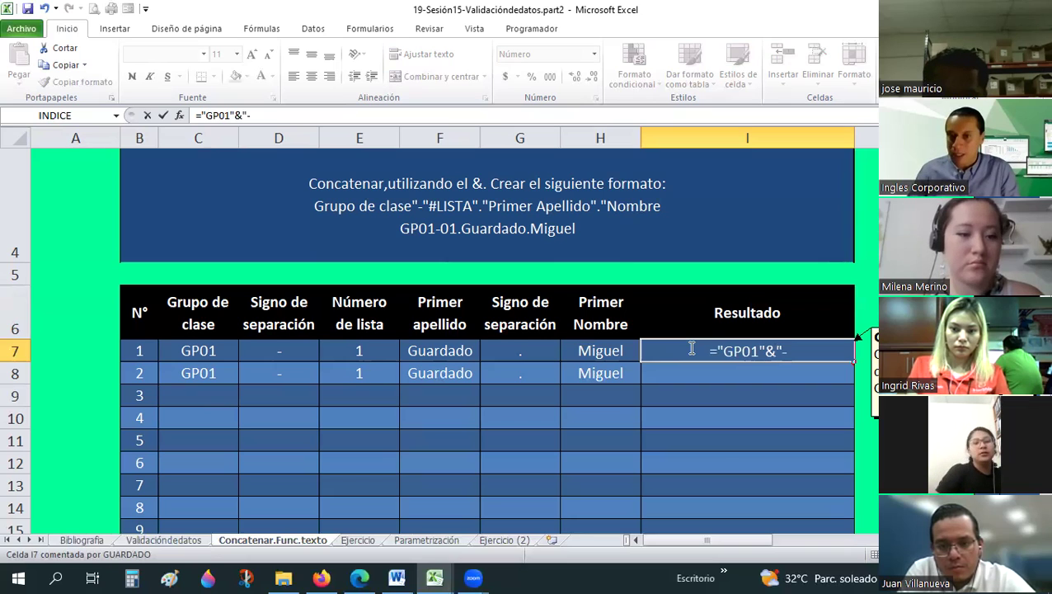
text(")
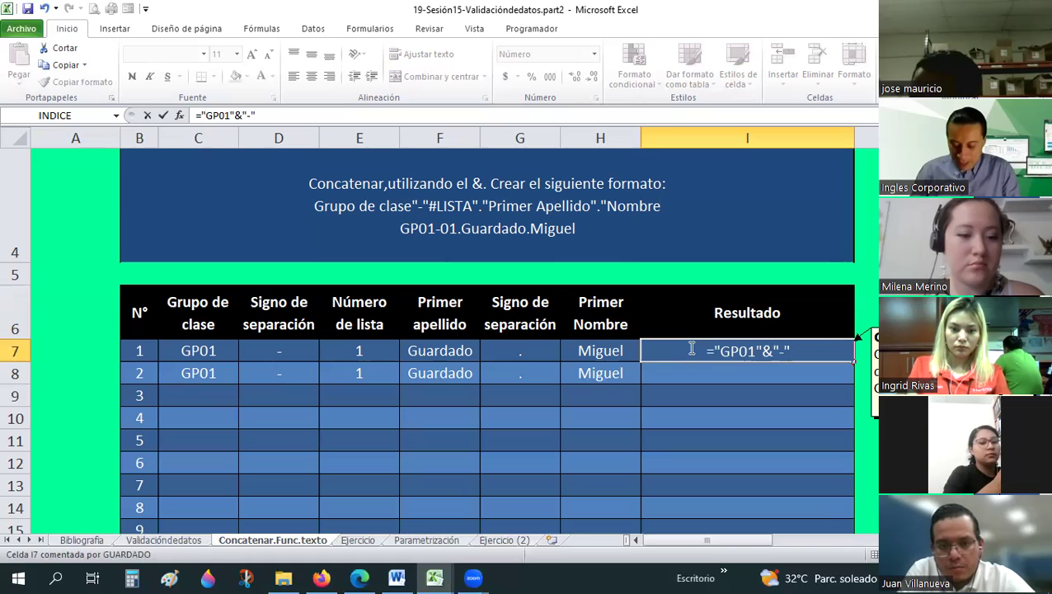
text(&)
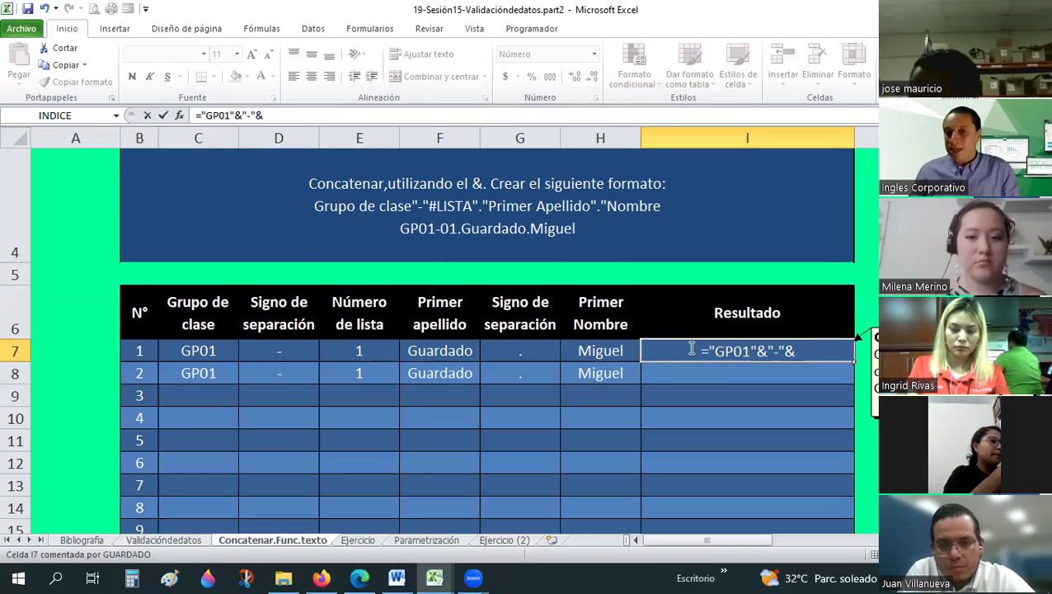
text(")
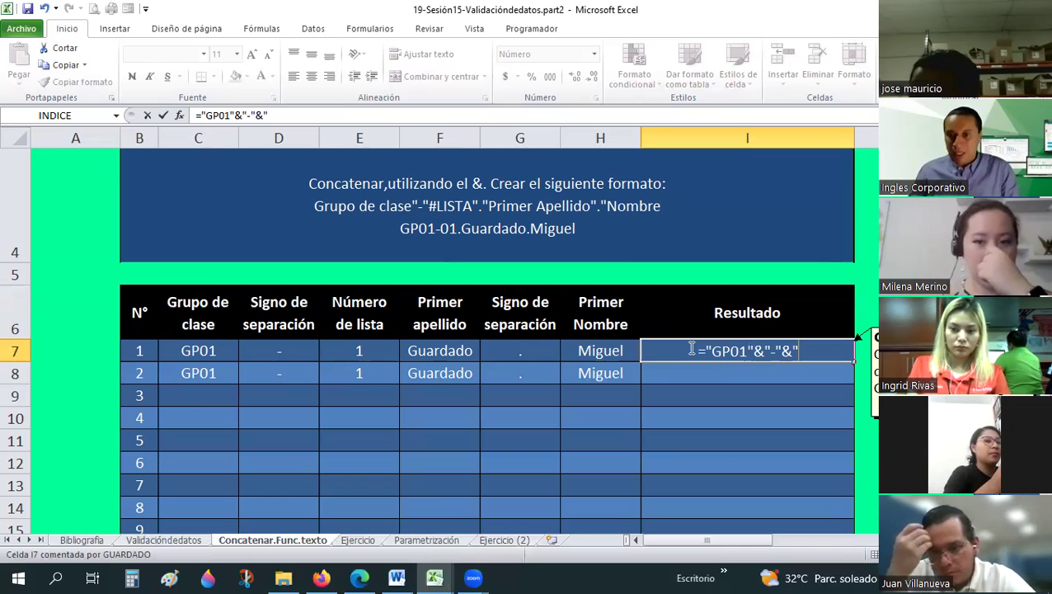
text(01")
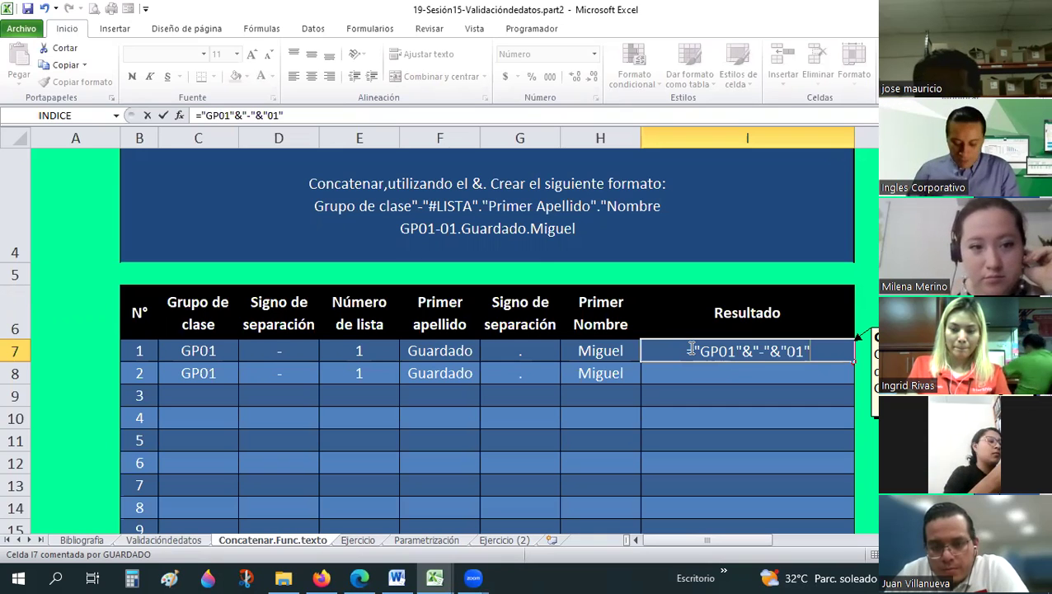
text(&)
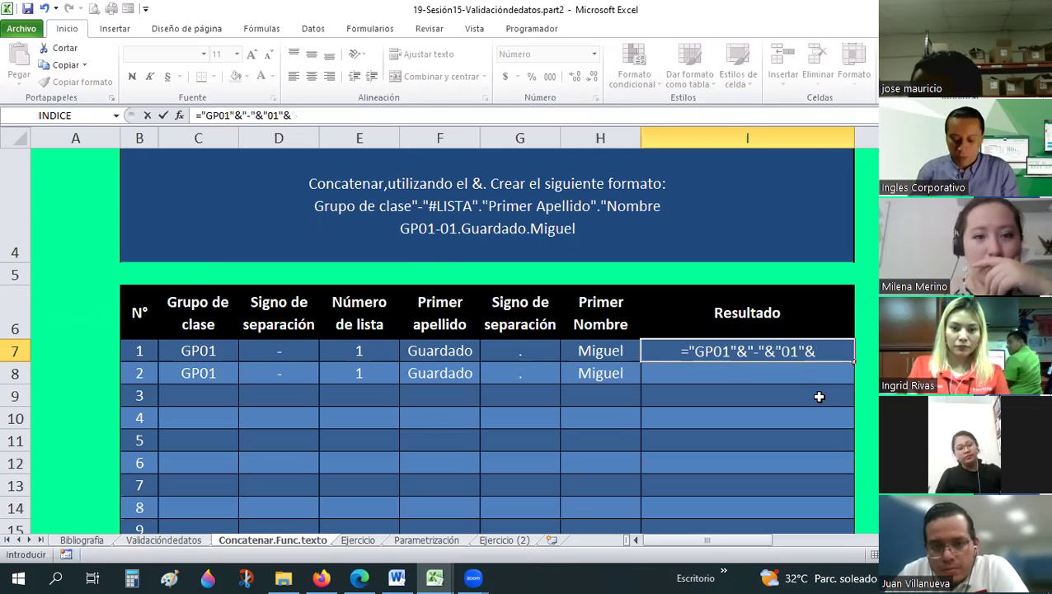
text(".")
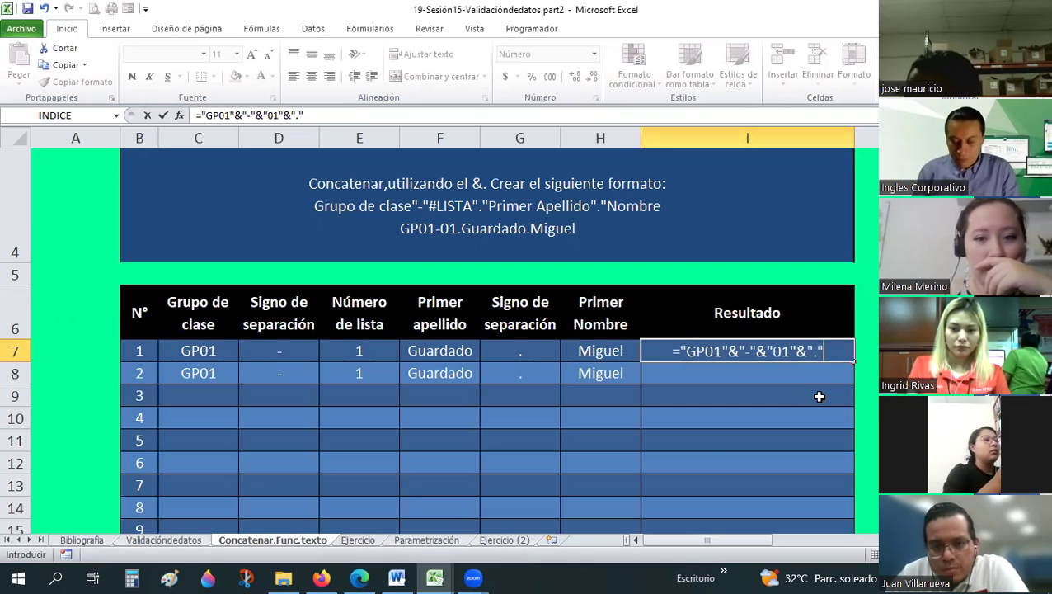
text(&)
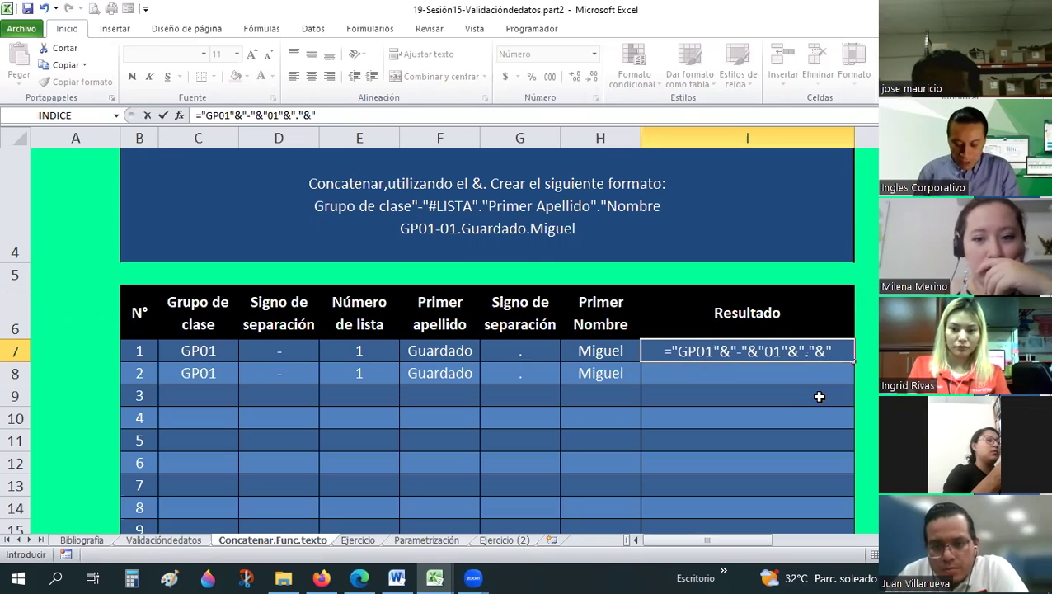
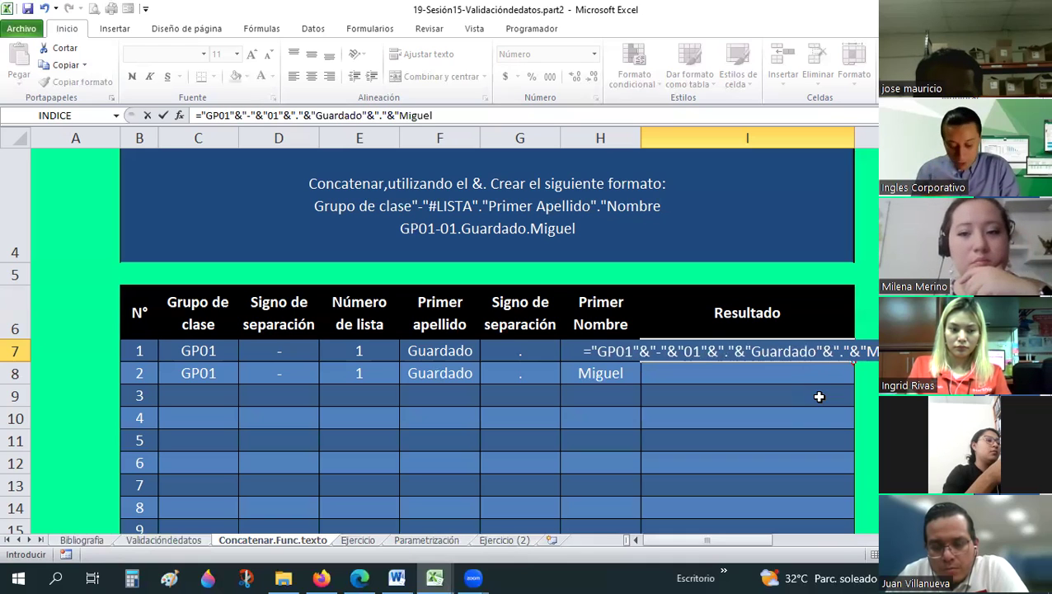
text(")
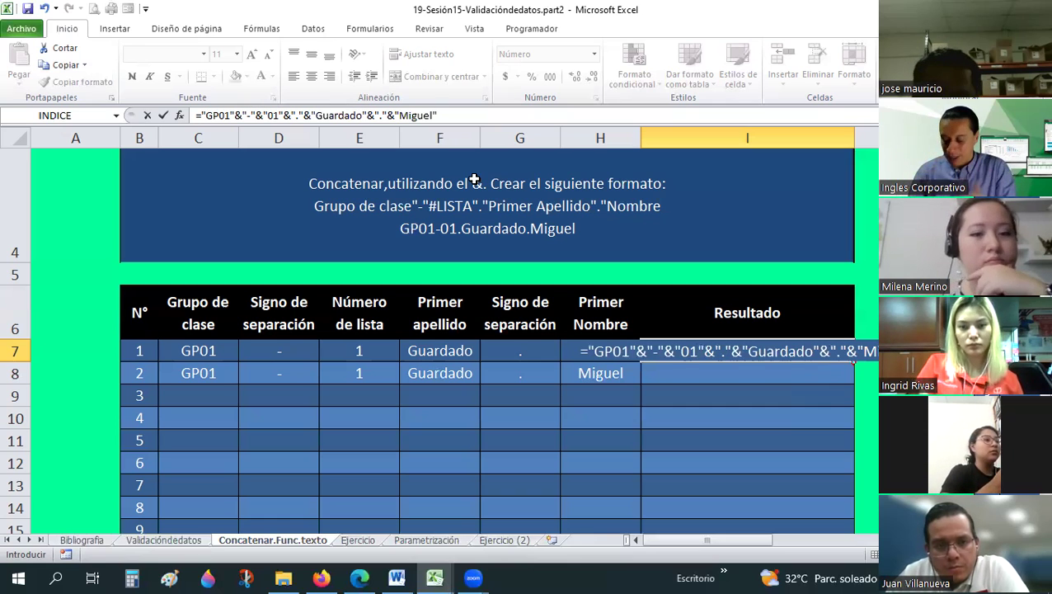
key(Return)
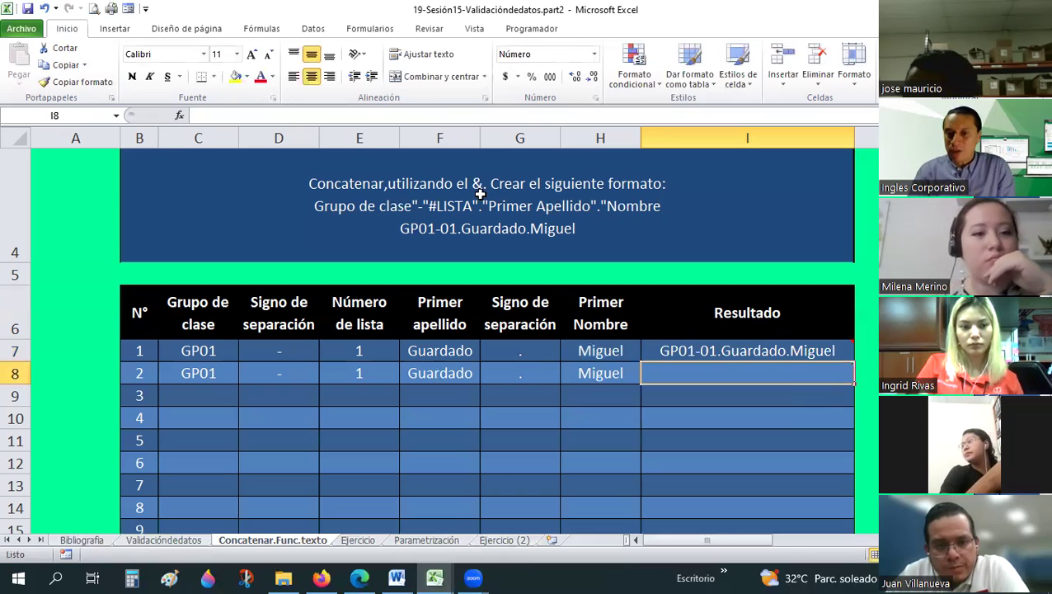
Step: Insert a blank column before Primer apellido and copy the Signo de separación cells into new column F
key(Up)
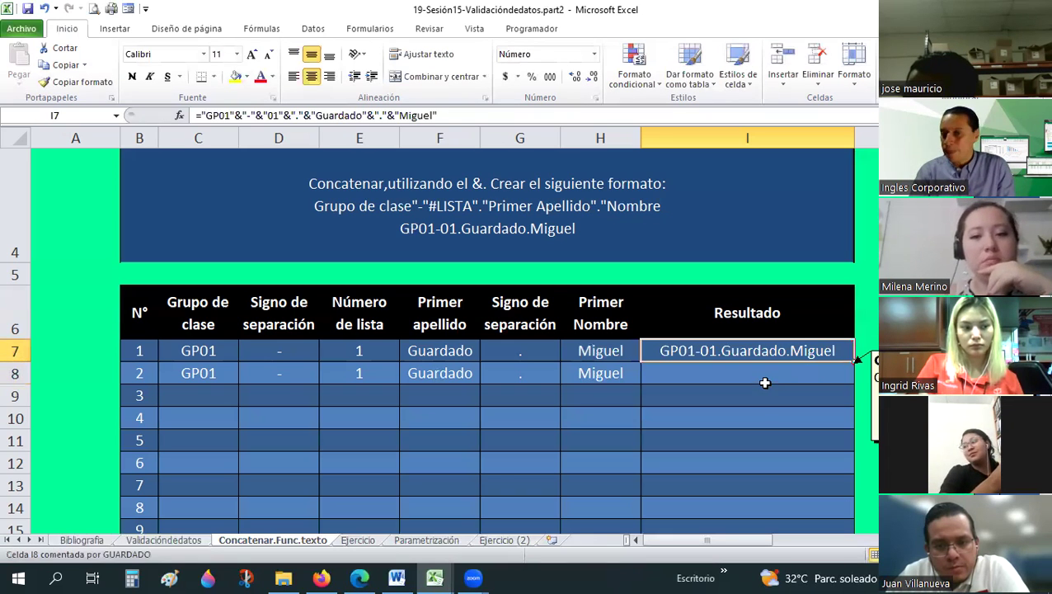
scroll(778, 316, up, 1)
scroll(775, 433, up, 1)
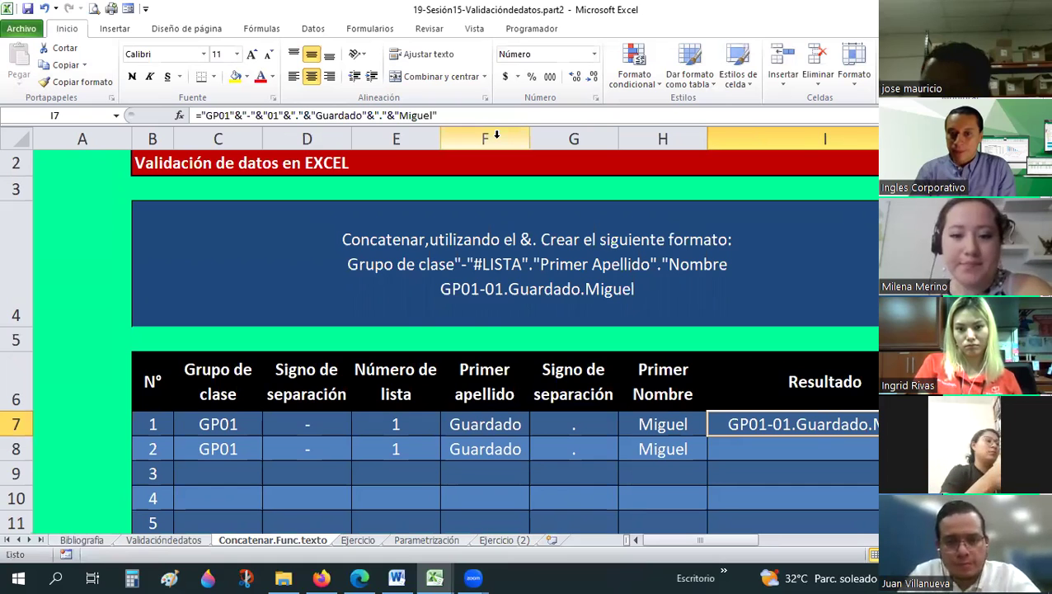
right_click(497, 137)
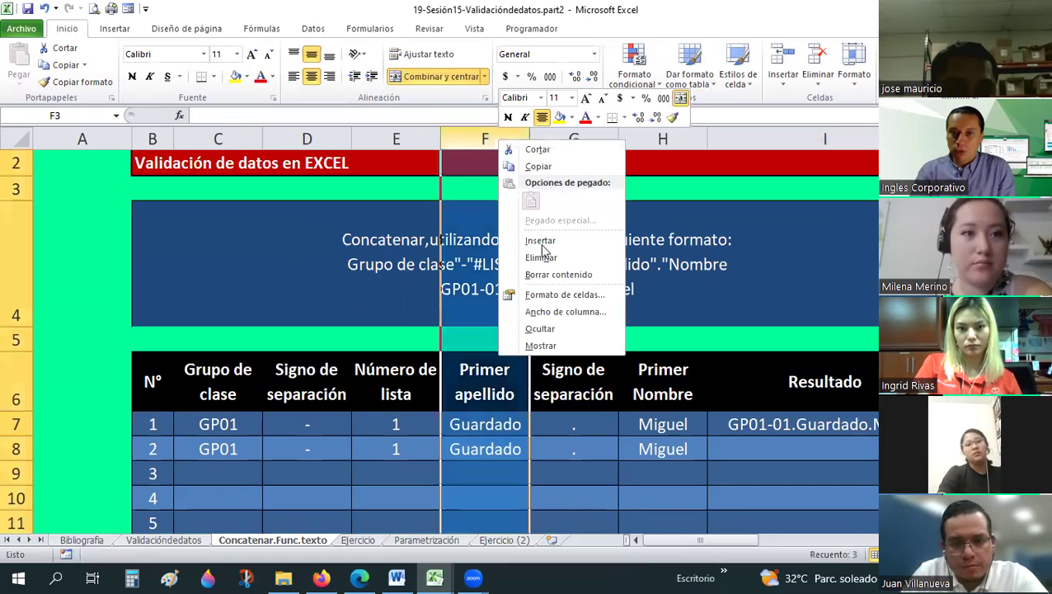
click(540, 240)
drag(681, 383, 678, 452)
key(ctrl+c)
click(464, 392)
key(ctrl+v)
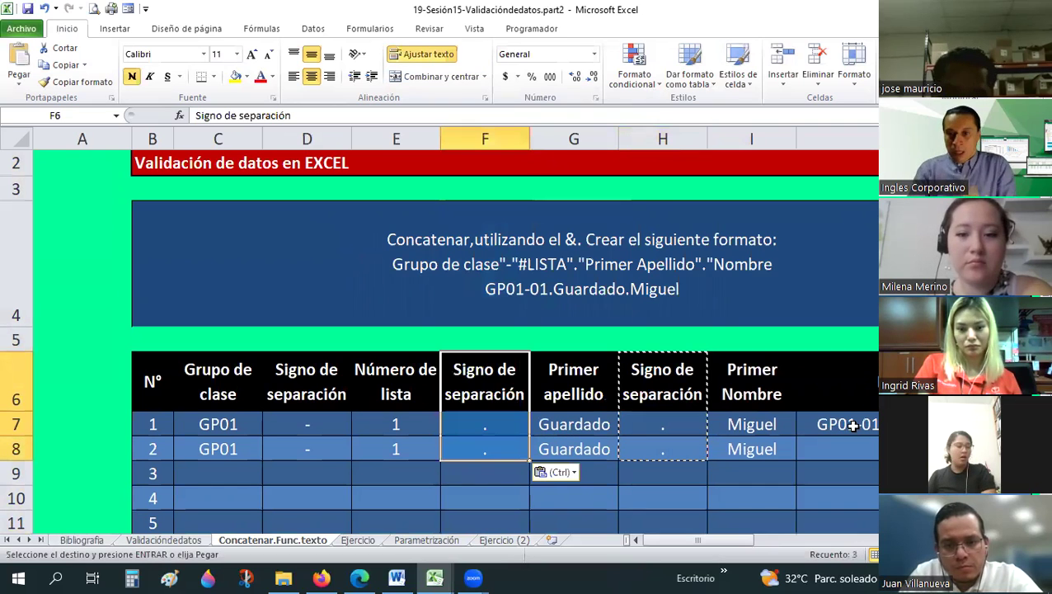
drag(790, 545, 821, 540)
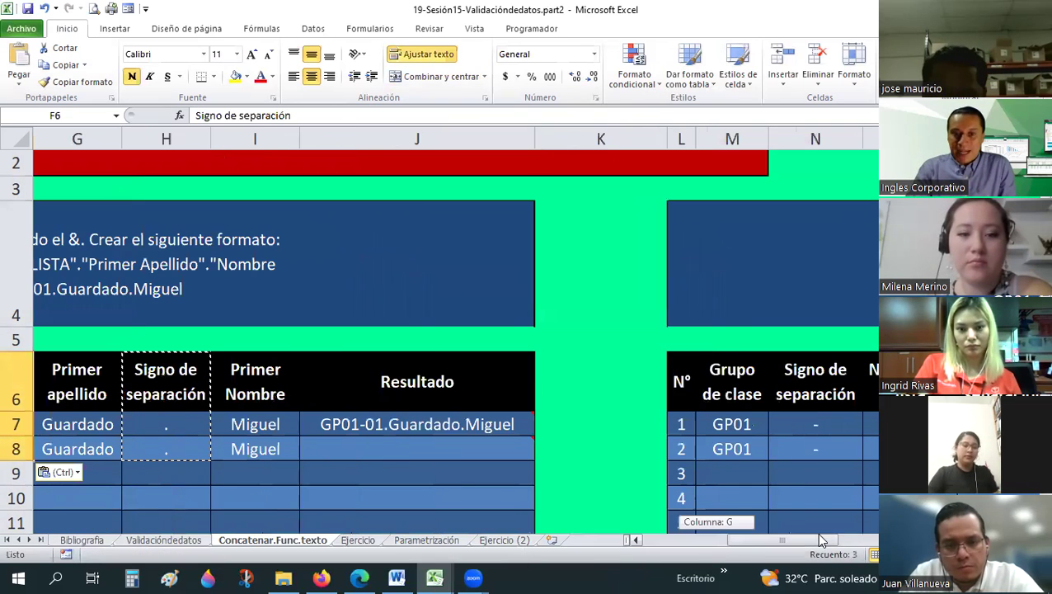
Step: Check the Resultado formula in J7, then move along row 8 and back to J8
scroll(462, 467, right, 1)
click(383, 419)
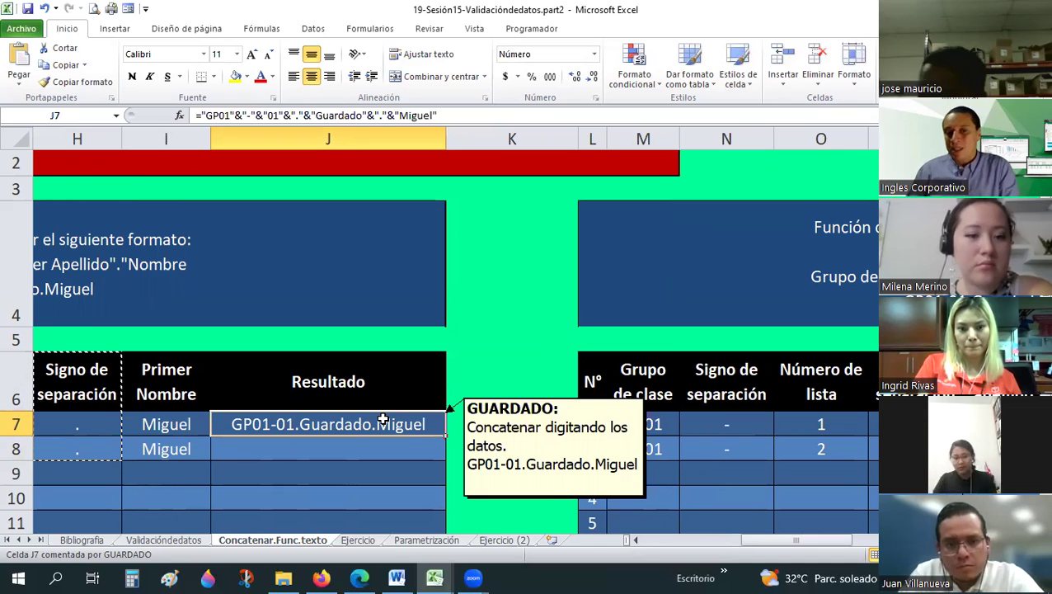
key(Down)
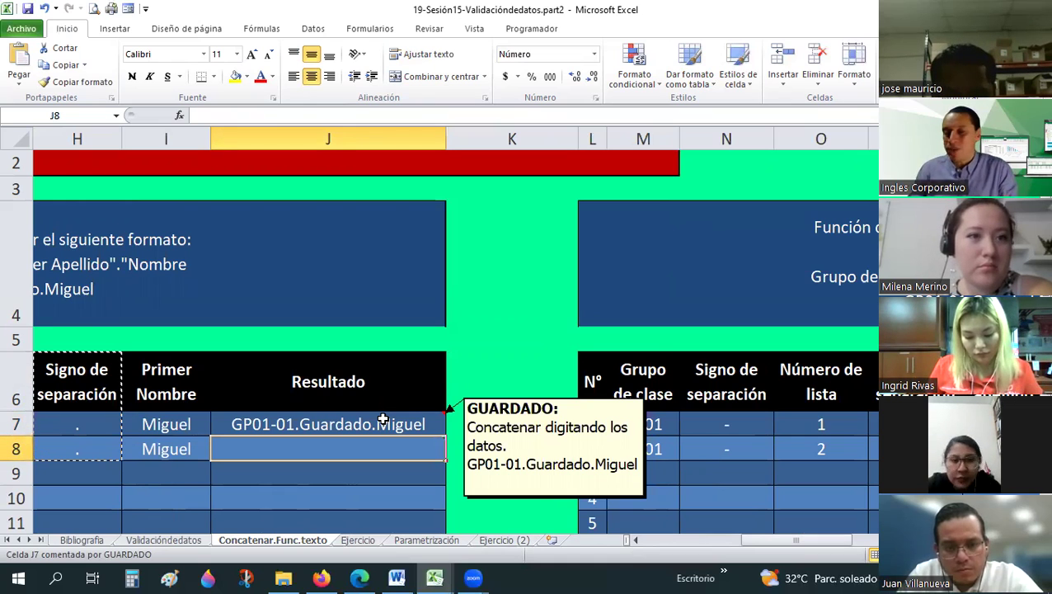
key(Left)
key(Left)
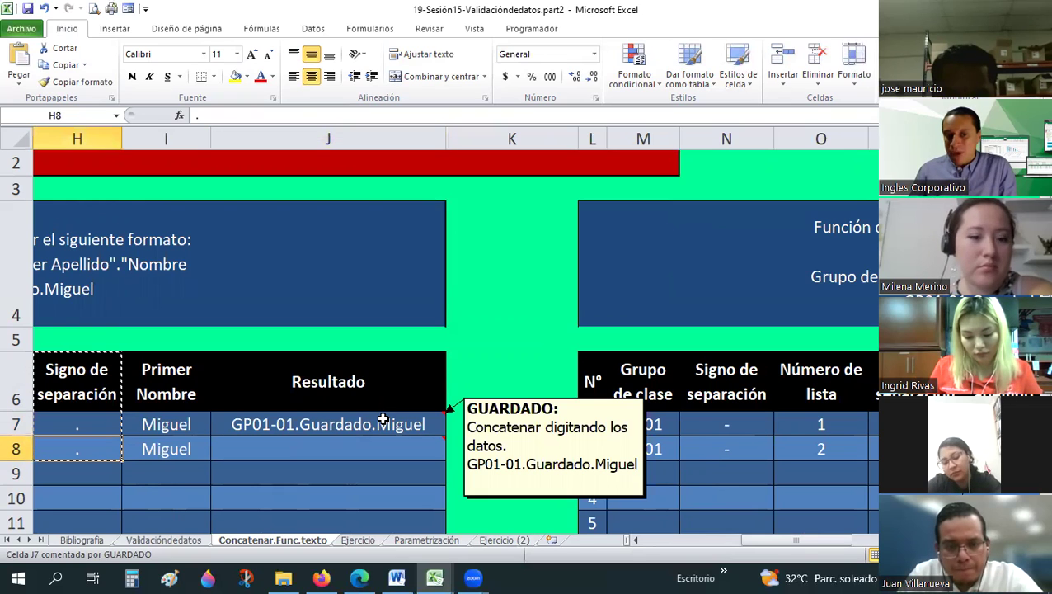
key(Left)
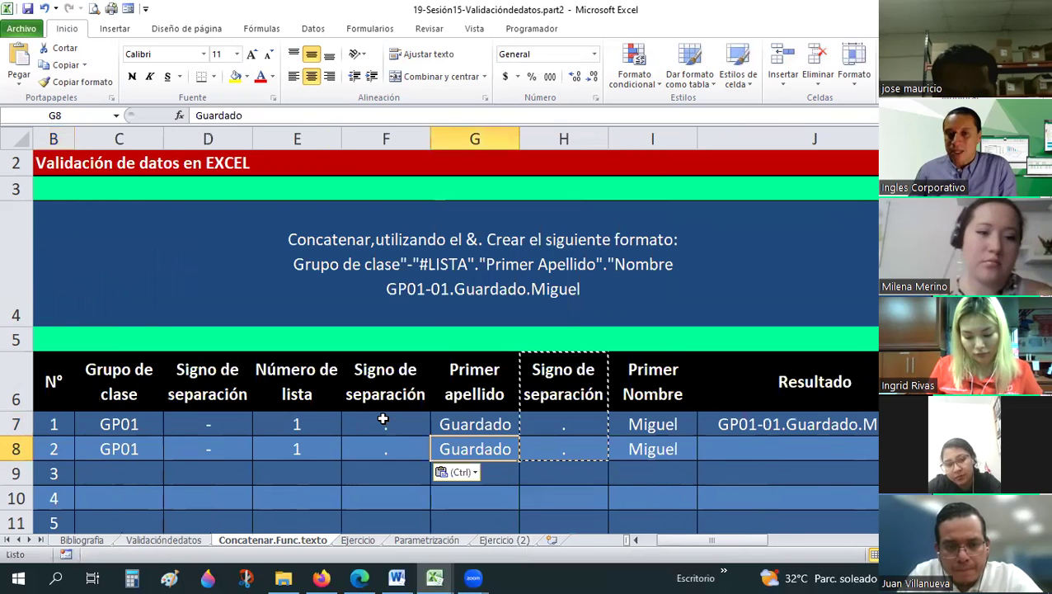
key(Right)
key(Right)
key(Right)
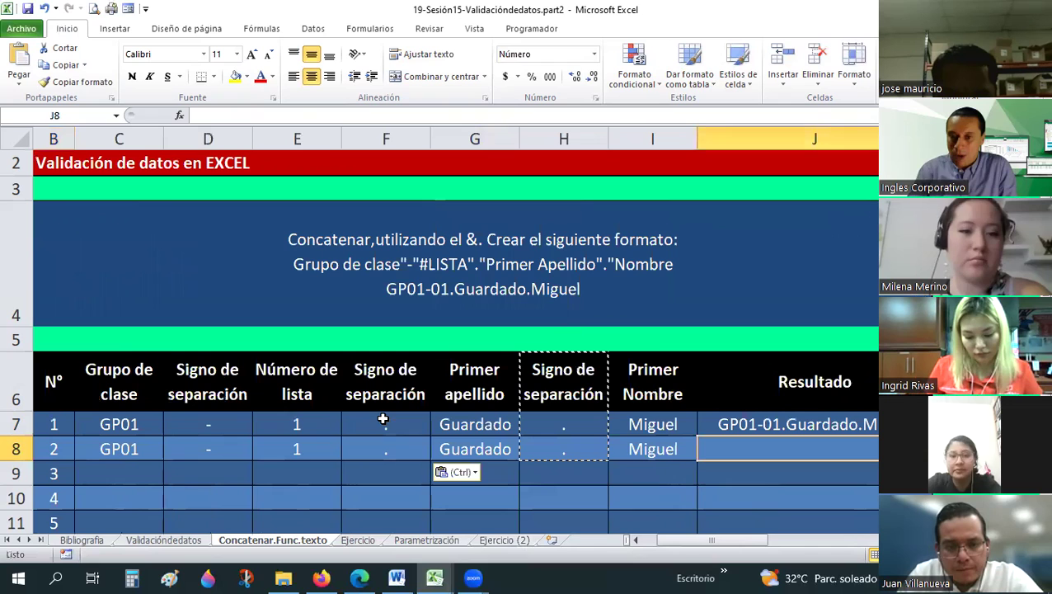
text(=)
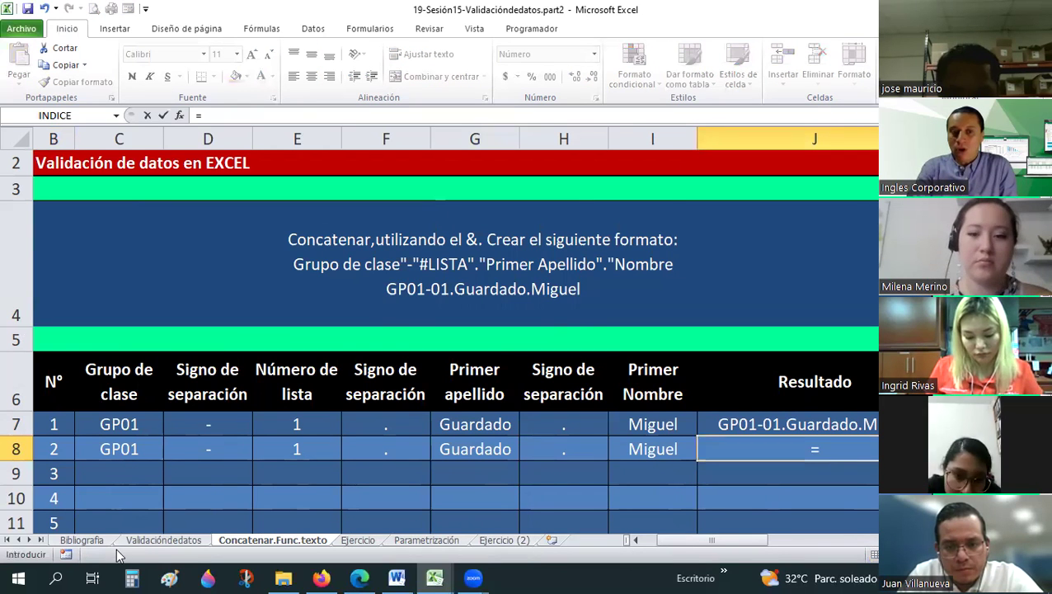
scroll(169, 425, down, 1)
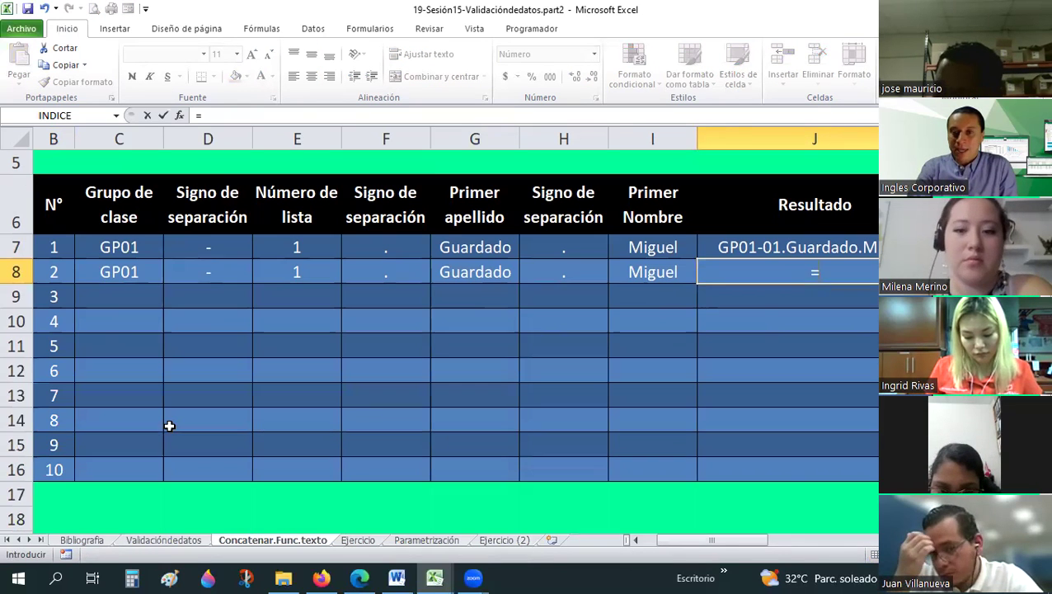
click(131, 272)
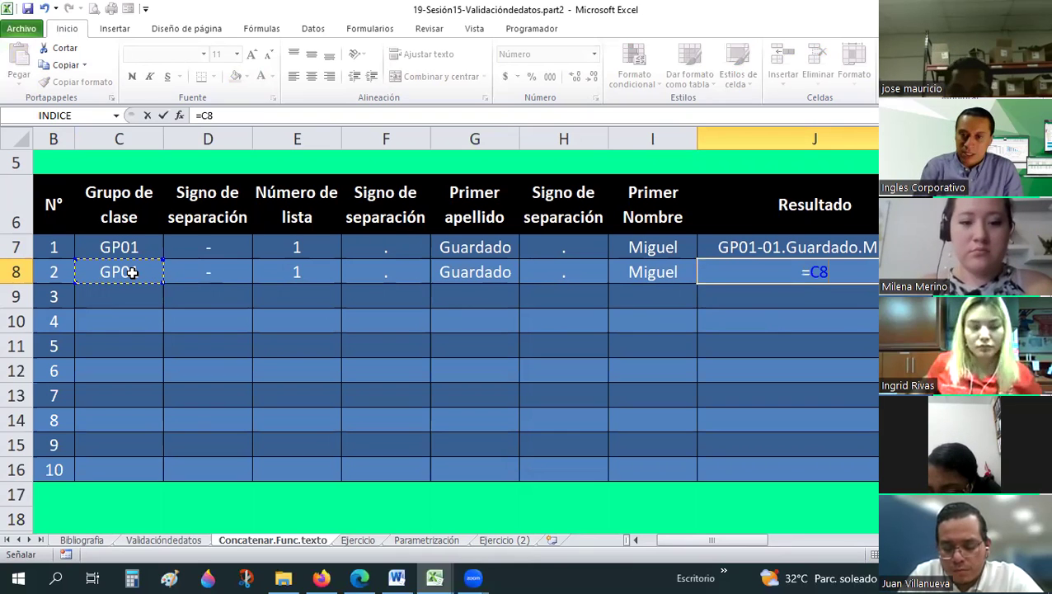
text(&)
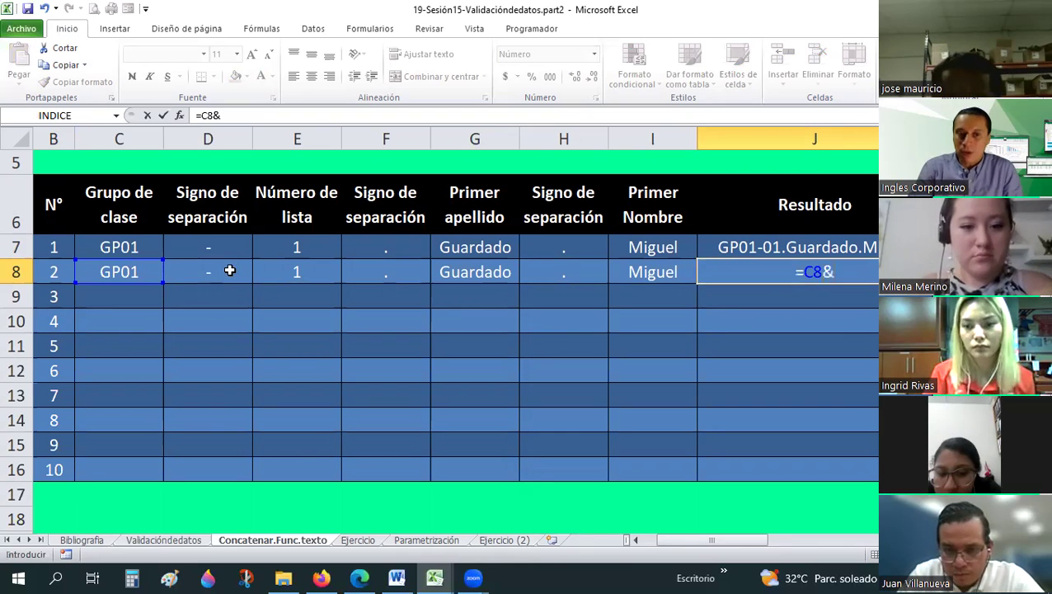
click(229, 270)
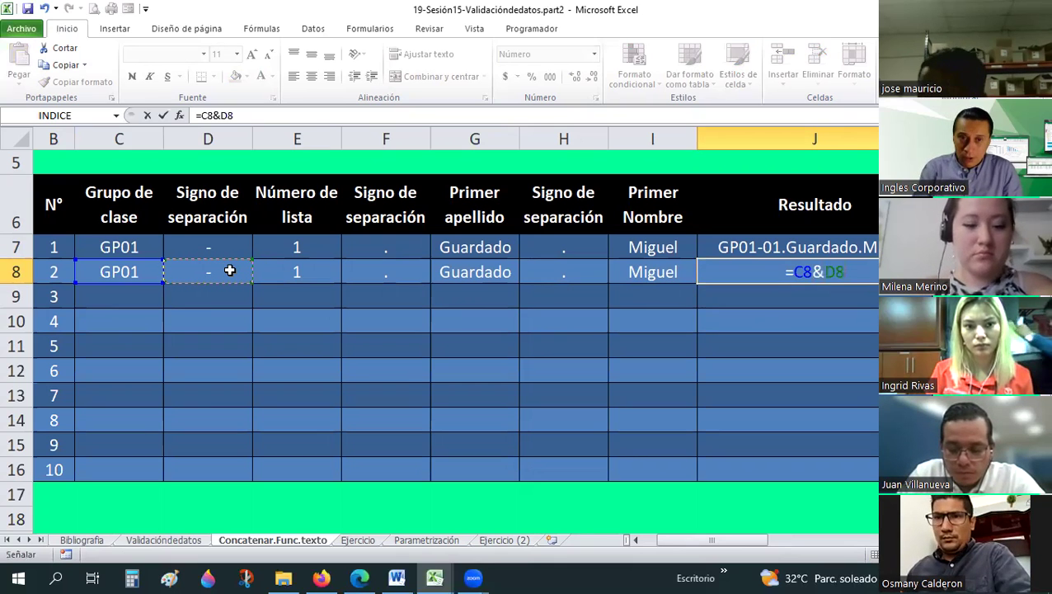
text(&)
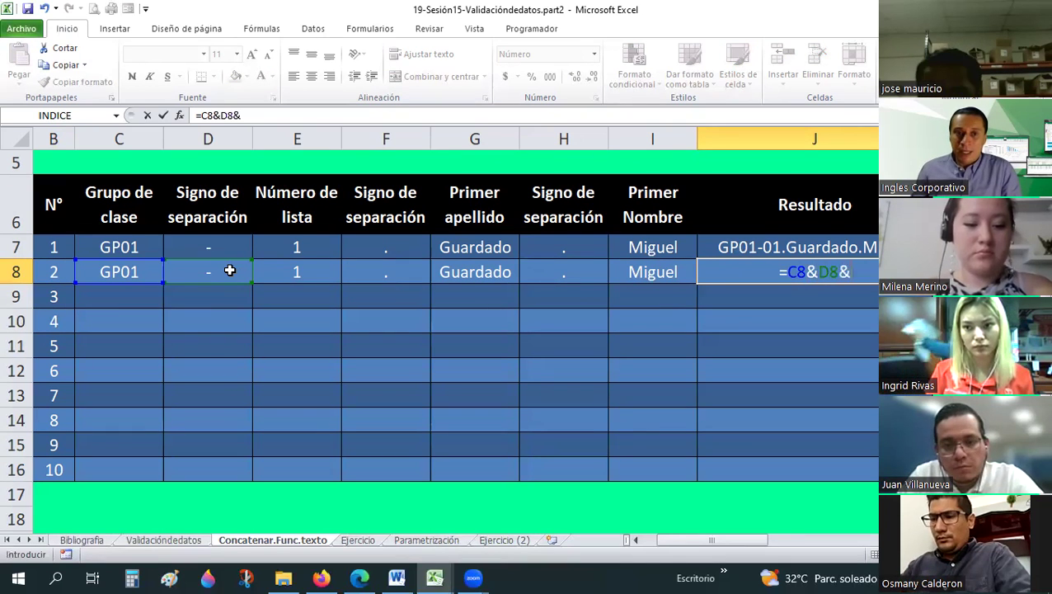
click(286, 269)
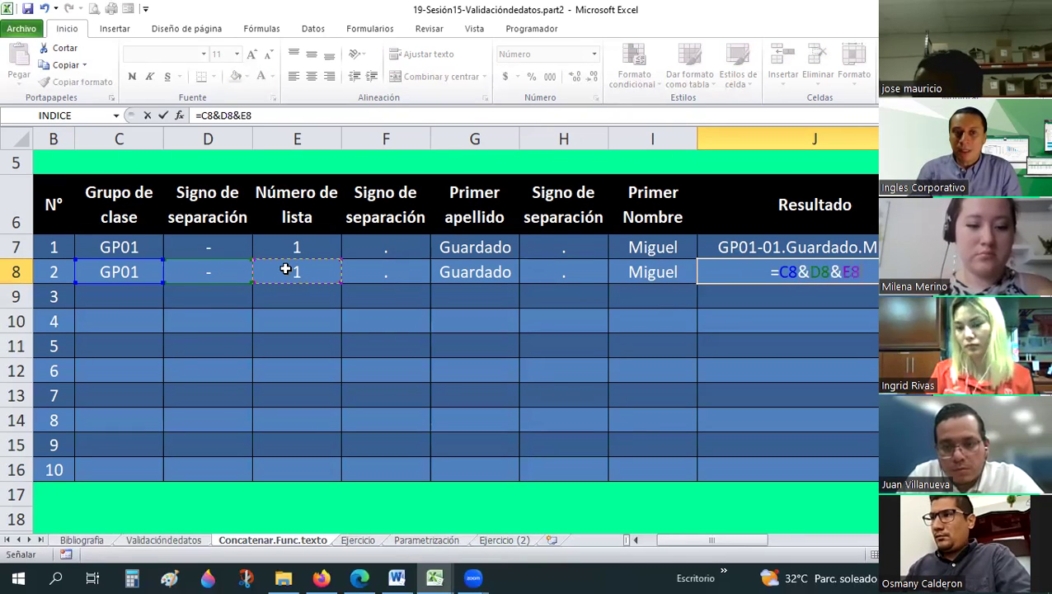
text(&)
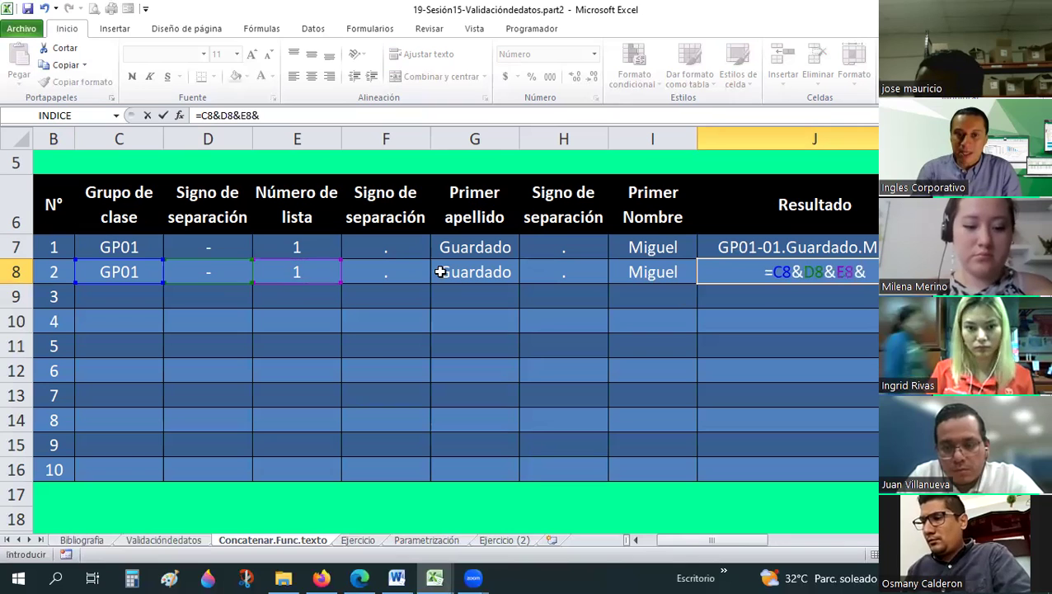
click(422, 267)
text(&)
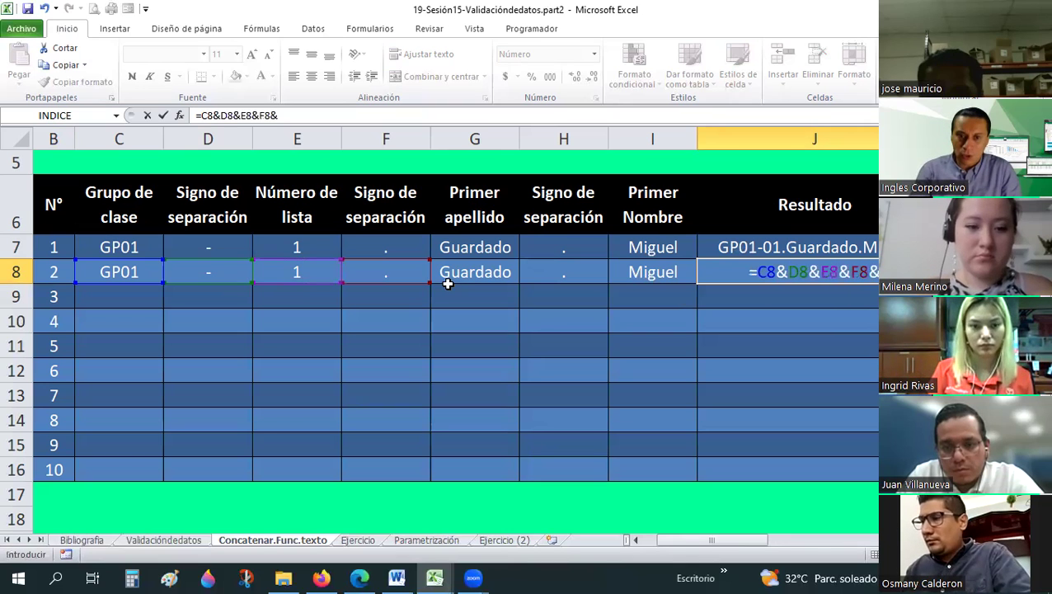
click(457, 276)
text(&)
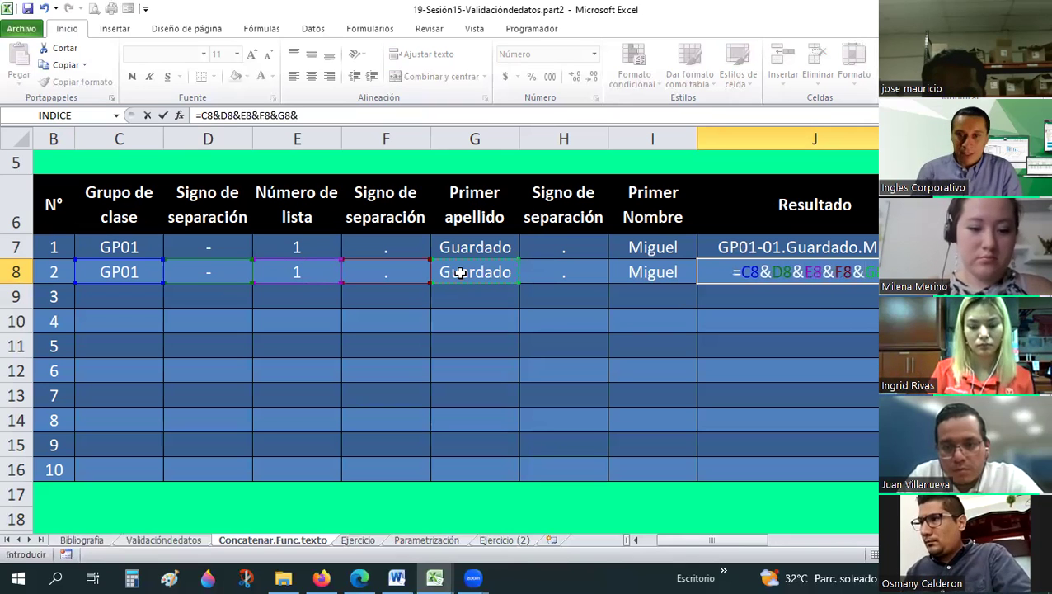
click(586, 273)
text(&)
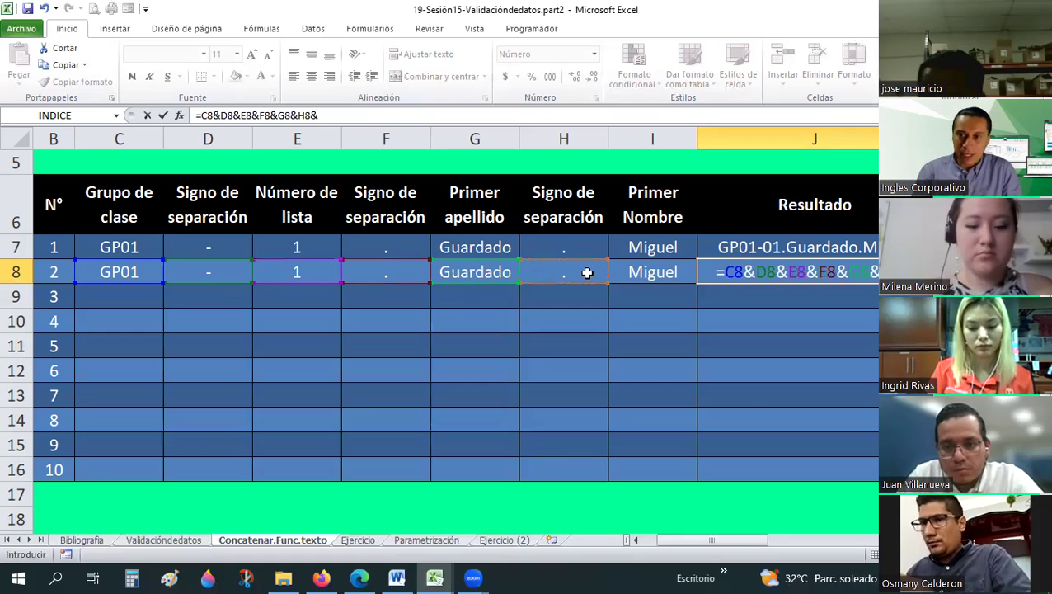
click(656, 274)
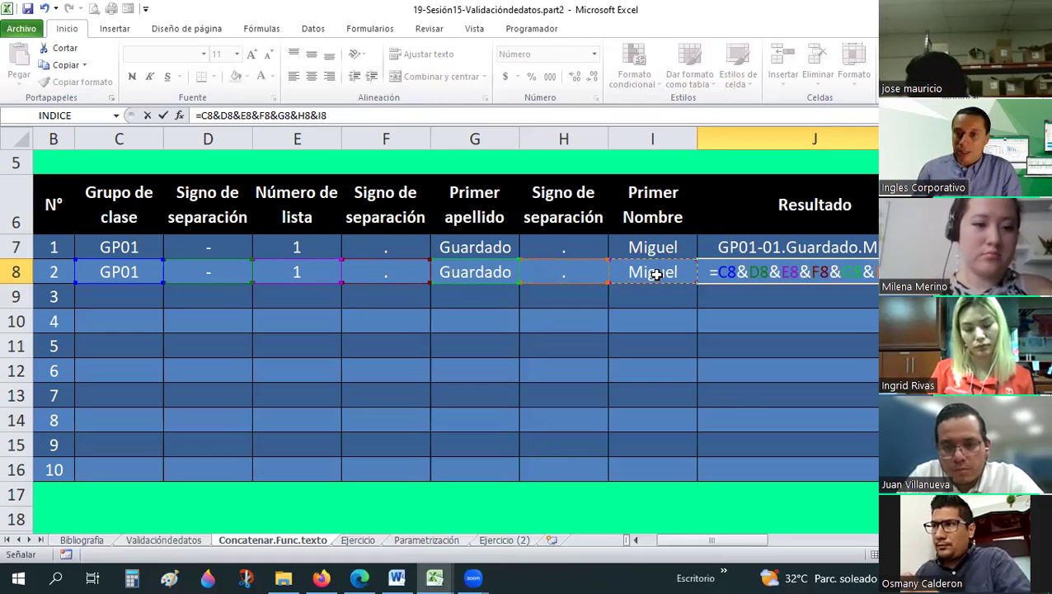
key(ctrl+Return)
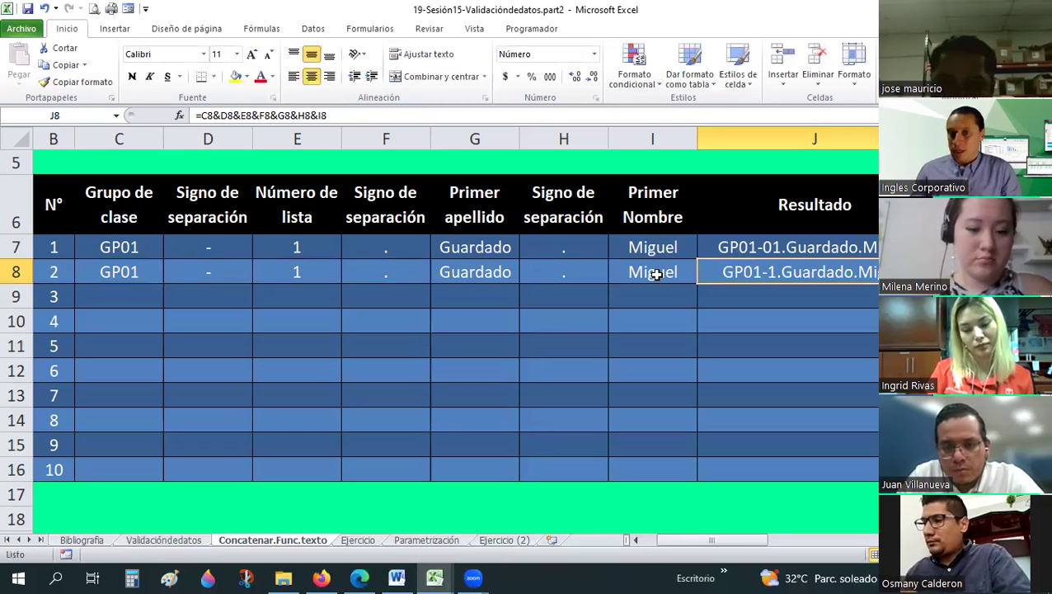
drag(115, 272, 400, 239)
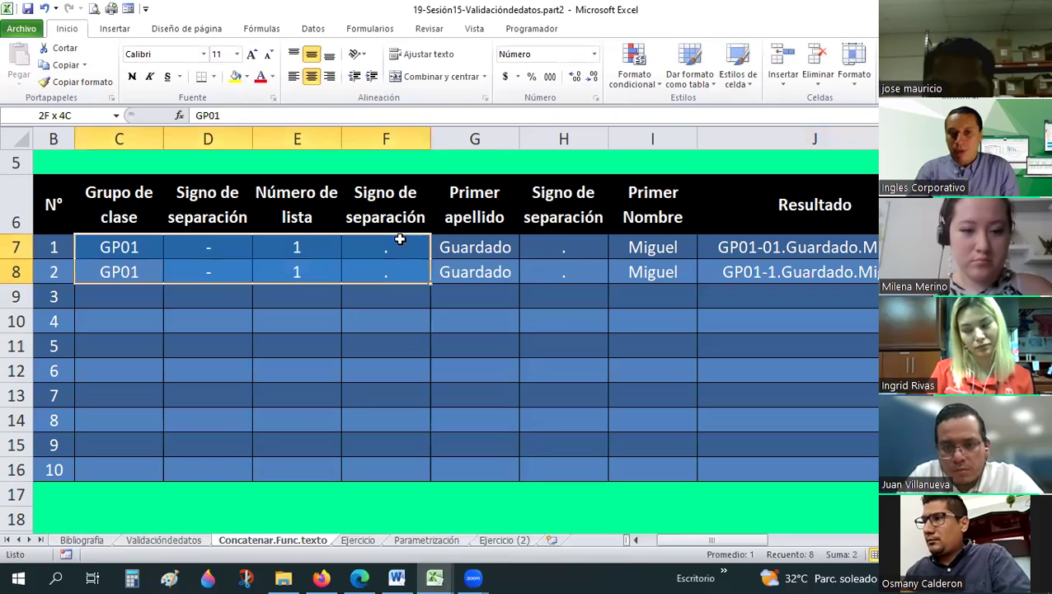
Step: Copy row 8's entries into row 9 and change its list number to 2
key(ctrl+c)
click(121, 292)
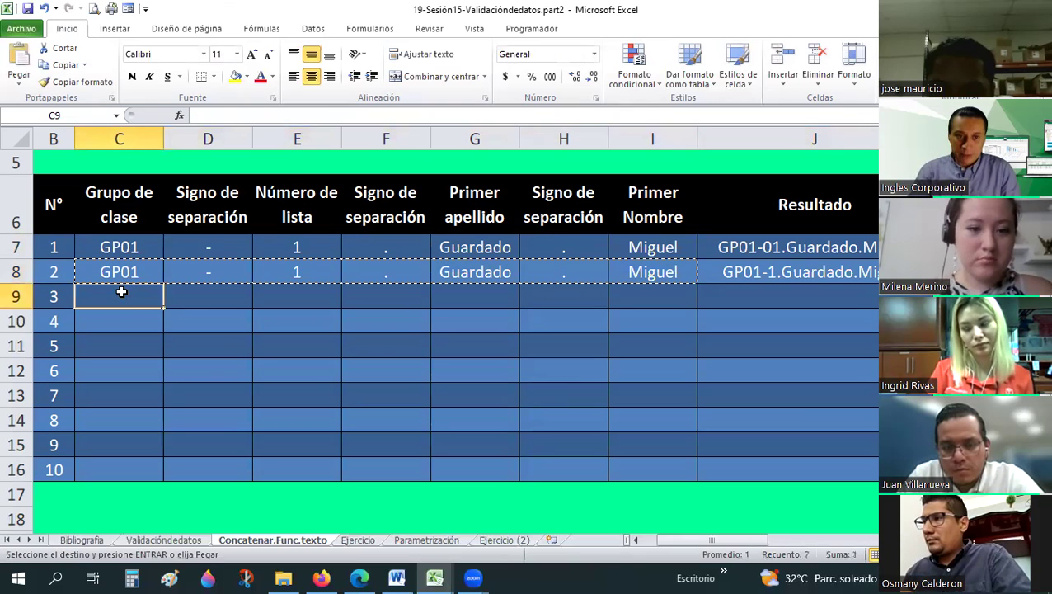
right_click(124, 295)
click(179, 80)
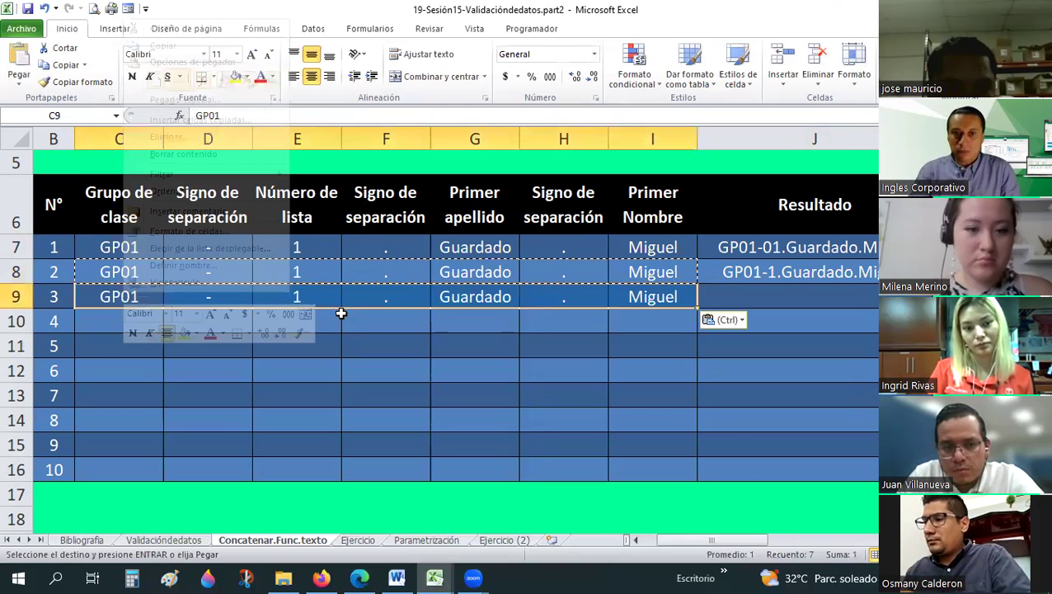
click(310, 298)
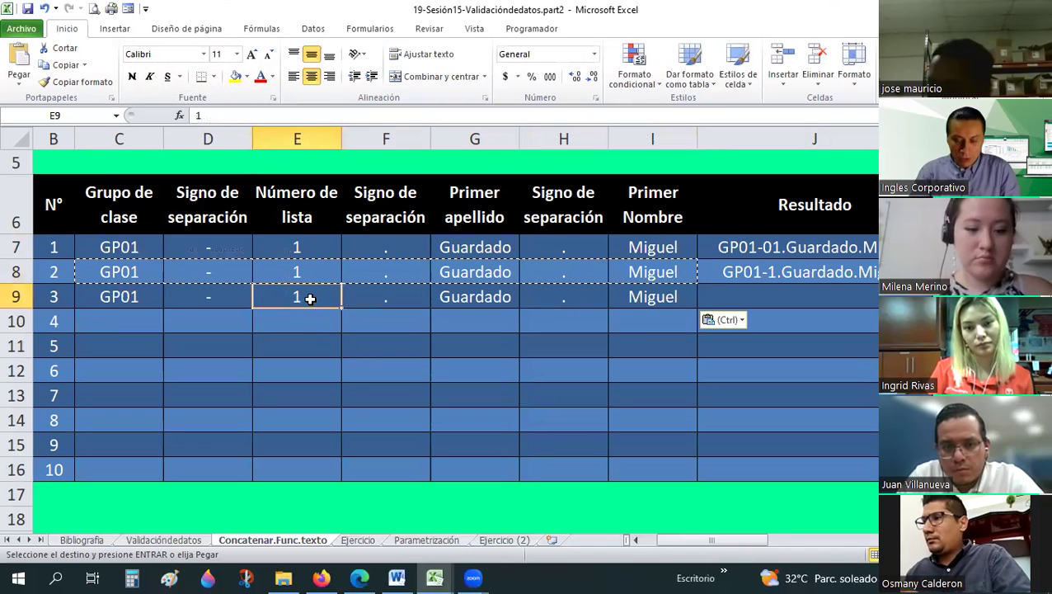
text(2)
click(368, 366)
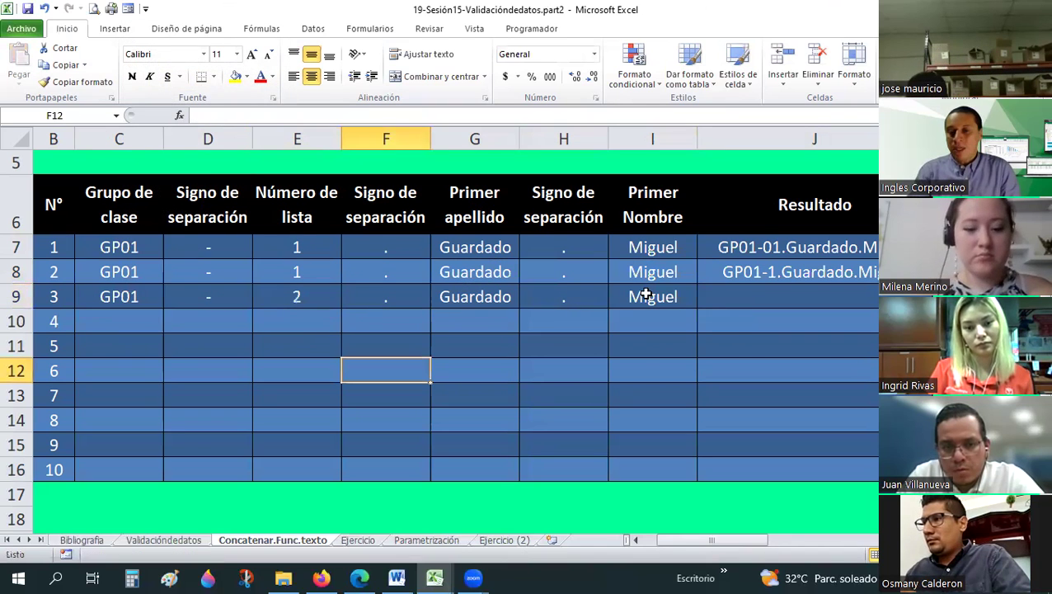
click(650, 297)
click(467, 295)
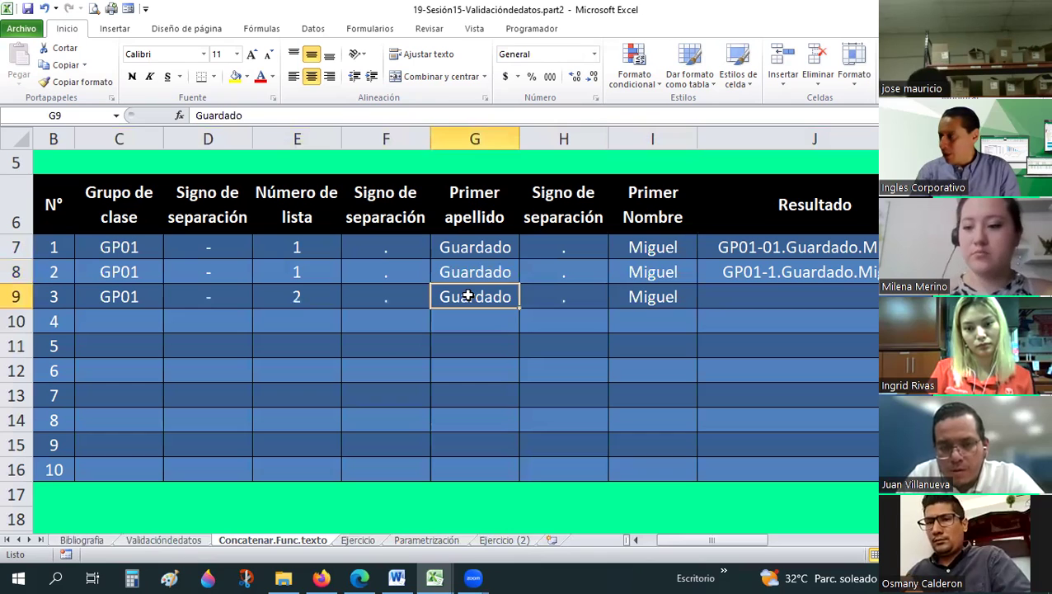
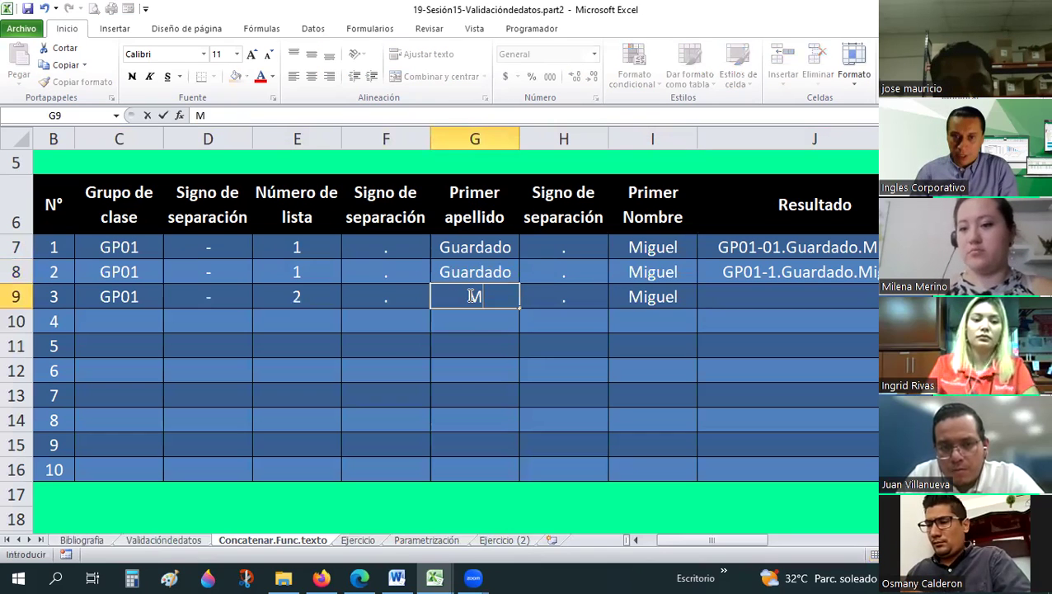
key(Tab)
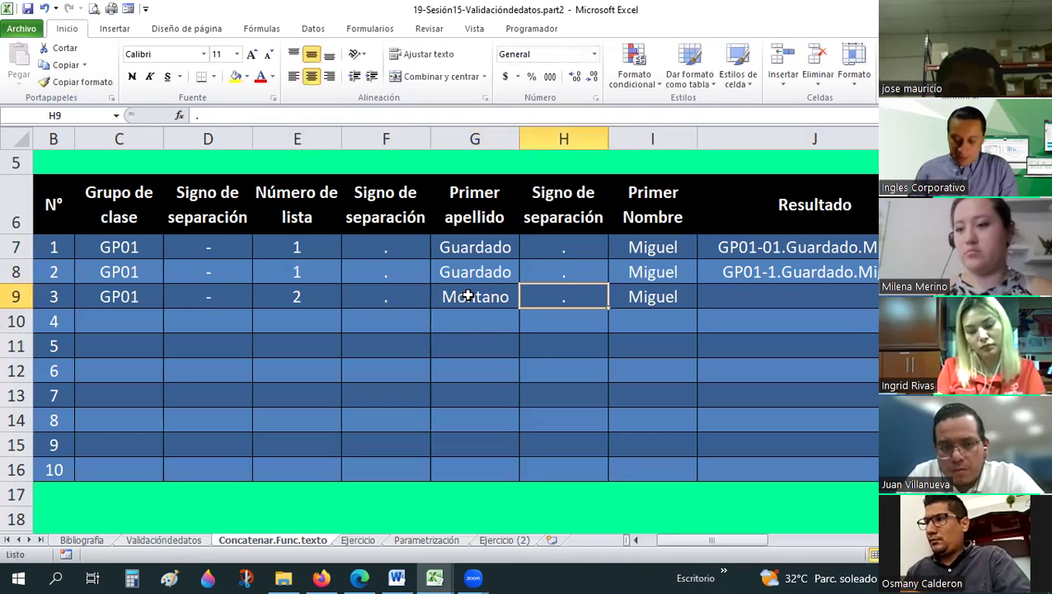
key(Tab)
key(Return)
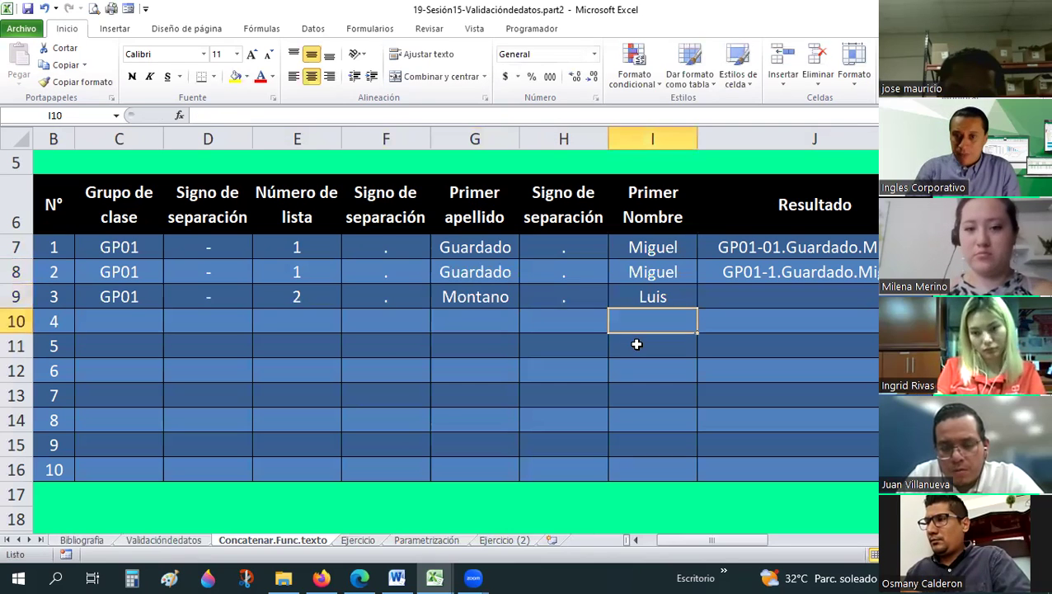
Step: Copy J8's Resultado formula into J9
click(784, 273)
key(ctrl+c)
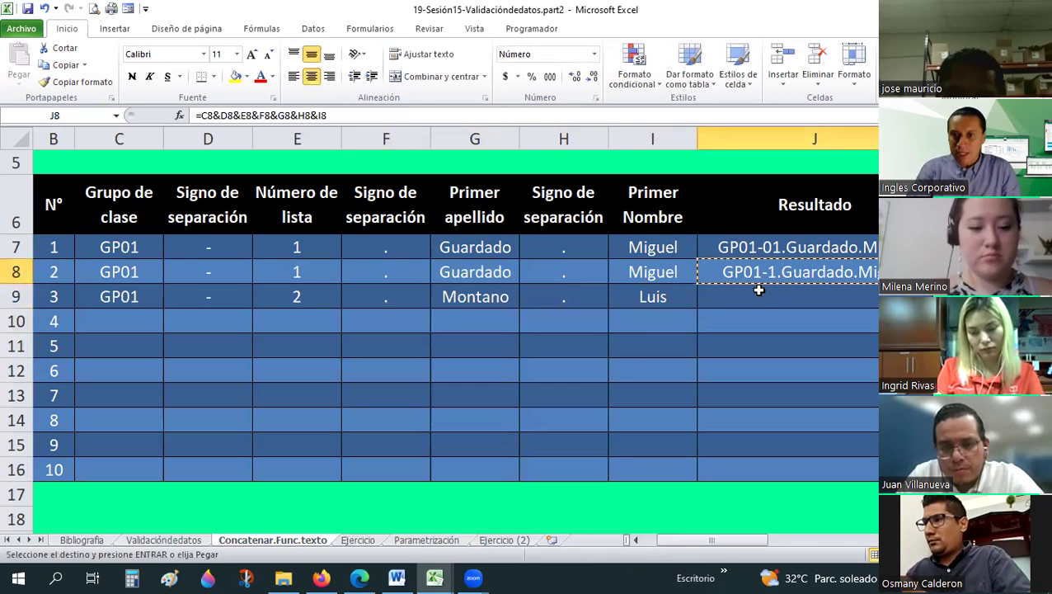
right_click(762, 297)
key(ctrl+v)
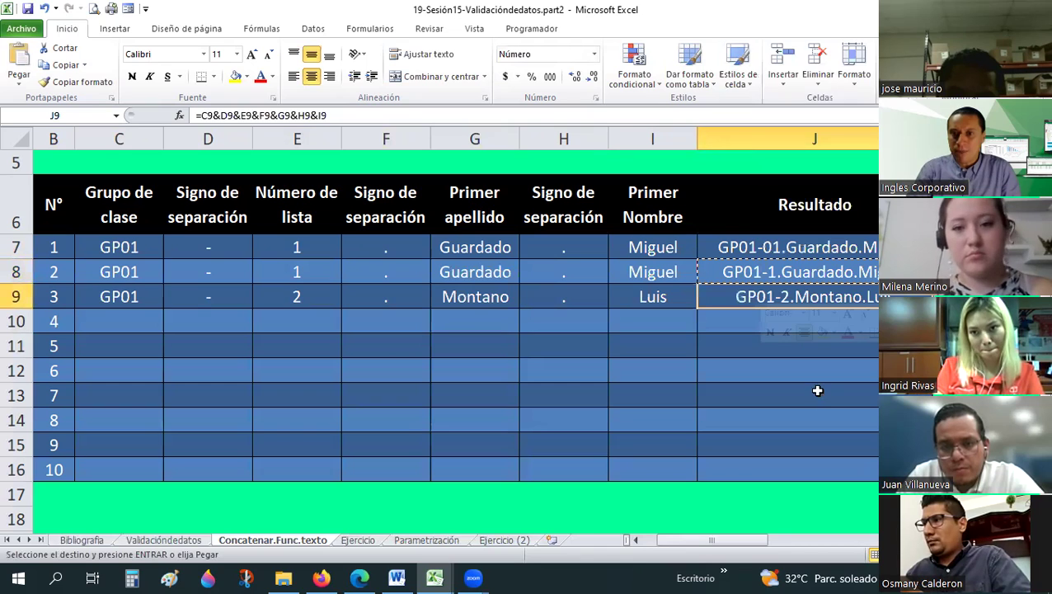
key(Escape)
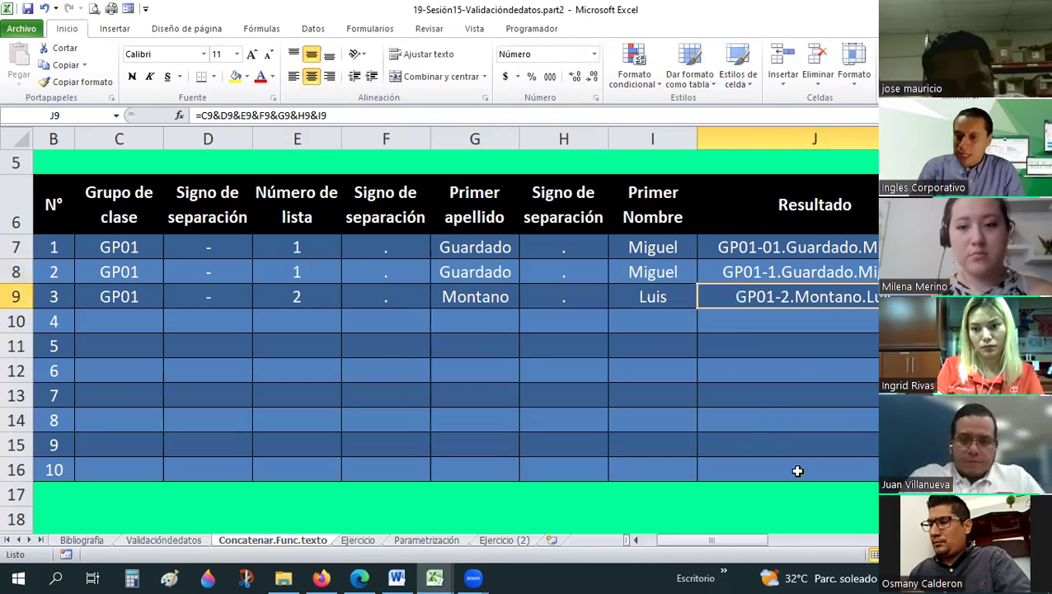
drag(758, 539, 814, 539)
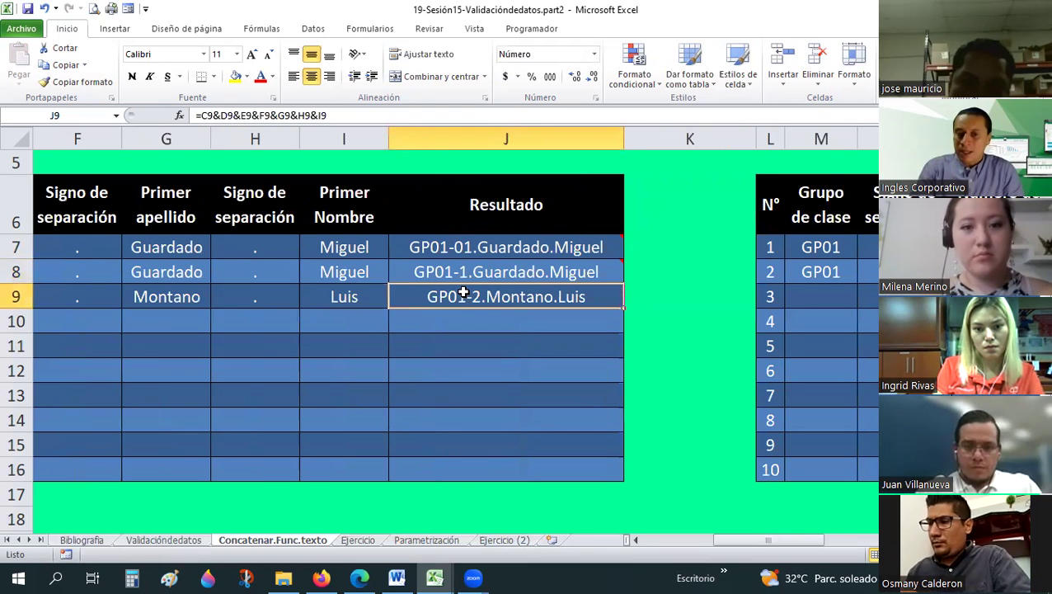
scroll(466, 301, up, 2)
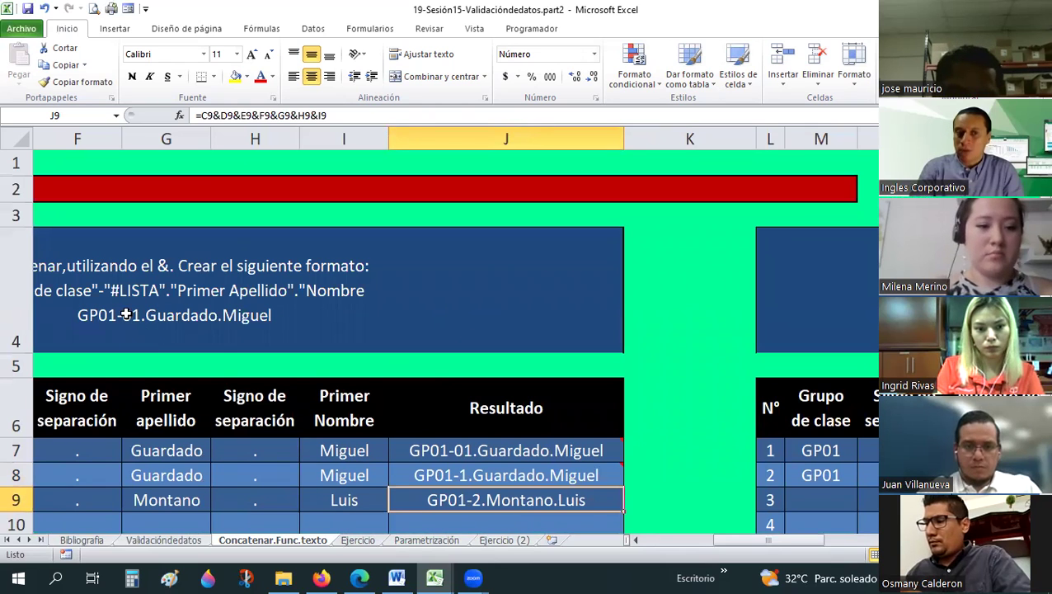
scroll(165, 316, down, 1)
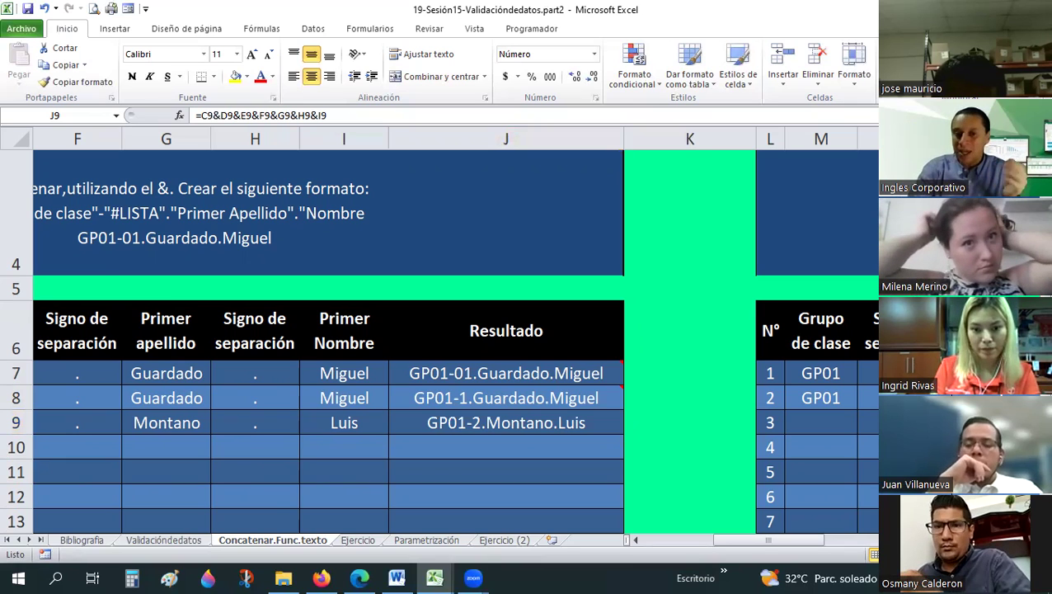
mouse_move(506, 475)
click(465, 399)
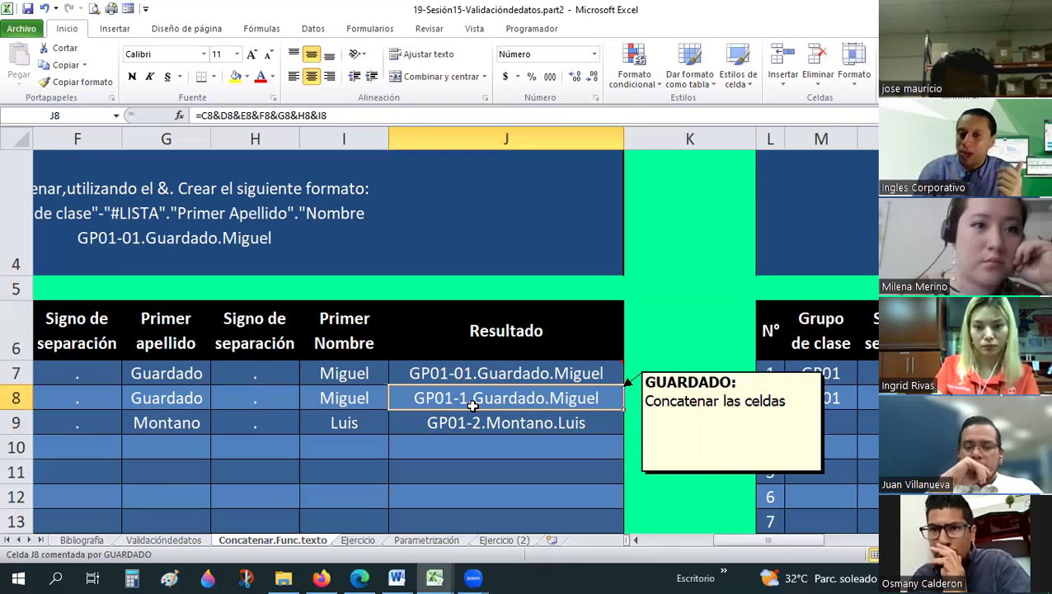
drag(777, 541, 725, 541)
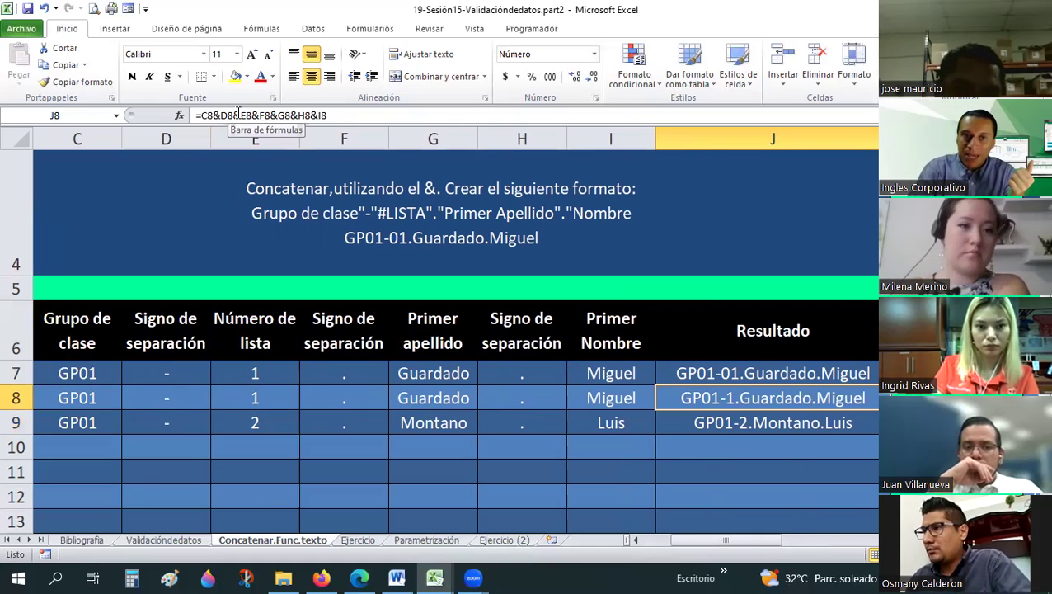
click(241, 116)
text(")
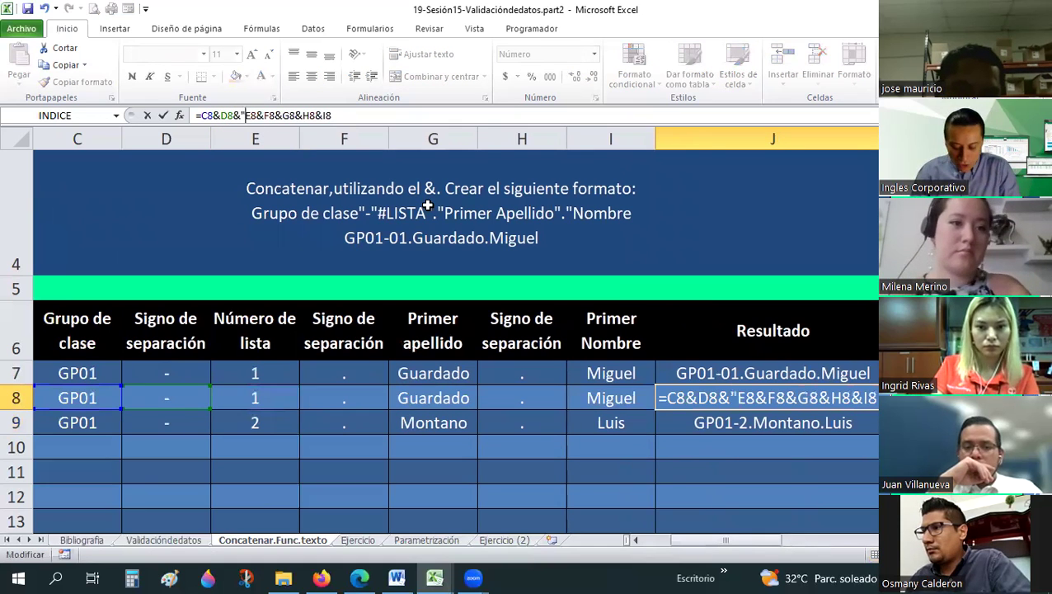
text(0")
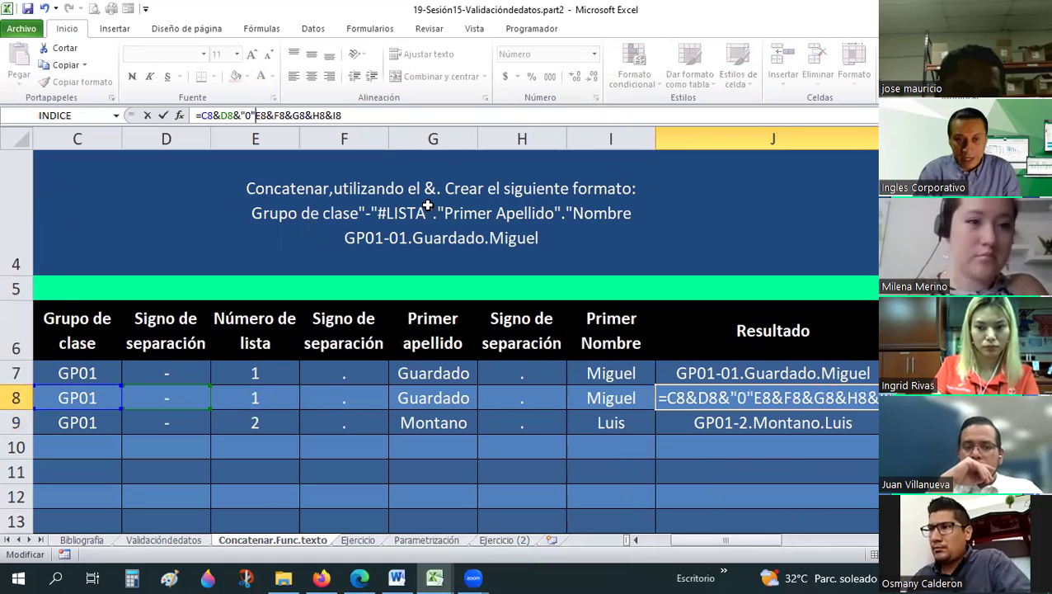
text(&)
key(Return)
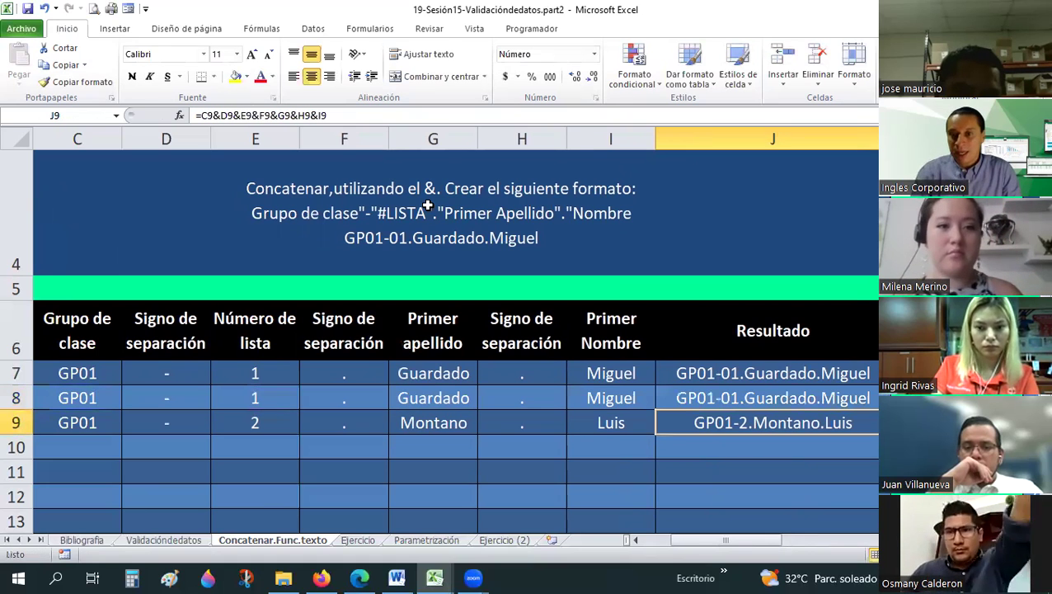
click(840, 397)
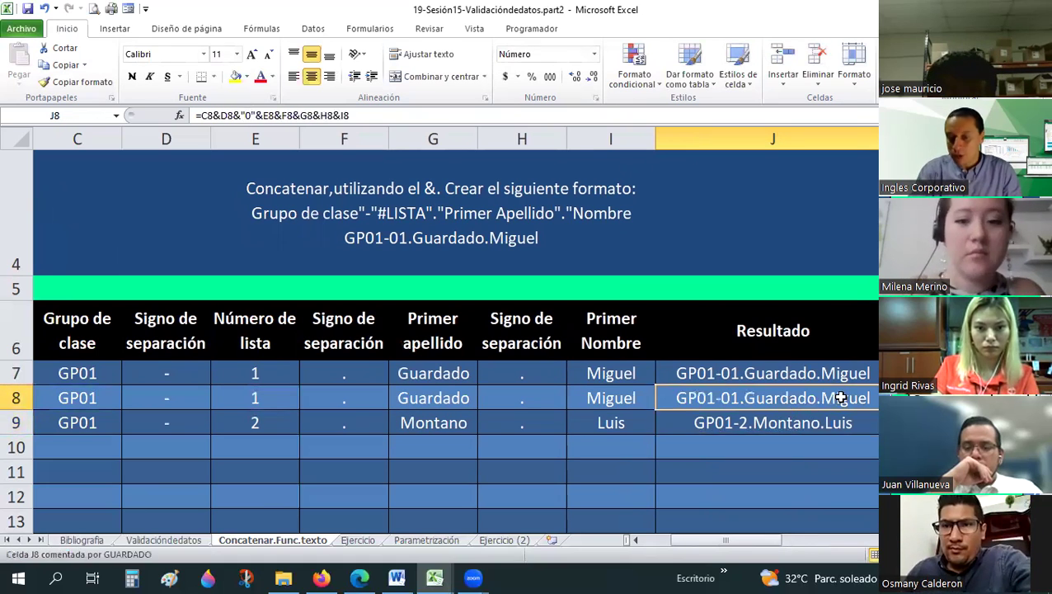
key(ctrl+c)
right_click(777, 424)
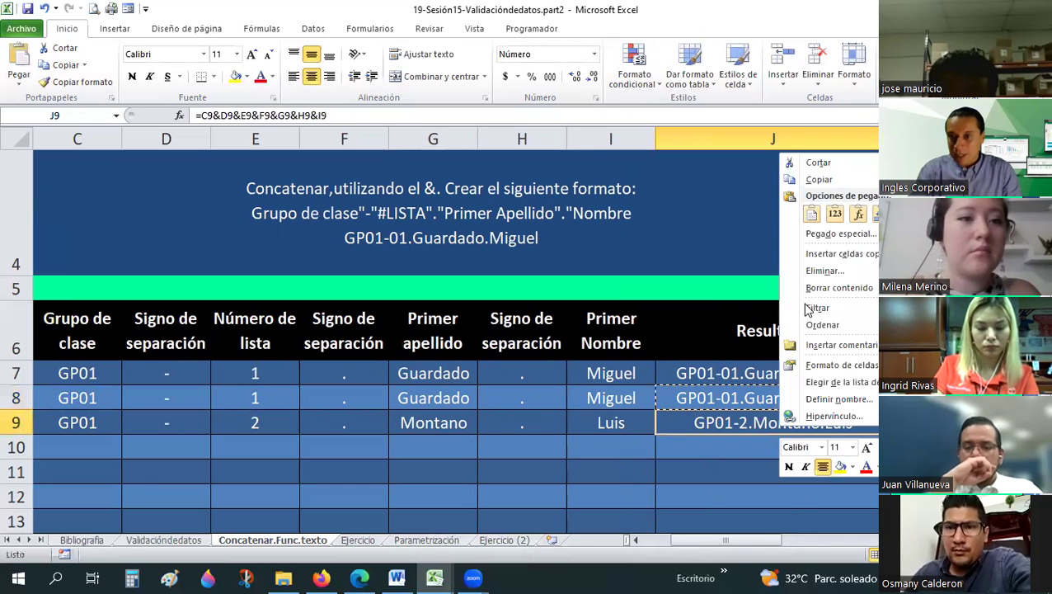
click(859, 216)
click(718, 463)
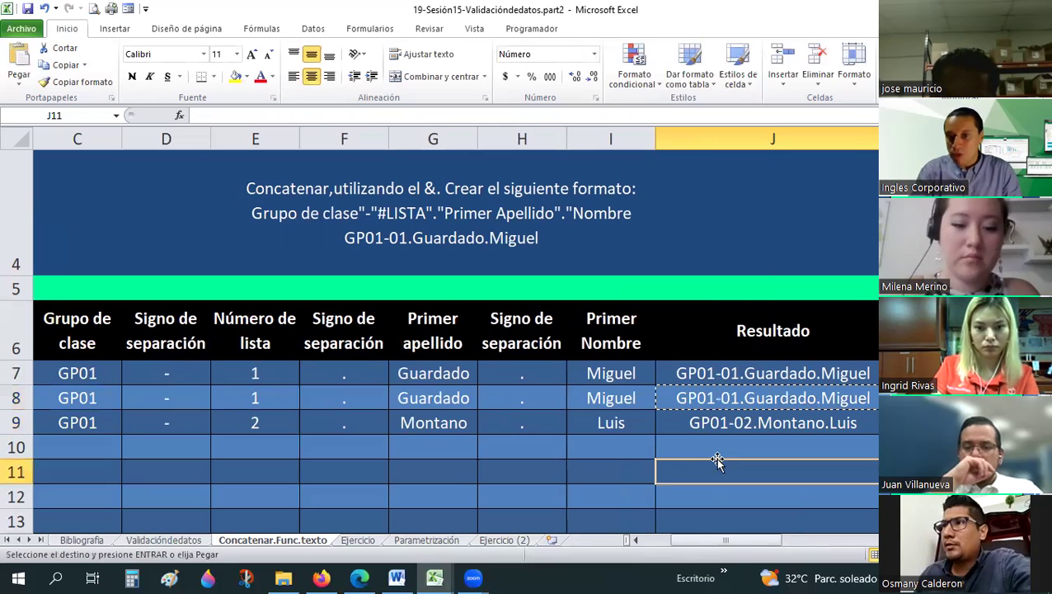
click(800, 423)
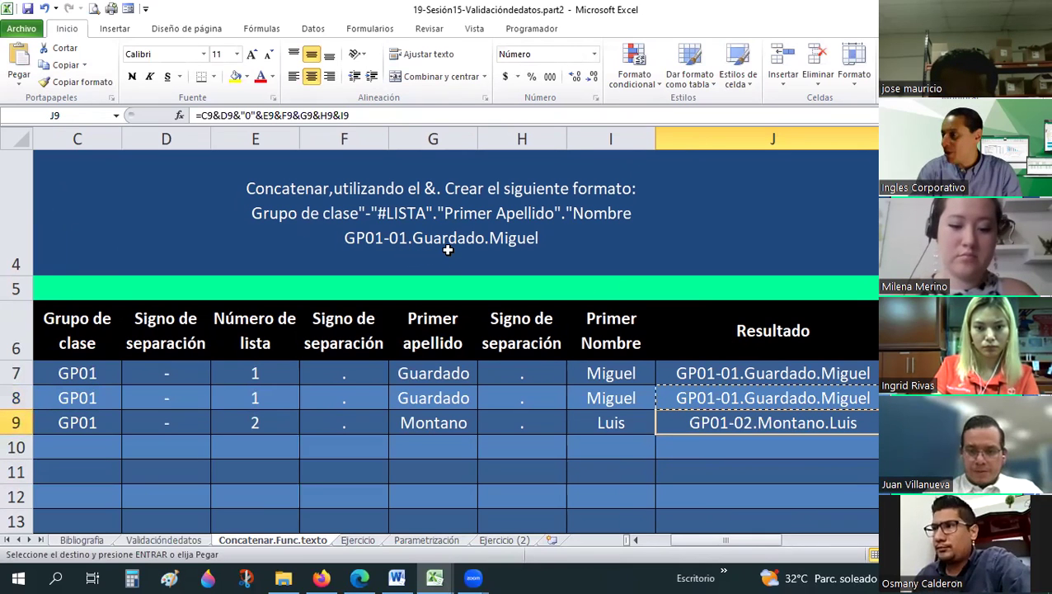
click(559, 401)
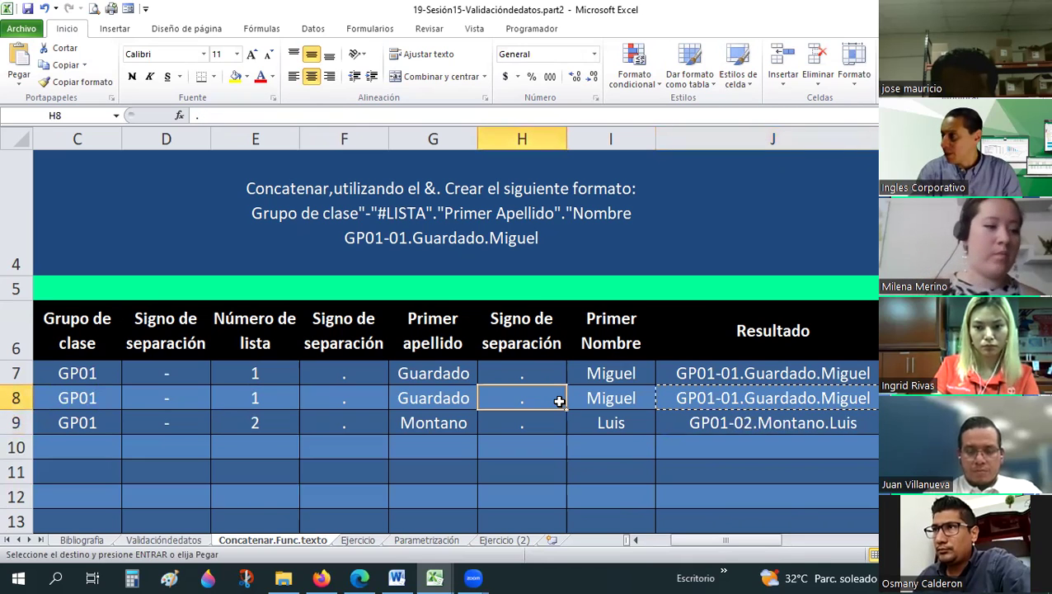
key(Escape)
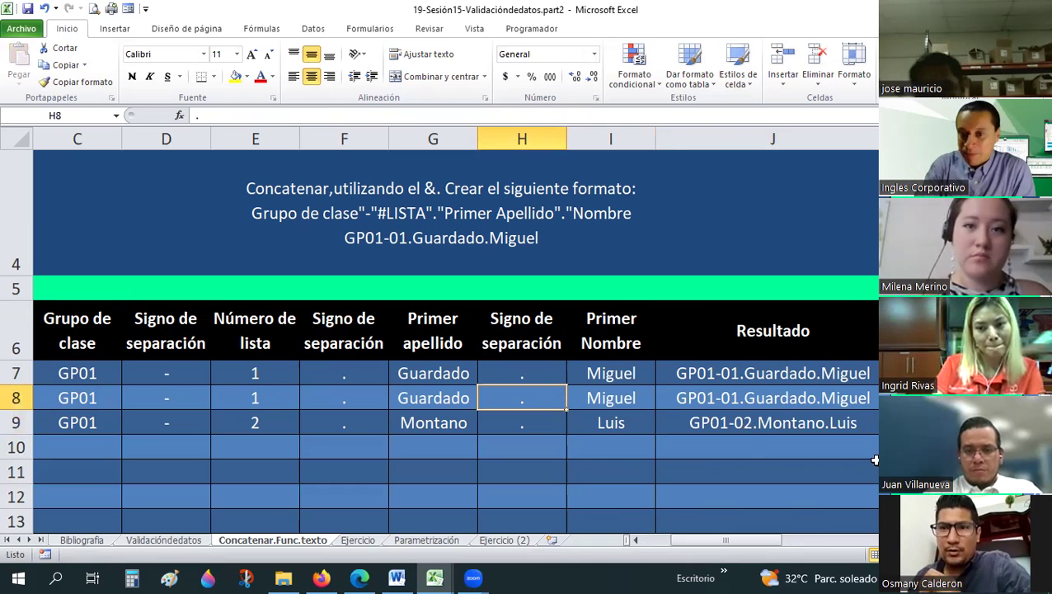
click(720, 400)
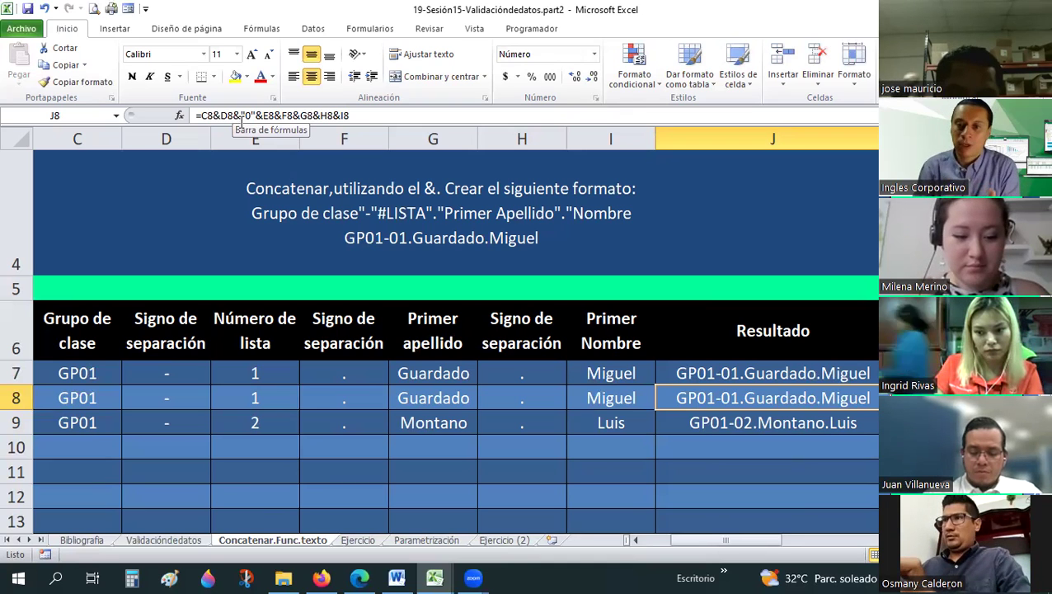
key(Down)
key(Down)
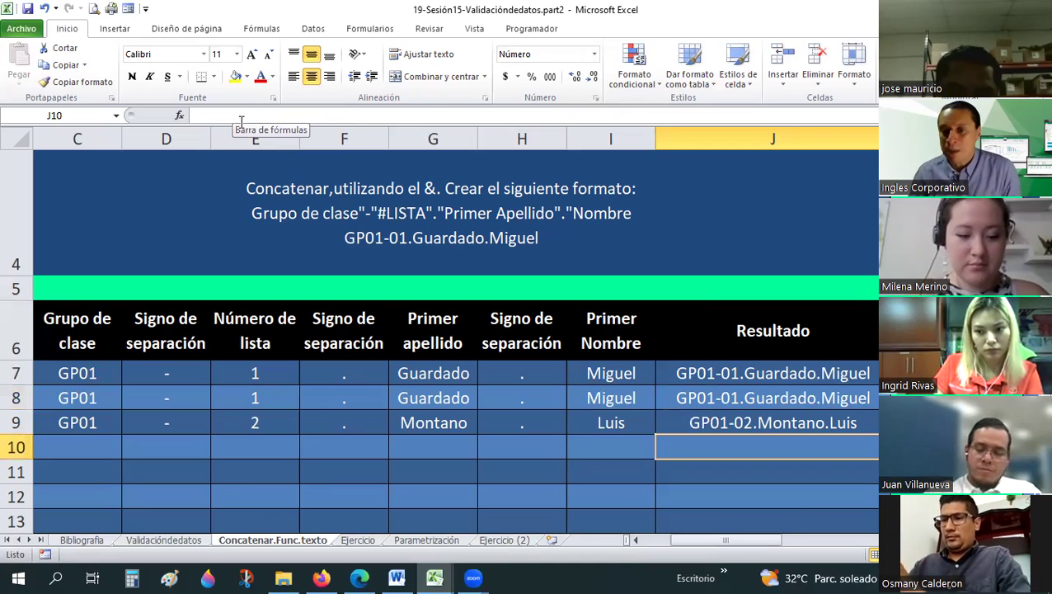
key(Left)
key(Left)
key(Left)
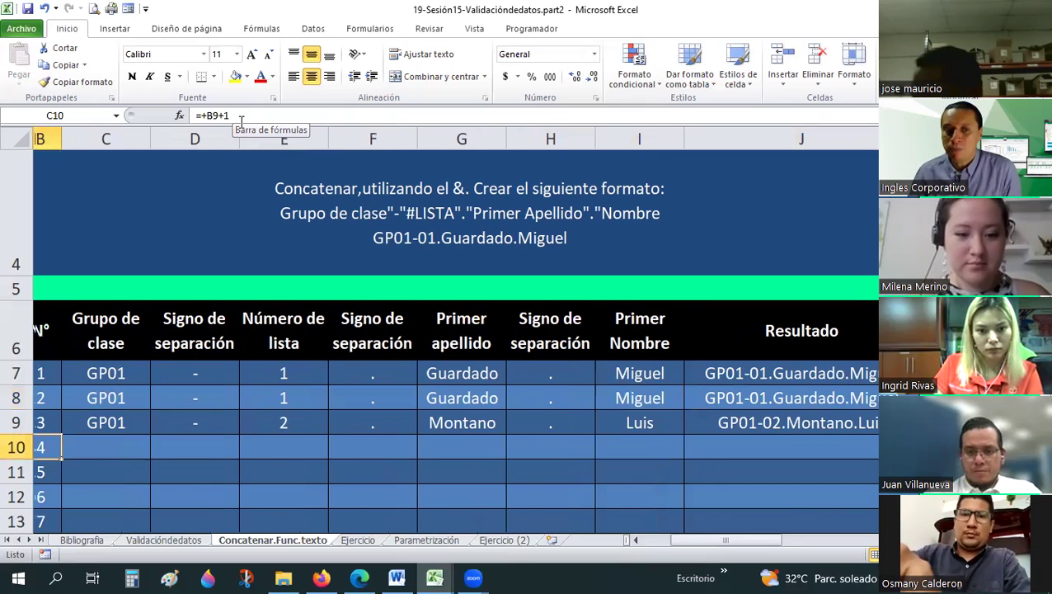
key(Left)
key(Left)
key(Right)
key(Right)
key(Right)
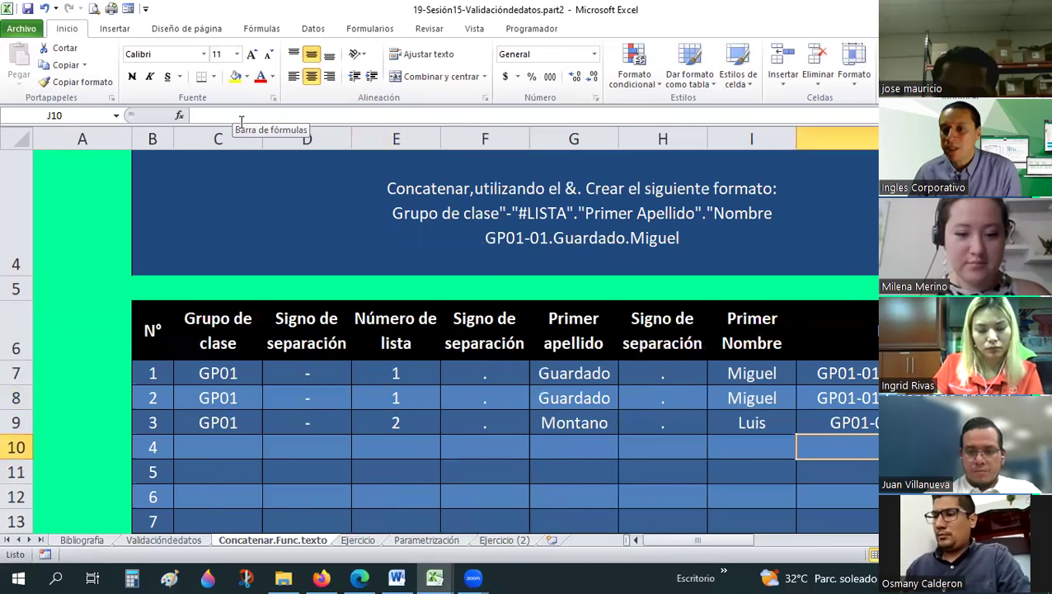
key(Up)
key(Up)
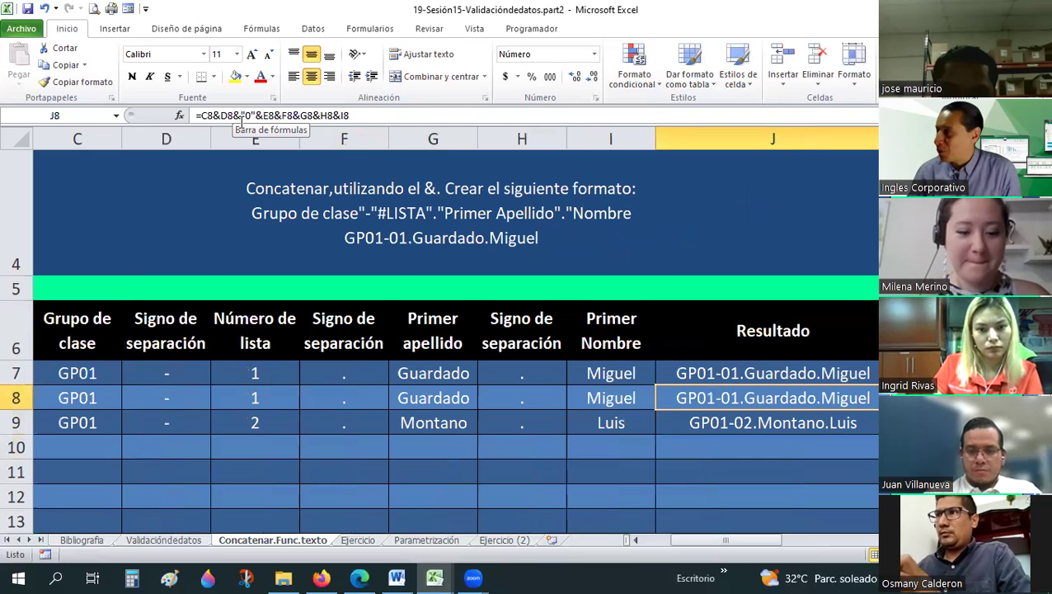
key(Down)
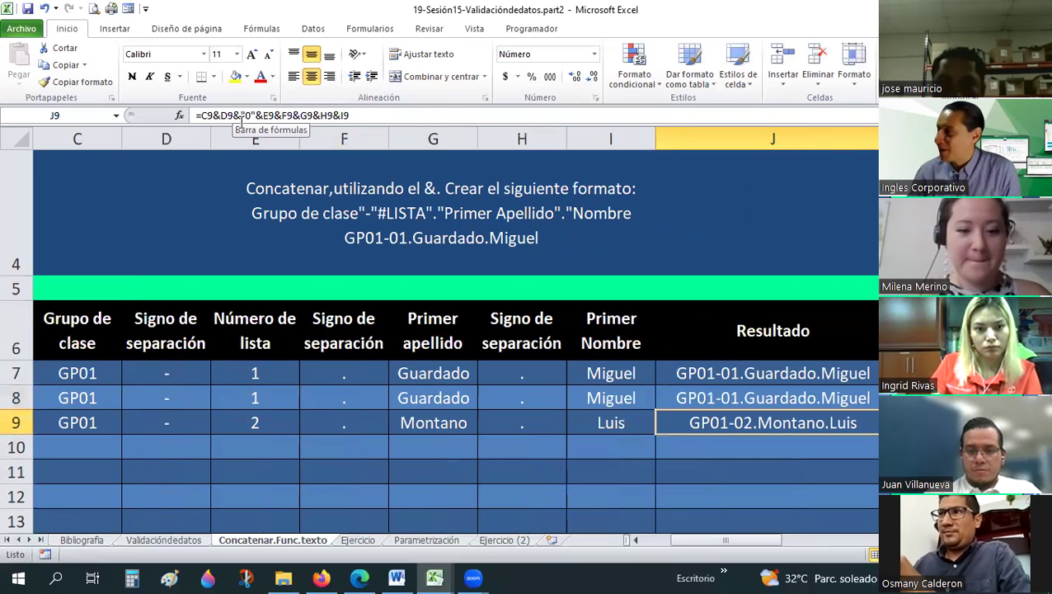
key(Down)
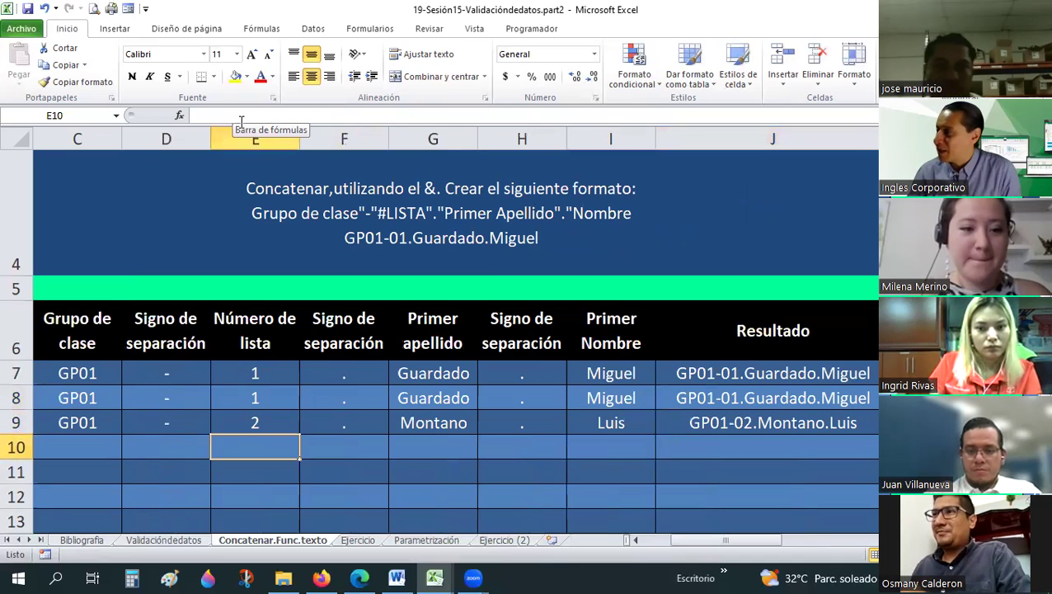
key(Left)
key(Left)
key(Left)
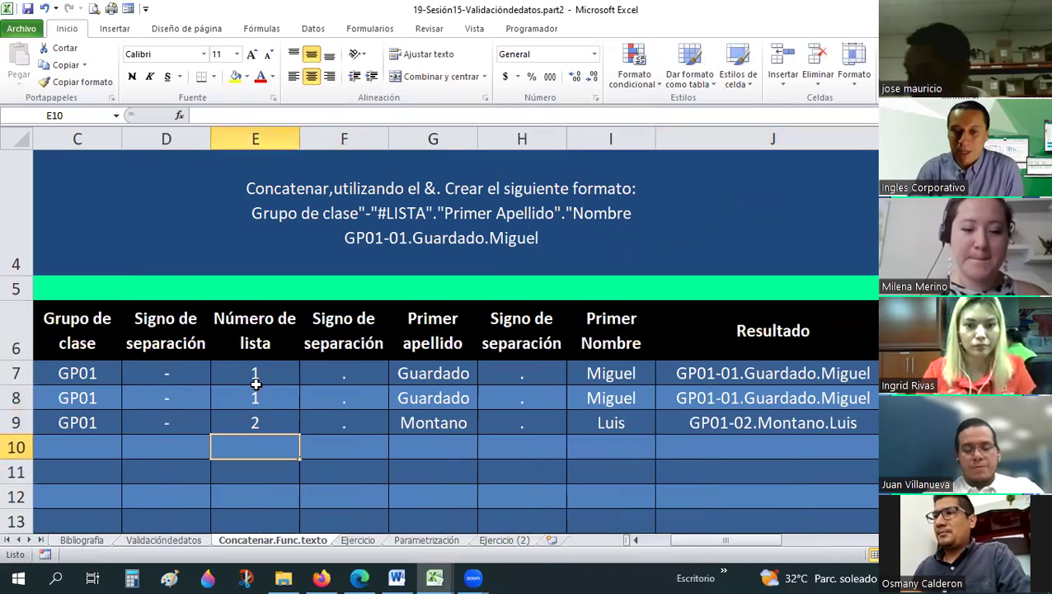
Step: In the attendance spreadsheet, mark 1 under VIERNES 14 for the first four participants, through BM5
mouse_move(435, 578)
click(318, 576)
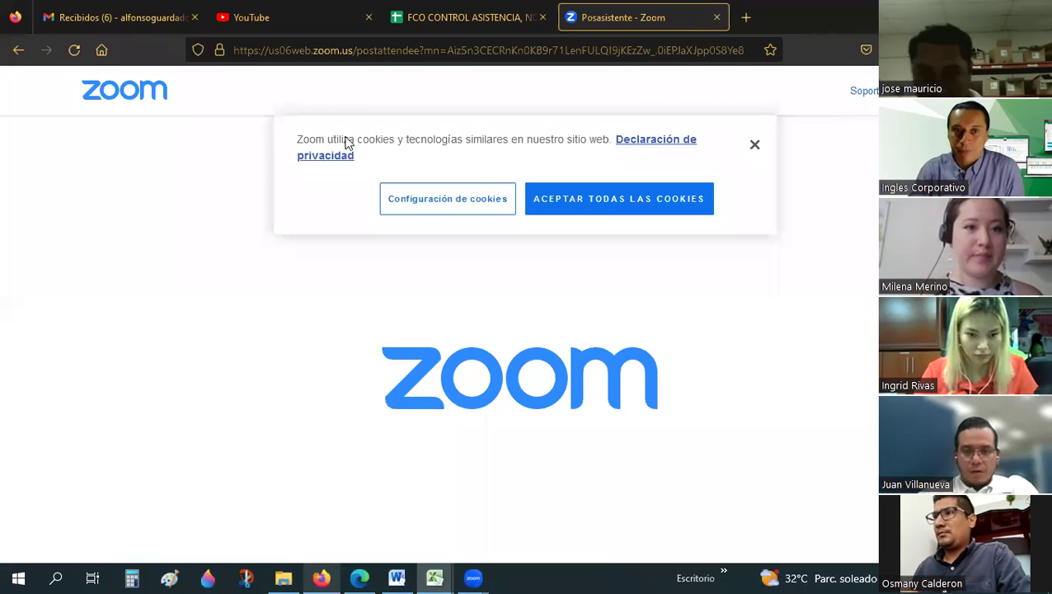
click(460, 6)
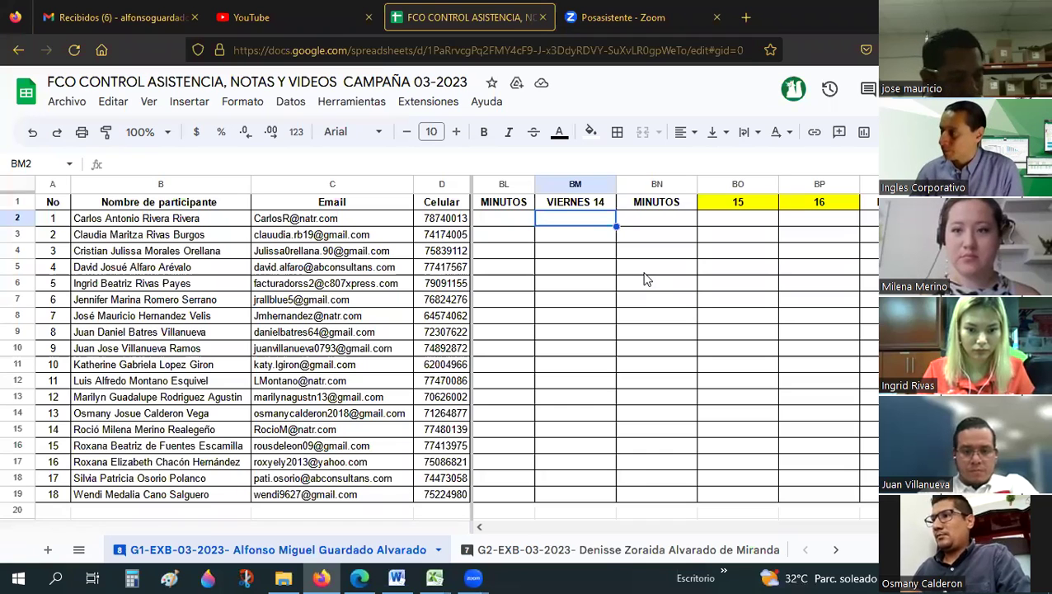
key(Up)
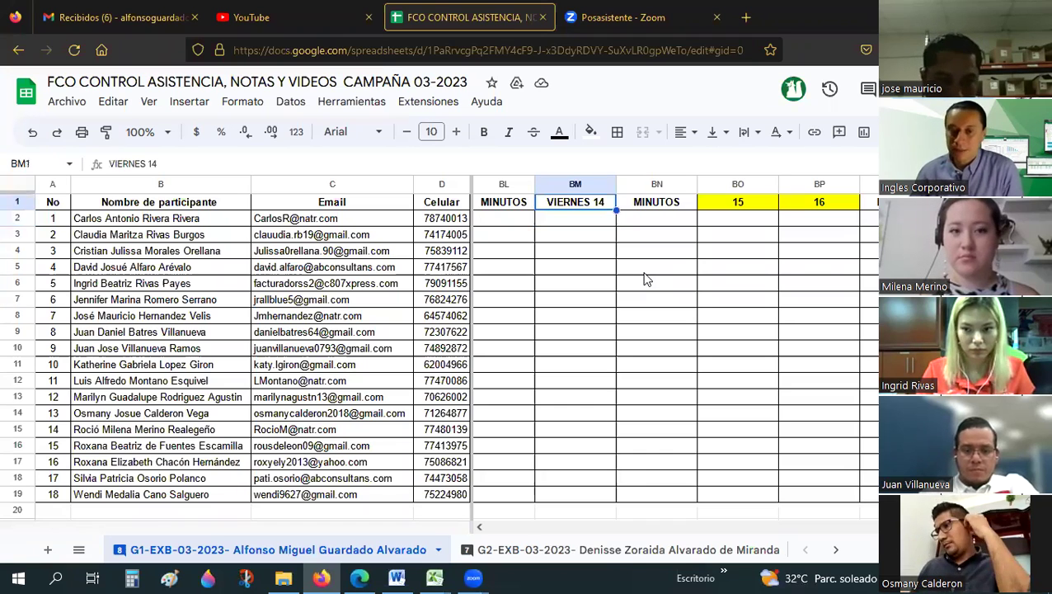
click(610, 231)
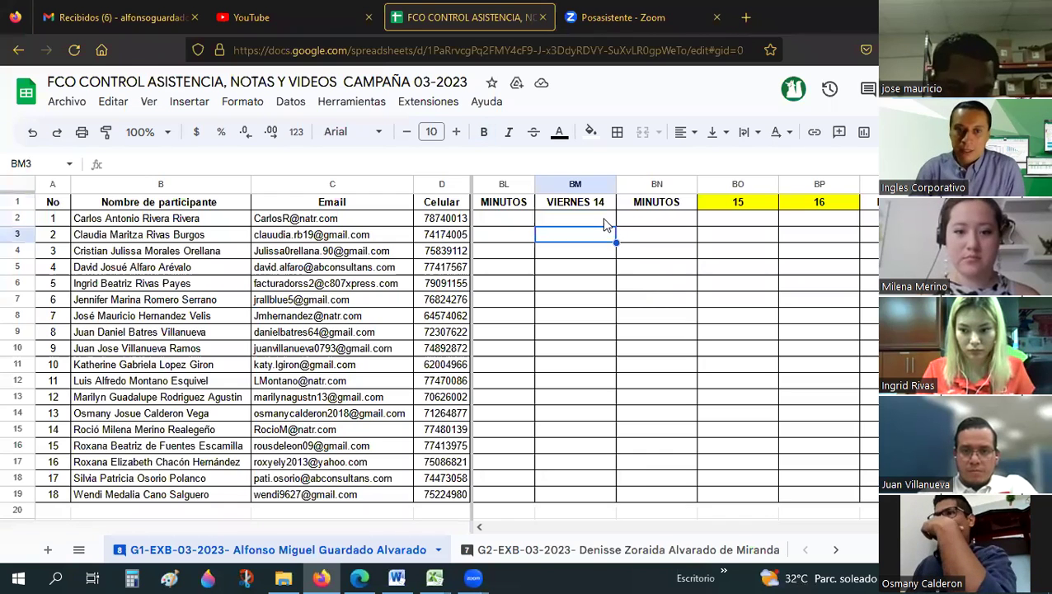
click(606, 224)
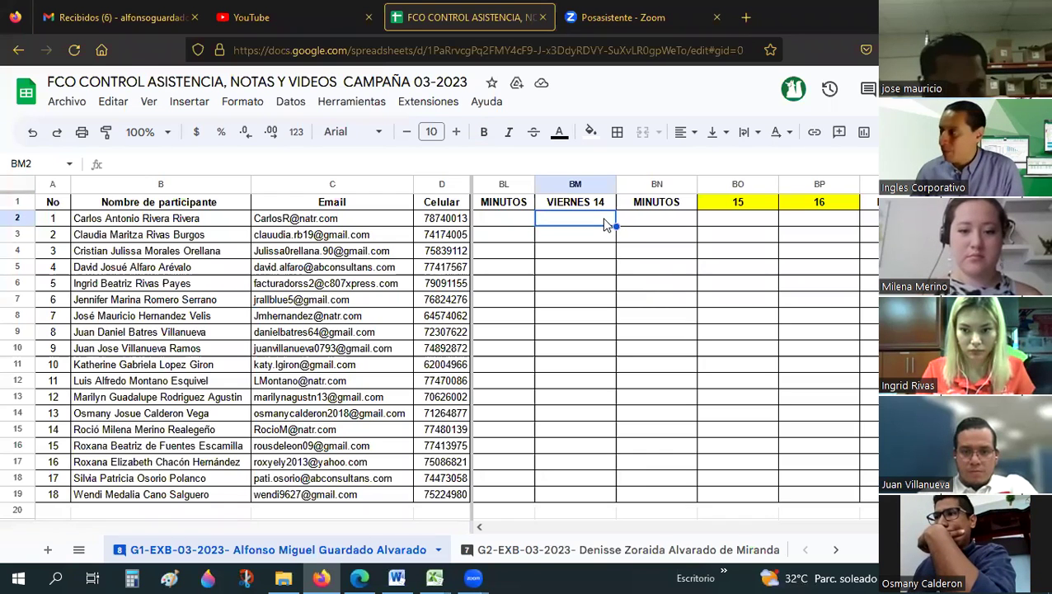
text(1)
key(Return)
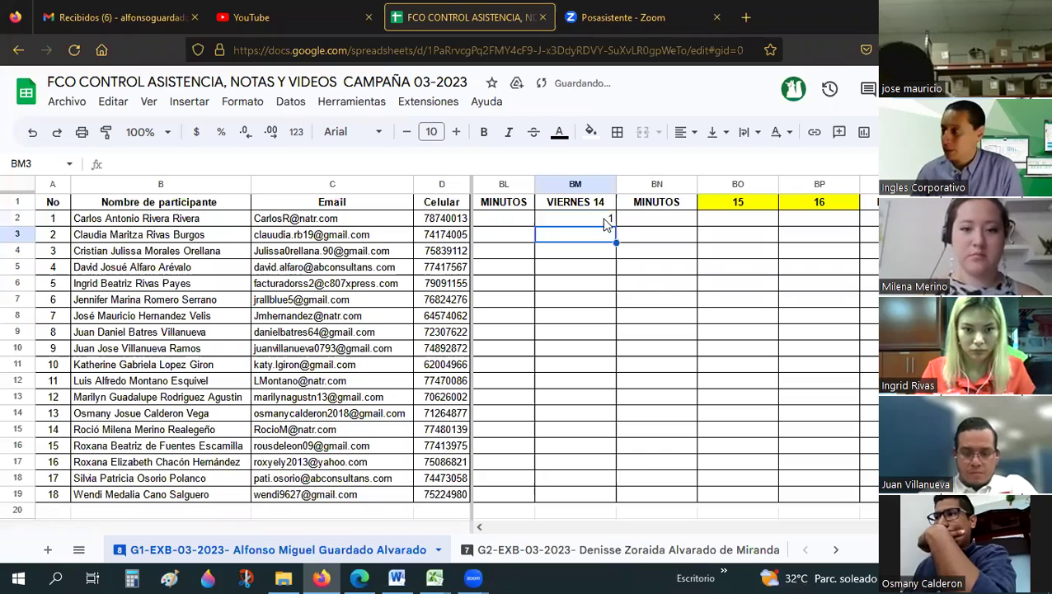
text(1)
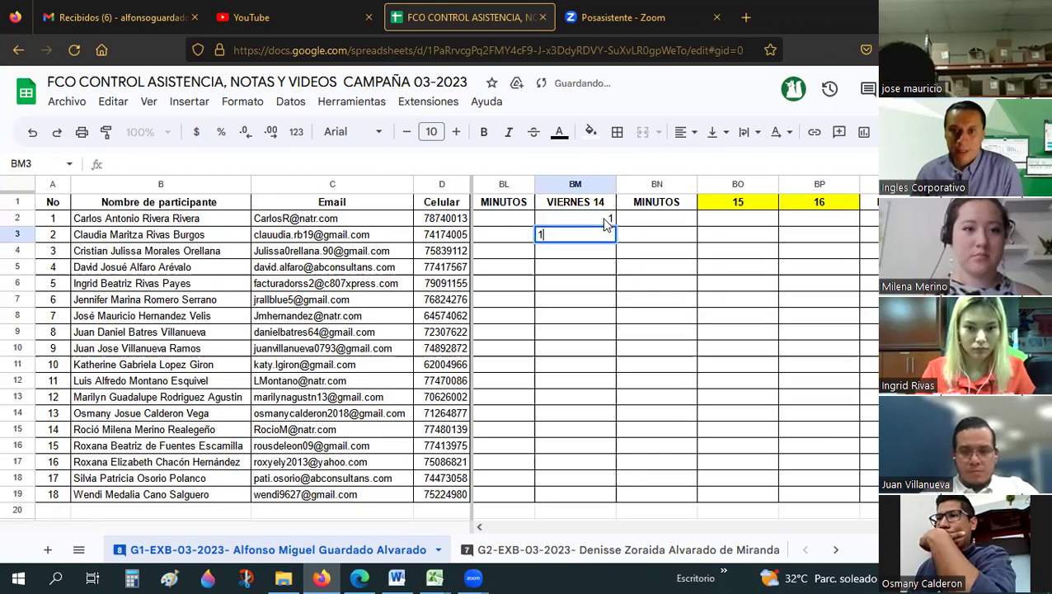
key(Return)
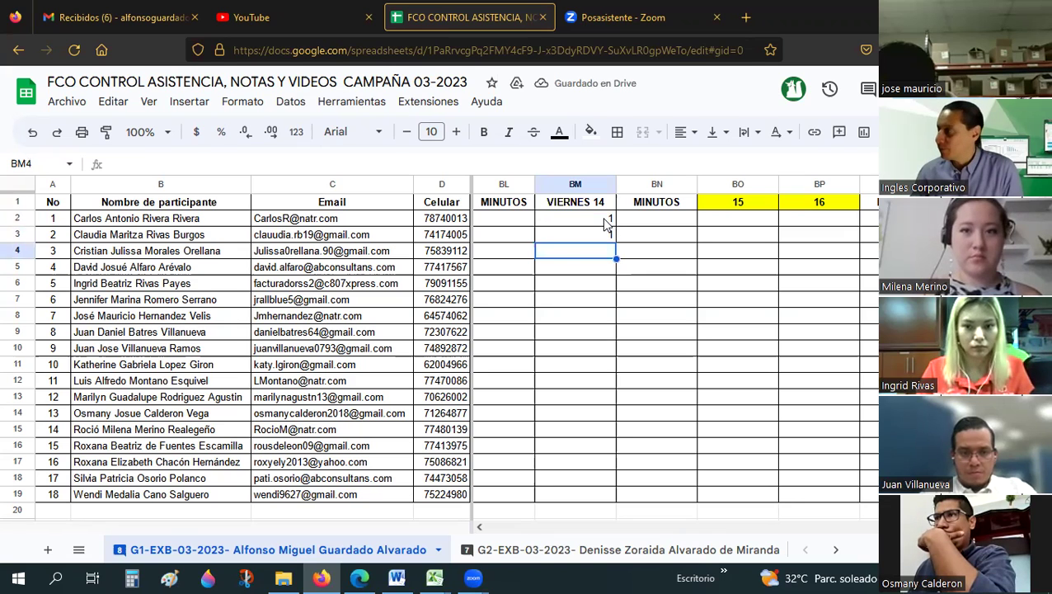
text(1)
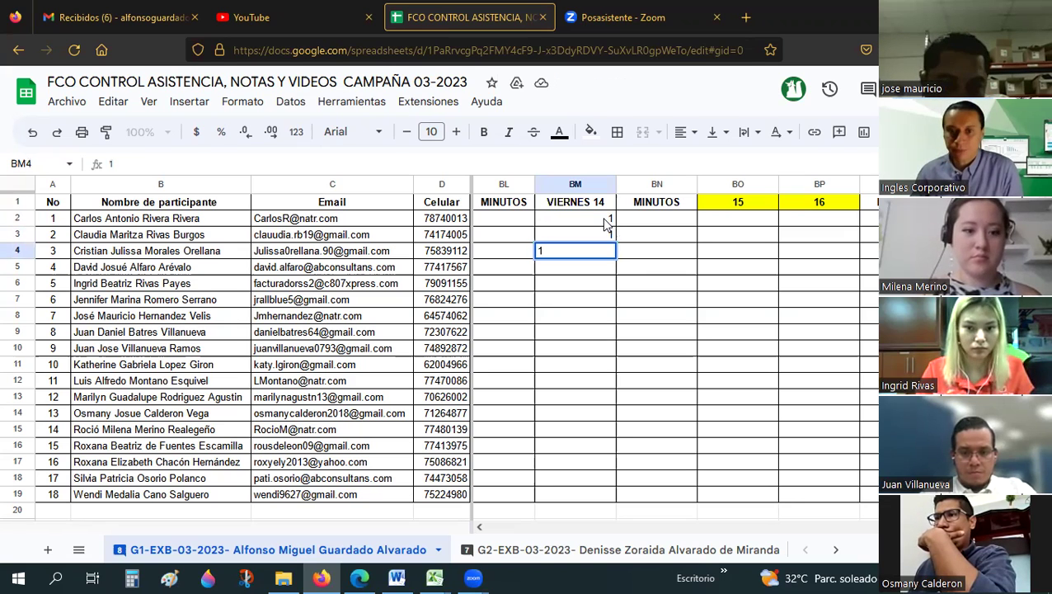
key(Return)
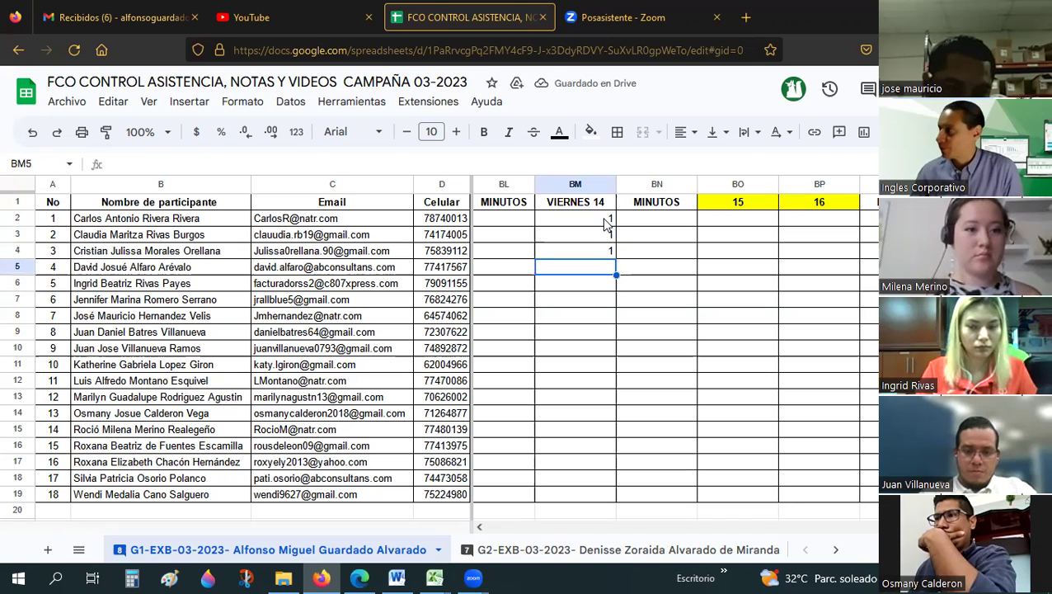
text(1)
key(Return)
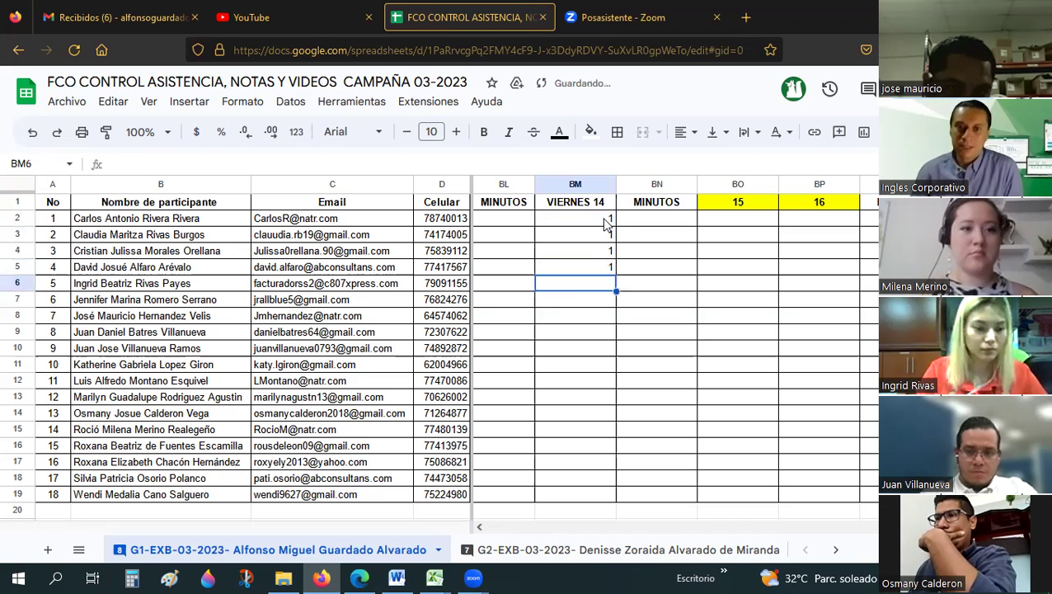
Step: Hide columns D through BK
click(443, 186)
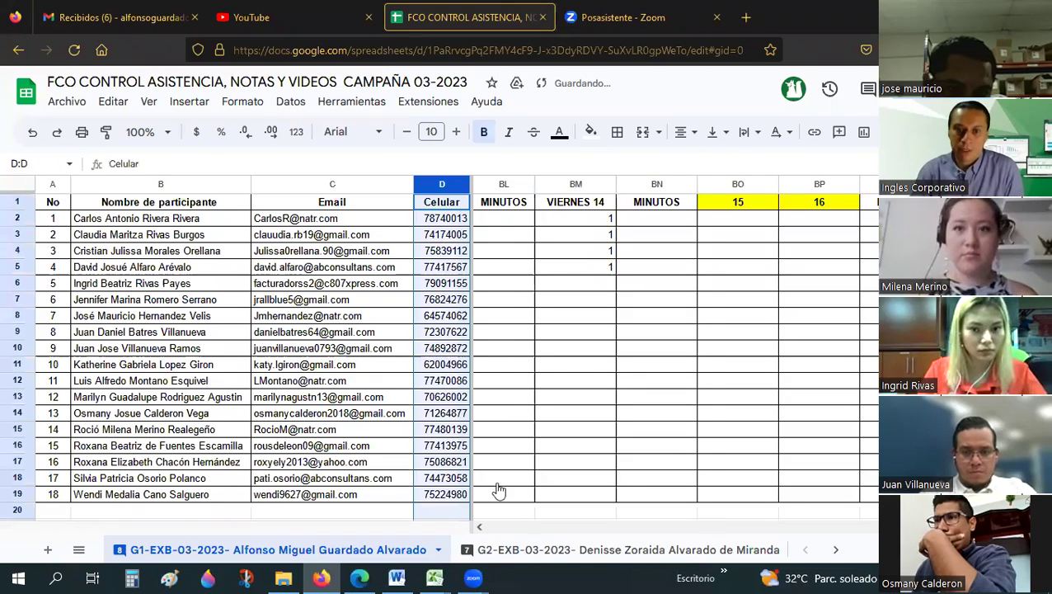
right_click(446, 495)
click(500, 366)
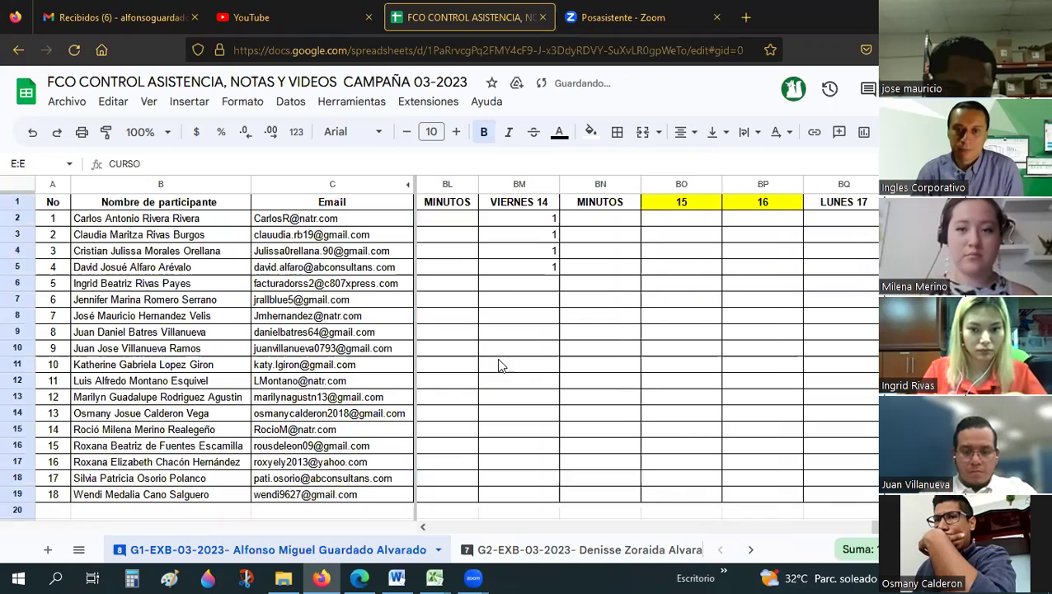
Step: Enter 1 in BM6, BM7 and BM8 and 0 in BM9
click(532, 289)
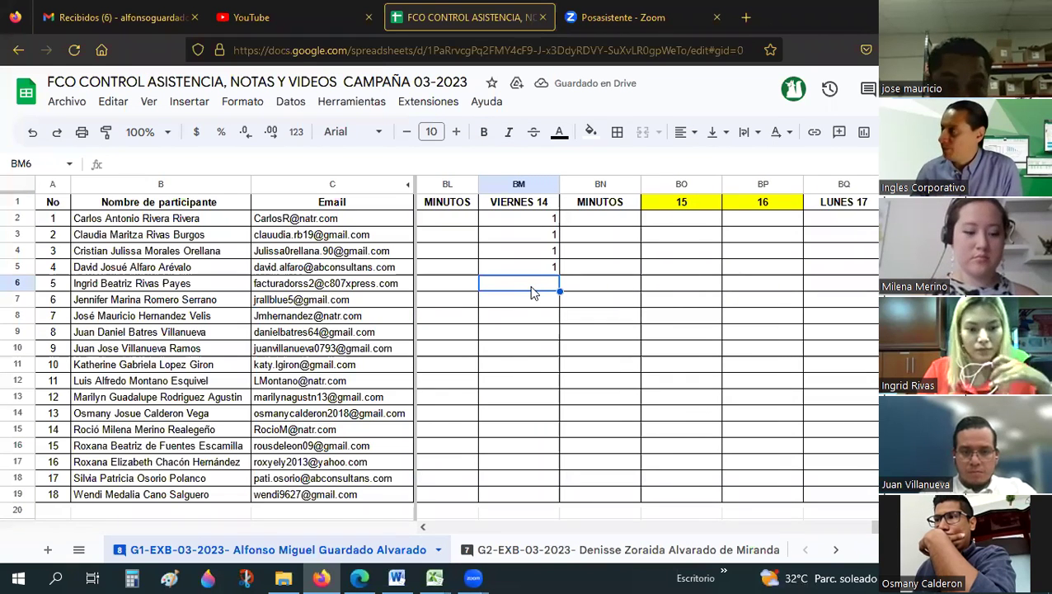
text(1)
key(Return)
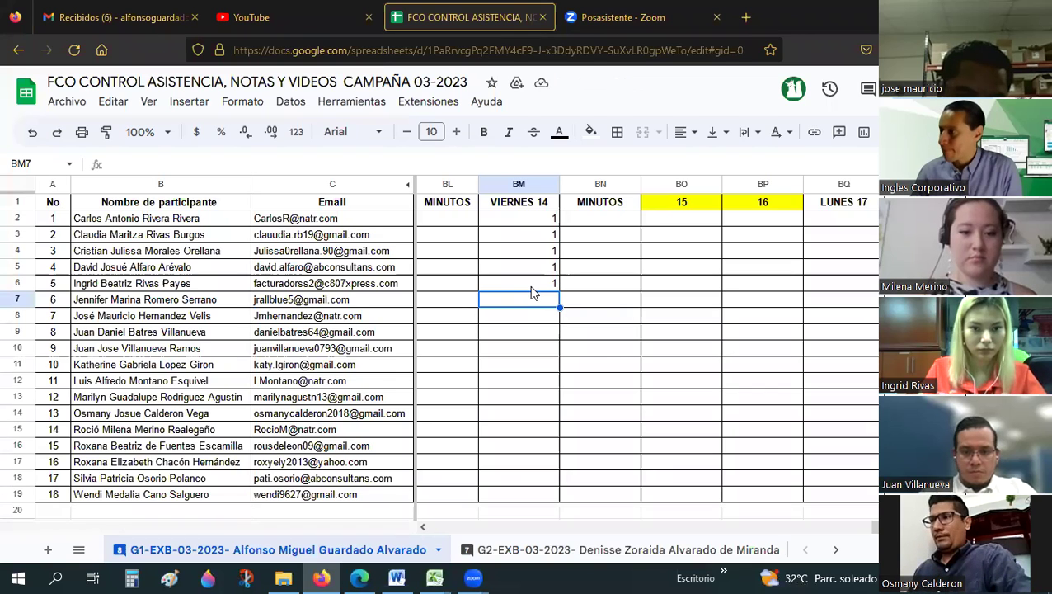
text(1)
key(Return)
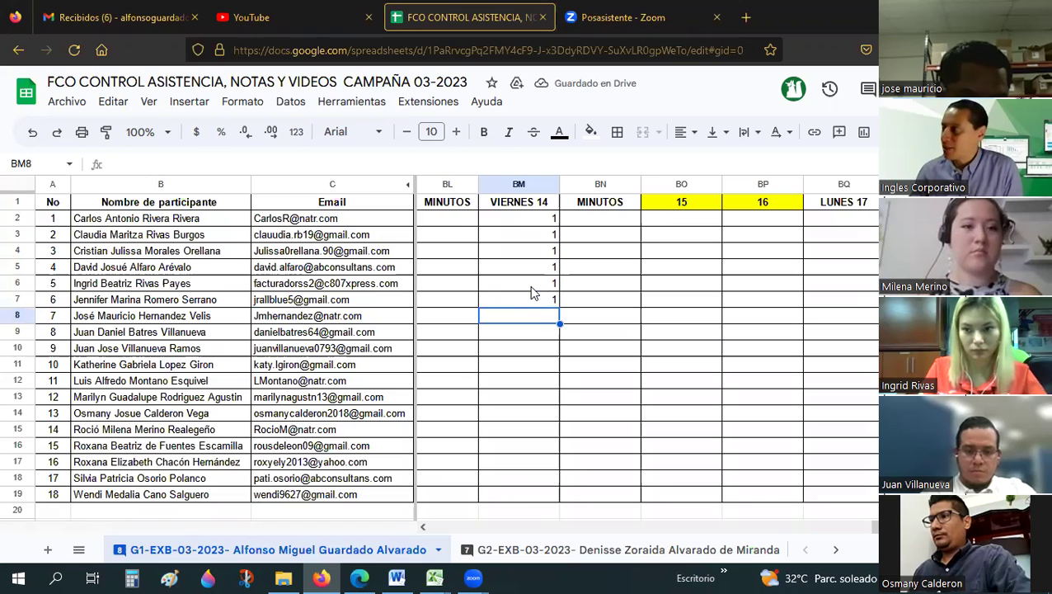
text(1)
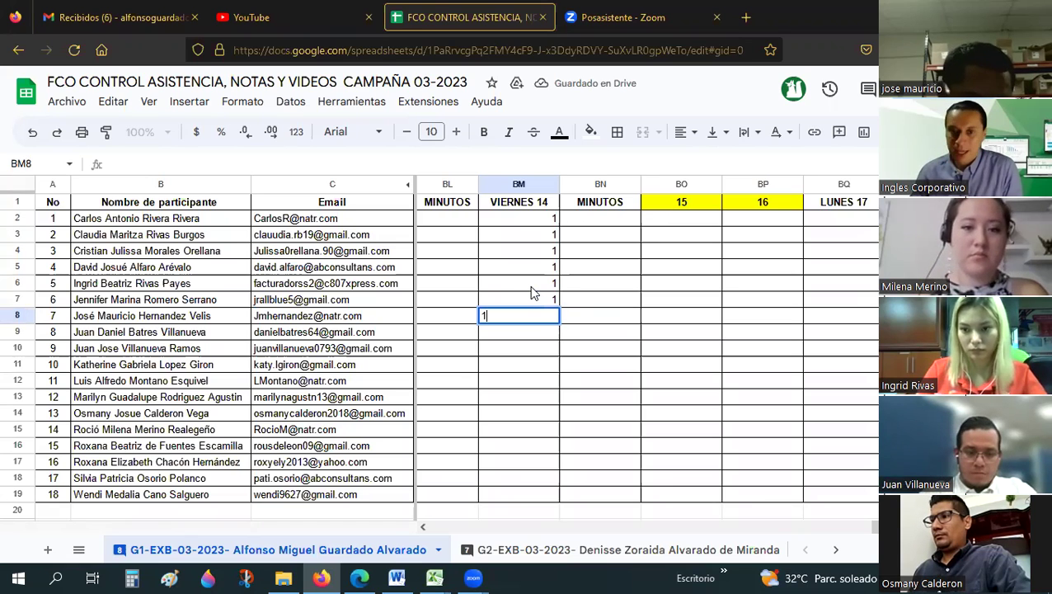
key(Return)
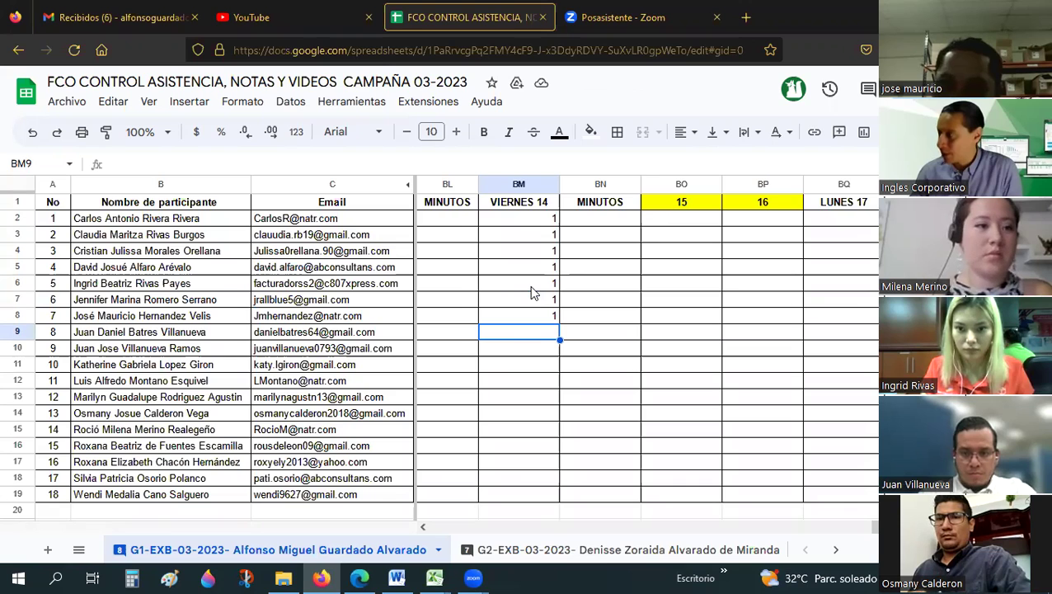
text(0)
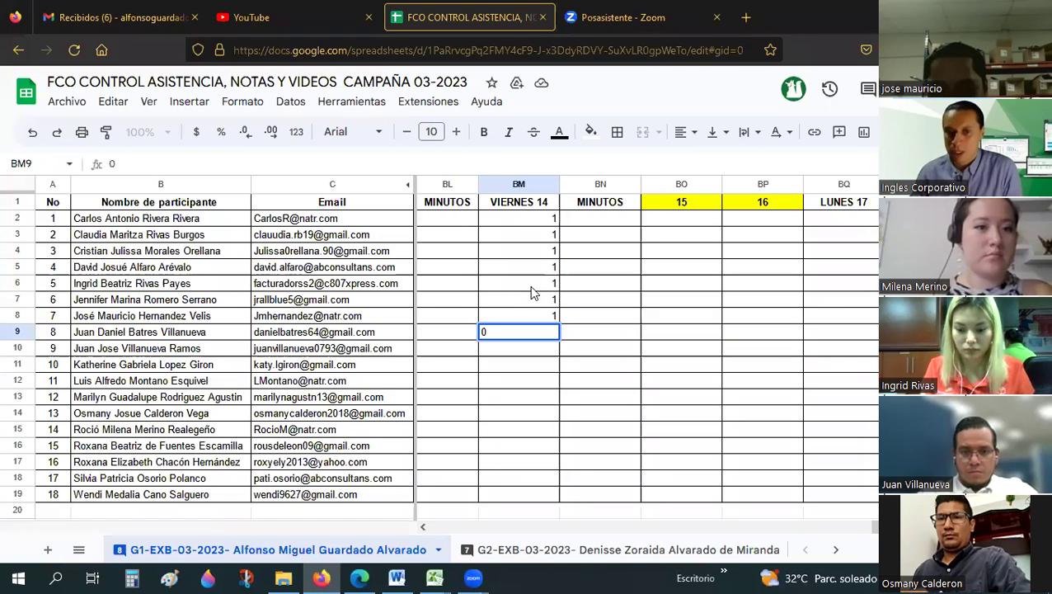
key(Return)
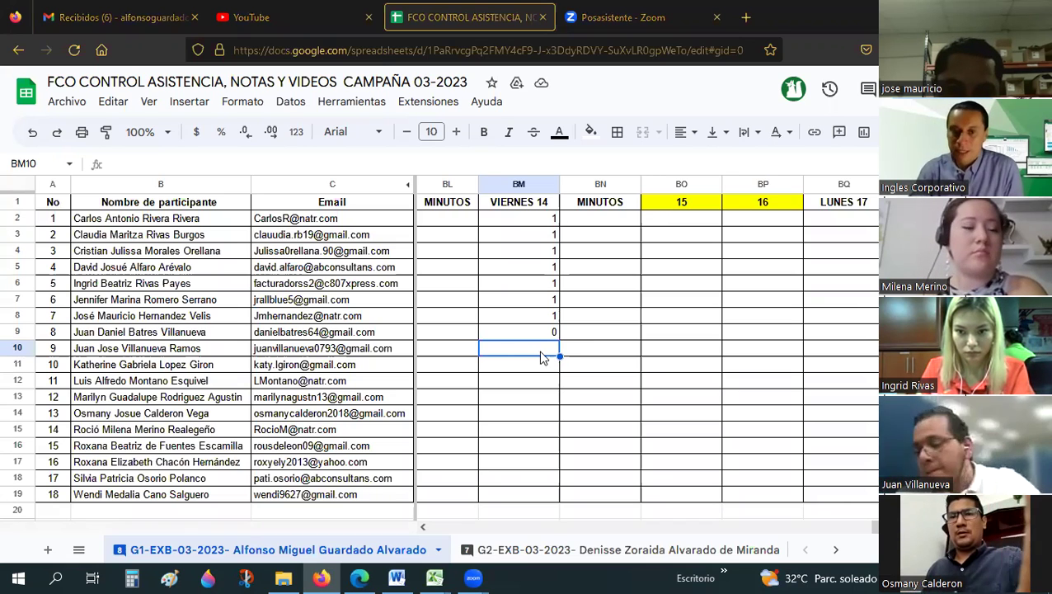
Step: Enter 1 in BM10 through BM14
text(1)
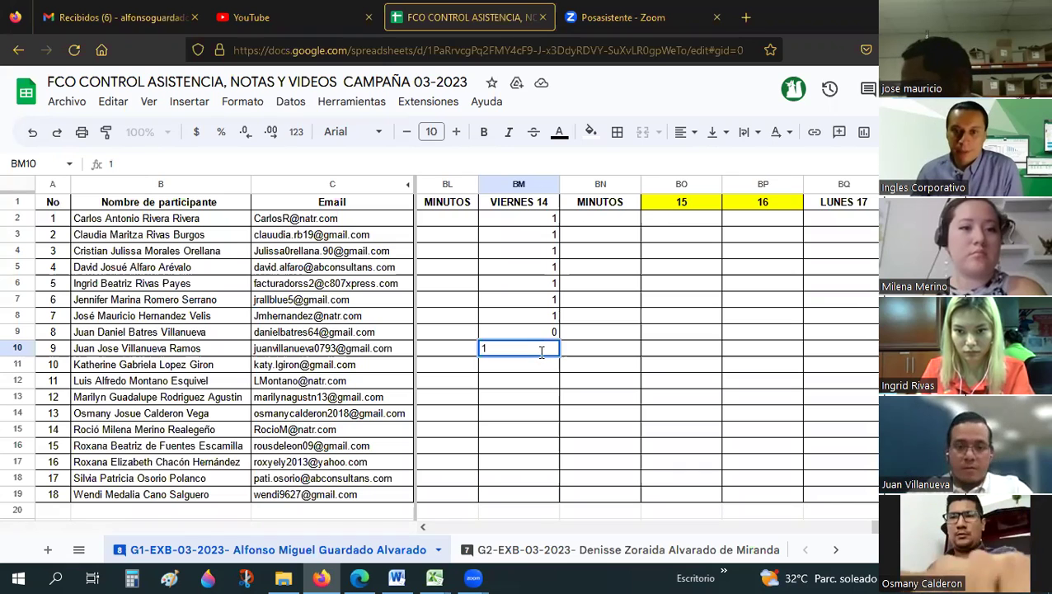
key(Return)
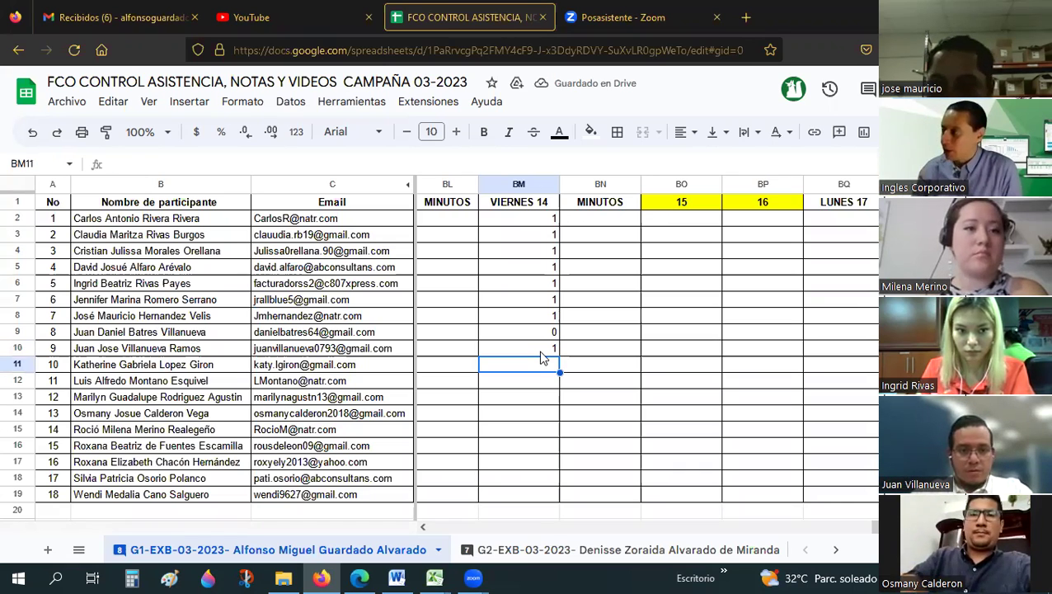
text(1)
key(Return)
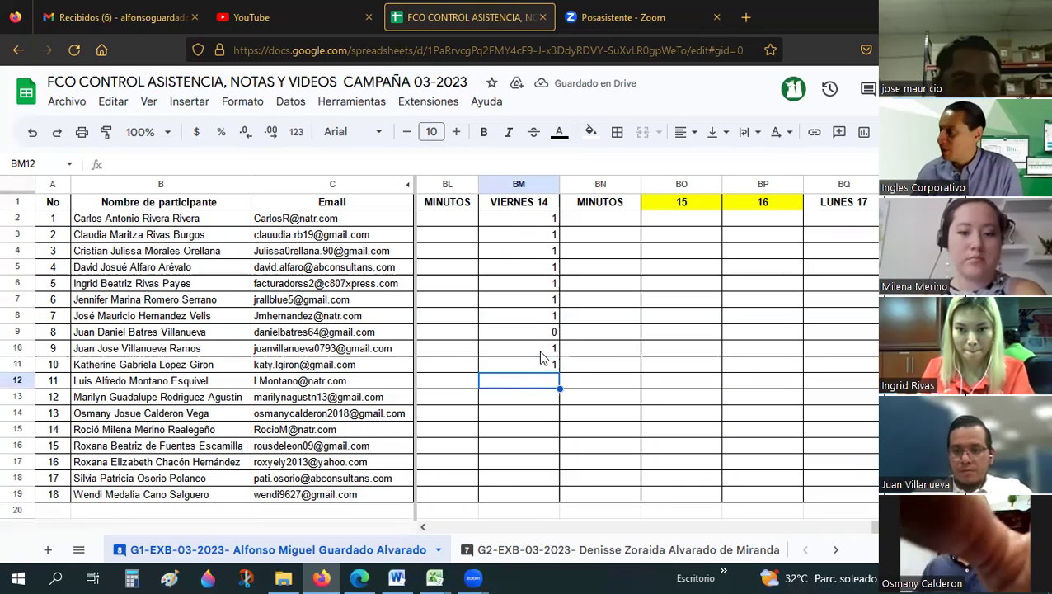
text(1)
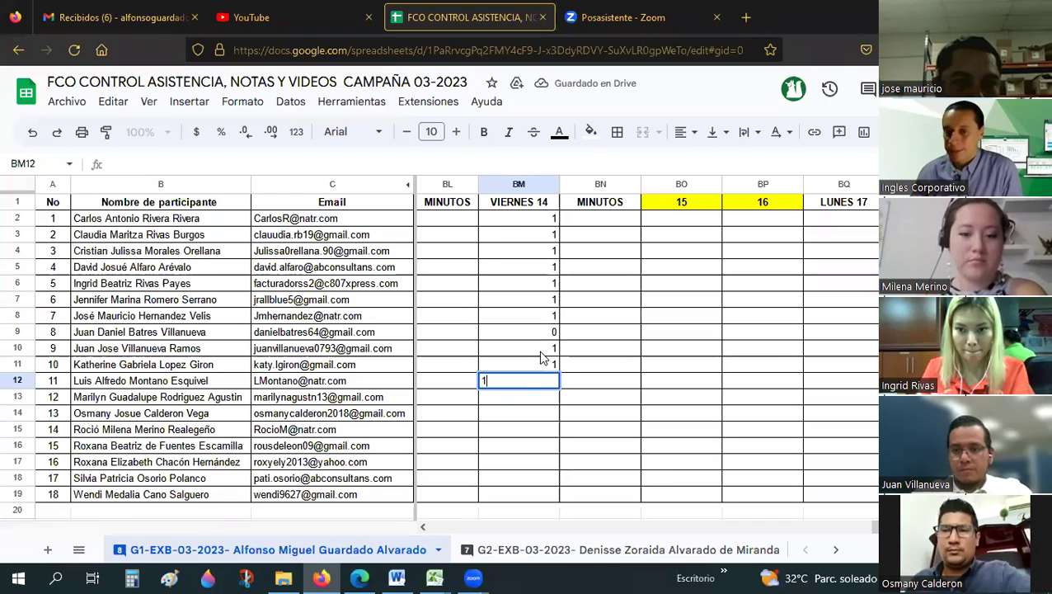
key(Return)
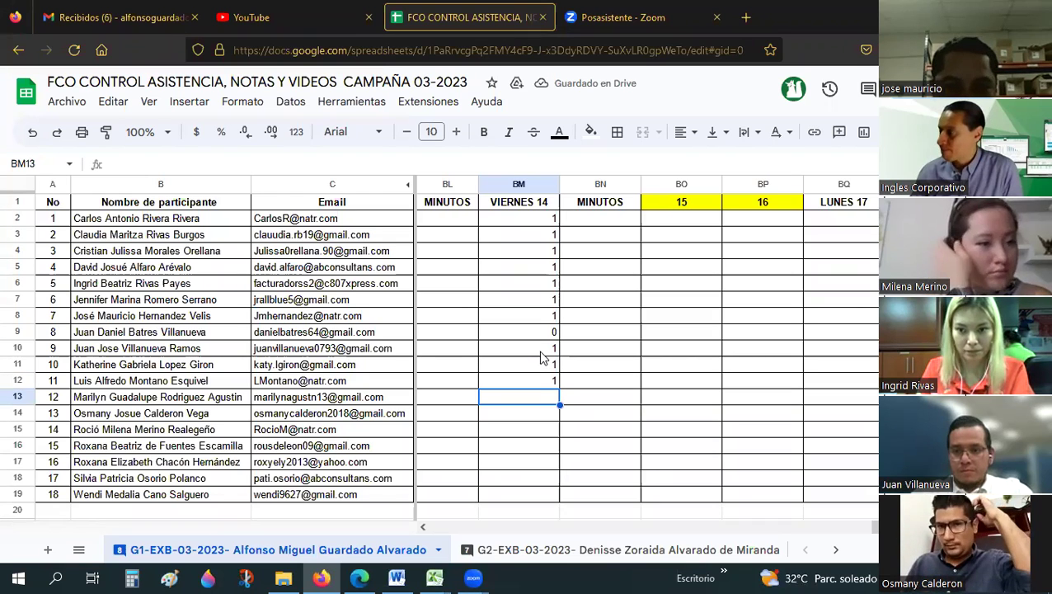
text(1)
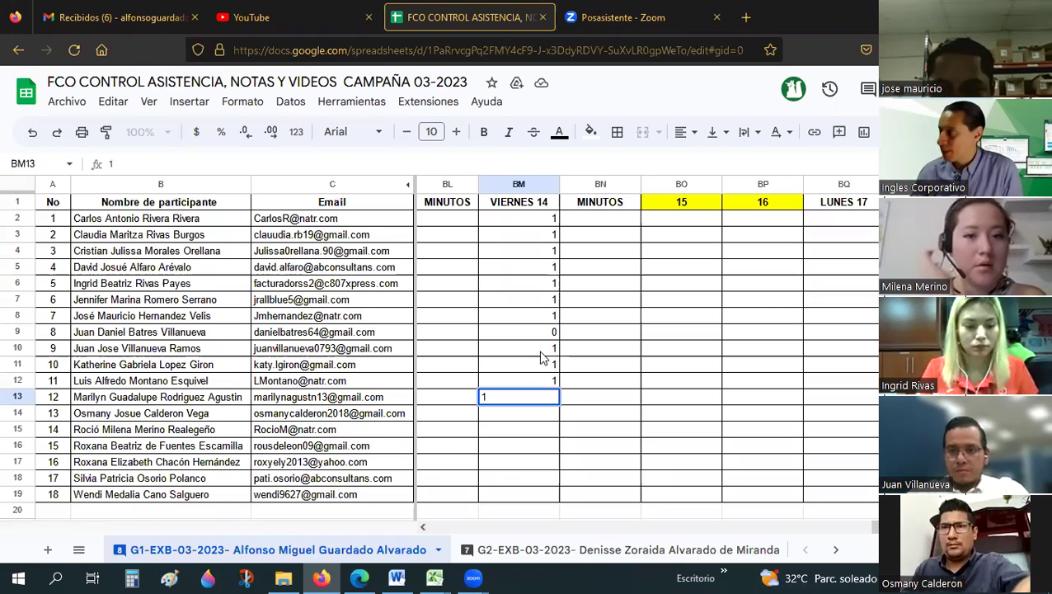
key(Return)
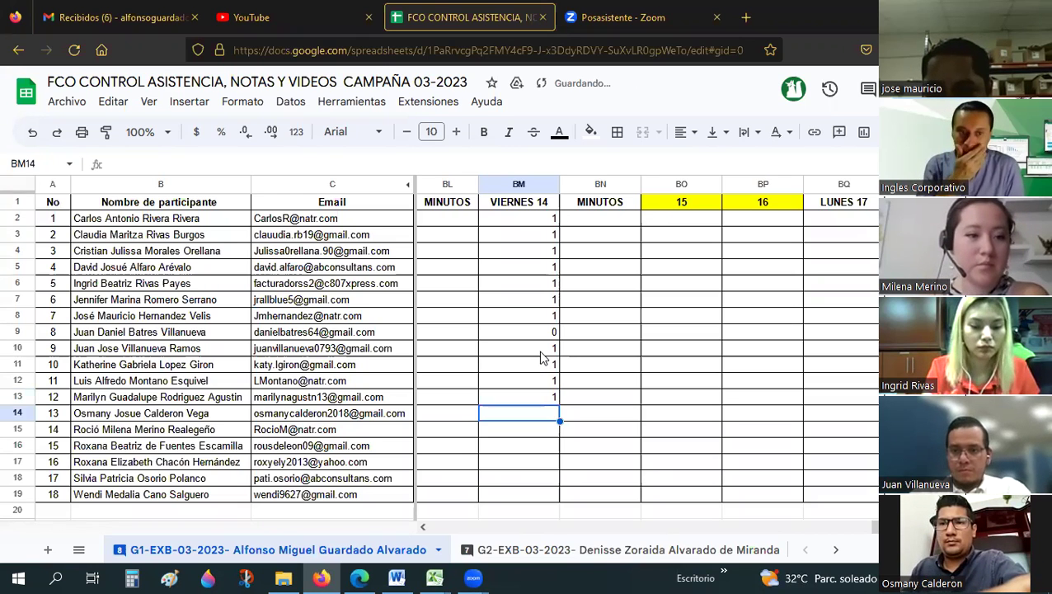
text(1)
key(Return)
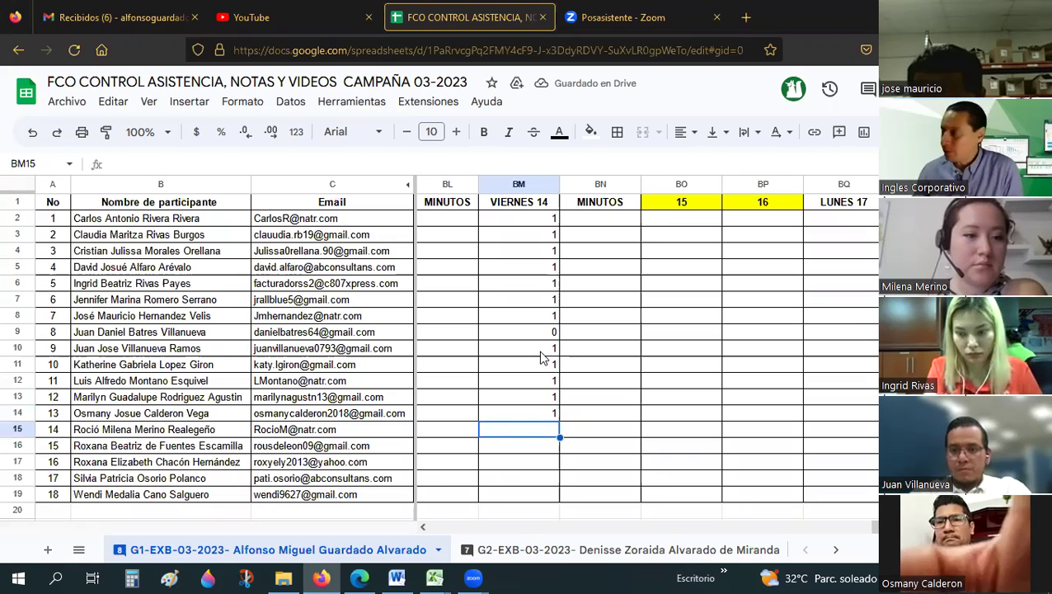
Step: Enter 1 in BM15–BM17, 0 in BM18 and 1 in BM19
text(1)
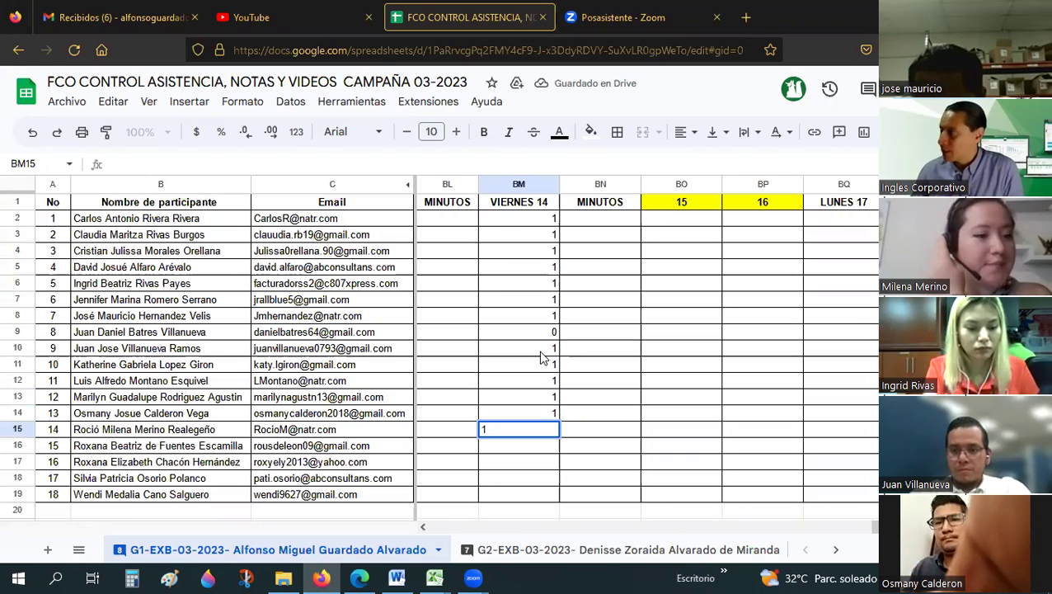
key(Return)
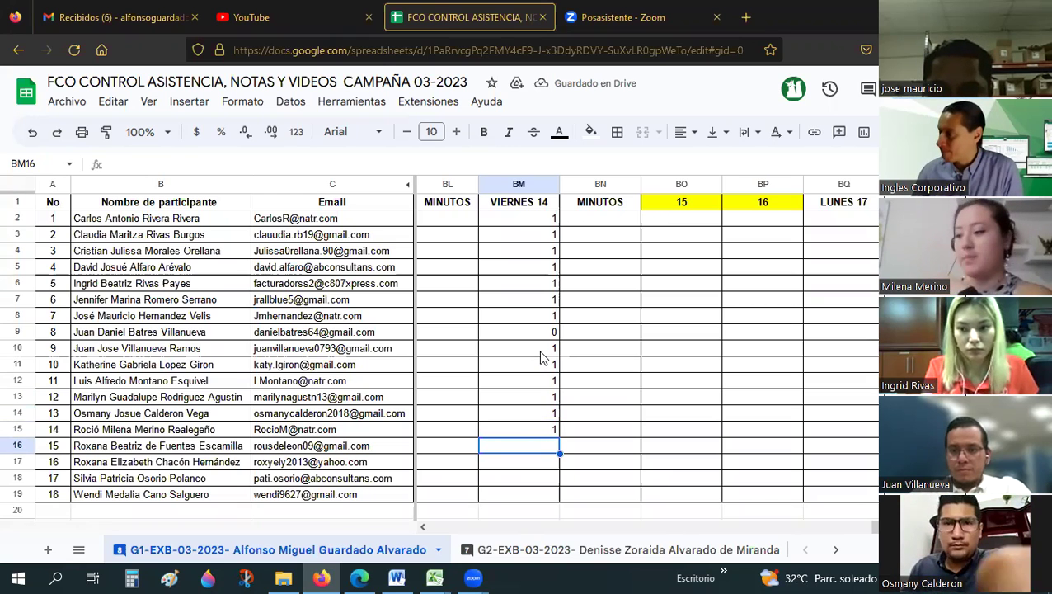
text(1)
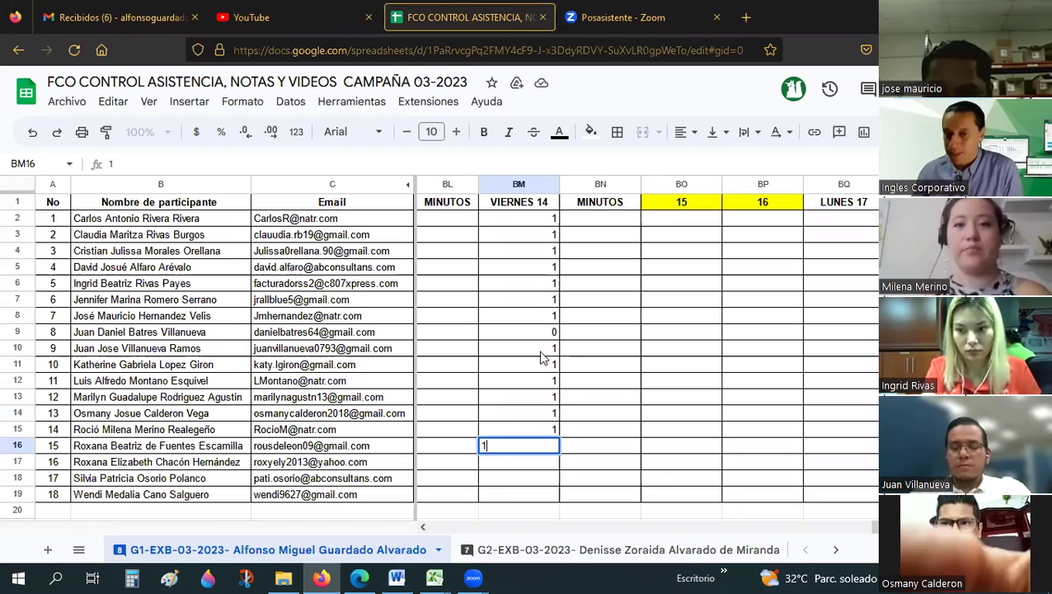
key(Return)
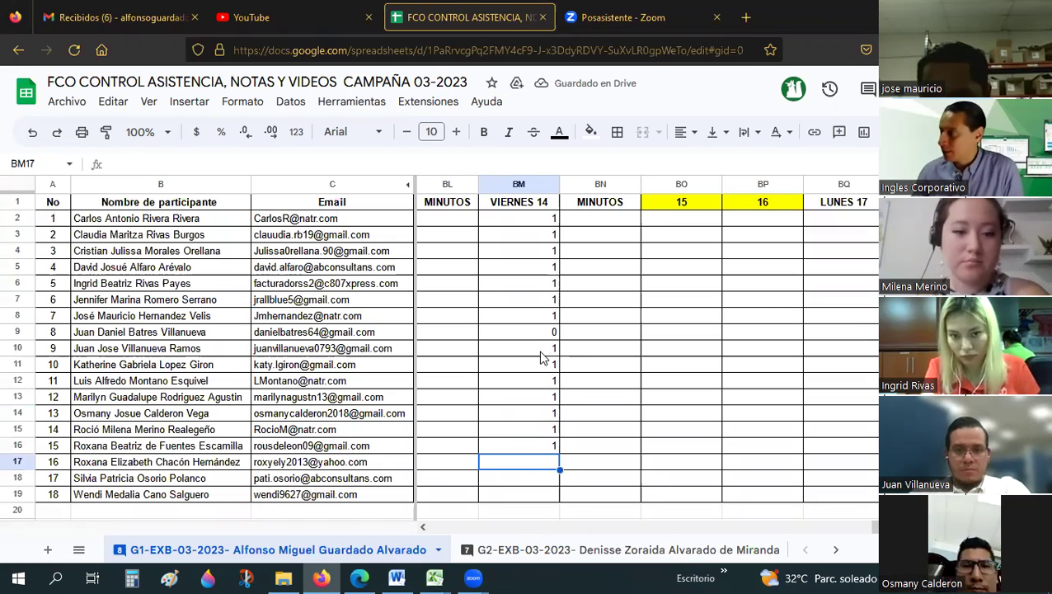
text(1)
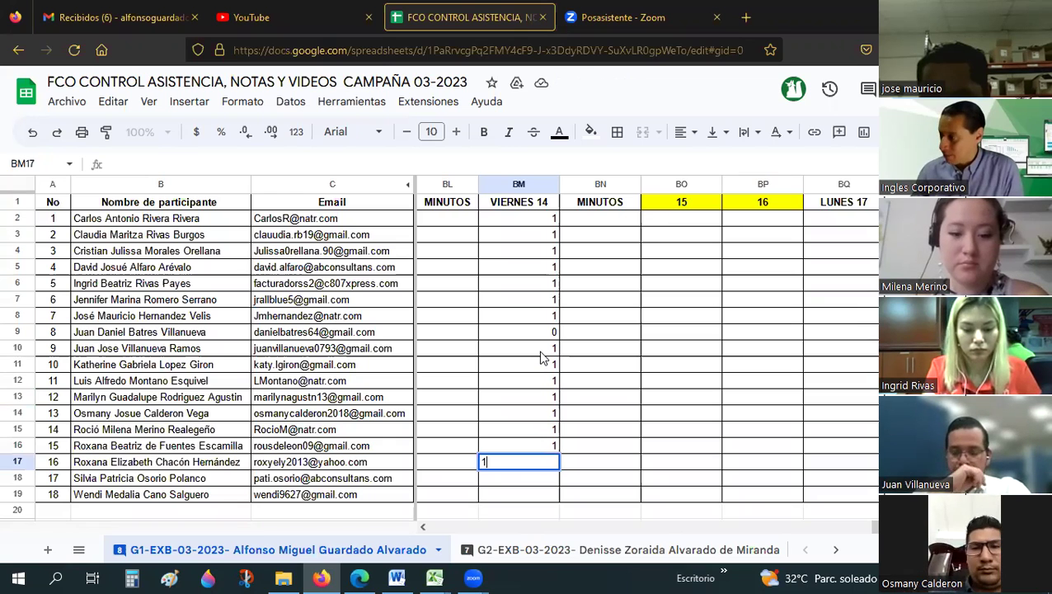
key(Return)
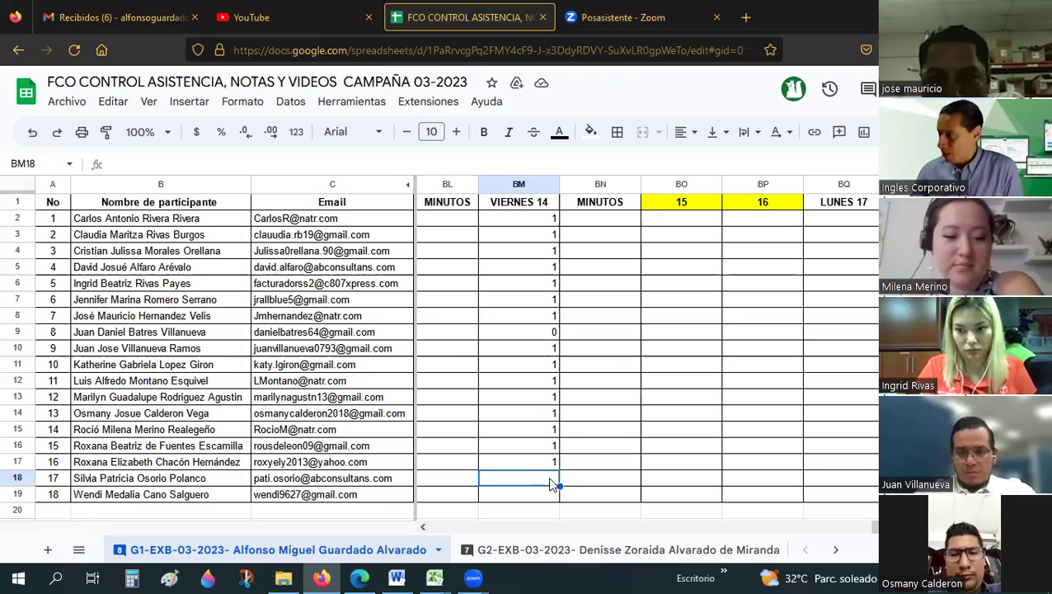
text(0)
key(Return)
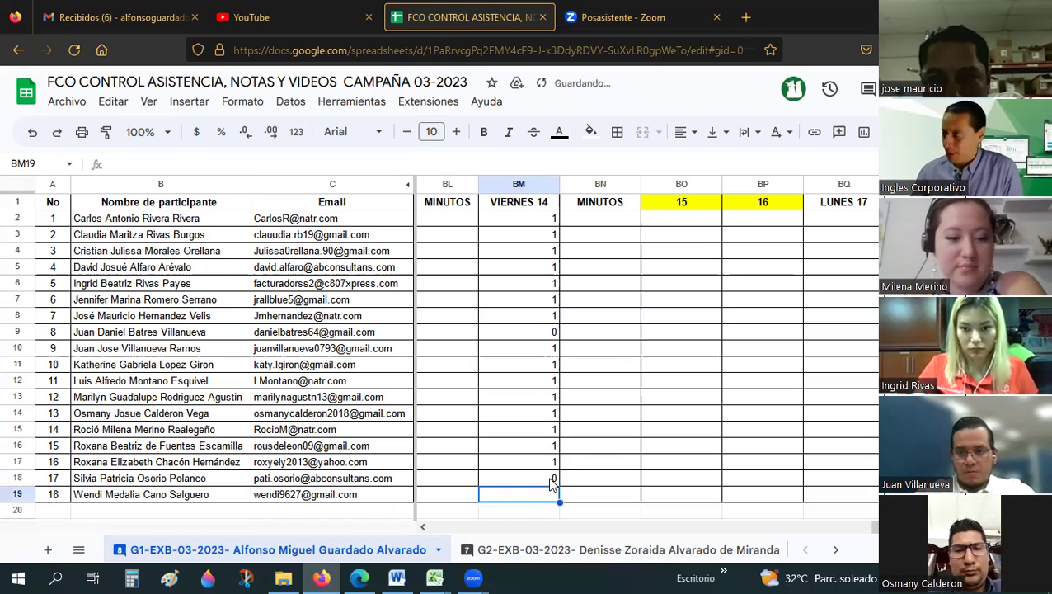
text(1)
key(Return)
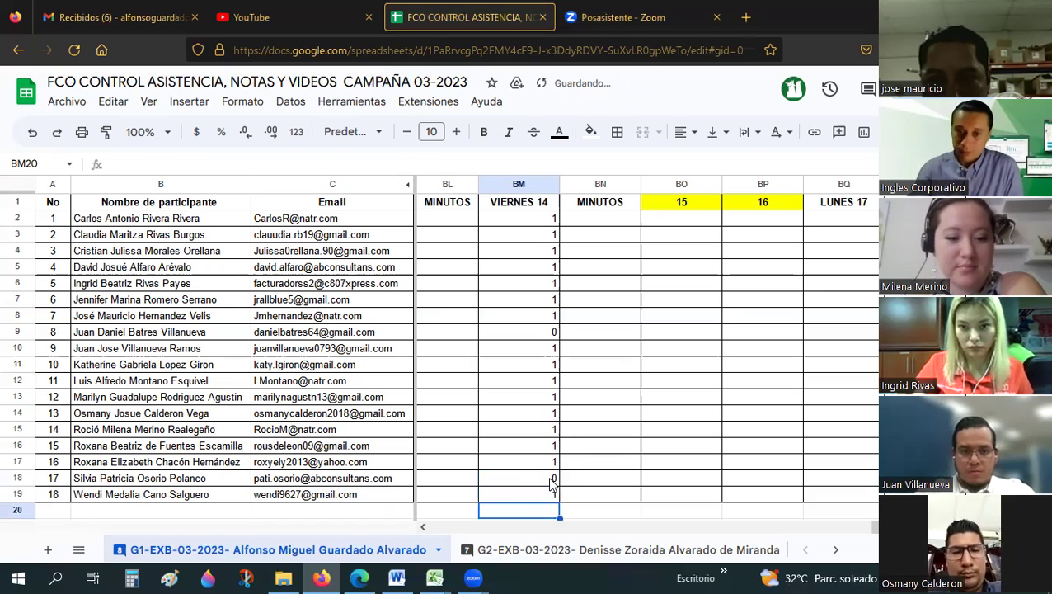
mouse_move(434, 578)
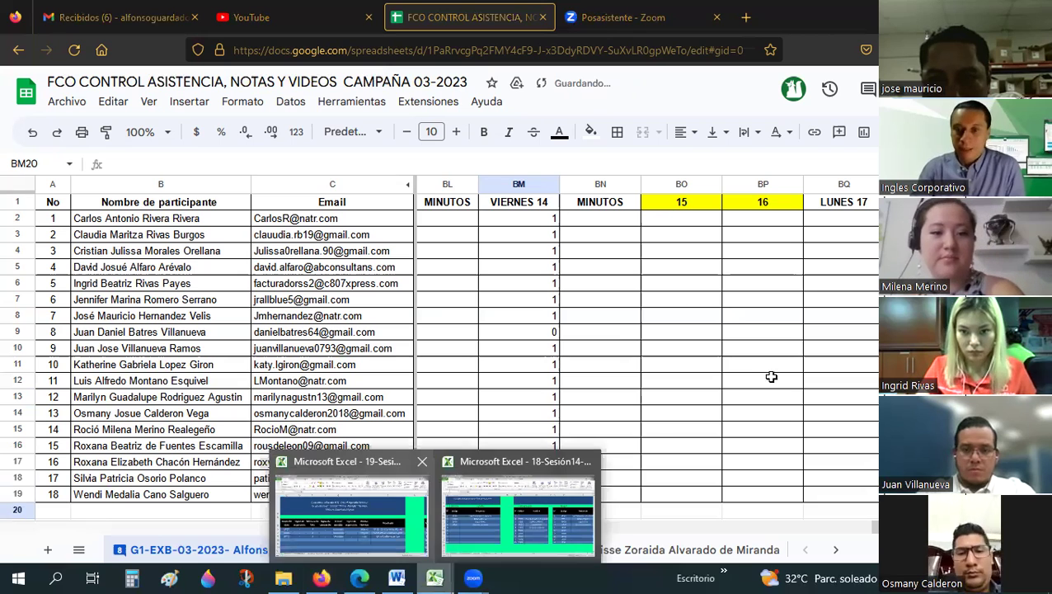
Step: Back in Excel, check J9's formula and scroll right to the second GP01 table in columns L–T
click(511, 503)
click(686, 427)
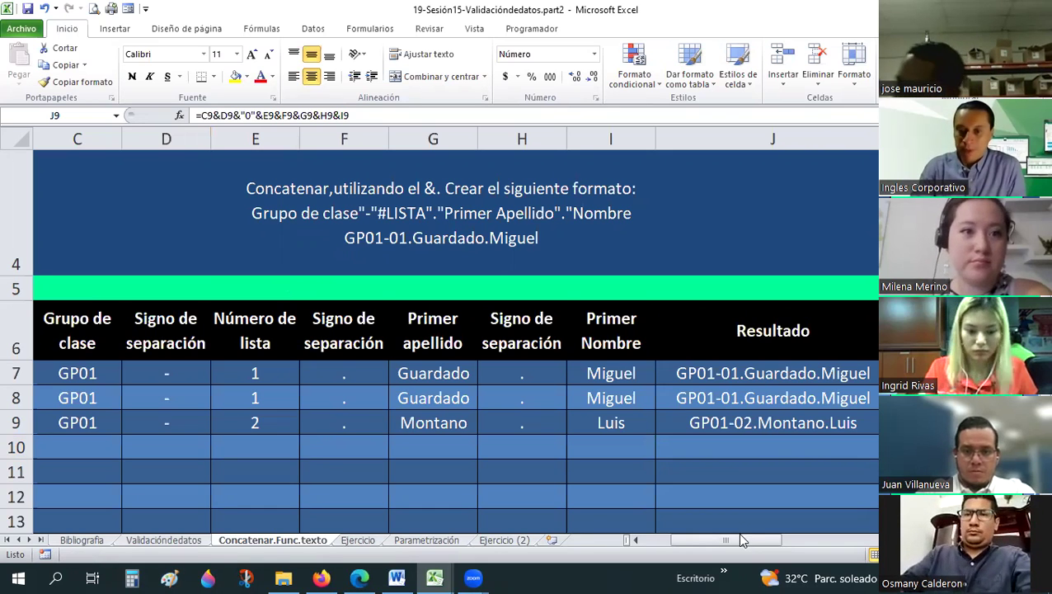
click(773, 544)
drag(790, 541, 872, 540)
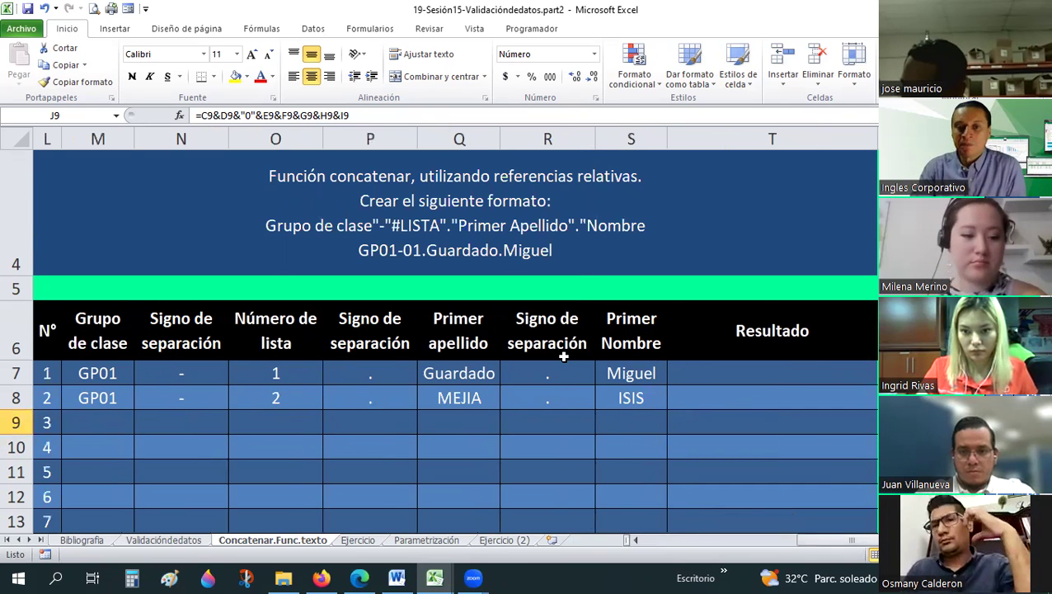
scroll(563, 354, down, 1)
scroll(563, 355, up, 1)
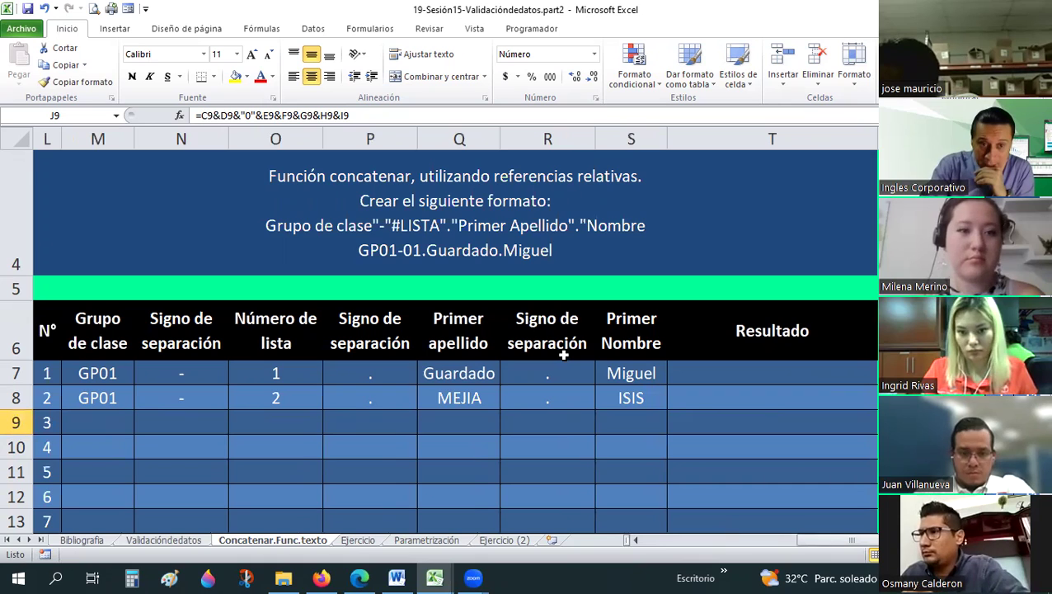
scroll(563, 354, down, 1)
scroll(563, 354, up, 1)
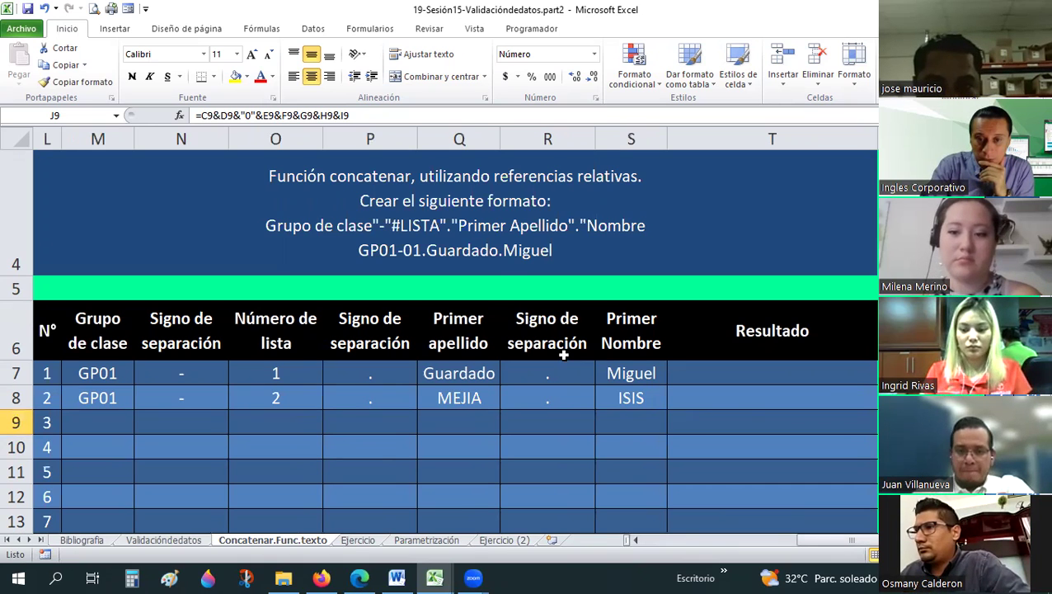
scroll(563, 354, down, 1)
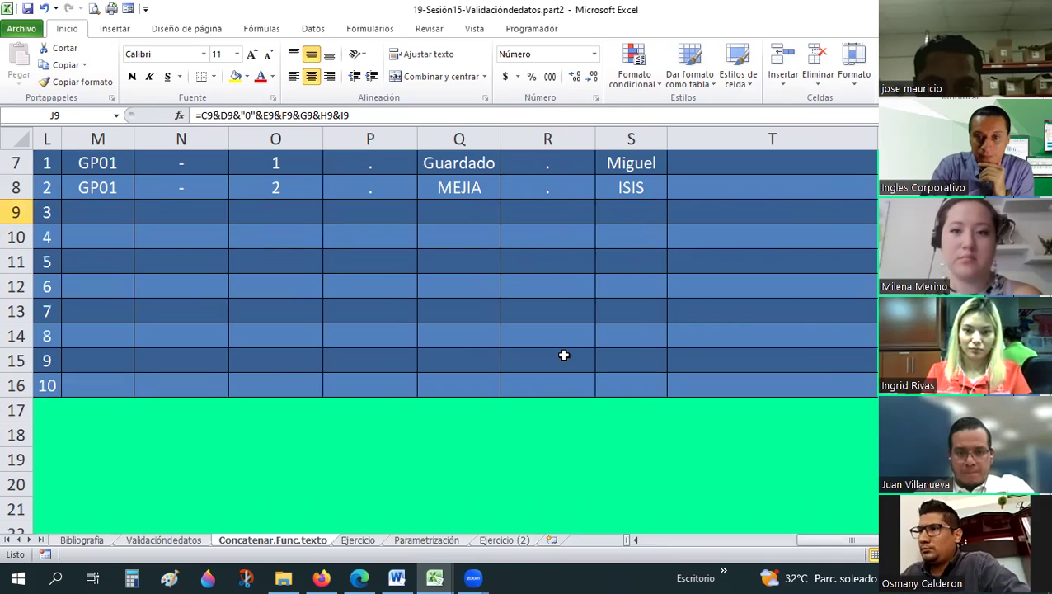
scroll(563, 355, up, 1)
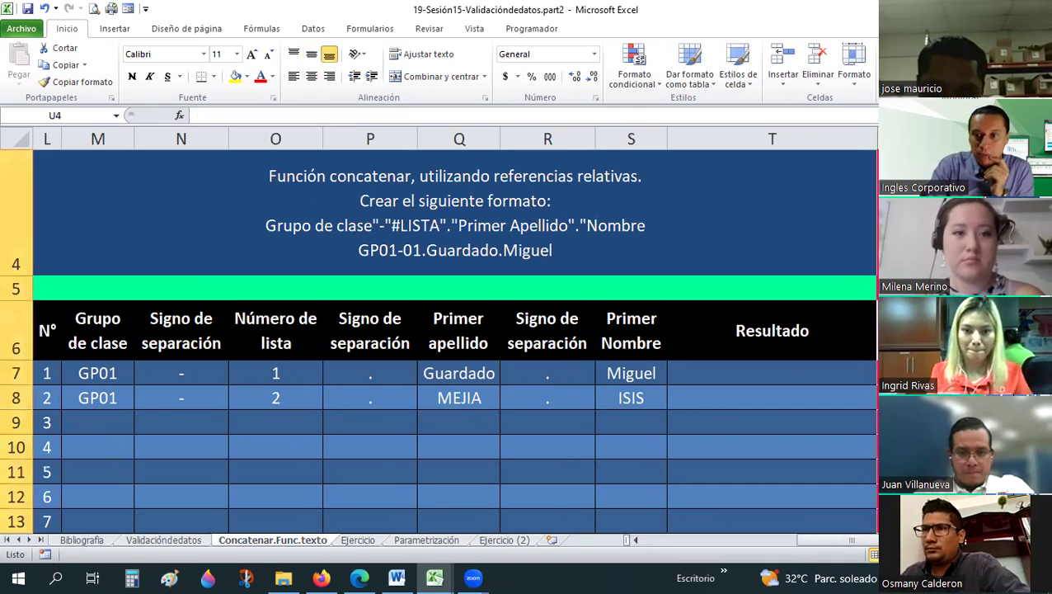
Step: Insert a blank column U after the Resultado column
right_click(810, 141)
click(851, 246)
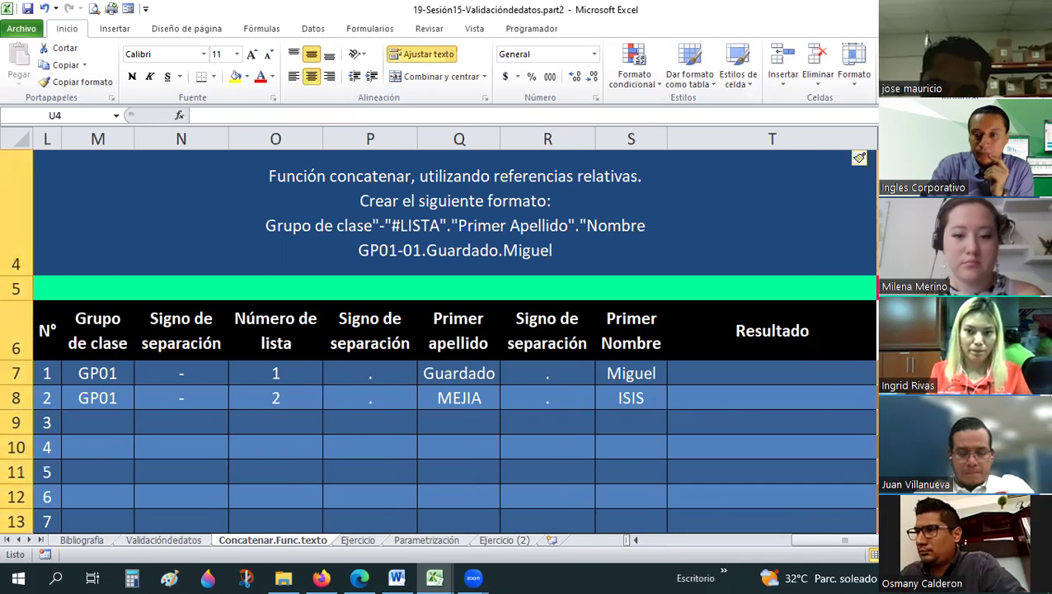
click(876, 398)
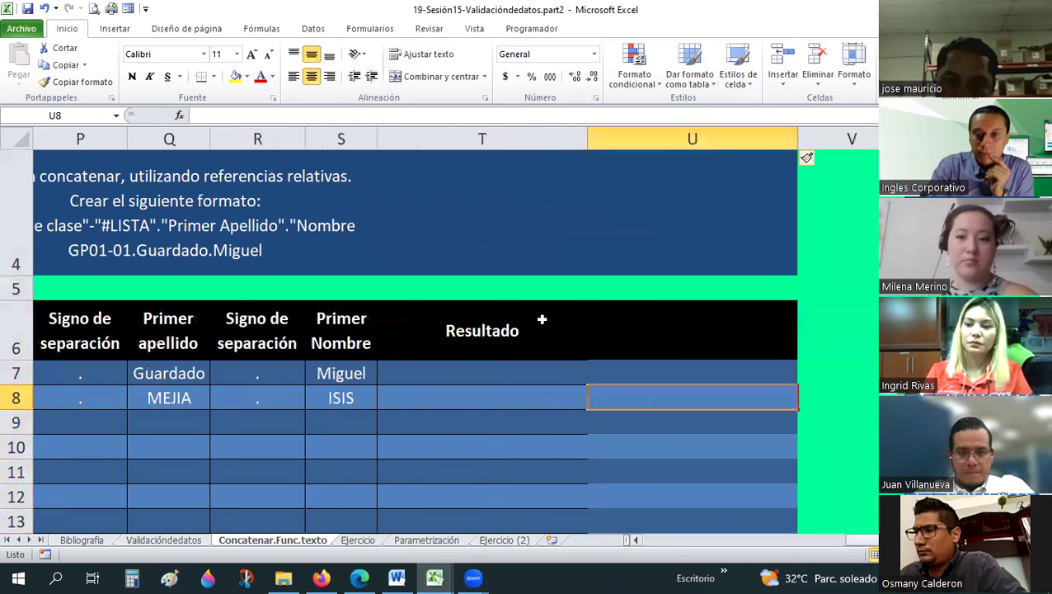
Step: Give the Resultado cells T6:T16 a white outside border
mouse_move(481, 324)
mouse_down()
mouse_move(538, 449)
mouse_move(495, 470)
mouse_up()
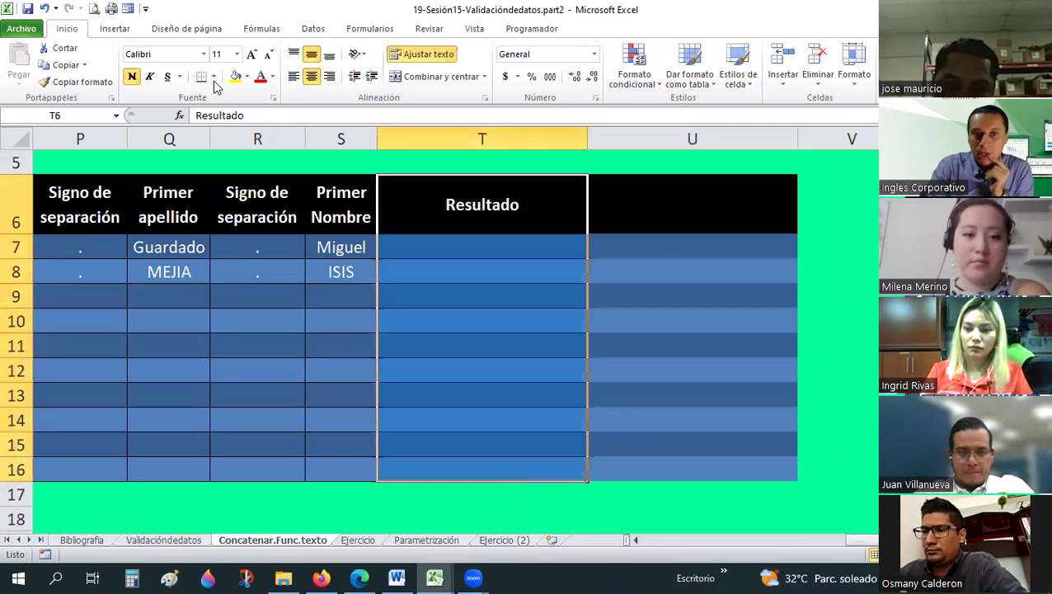
click(213, 77)
click(247, 216)
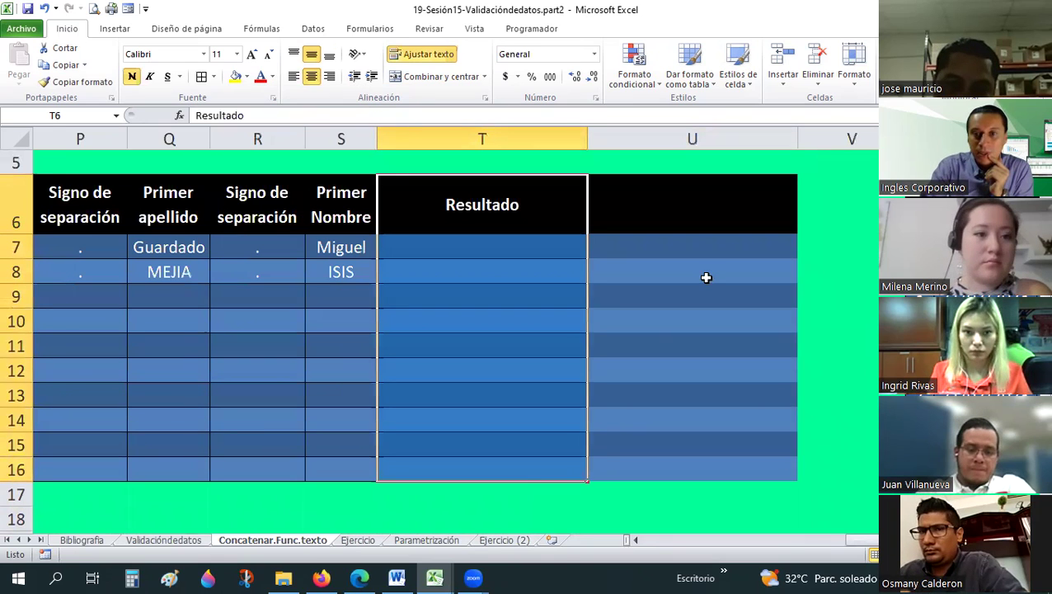
Step: Format-paint V6's green background onto U6:U16
click(834, 195)
click(99, 82)
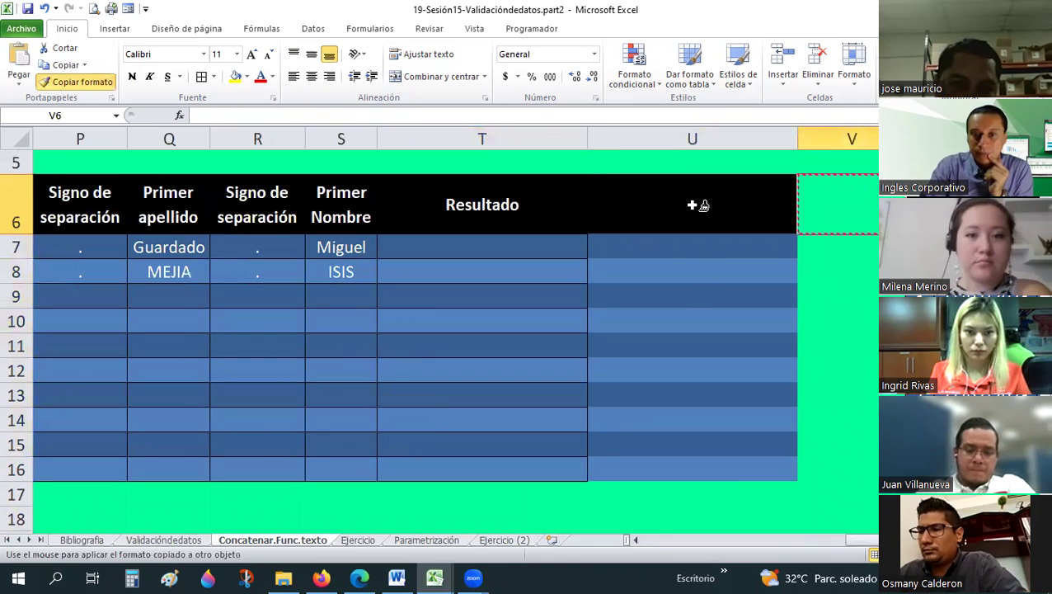
drag(672, 467, 680, 206)
click(692, 395)
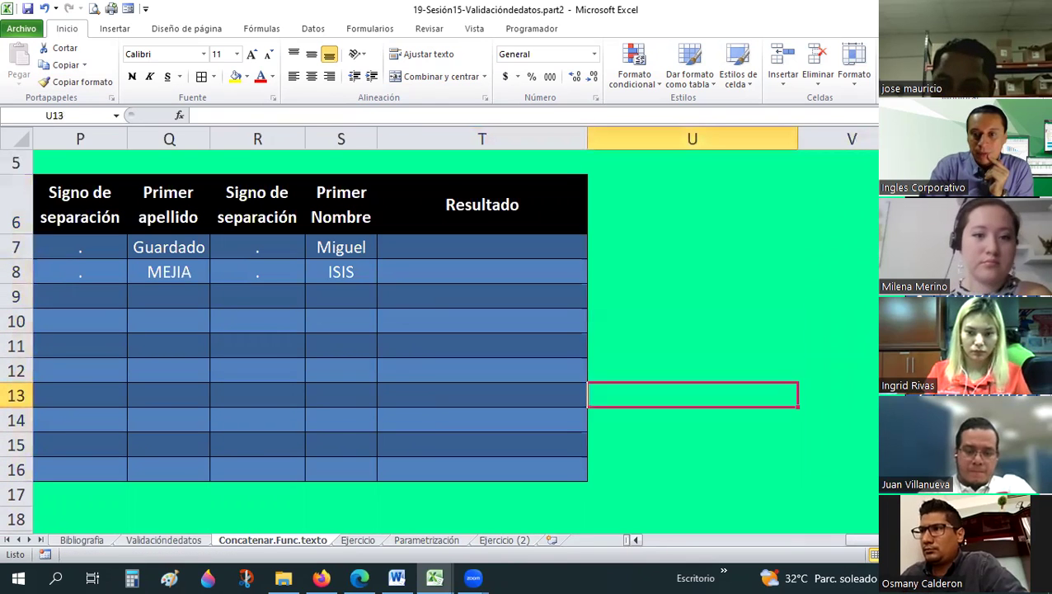
scroll(437, 330, left, 1)
scroll(866, 544, left, 2)
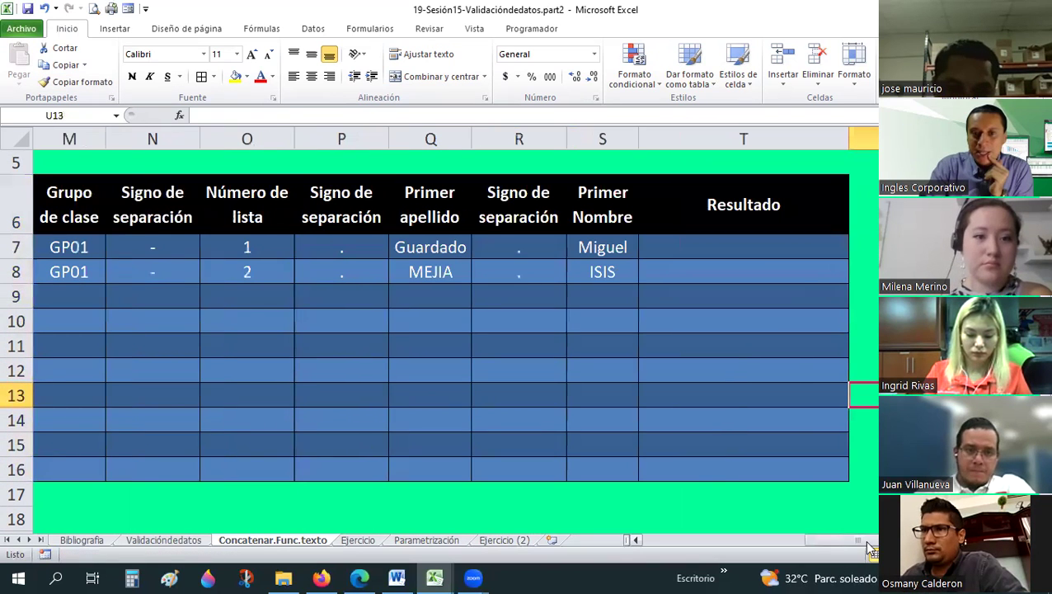
scroll(861, 545, left, 2)
scroll(866, 544, right, 1)
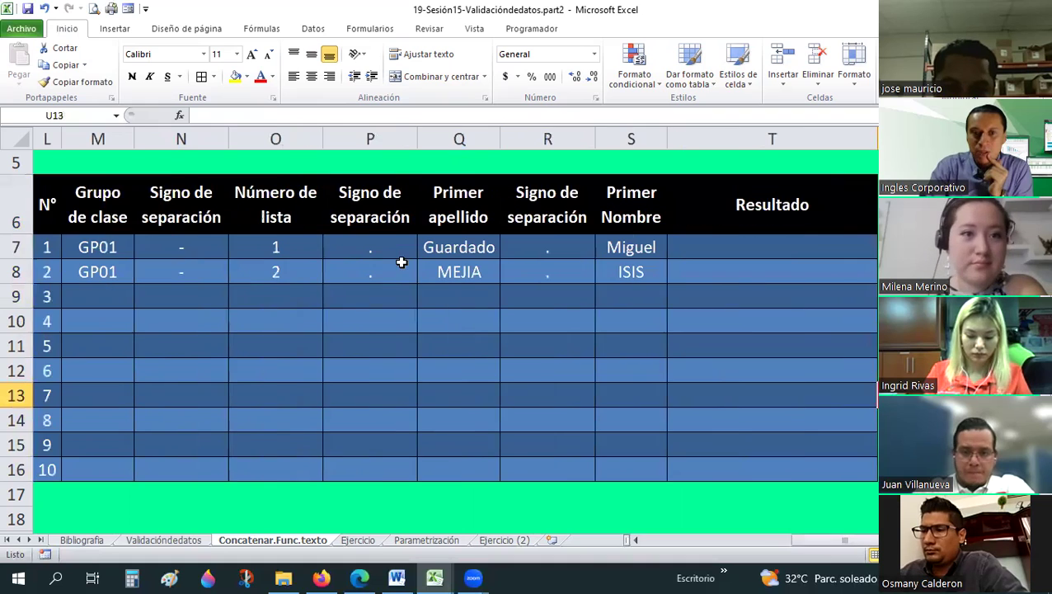
click(636, 265)
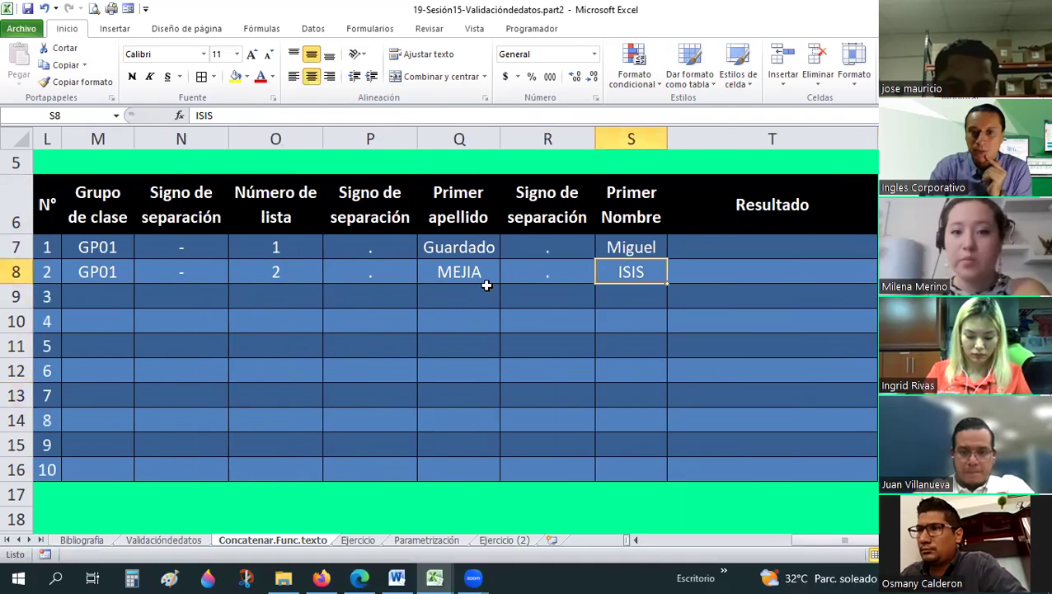
click(464, 272)
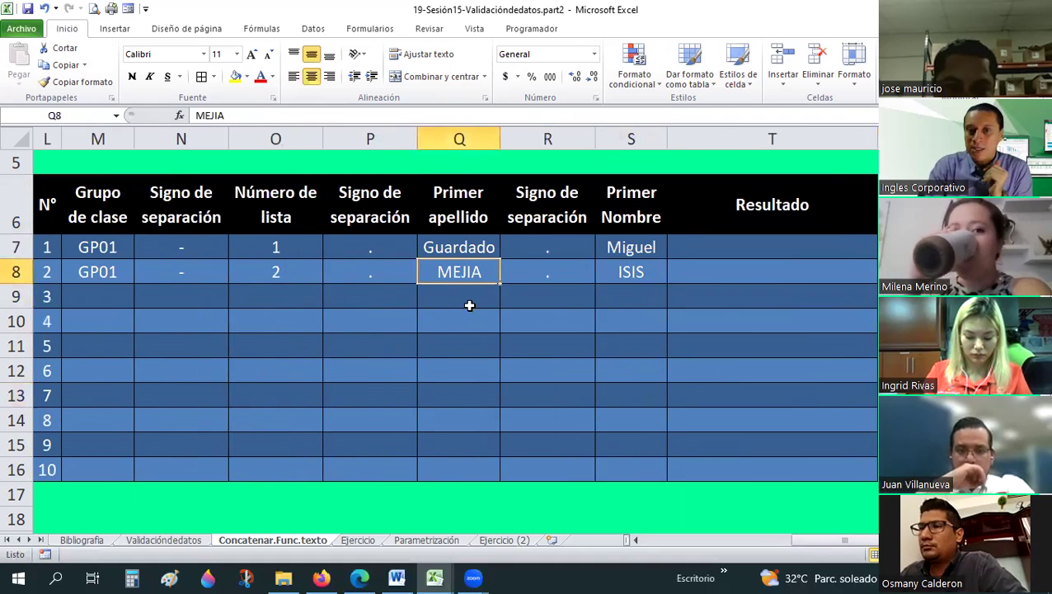
click(635, 244)
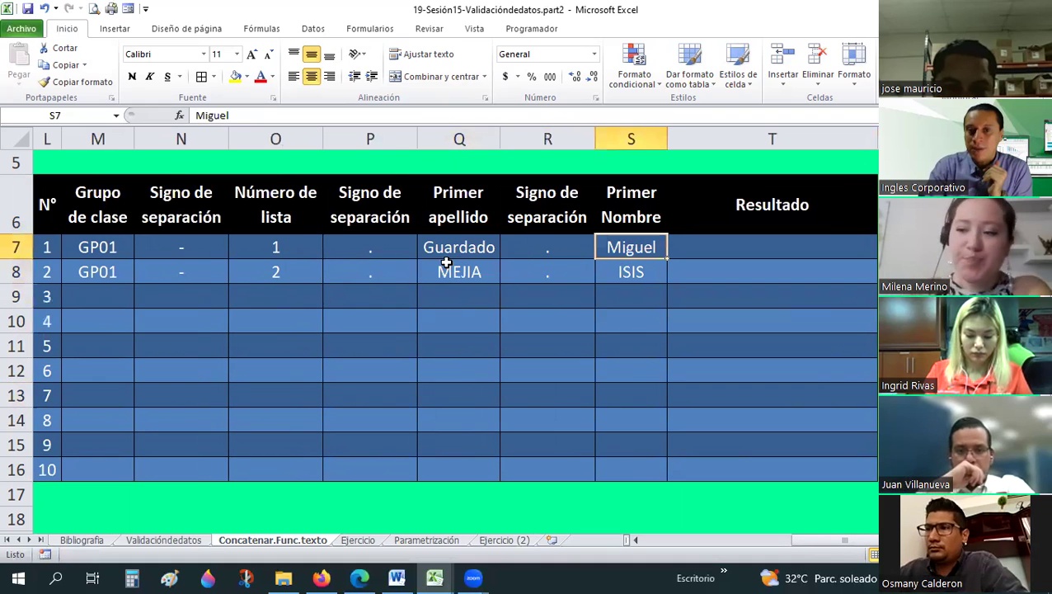
click(474, 252)
key(Right)
key(Right)
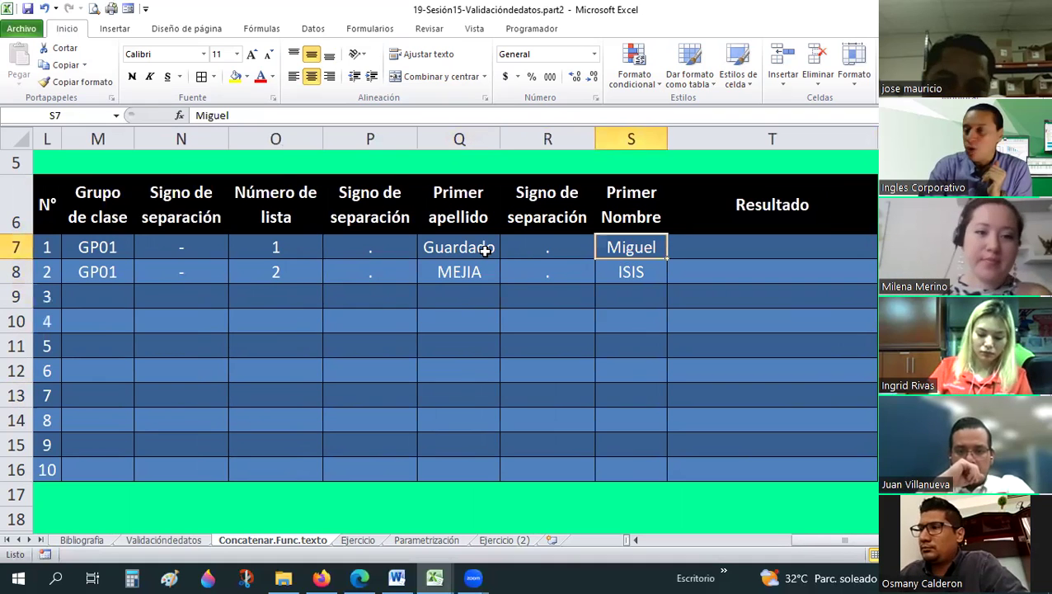
click(487, 251)
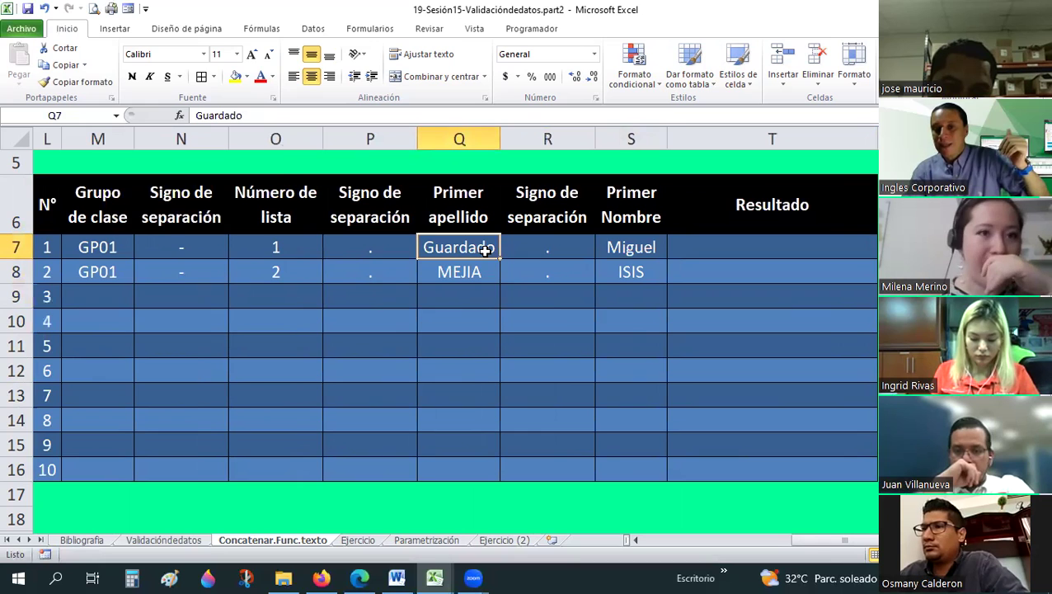
click(899, 271)
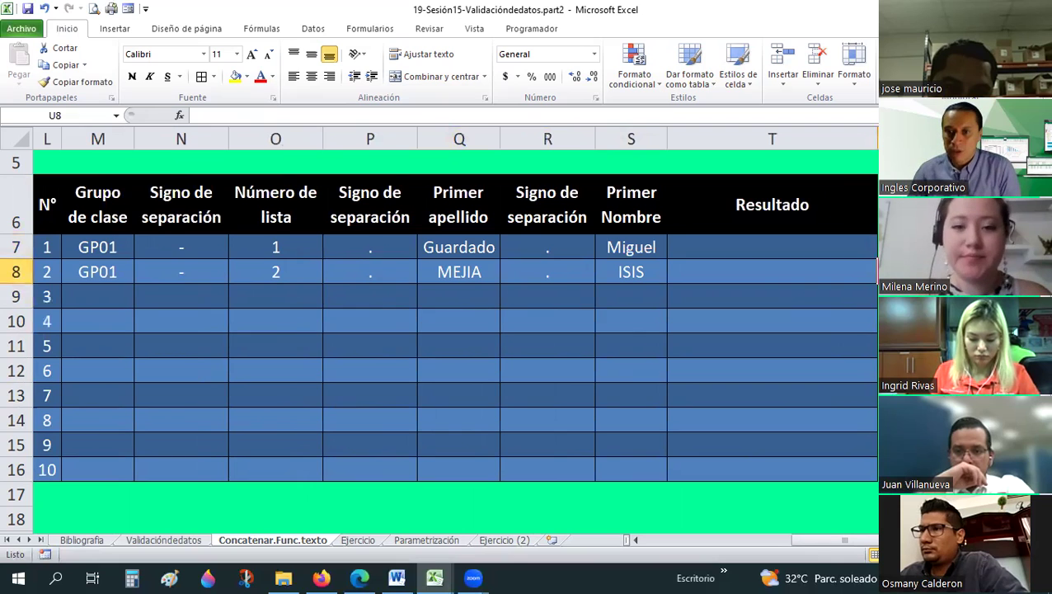
scroll(437, 330, right, 3)
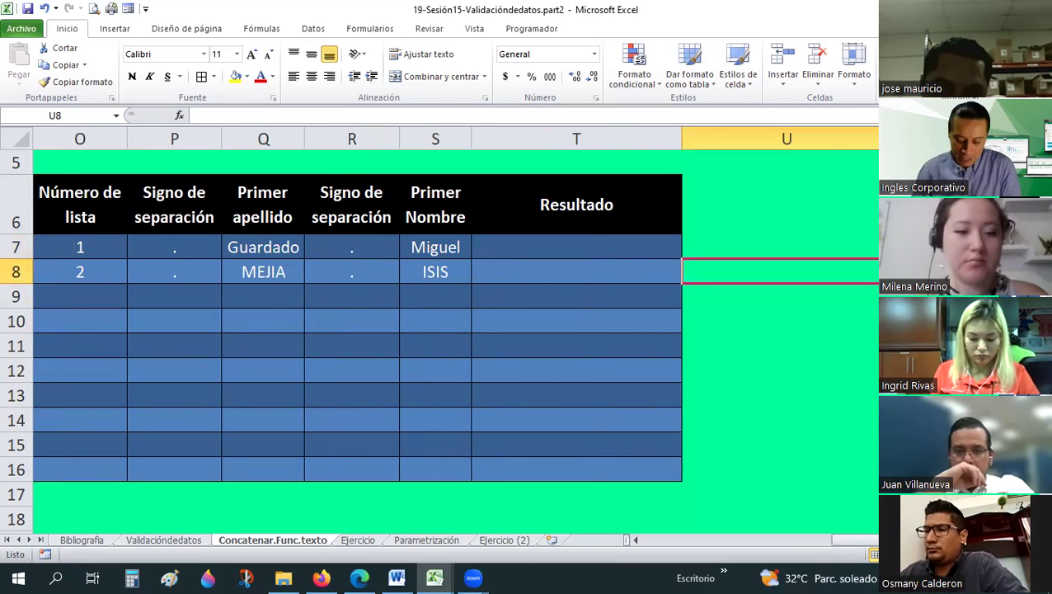
text(=n)
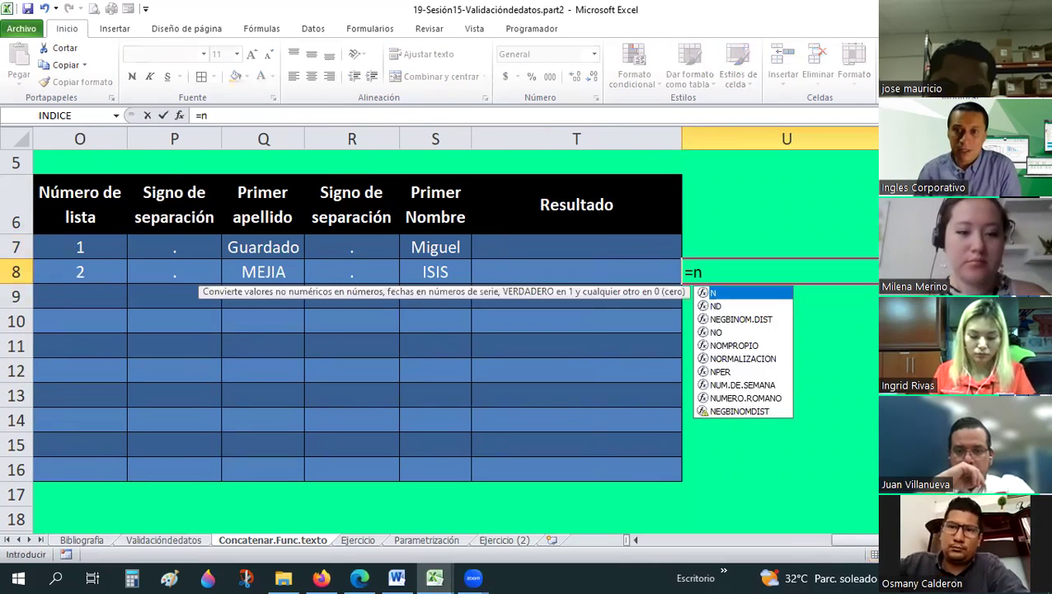
text(om)
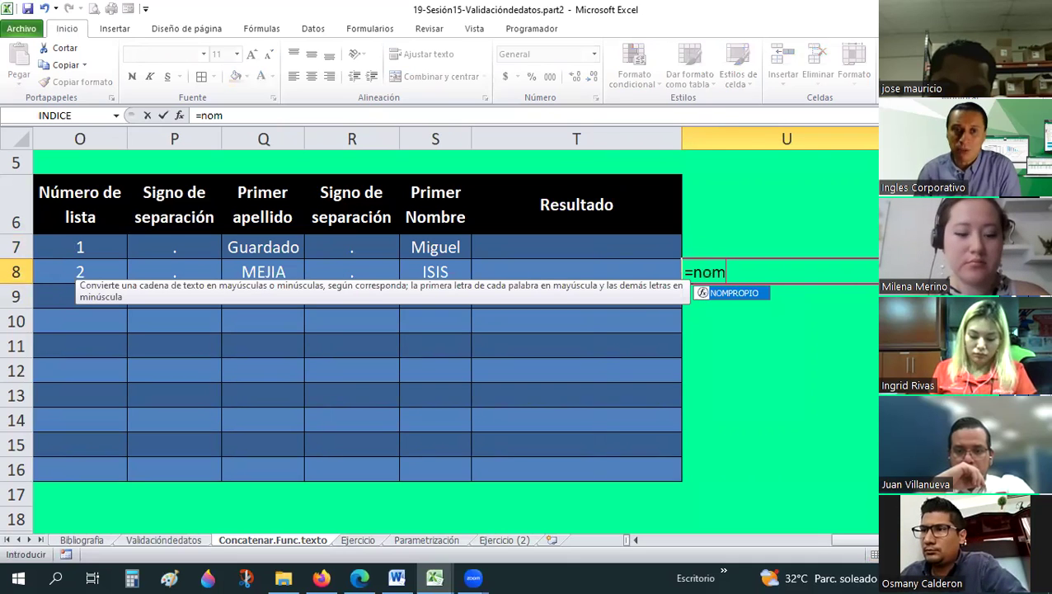
text(propiu)
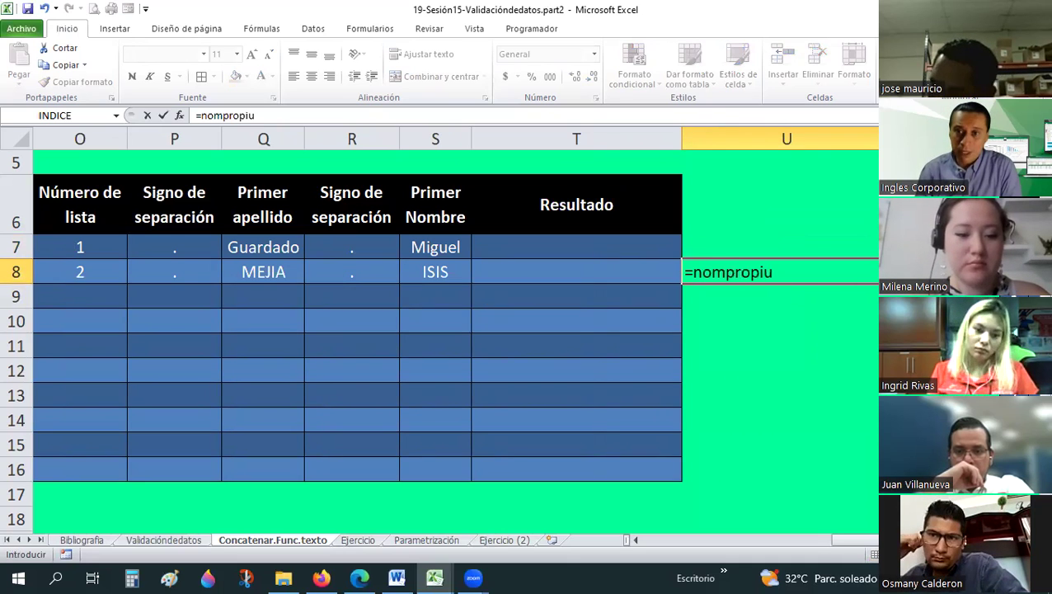
key(BackSpace)
text(o()
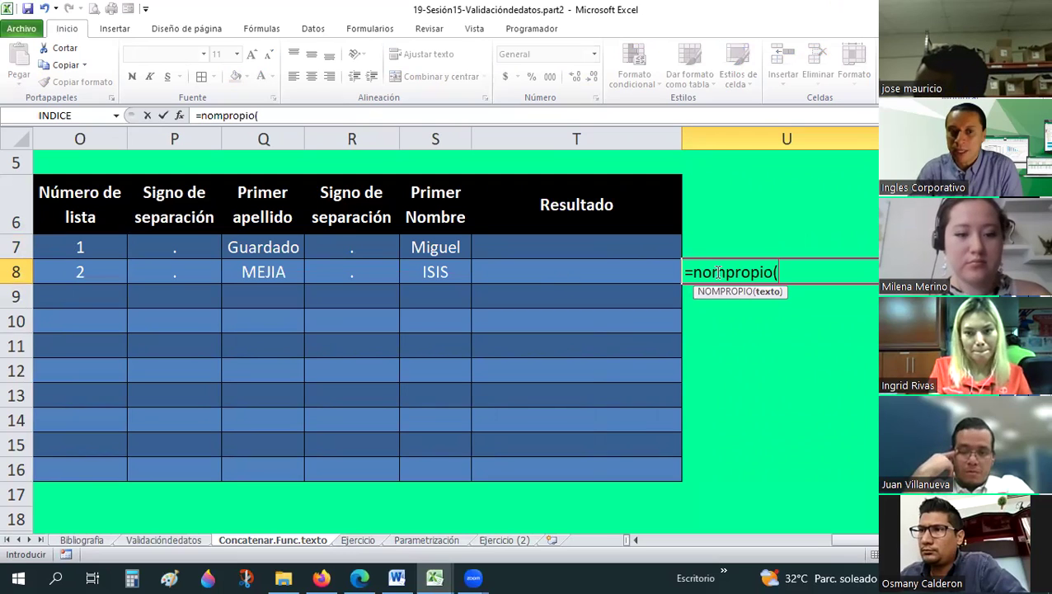
click(287, 271)
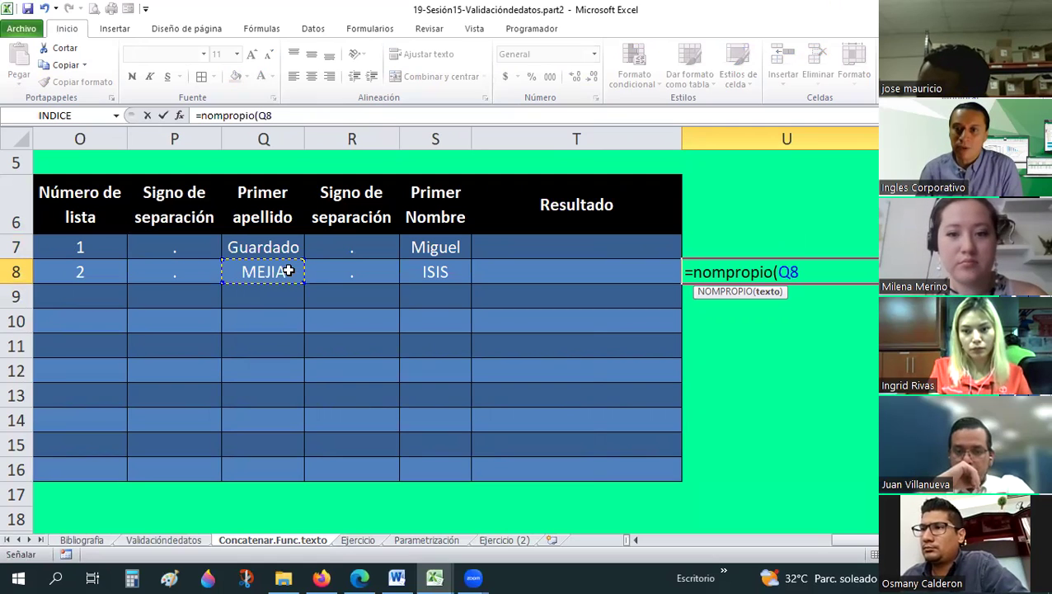
key(Return)
key(Up)
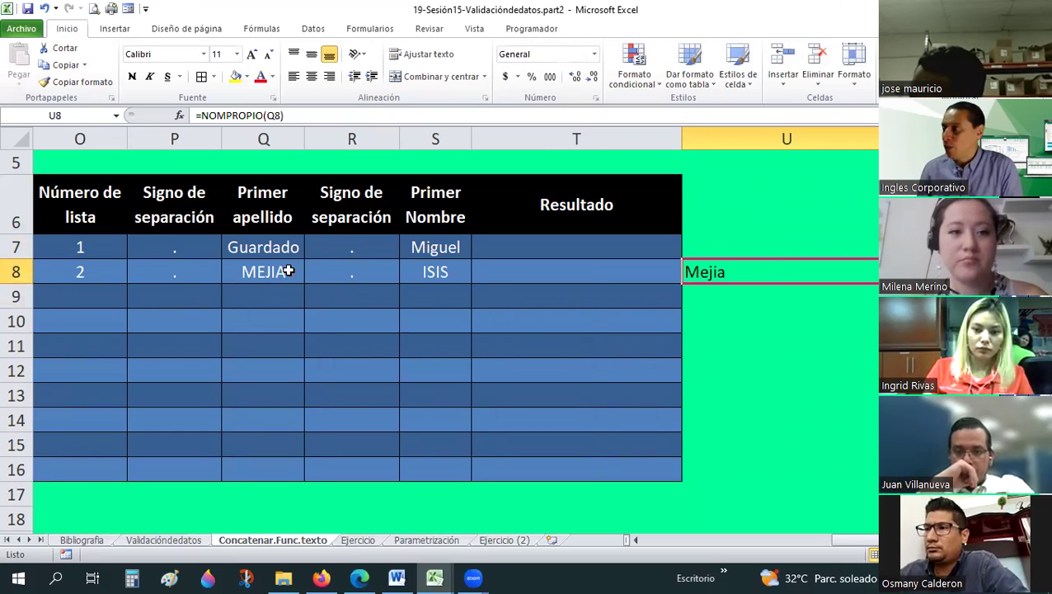
key(F2)
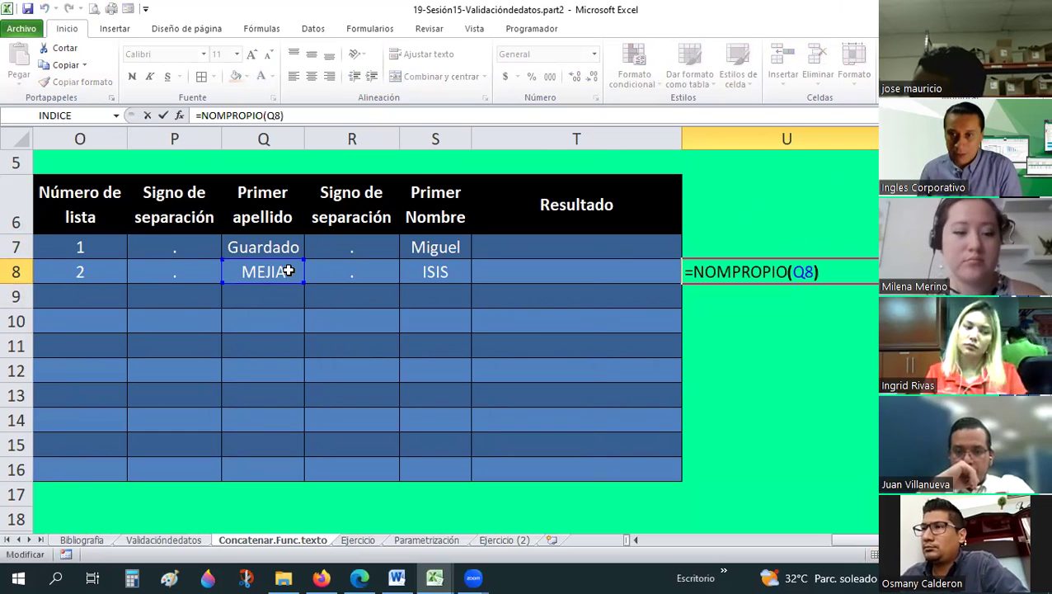
key(ctrl+Return)
key(ctrl+c)
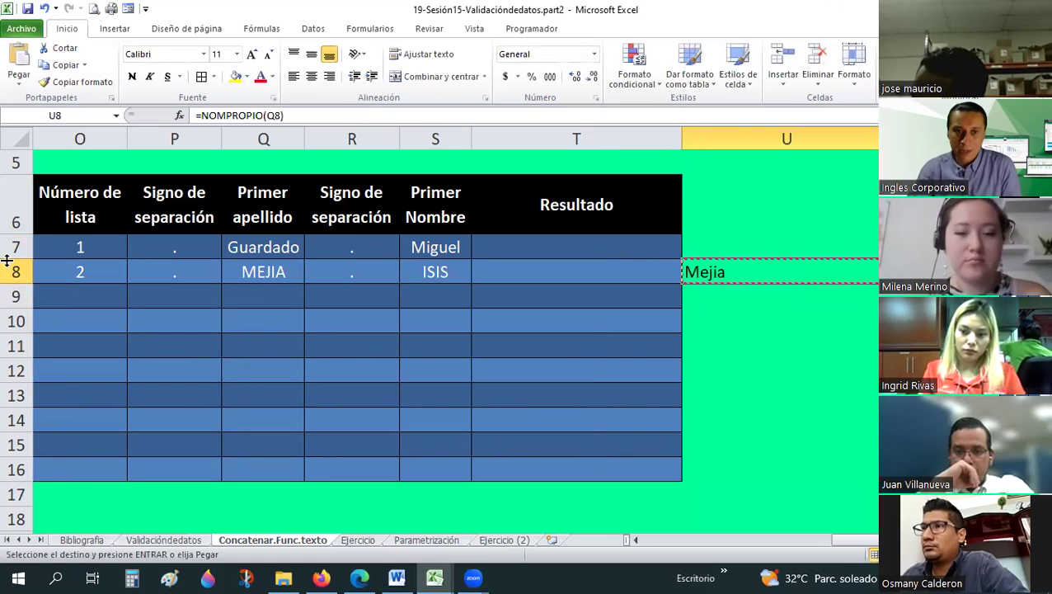
click(279, 270)
key(shift+F10)
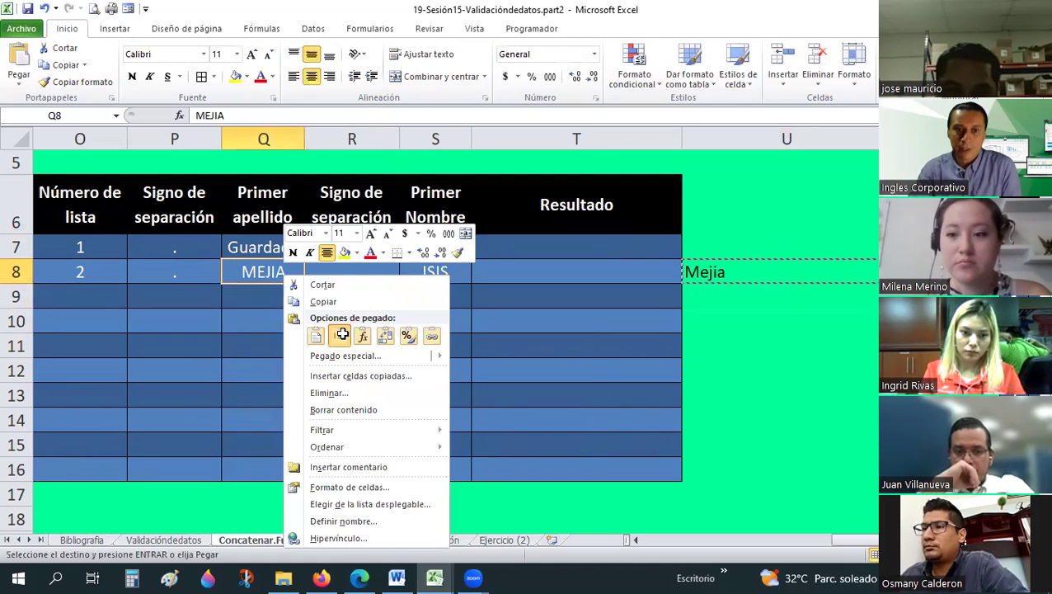
click(342, 334)
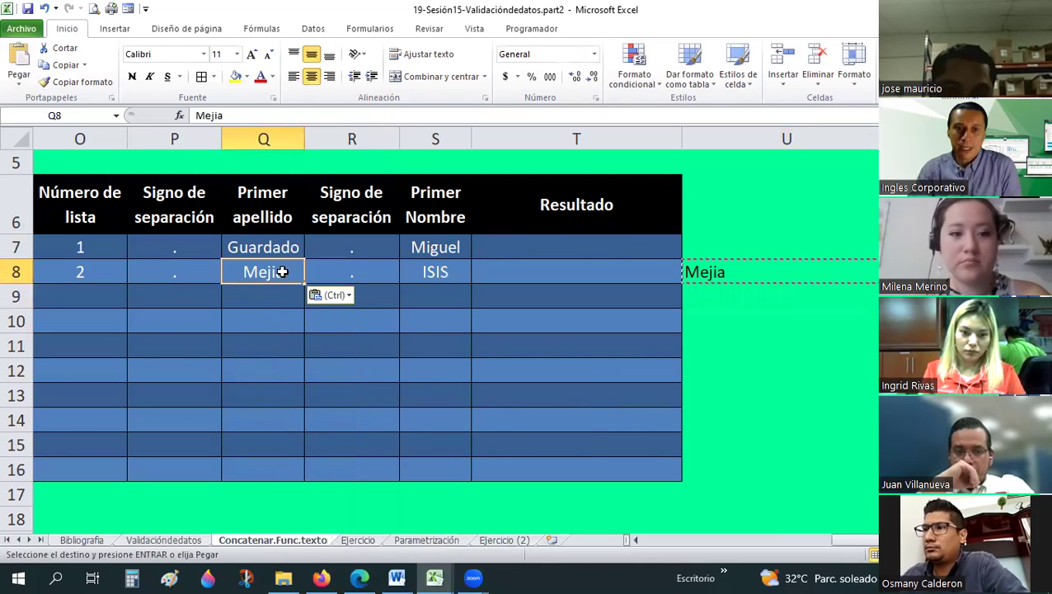
click(283, 313)
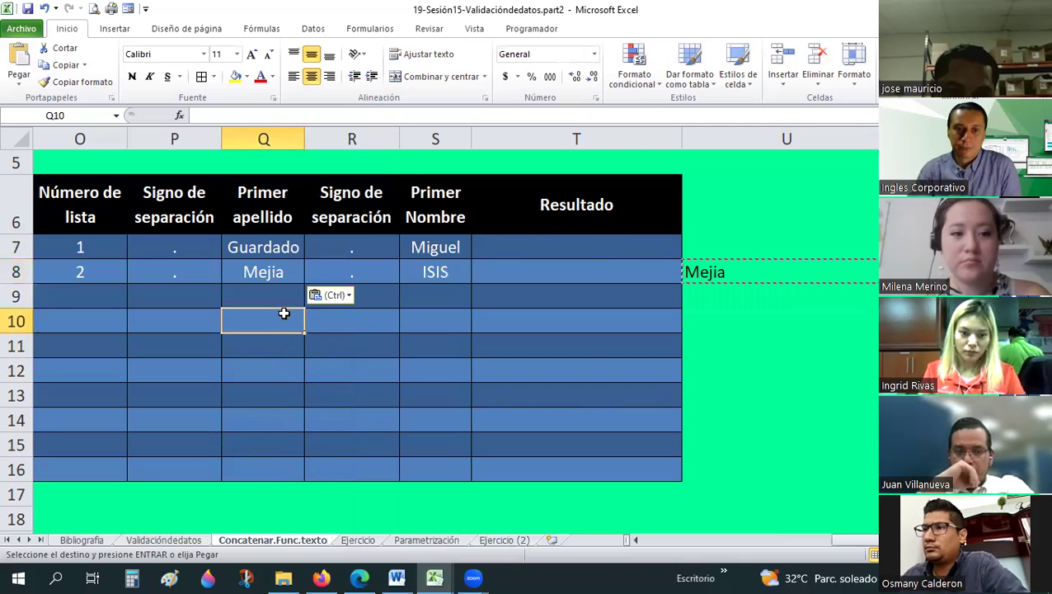
double_click(280, 272)
key(BackSpace)
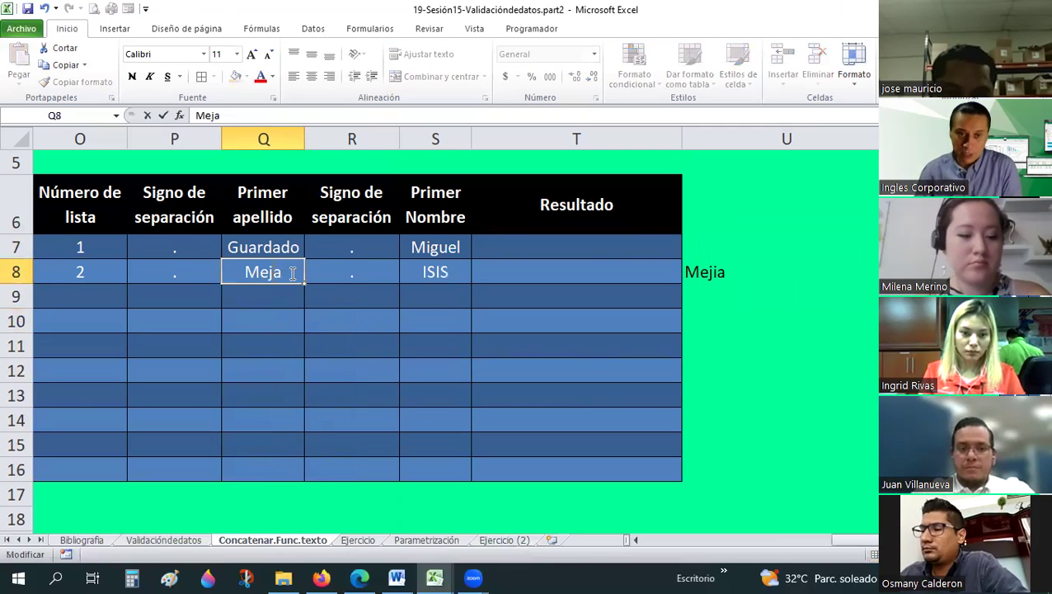
text(í)
key(Return)
key(Up)
key(Right)
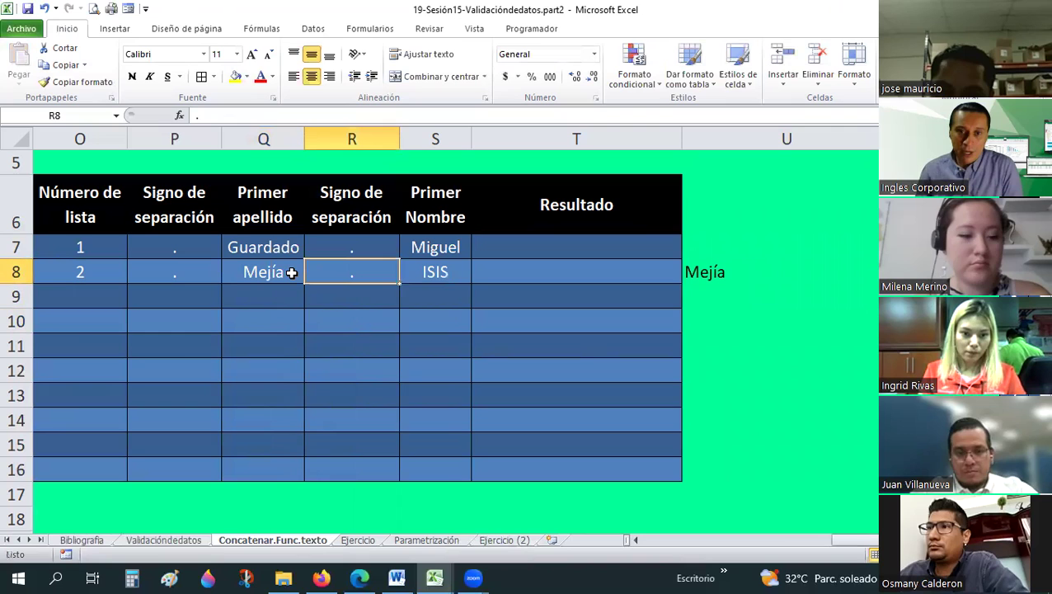
key(Right)
key(Right)
key(Right)
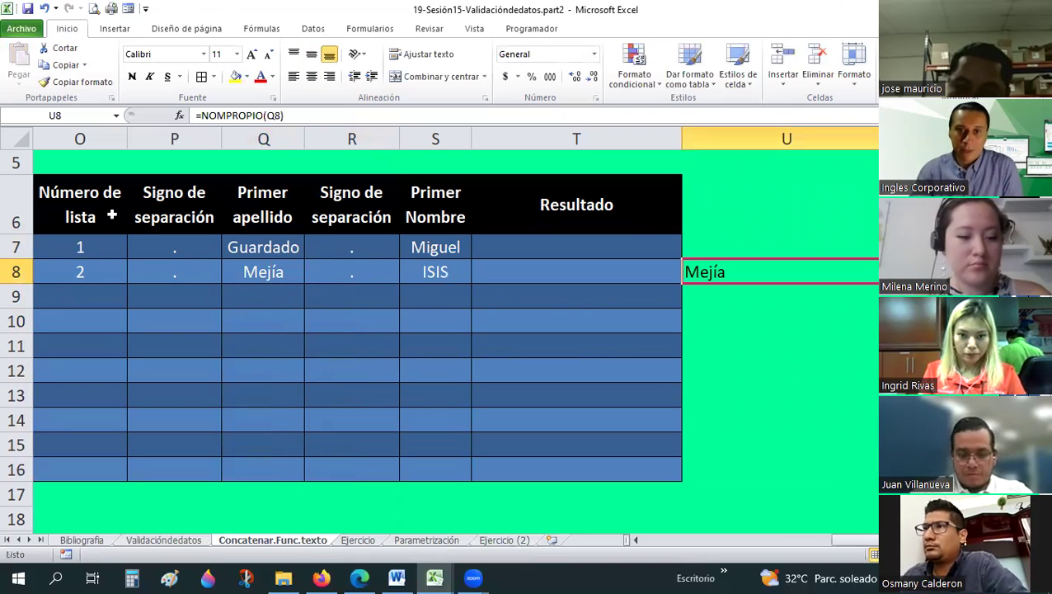
click(276, 118)
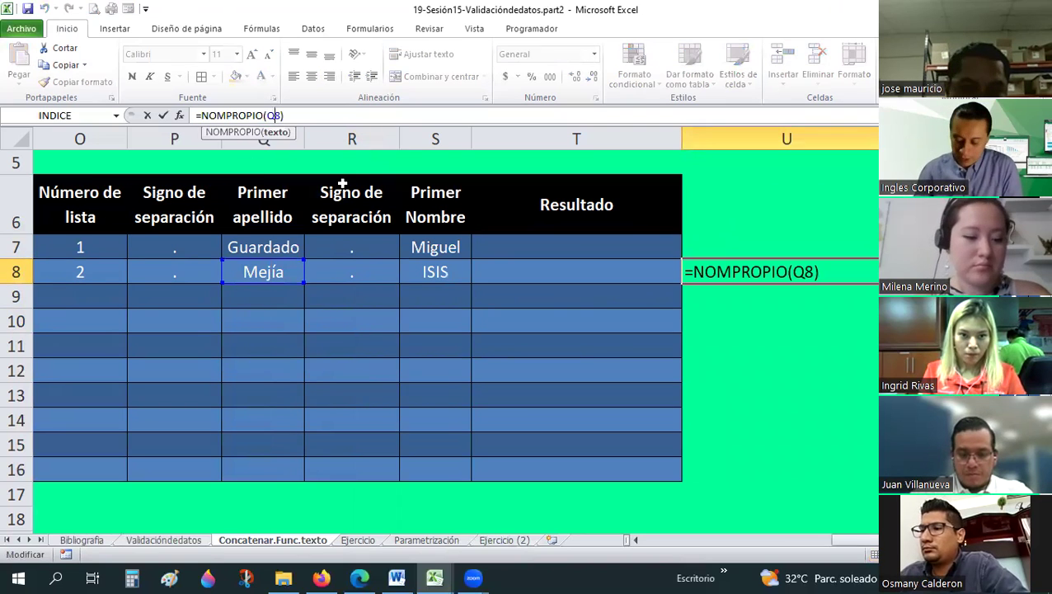
key(BackSpace)
text(s)
key(Return)
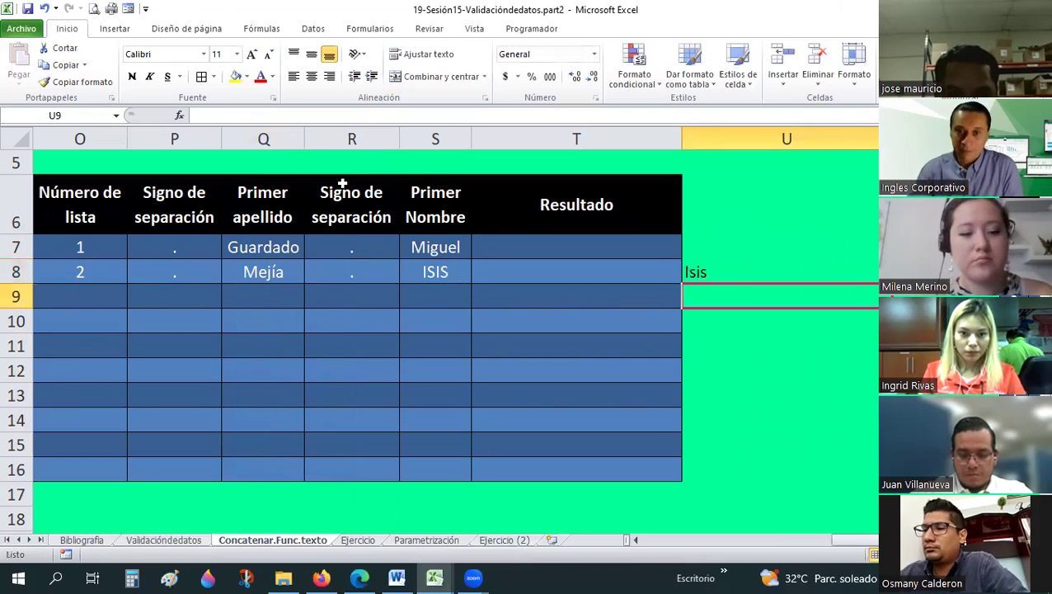
click(732, 256)
click(725, 270)
key(ctrl+c)
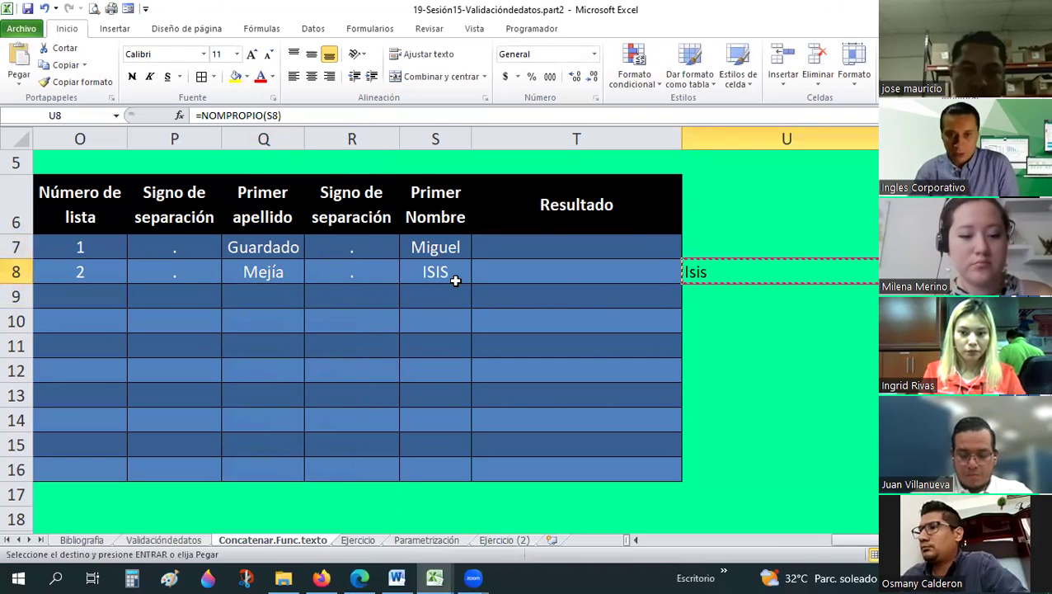
click(435, 272)
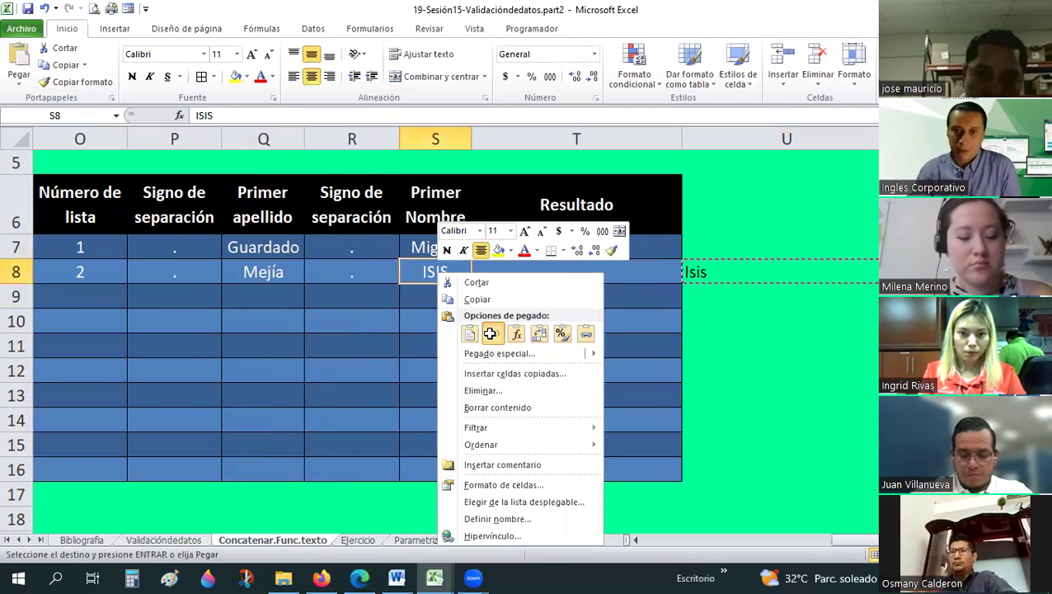
right_click(438, 273)
key(v)
click(768, 368)
key(Escape)
key(Up)
key(Up)
key(Up)
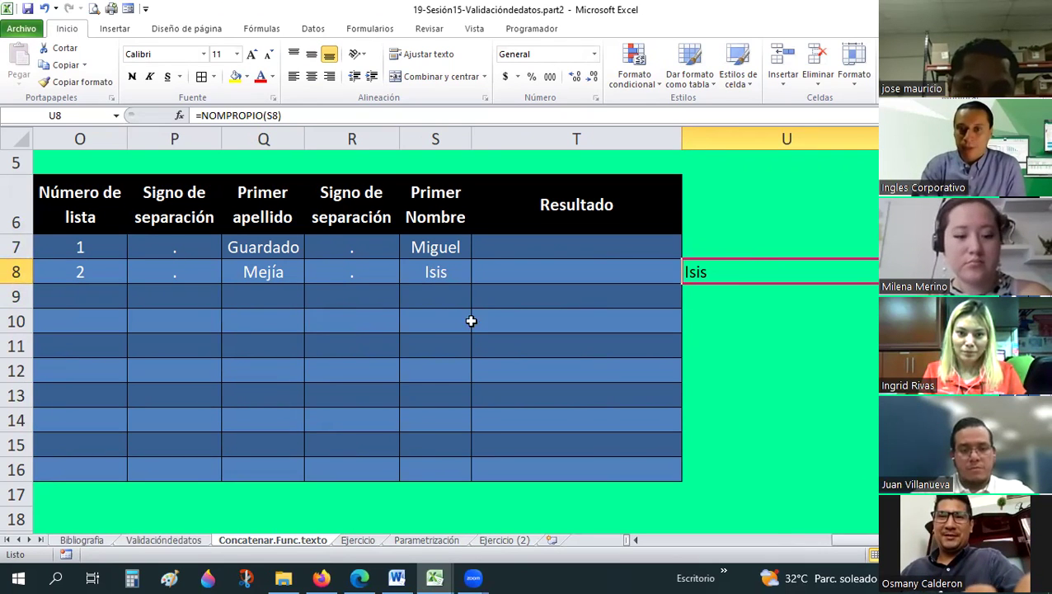
Step: Enter CALDERON in Q9 and autofit column Q to fit it
drag(874, 287, 754, 293)
click(243, 296)
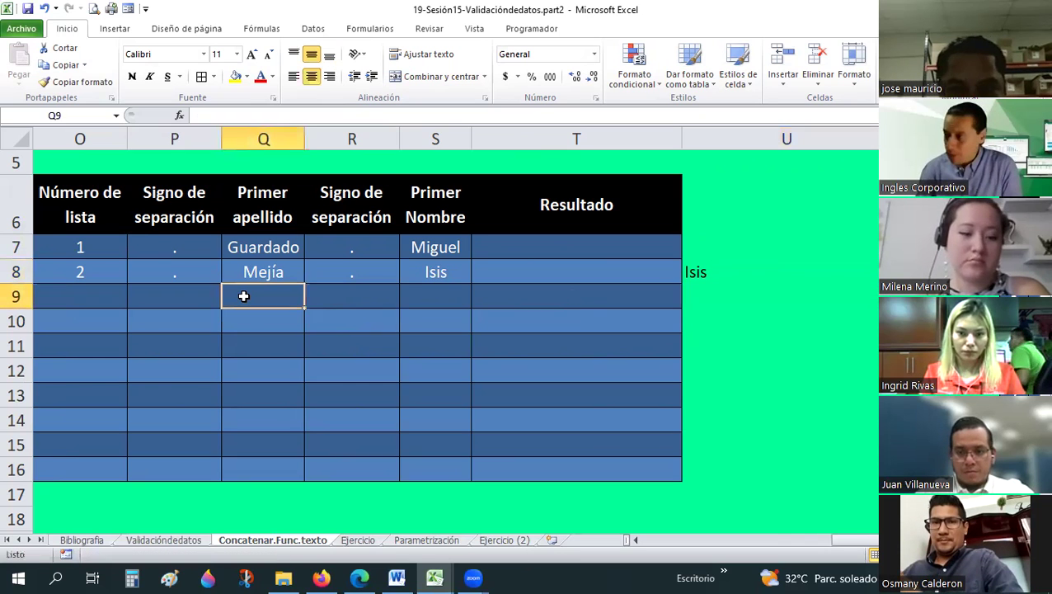
text(CALD)
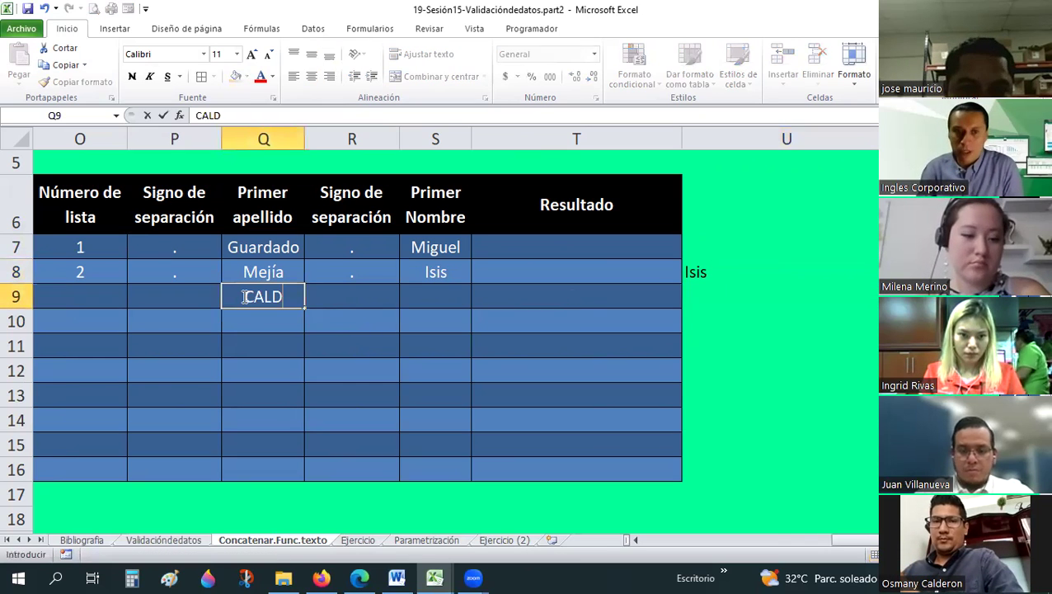
text(ERON)
key(Return)
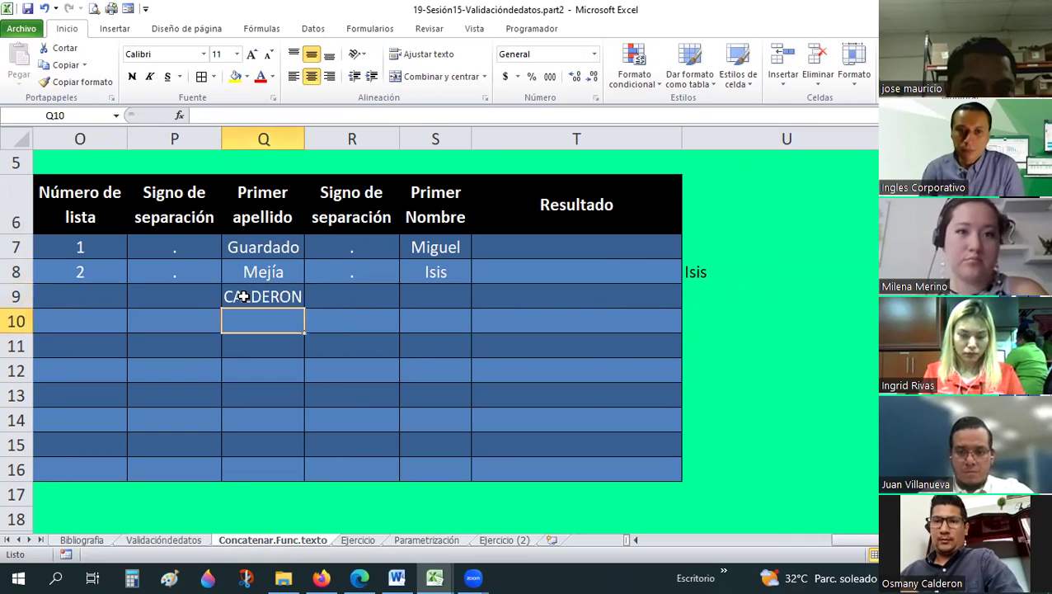
click(243, 296)
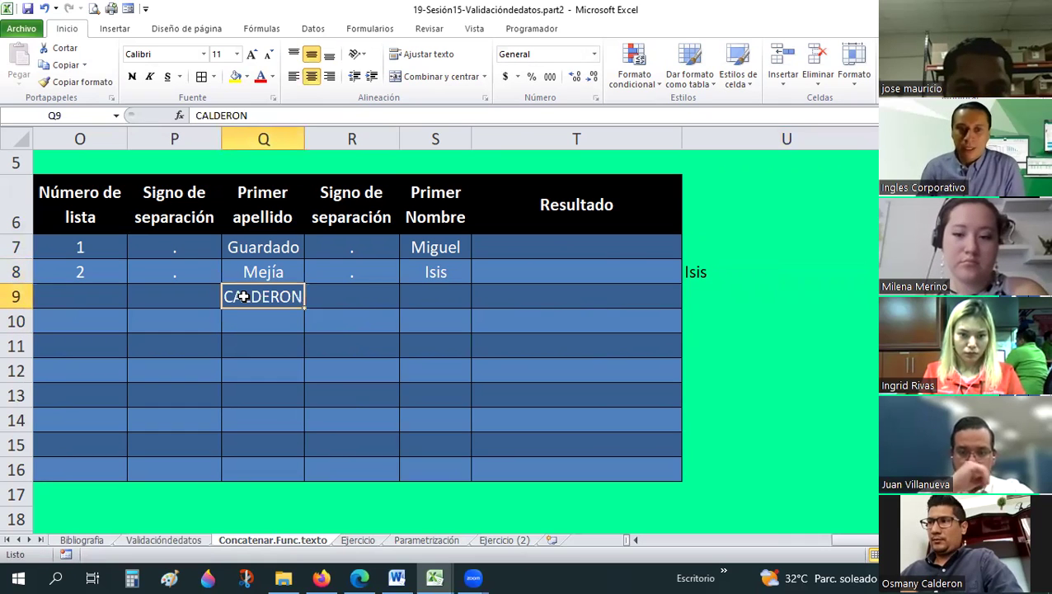
double_click(305, 141)
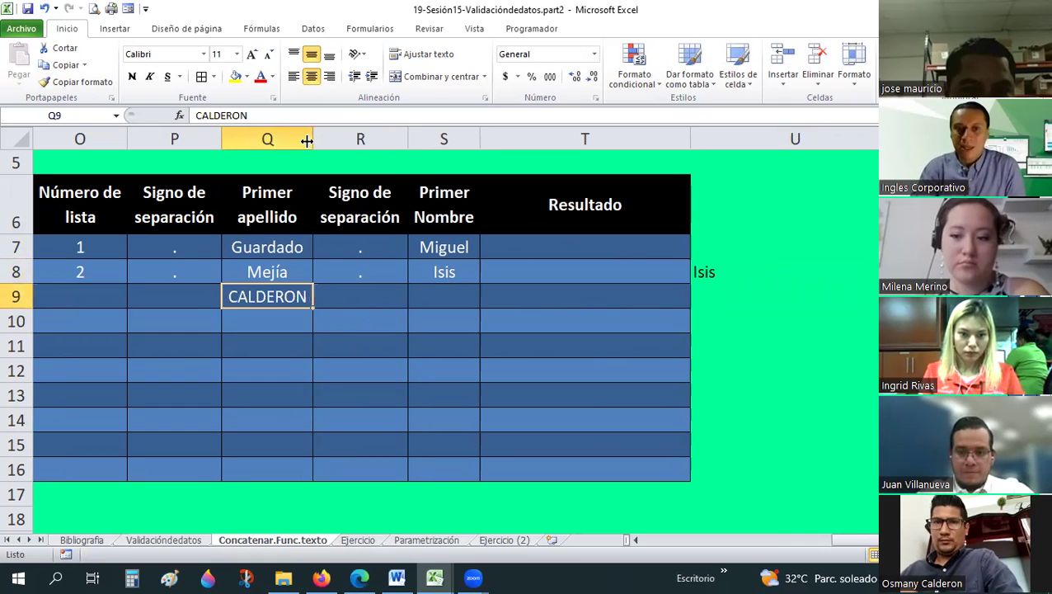
Step: Enter =NOMPROPIO(Q9) in U9 so it shows Calderon
click(725, 280)
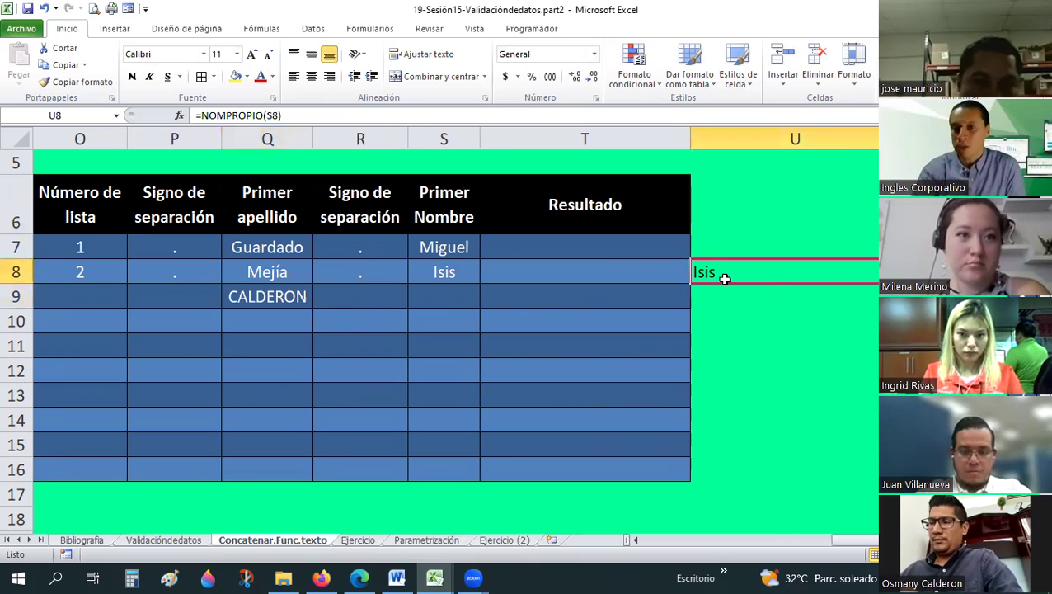
drag(876, 283, 876, 305)
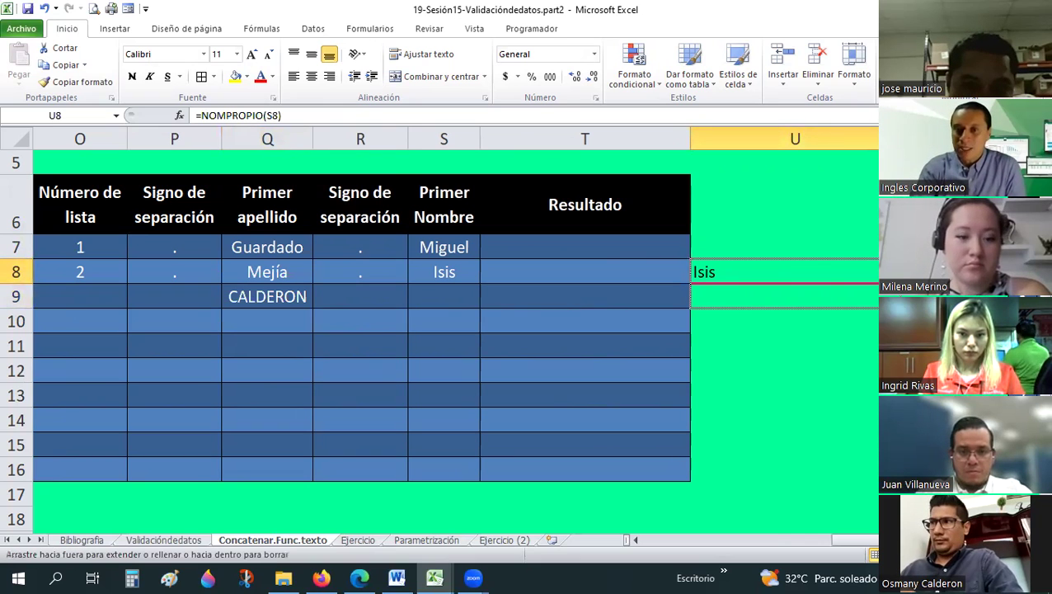
drag(745, 305, 744, 304)
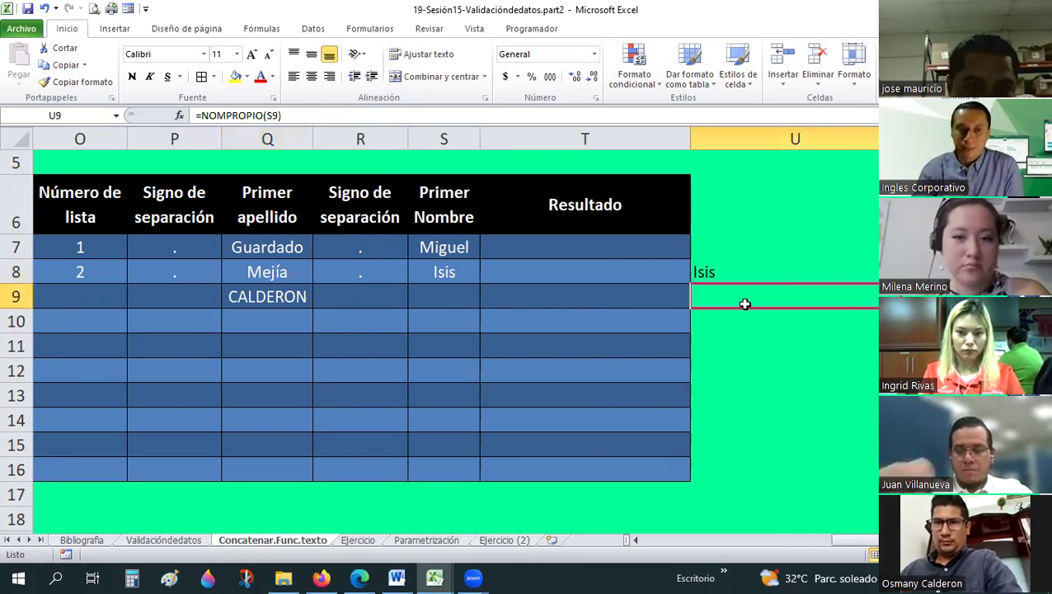
text(=NOMP)
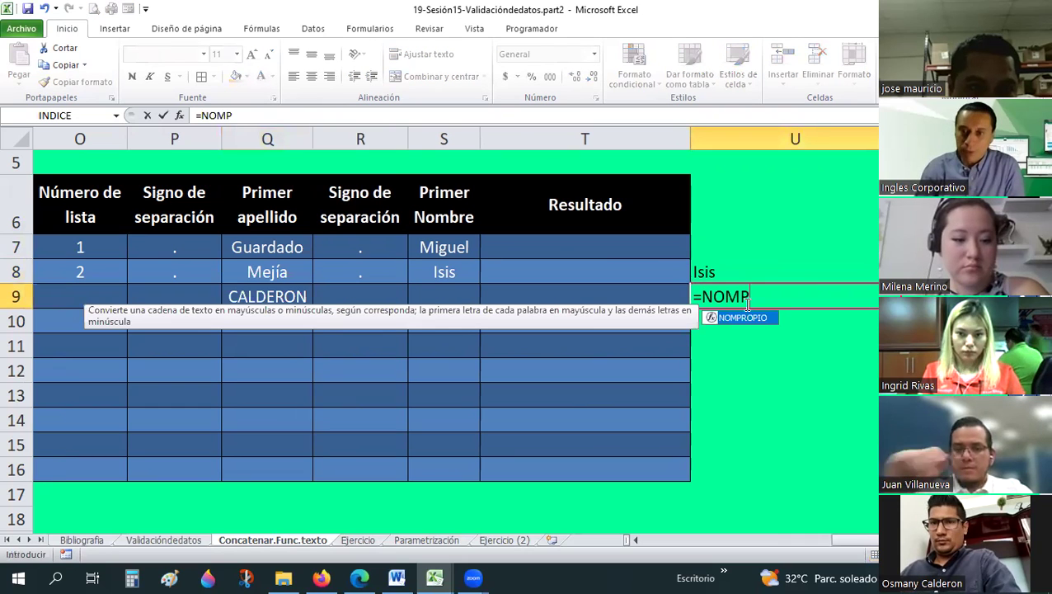
text(ROPIO)
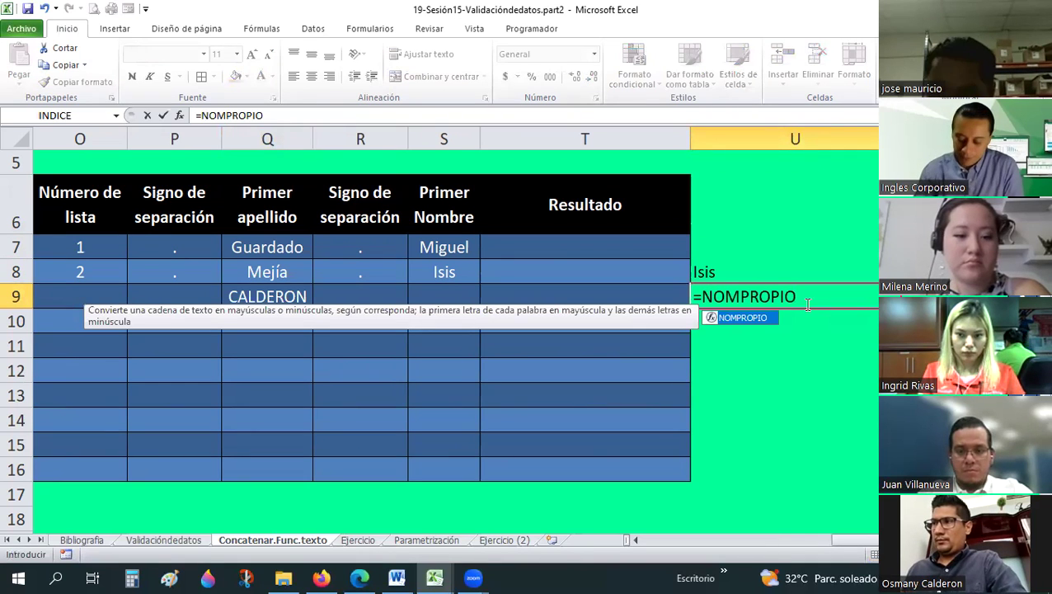
text(()
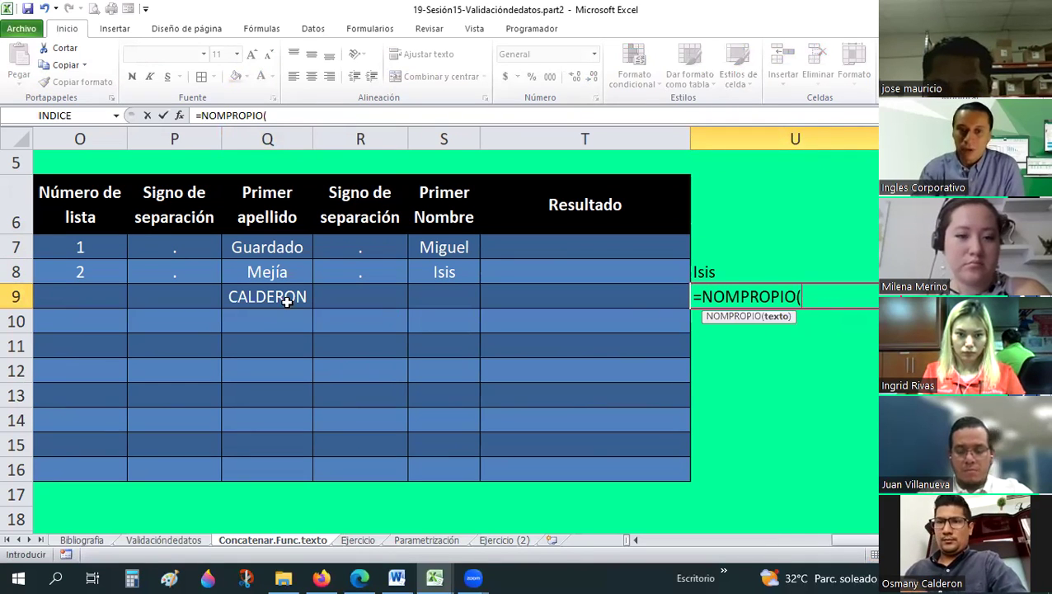
click(286, 301)
text())
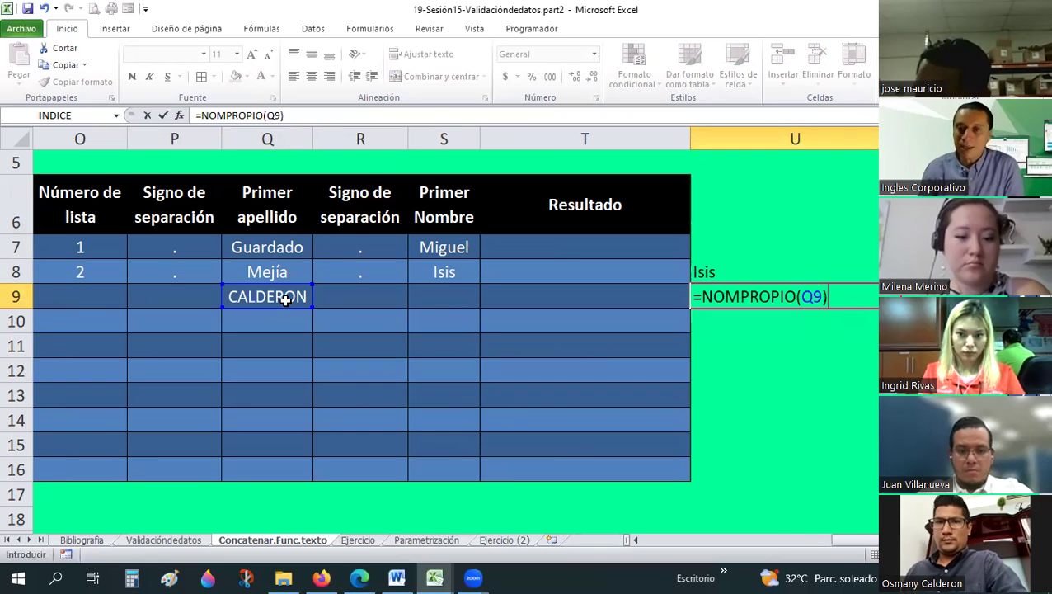
key(ctrl+Return)
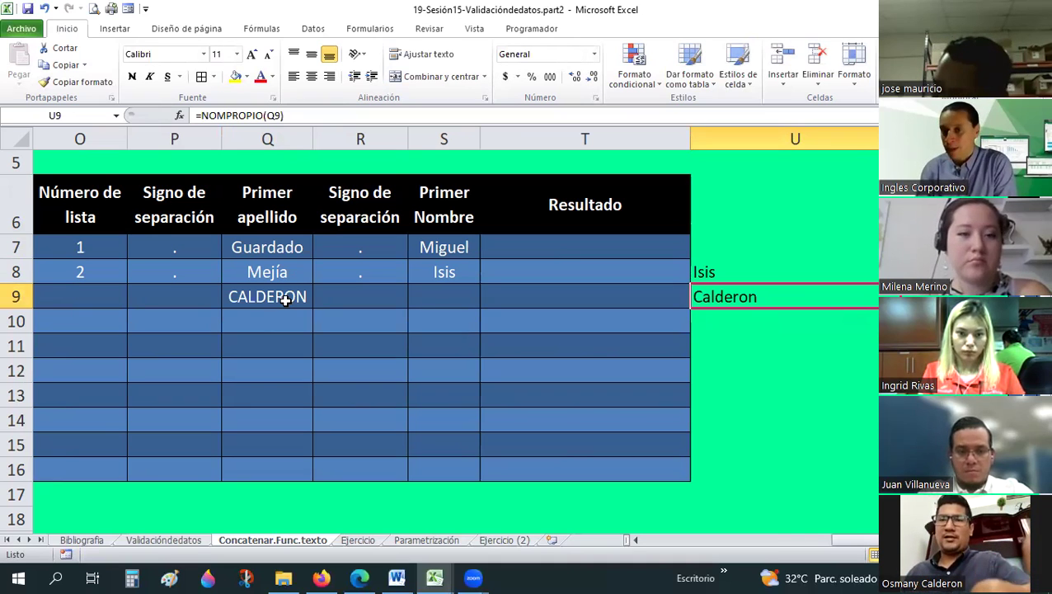
Step: Enter =IZQUIERDA(U9;3) in U10 so it returns Cal
key(Down)
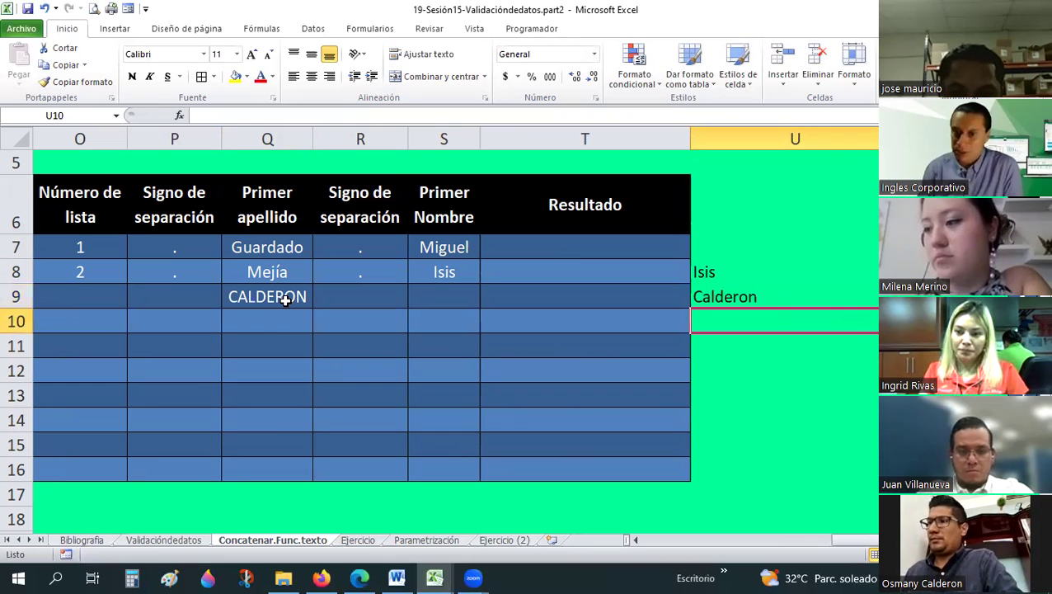
text(=)
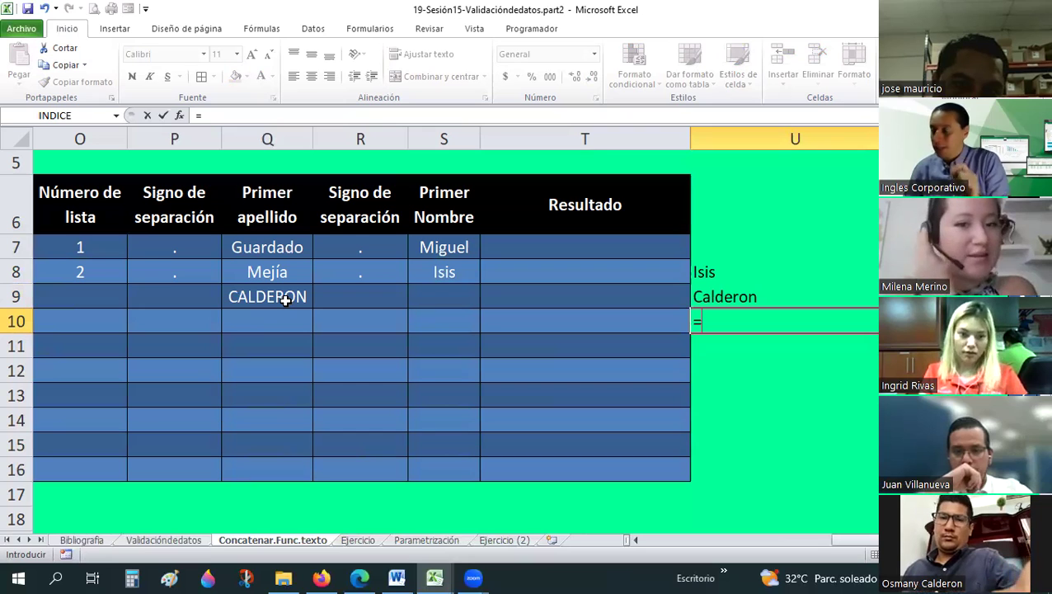
text(i)
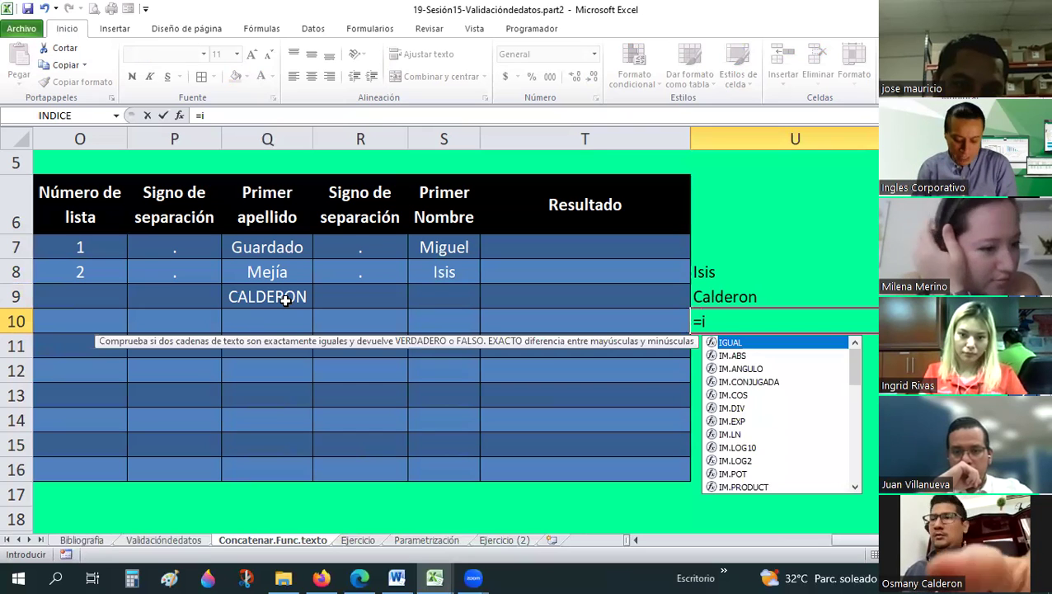
text(ZQUIERDA)
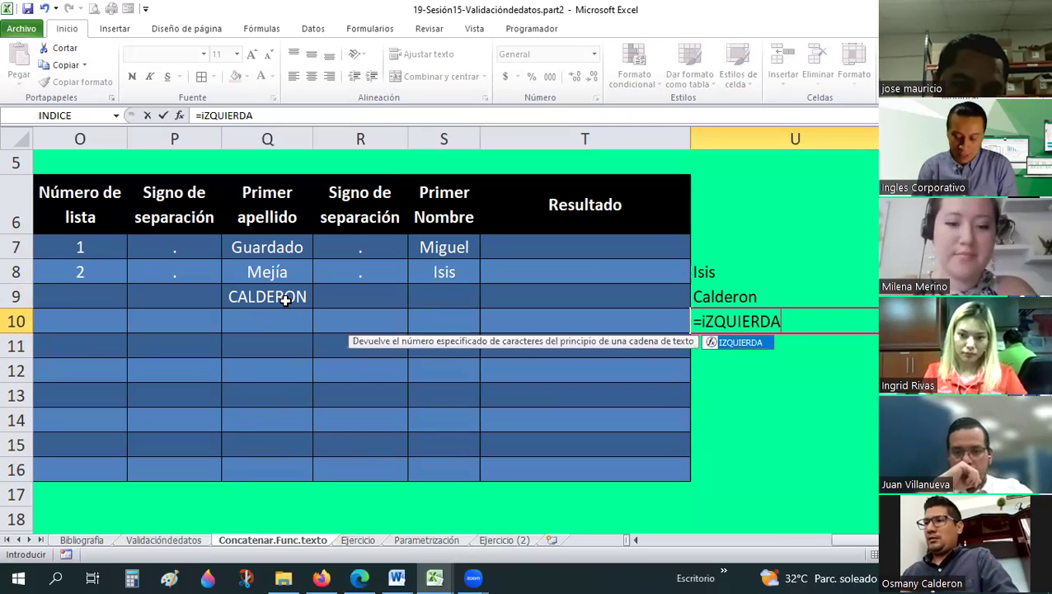
text(()
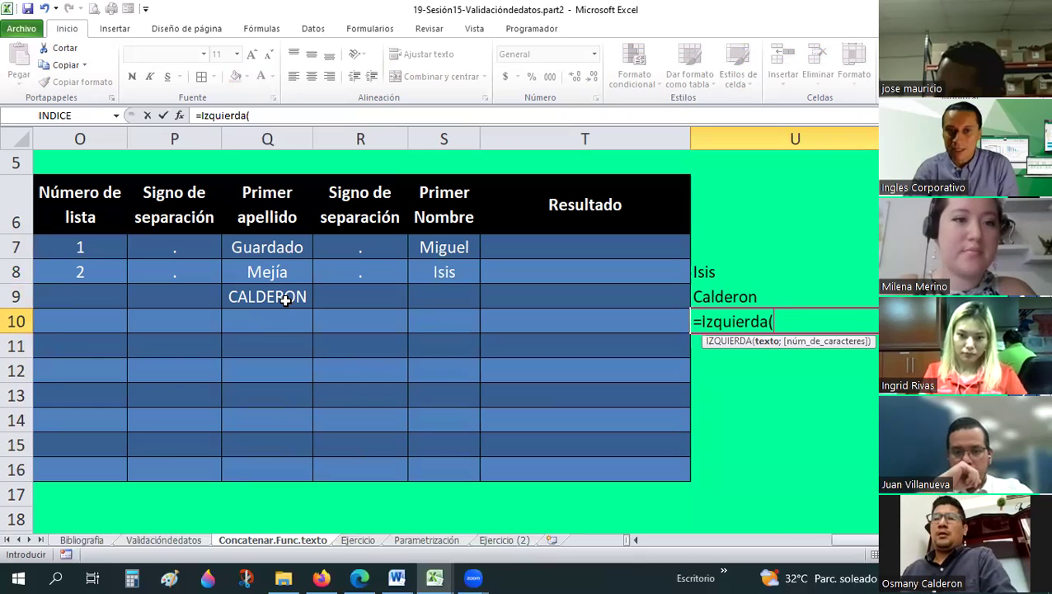
click(723, 294)
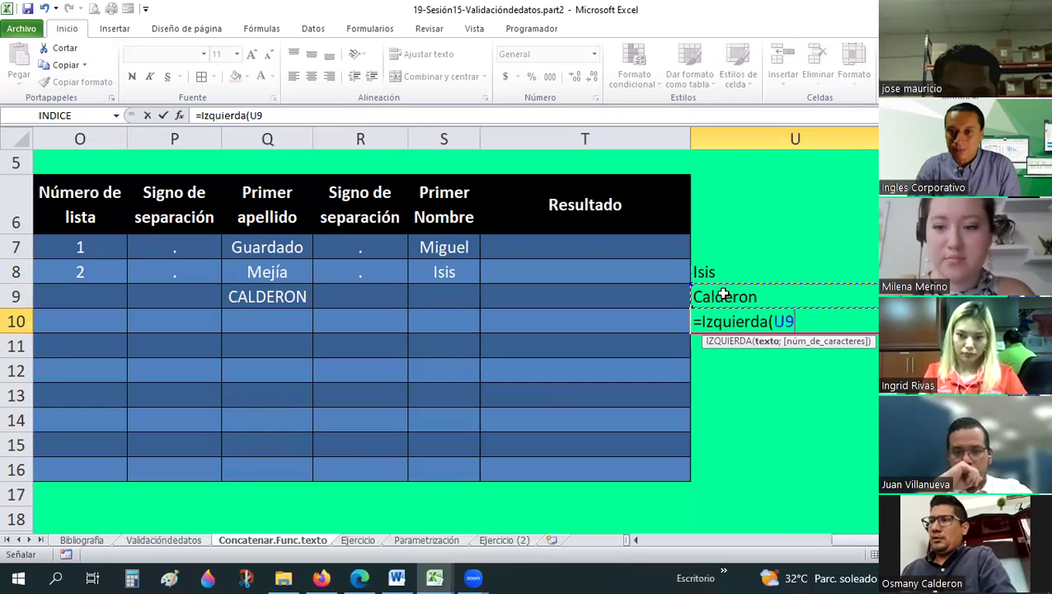
click(290, 113)
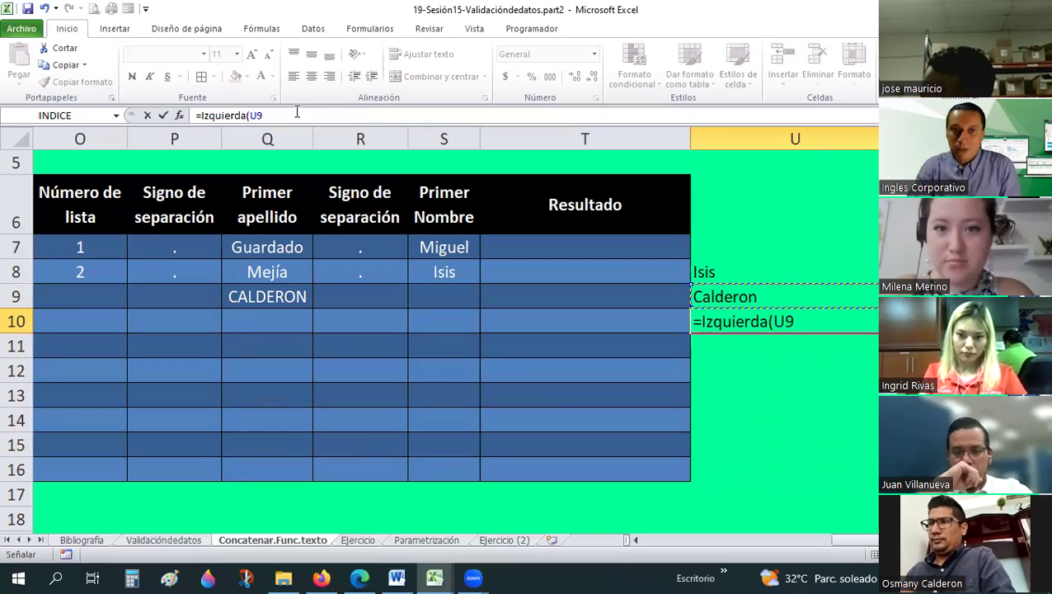
text(;3)
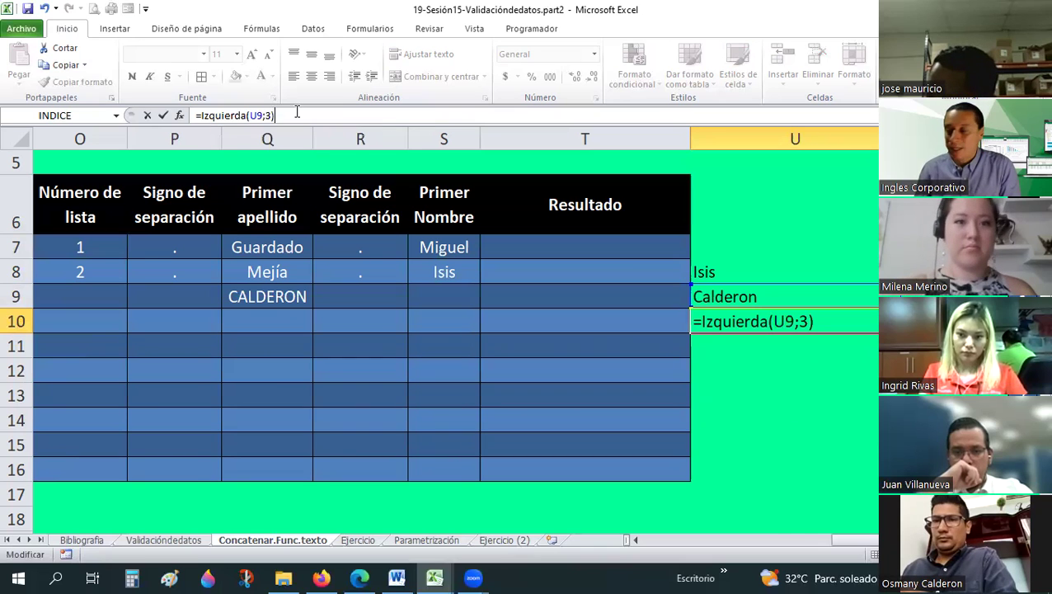
key(Return)
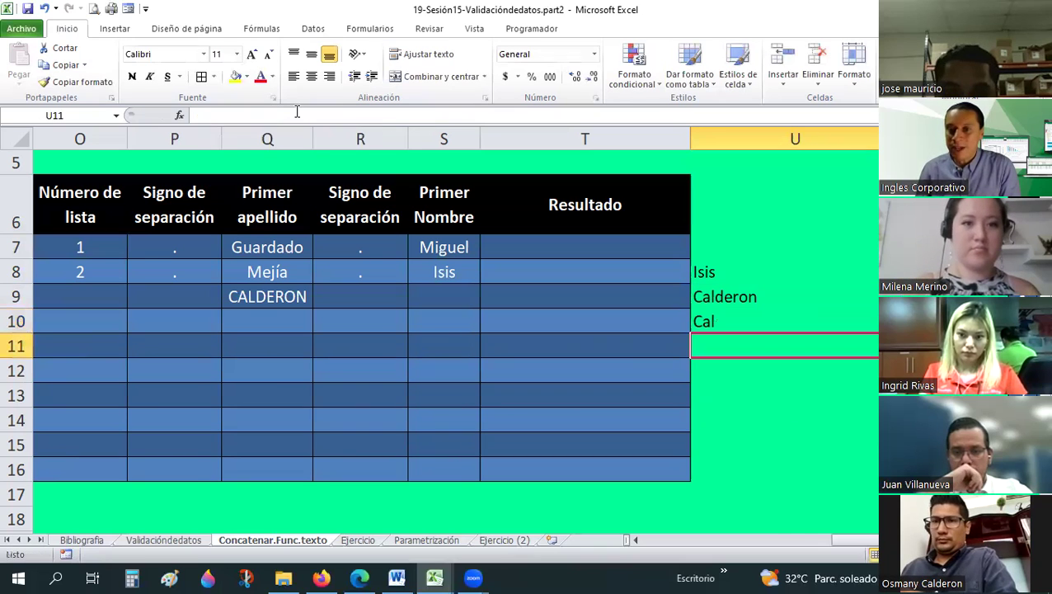
key(Up)
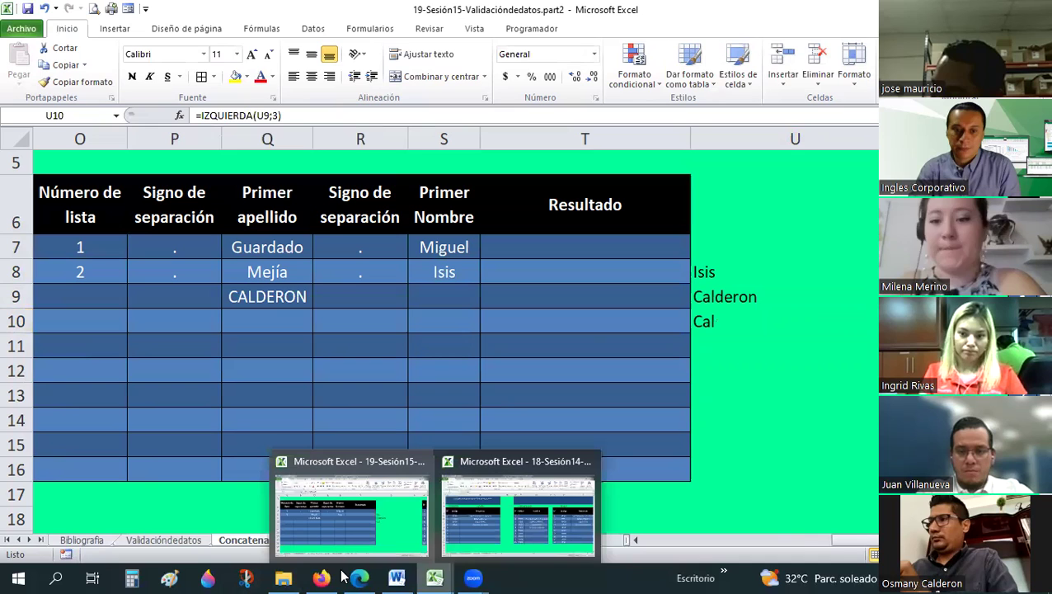
Step: Record attendance 1 in BM9 under VIERNES 14 for row 9
key(alt+Tab)
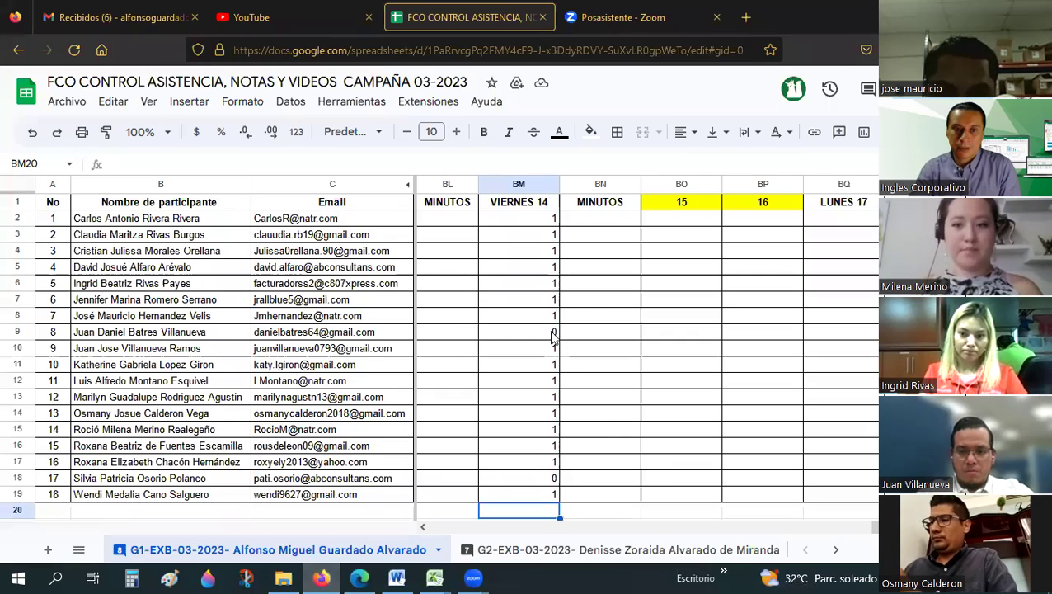
click(553, 334)
key(Tab)
key(Down)
key(Down)
key(Down)
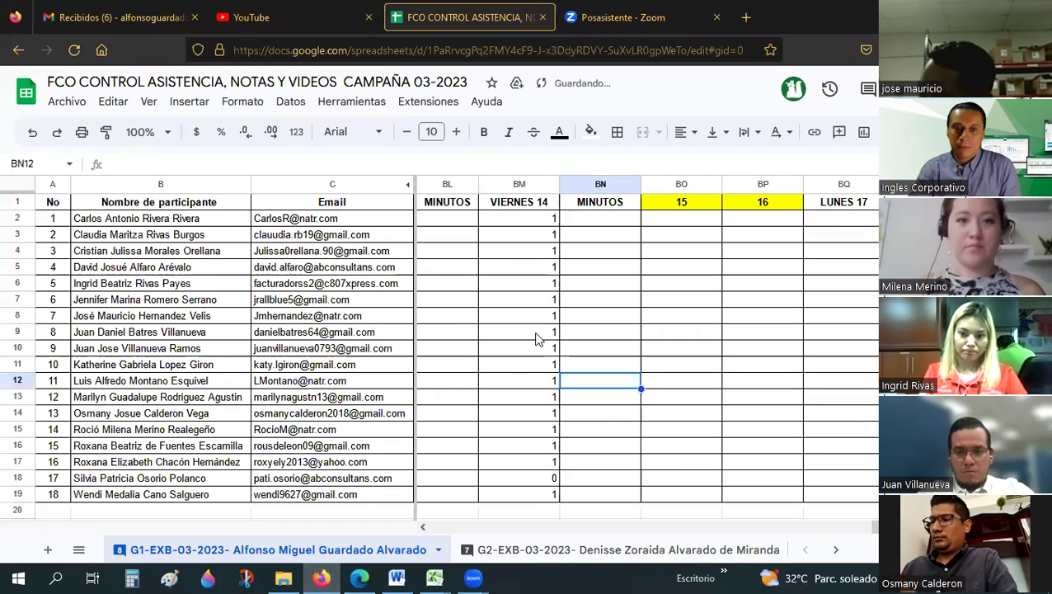
click(536, 338)
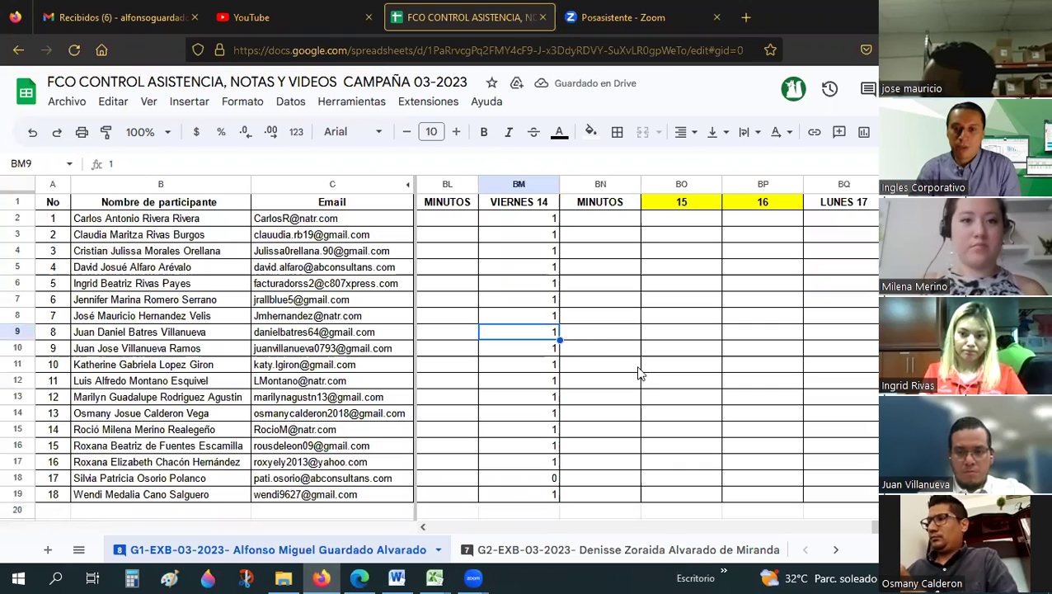
click(588, 336)
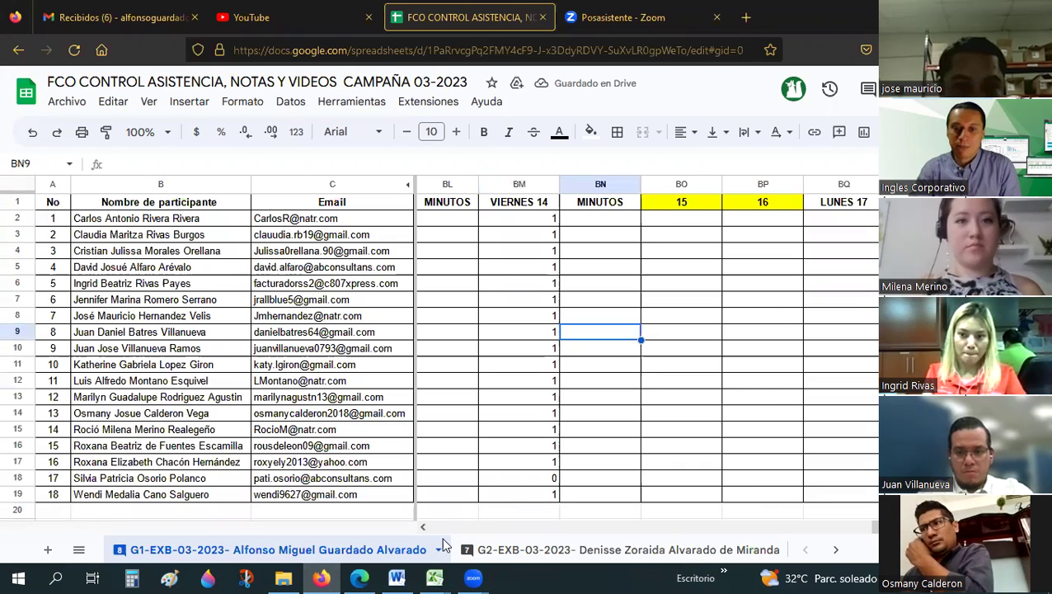
Step: Enter =DERECHA(U9;3) in U11 so it returns ron
click(434, 577)
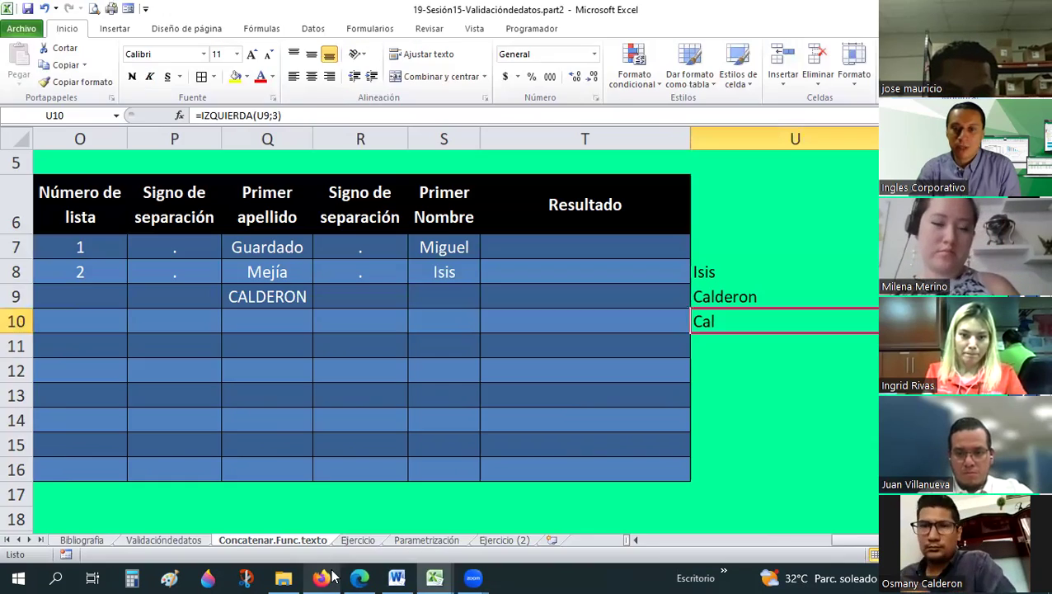
click(869, 394)
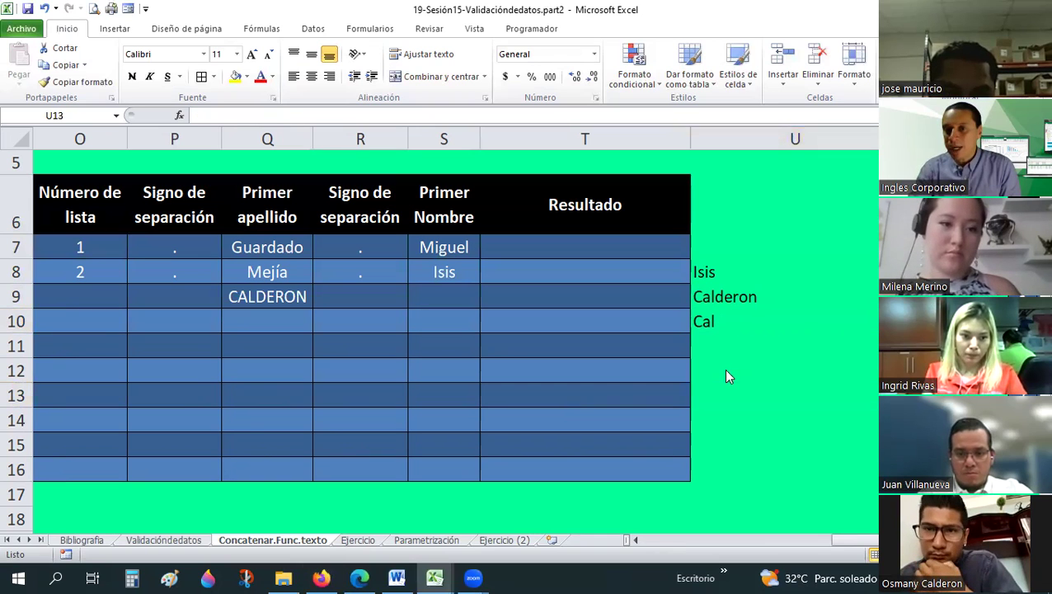
click(720, 321)
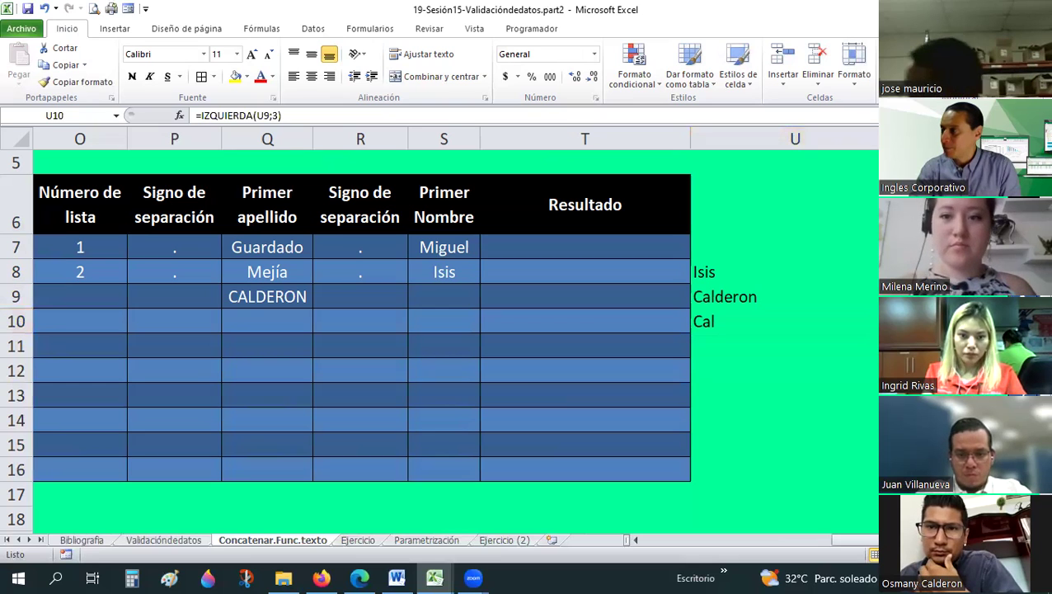
click(719, 323)
click(710, 352)
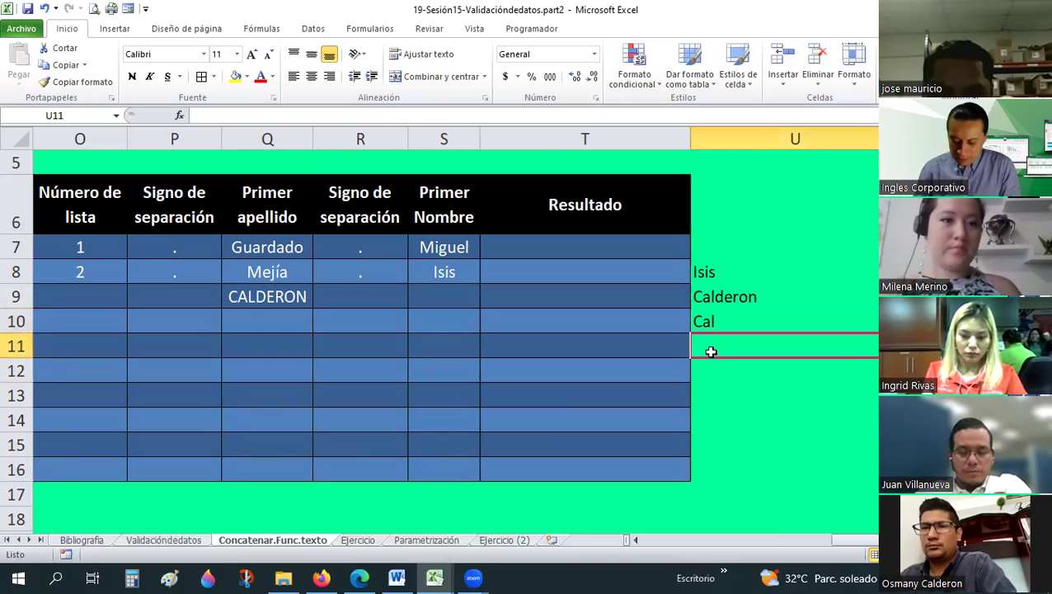
text(=derecga)
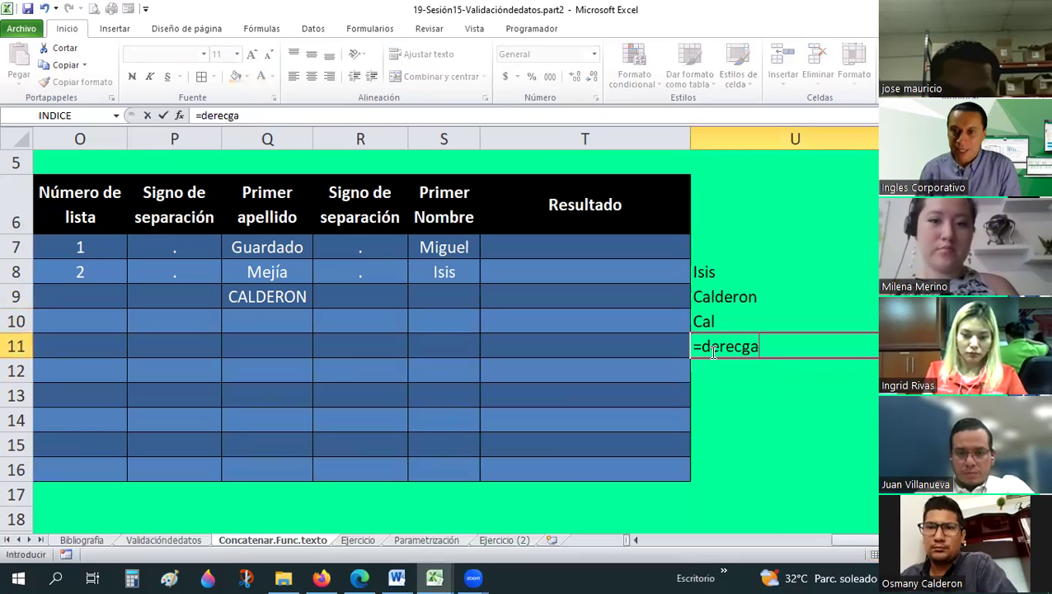
key(BackSpace)
key(BackSpace)
text(ha()
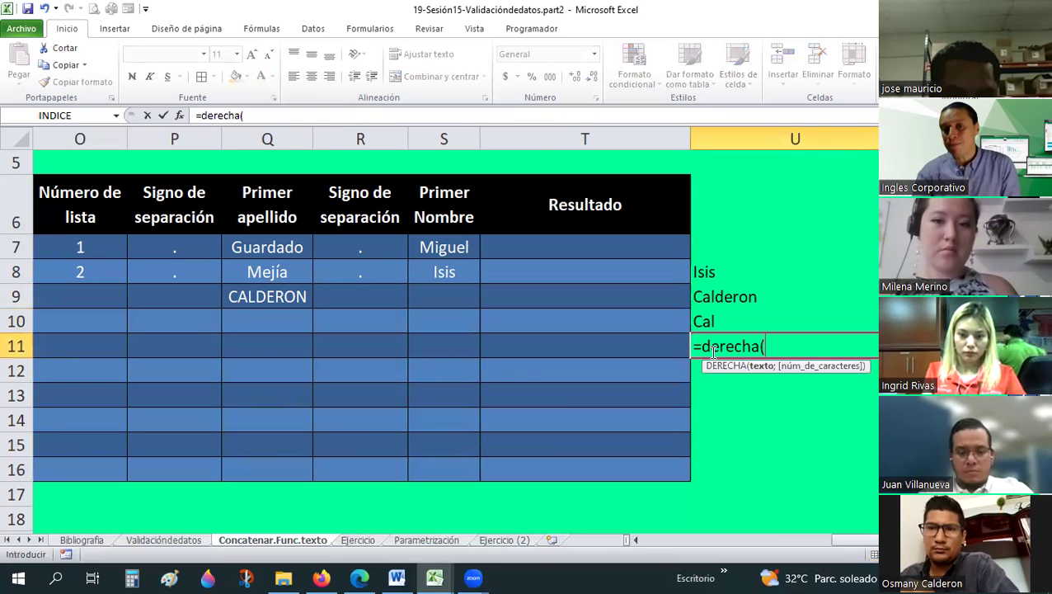
click(744, 297)
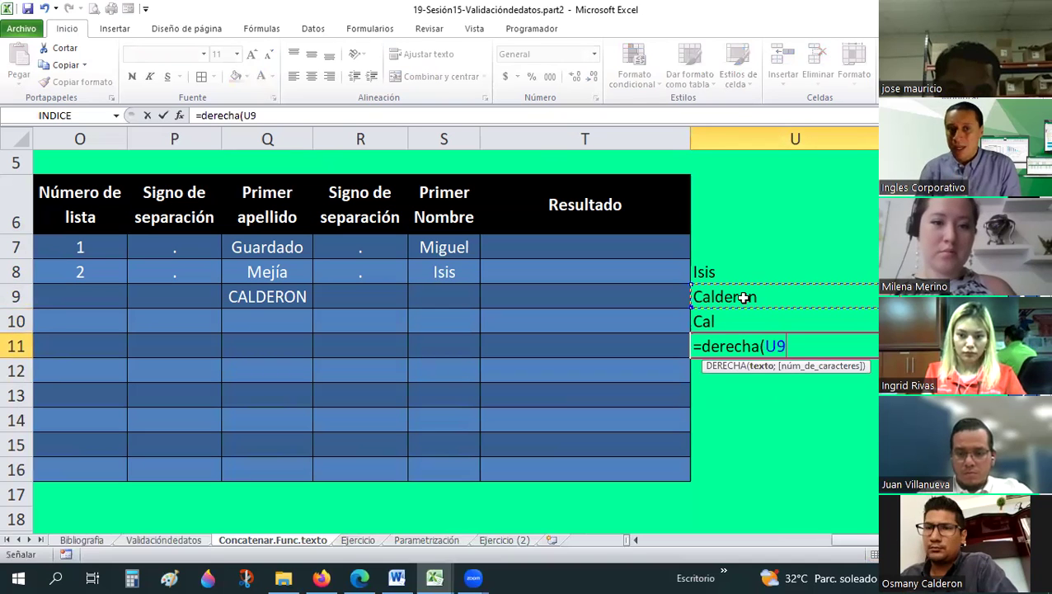
text(;)
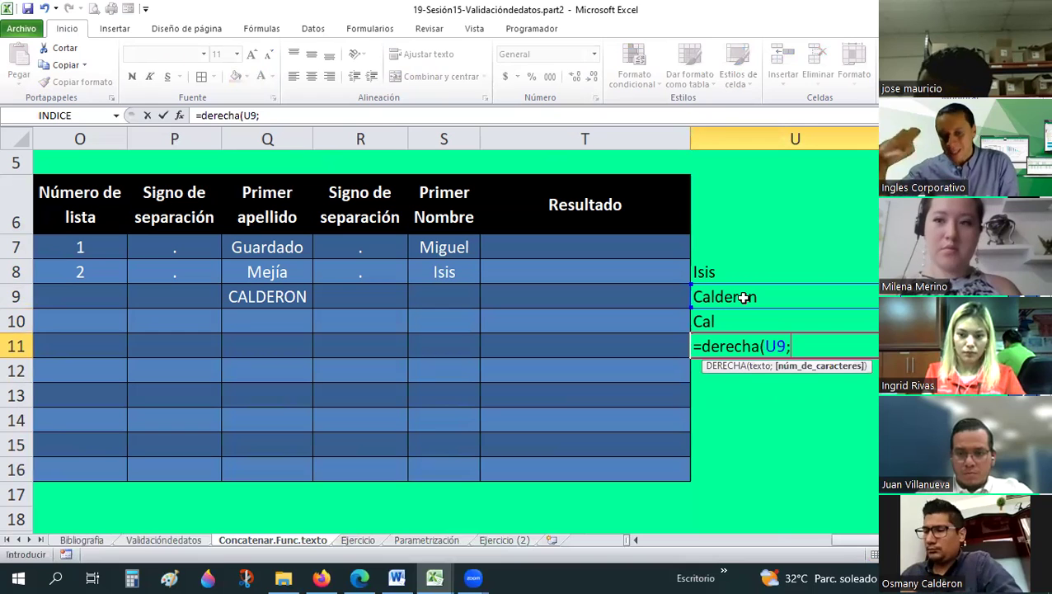
text(3)
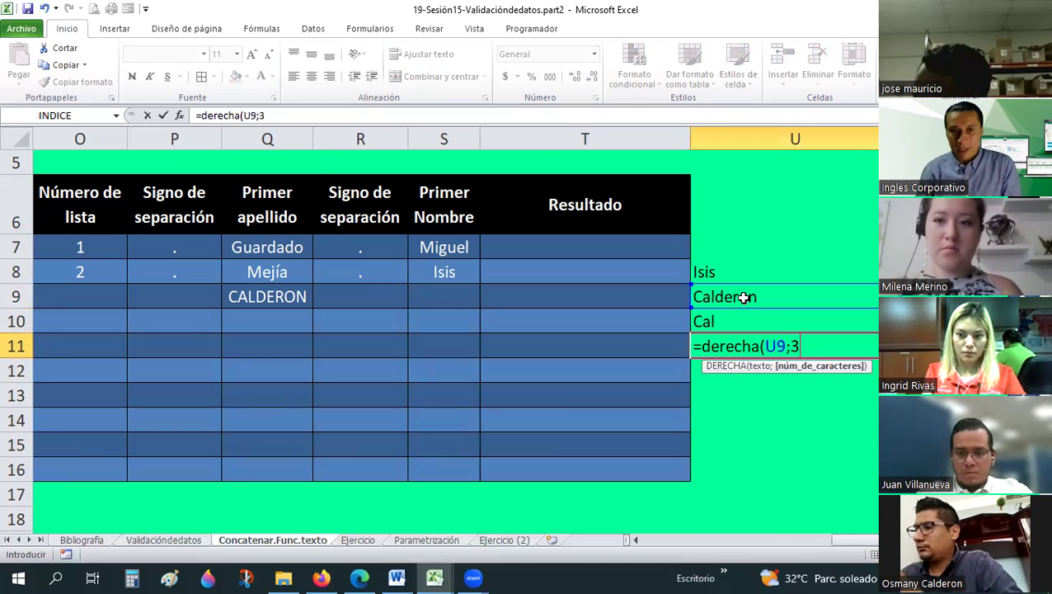
text())
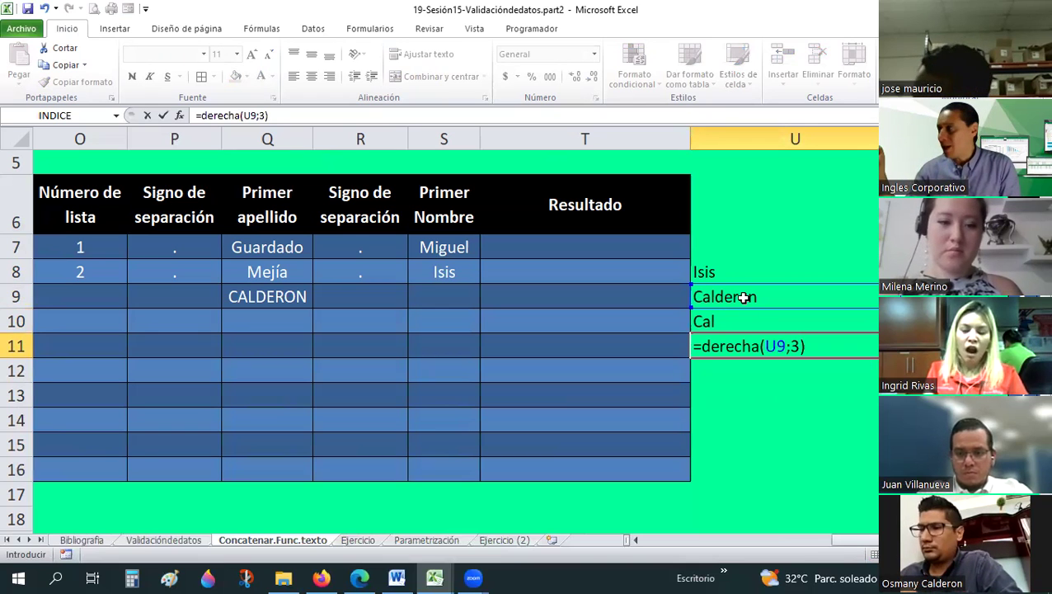
key(Return)
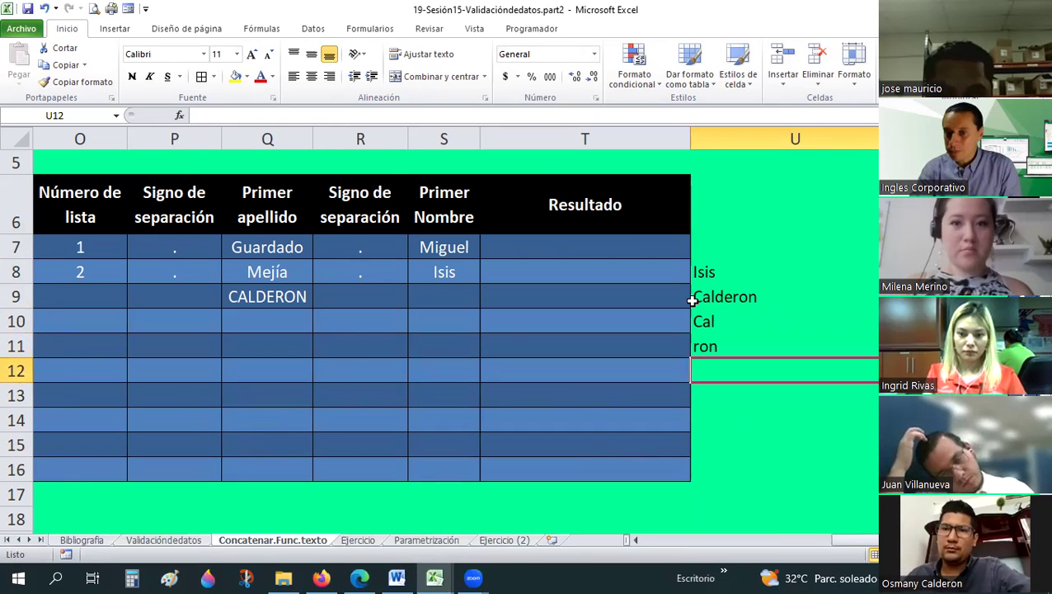
Step: Check the Cal and ron results, delete and restore CALDERON in Q9, and return to T7
drag(700, 320, 709, 345)
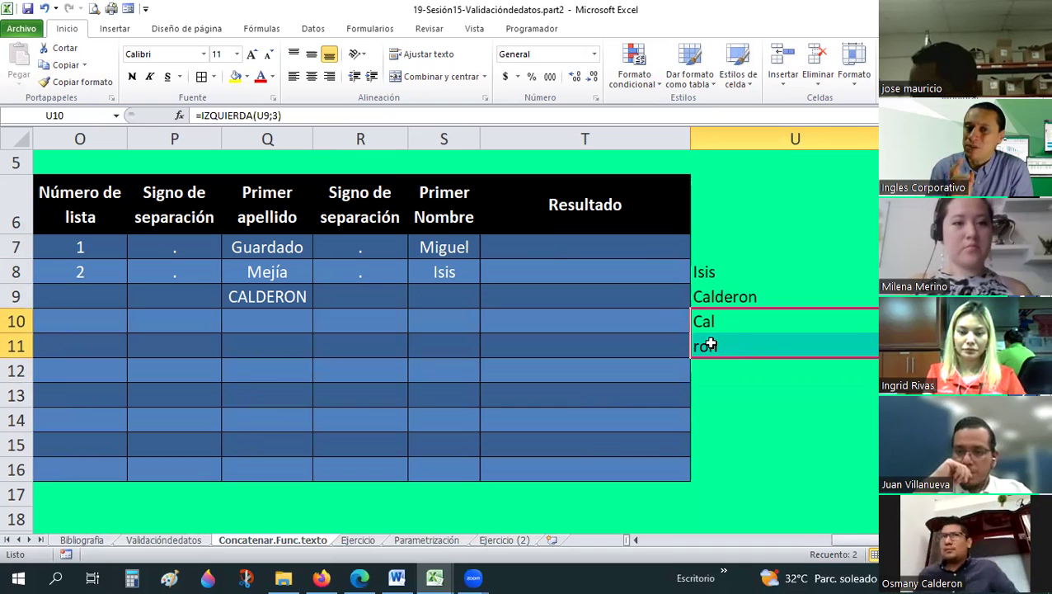
click(288, 290)
key(Delete)
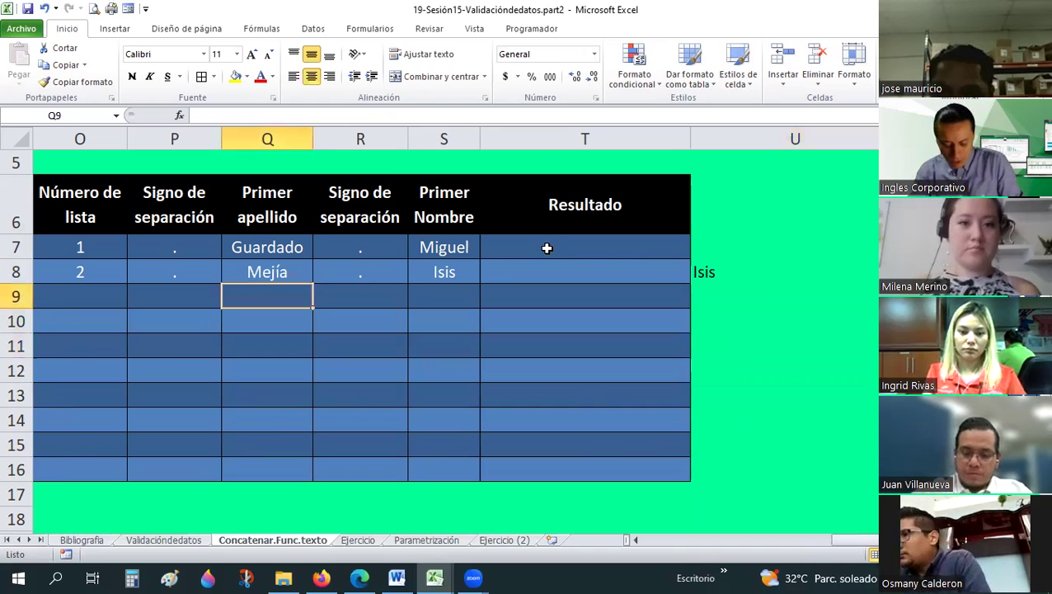
key(ctrl+z)
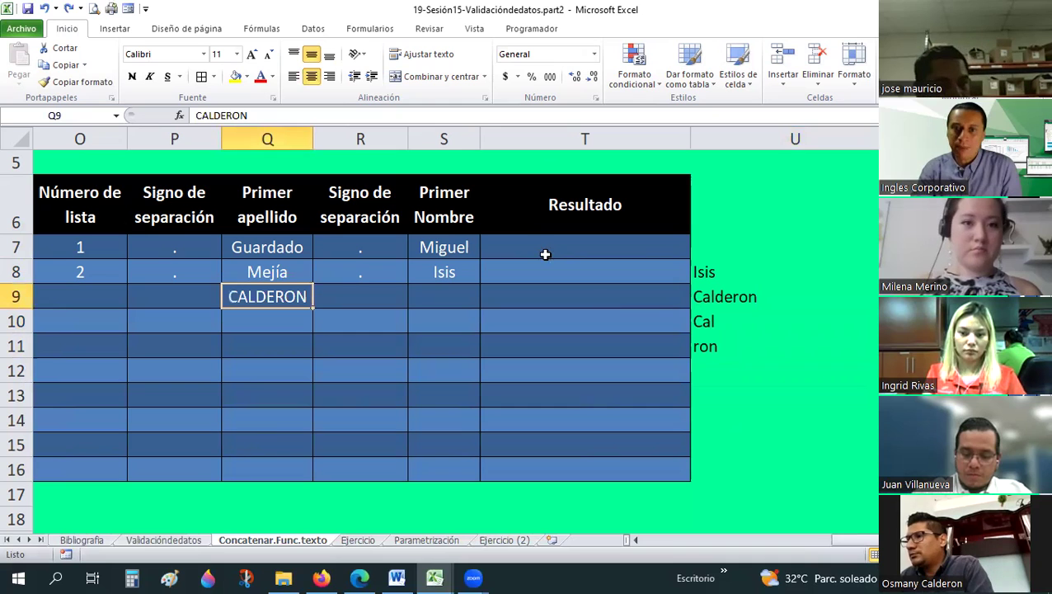
key(ctrl+z)
drag(874, 540, 829, 529)
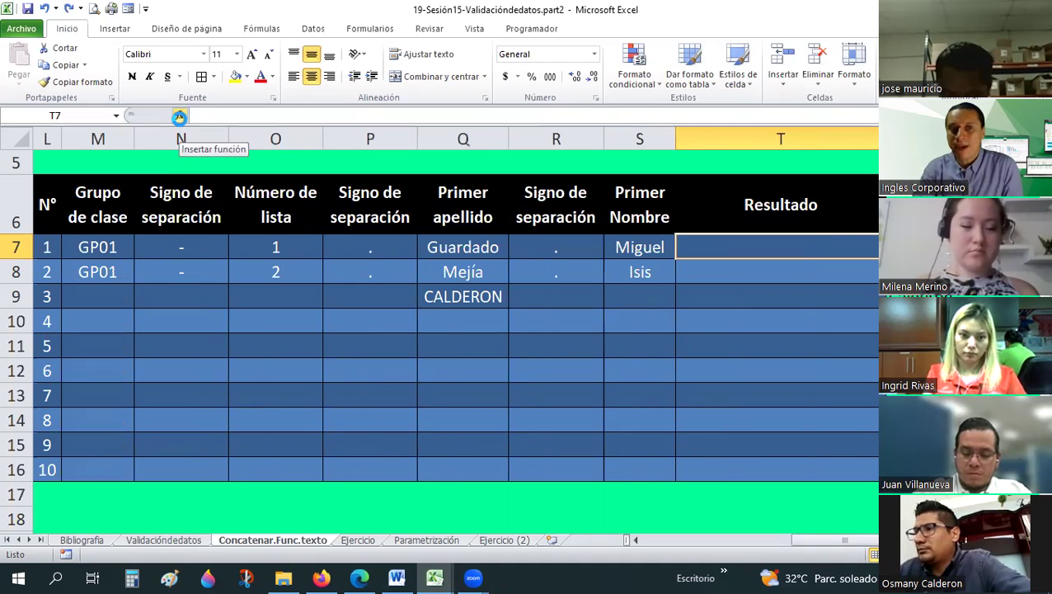
Step: Search Insert Function for 'concatenar' and choose CONCATENAR for T7
click(179, 116)
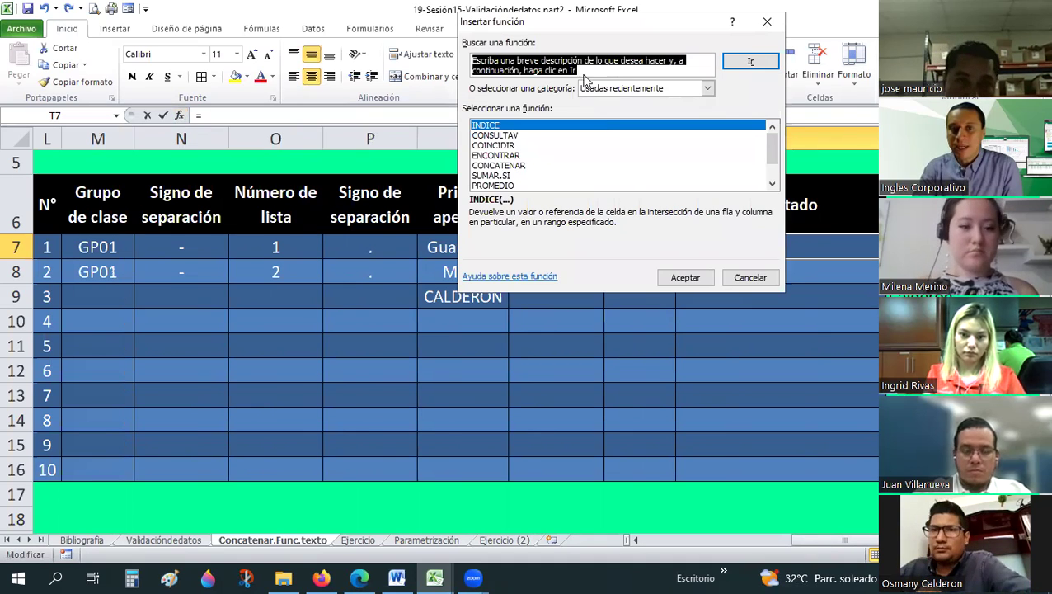
click(504, 66)
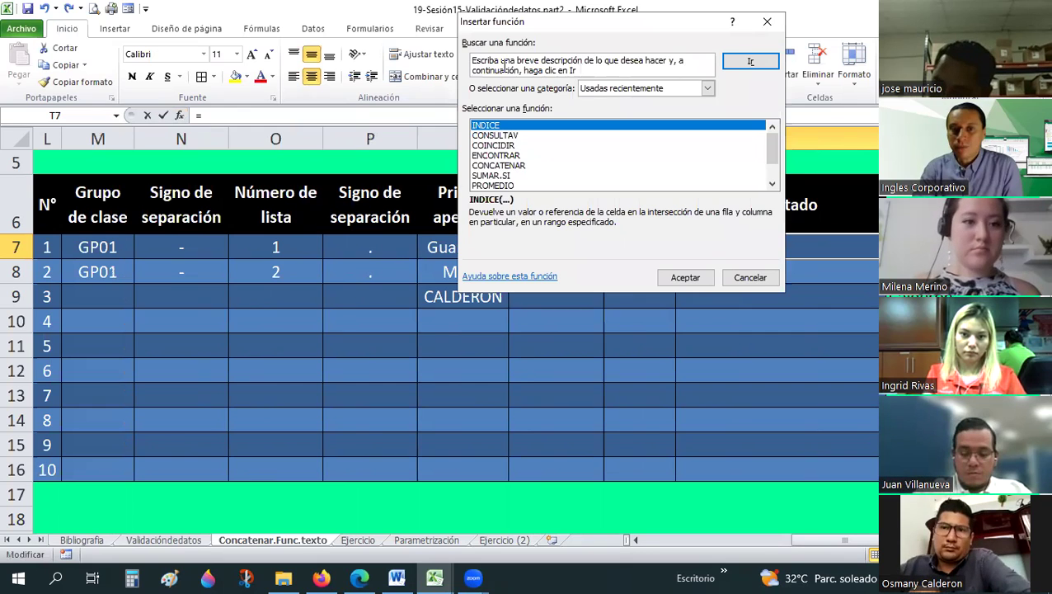
click(464, 63)
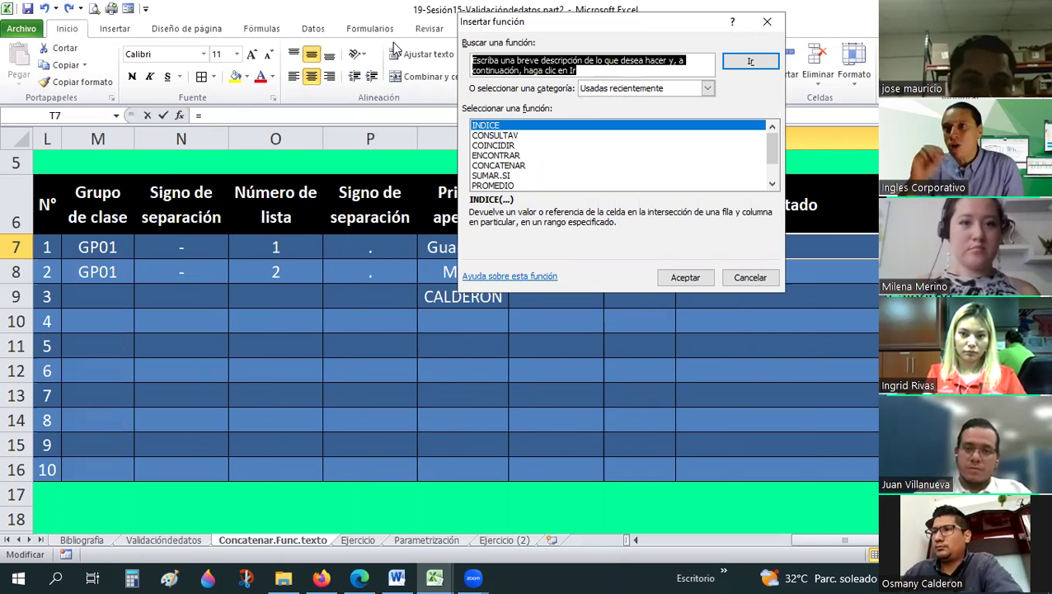
text(concatenar)
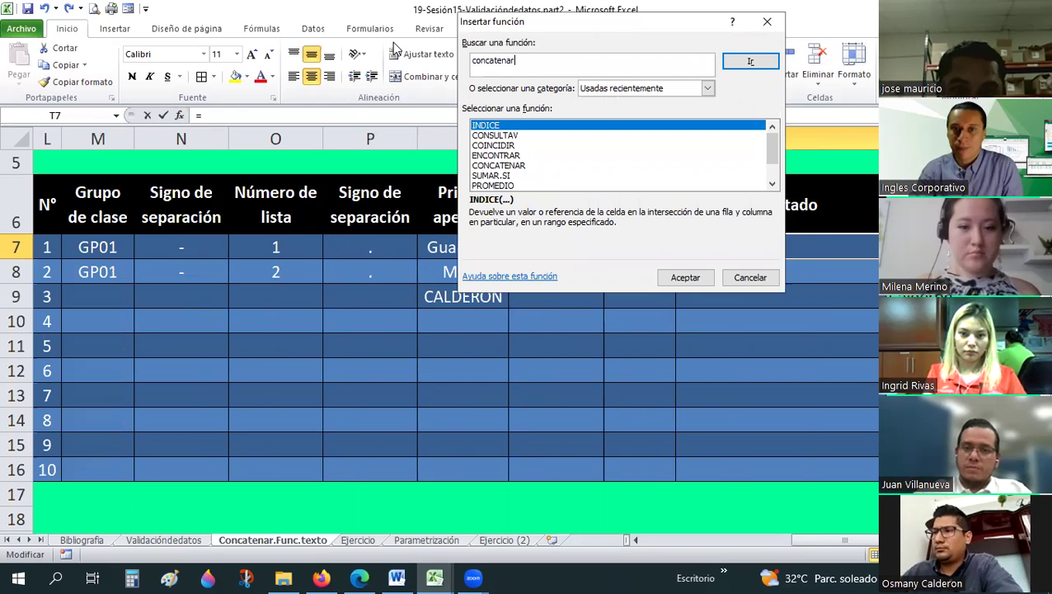
click(752, 63)
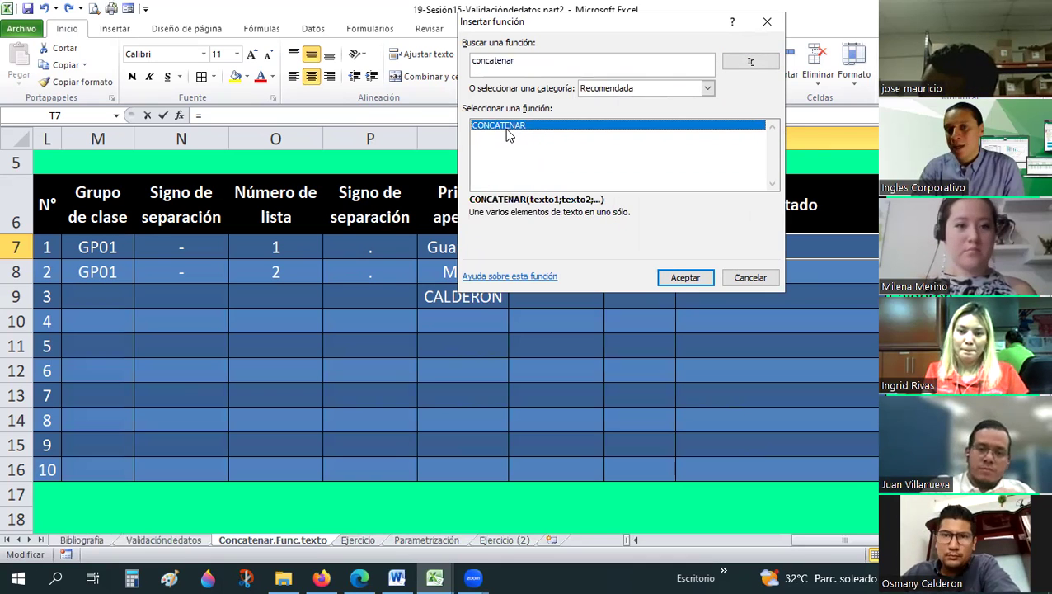
click(685, 278)
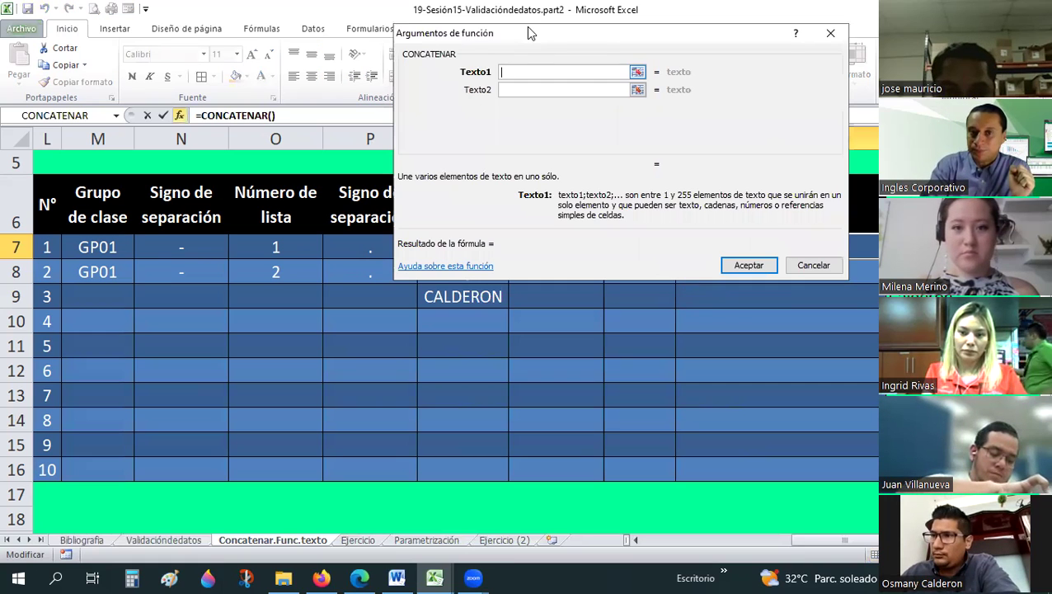
Step: Feed M7, N7 and O7 into the first three CONCATENAR arguments
drag(528, 33, 558, 301)
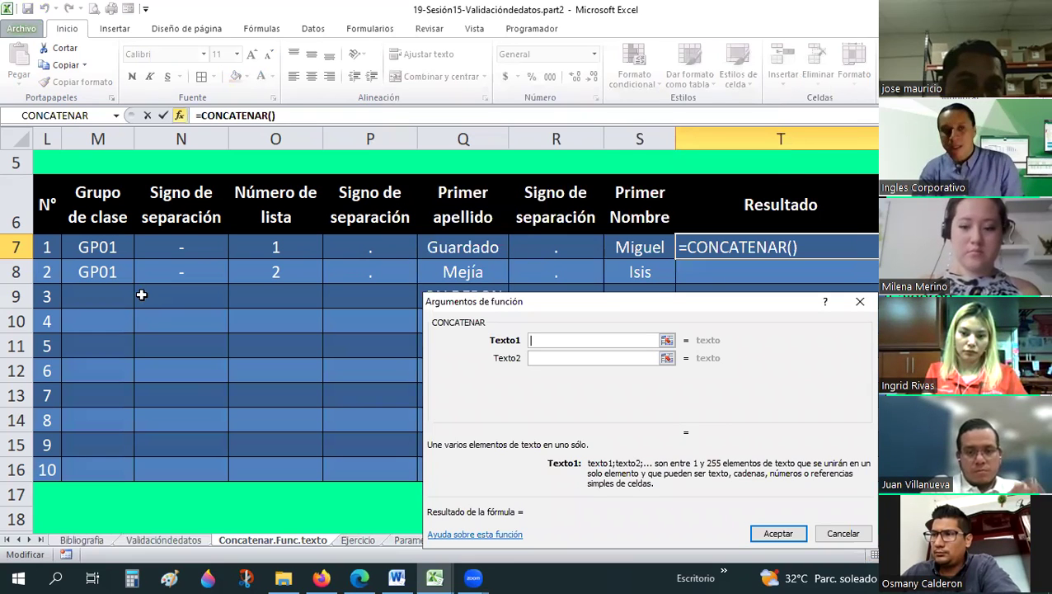
click(79, 250)
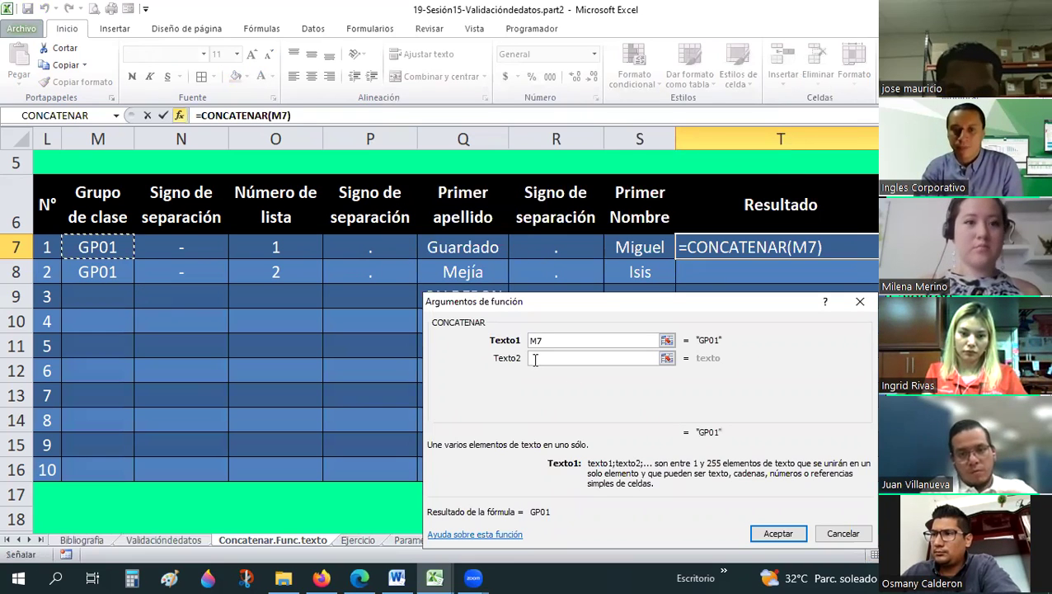
click(202, 249)
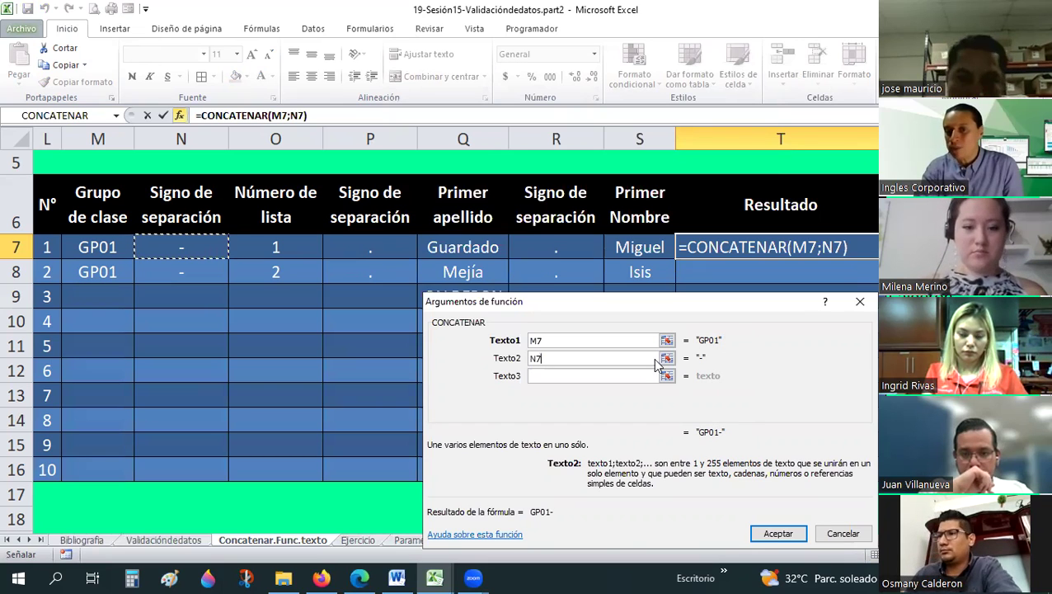
click(570, 376)
click(267, 248)
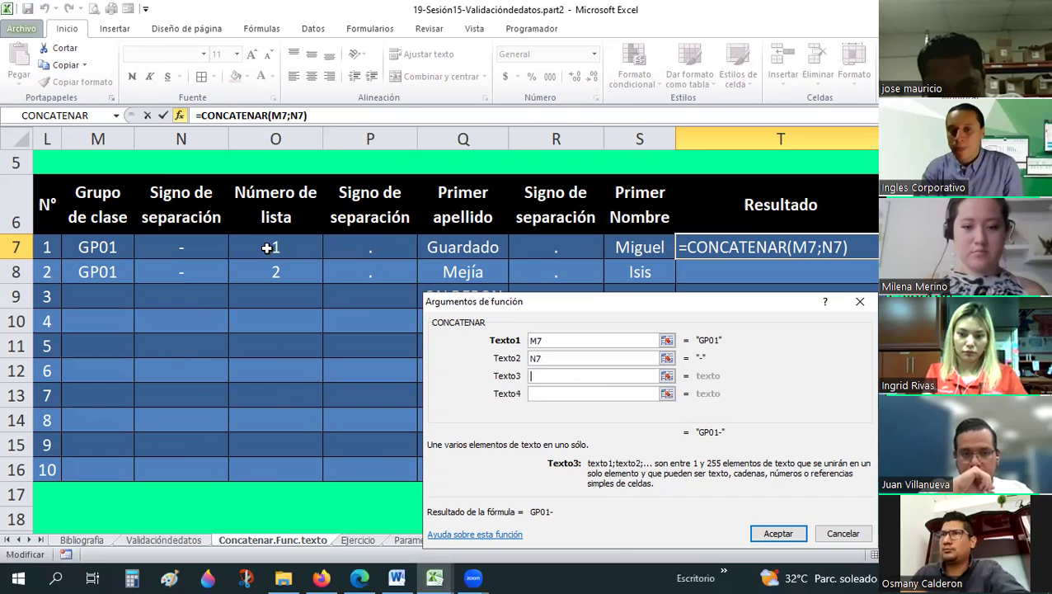
Step: Add P7, Q7, R7 and S7 as the remaining arguments and accept the formula
click(538, 390)
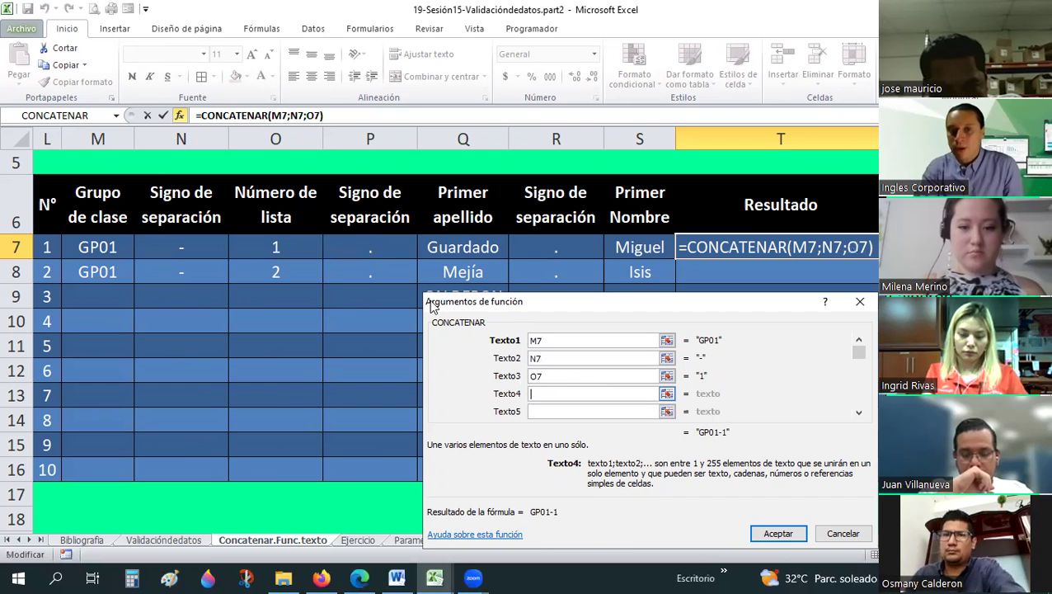
click(376, 246)
click(541, 414)
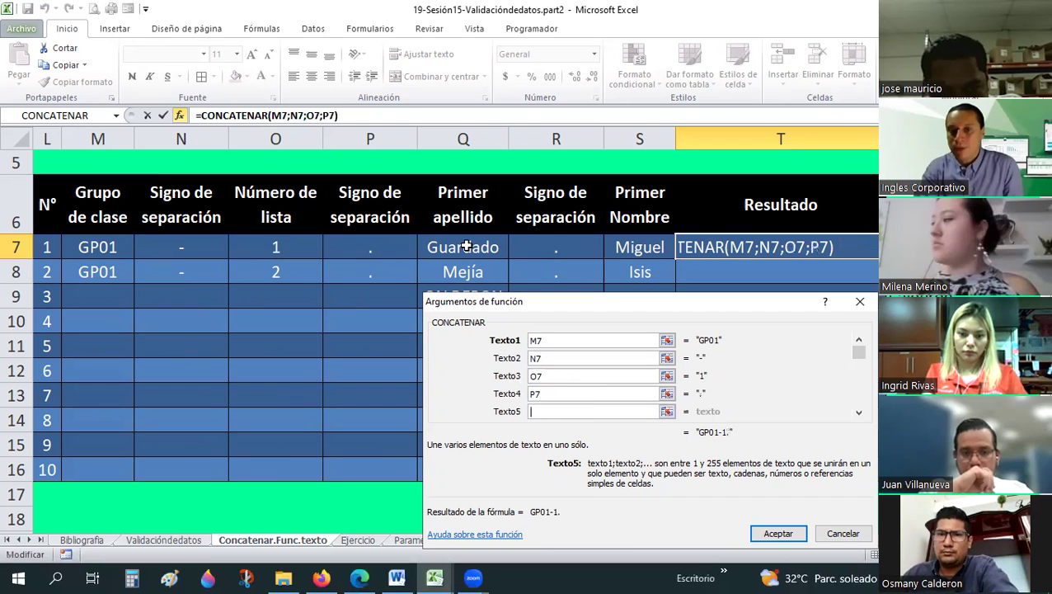
click(464, 246)
key(Tab)
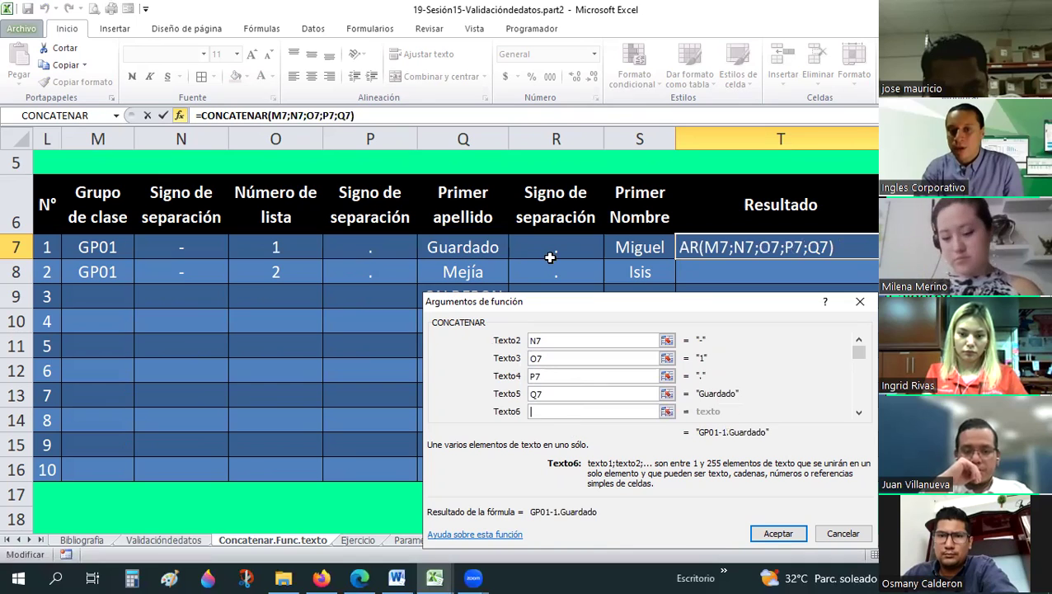
click(574, 246)
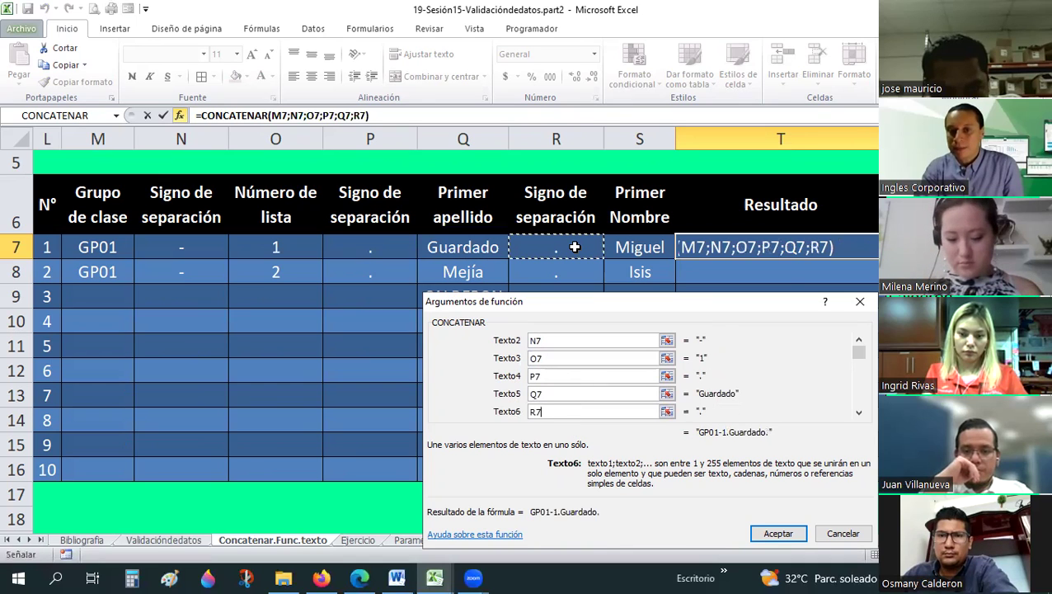
key(Tab)
click(639, 246)
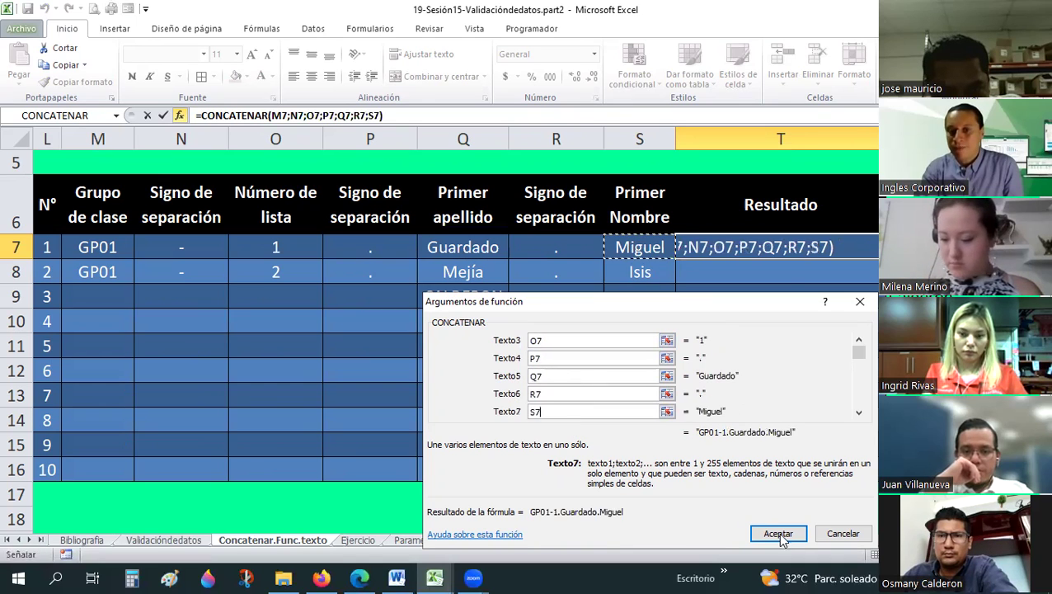
click(784, 536)
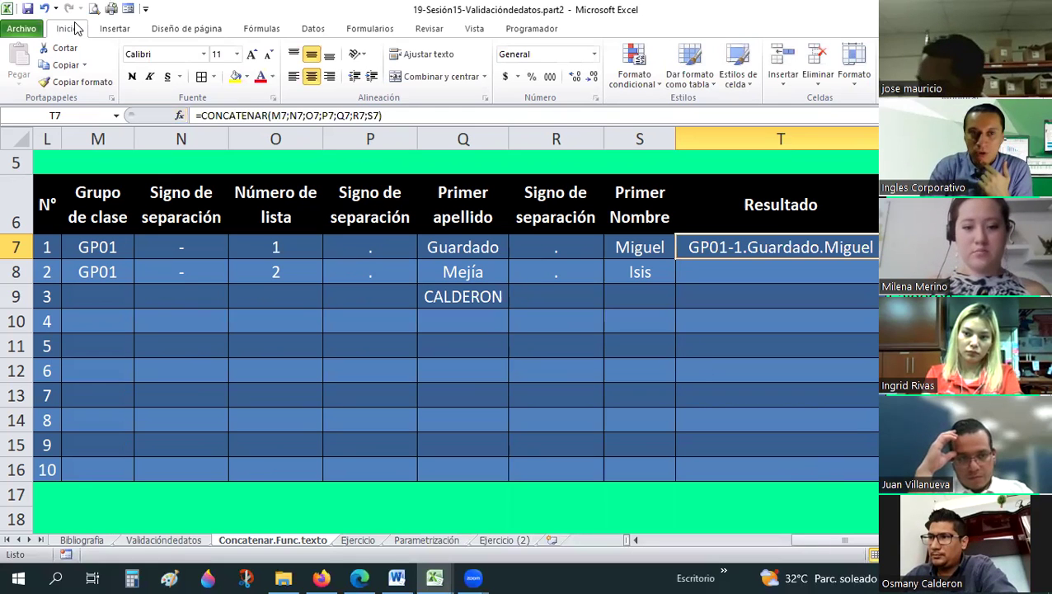
Step: Save, then change T7's third CONCATENAR argument to "0"&O7
click(28, 9)
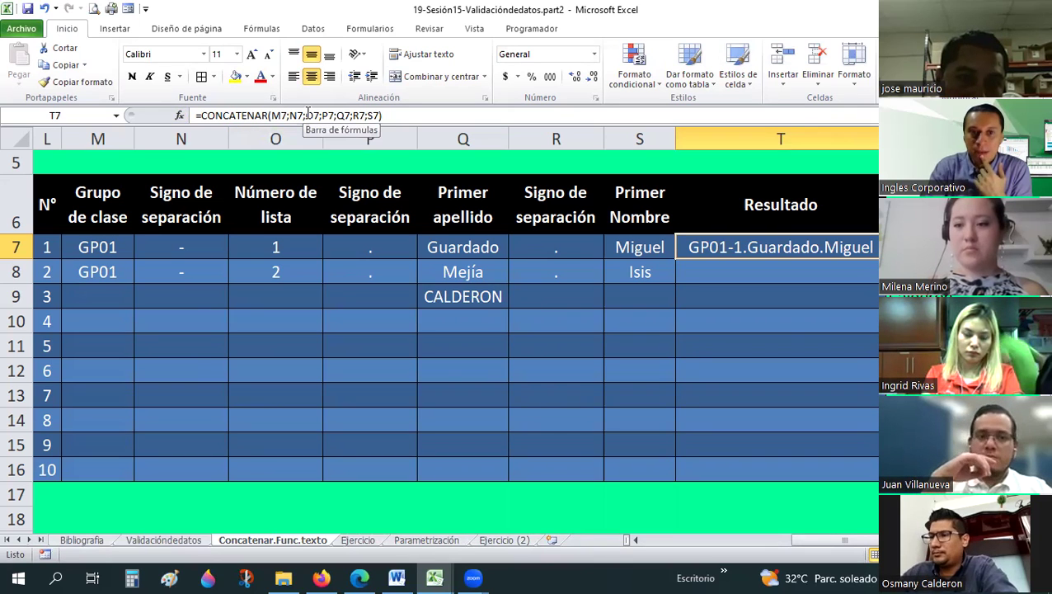
key(shift+F3)
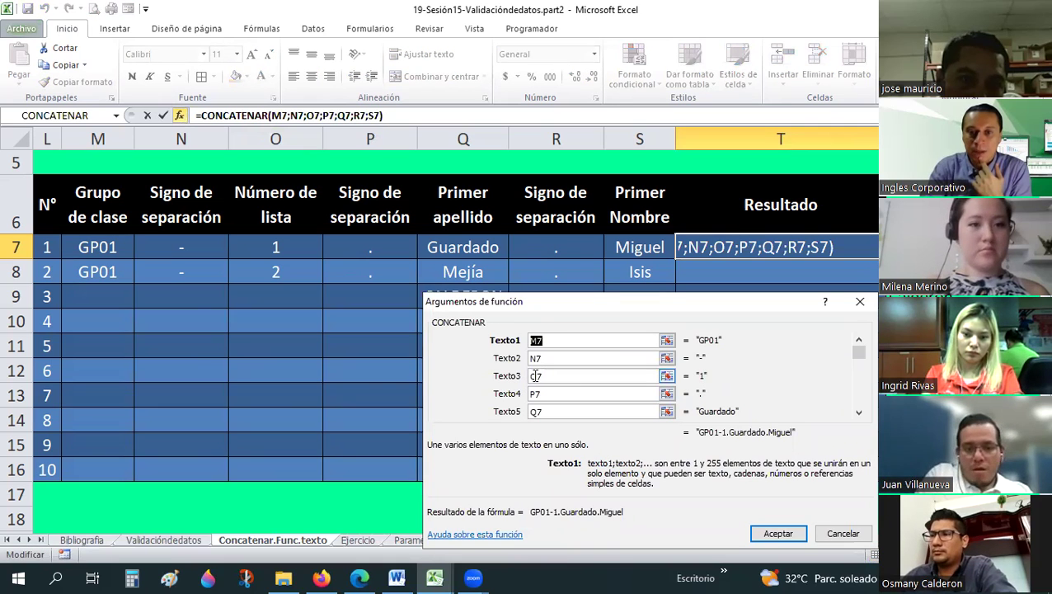
key(Tab)
key(Tab)
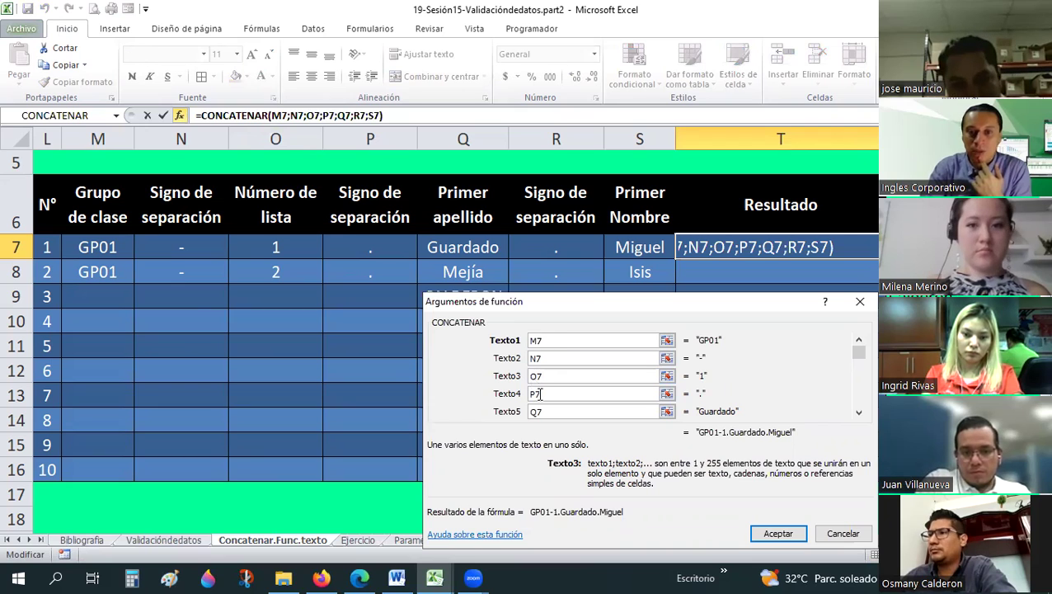
text(")
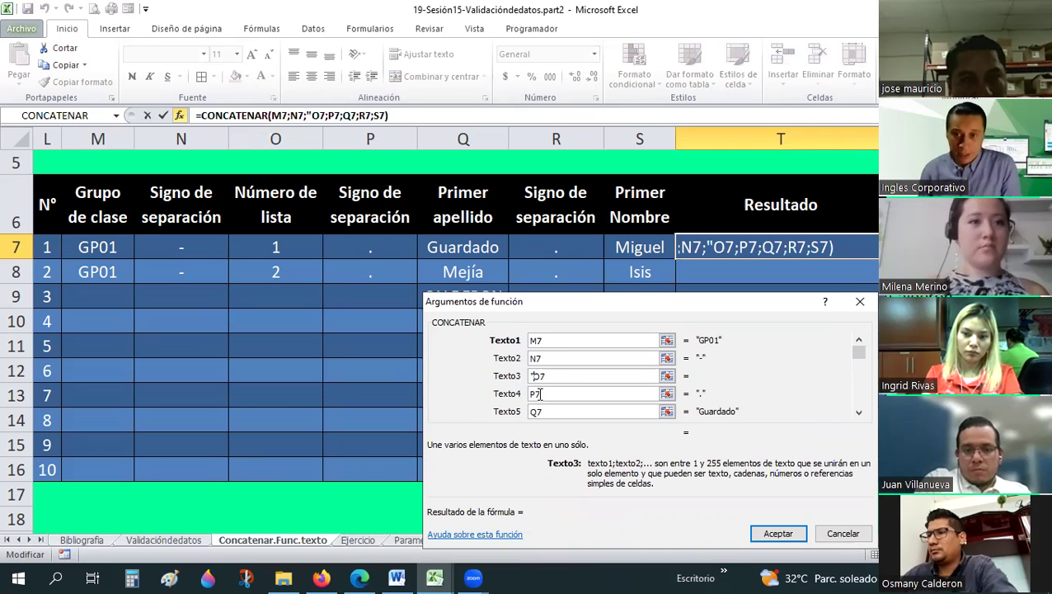
text(0")
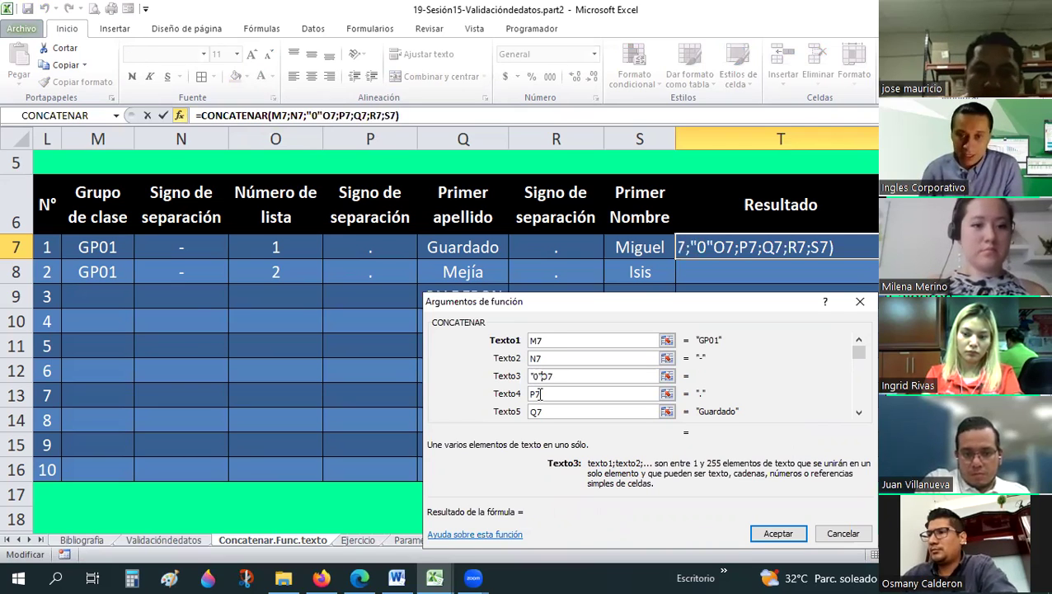
text(&)
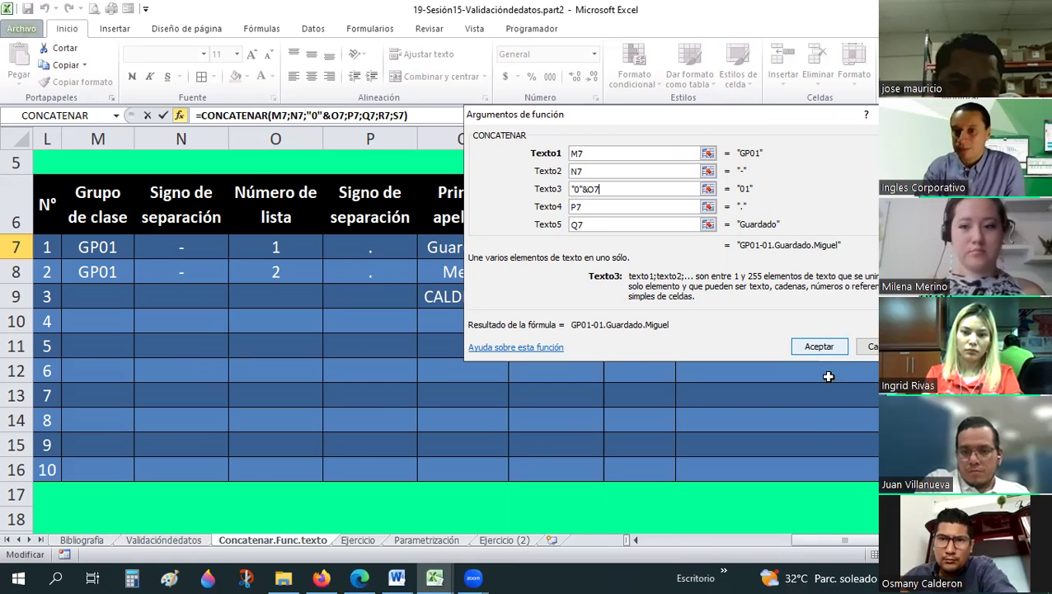
key(Return)
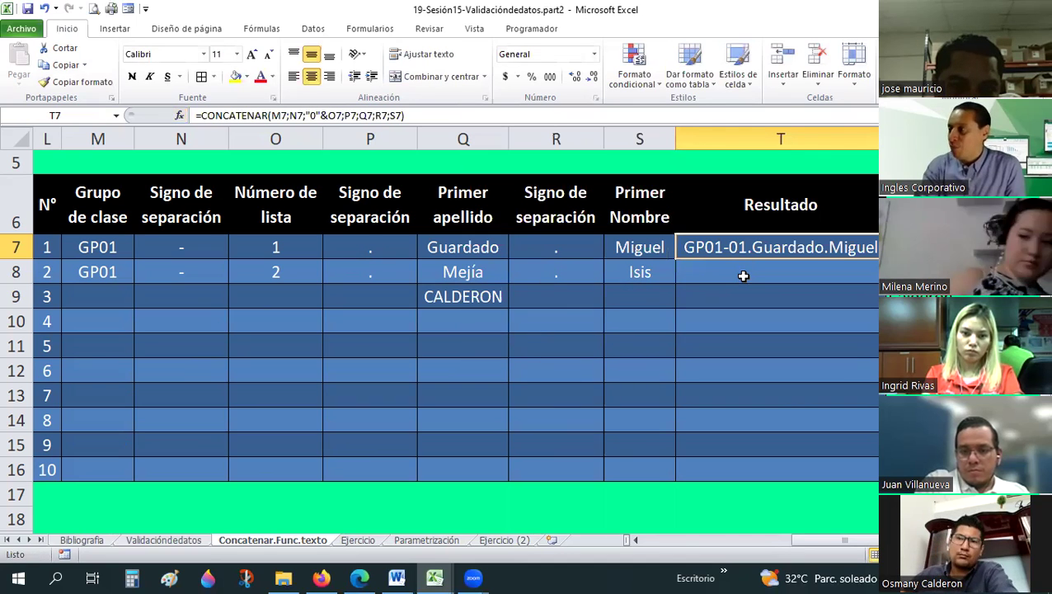
drag(871, 542, 810, 534)
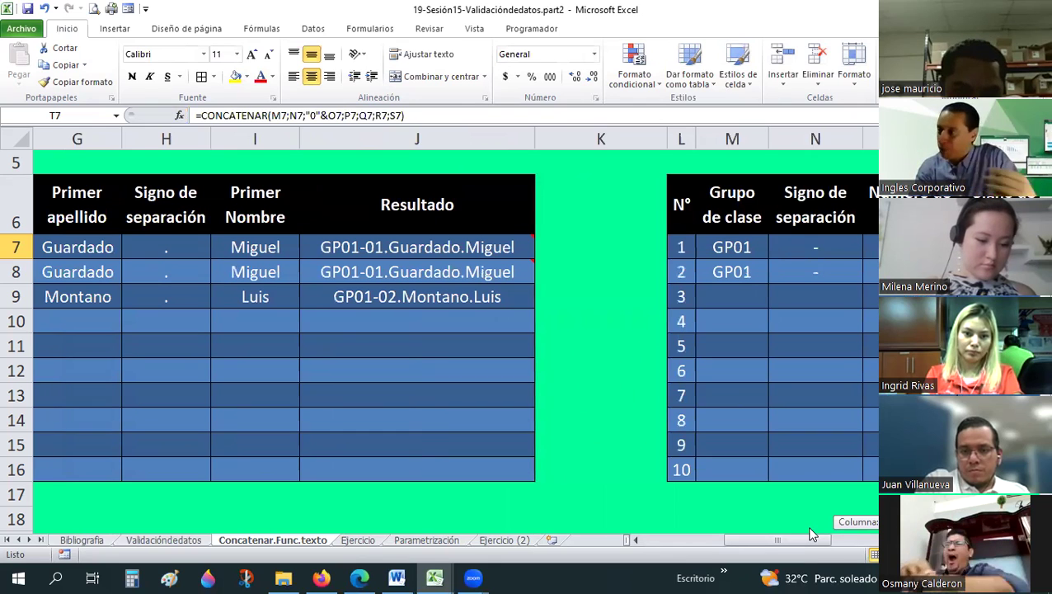
drag(810, 533, 877, 525)
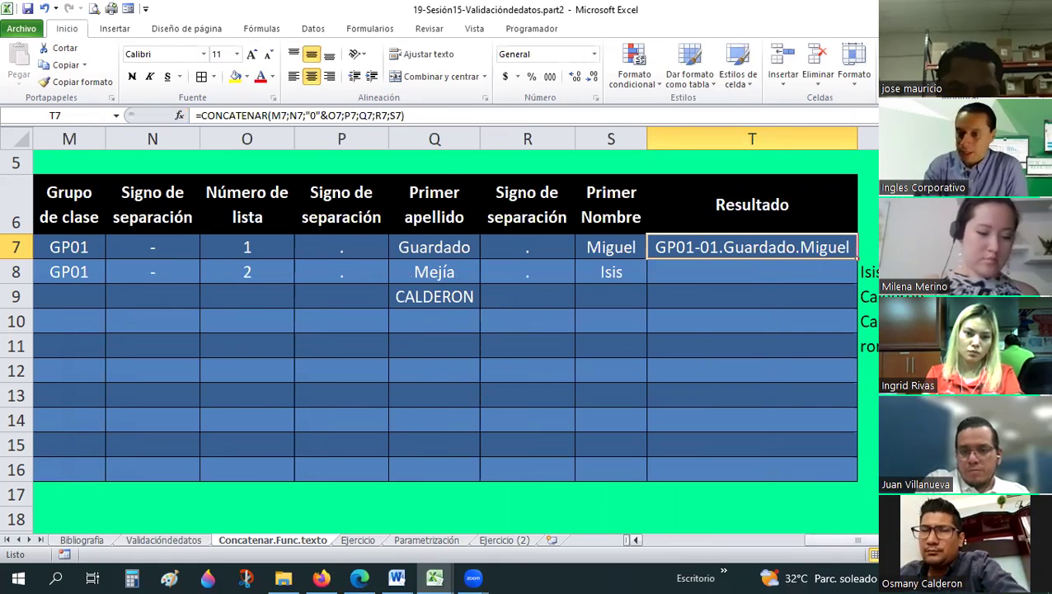
drag(833, 539, 837, 539)
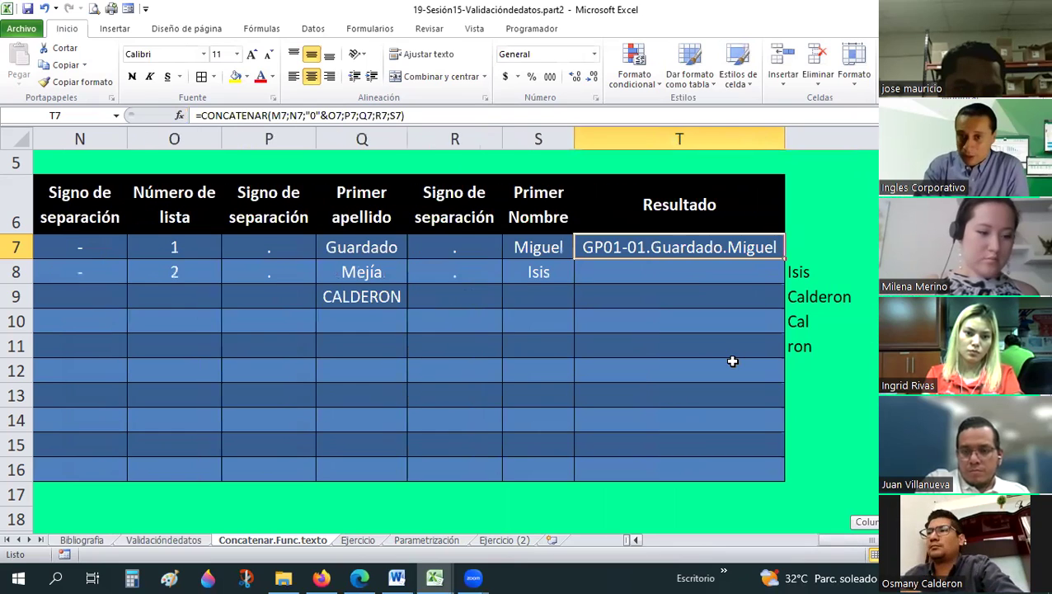
click(396, 269)
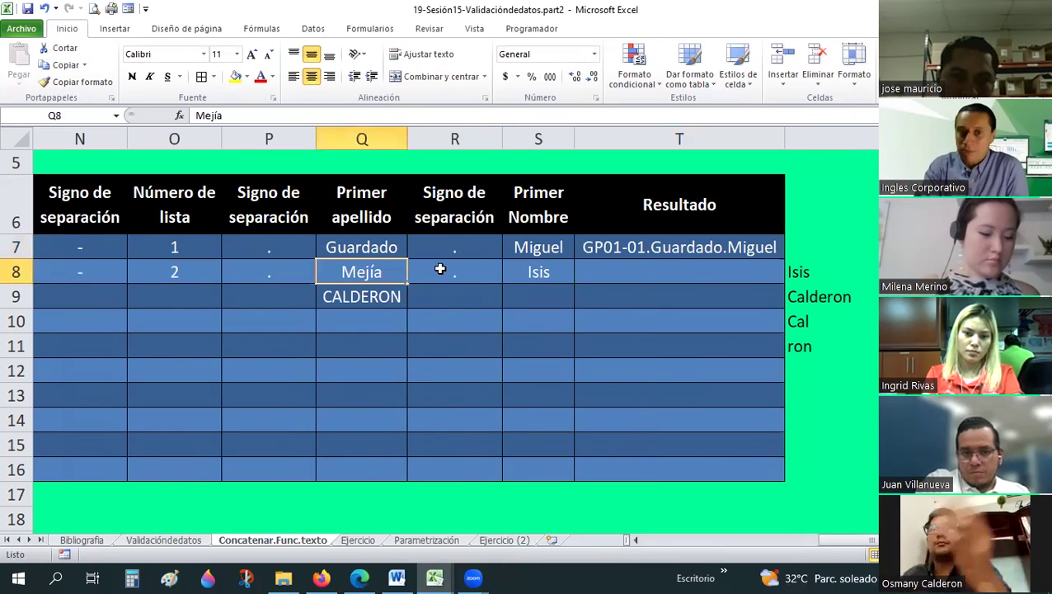
click(551, 275)
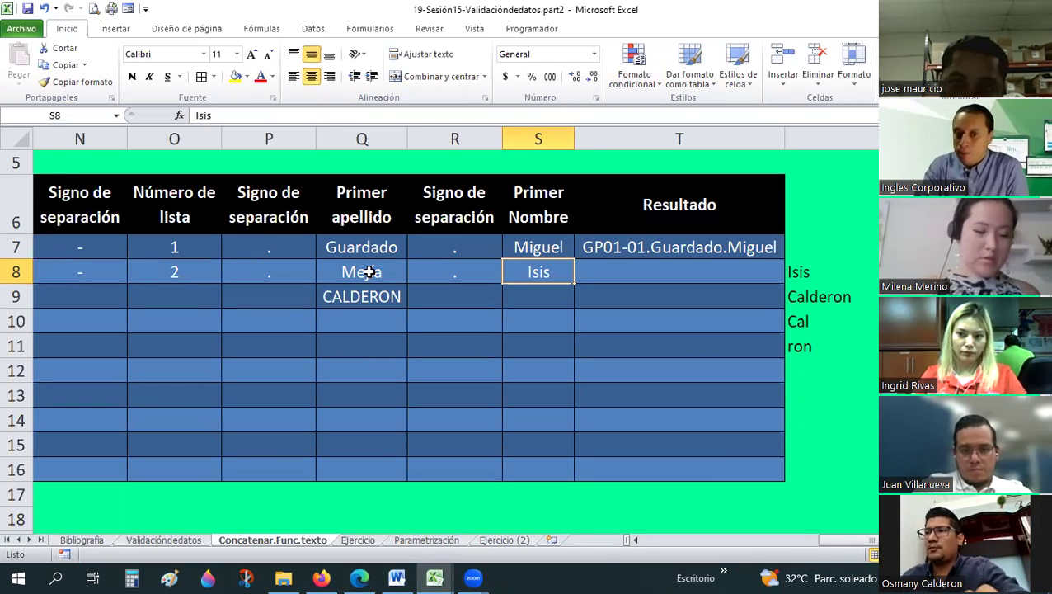
click(369, 271)
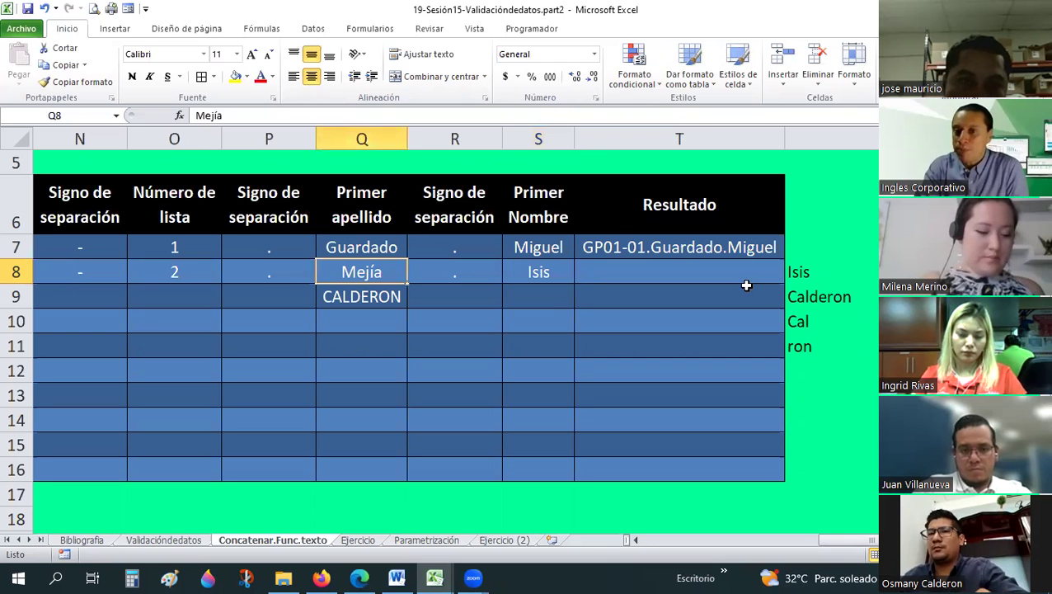
click(816, 269)
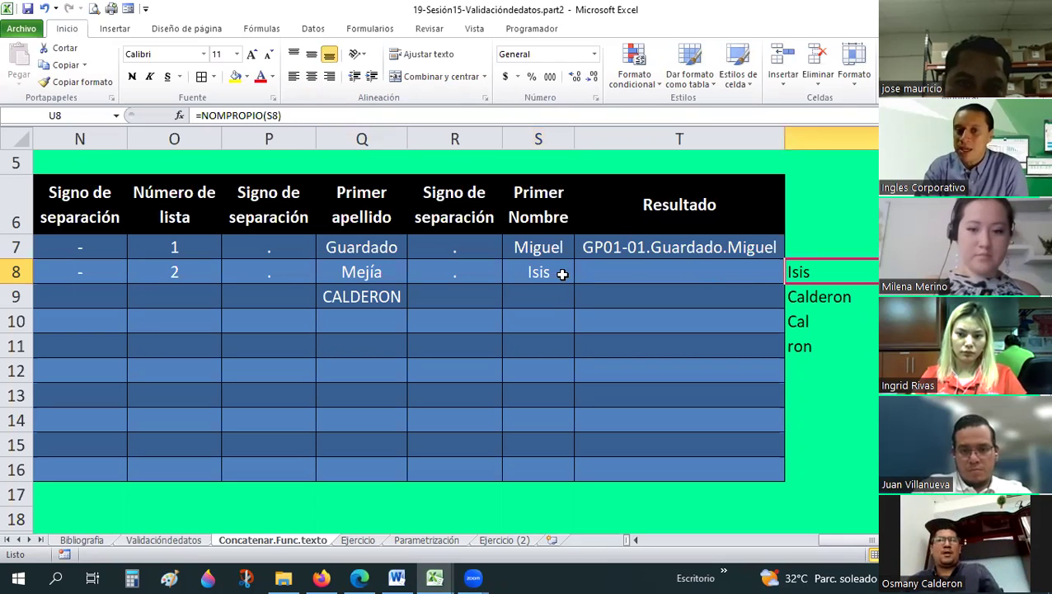
click(630, 262)
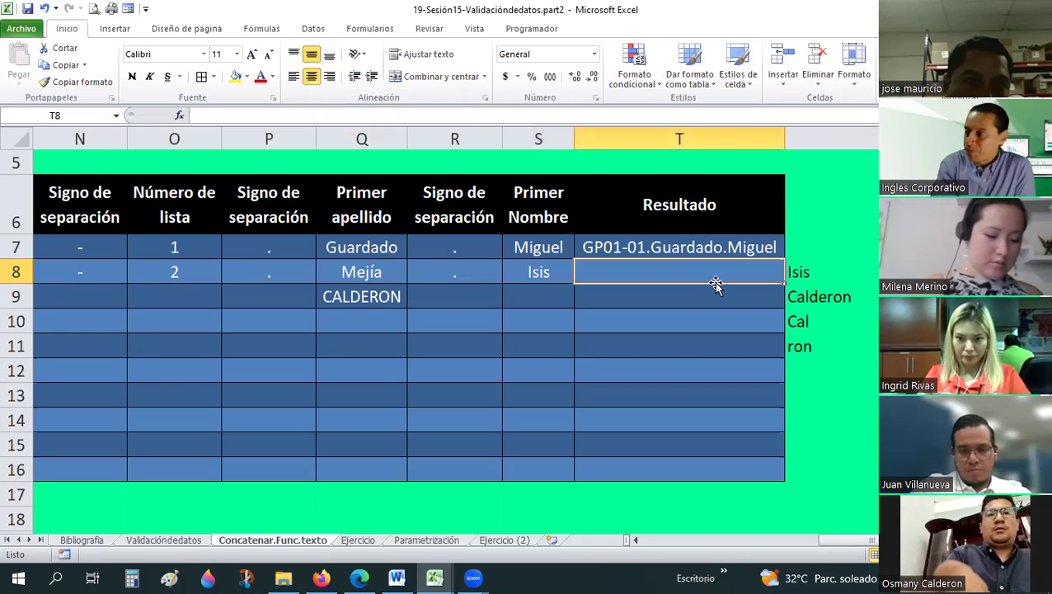
click(735, 244)
right_click(735, 244)
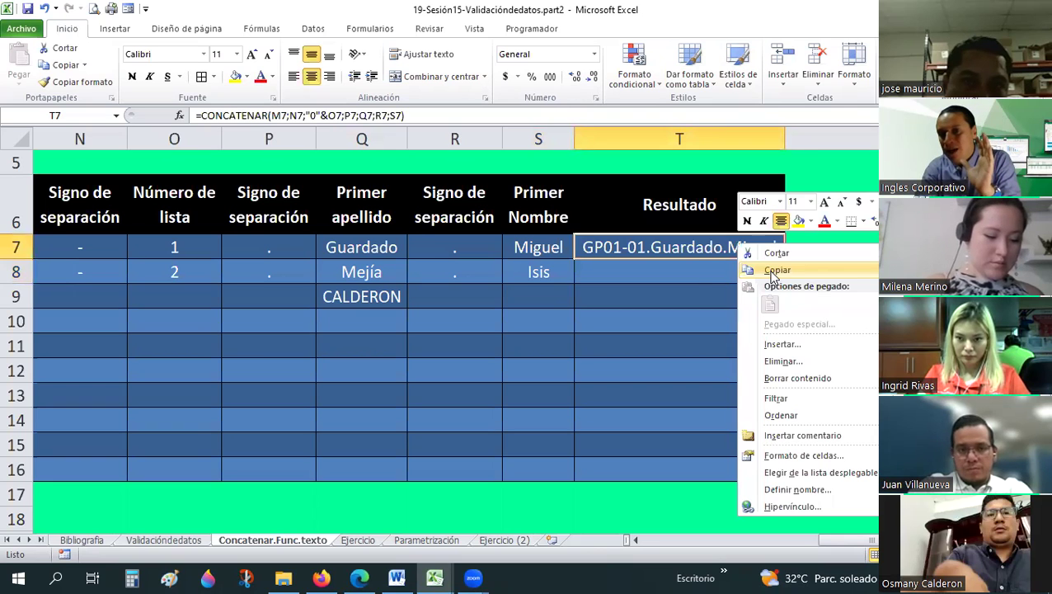
key(Return)
right_click(693, 276)
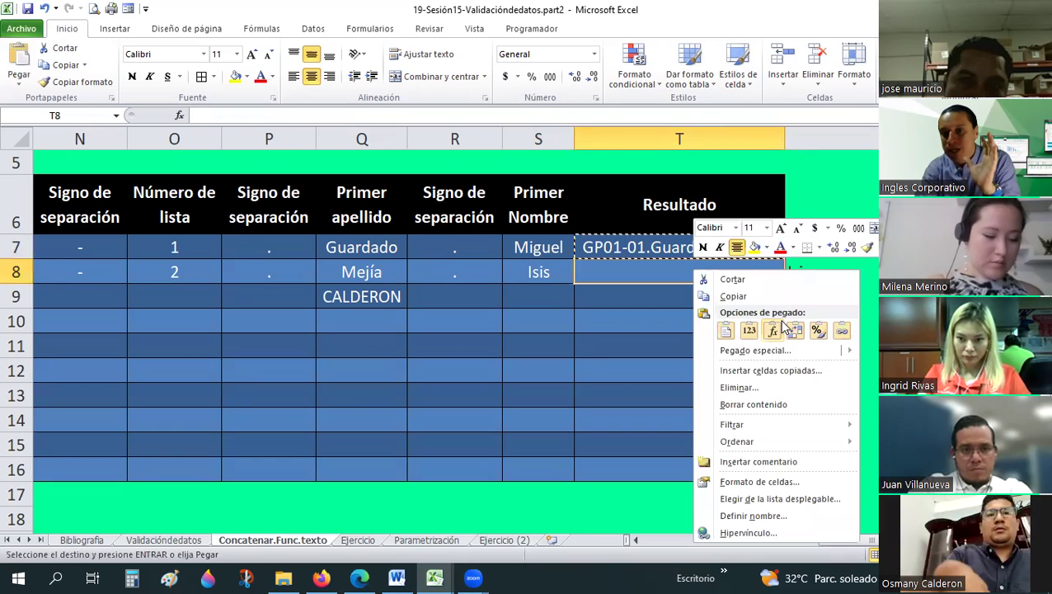
click(773, 331)
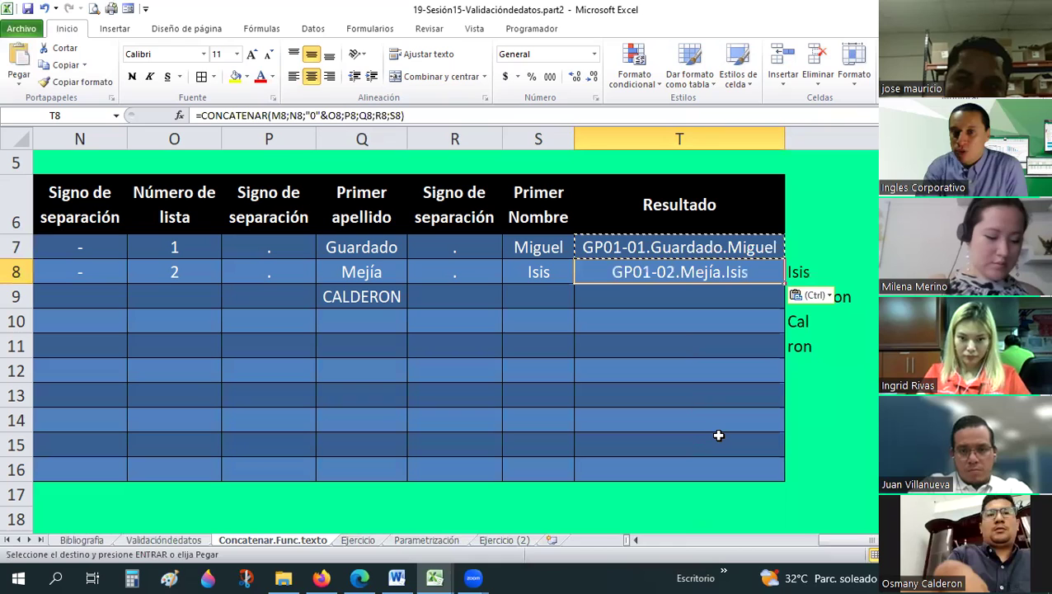
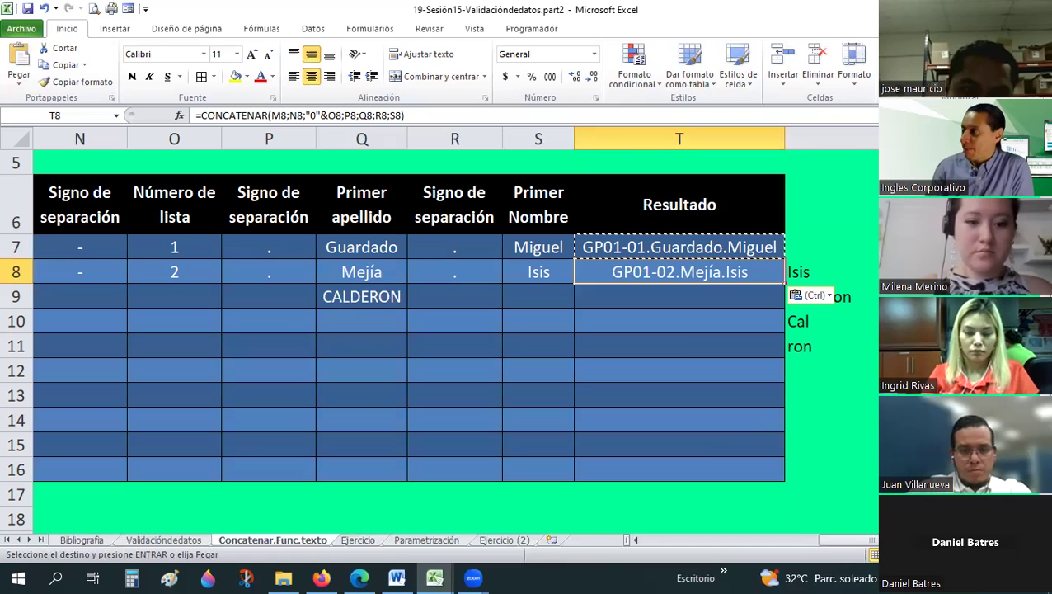
Step: Review row 9's empty cells, the NOMPROPIO formula in U9 and the TEXTO example formula
click(679, 296)
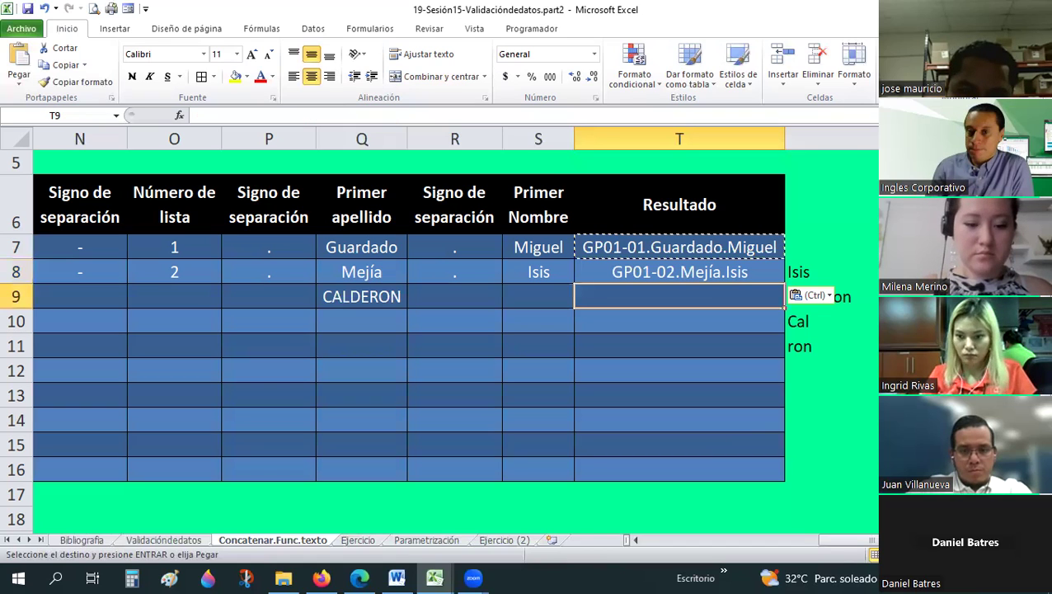
click(816, 296)
click(537, 296)
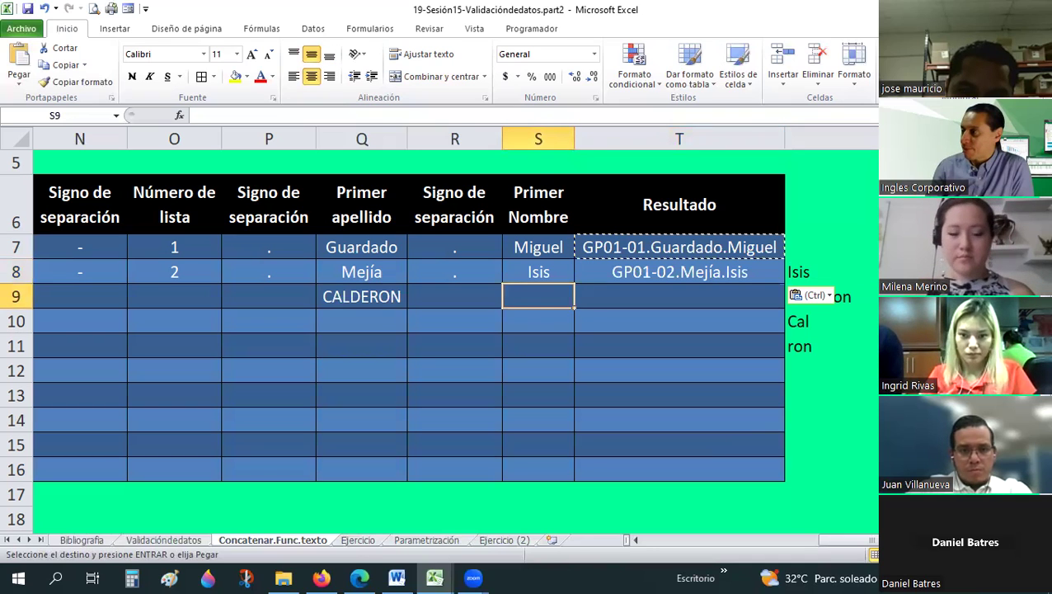
click(825, 296)
key(Right)
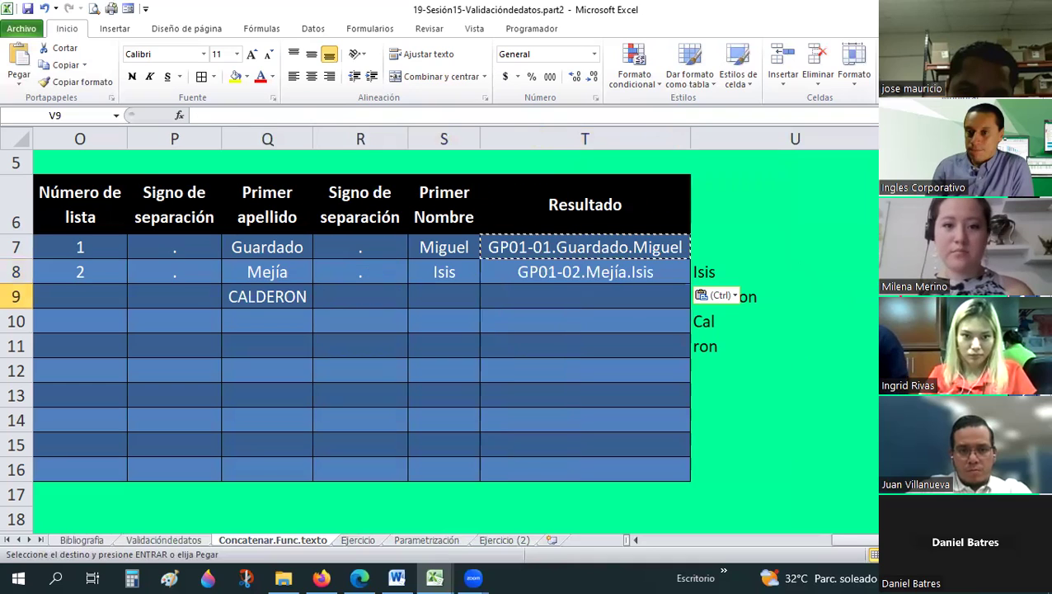
key(Right)
key(Right)
key(Right)
key(Right)
key(Right)
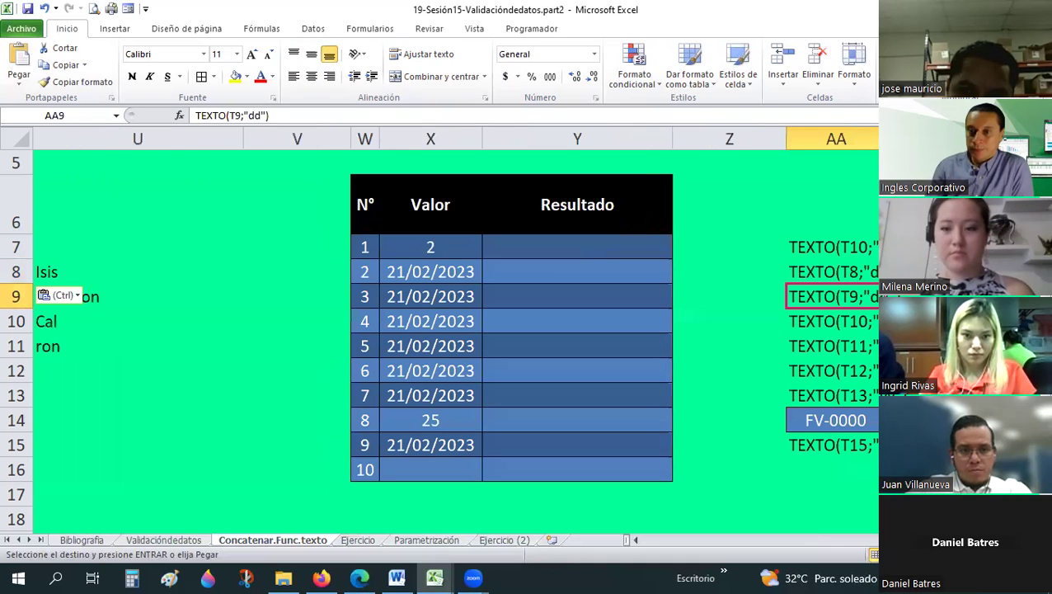
key(Up)
key(Up)
Step: Check the CONCATENAR formulas in T7 and T8, then show T8's Function Arguments
click(577, 246)
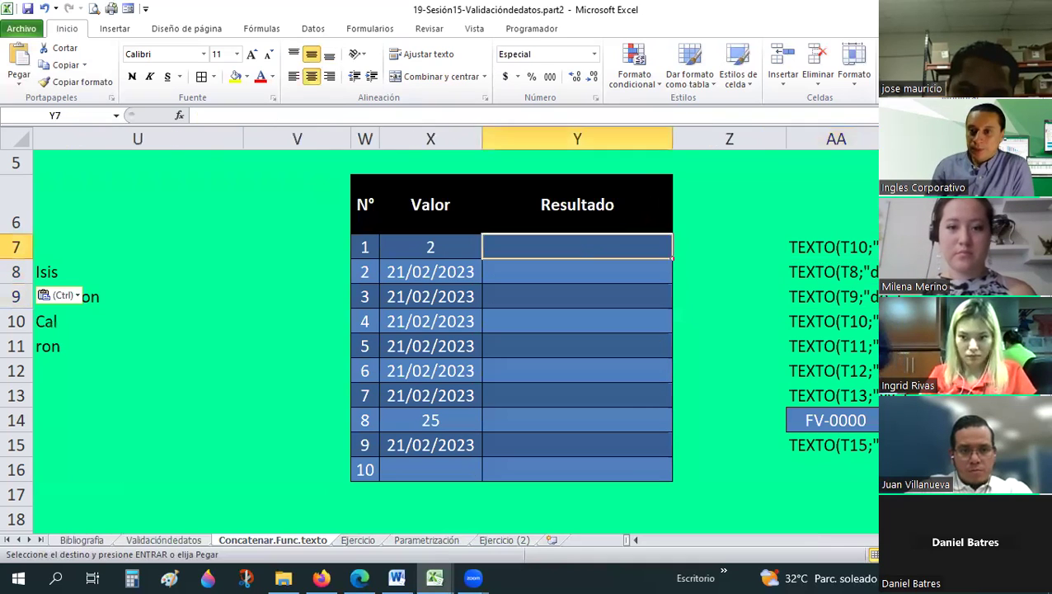
key(Left)
key(Left)
key(Left)
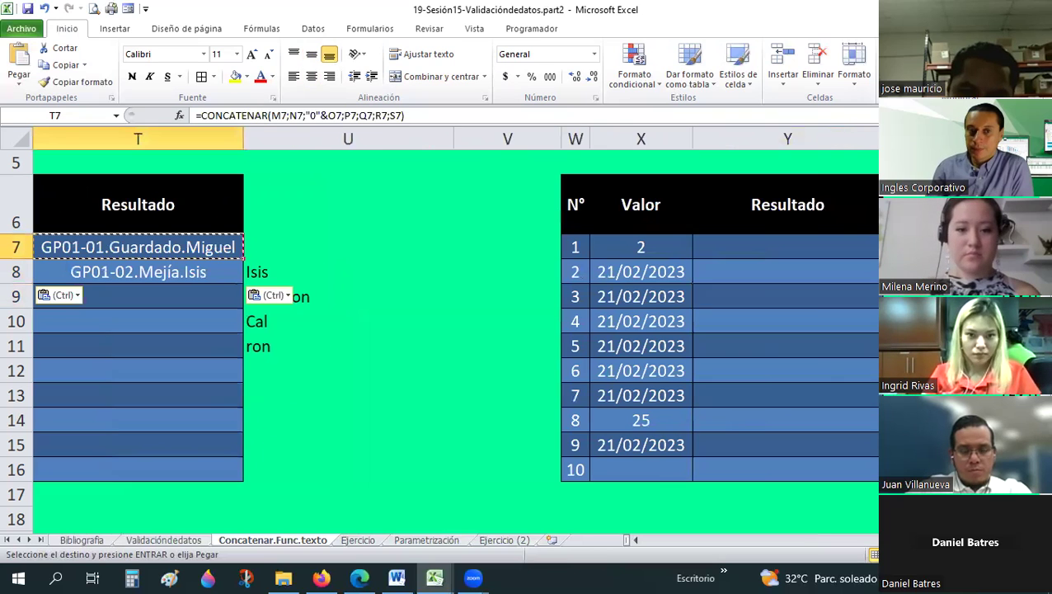
key(Left)
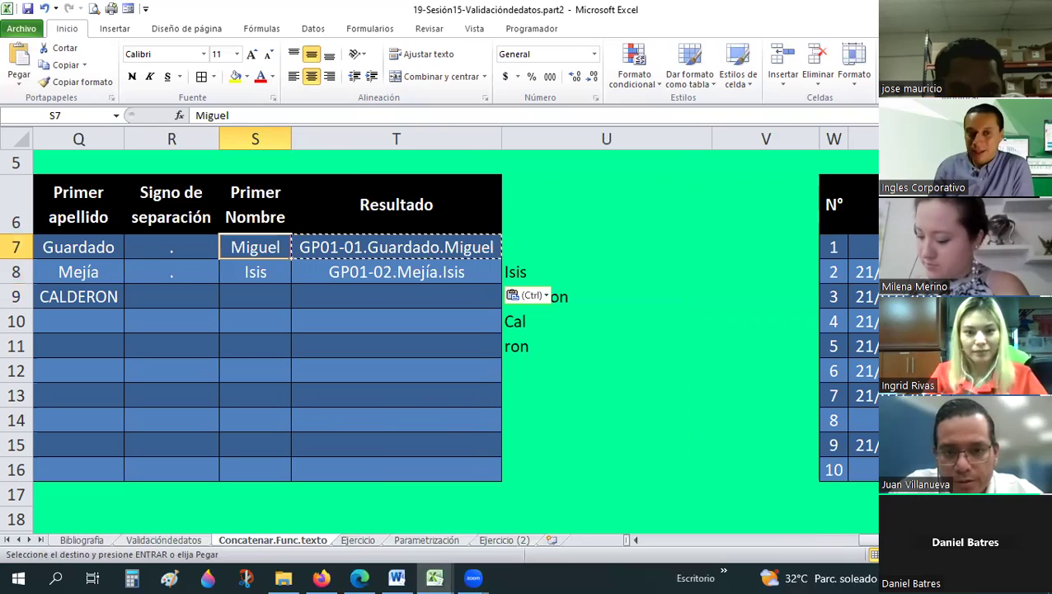
key(Left)
key(Left)
key(Left)
scroll(445, 330, left, 2)
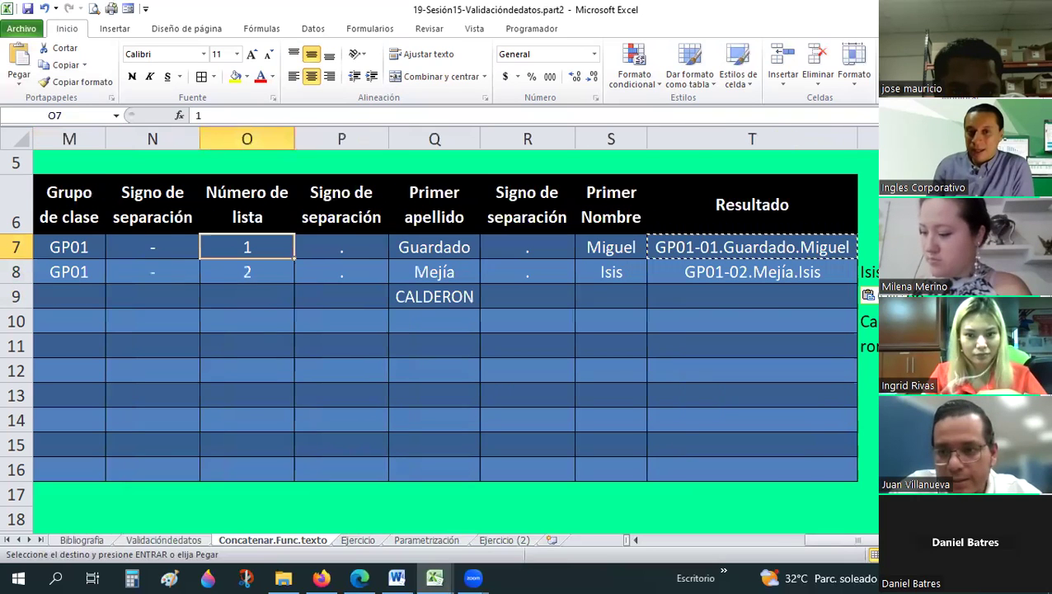
click(752, 246)
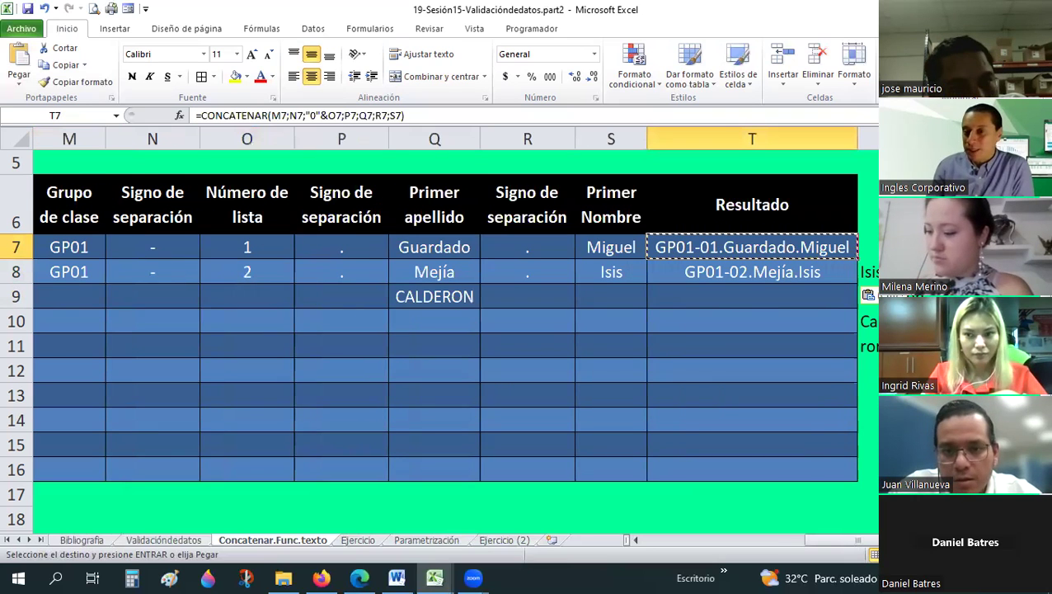
click(752, 271)
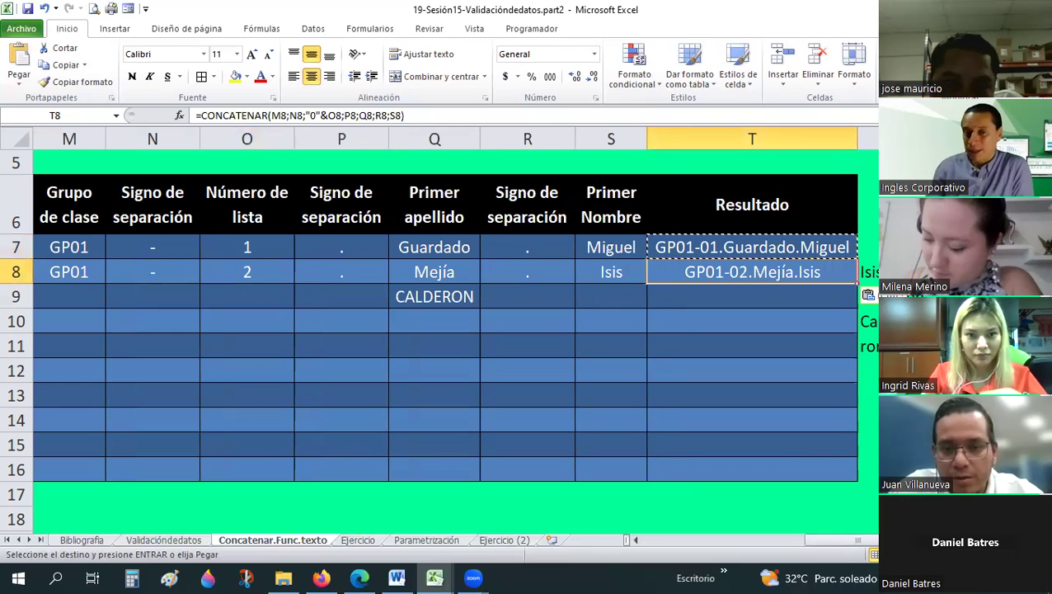
click(179, 116)
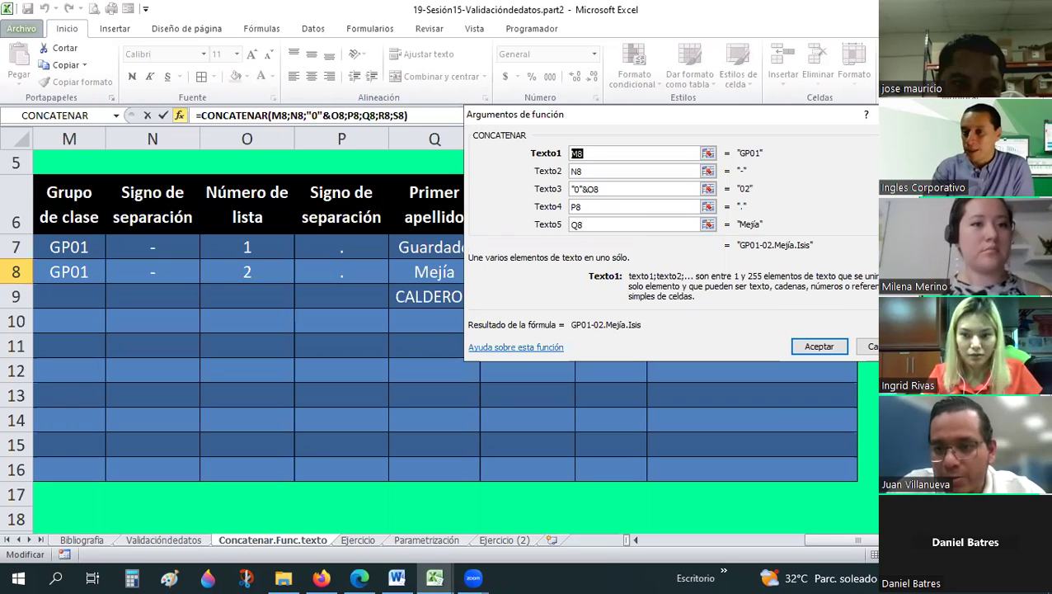
Step: Close T8's CONCATENAR arguments, reopen and cancel them, then cancel Insert Function on T10
key(Return)
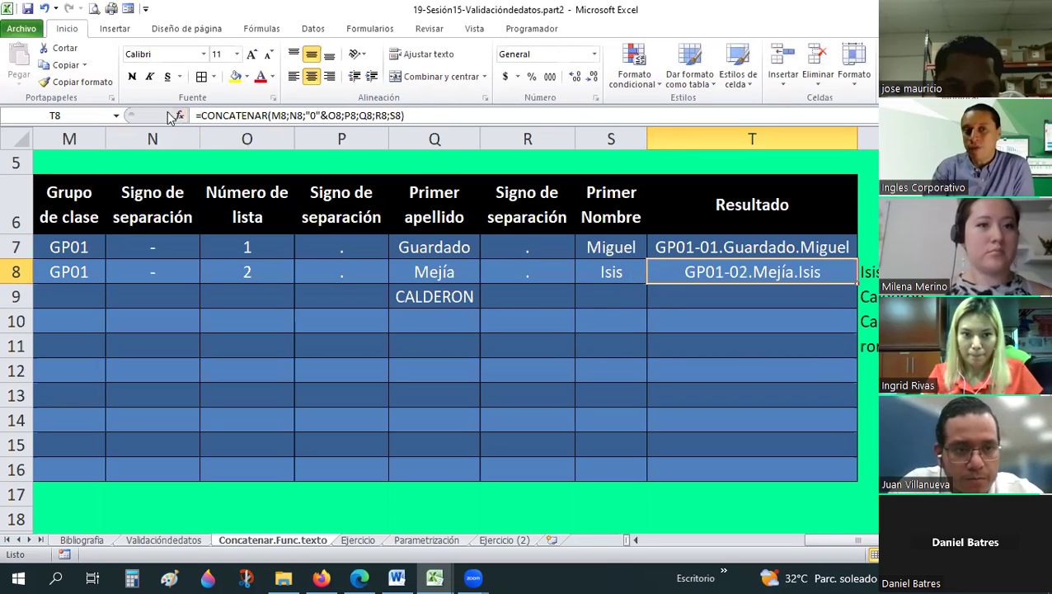
click(179, 117)
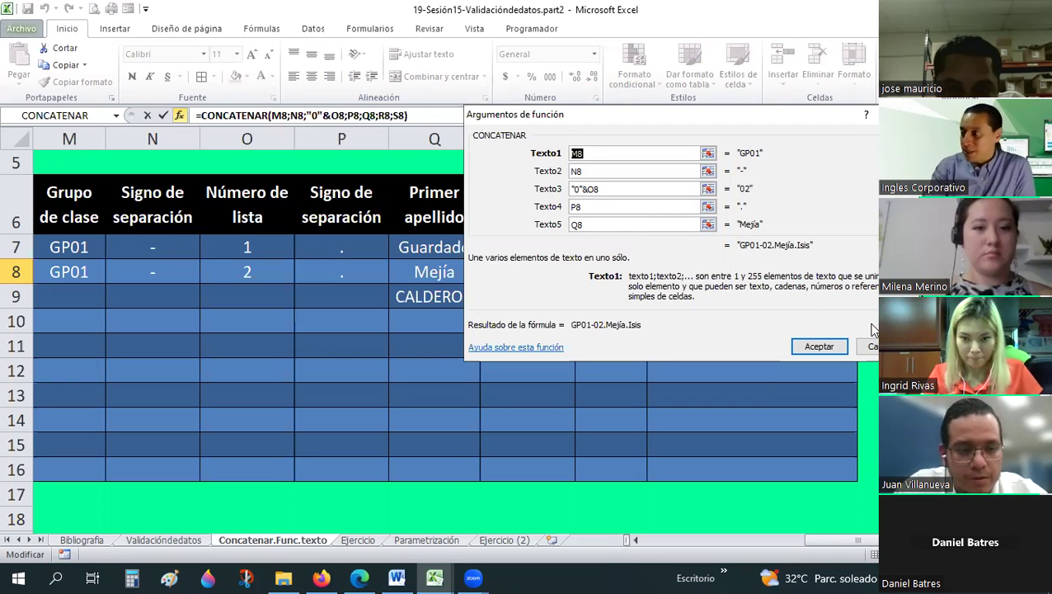
drag(872, 344, 736, 327)
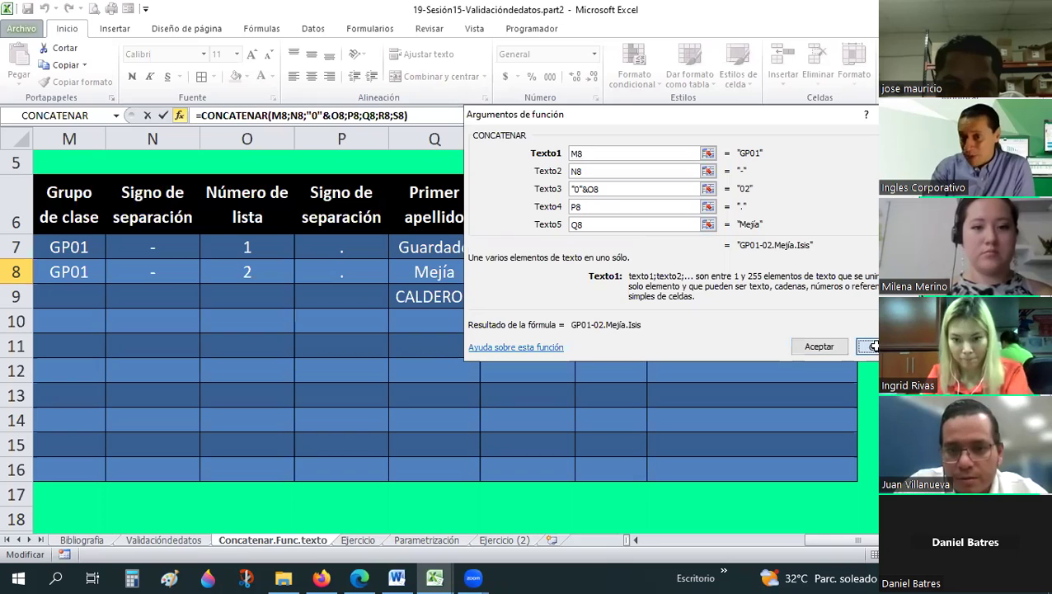
key(Escape)
click(181, 116)
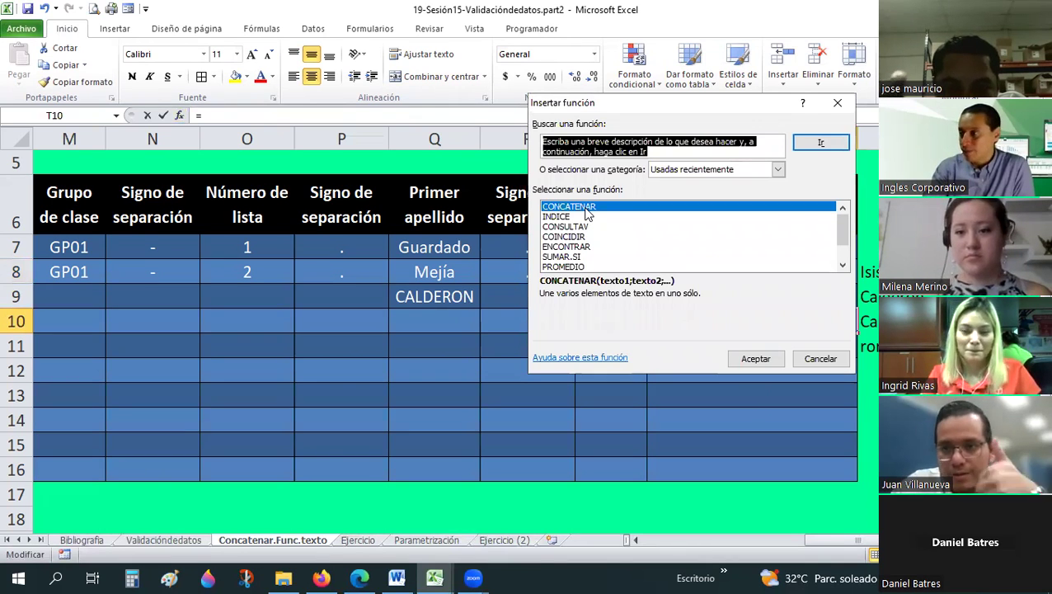
click(820, 363)
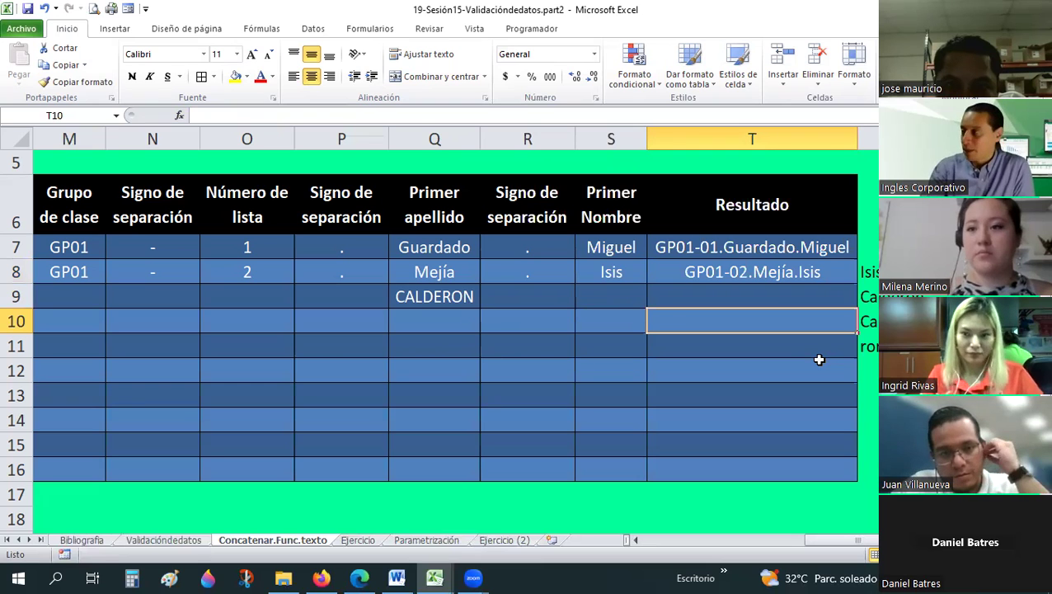
Step: Insert a new blank column Z beside the TEXTO exercise table
click(767, 299)
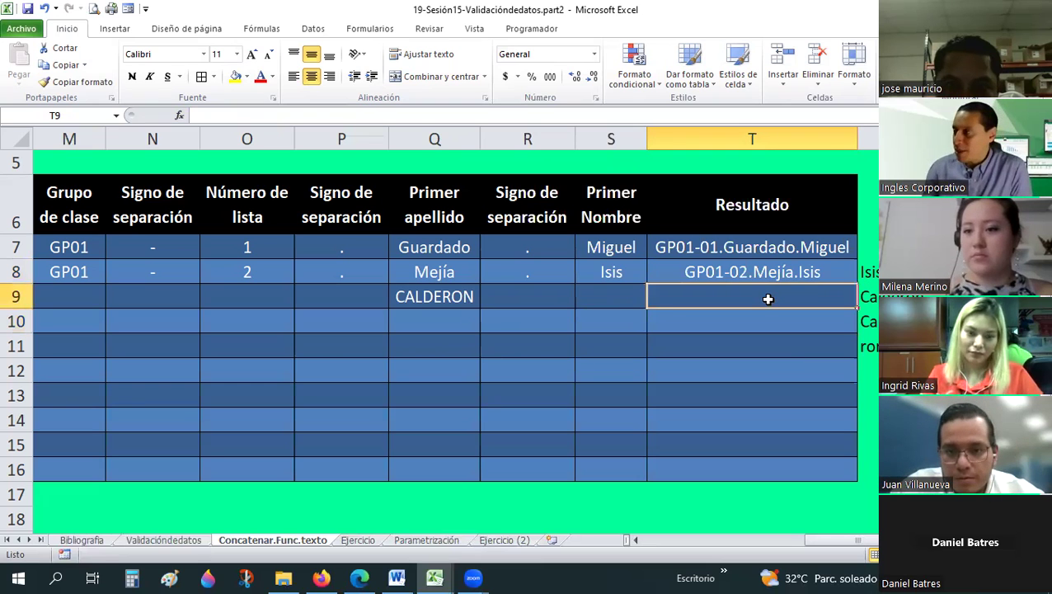
key(Right)
key(Right)
key(Right)
key(Right)
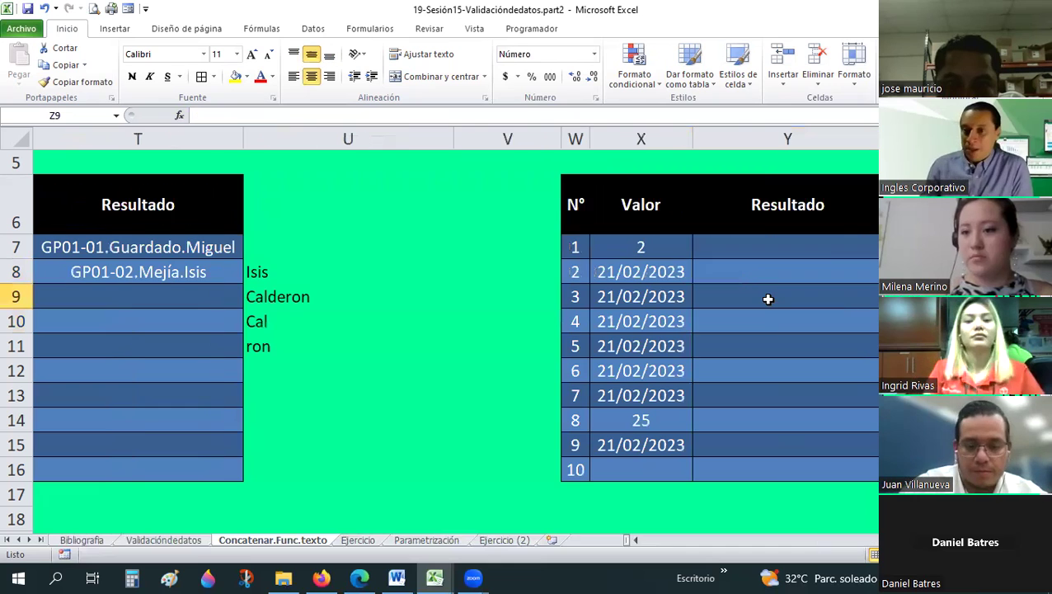
key(Right)
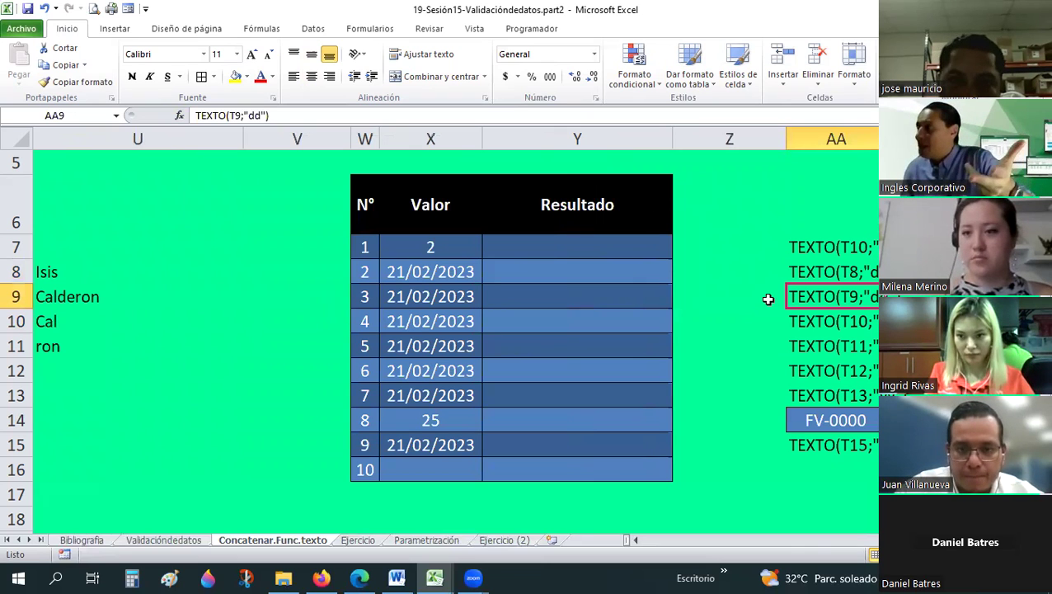
key(Up)
key(Up)
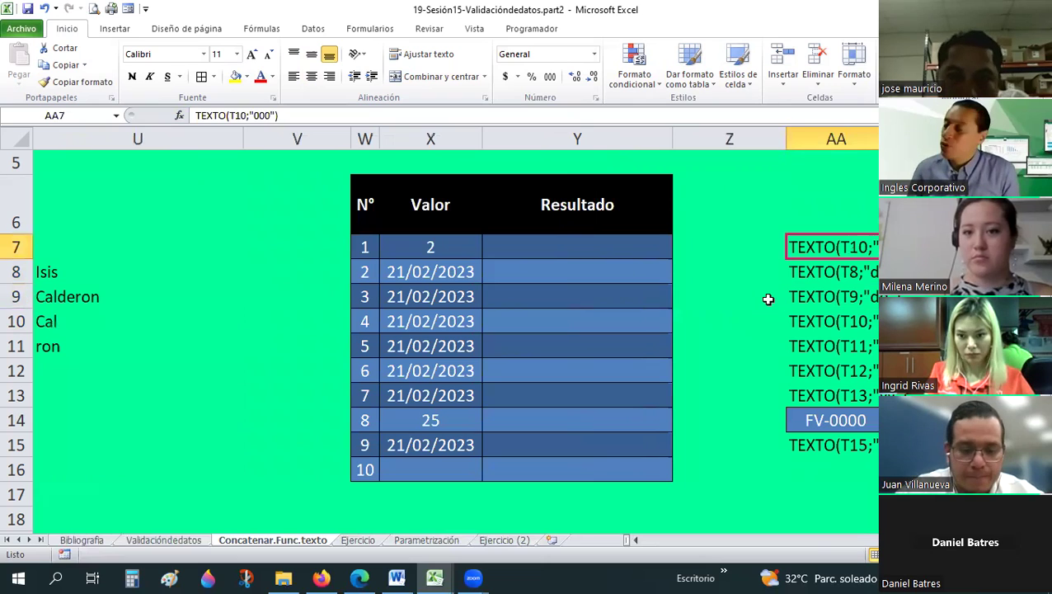
key(Left)
key(Left)
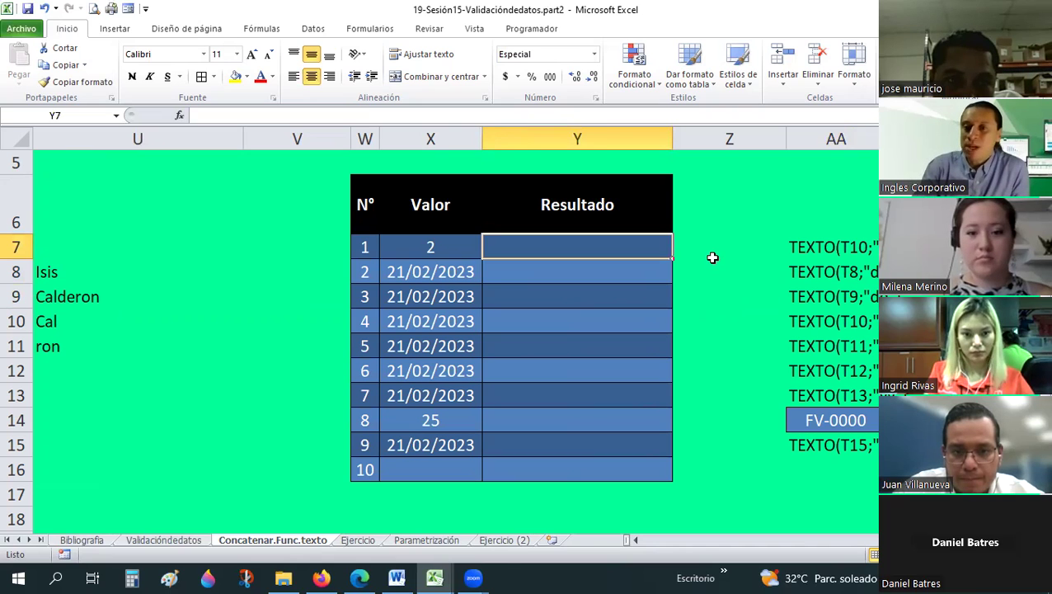
right_click(730, 138)
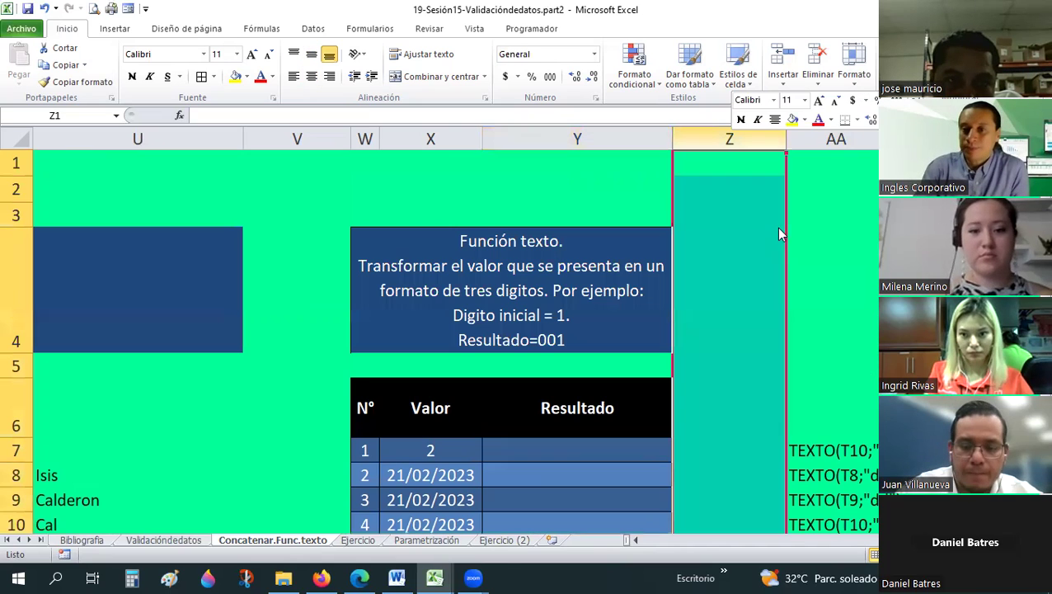
click(759, 139)
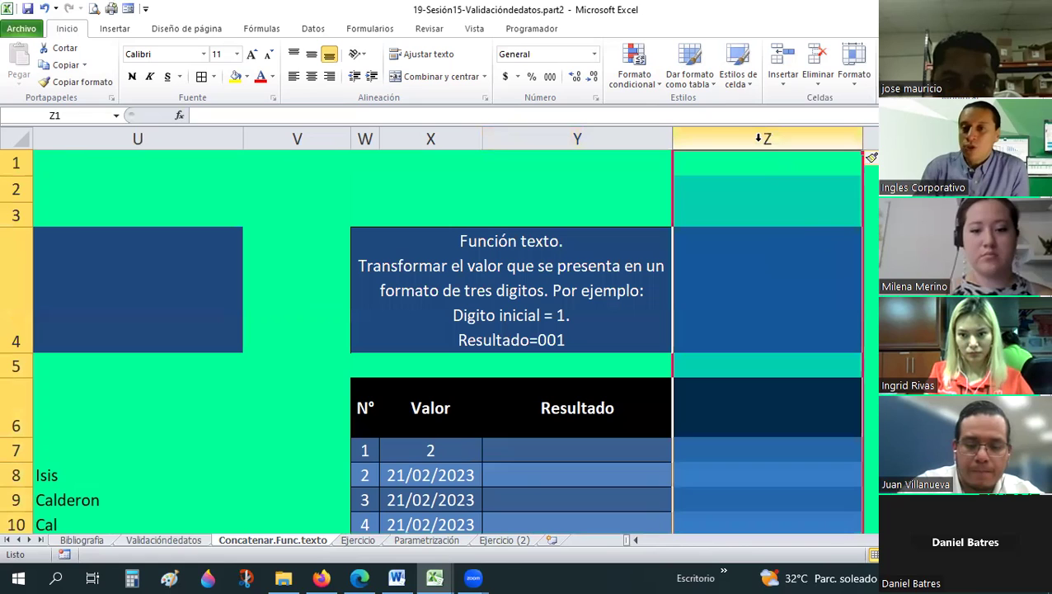
right_click(757, 139)
click(806, 241)
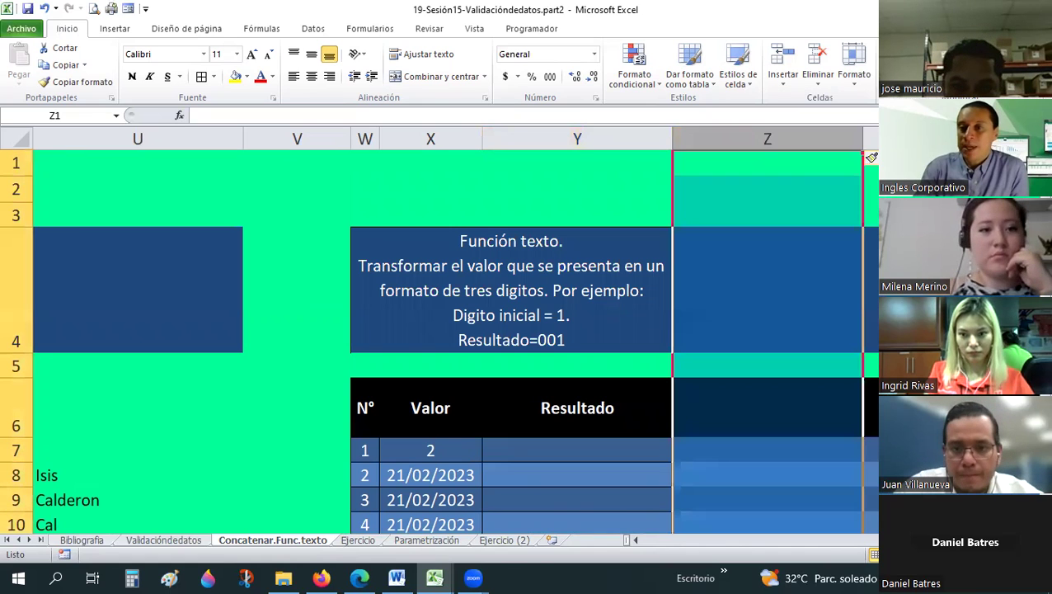
Step: Copy the green formatting onto column Z and narrow it into a slim spacer
click(742, 214)
scroll(725, 264, down, 1)
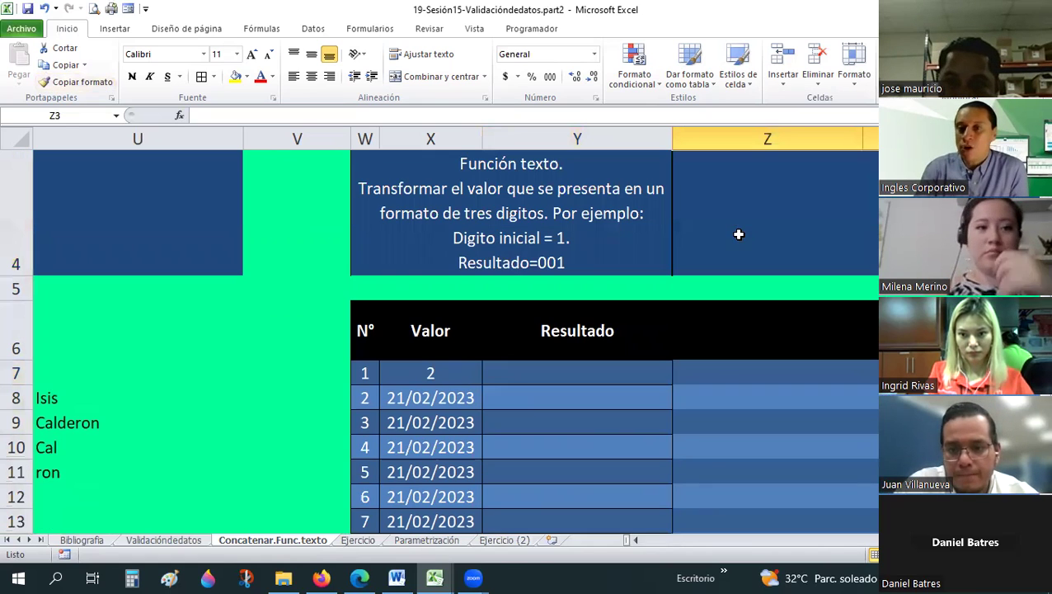
mouse_move(717, 289)
mouse_down()
mouse_move(865, 513)
mouse_move(866, 501)
mouse_up()
scroll(648, 408, up, 1)
drag(861, 140, 767, 139)
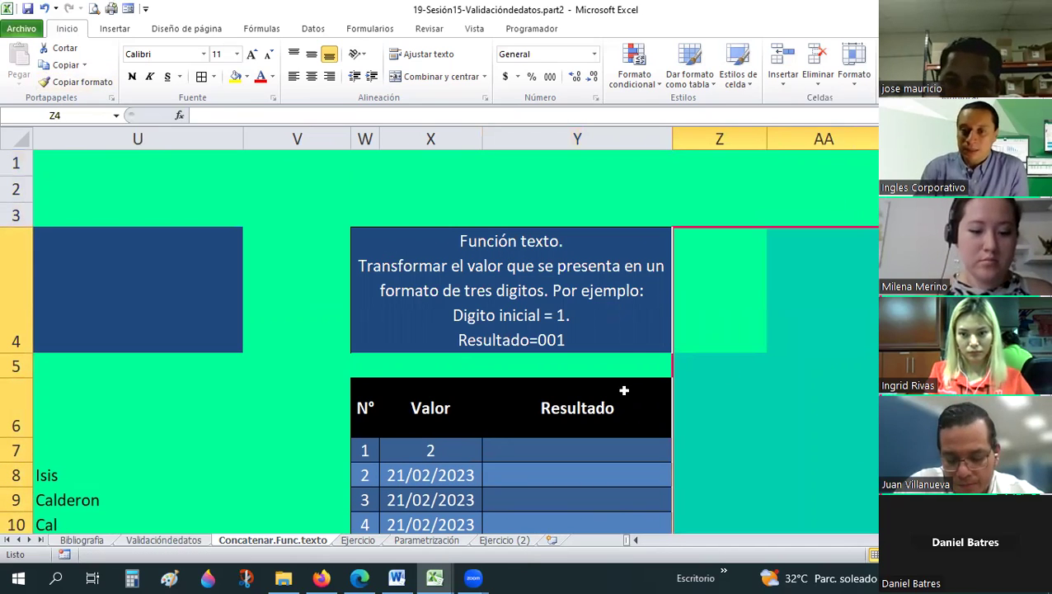
scroll(399, 261, down, 2)
scroll(449, 443, up, 2)
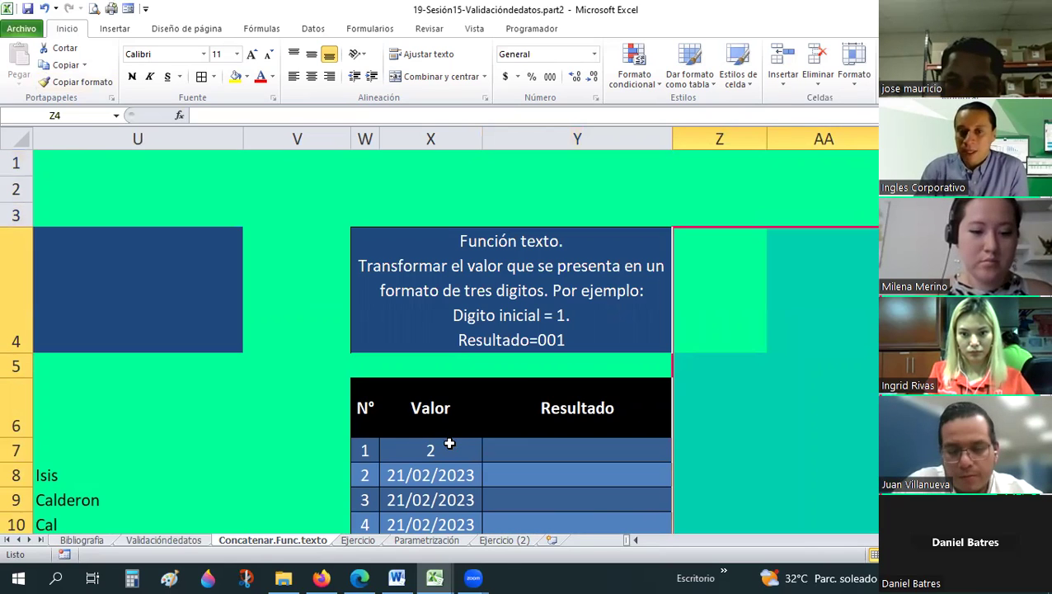
click(449, 444)
scroll(773, 231, down, 1)
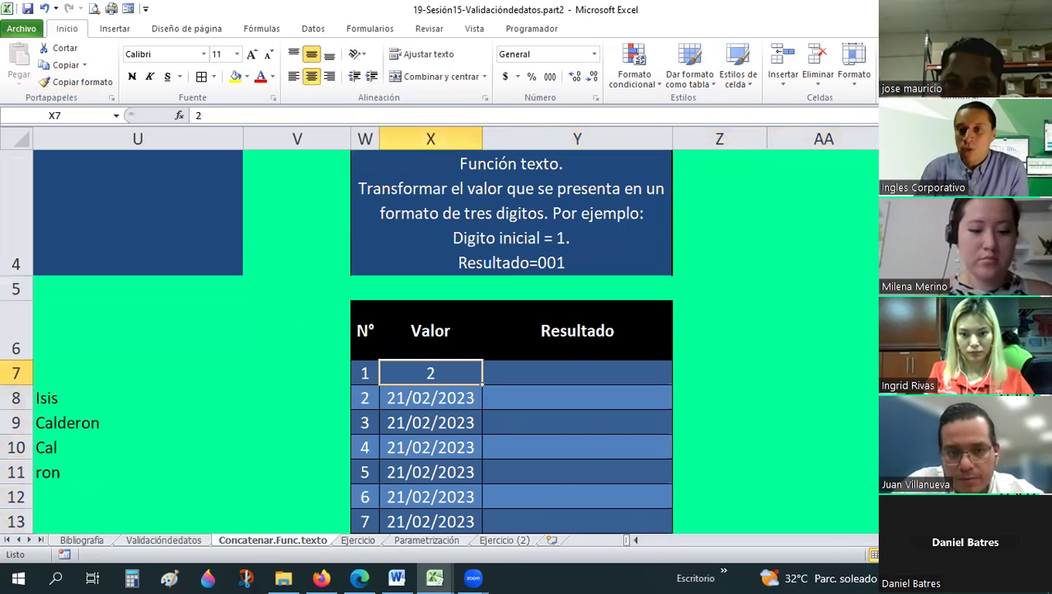
scroll(454, 338, right, 1)
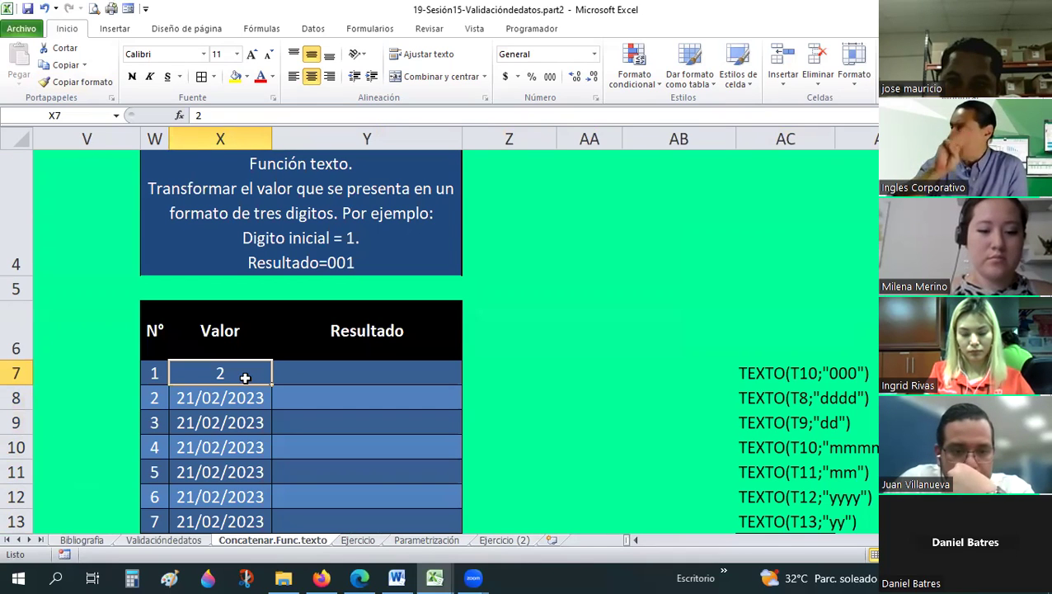
click(361, 371)
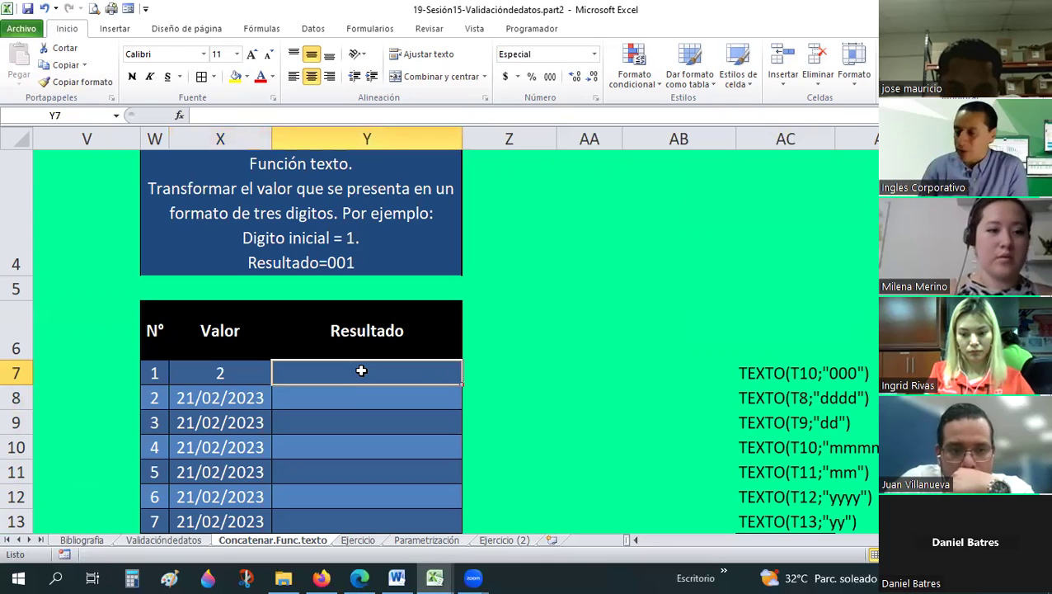
Step: Give Z7 the custom 000 format, enter 2 so it shows 002, and centre it
right_click(524, 373)
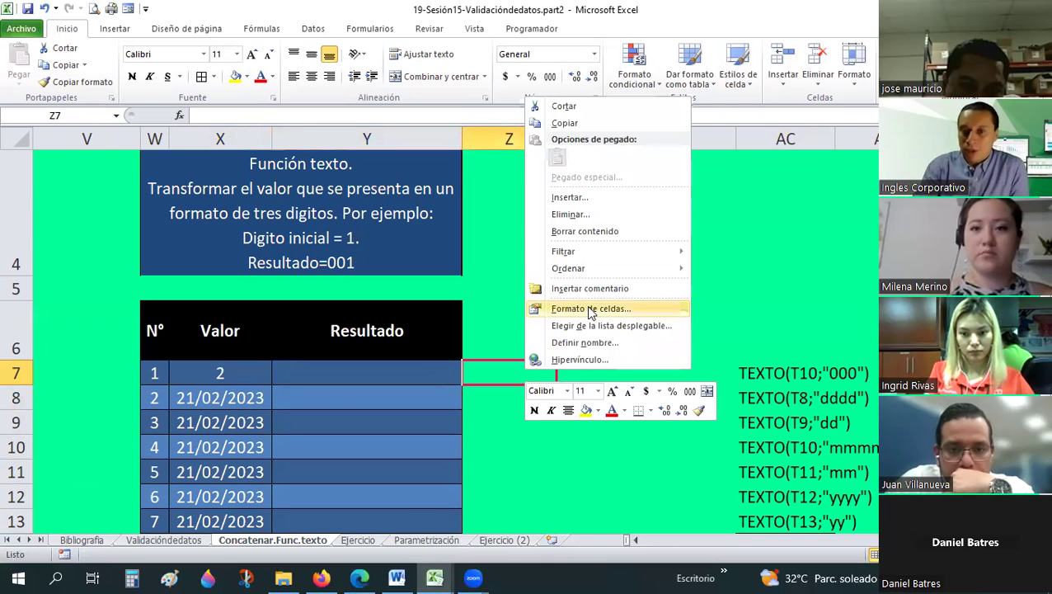
click(589, 309)
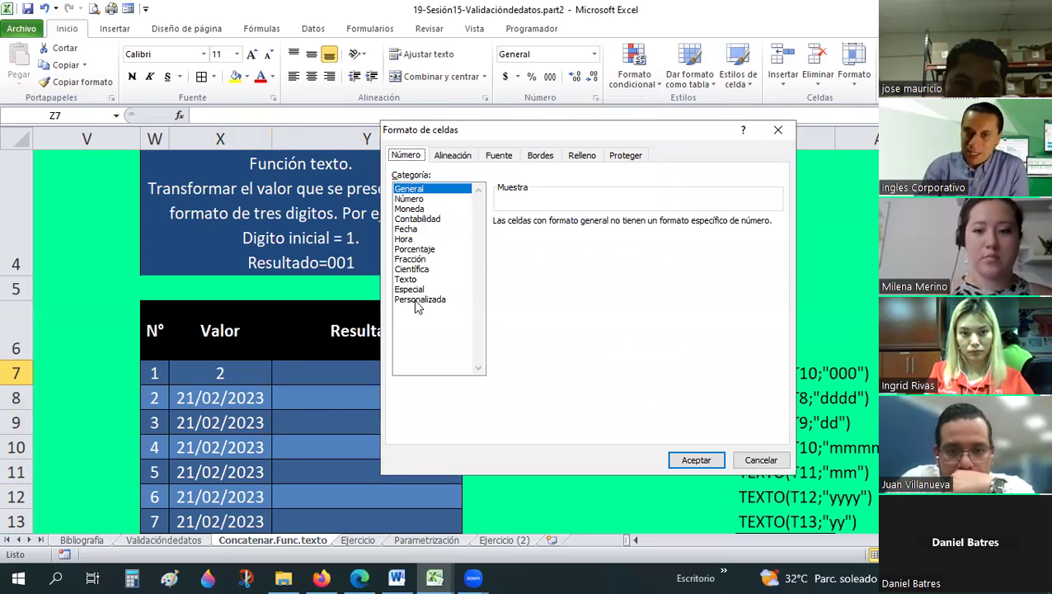
click(418, 300)
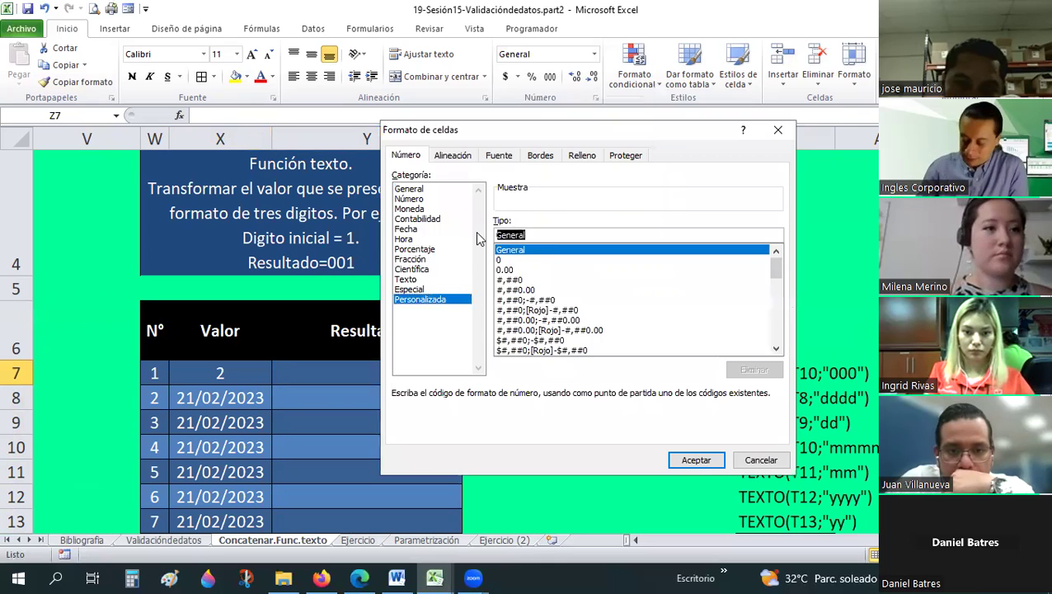
text(000)
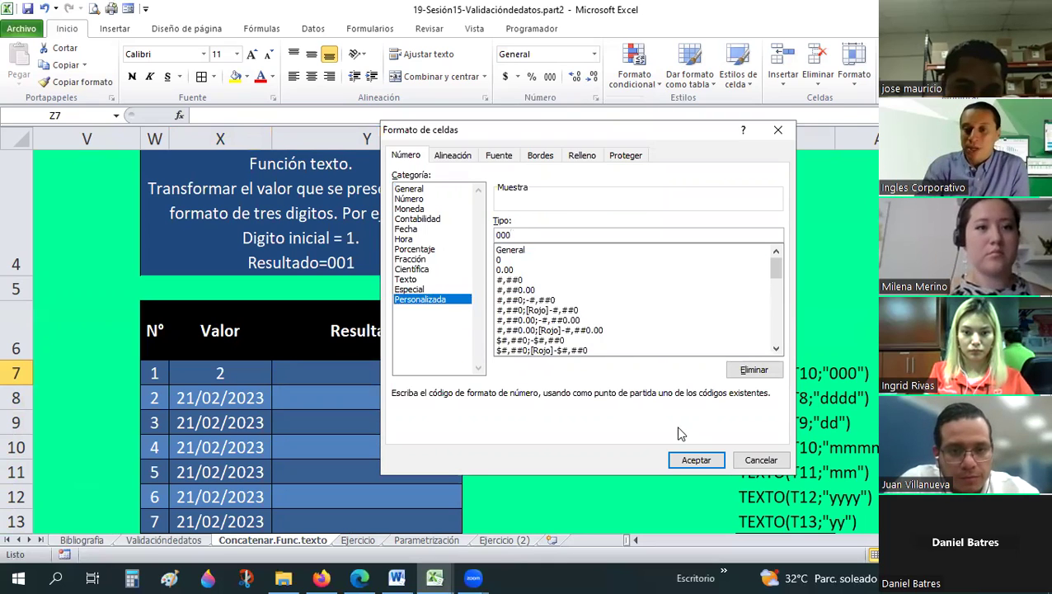
click(696, 459)
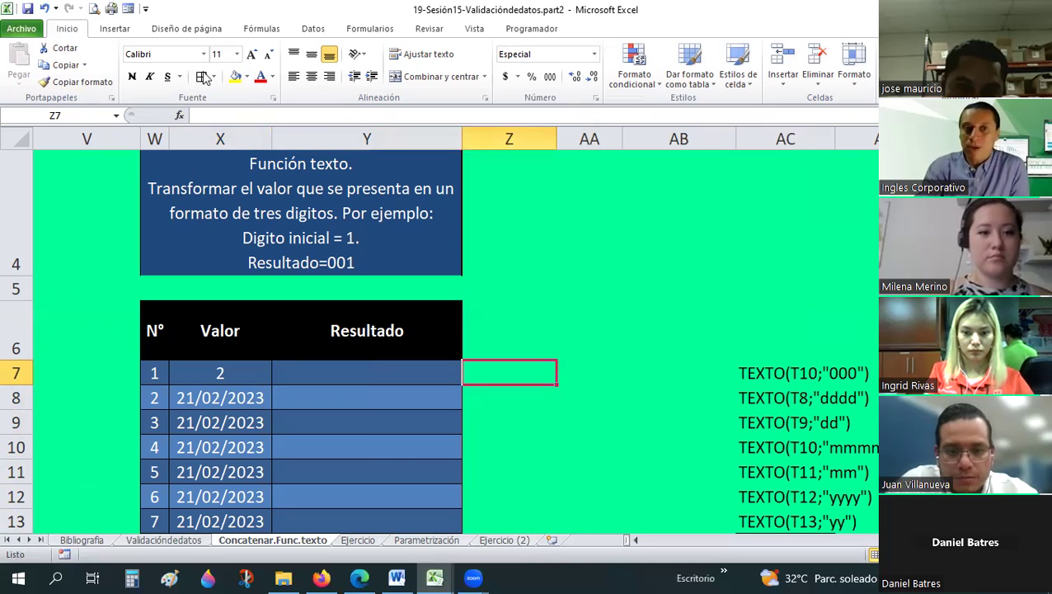
text(2)
key(Return)
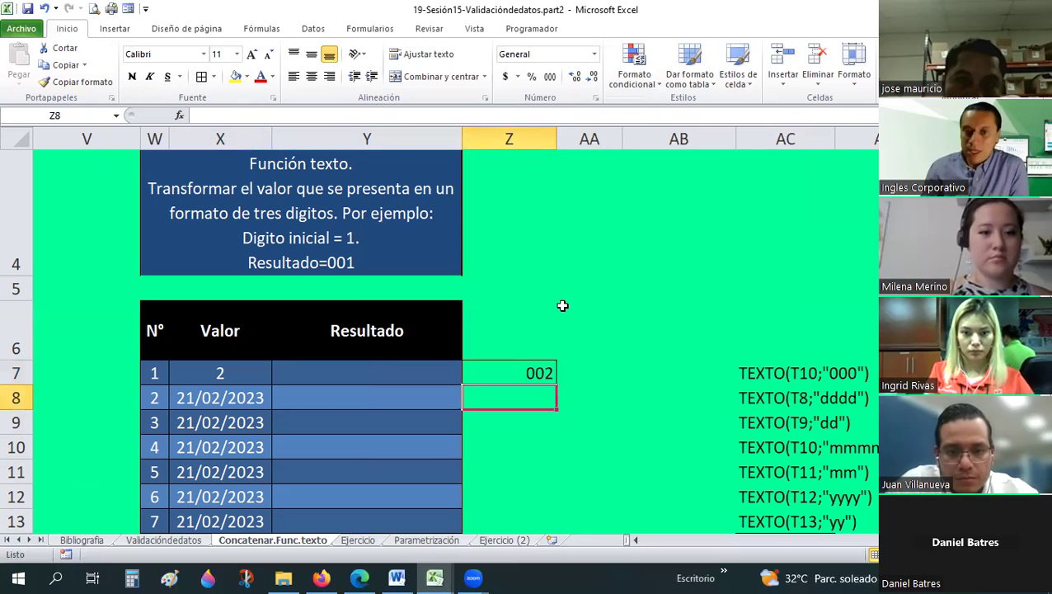
key(Up)
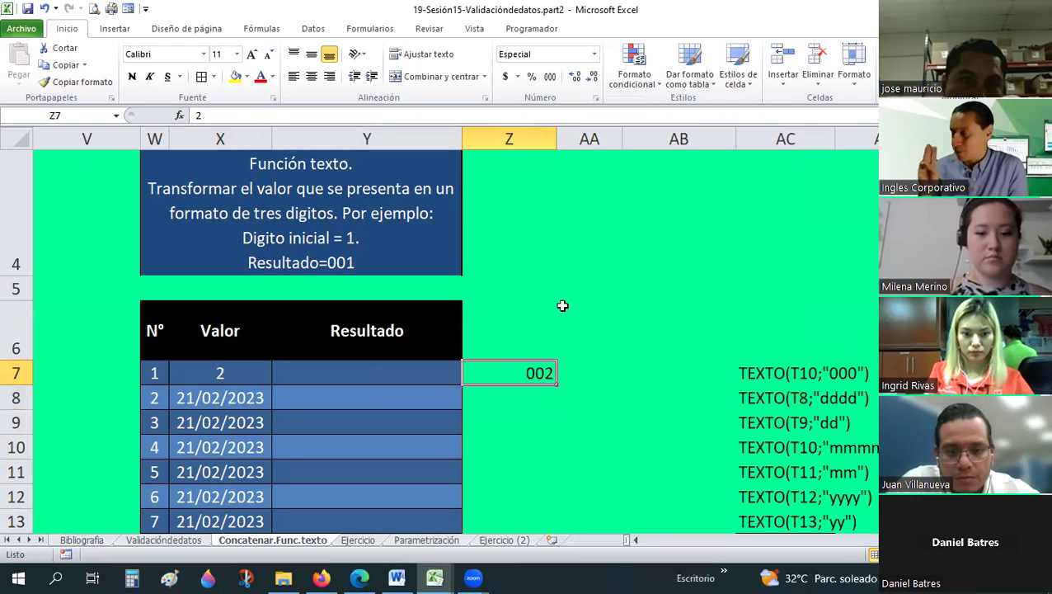
click(311, 53)
click(311, 76)
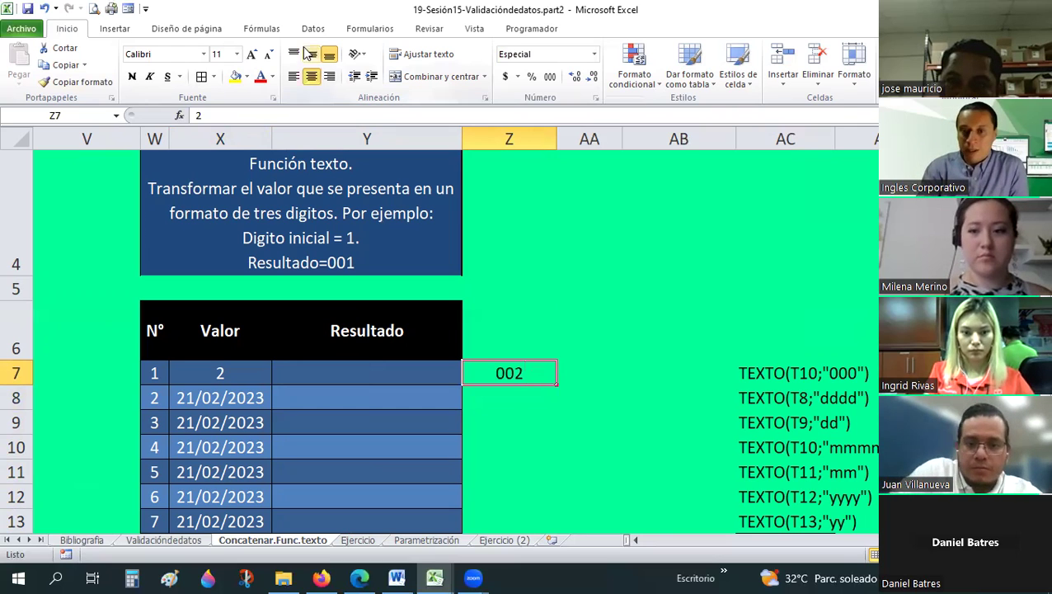
Step: Put the formula =Z7+AA7 in AB7 and enter 1 in AA7, giving 003
click(661, 372)
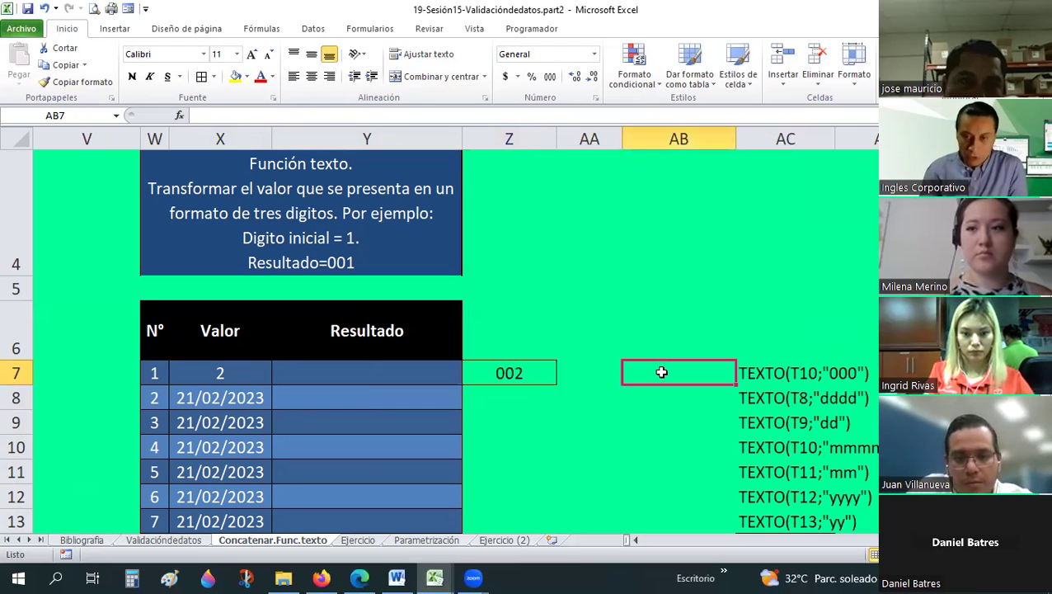
text(=)
key(Left)
key(Left)
text(+)
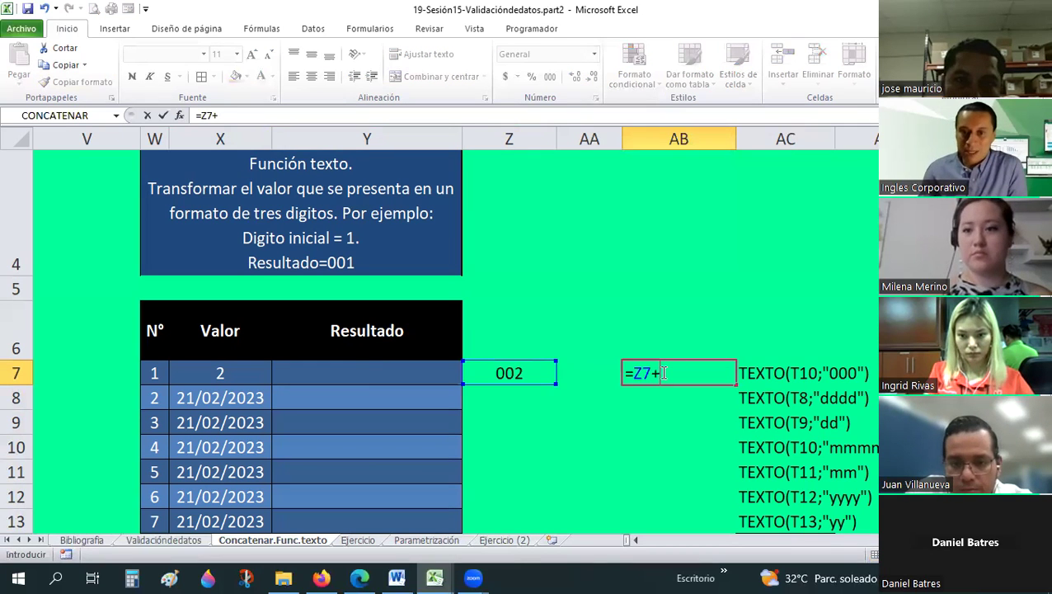
key(Return)
click(661, 373)
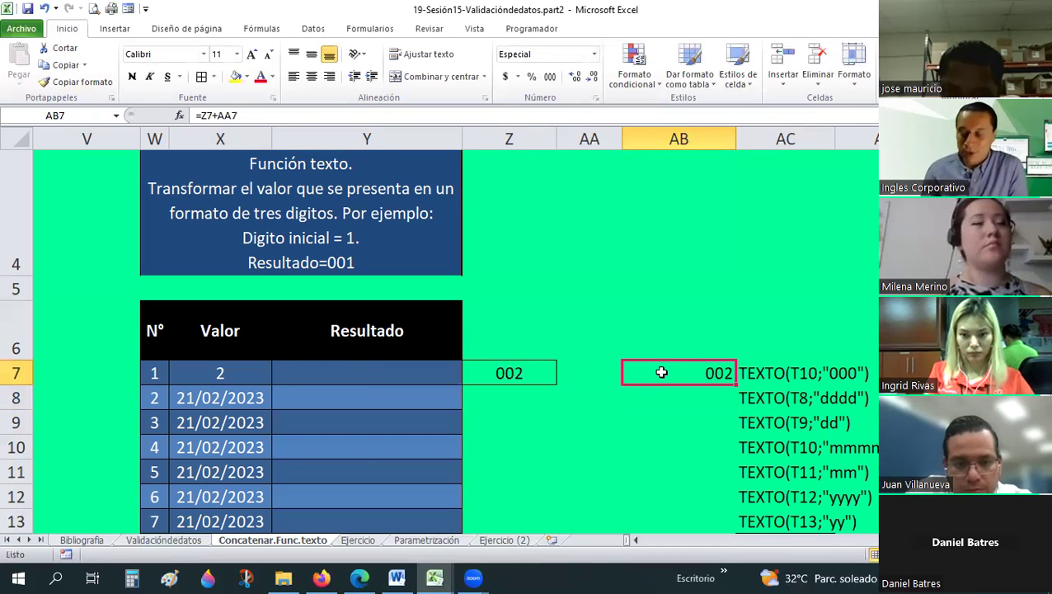
key(Left)
text(1)
key(Return)
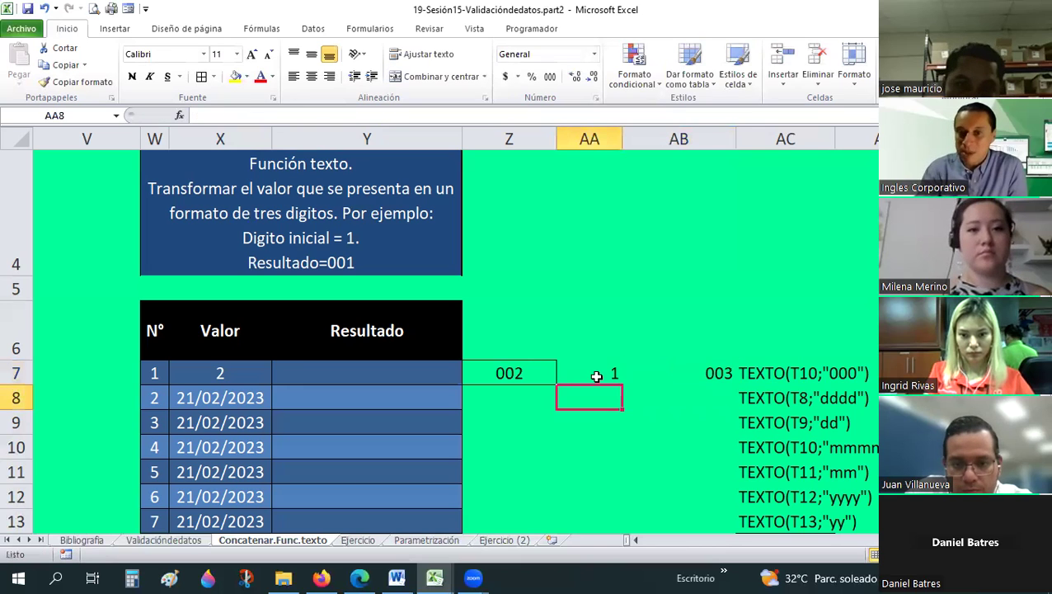
Step: Centre Z7 through AB7 and compare Z7's underlying value with AB7's formula
drag(536, 377, 703, 374)
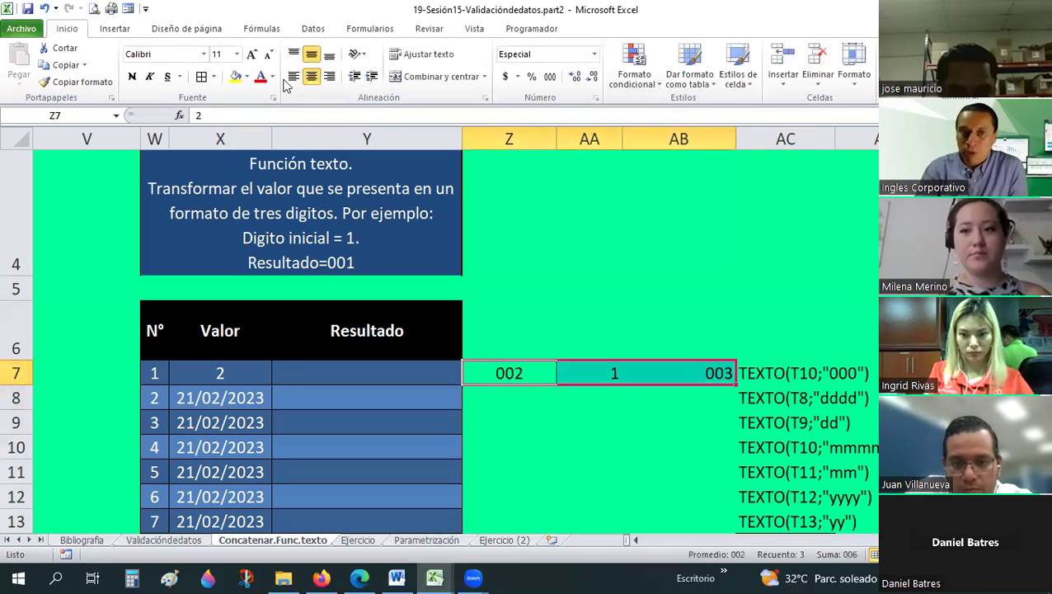
click(312, 76)
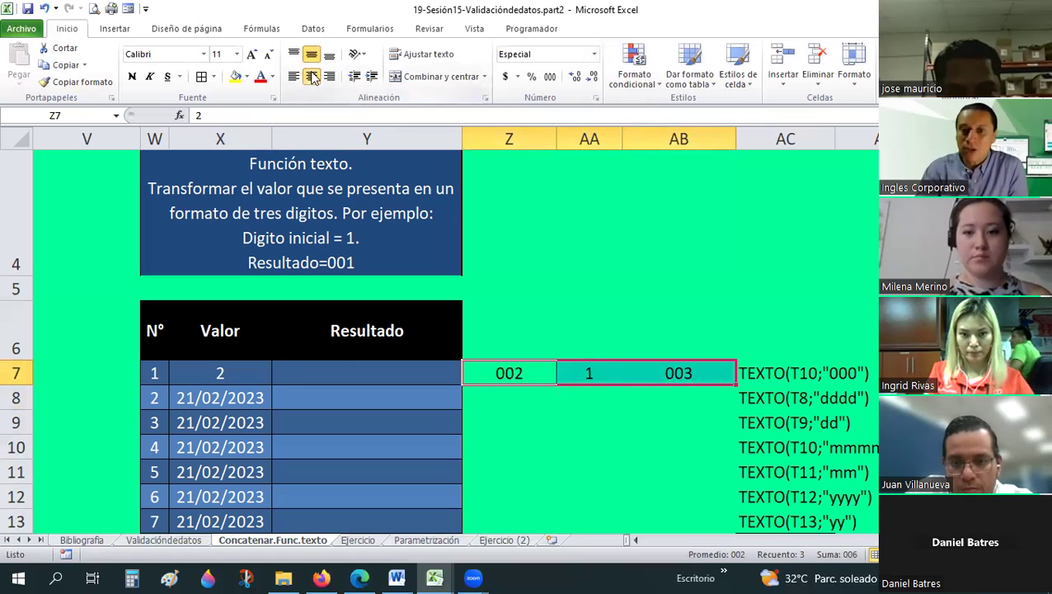
click(669, 307)
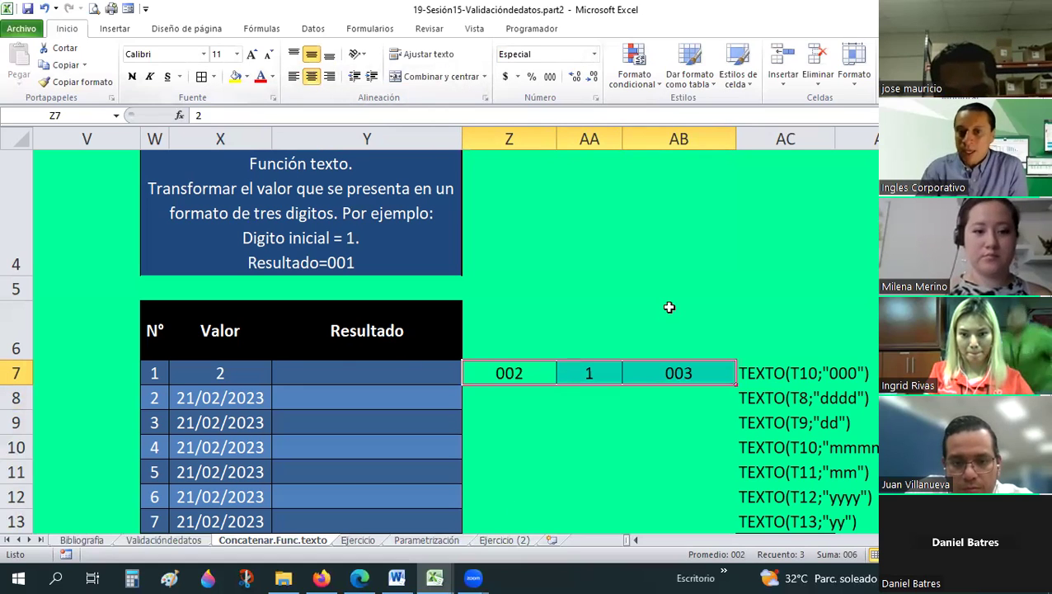
click(529, 376)
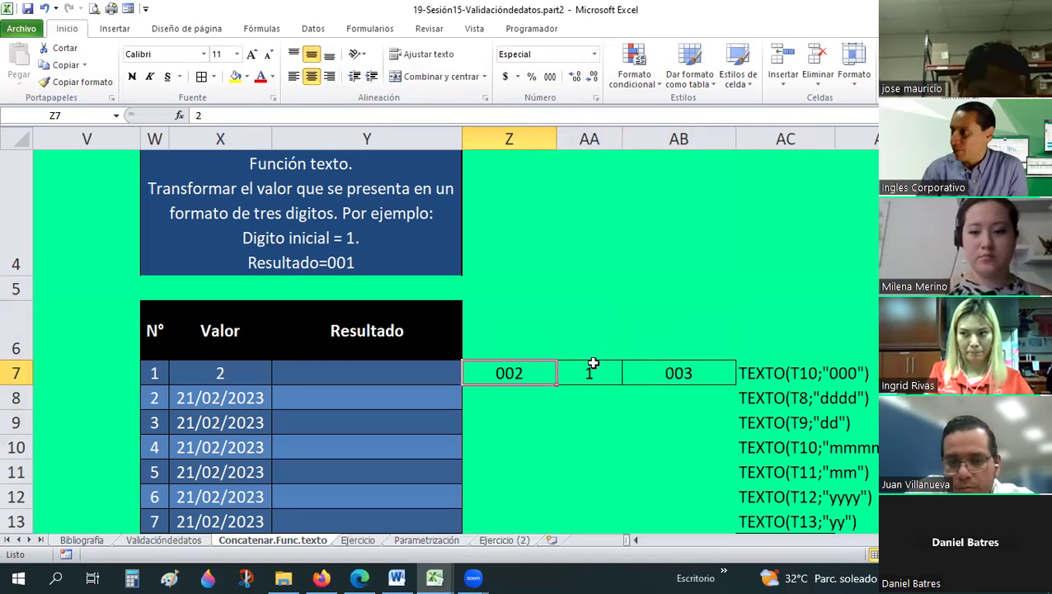
click(663, 376)
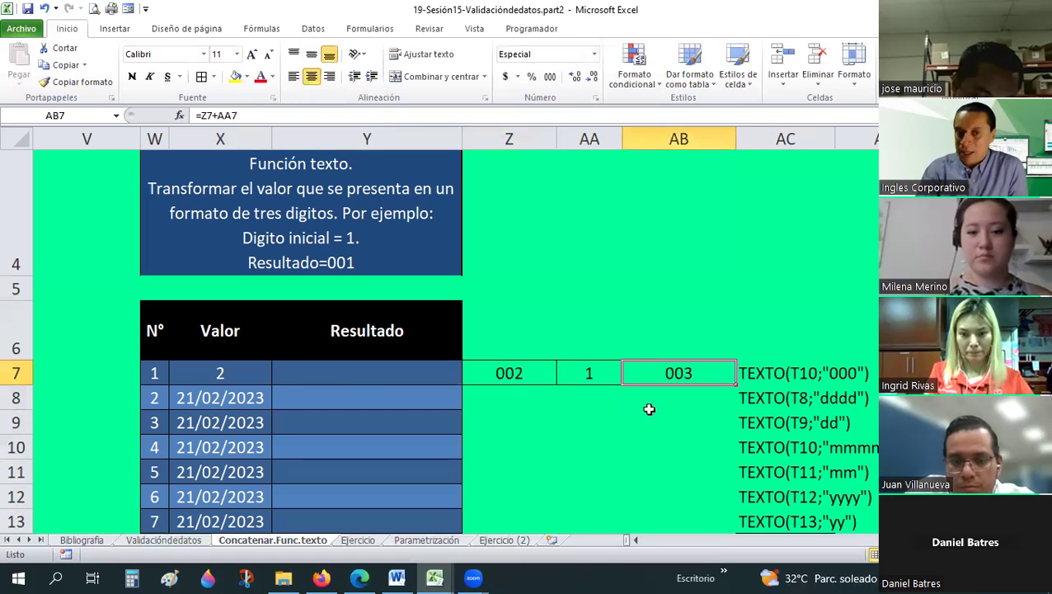
click(512, 374)
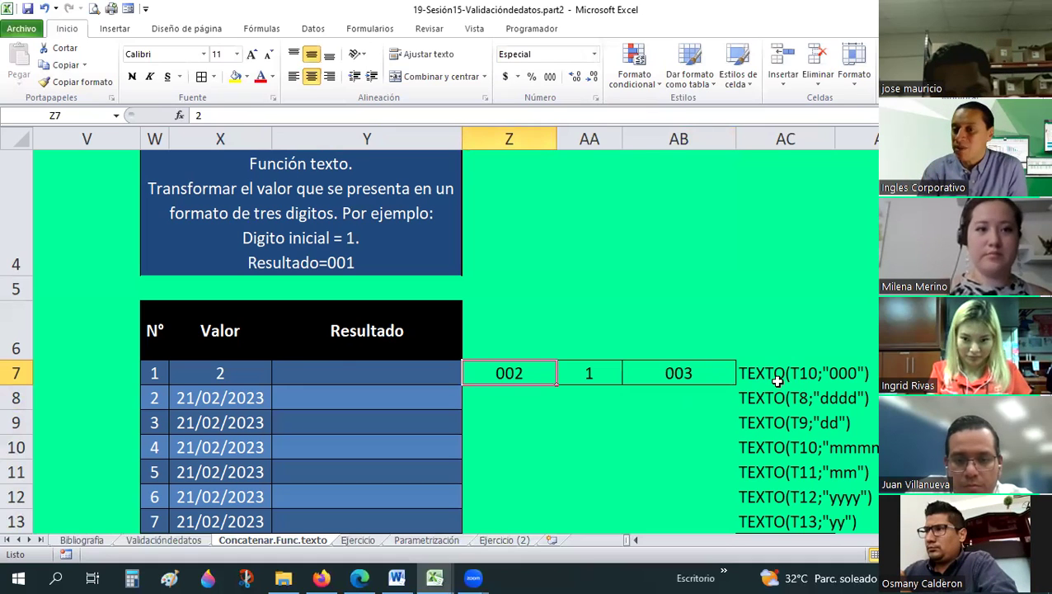
scroll(485, 448, right, 1)
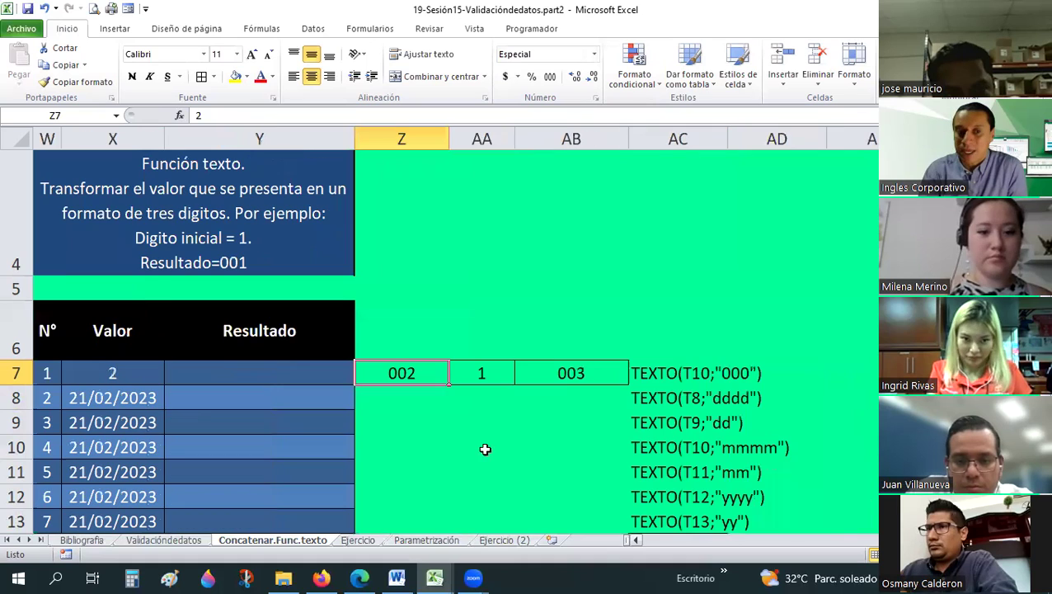
click(257, 371)
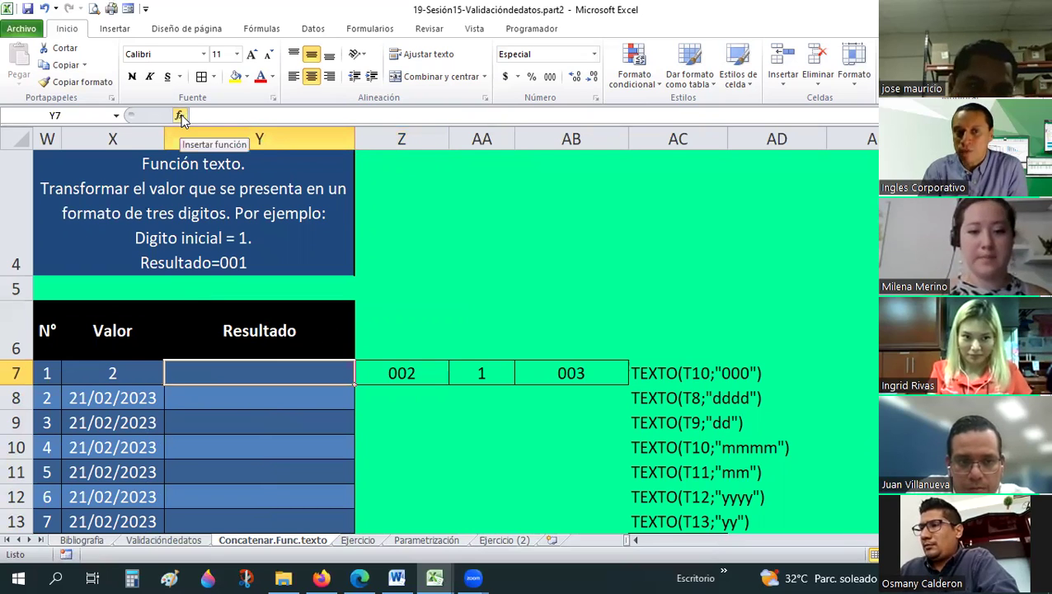
Step: Insert =TEXTO(X7;"000") into Y7 through the function search, displaying 002
click(181, 115)
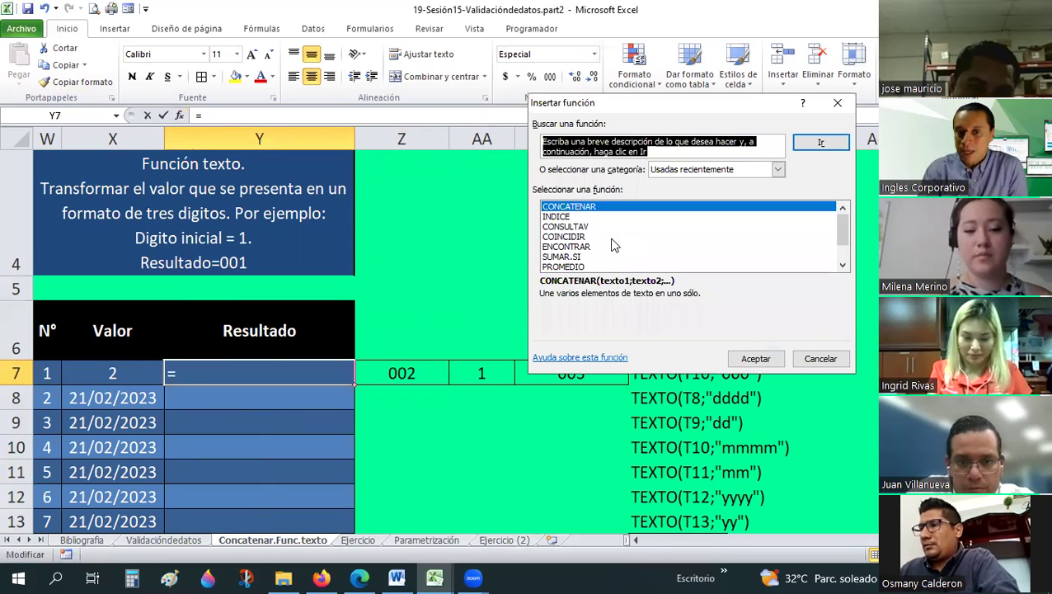
drag(841, 241, 841, 251)
scroll(622, 221, up, 1)
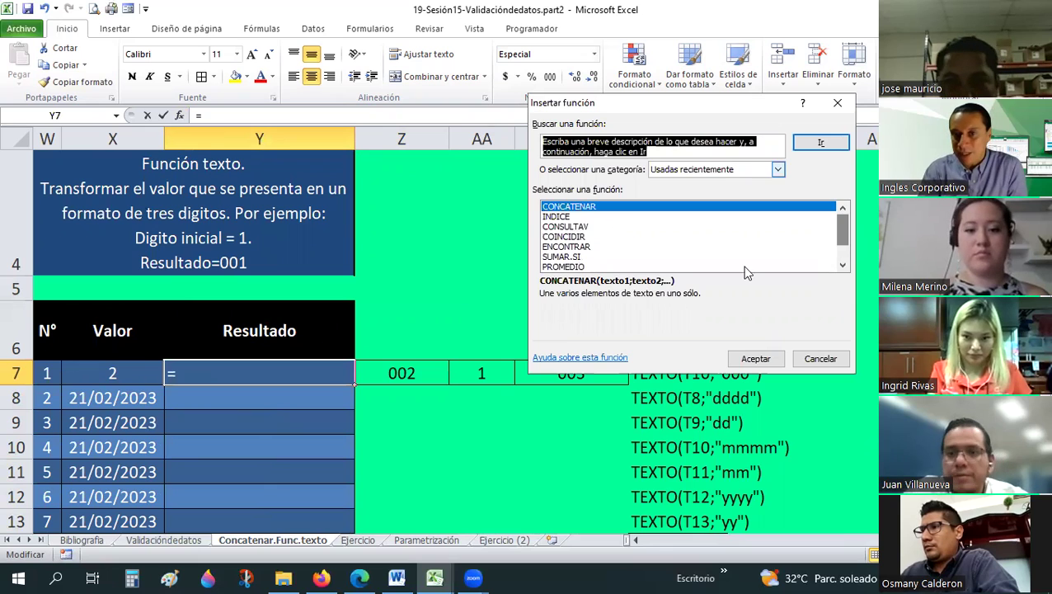
scroll(579, 266, down, 1)
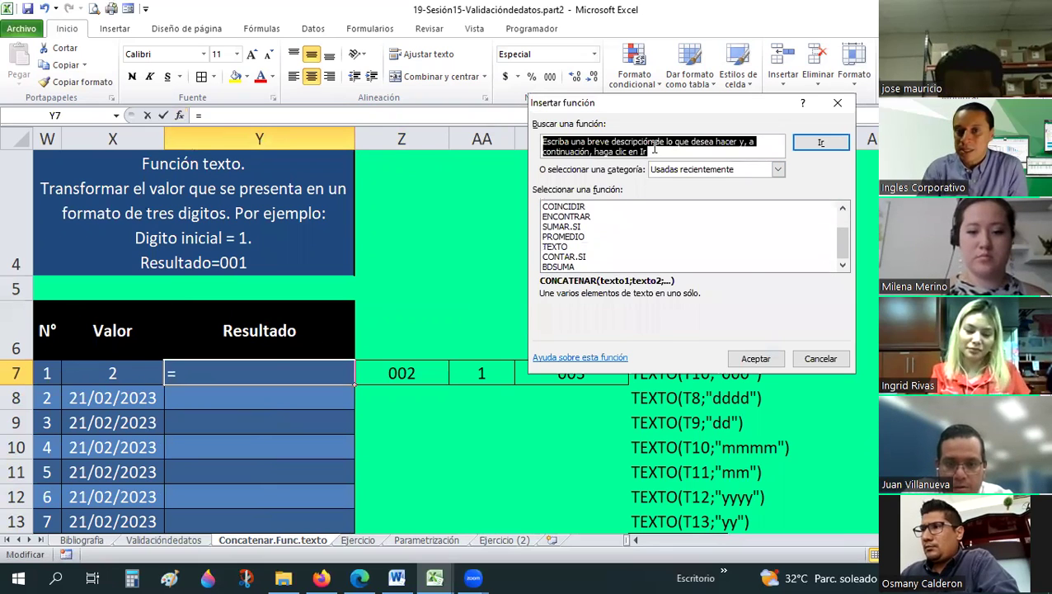
text(texto)
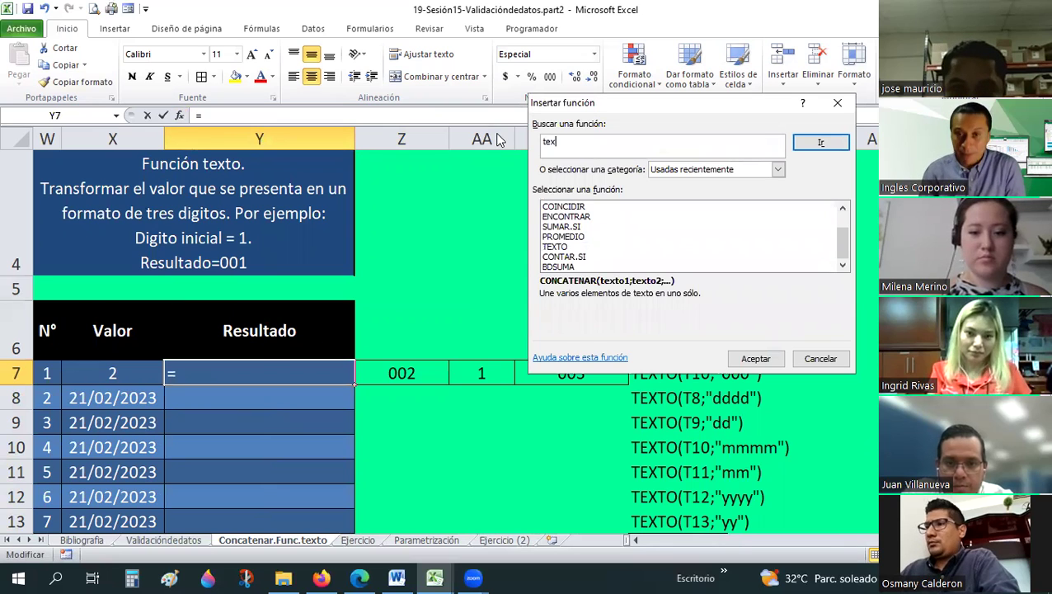
click(833, 145)
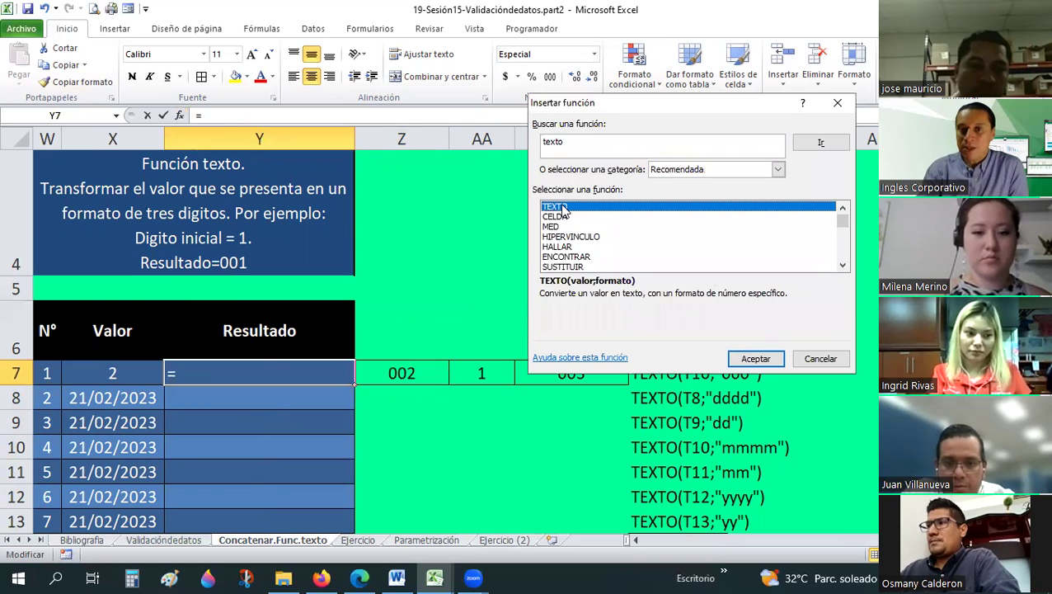
double_click(563, 209)
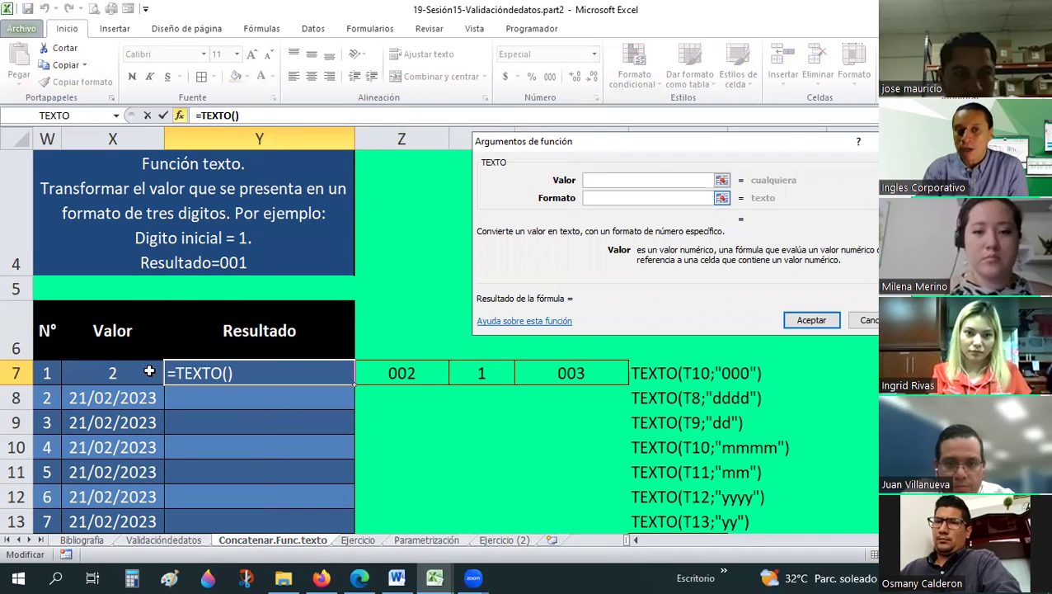
click(122, 371)
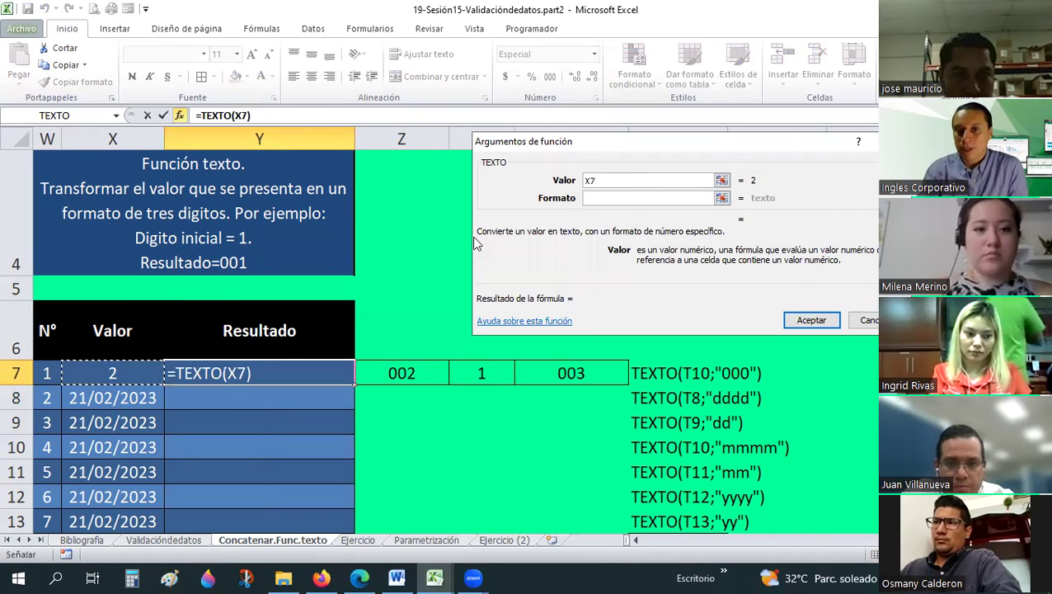
click(629, 194)
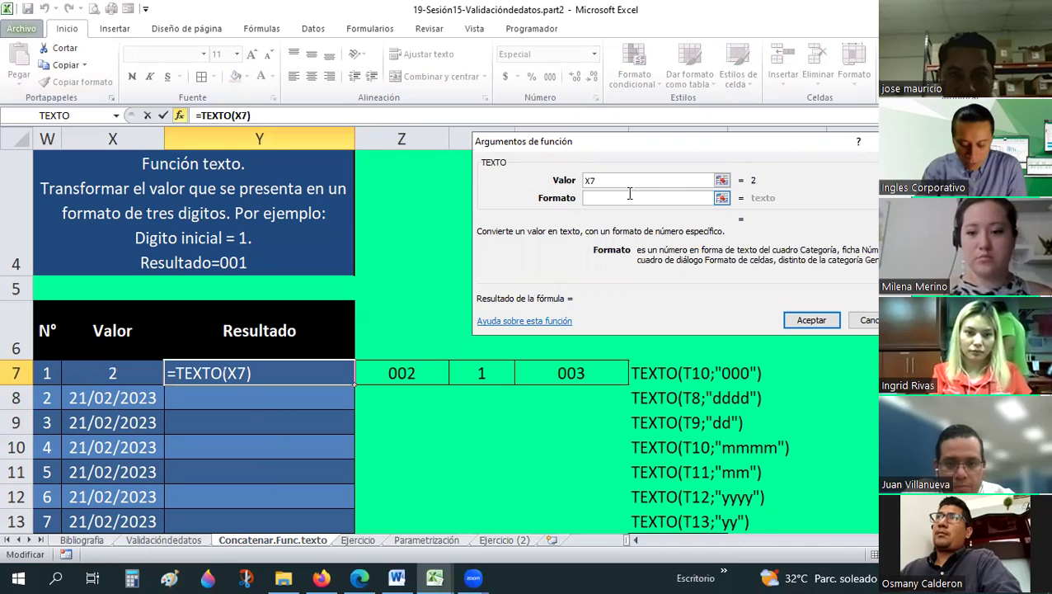
text(")
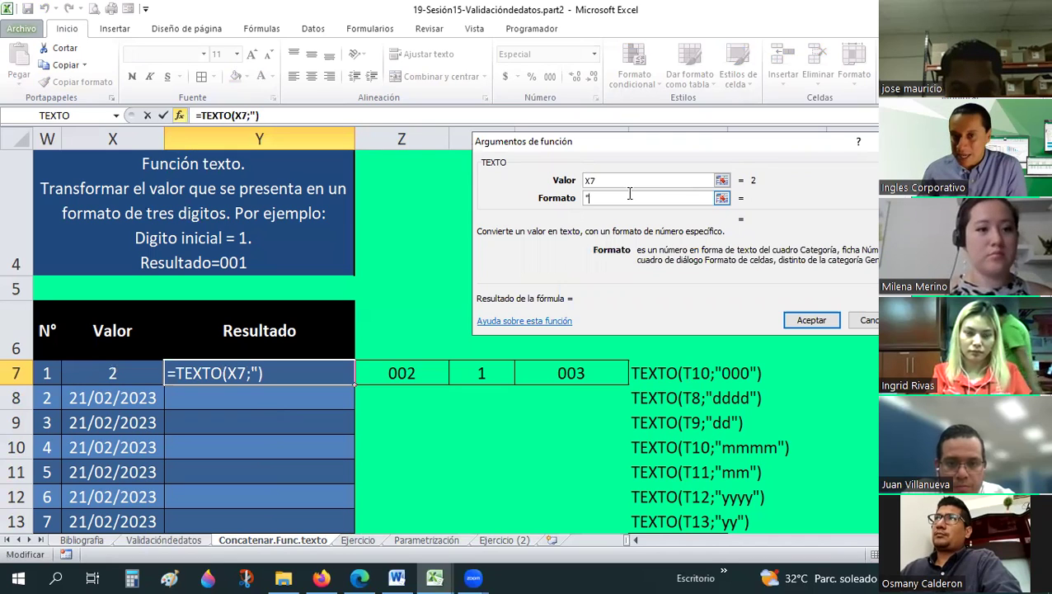
text(000")
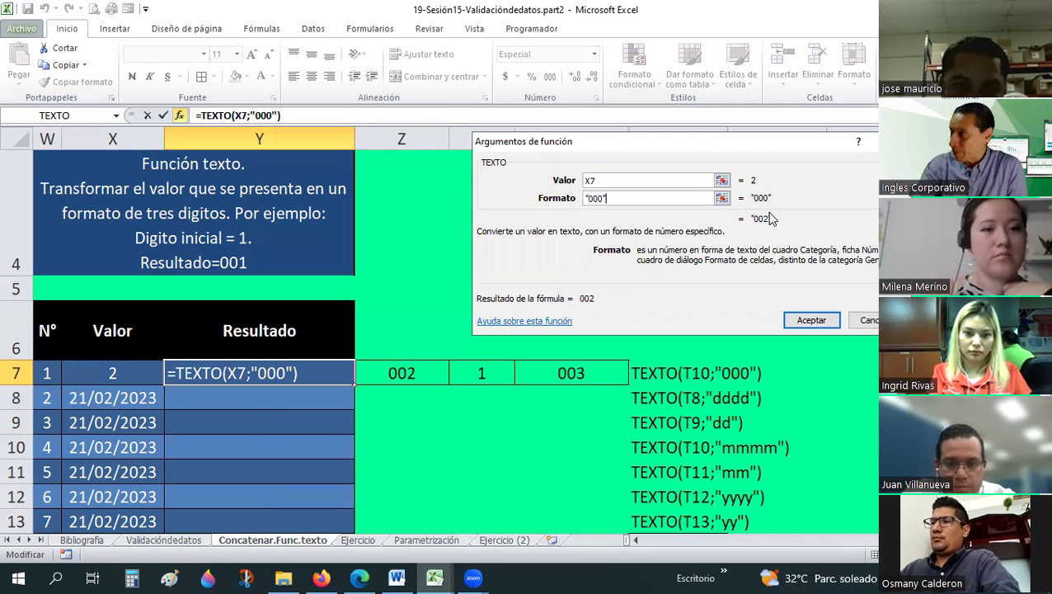
click(827, 323)
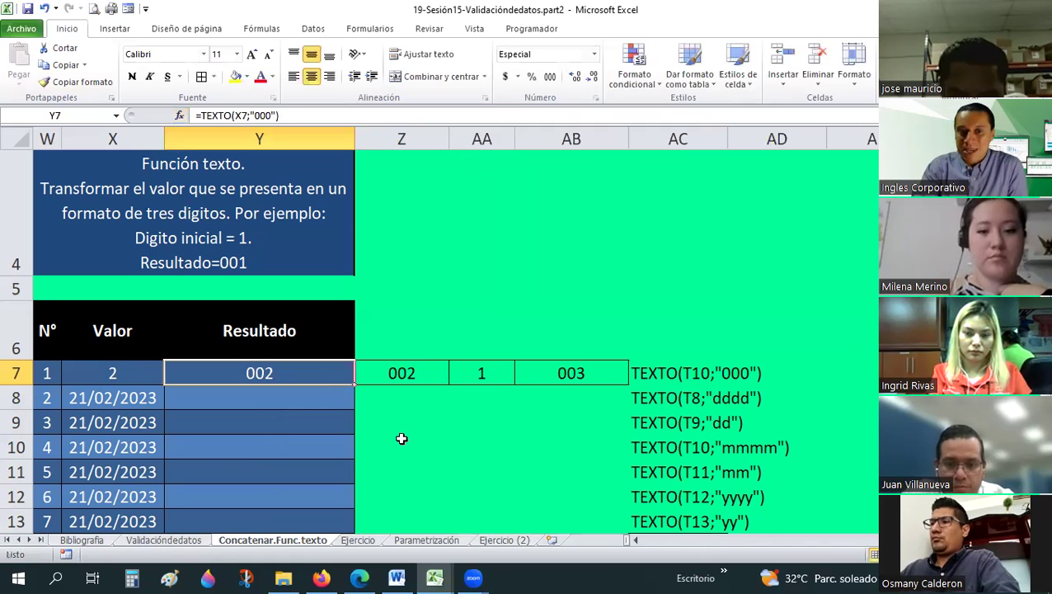
Step: Enter =+Y7+AA7 in AB6 so it shows 003
click(416, 372)
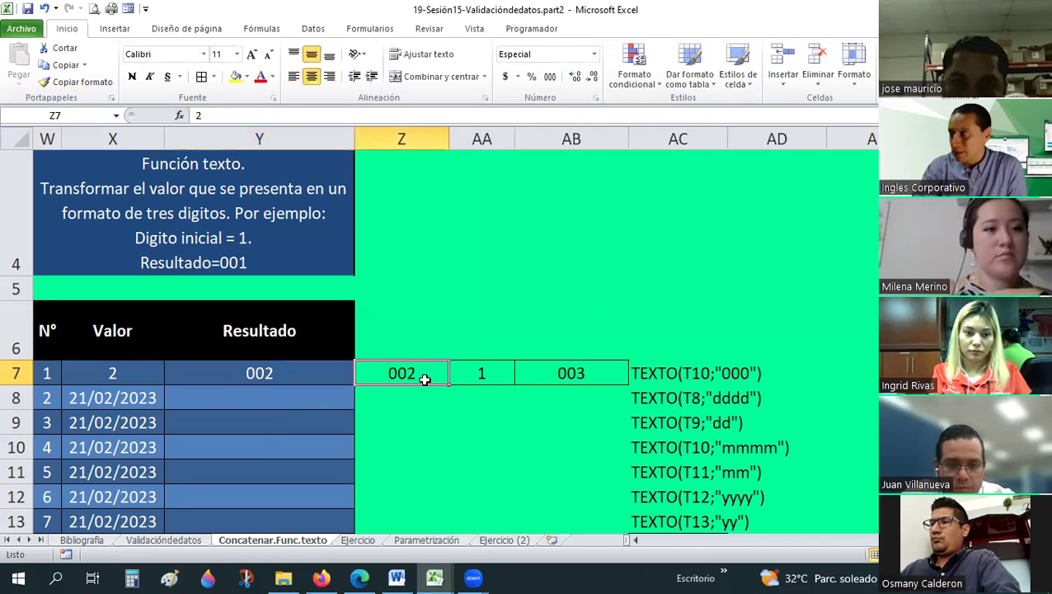
click(594, 349)
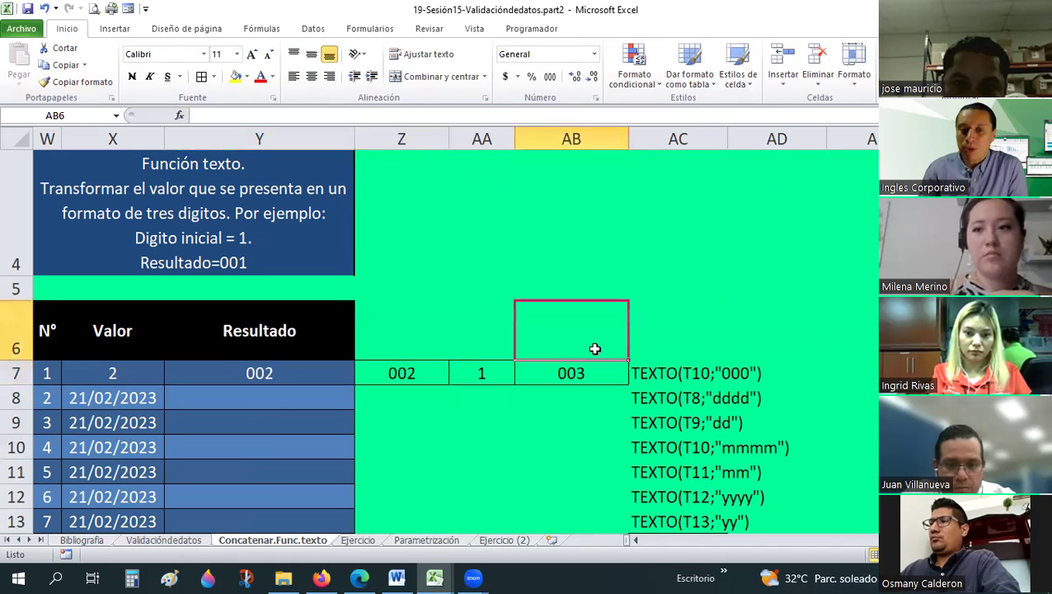
text(+)
click(282, 374)
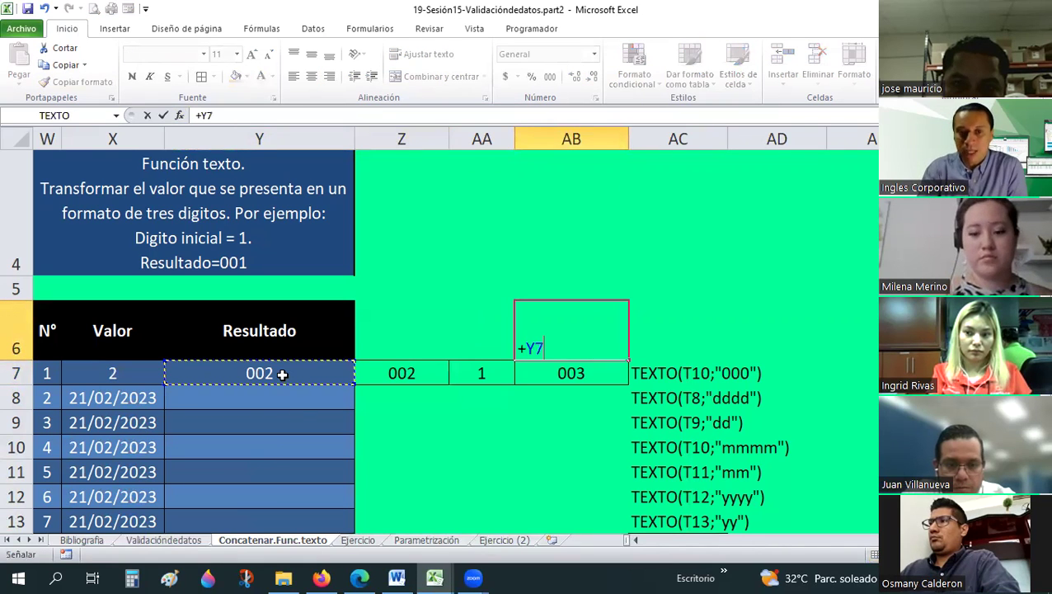
text(+)
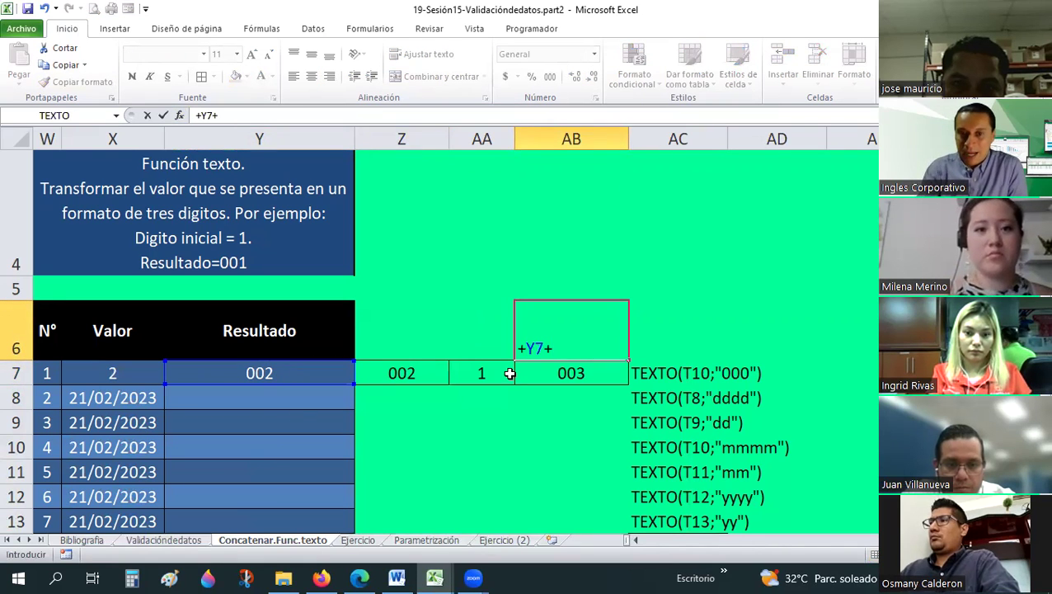
click(509, 373)
key(Return)
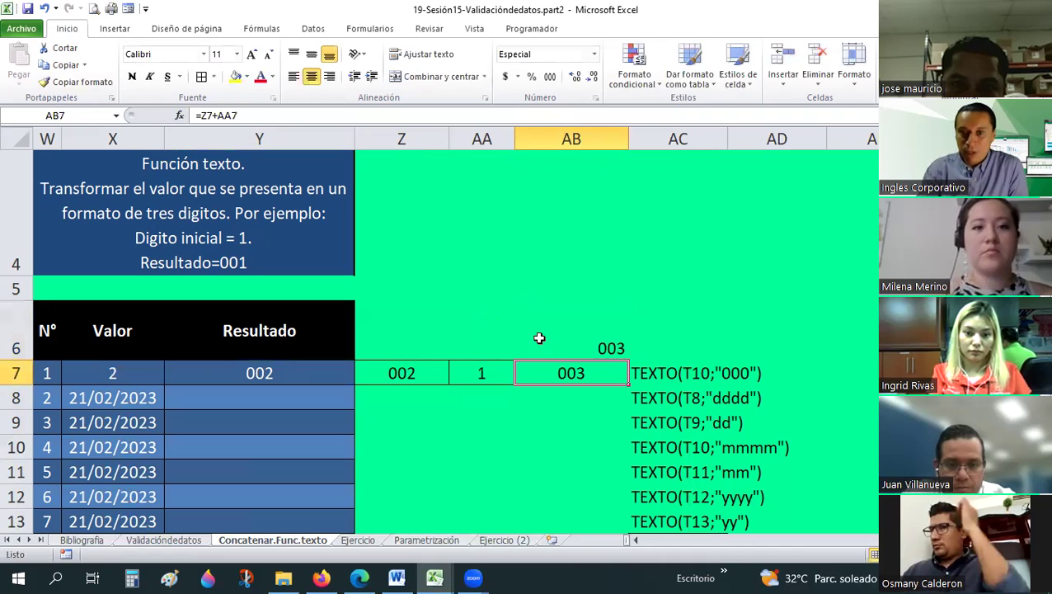
key(Up)
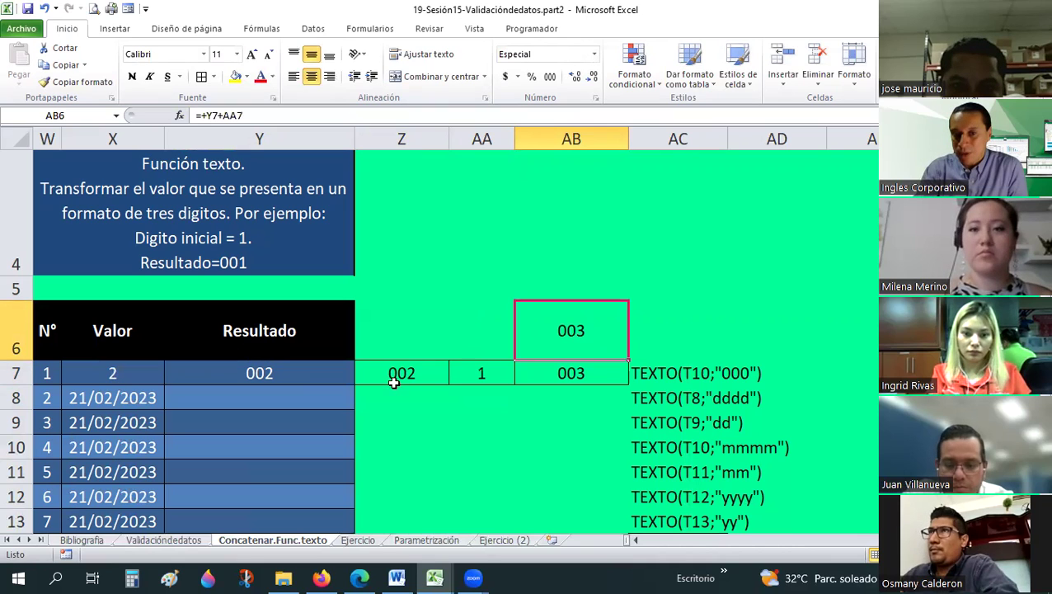
Step: Review Z7's value and Y7's TEXTO formula, then move on to Y8
click(441, 377)
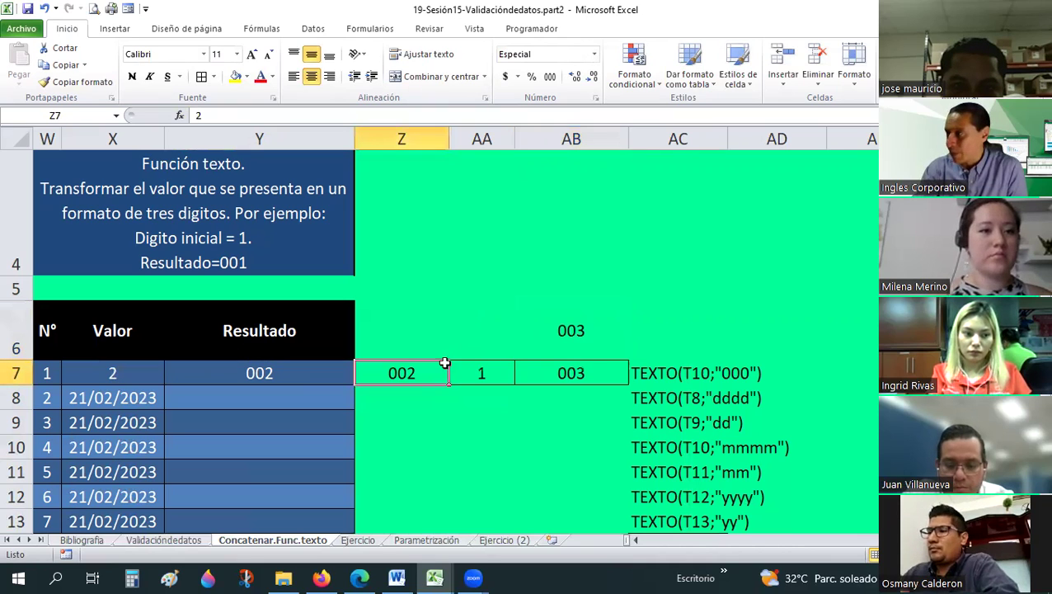
scroll(449, 353, down, 1)
scroll(449, 353, up, 1)
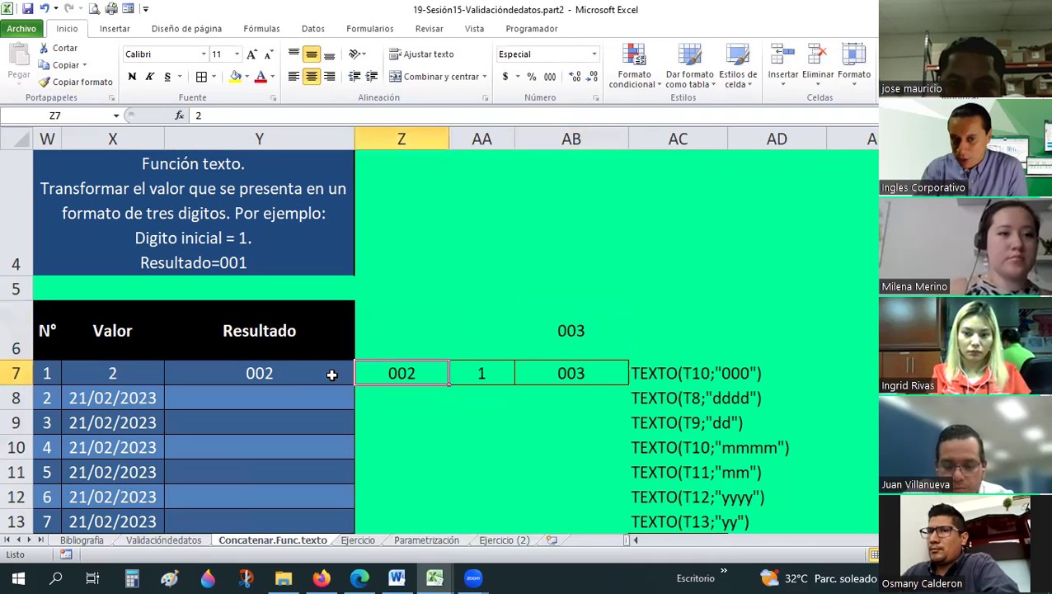
click(309, 375)
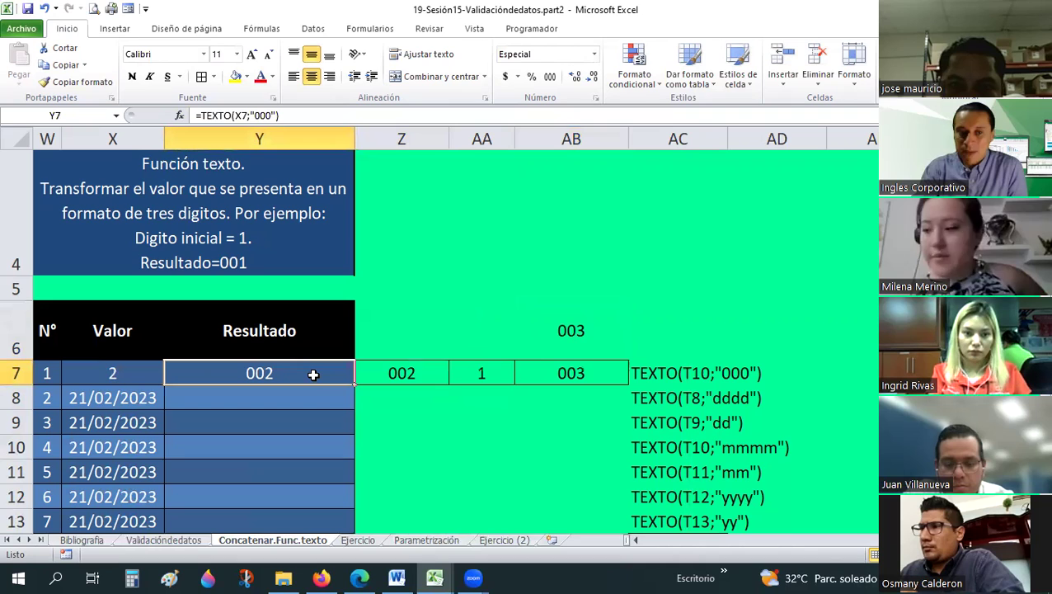
scroll(313, 376, down, 1)
scroll(313, 375, up, 1)
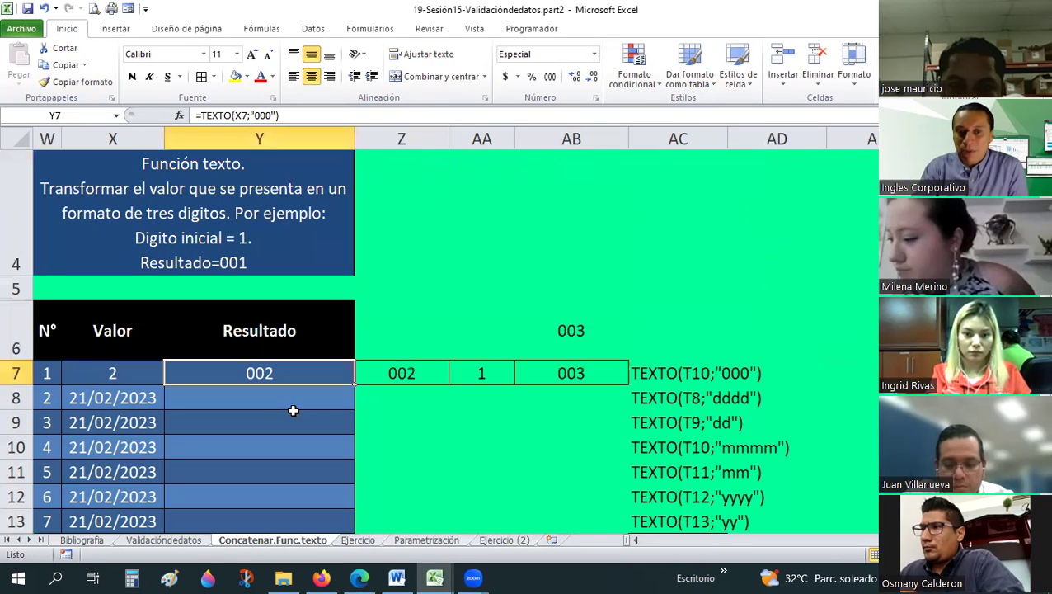
click(265, 402)
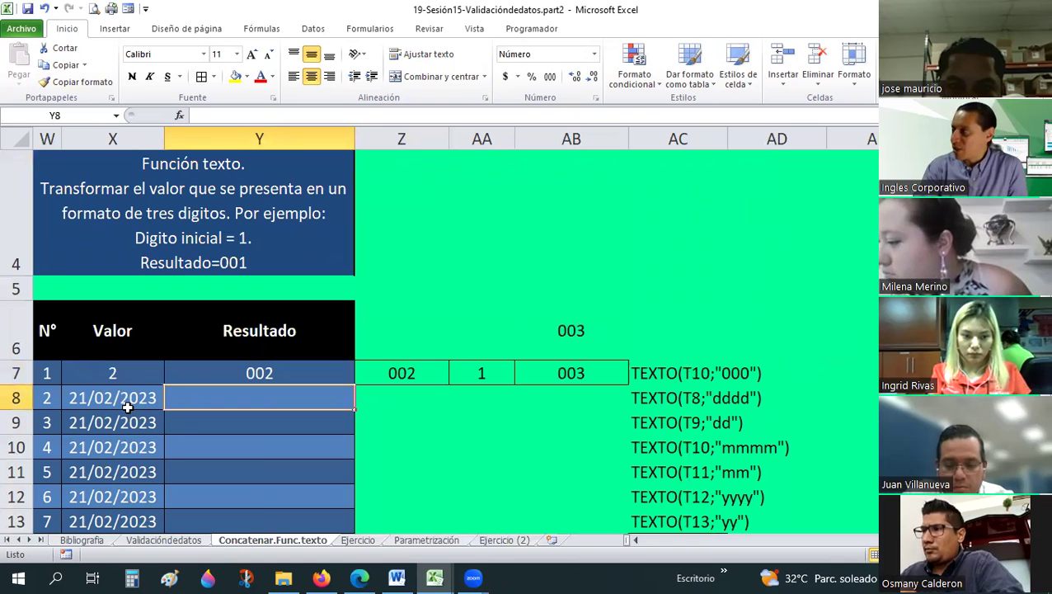
Step: Replace the date in X8 with 14/04/2023
click(105, 388)
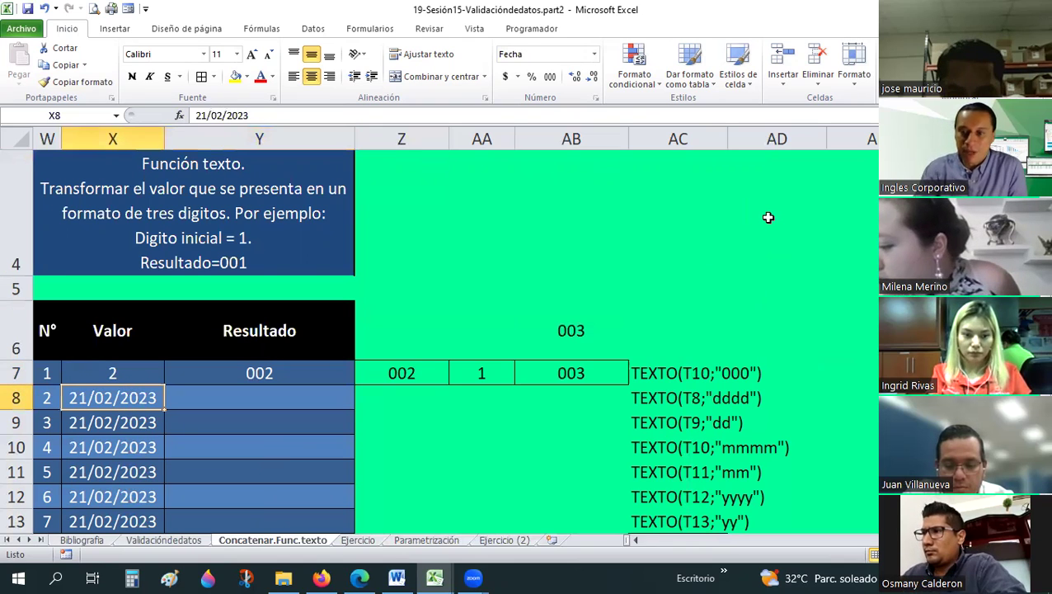
text(14/0)
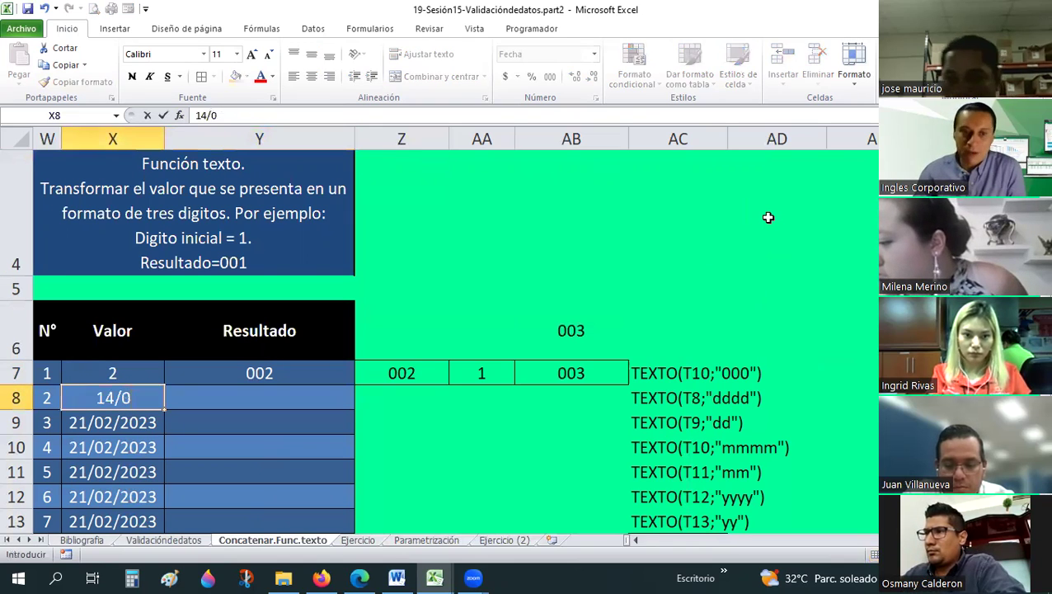
text(4/2023)
key(Return)
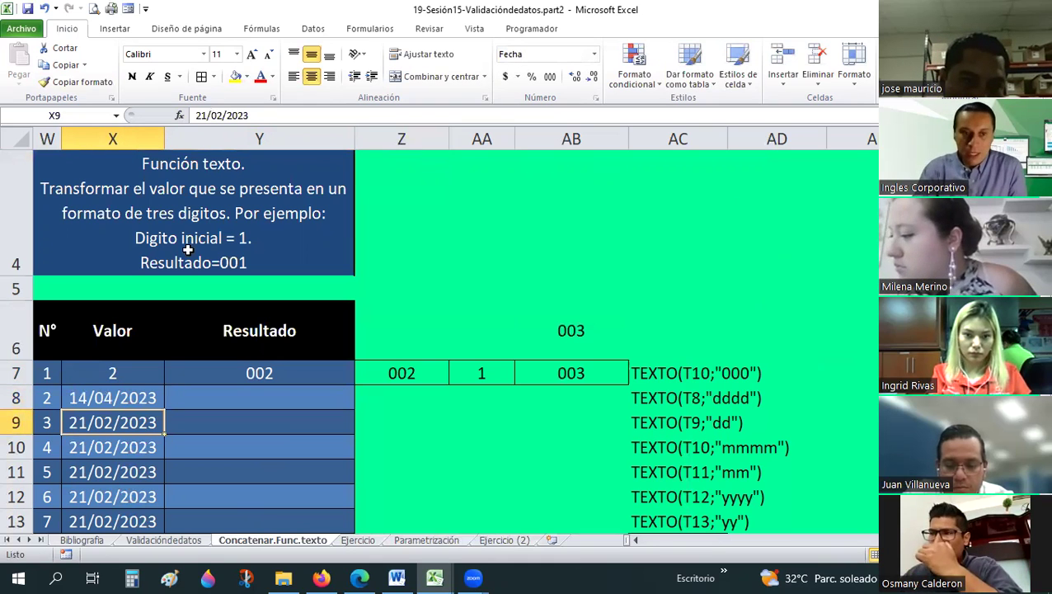
Step: Copy the 14/04/2023 date from X8 into X9:X13 and X15
scroll(135, 205, down, 1)
click(128, 194)
key(ctrl+c)
drag(122, 214, 124, 303)
right_click(126, 311)
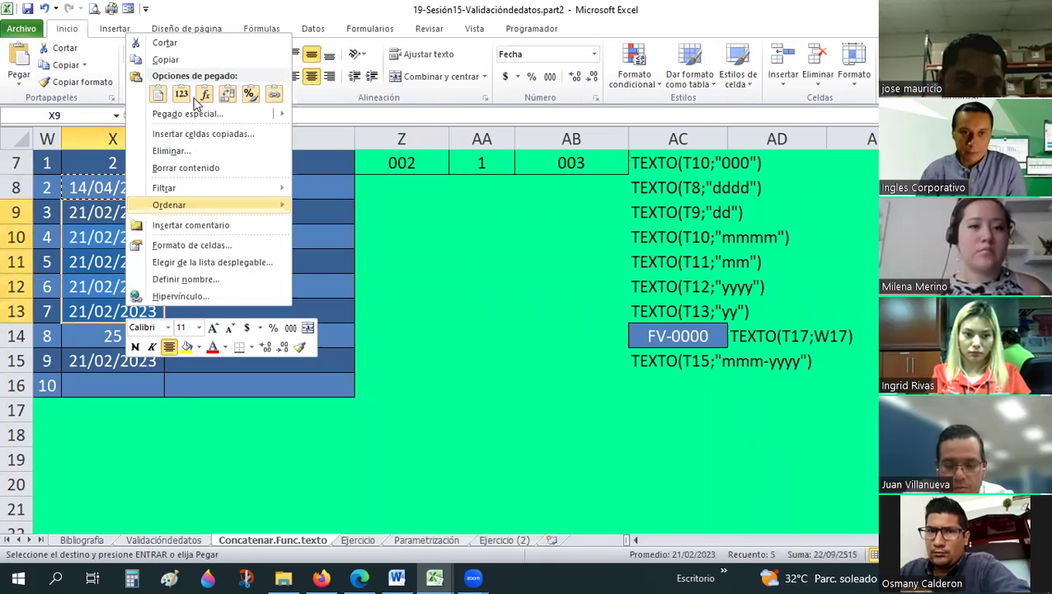
click(188, 100)
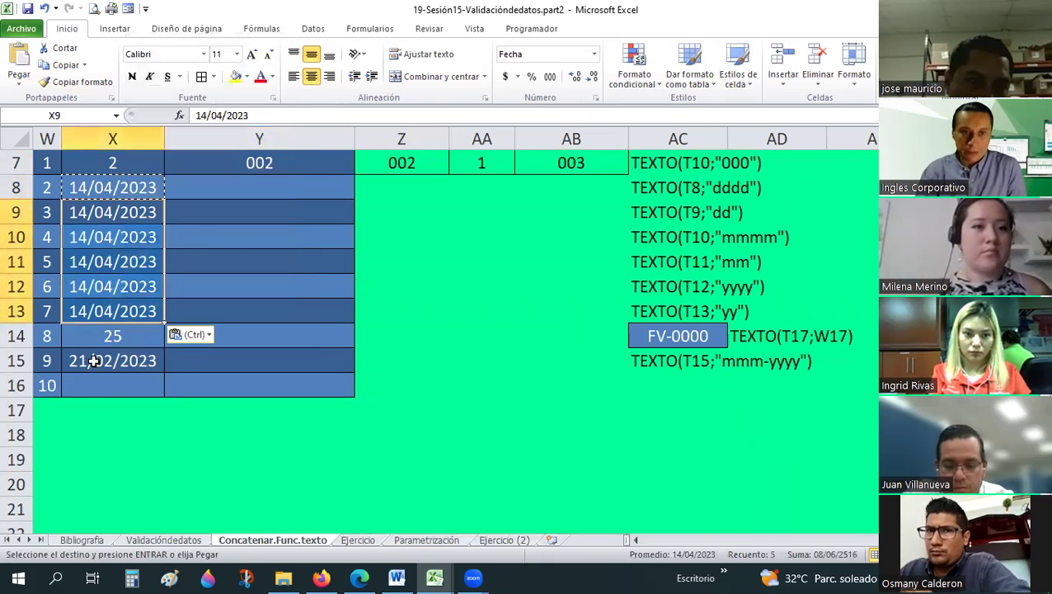
right_click(97, 363)
click(126, 149)
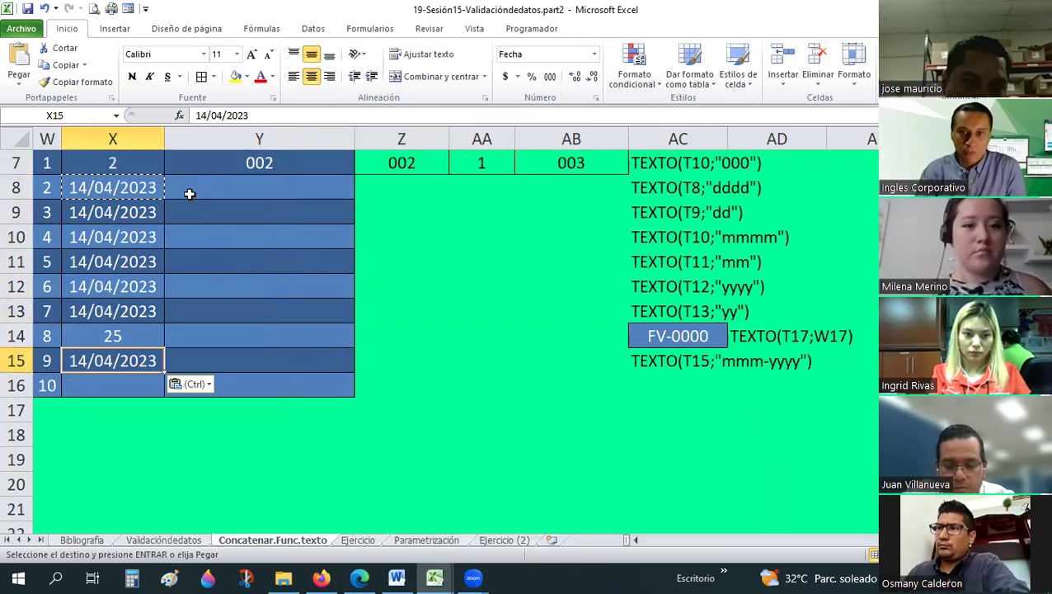
scroll(429, 357, up, 3)
scroll(433, 362, down, 1)
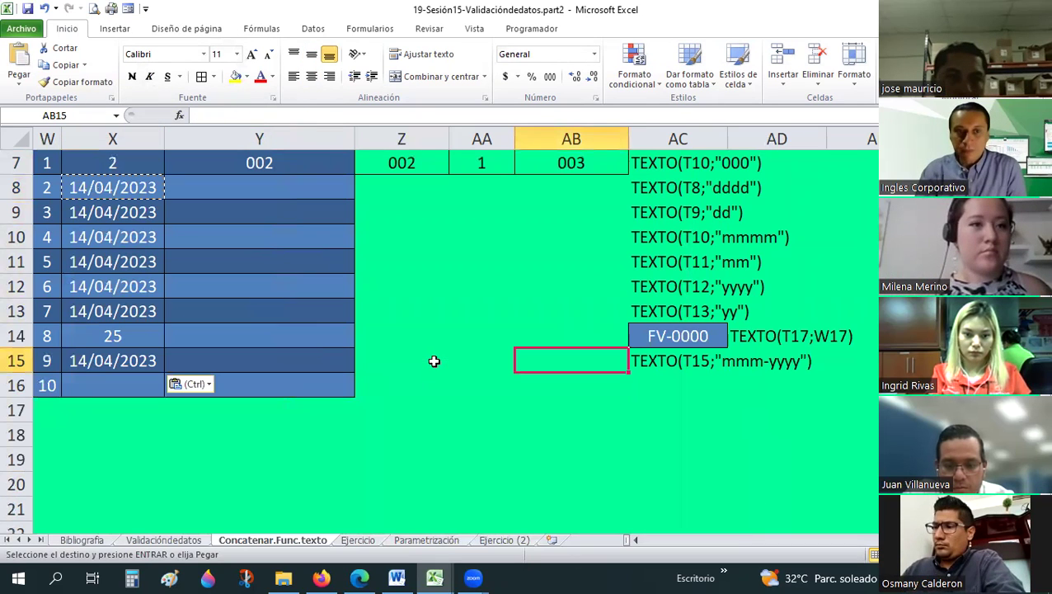
Step: Insert =TEXTO(X8;"dddd") into Y8 to display the weekday name viernes
click(225, 181)
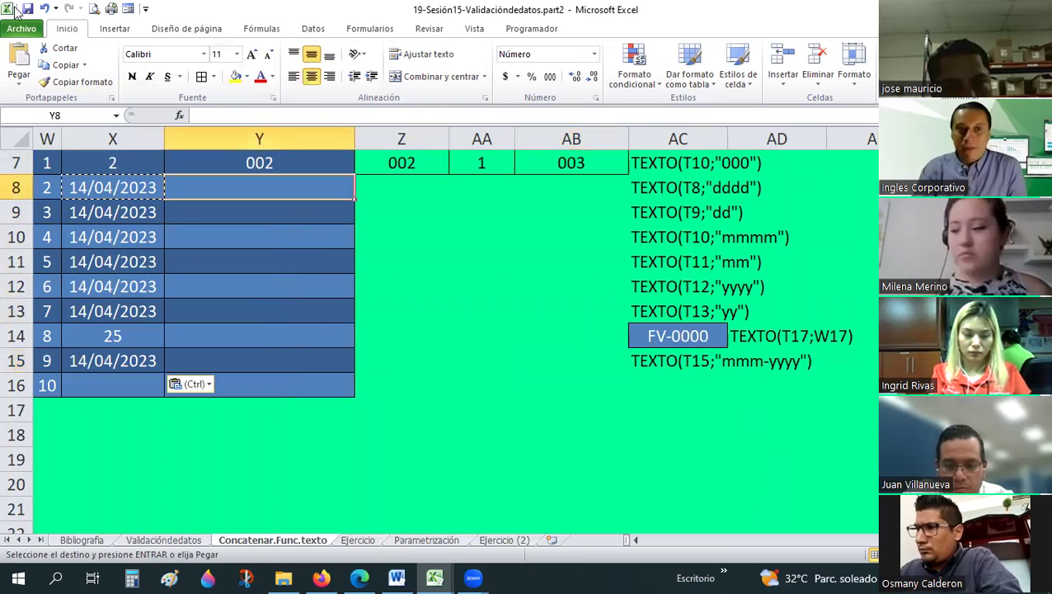
key(Escape)
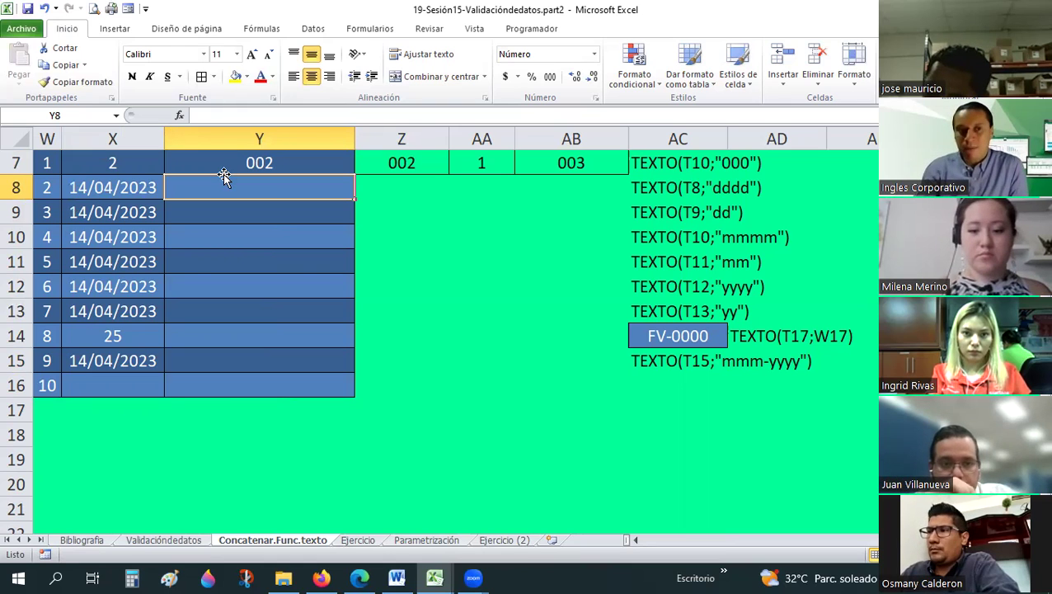
click(179, 116)
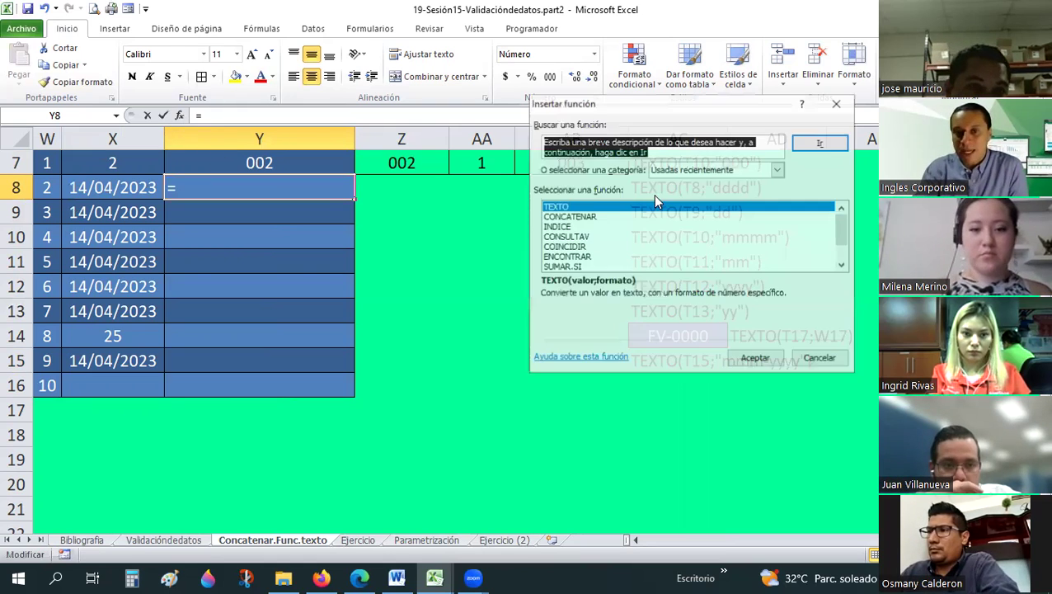
double_click(578, 208)
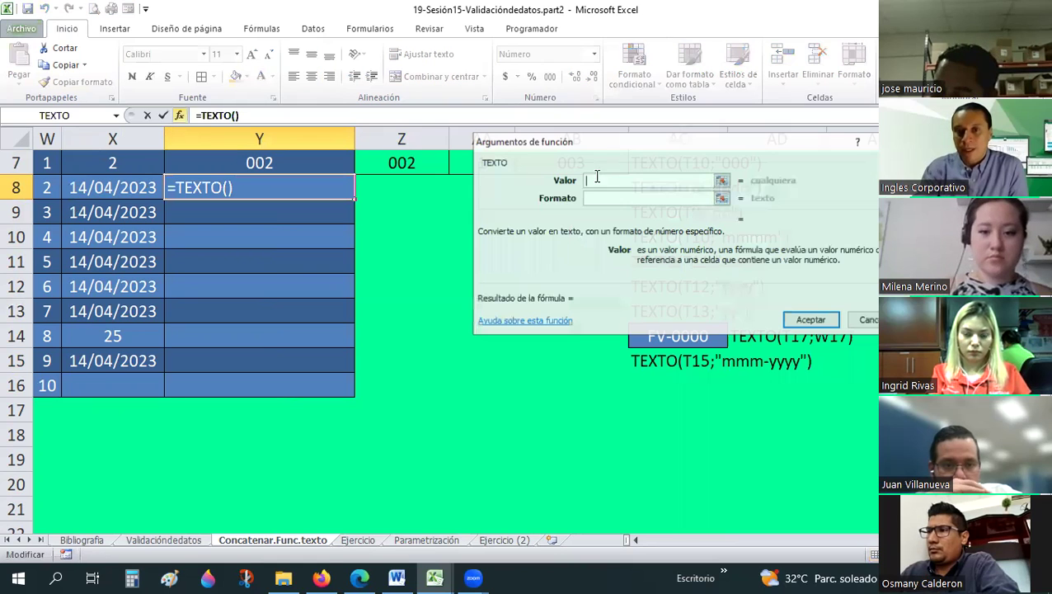
click(116, 188)
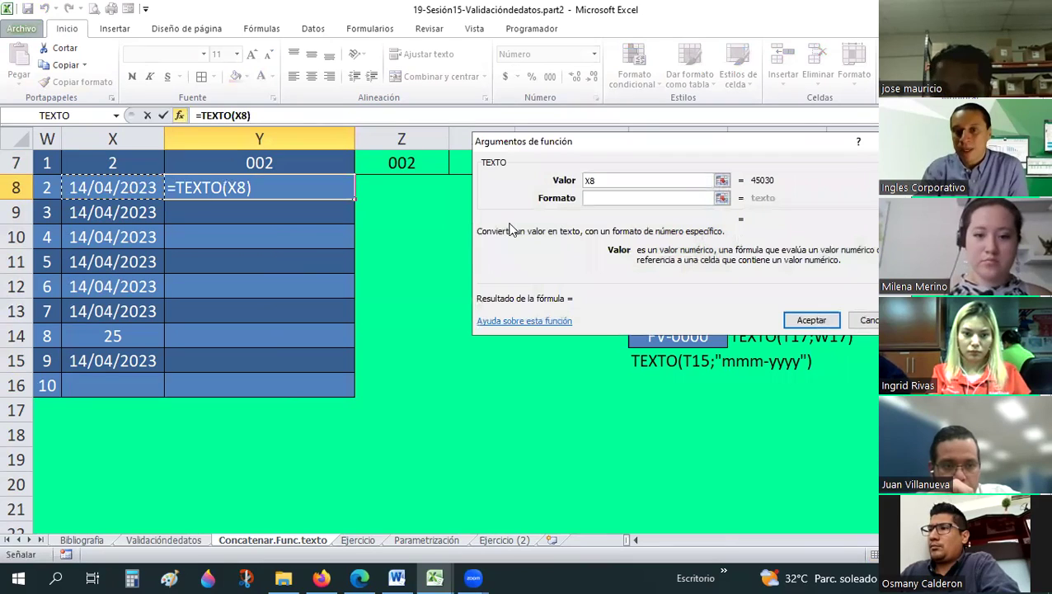
key(Tab)
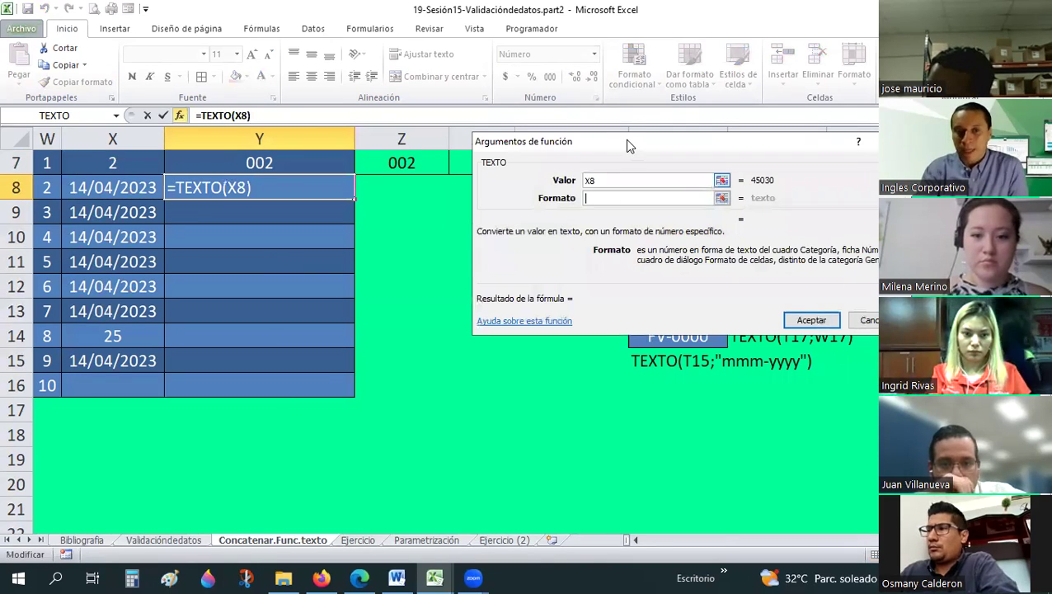
drag(625, 138, 588, 217)
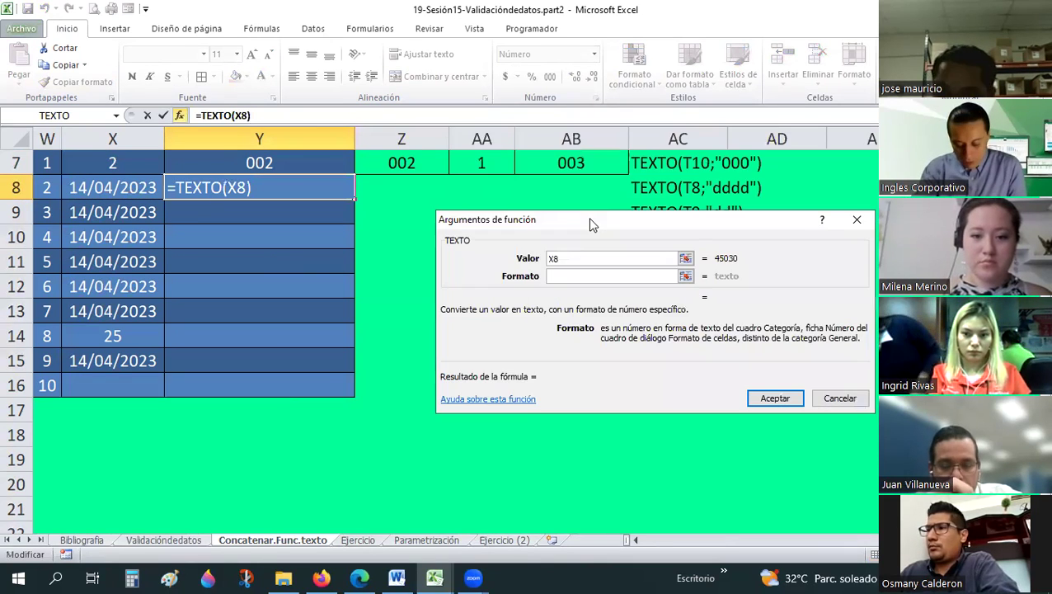
text(")
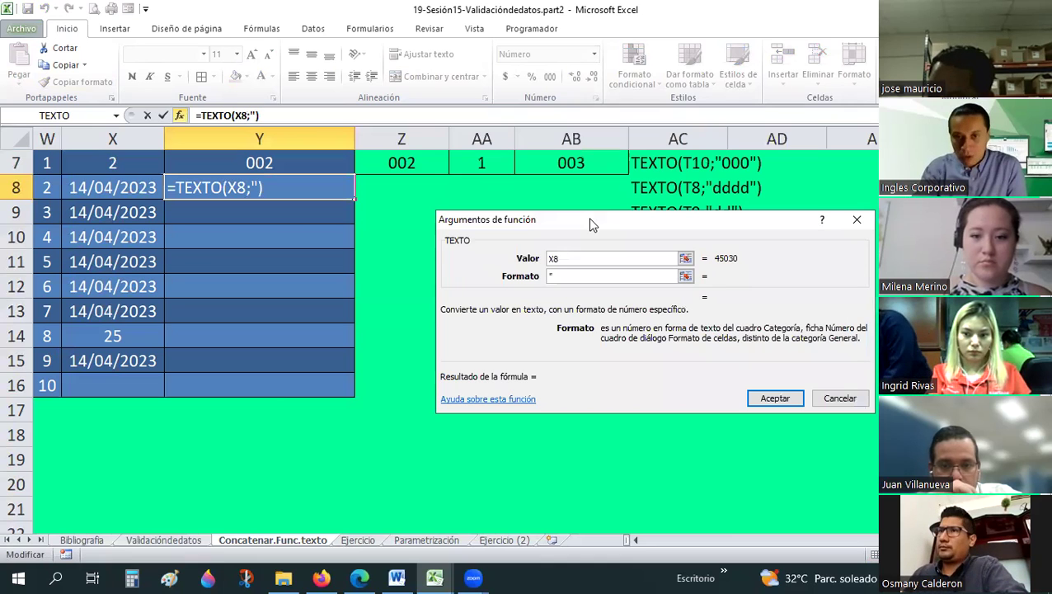
text(dddd)
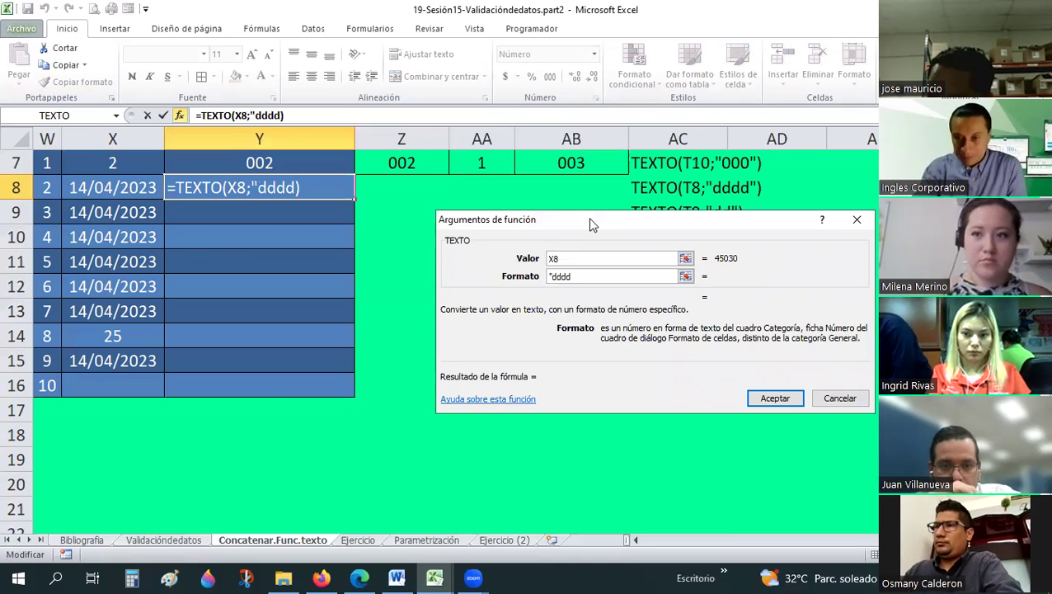
text(")
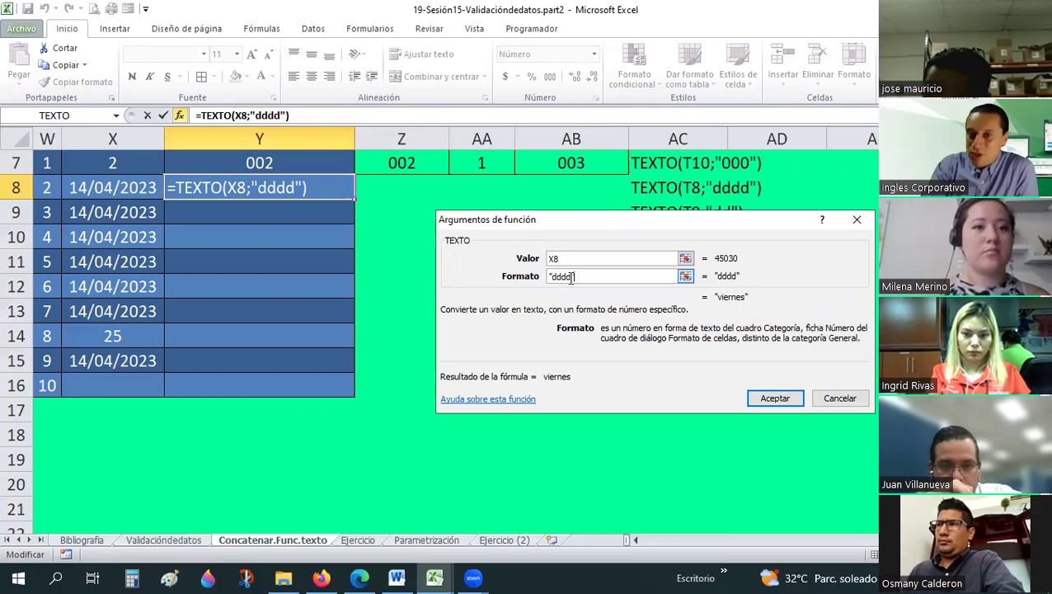
key(BackSpace)
key(BackSpace)
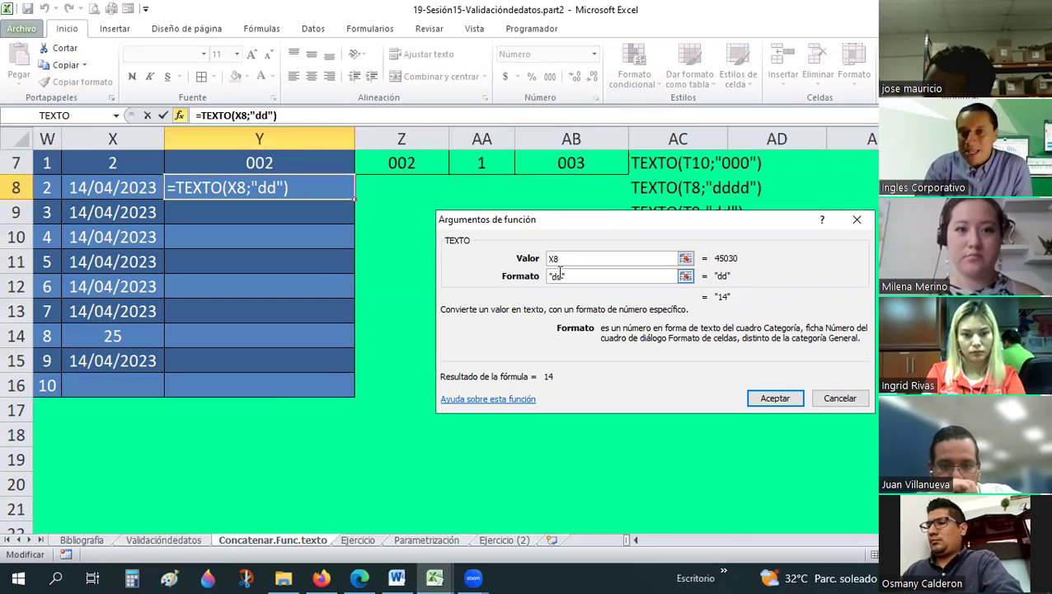
text(dd)
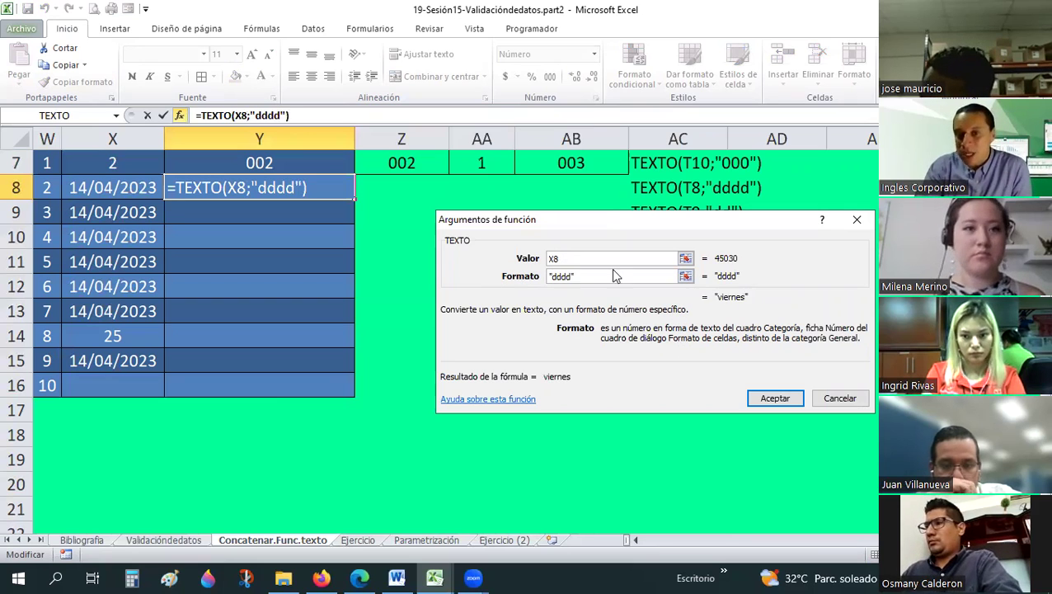
click(765, 399)
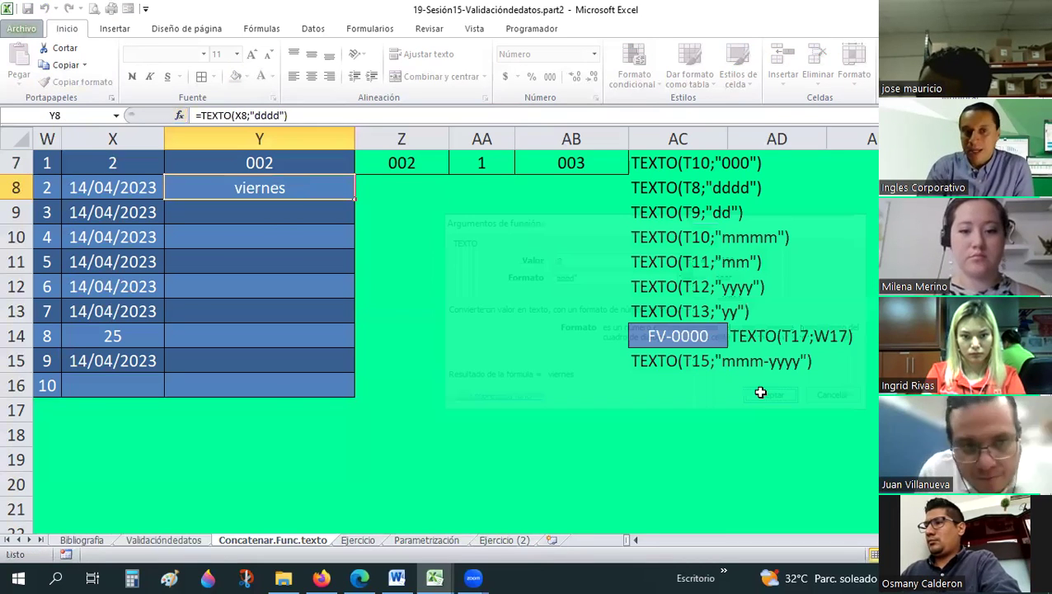
key(Down)
key(Down)
key(Down)
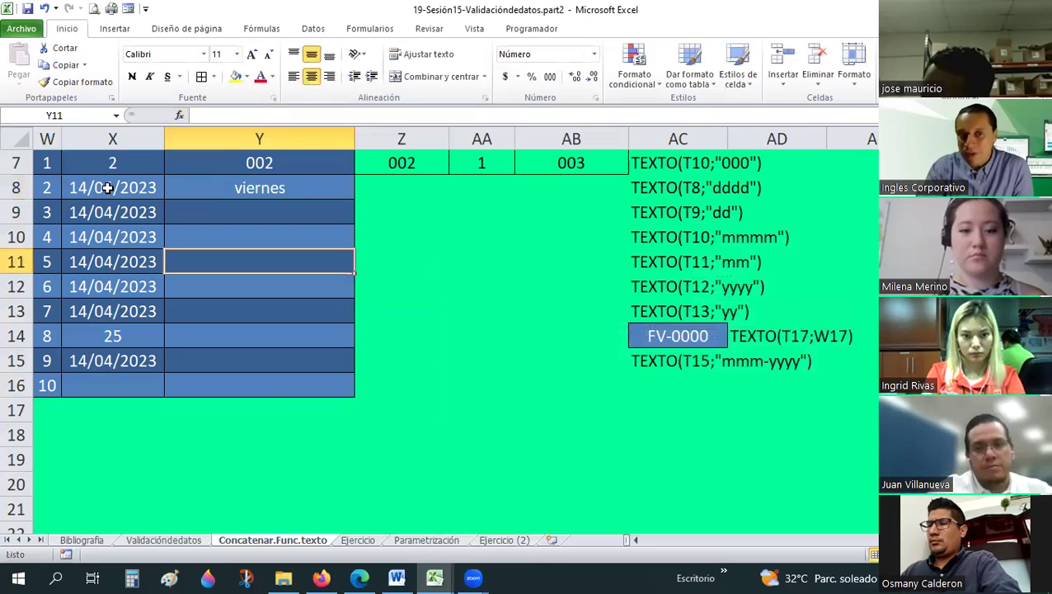
click(210, 183)
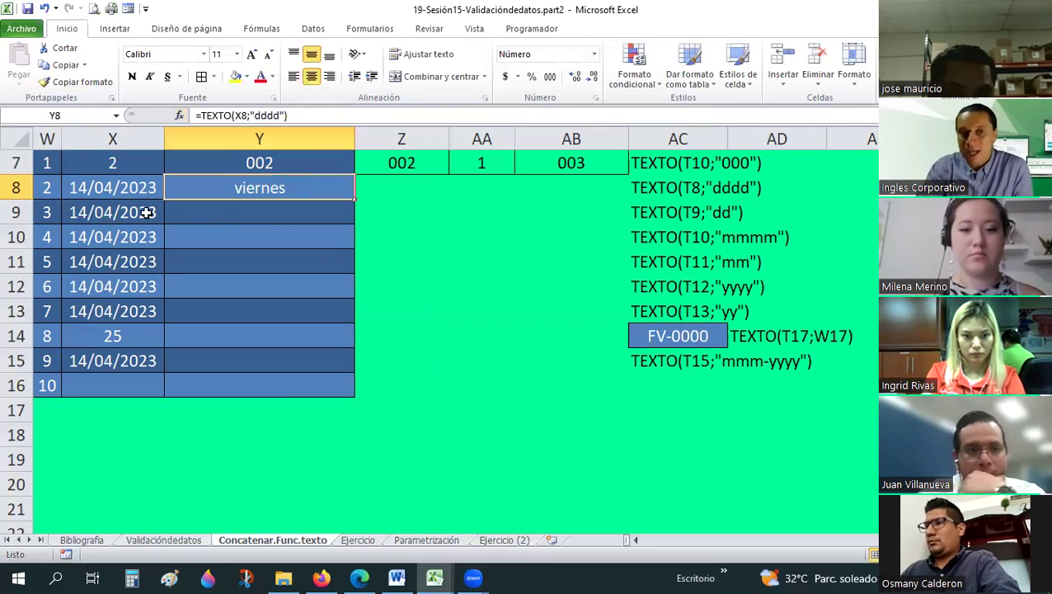
scroll(144, 216, up, 1)
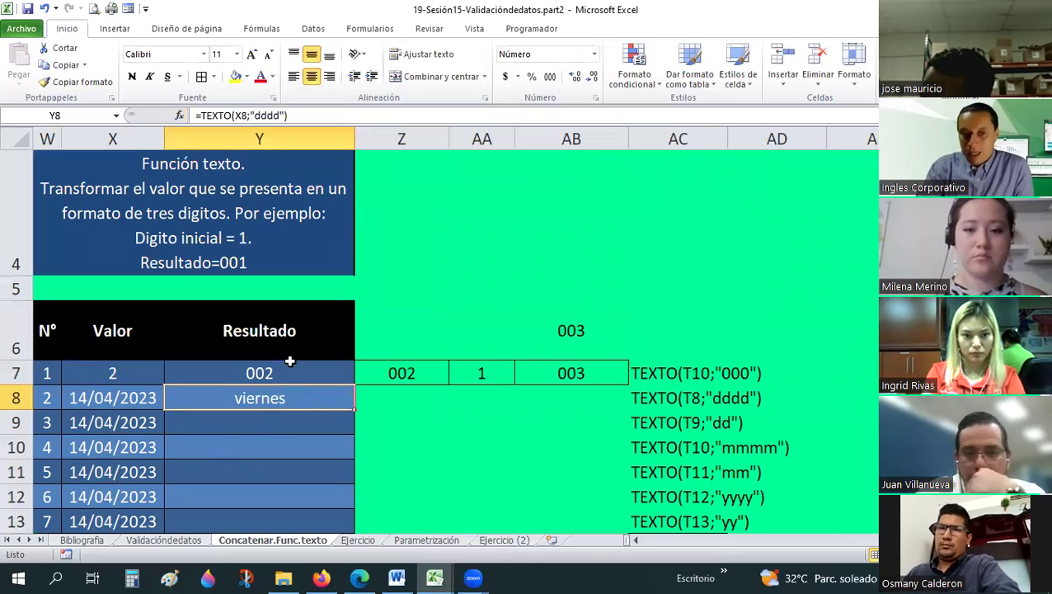
click(261, 423)
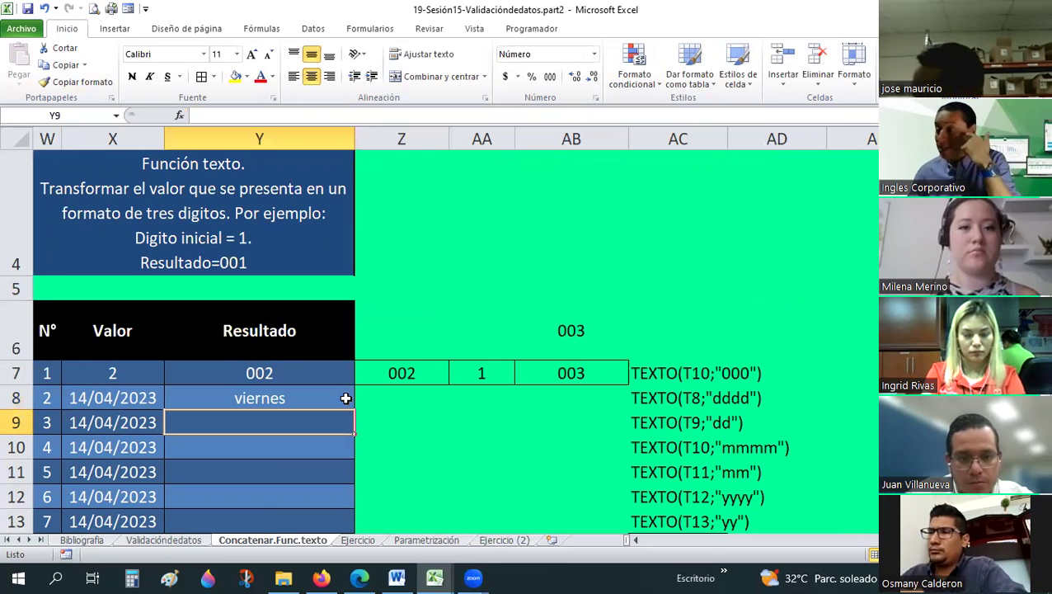
click(346, 398)
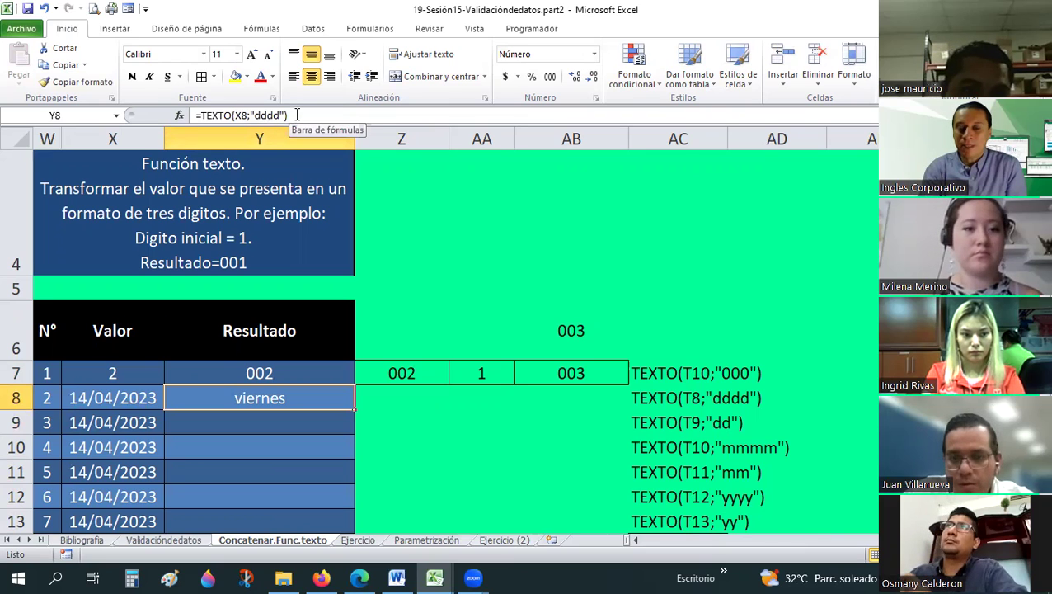
click(271, 413)
Step: Type =TEXTO(X9;"dd") into Y9 so it shows the day number 14
text(=)
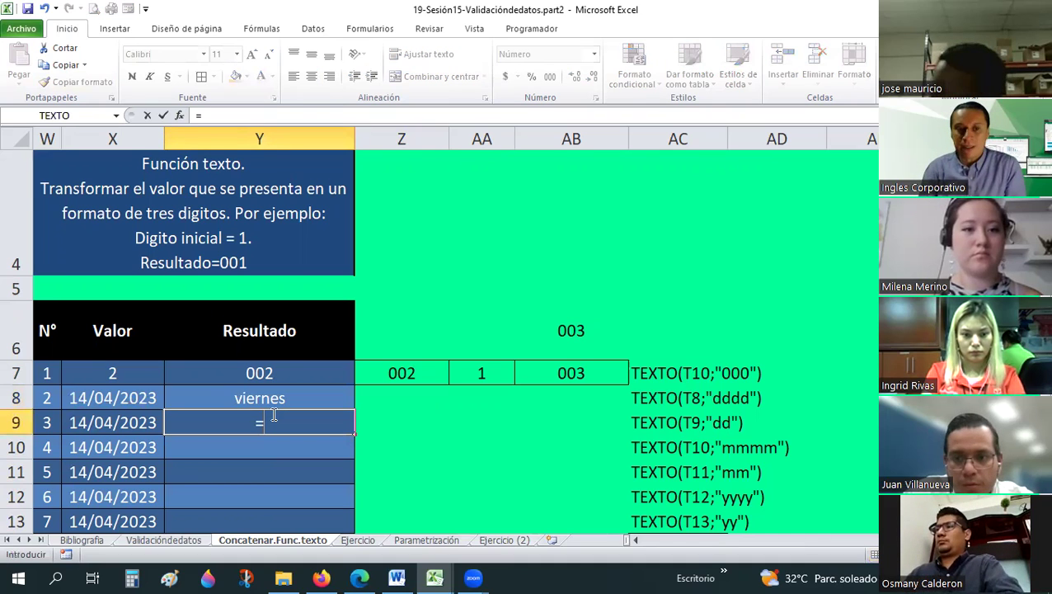
text(tex)
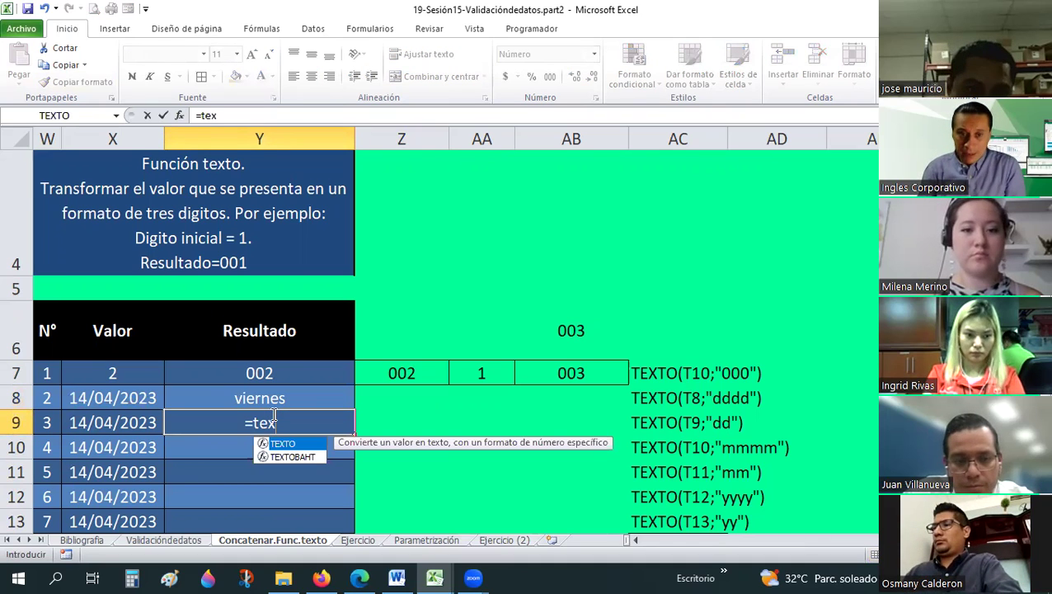
text(ti)
key(BackSpace)
text(o)
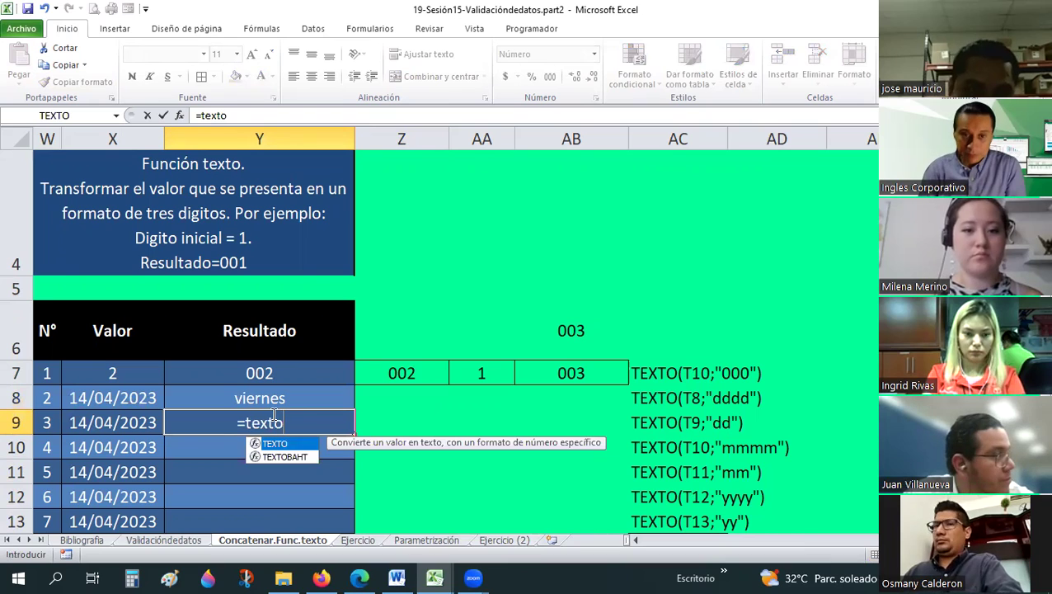
text(()
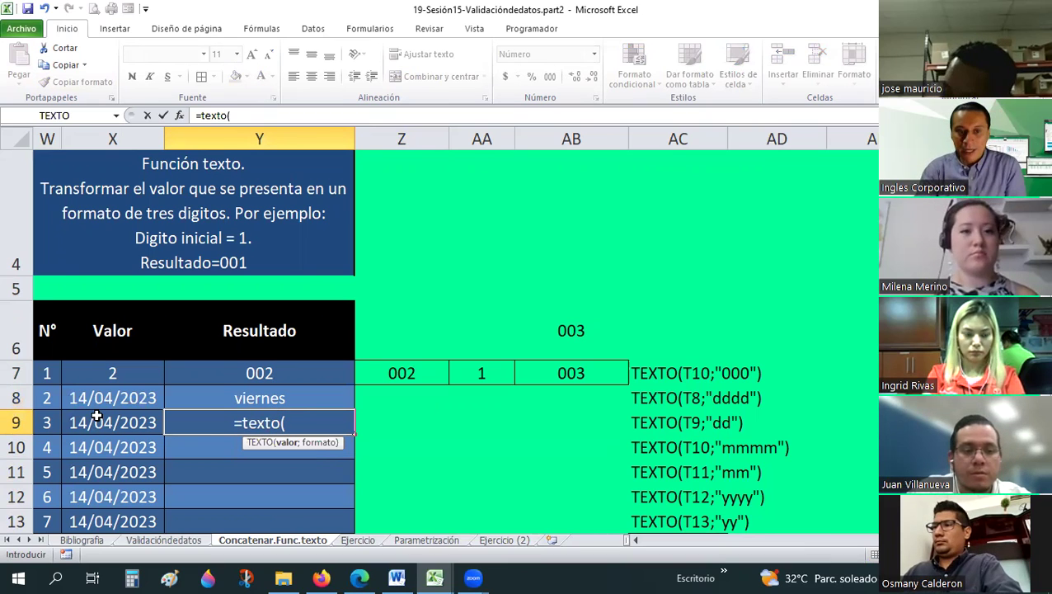
click(97, 416)
text(;)
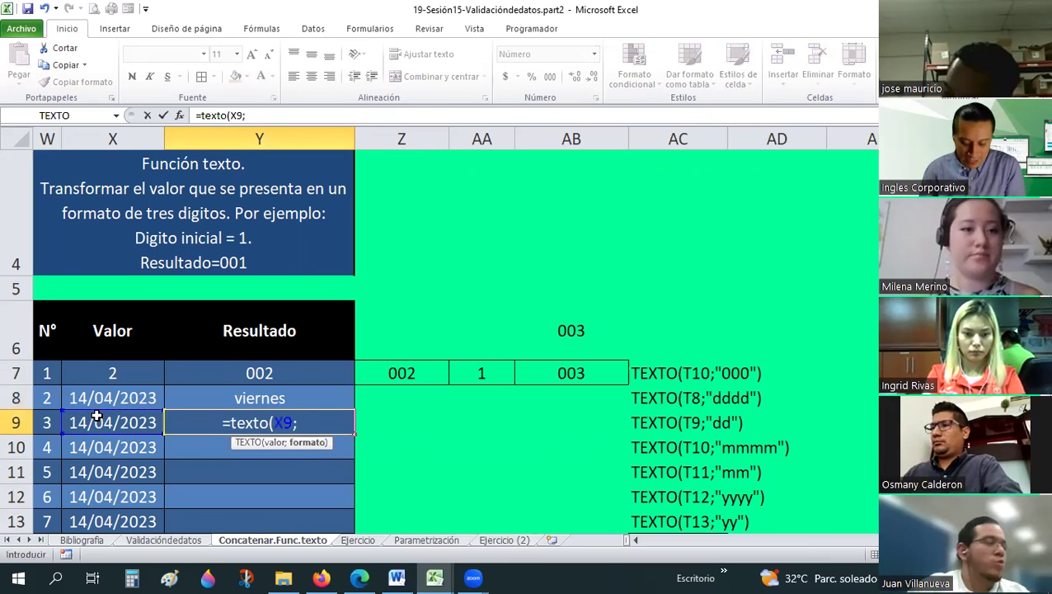
text("dd")
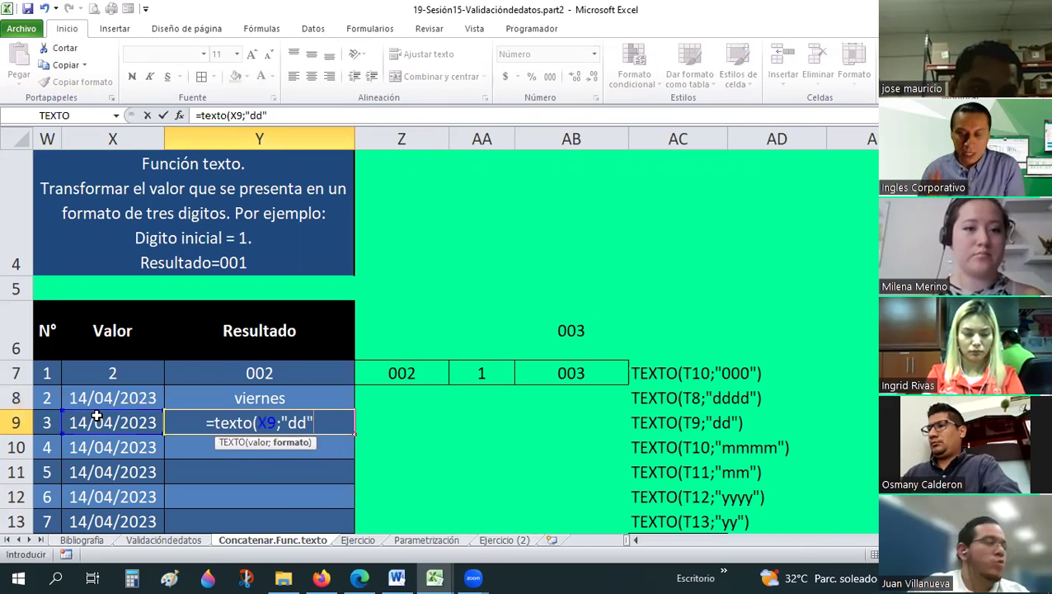
text())
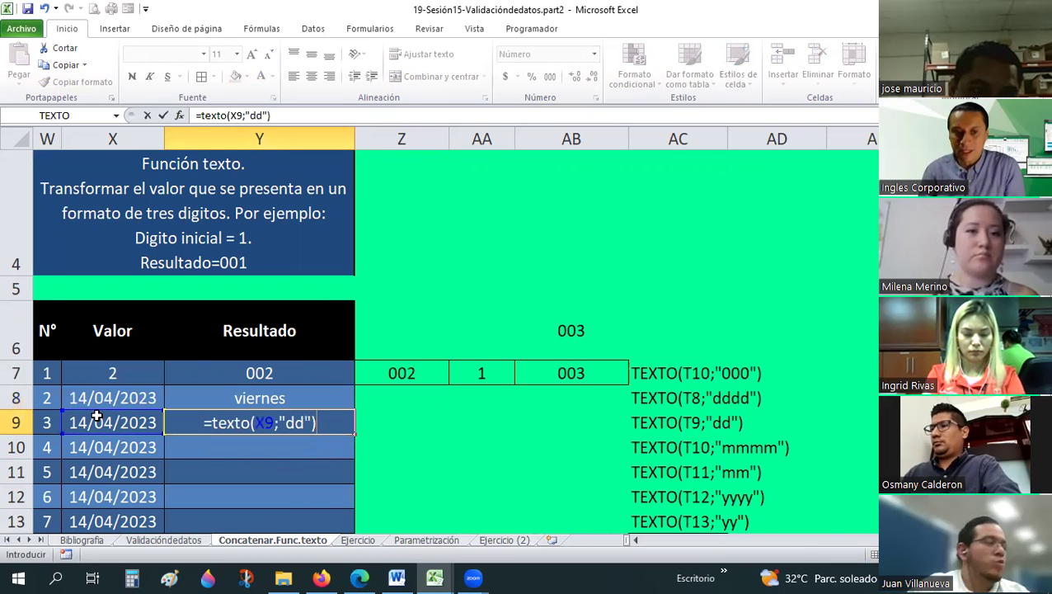
key(Return)
key(Up)
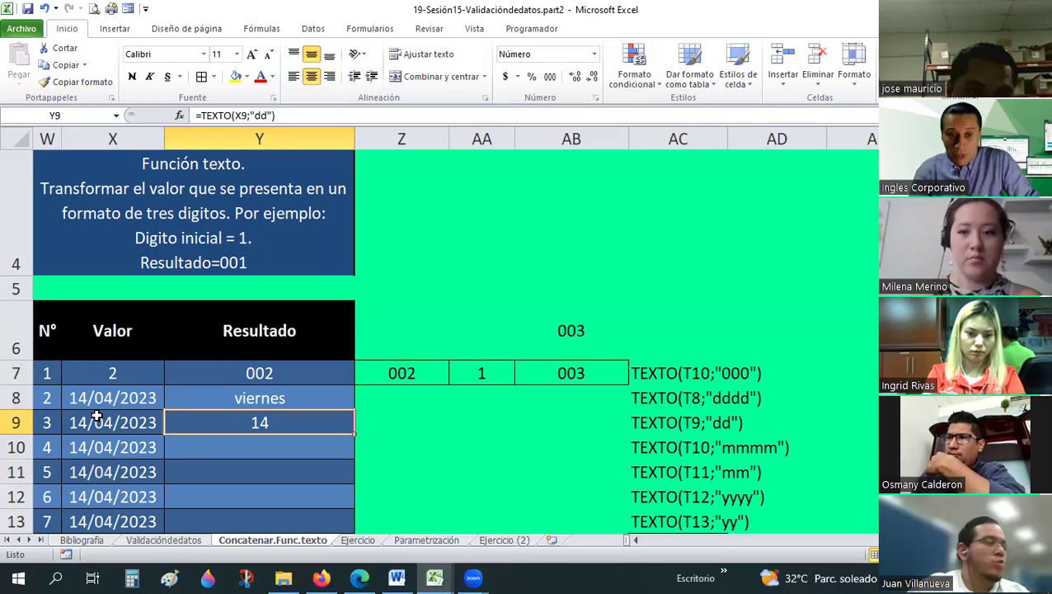
Step: Copy Y9's TEXTO day formula into Y10 through Y13
scroll(96, 417, down, 1)
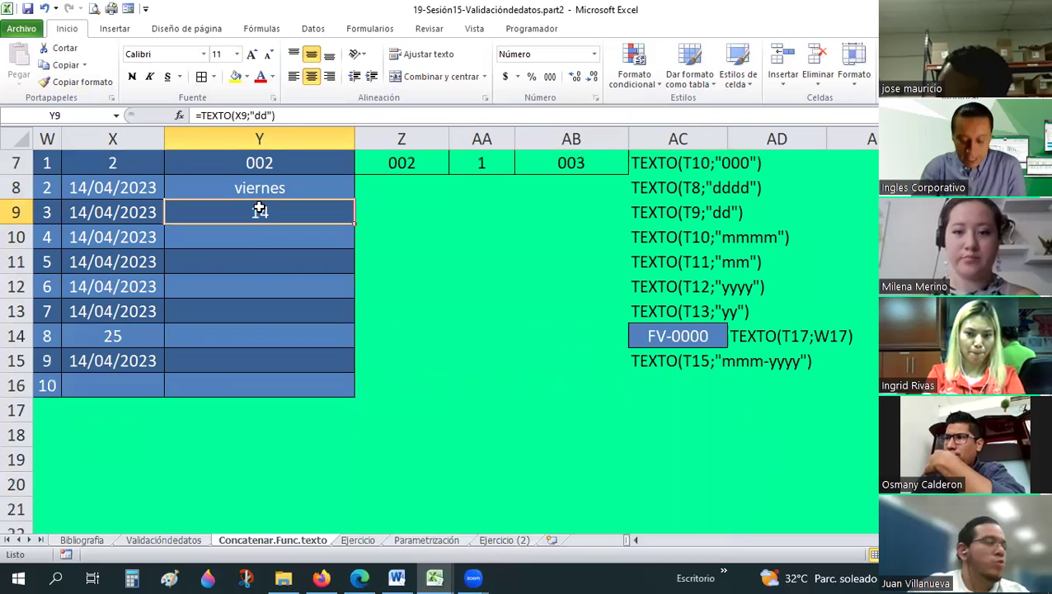
key(ctrl+c)
drag(256, 233, 236, 304)
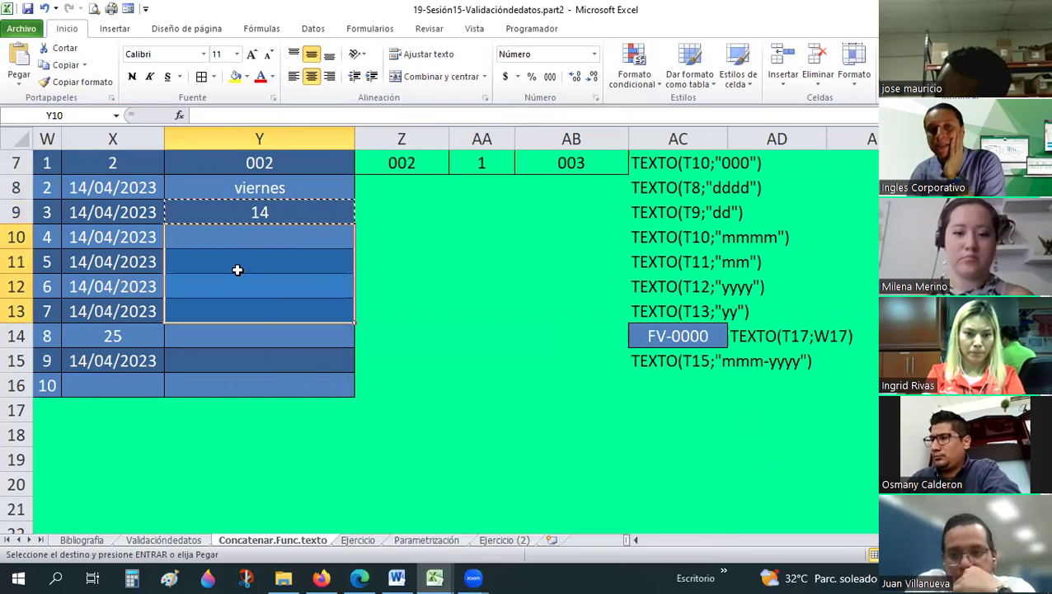
click(252, 213)
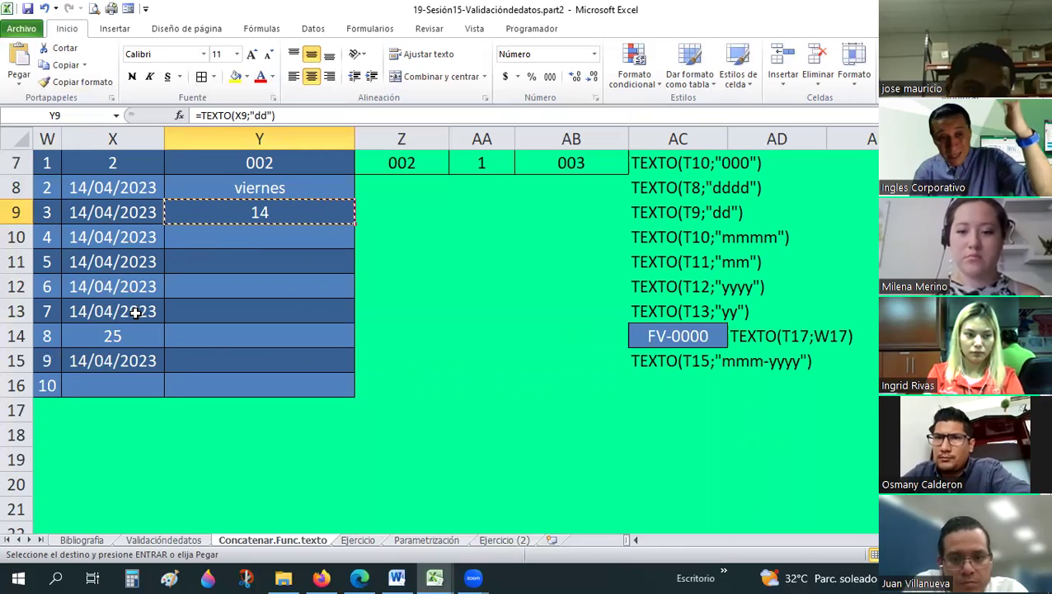
drag(246, 237, 241, 313)
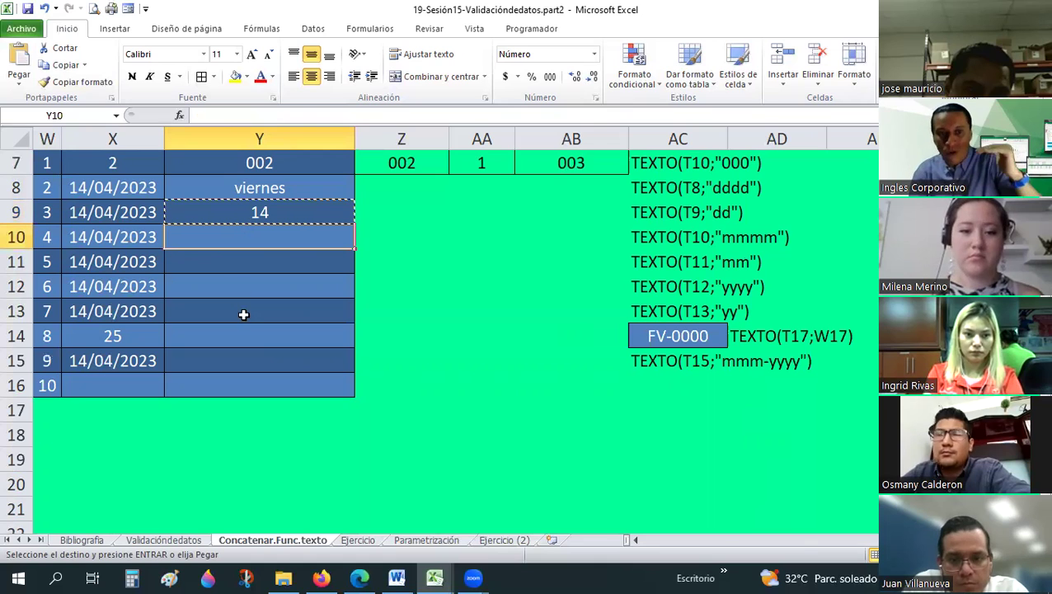
right_click(241, 312)
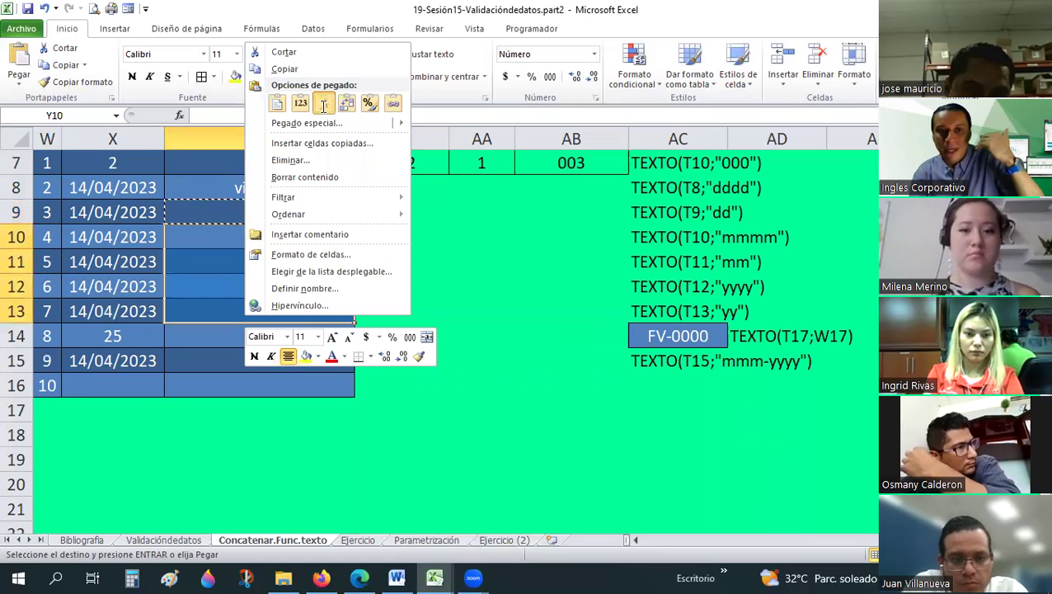
key(ctrl+v)
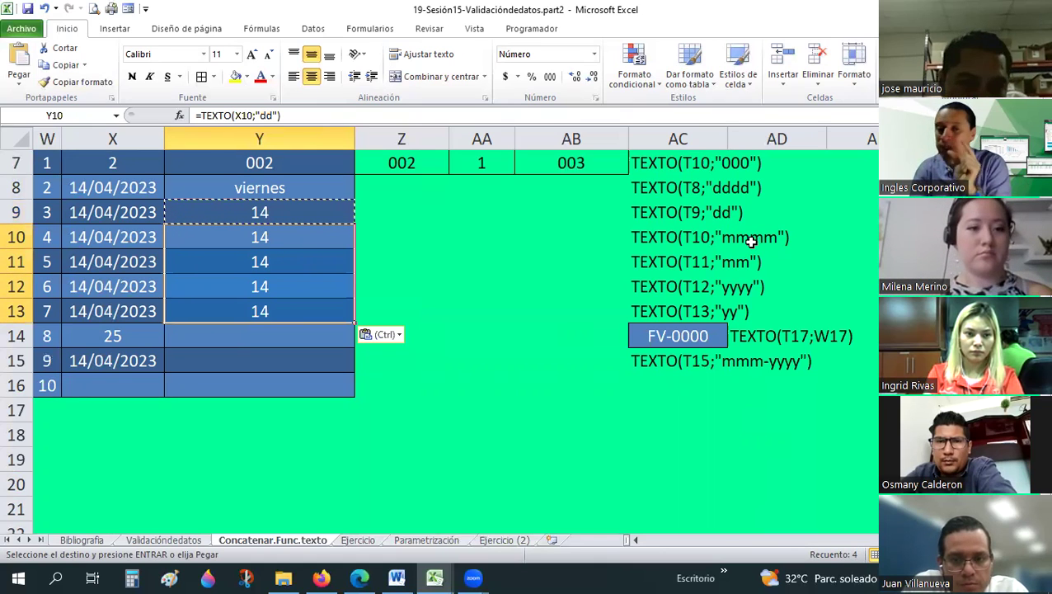
Step: Change Y10's format code from dd to mmmm so it shows the month name abril
key(shift+Up)
key(shift+Up)
key(shift+Up)
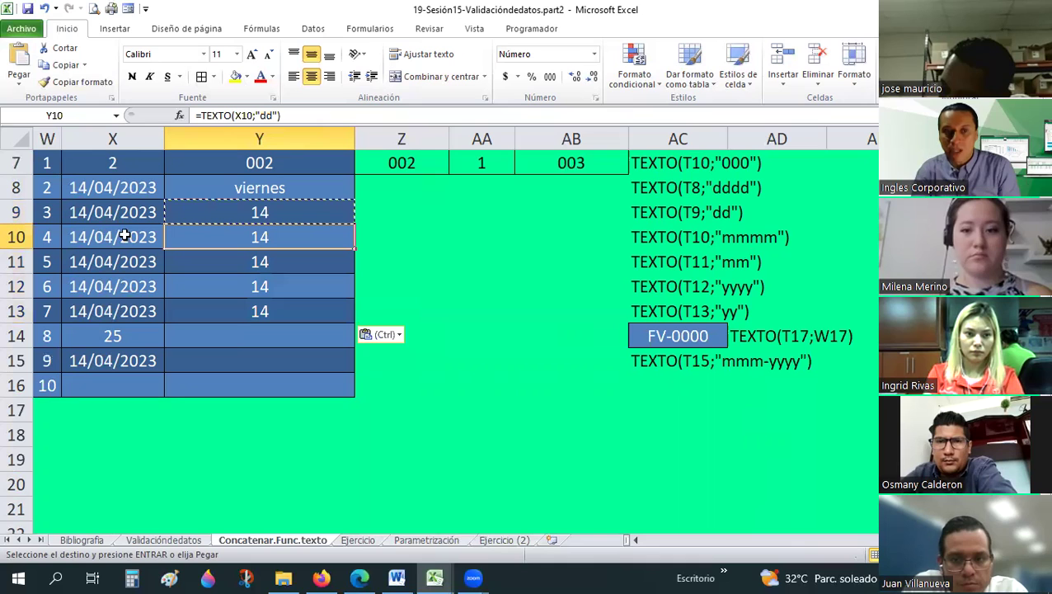
double_click(268, 114)
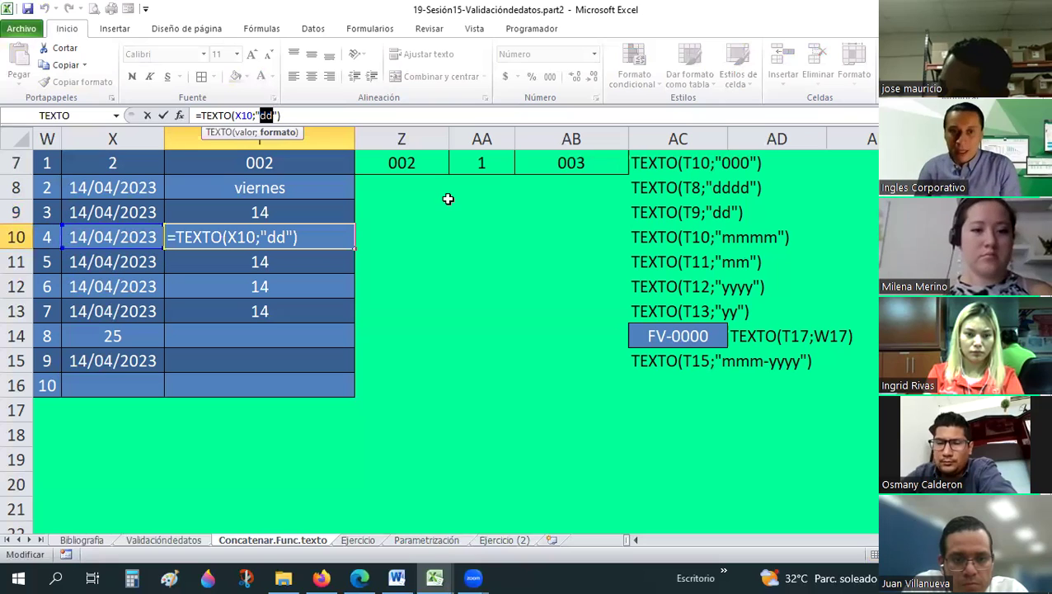
text(mmmm)
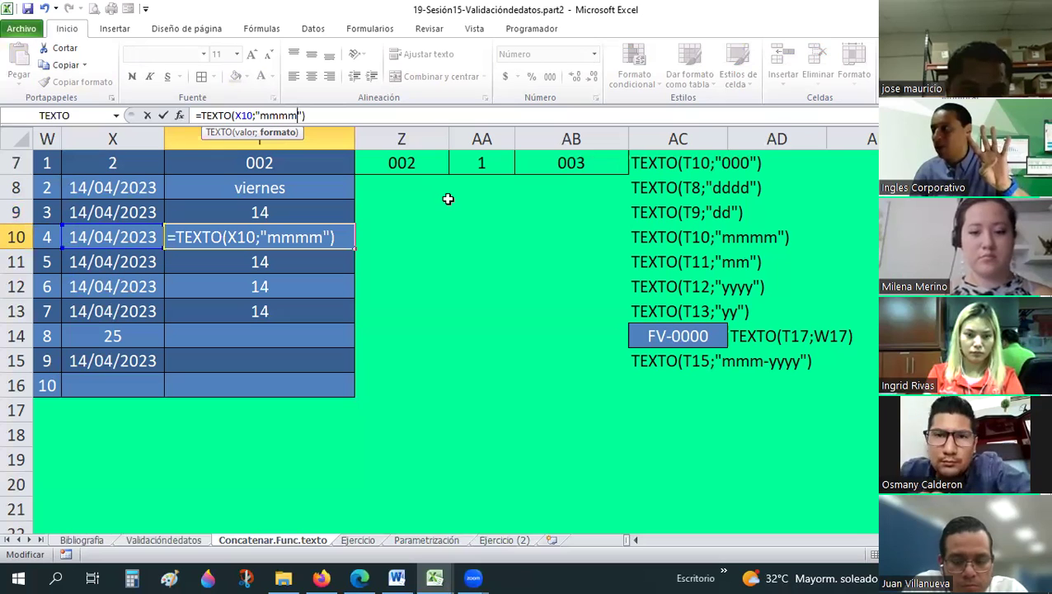
key(Return)
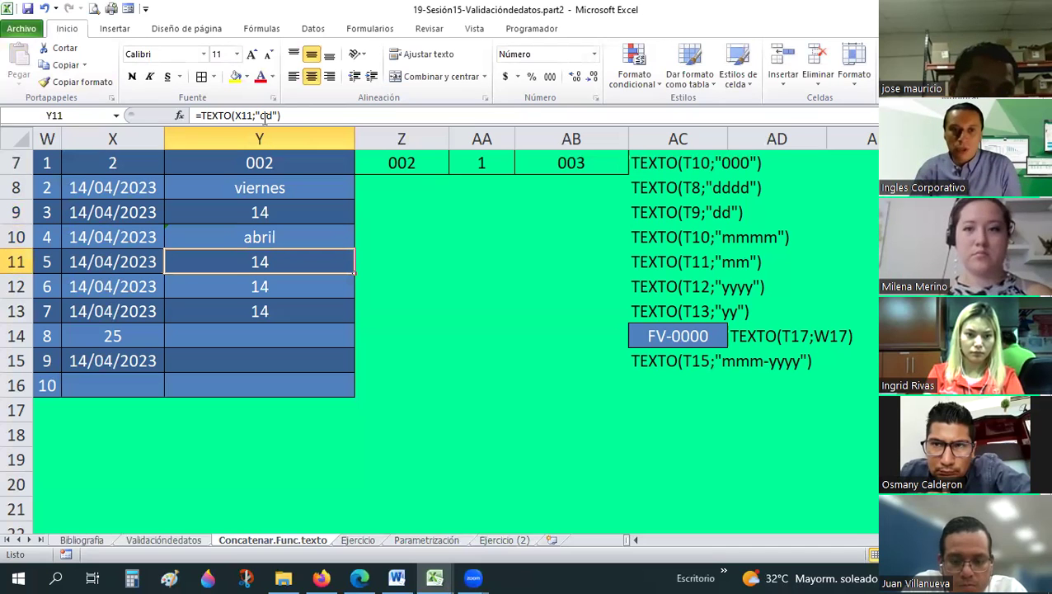
Step: Replace dd with mm in Y11's formula so it shows the two-digit month 04
drag(261, 116, 274, 117)
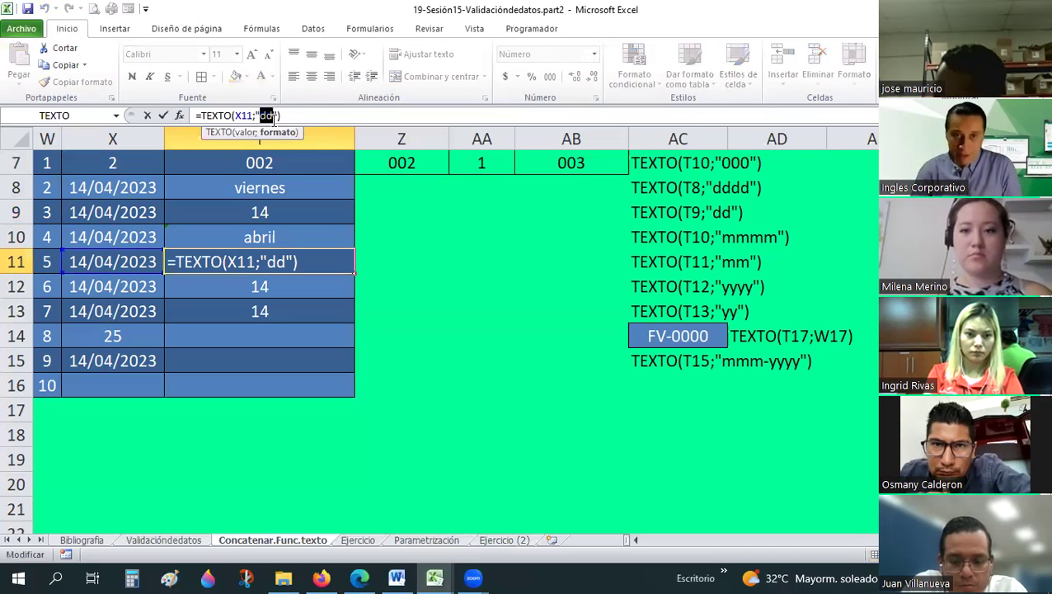
text(mm)
key(Return)
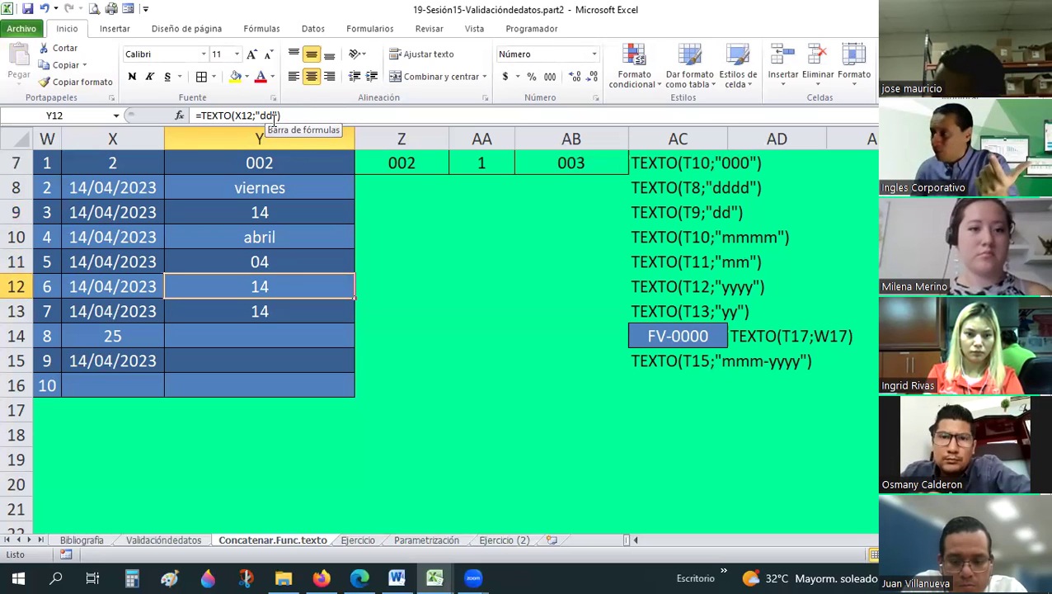
key(Up)
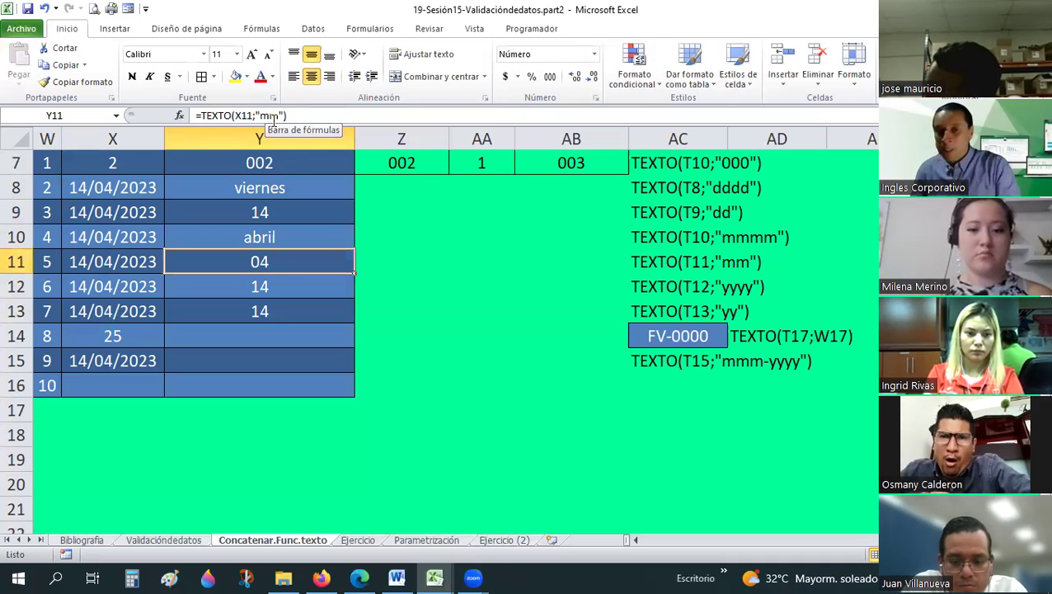
key(Down)
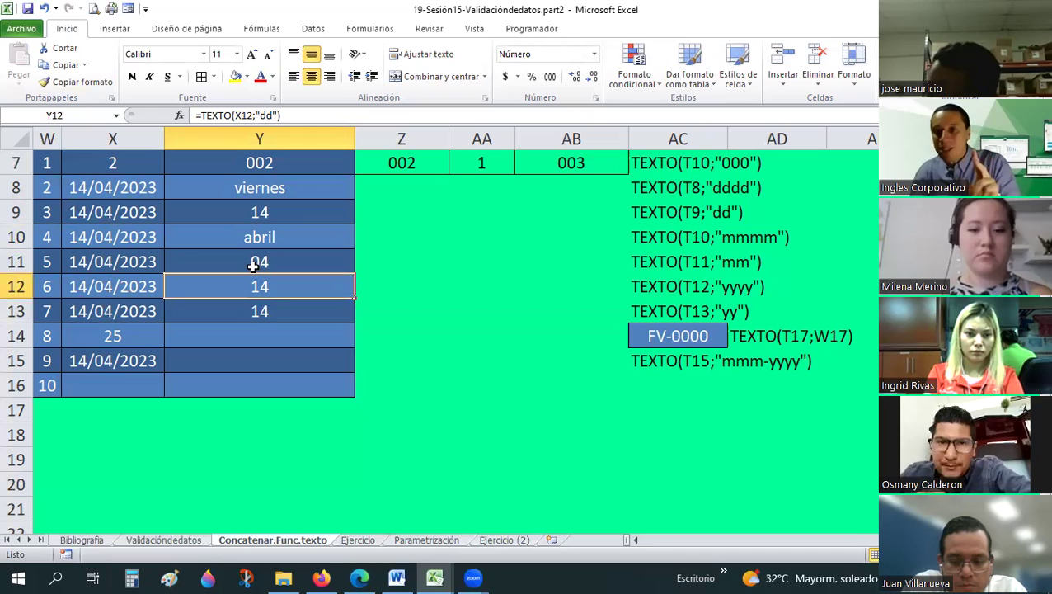
Step: Change Y12's format code from dd to yy
click(263, 115)
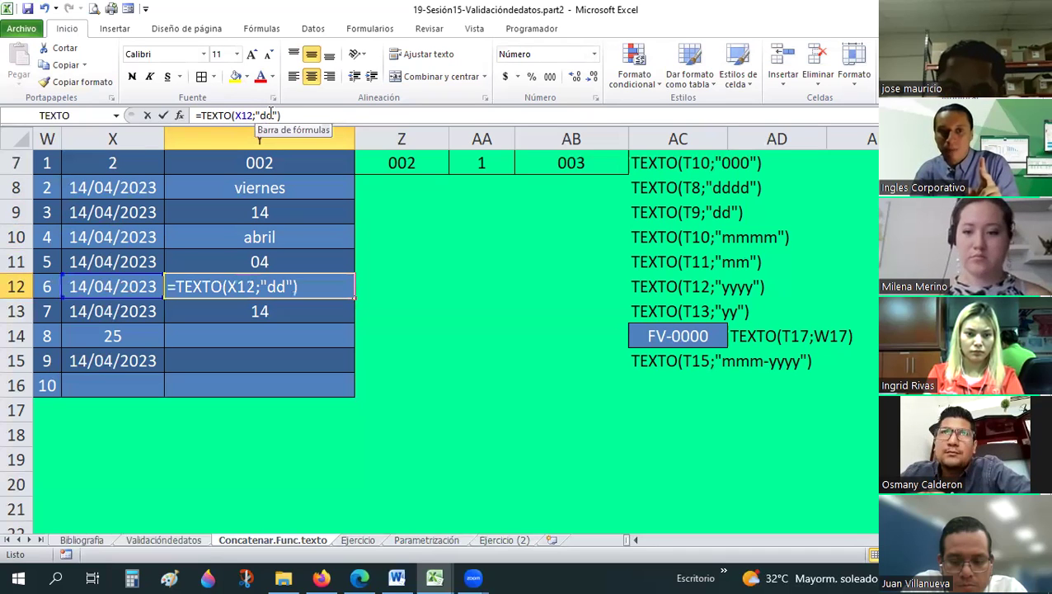
double_click(269, 115)
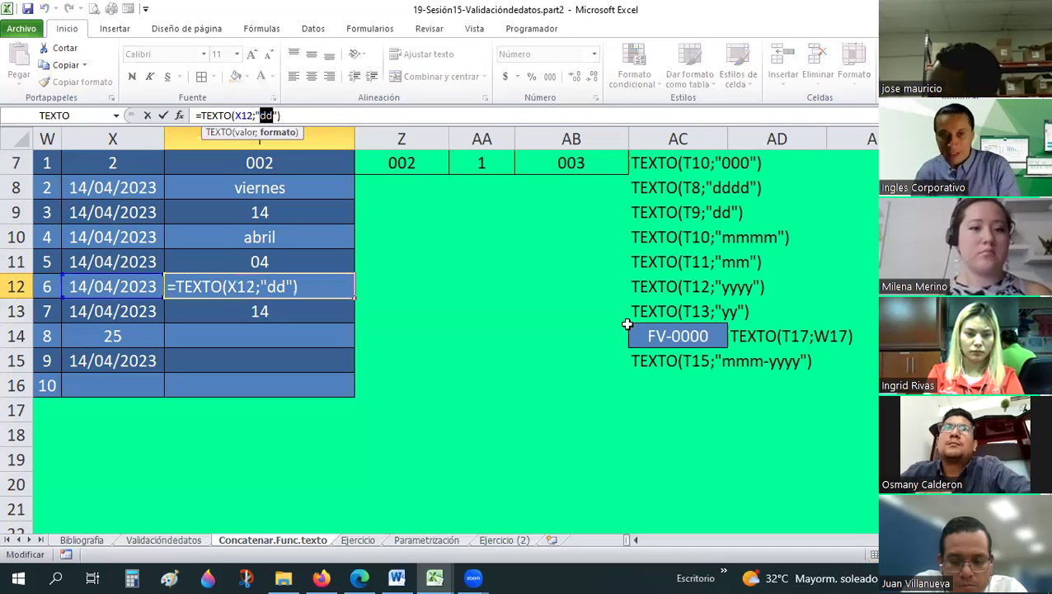
text(yy)
key(Return)
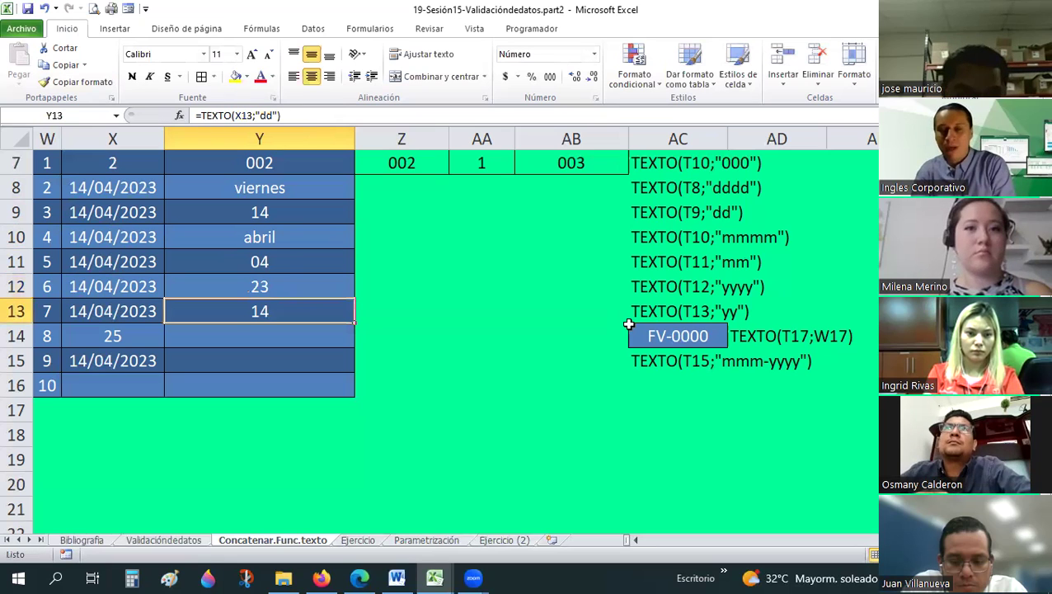
key(Up)
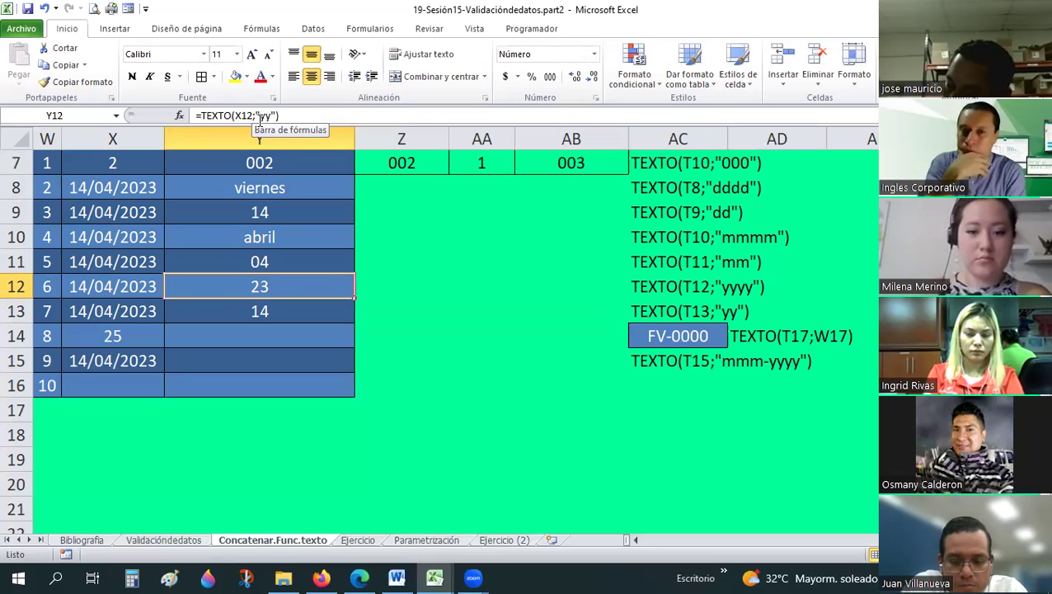
Step: Test the aa year code in Y12, then switch back to yy so it shows 23
click(259, 118)
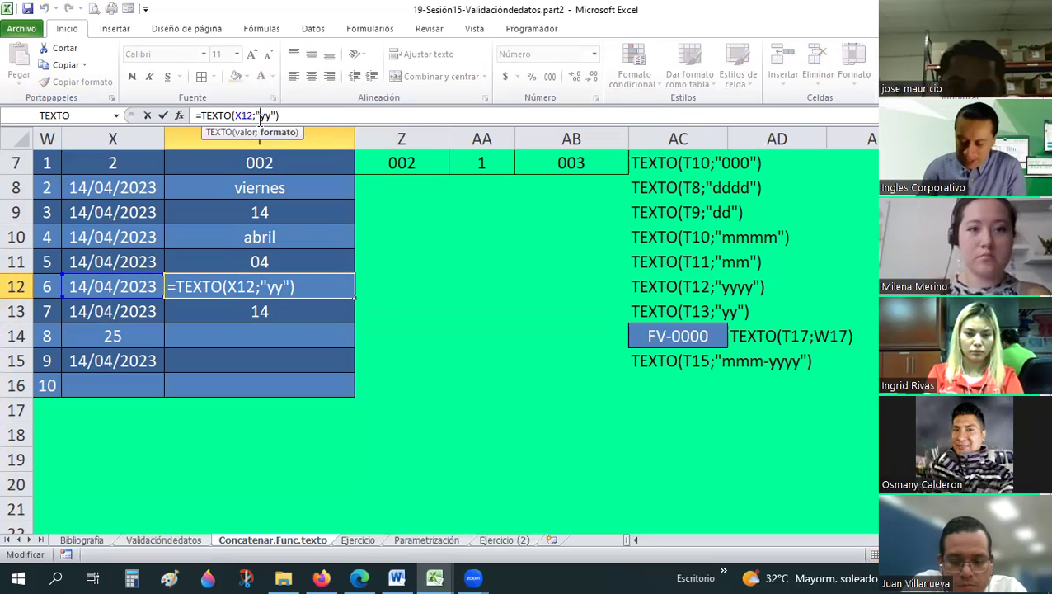
double_click(262, 115)
text(aa)
key(Return)
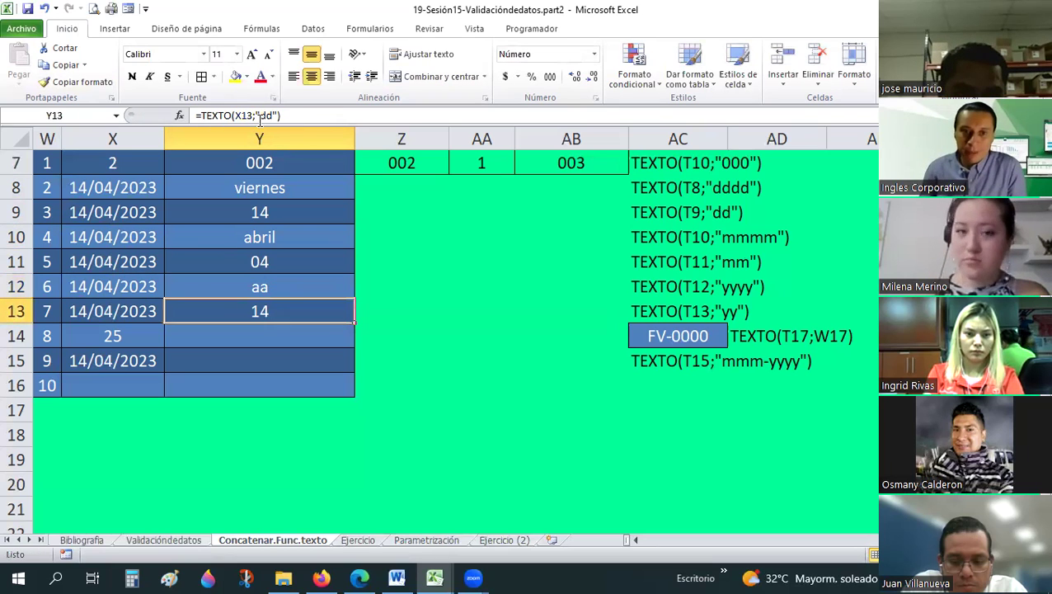
key(Up)
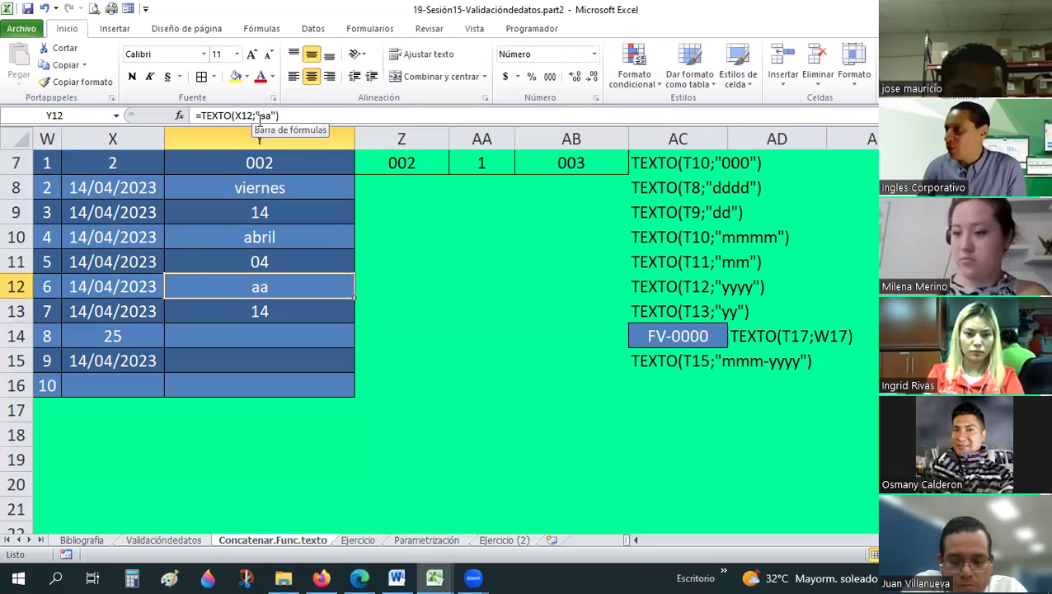
click(261, 115)
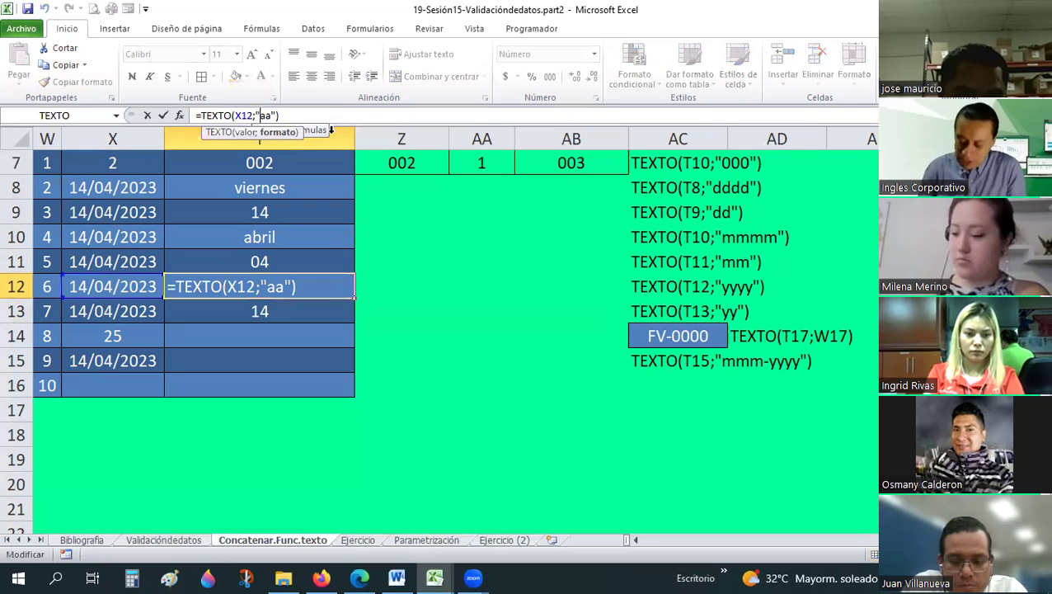
key(Delete)
key(Delete)
text(yy)
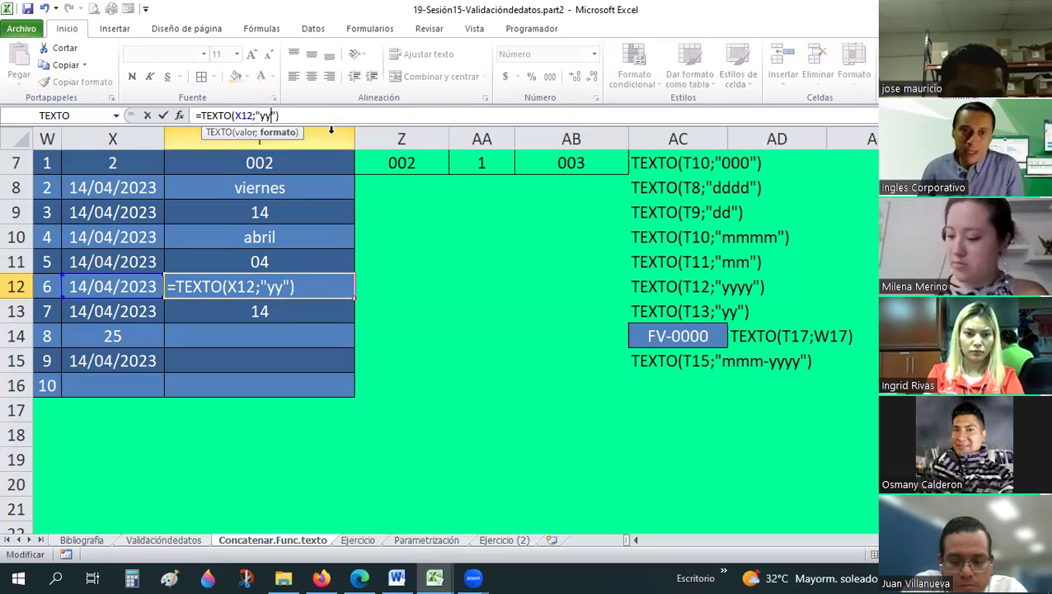
key(Return)
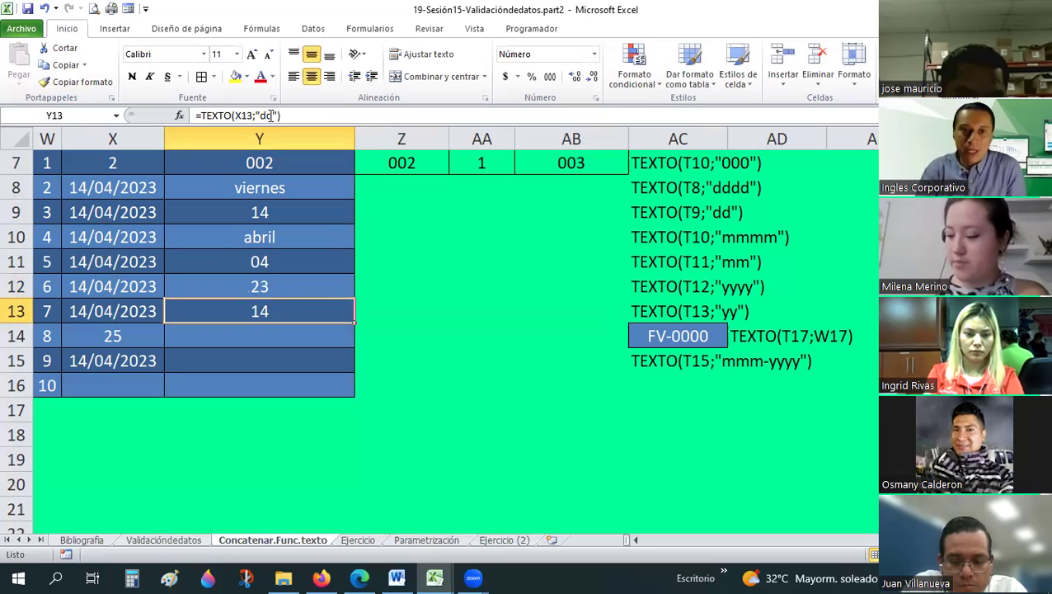
Step: Change Y13's format code to yyyy so it shows the year 2023
double_click(268, 115)
text(yyy)
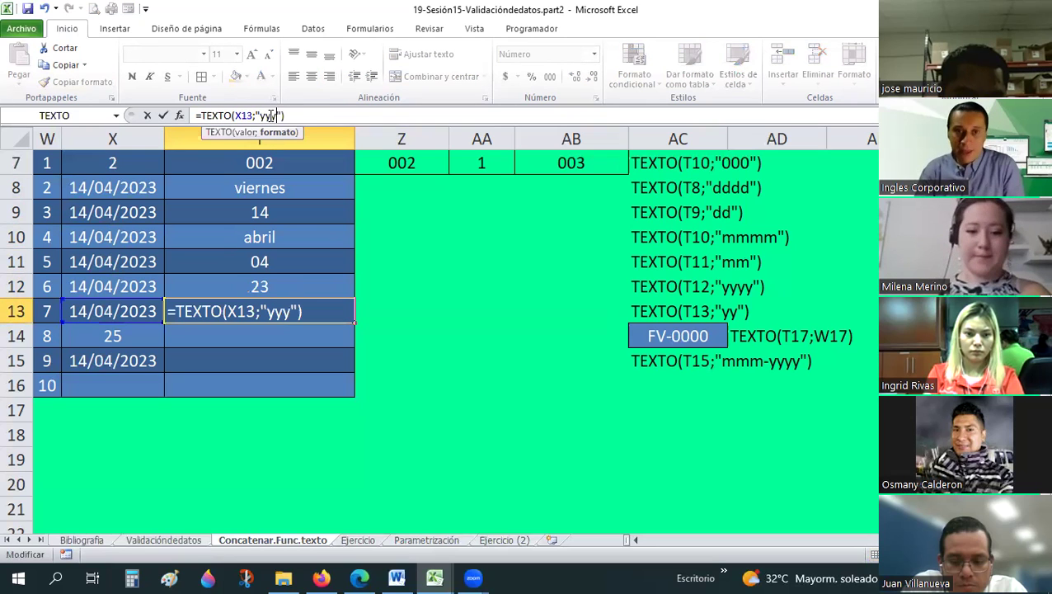
text(y)
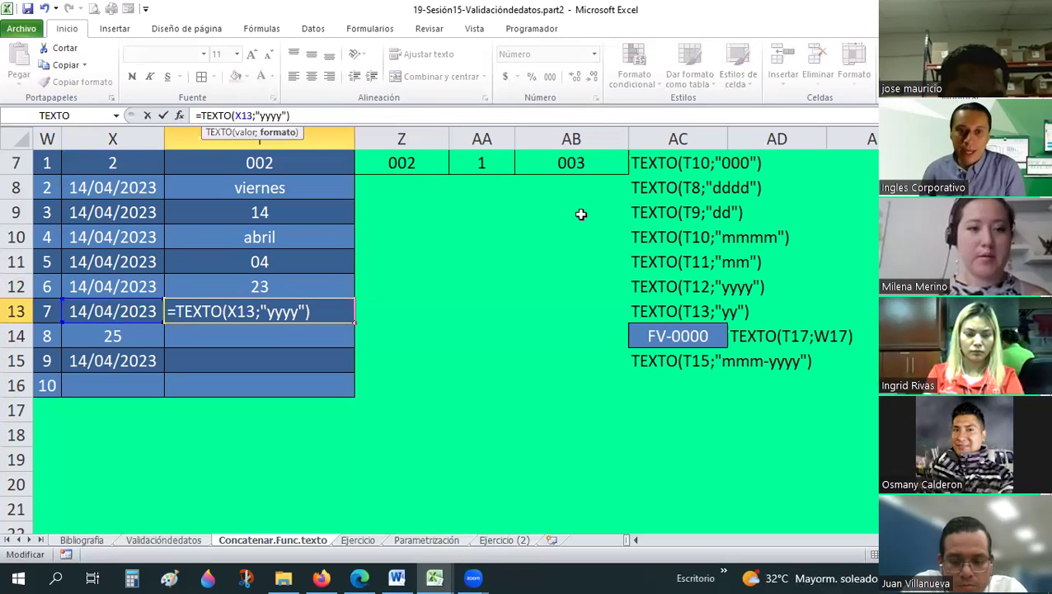
key(ctrl+Return)
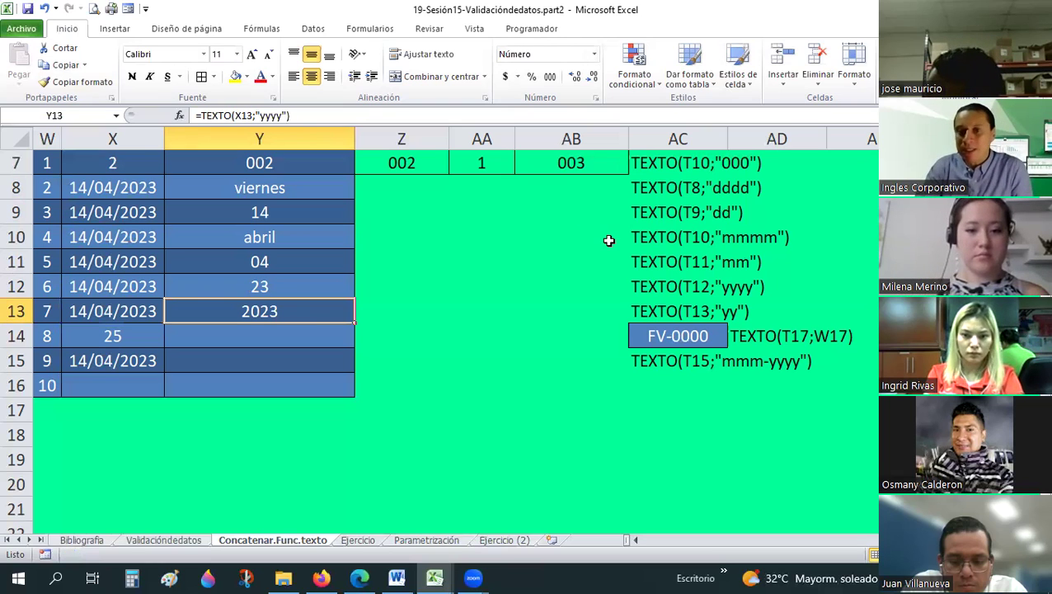
scroll(684, 248, up, 2)
scroll(681, 239, down, 2)
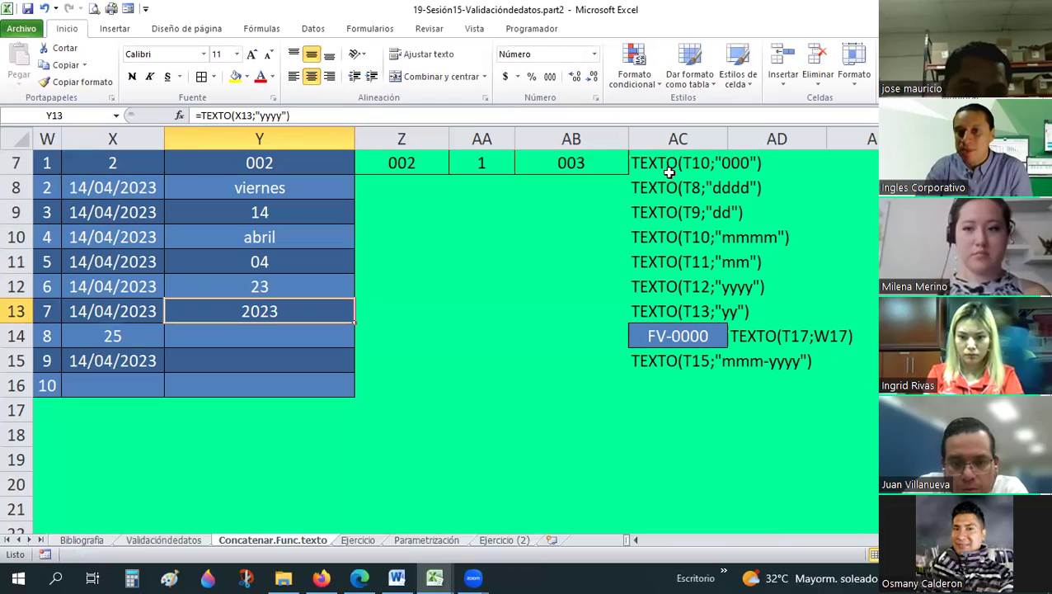
click(665, 164)
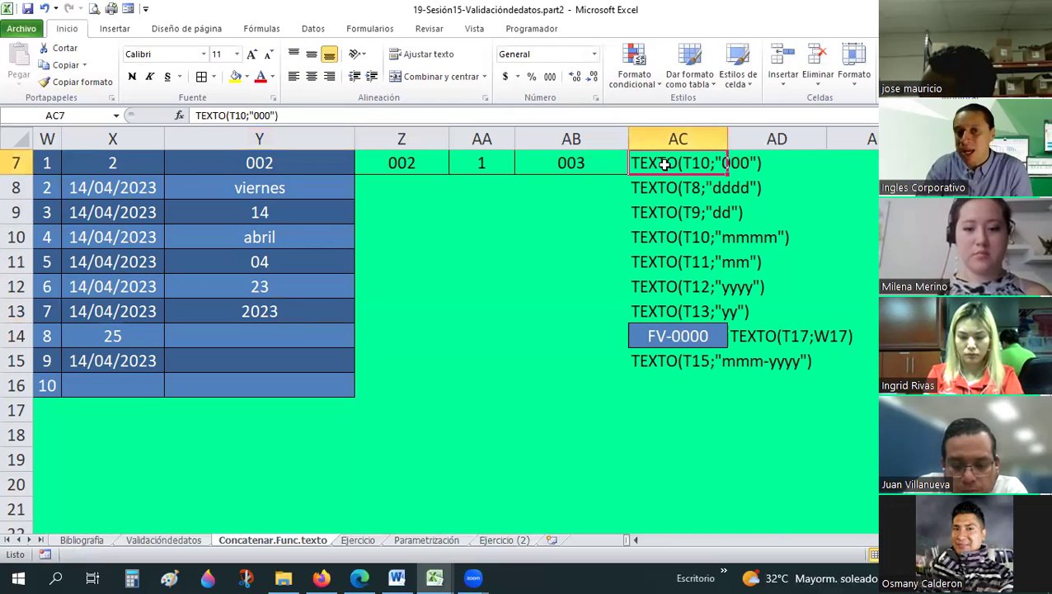
click(288, 115)
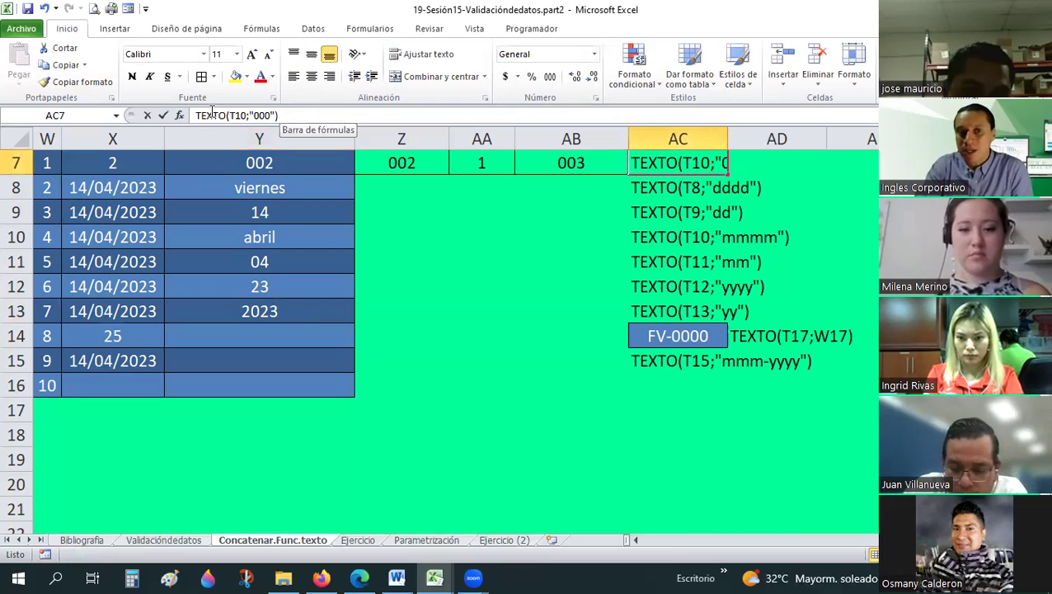
drag(288, 116, 200, 115)
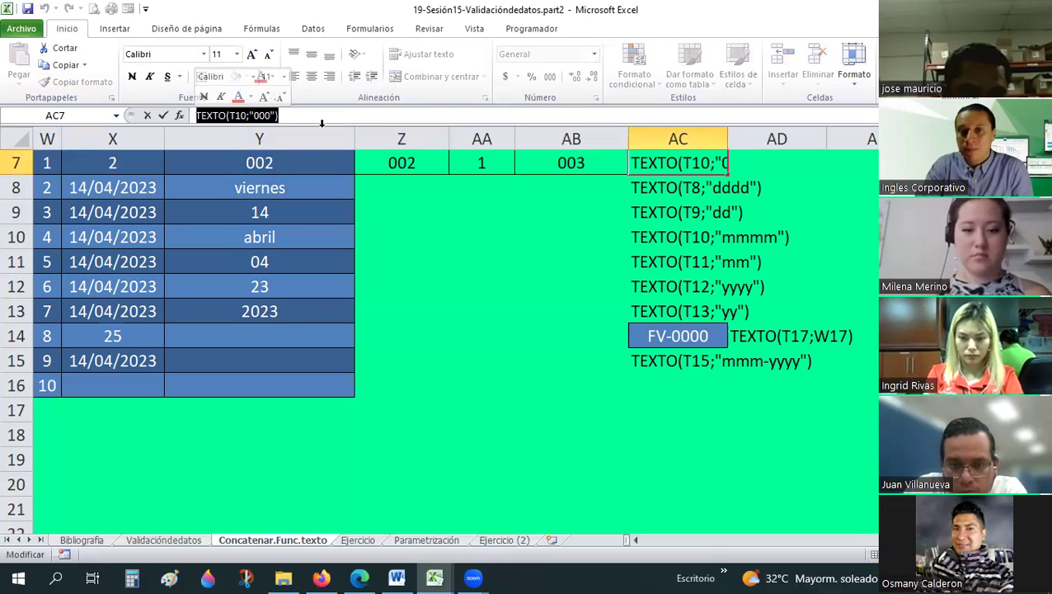
click(746, 187)
click(698, 170)
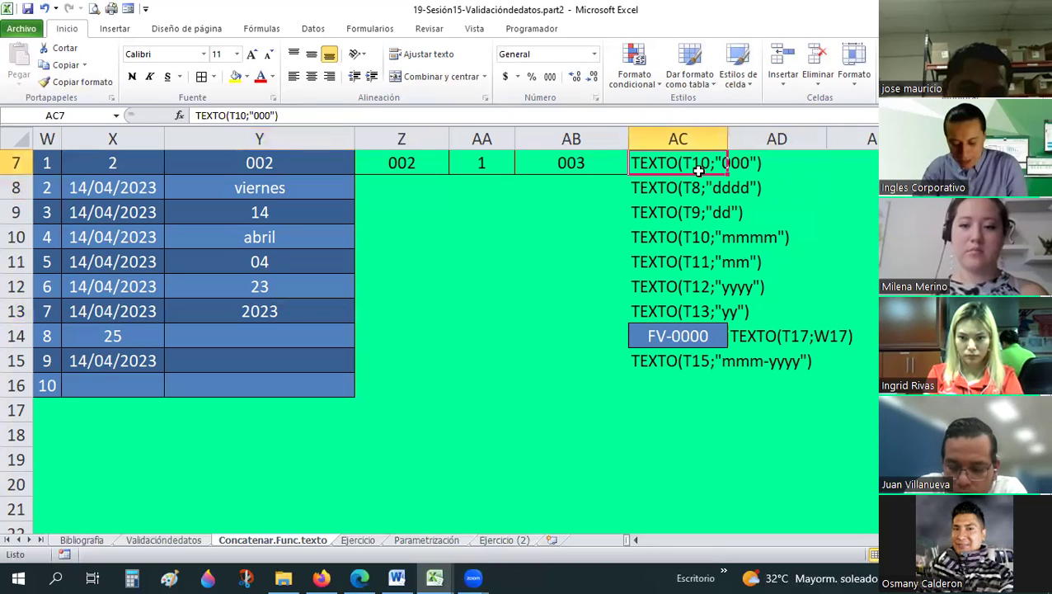
key(F2)
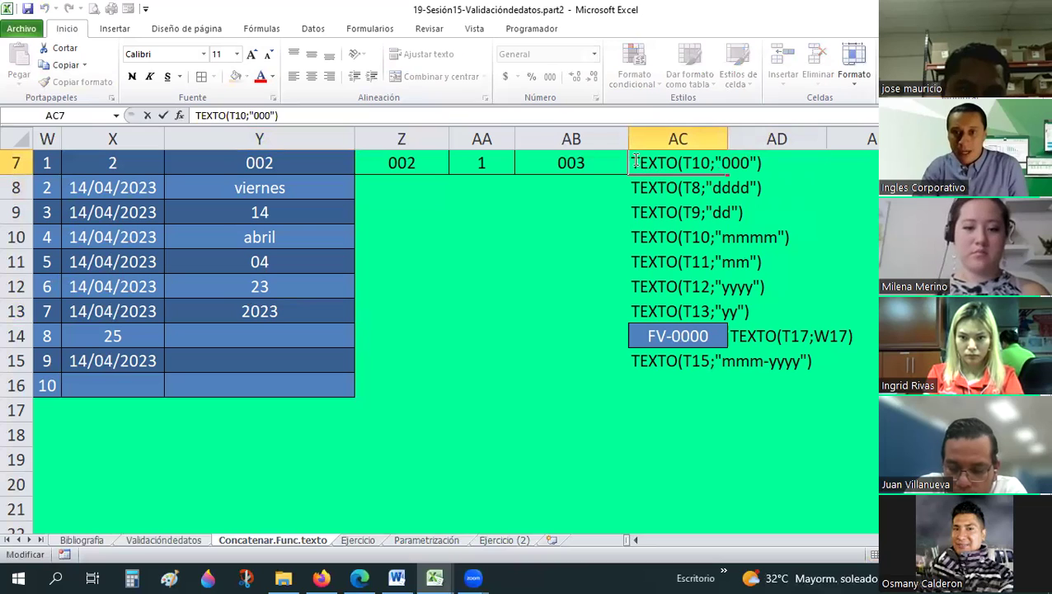
drag(631, 162, 760, 164)
key(shift+Right)
key(ctrl+c)
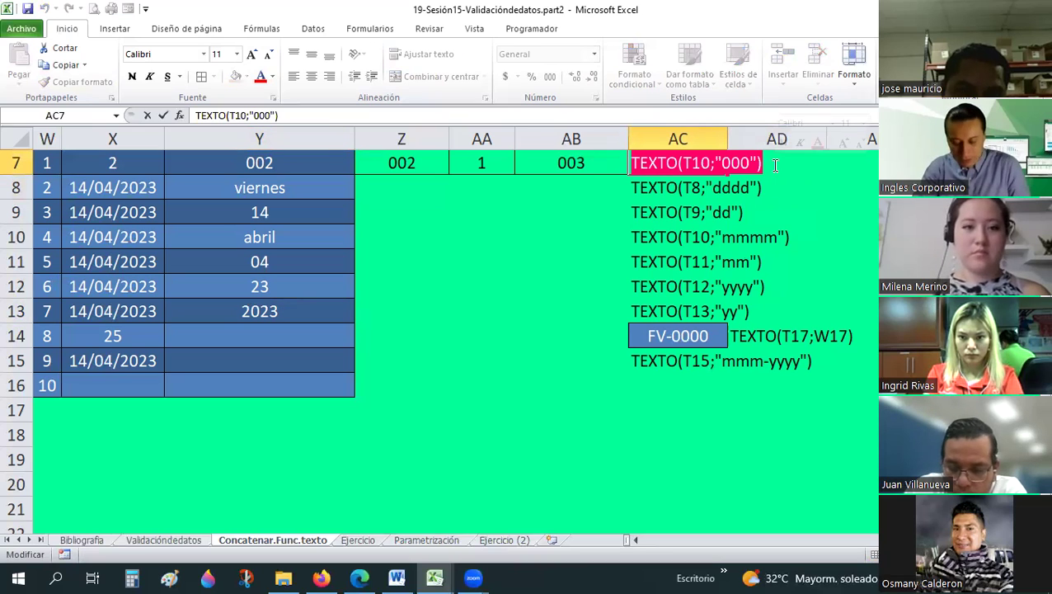
click(852, 163)
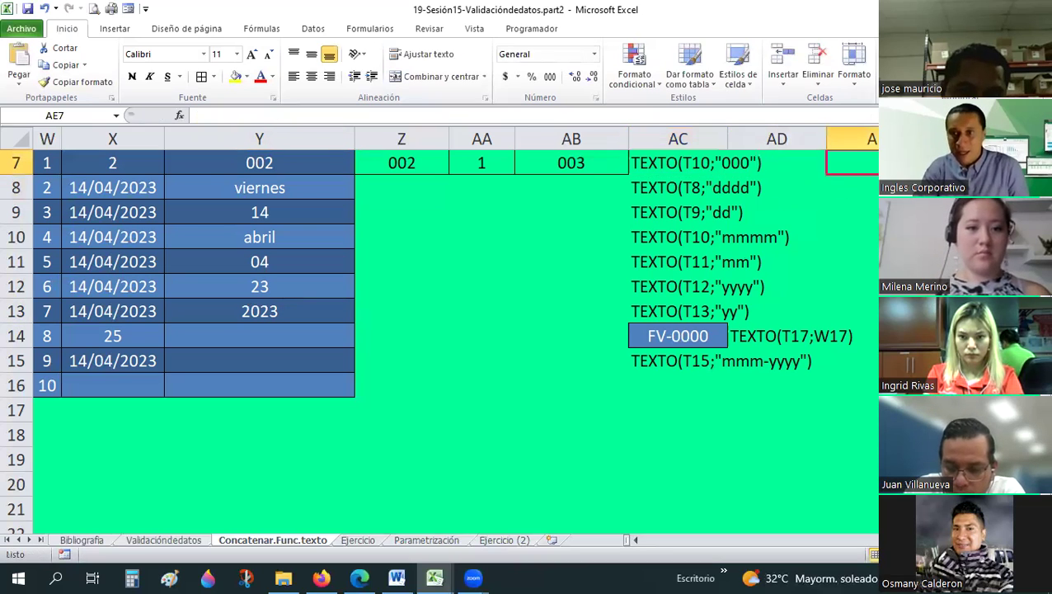
key(F2)
key(ctrl+v)
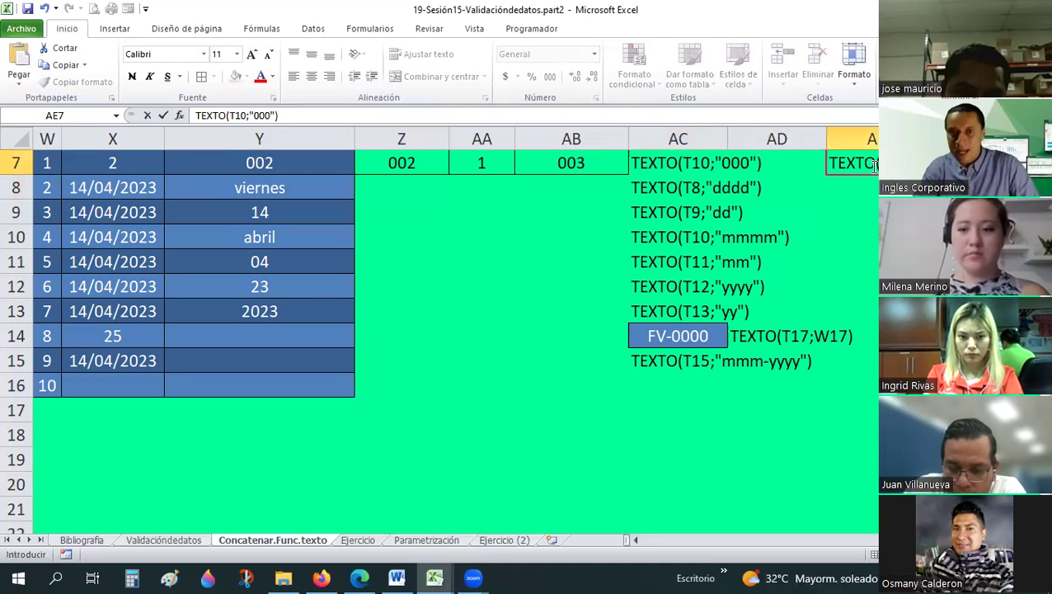
click(195, 116)
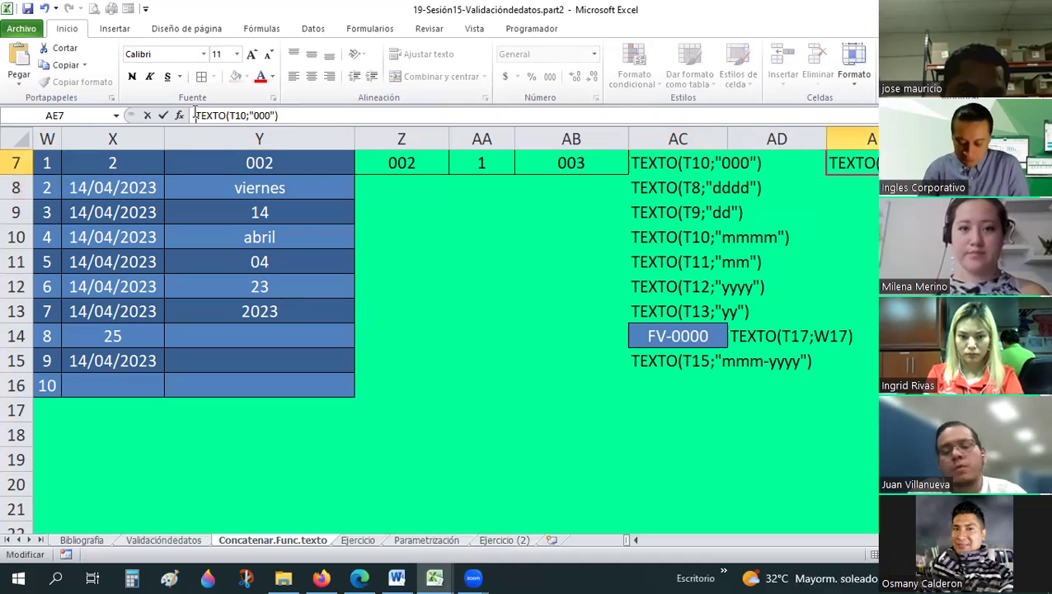
text(=)
click(237, 116)
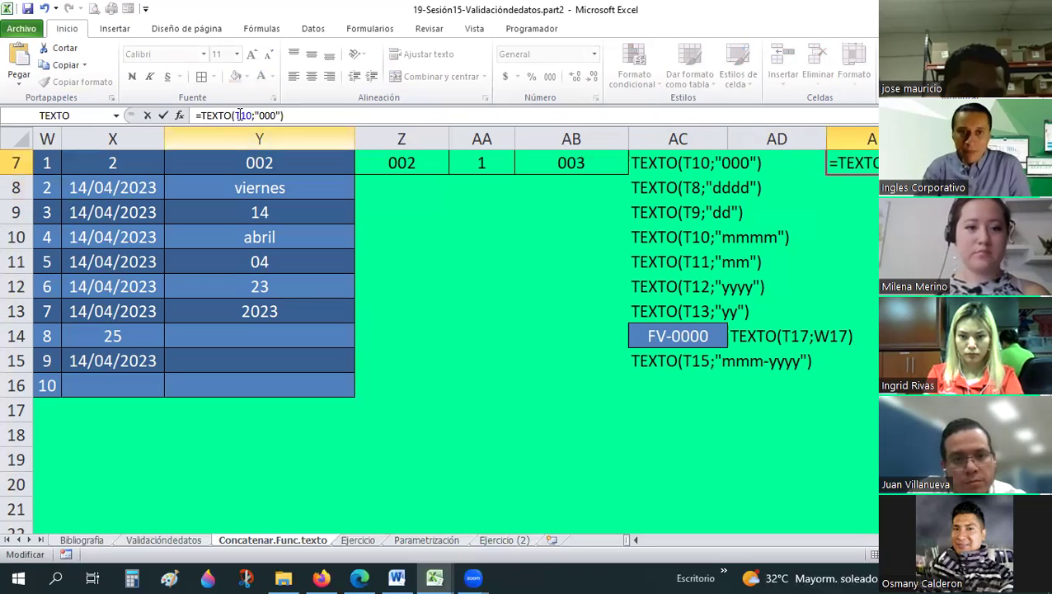
double_click(241, 115)
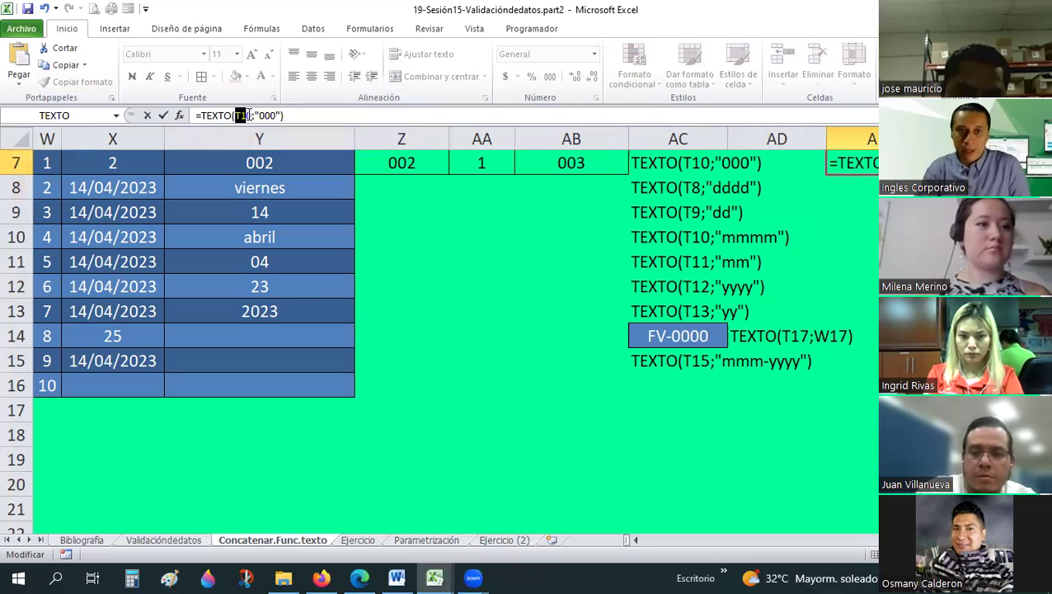
click(132, 163)
key(Return)
key(Up)
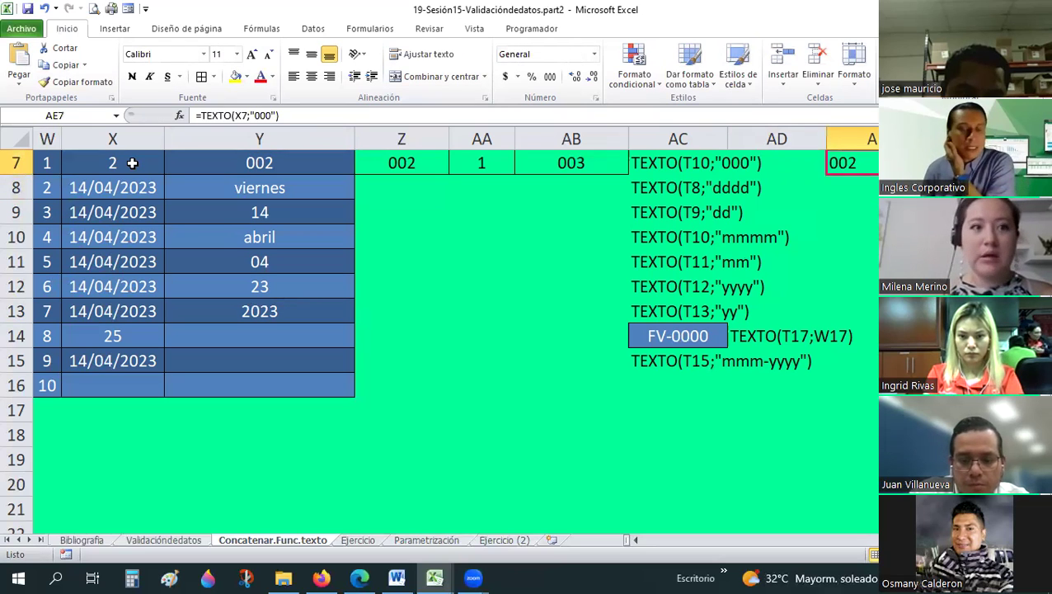
key(Delete)
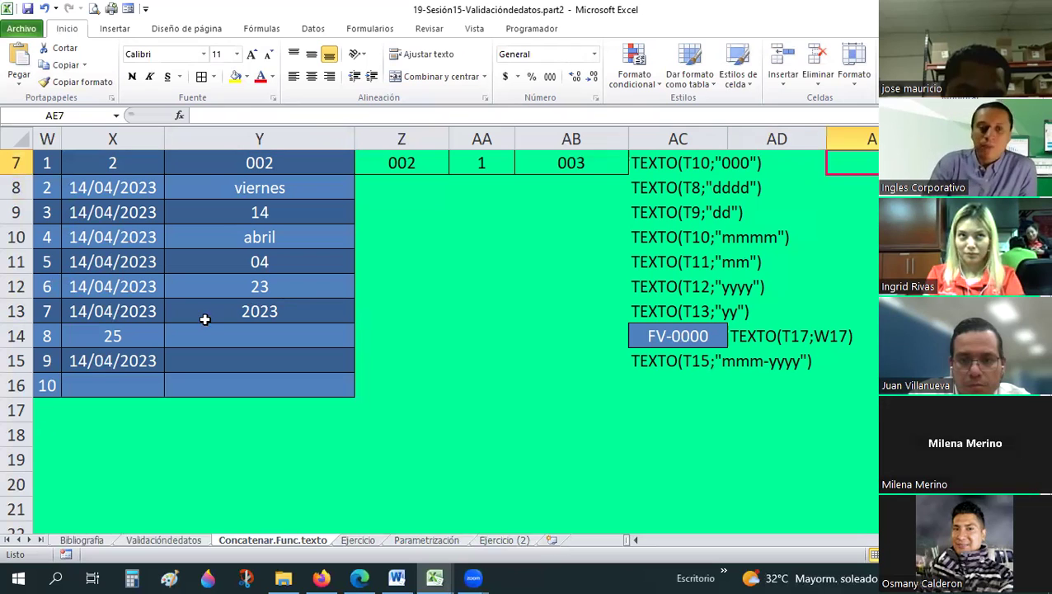
click(215, 336)
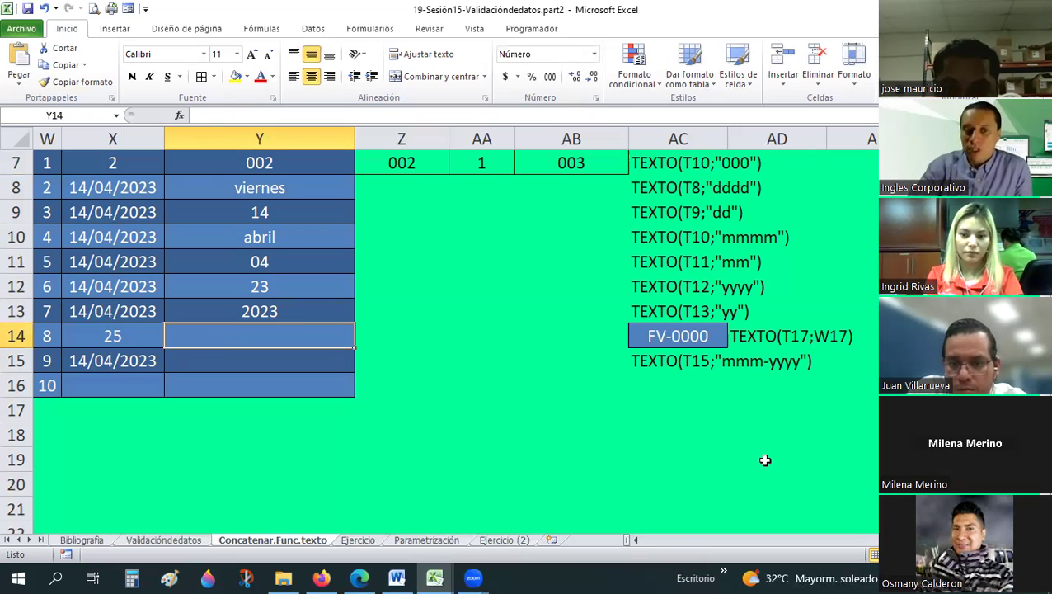
Step: Enter =TEXTO(X14;$AC$14) in Y14 so the value 25 appears as FV-0025
click(82, 338)
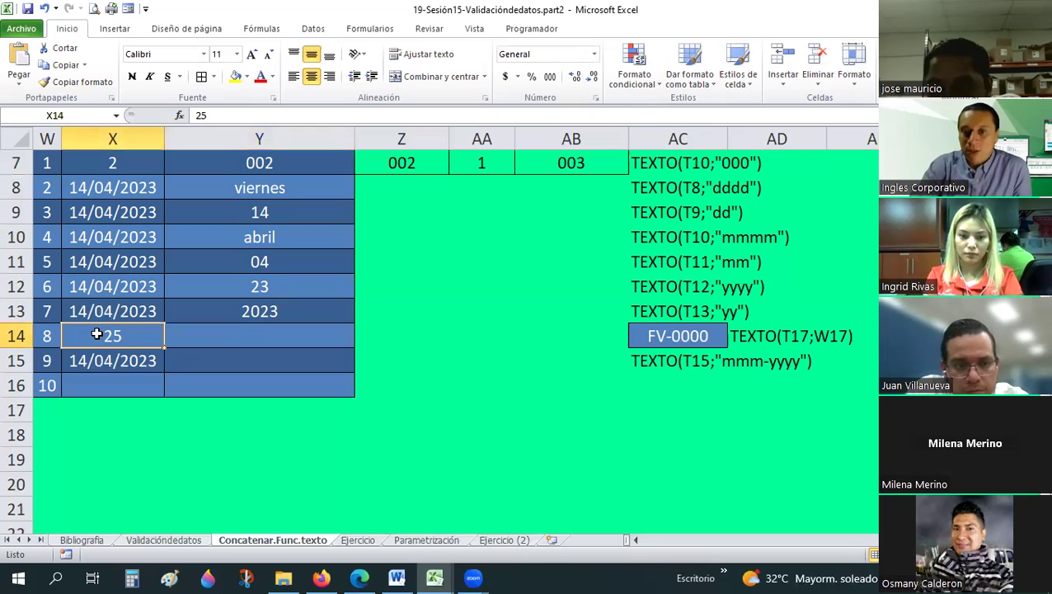
click(244, 340)
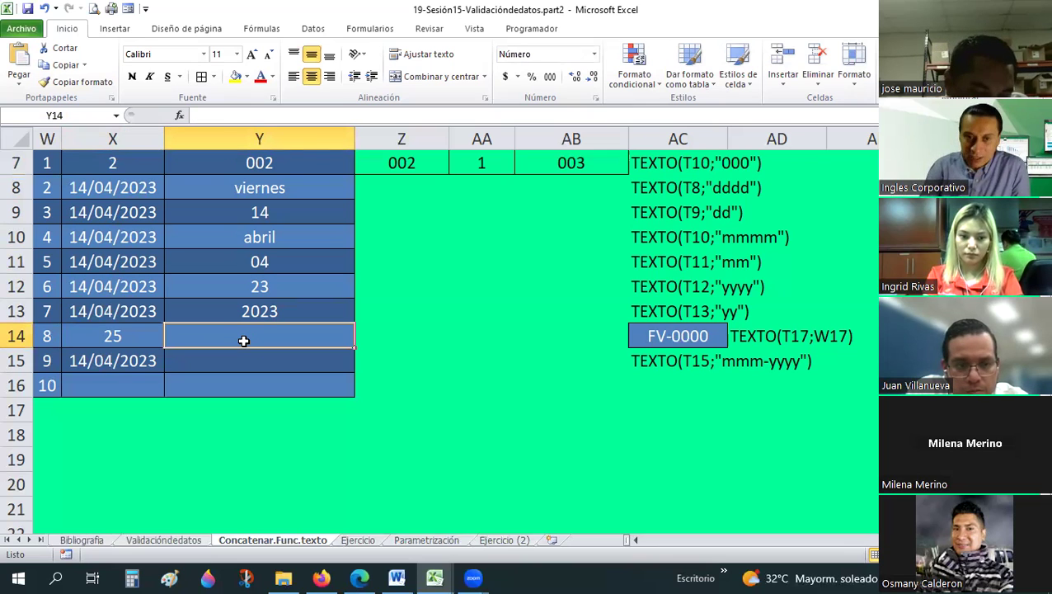
text(=)
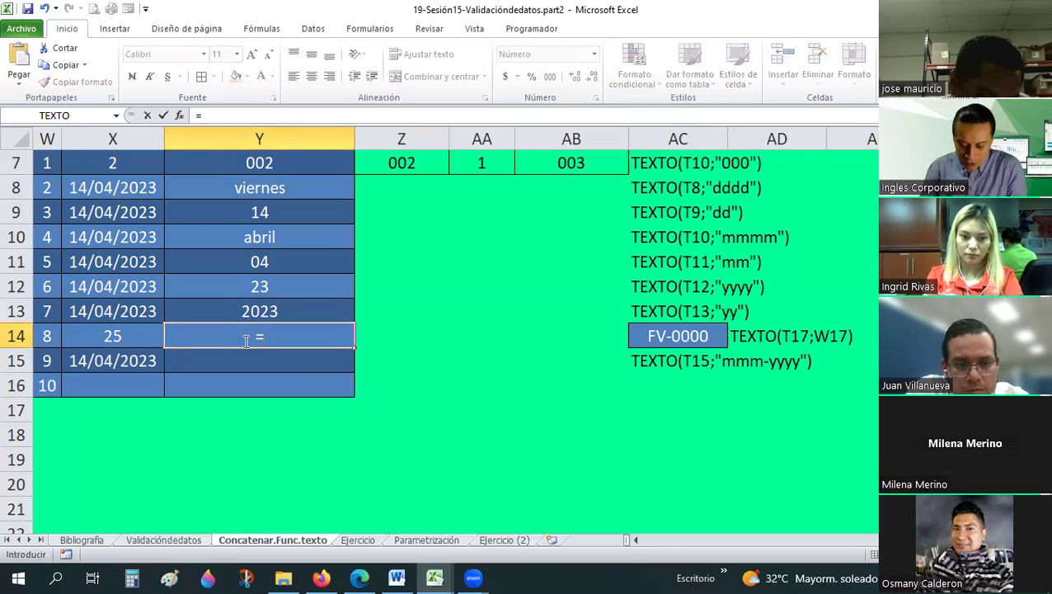
text(texto()
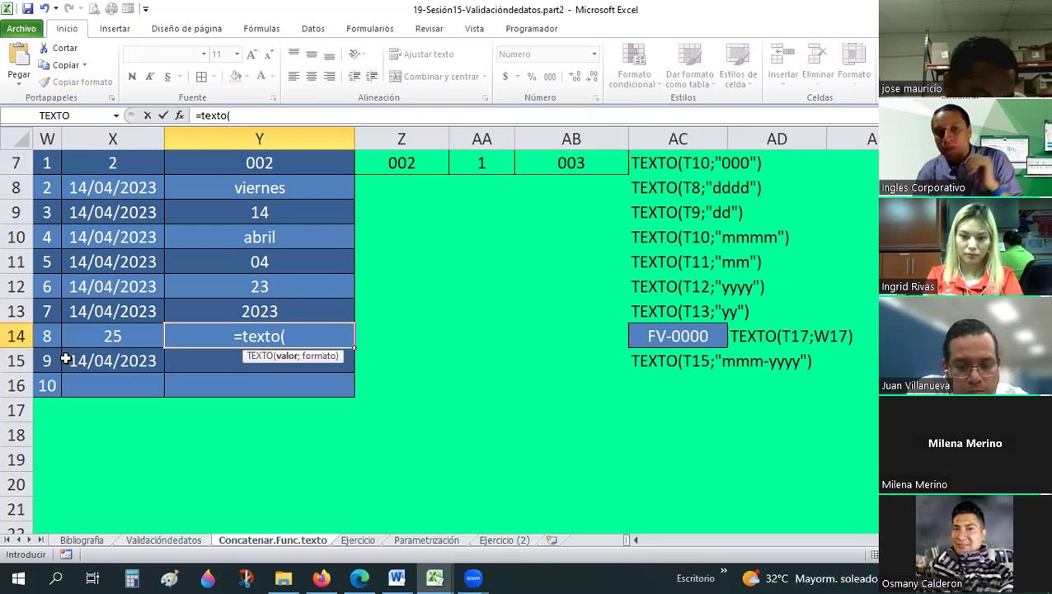
click(123, 335)
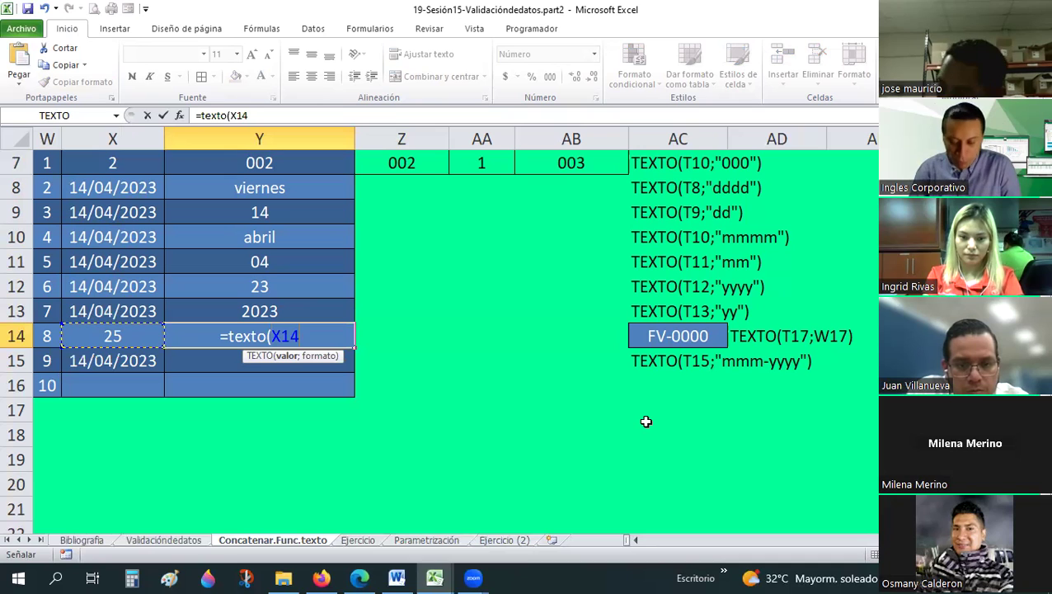
text(;)
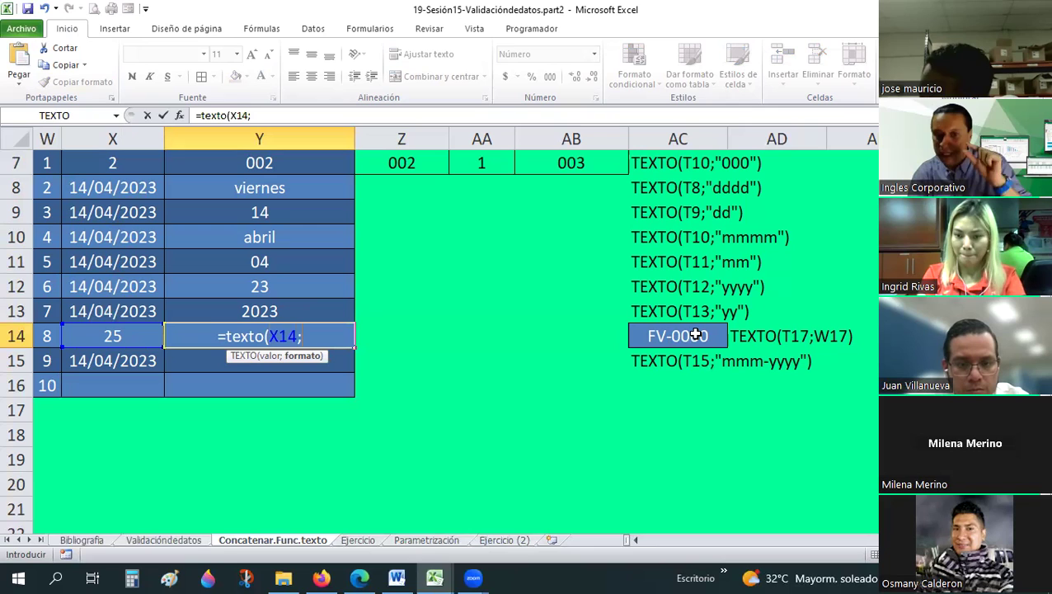
click(695, 334)
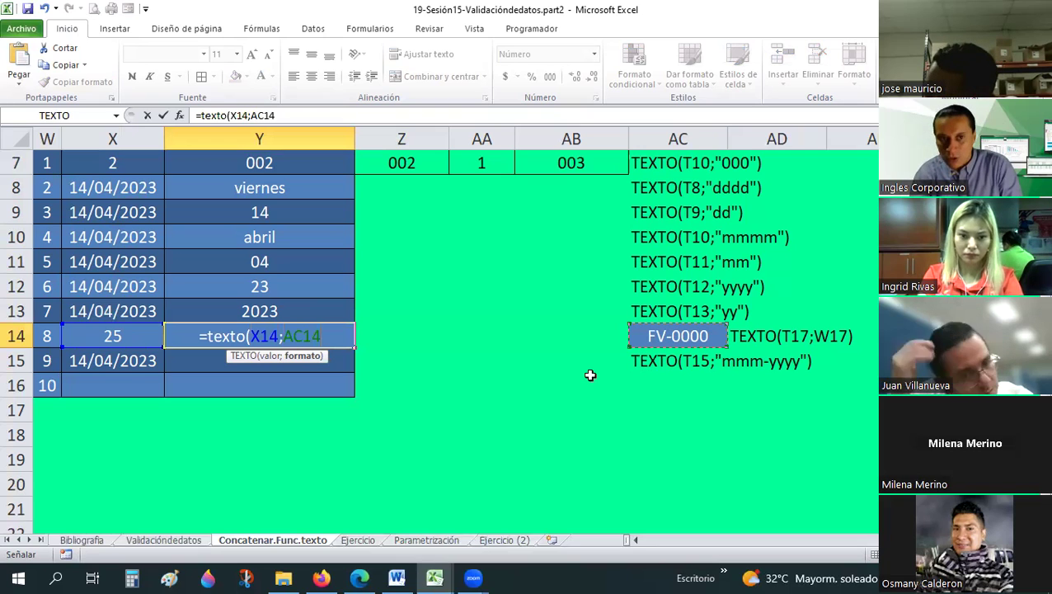
key(F4)
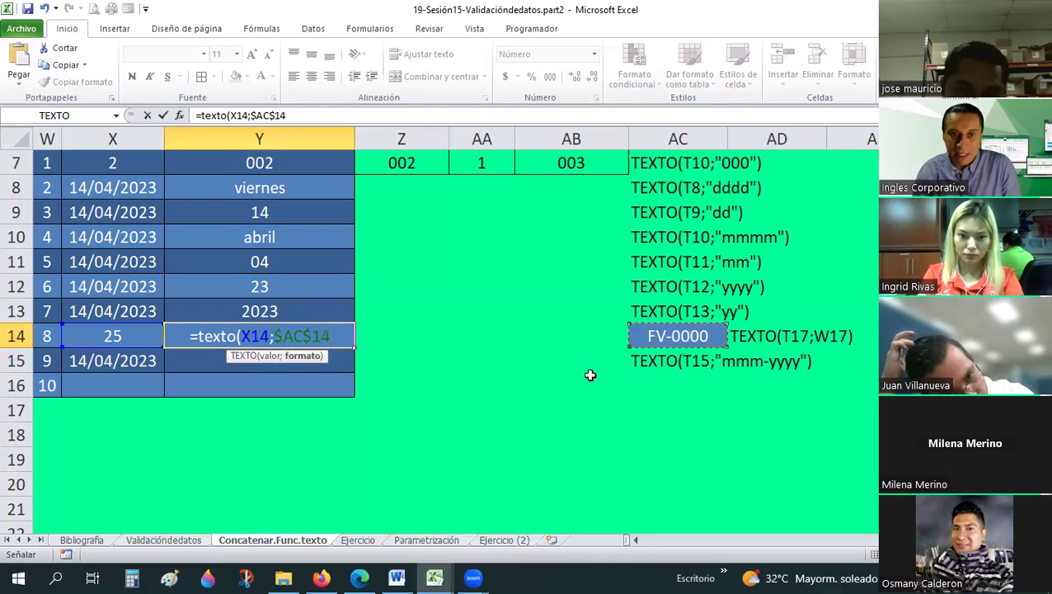
key(Return)
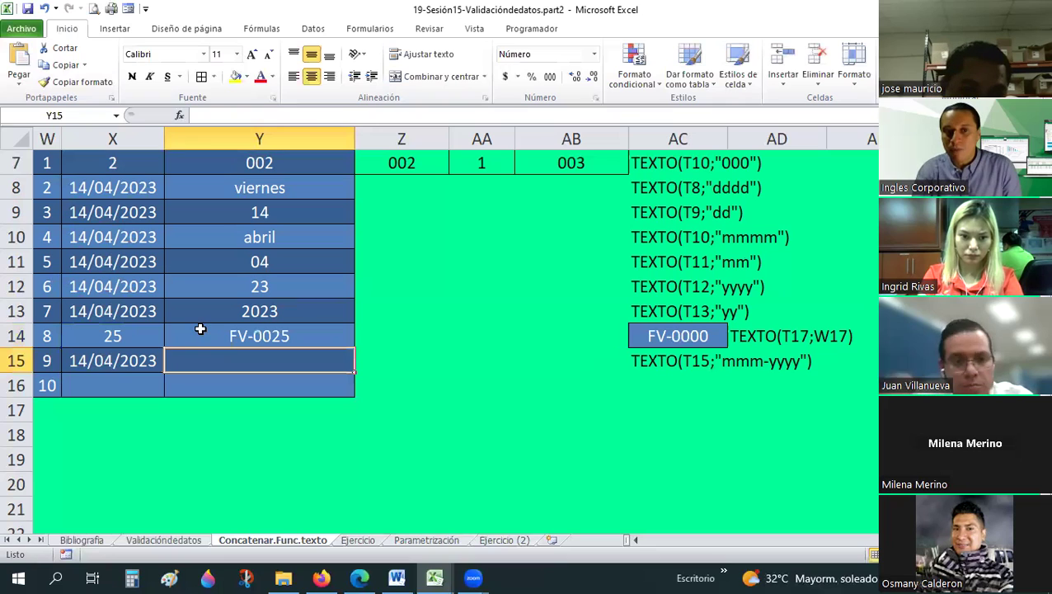
click(199, 329)
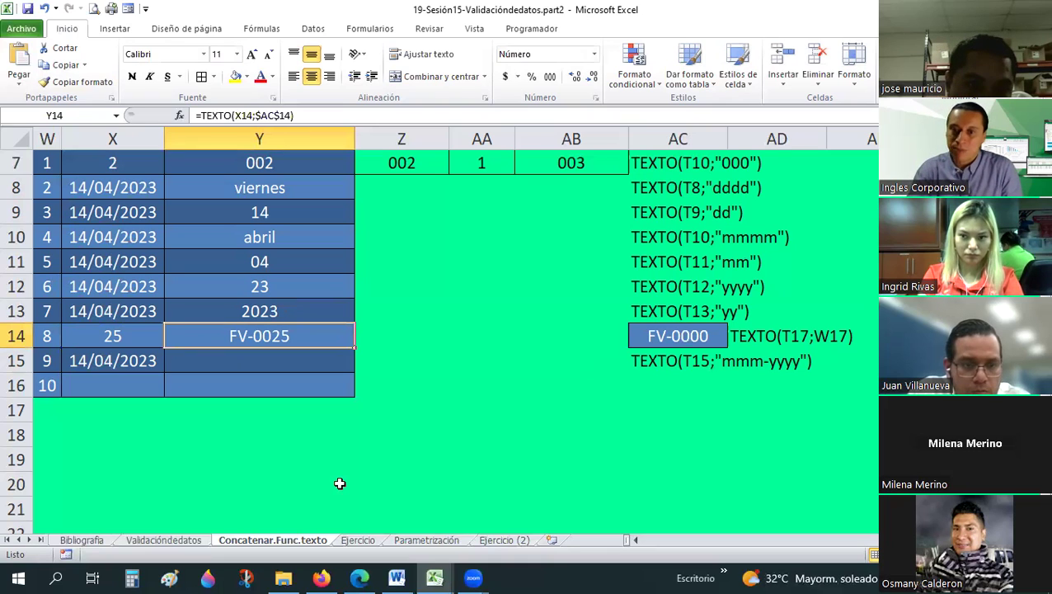
Step: Append -23 to the AC14 pattern, making it FV-0000-23
click(691, 346)
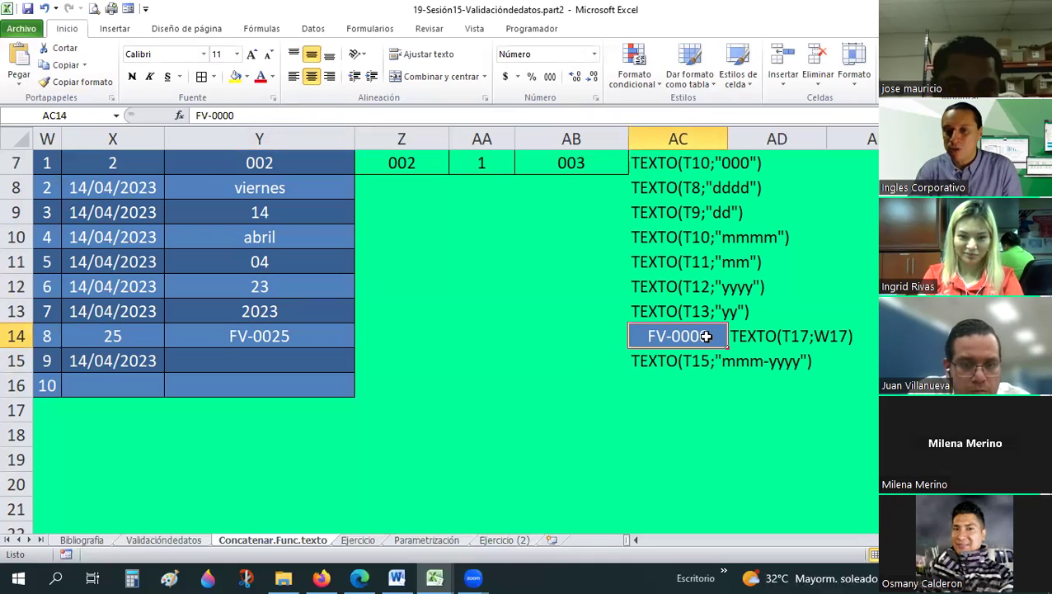
key(F2)
text(-)
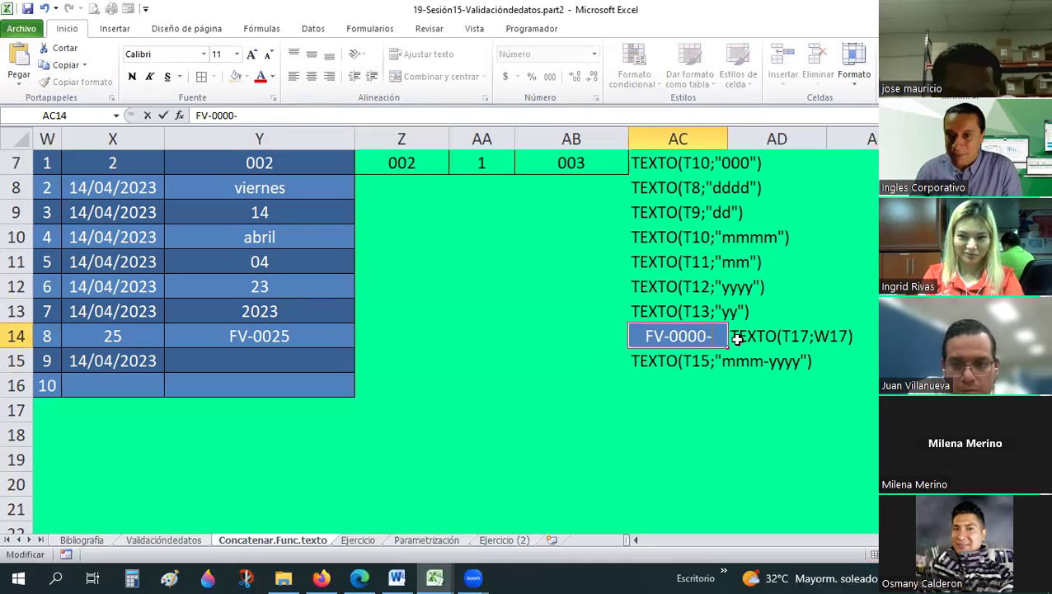
text(23)
key(Return)
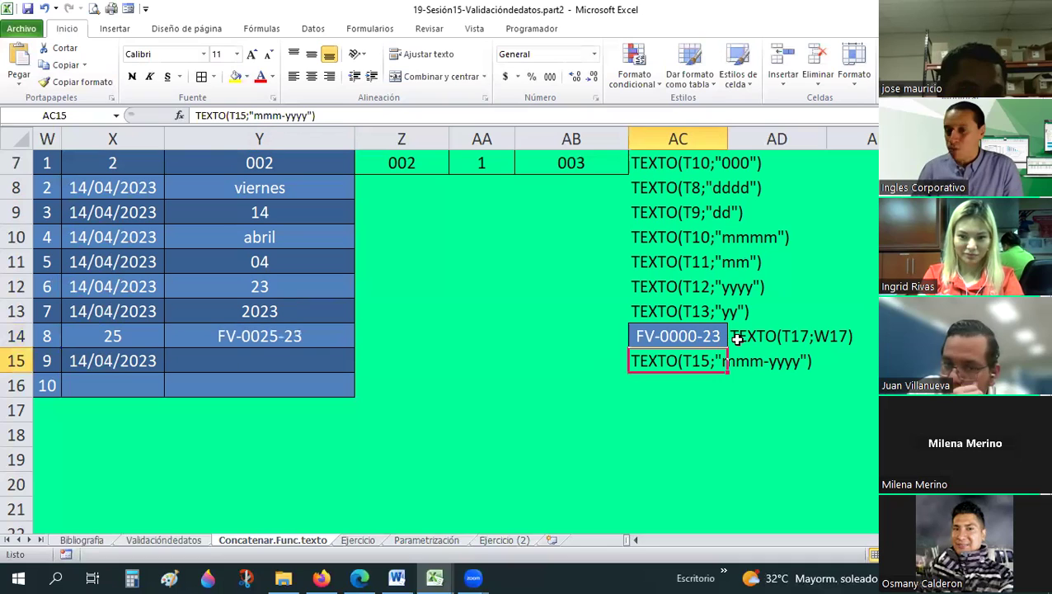
Step: Check X14 and Y14's =TEXTO(X14;$AC$14) result, now FV-0025-23
key(Up)
key(Left)
key(Left)
key(Left)
key(Left)
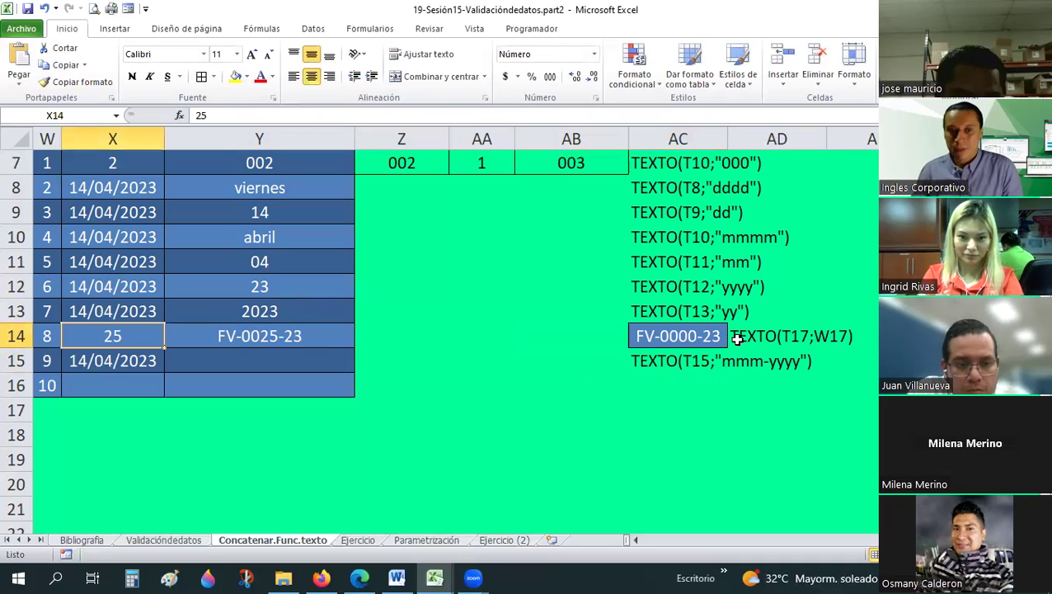
key(Right)
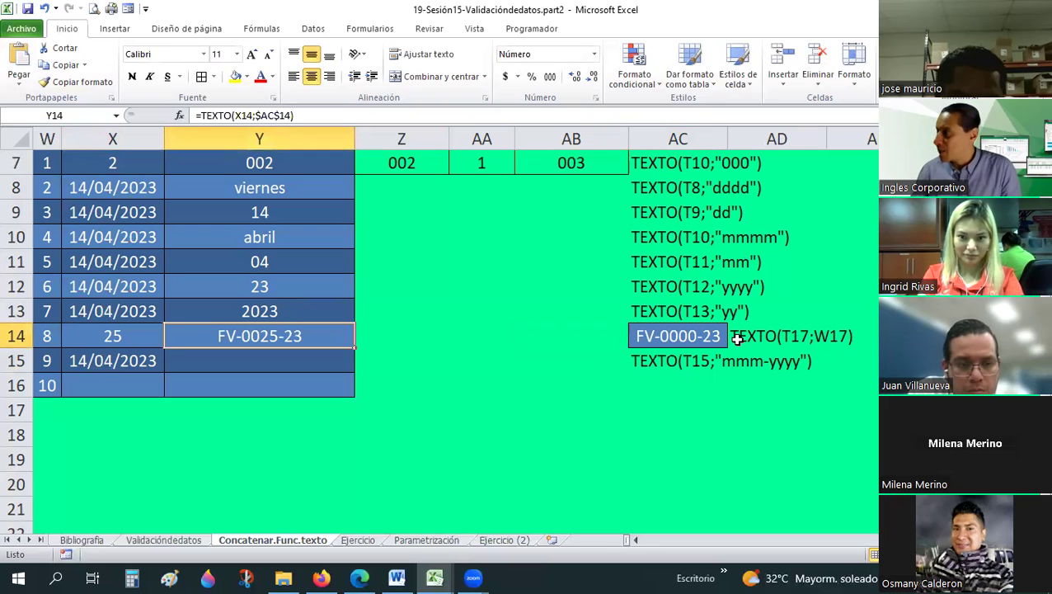
key(Right)
key(Right)
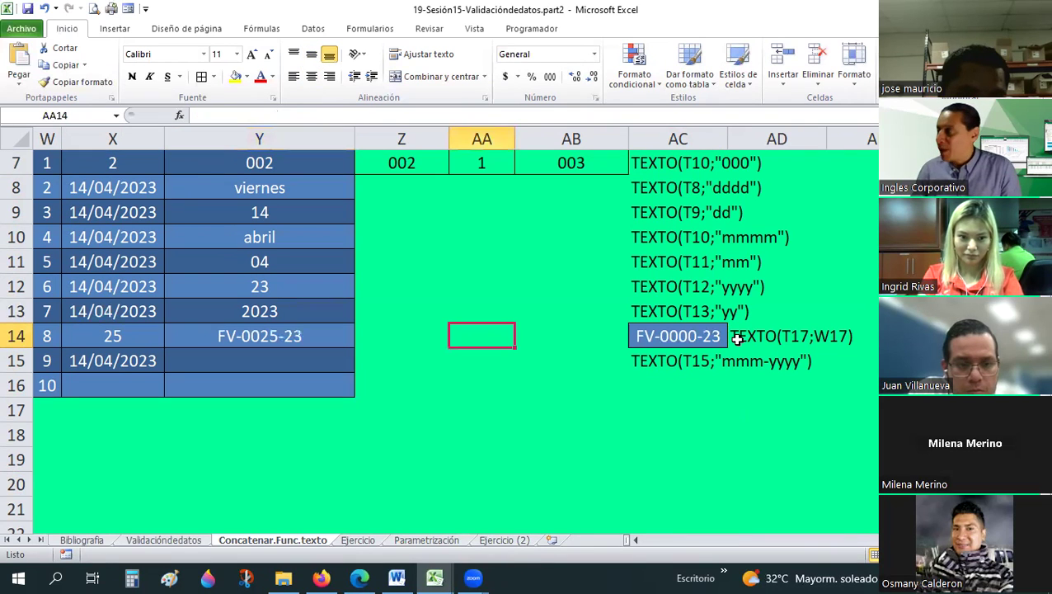
key(Left)
key(Left)
key(Left)
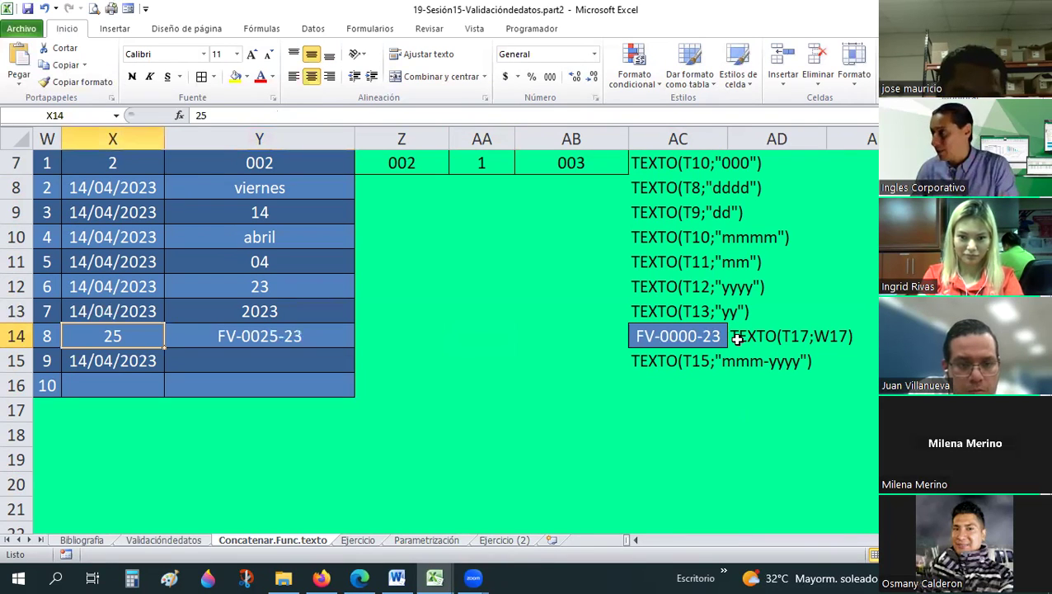
key(Right)
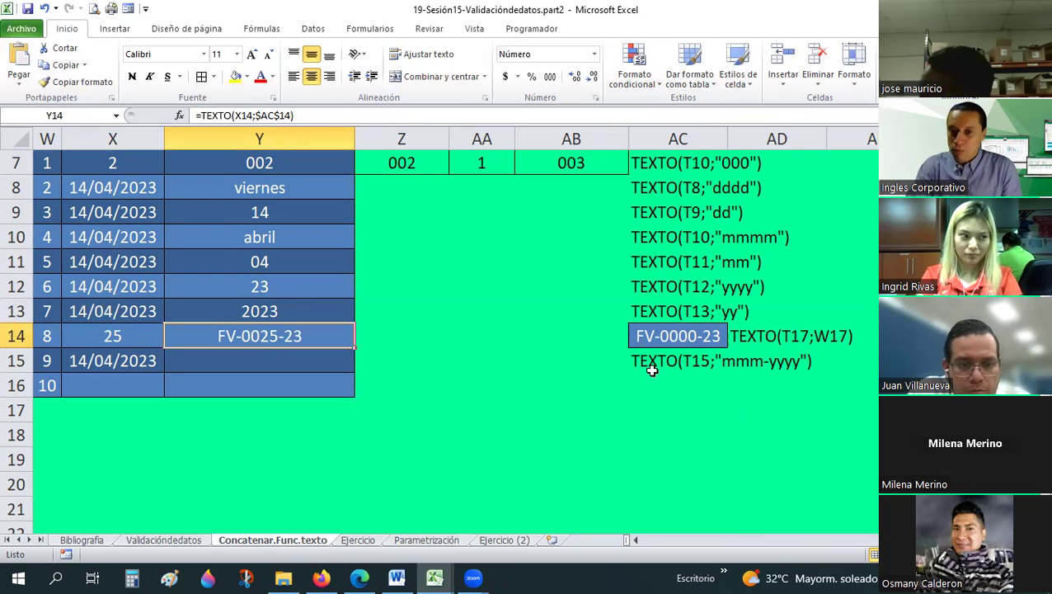
click(633, 407)
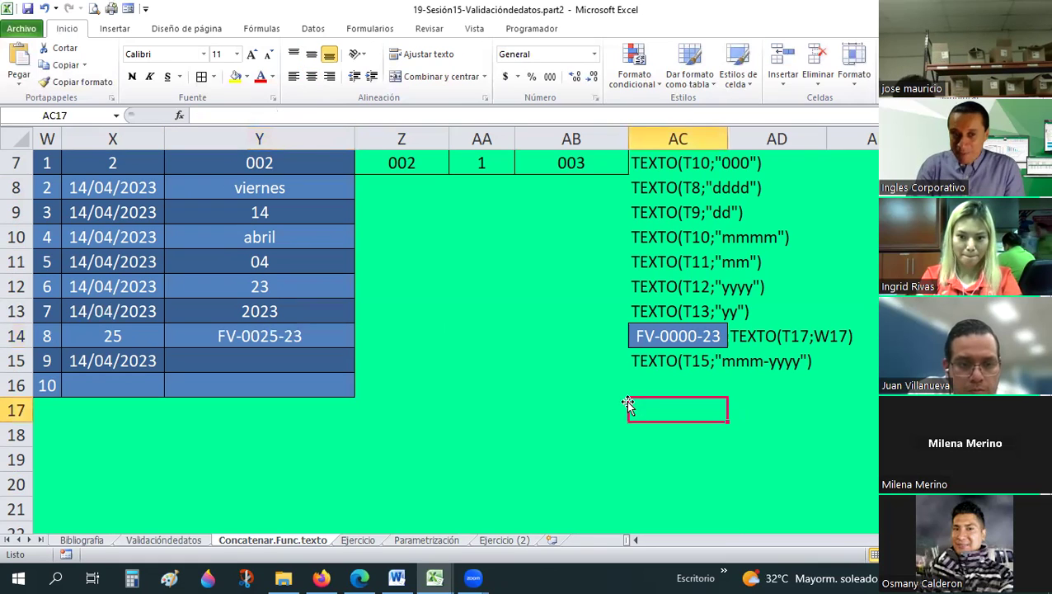
click(262, 365)
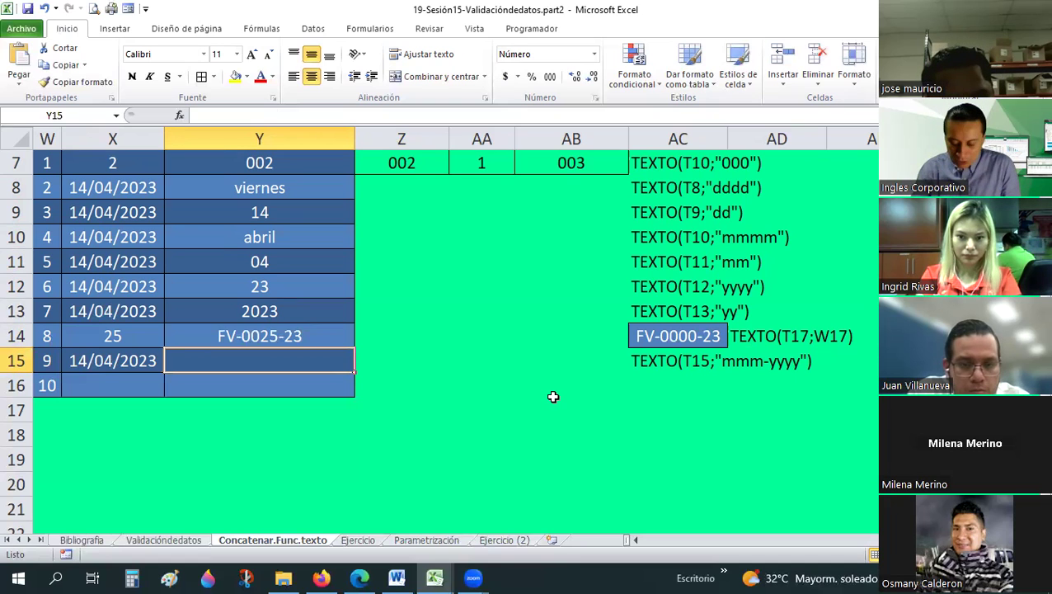
Step: Enter =TEXTO(X15;"mmm-yyyy") in Y15 to display abr-2023
text(=text)
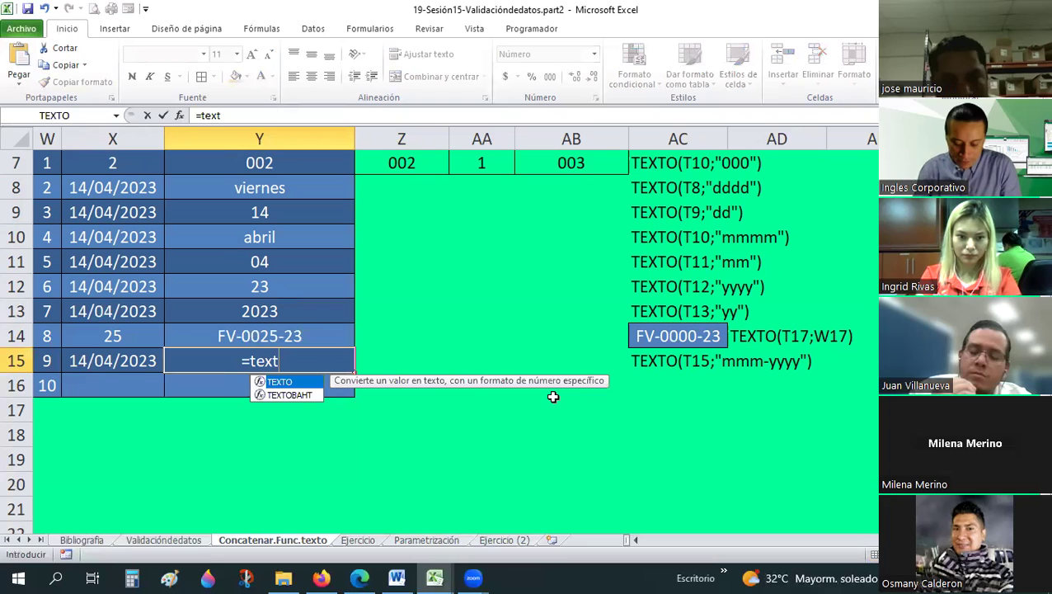
text(o()
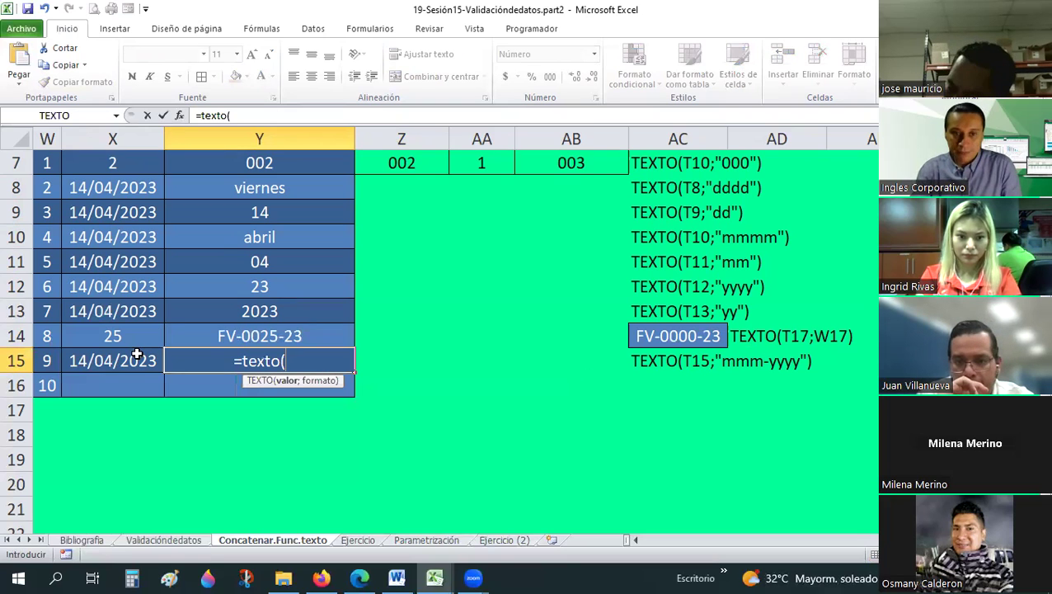
click(137, 354)
text(;)
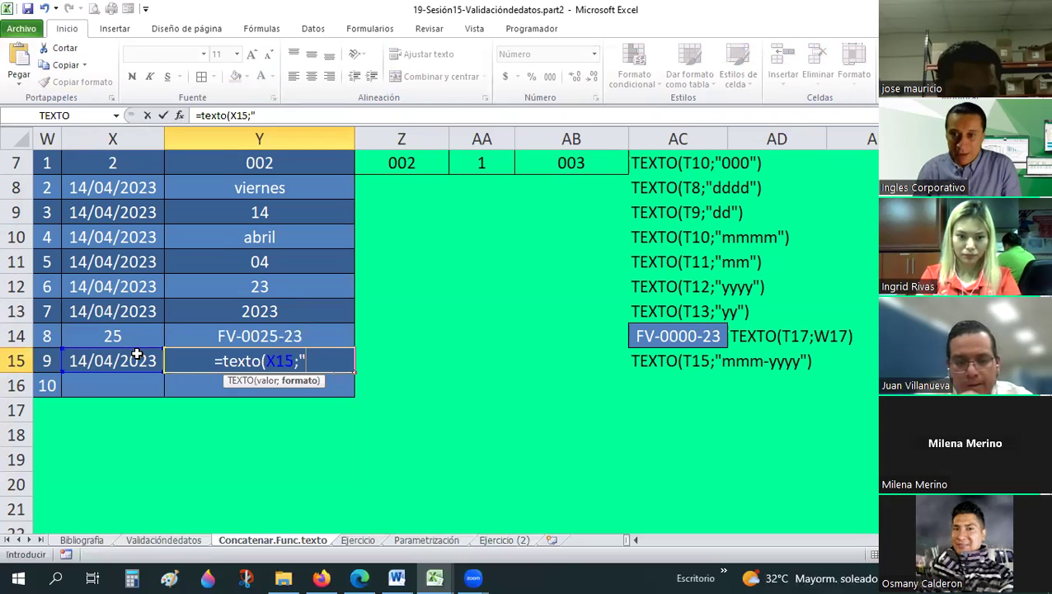
text("mmm-)
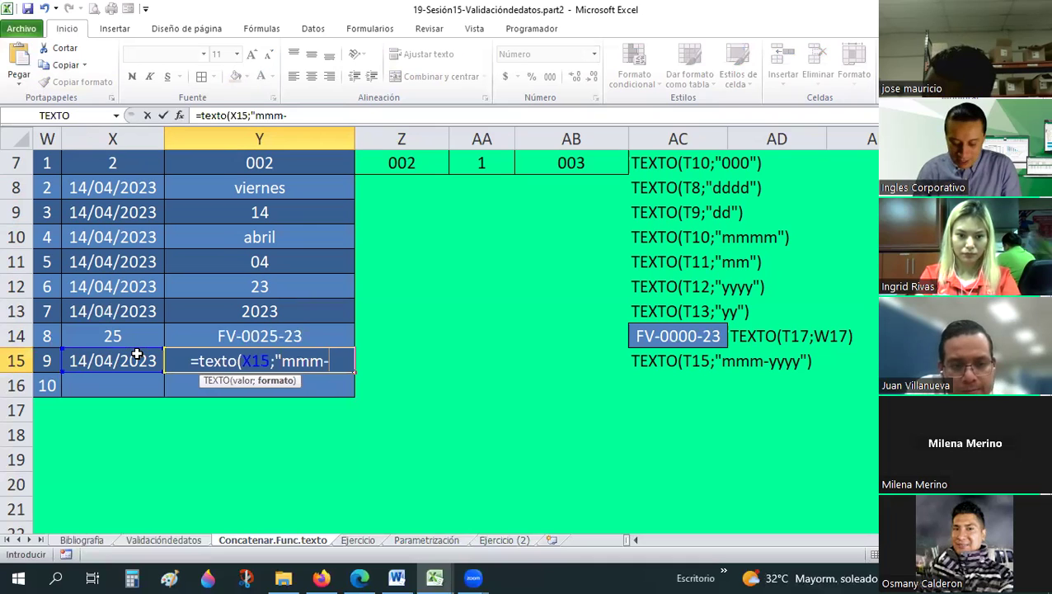
text(yyy)
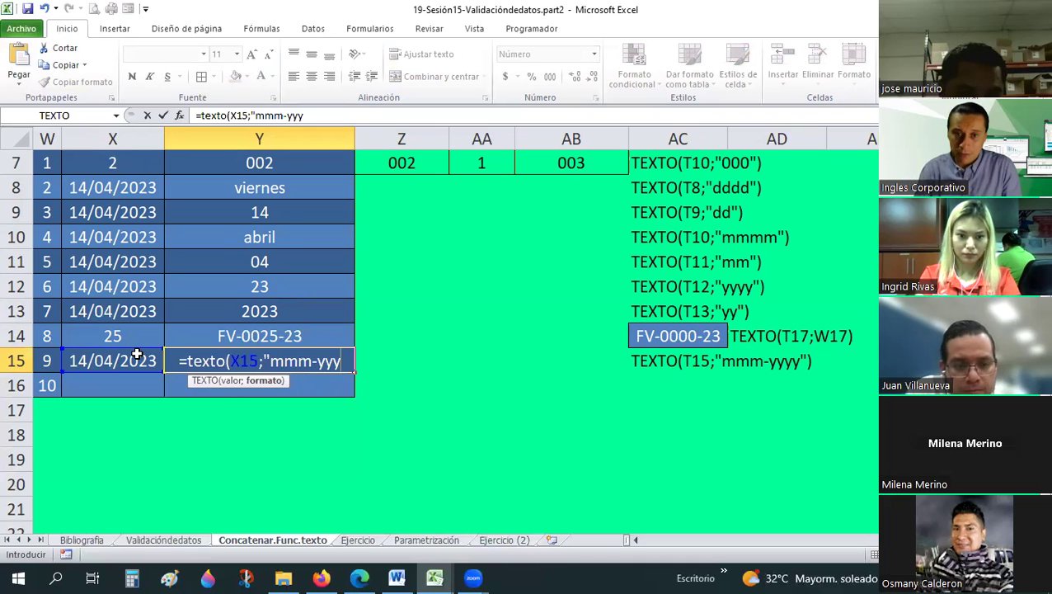
text(y)
key(Return)
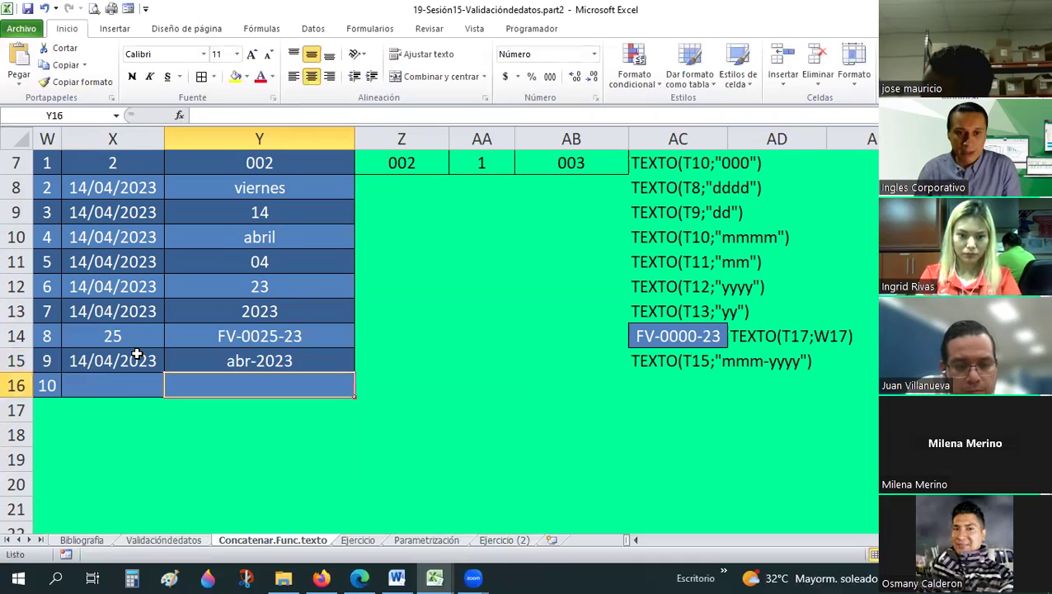
key(Up)
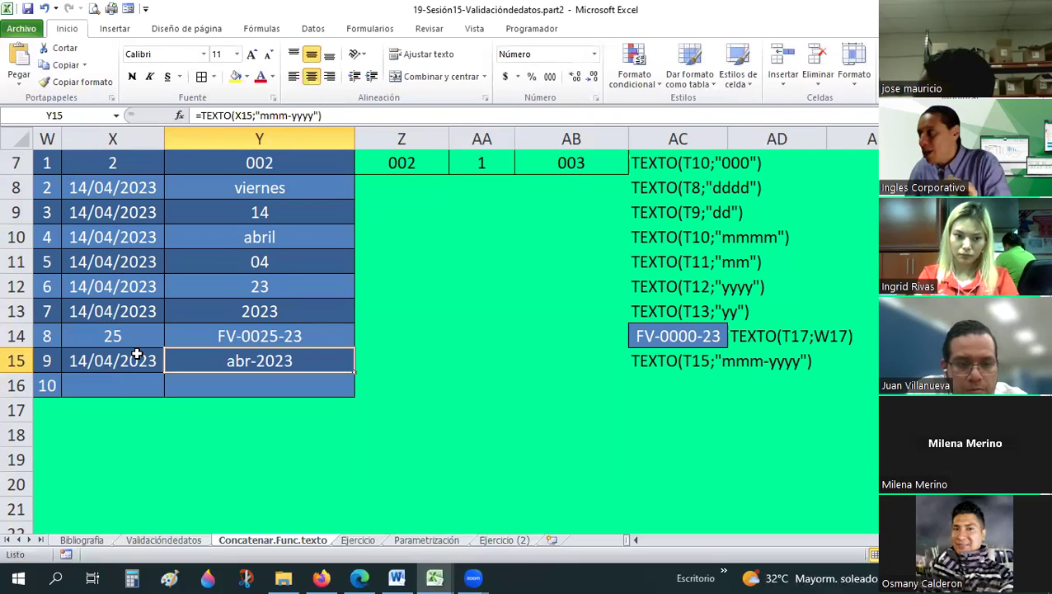
click(136, 354)
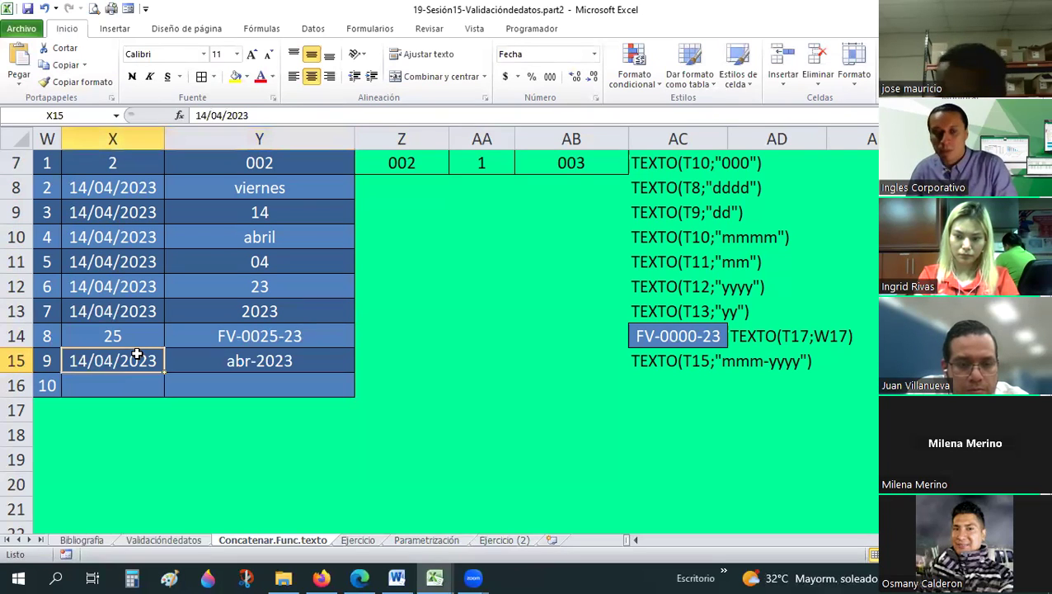
Step: Try 14/05/2023 in X15, then enter 14/6/23 so Y15 shows jun-2023
text(14/05)
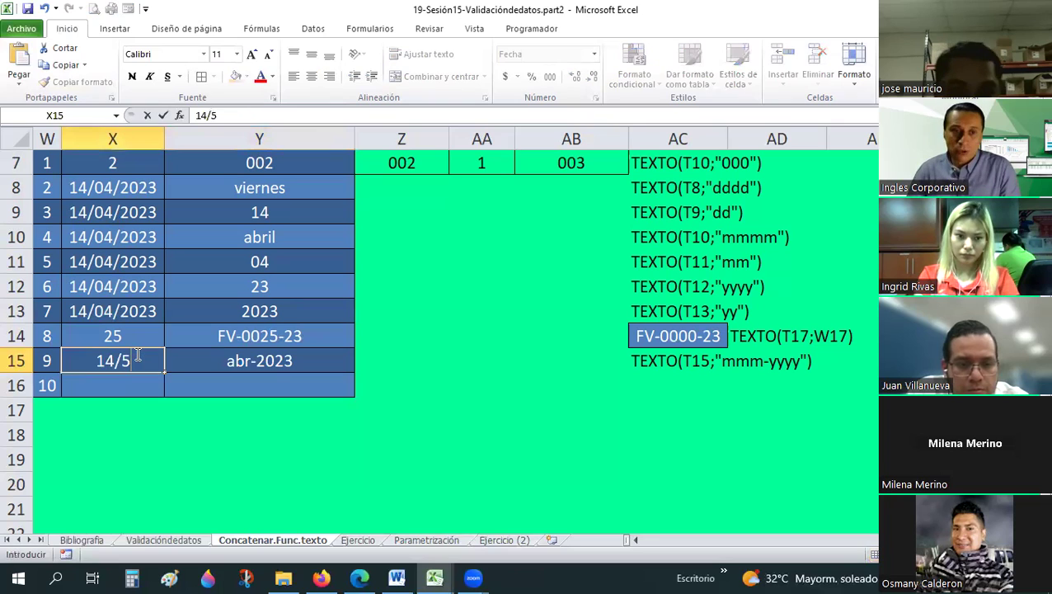
text(/2023)
key(Return)
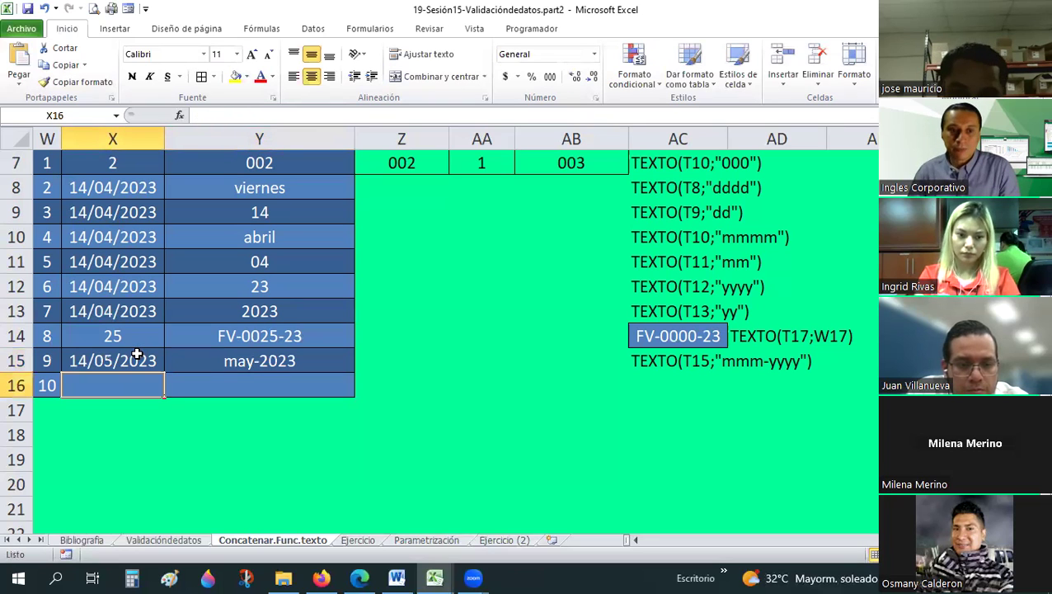
click(136, 354)
key(Right)
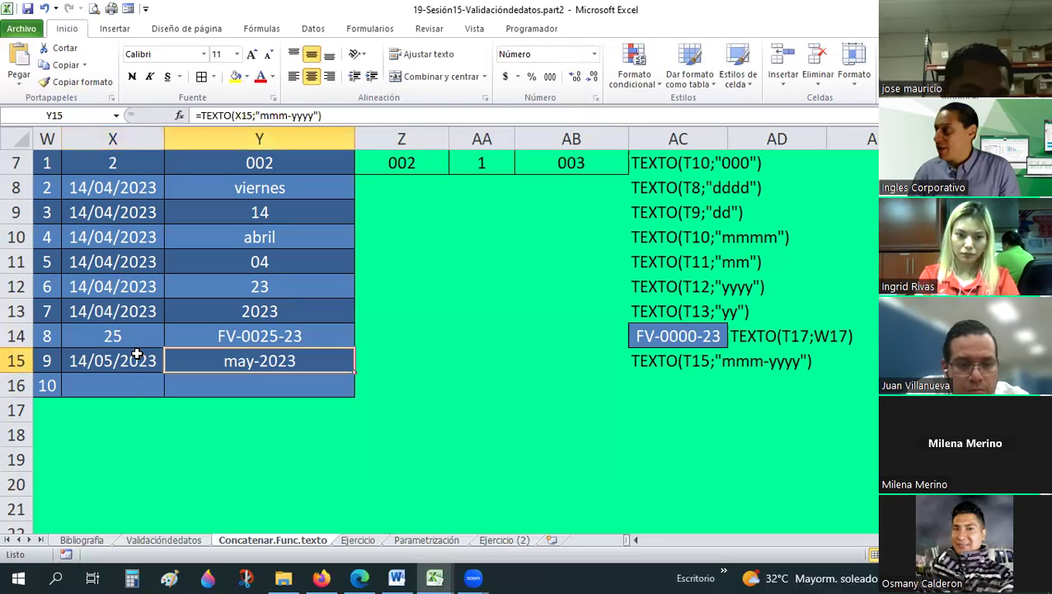
click(137, 355)
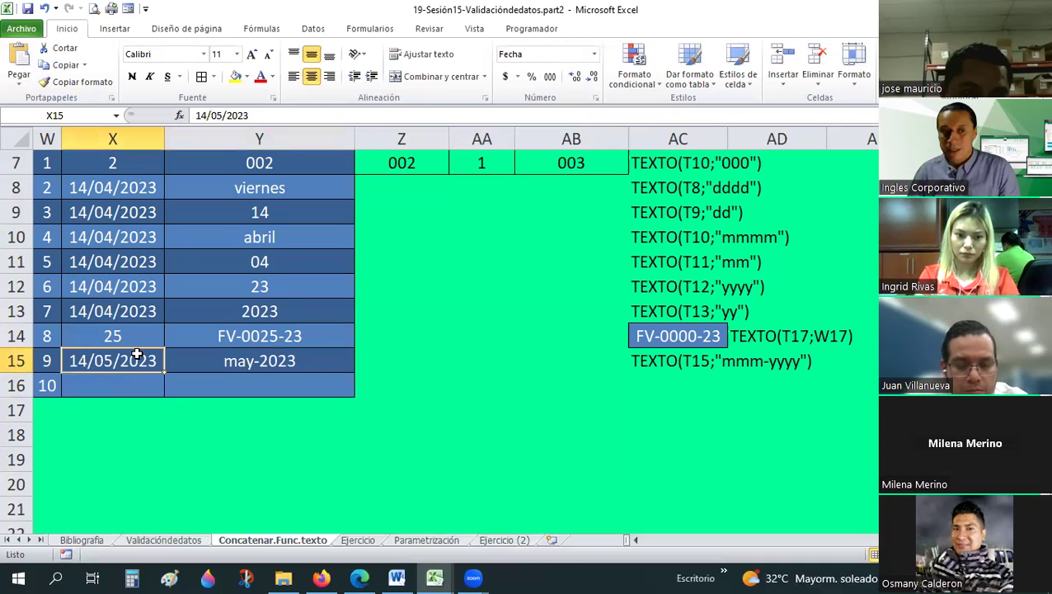
text(14/6/)
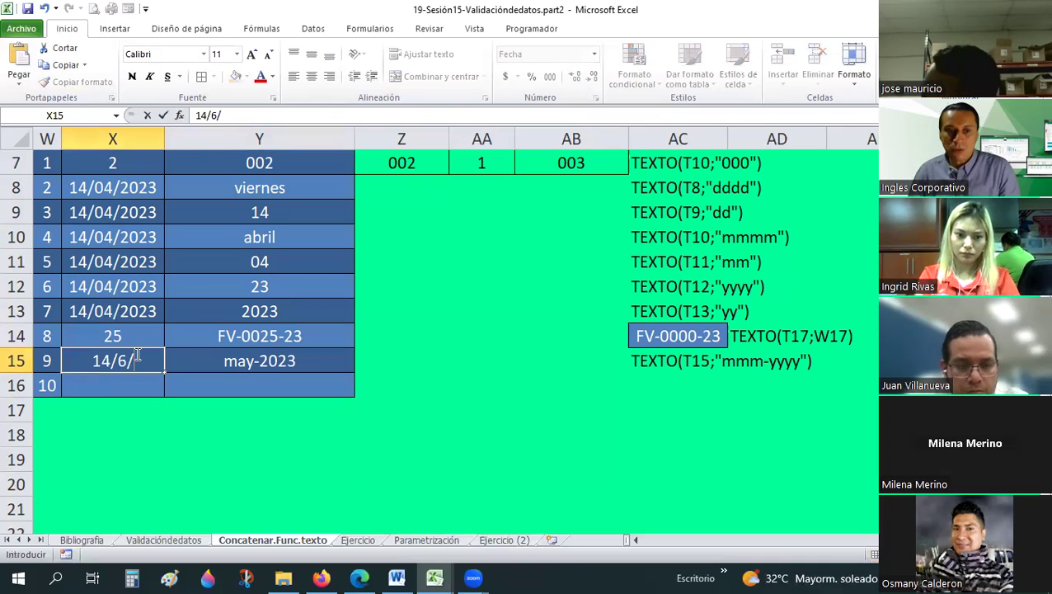
text(23)
key(Tab)
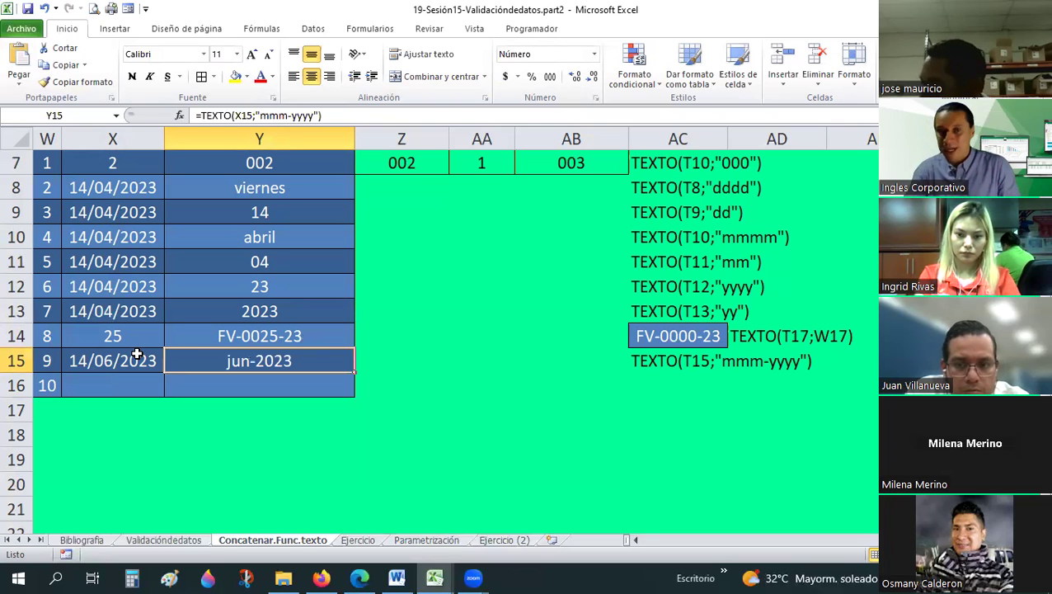
click(262, 115)
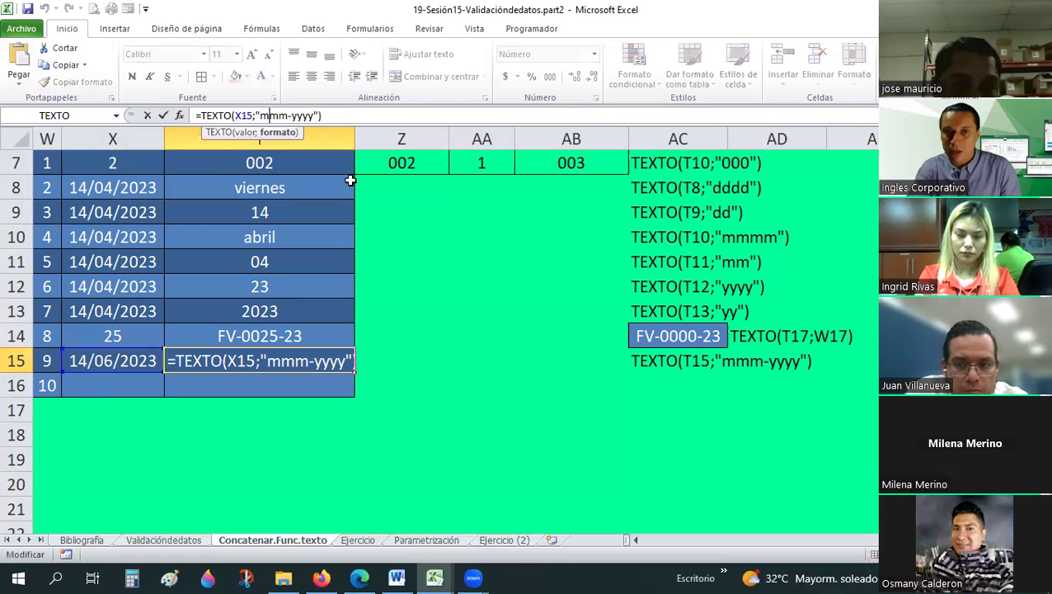
text(m)
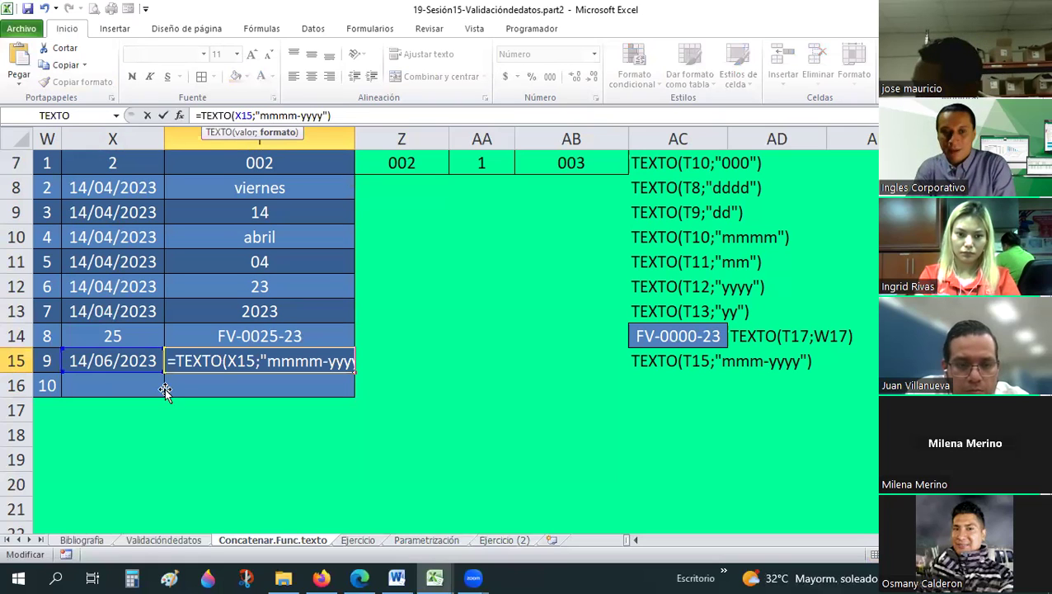
key(Return)
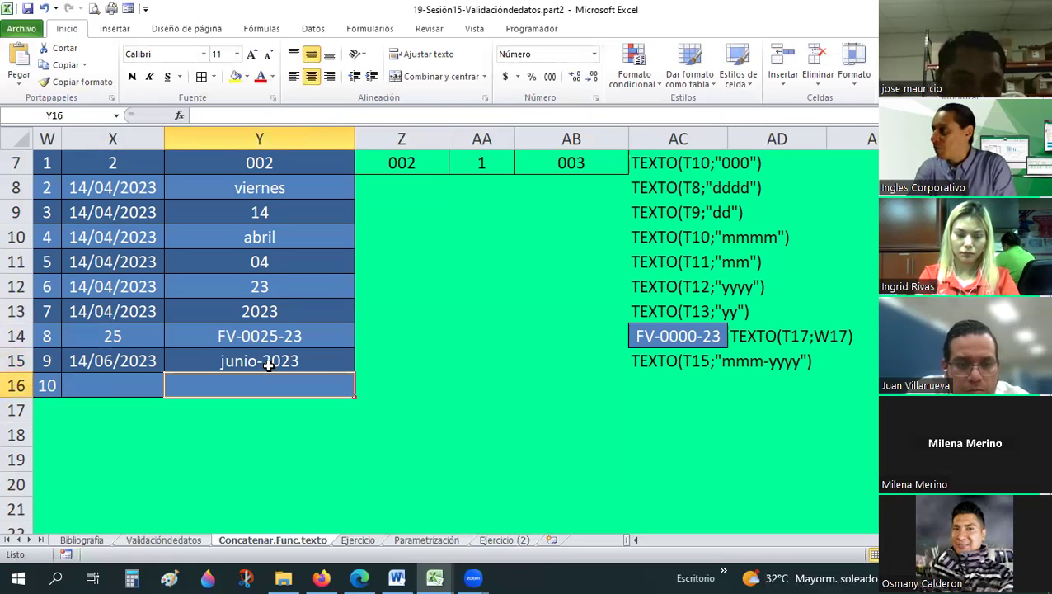
click(268, 365)
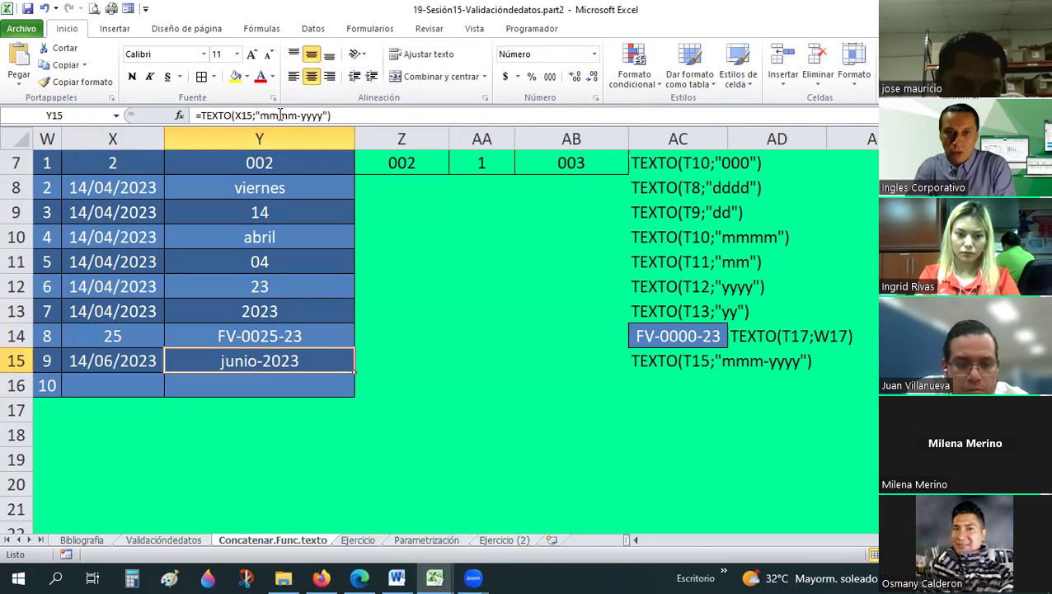
drag(281, 115, 294, 115)
key(BackSpace)
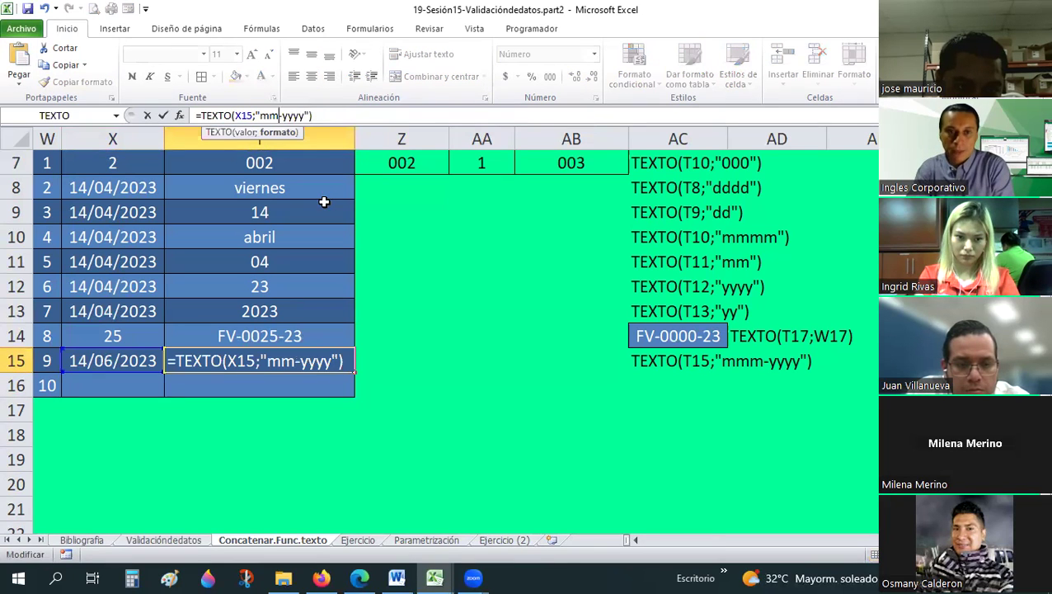
click(251, 375)
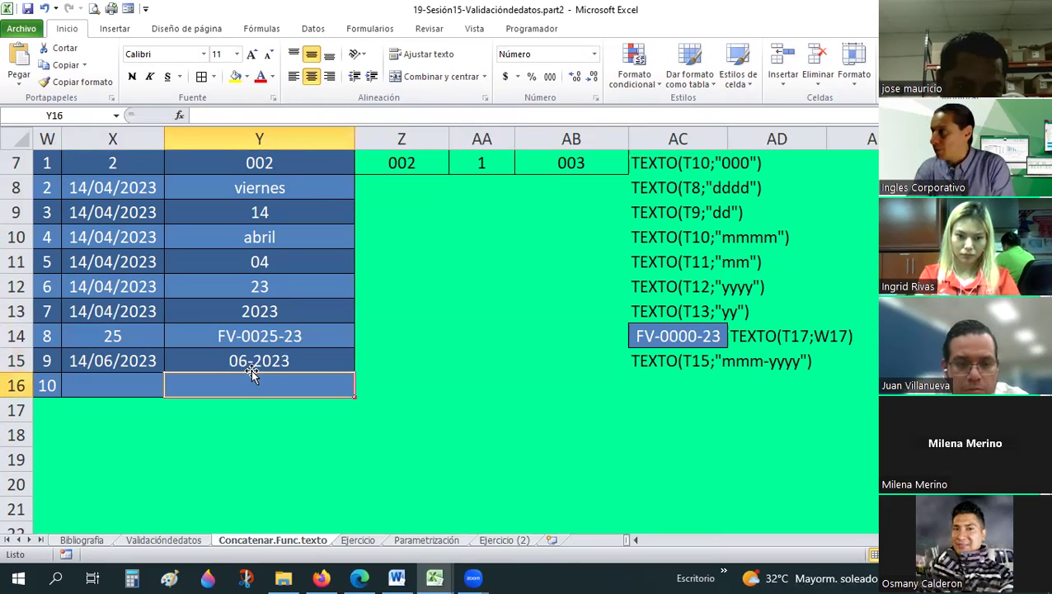
click(257, 360)
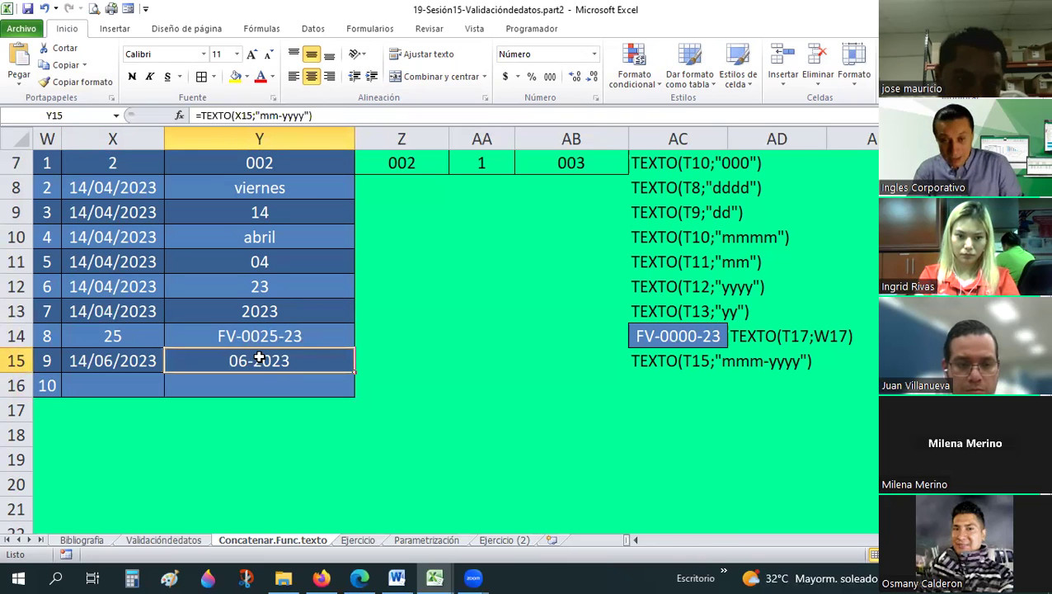
key(ctrl+z)
key(ctrl+z)
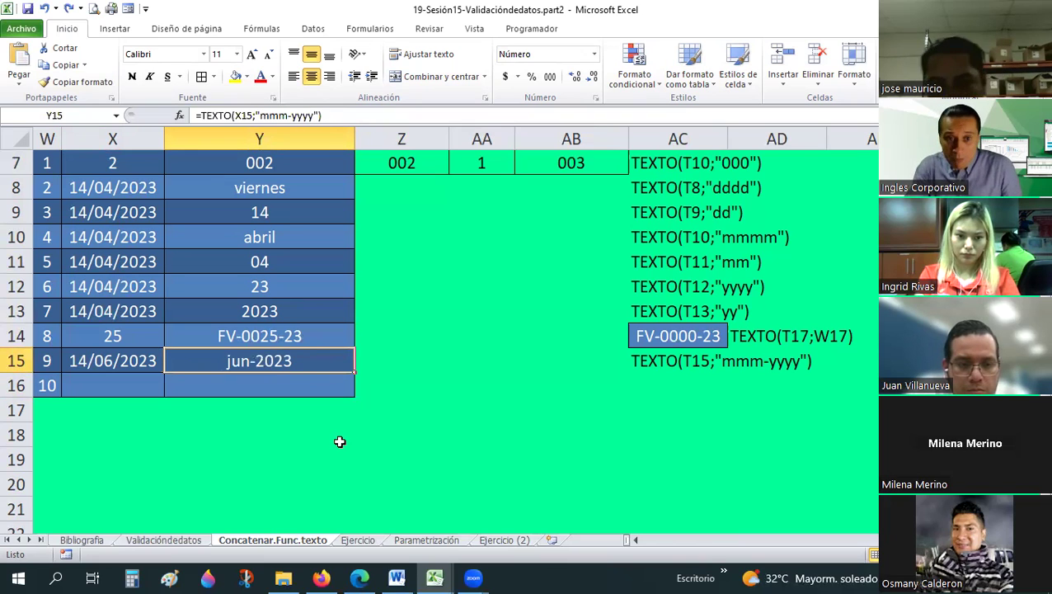
click(623, 404)
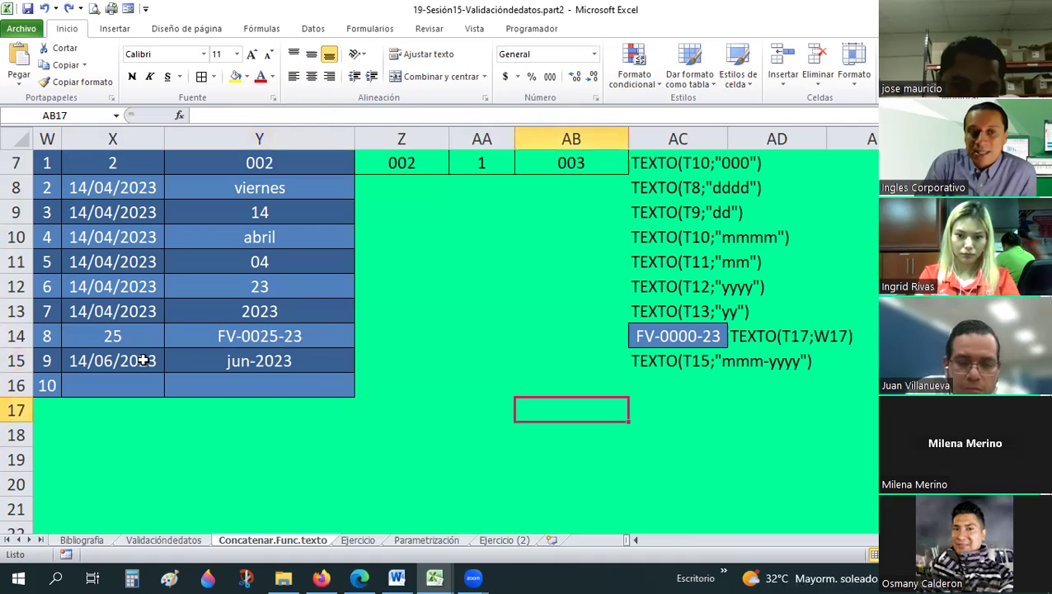
Step: Enter 14/4 in X15 so Y15 reads abr-2023 again
click(143, 361)
text(14/4)
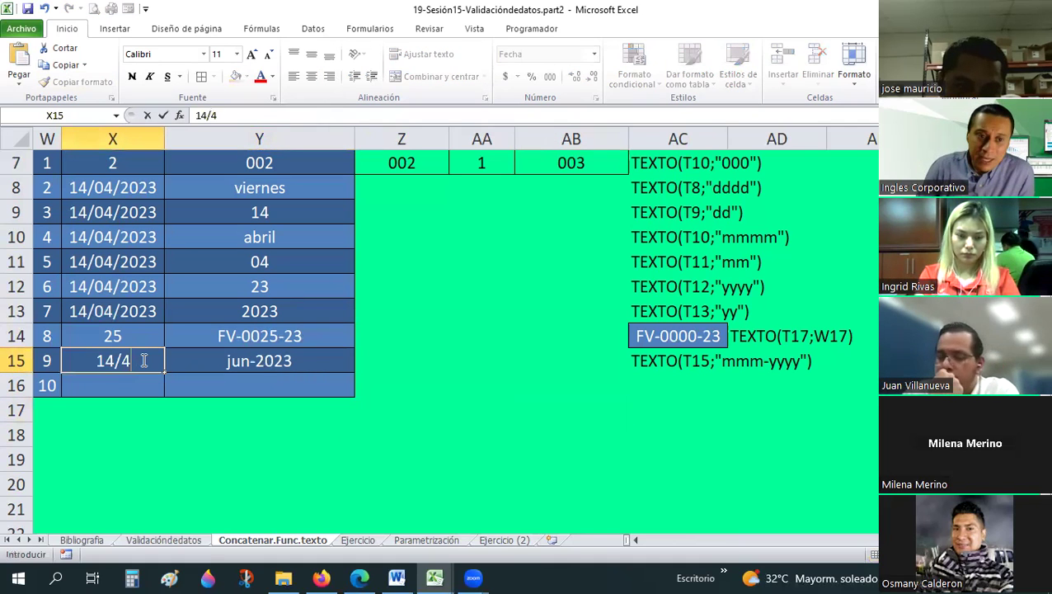
key(Return)
Step: Review the earlier name-table formulas in J8 and U8–U10, then return to the TEXTO table
key(Up)
key(Left)
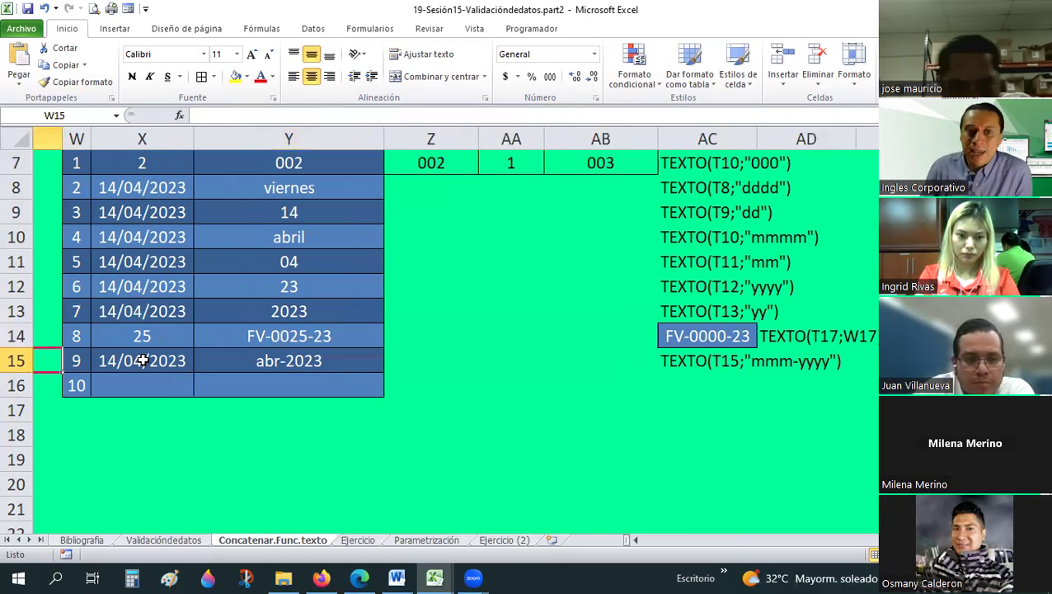
key(Up)
key(Left)
key(Left)
key(Left)
key(Up)
key(Up)
key(Up)
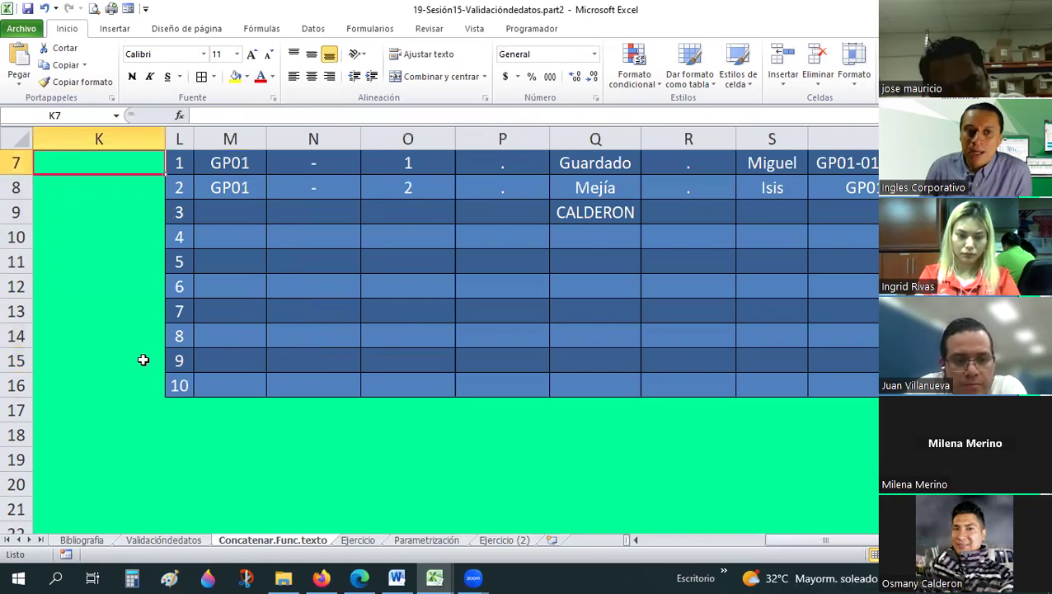
key(Up)
key(Up)
key(Left)
key(Left)
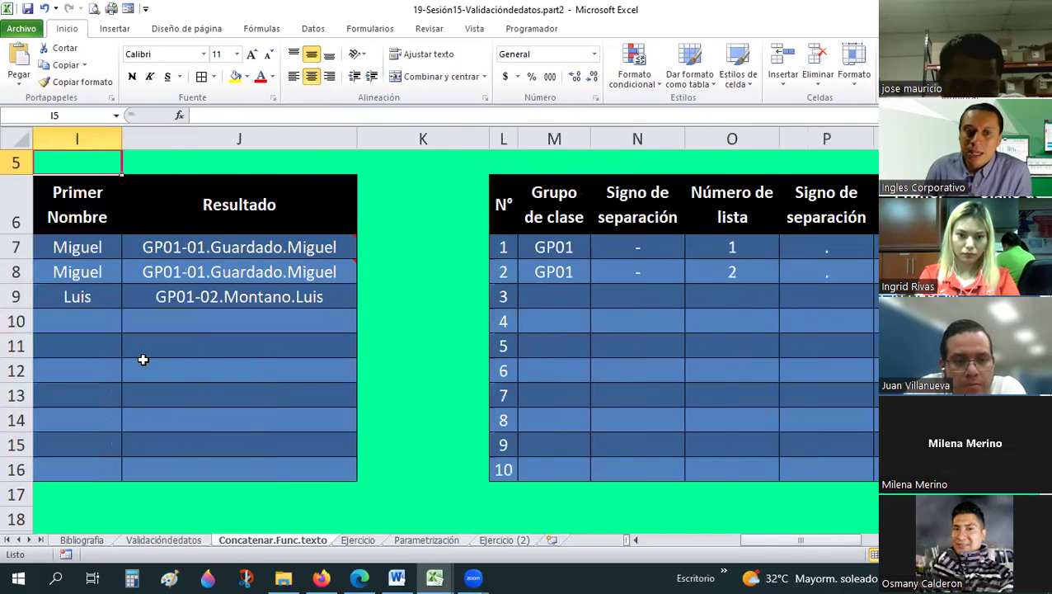
key(Left)
key(Left)
key(Right)
key(Right)
key(Right)
key(Down)
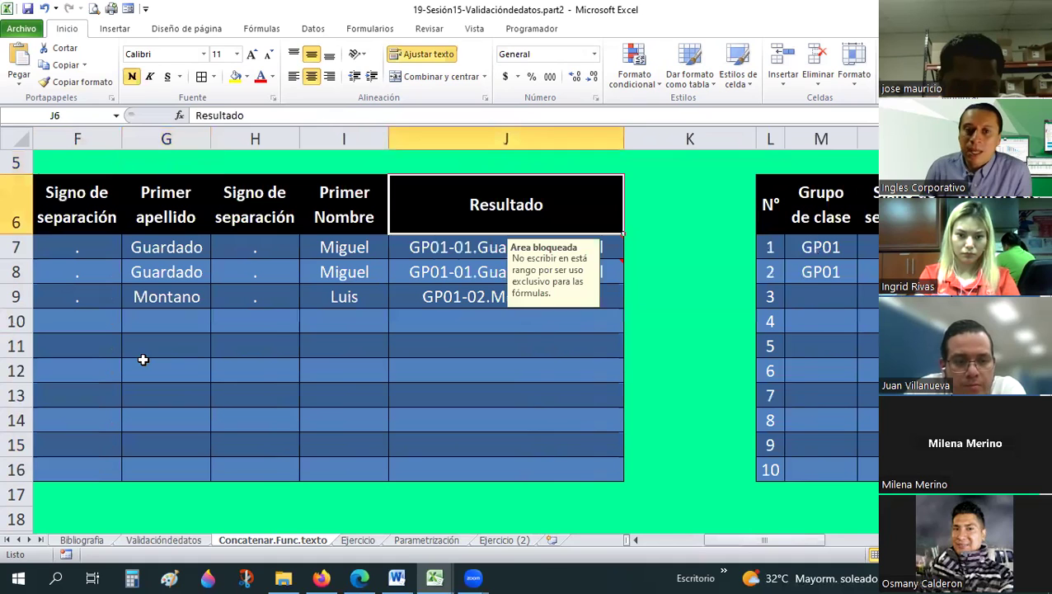
key(Down)
key(Down)
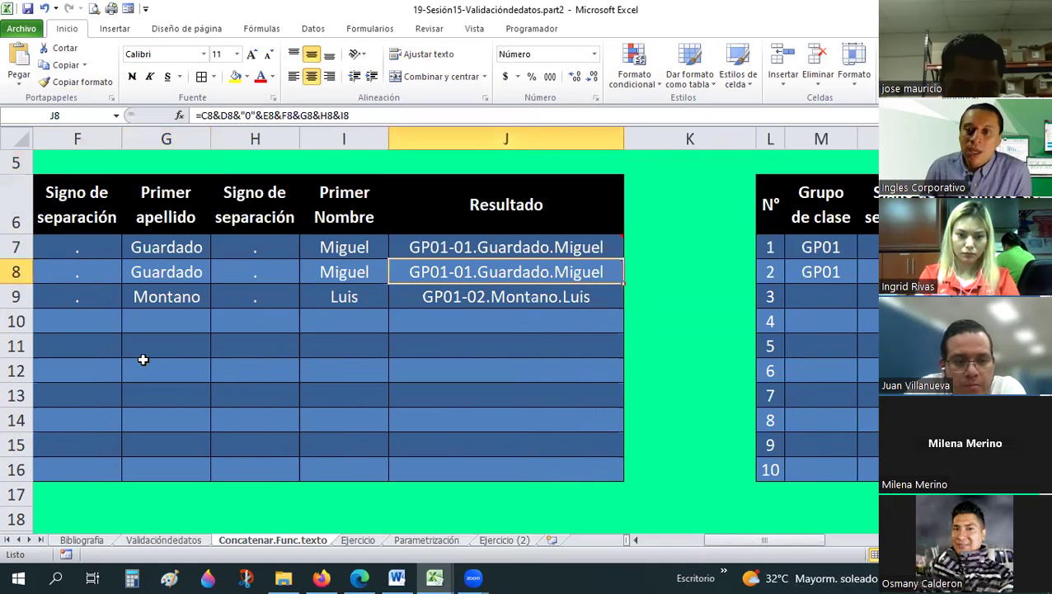
key(Right)
key(Right)
key(Right)
key(Right)
key(Right)
key(Right)
key(Left)
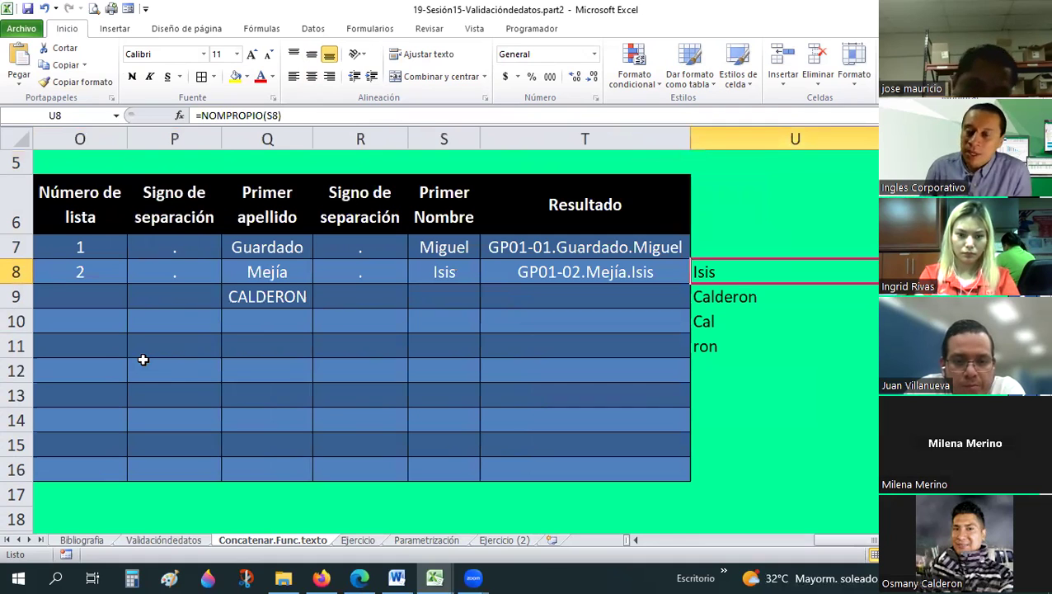
key(Down)
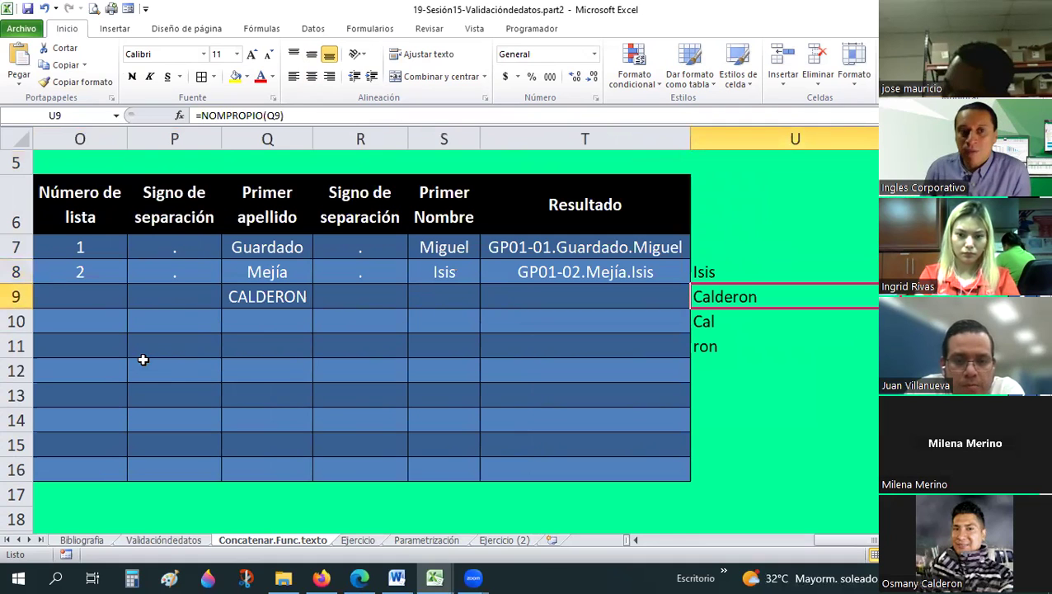
key(Down)
key(Down)
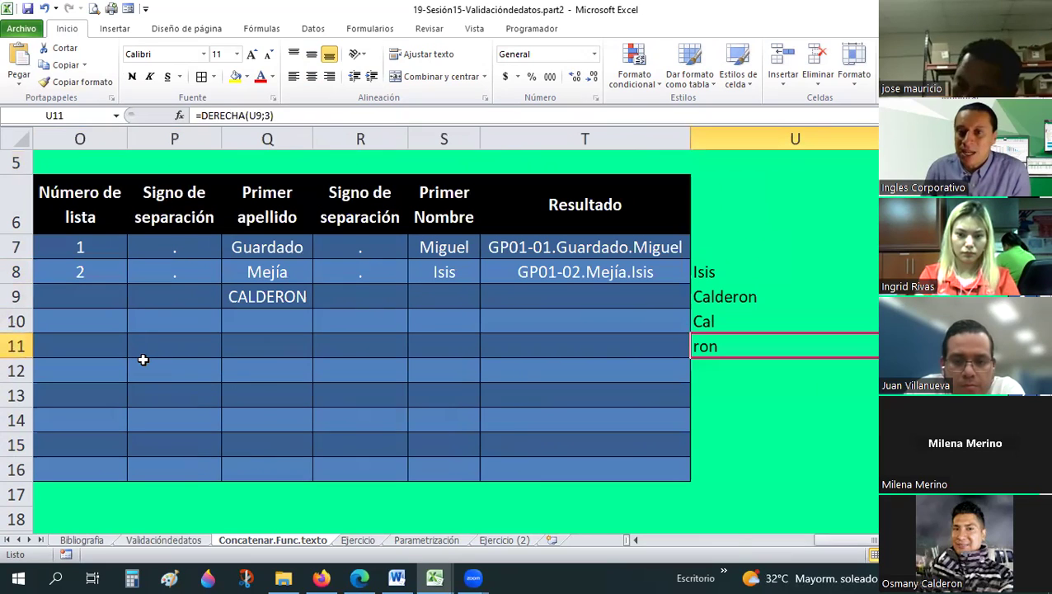
key(Right)
key(Right)
Step: Check the TEXTO formulas in Y15 and Y7–Y9, then launch Recorte y anotación from the taskbar
key(Right)
key(Right)
key(Right)
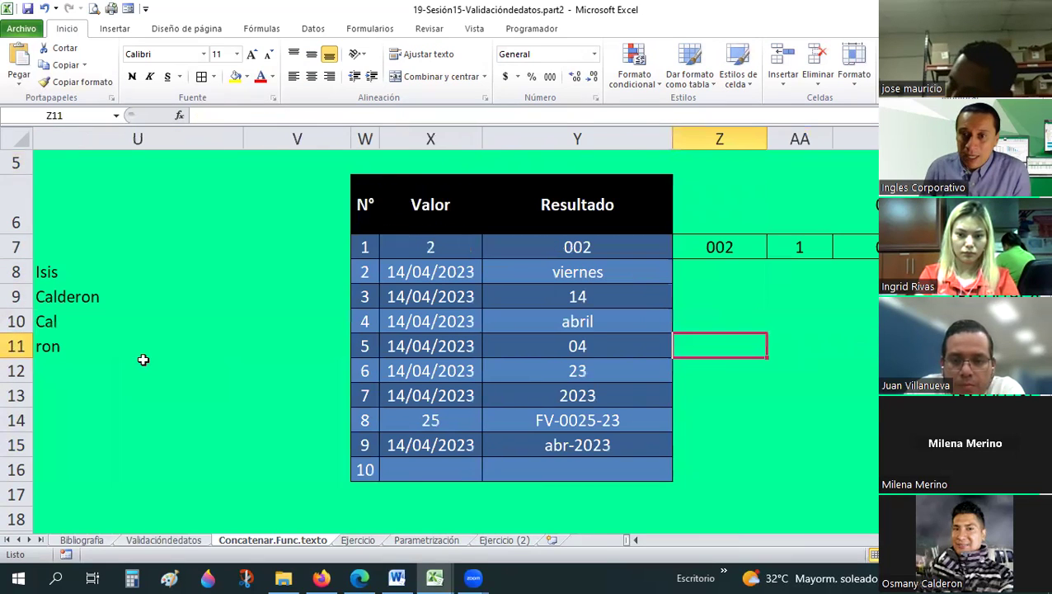
key(Right)
key(Right)
key(Right)
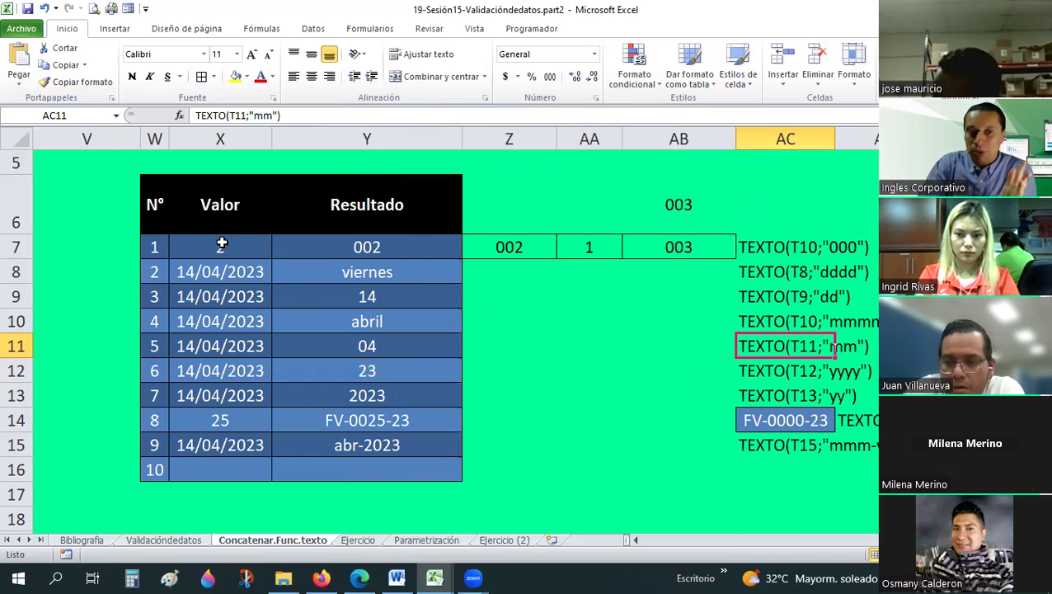
drag(154, 203, 363, 463)
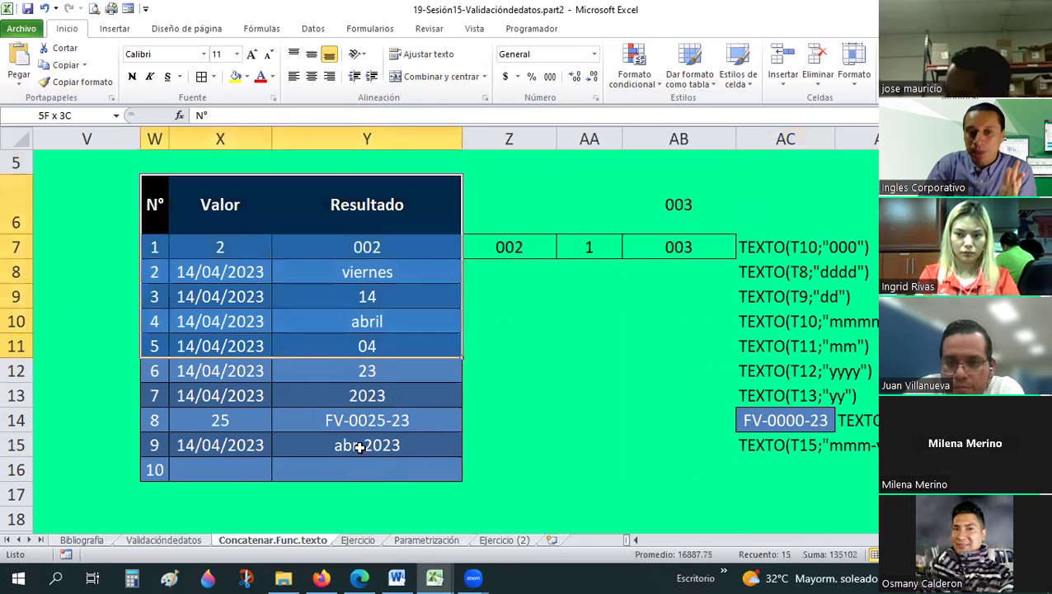
click(361, 441)
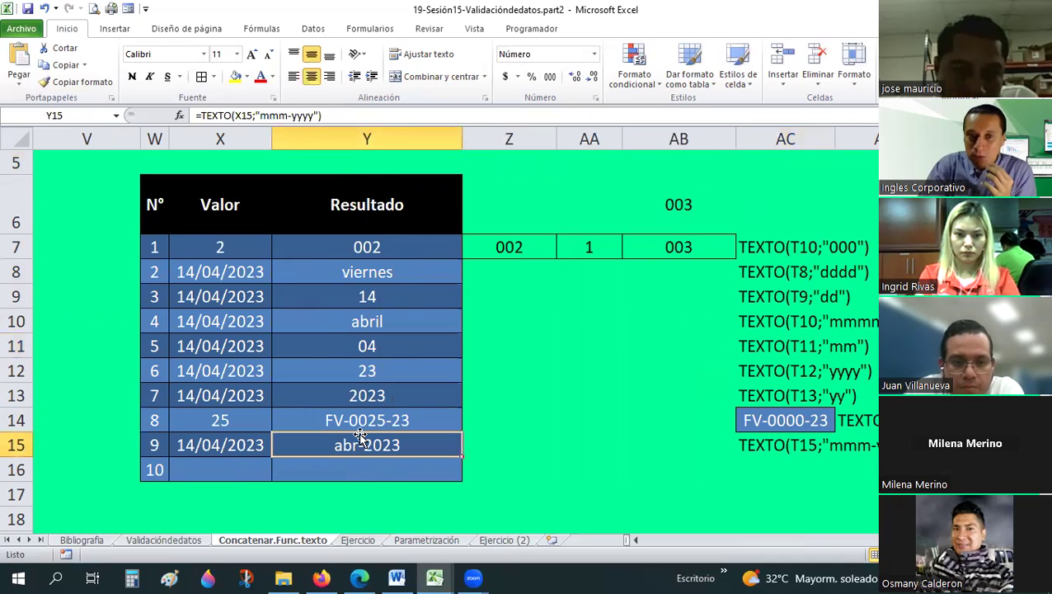
click(331, 247)
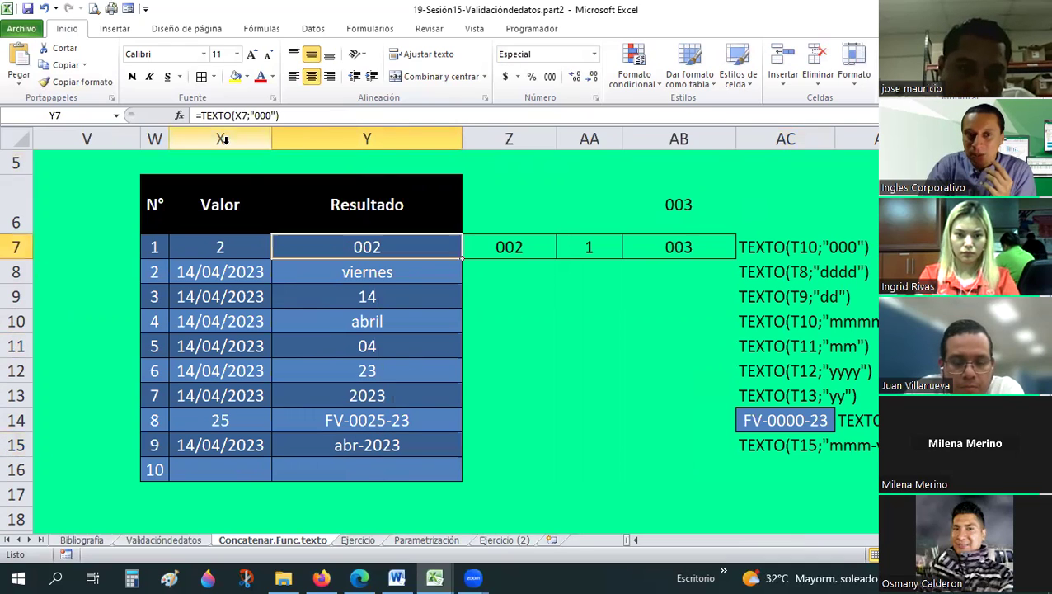
click(321, 279)
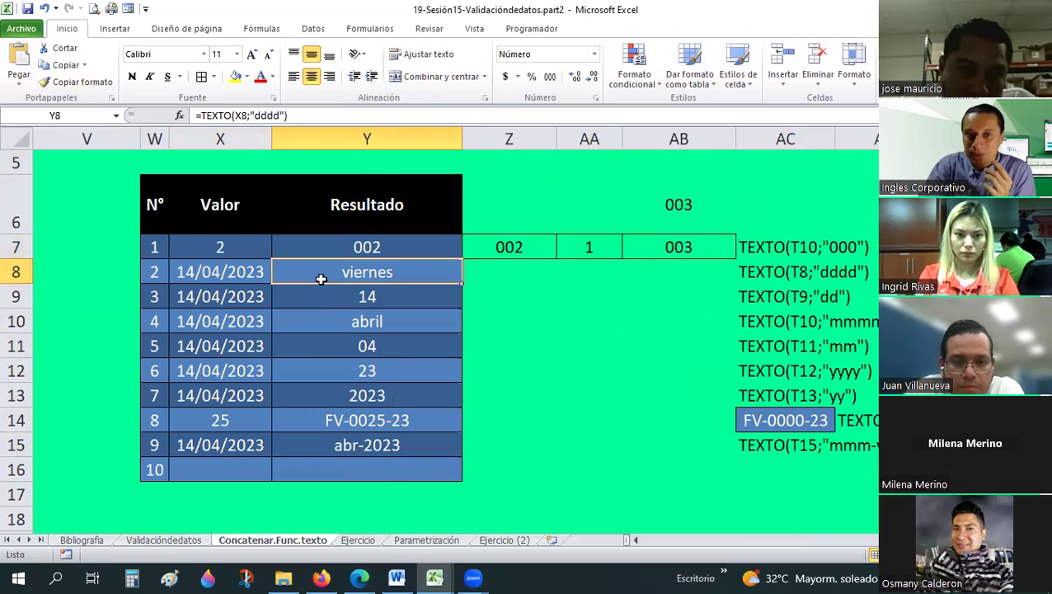
click(329, 295)
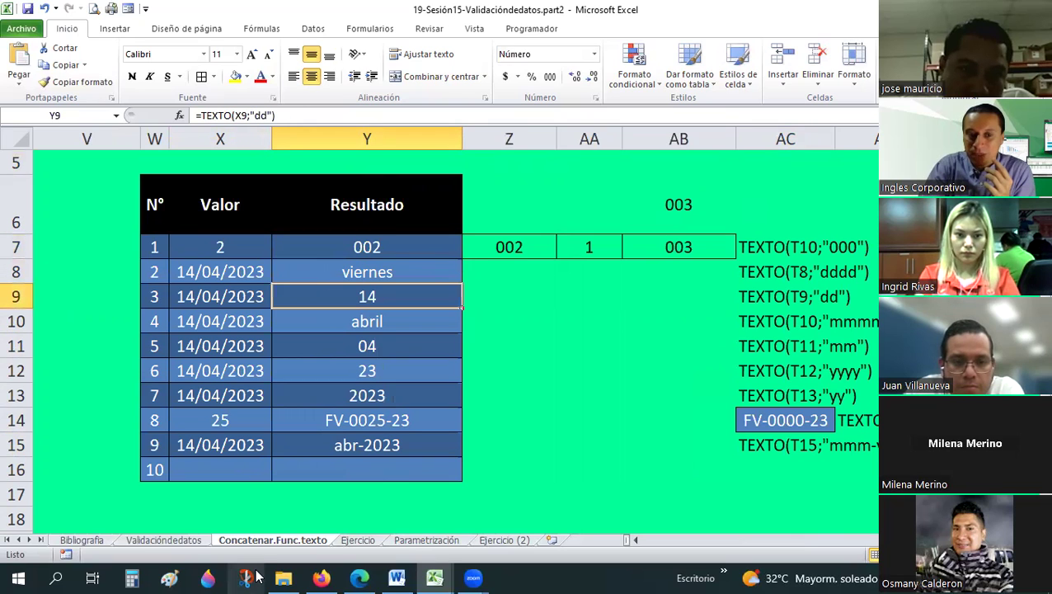
click(280, 577)
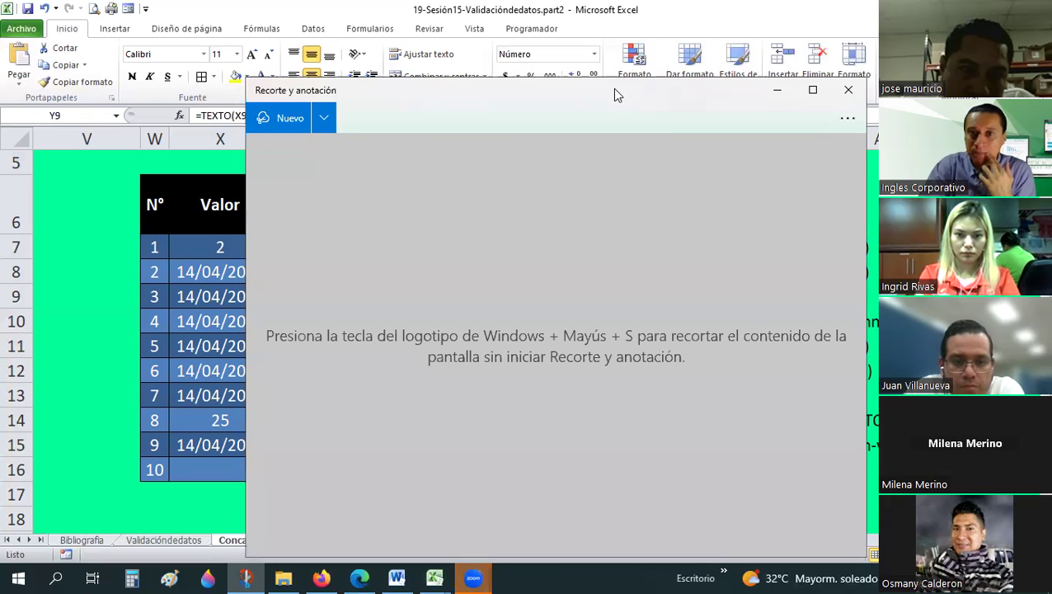
Step: Take a 3-second delayed snip of the Valor and Resultado TEXTO table
double_click(615, 95)
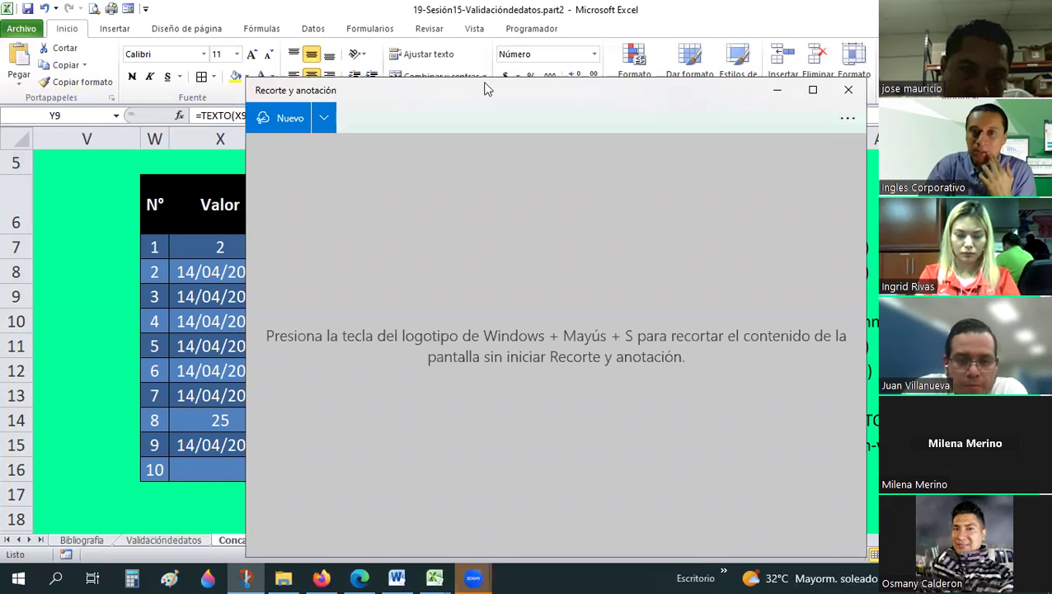
click(624, 105)
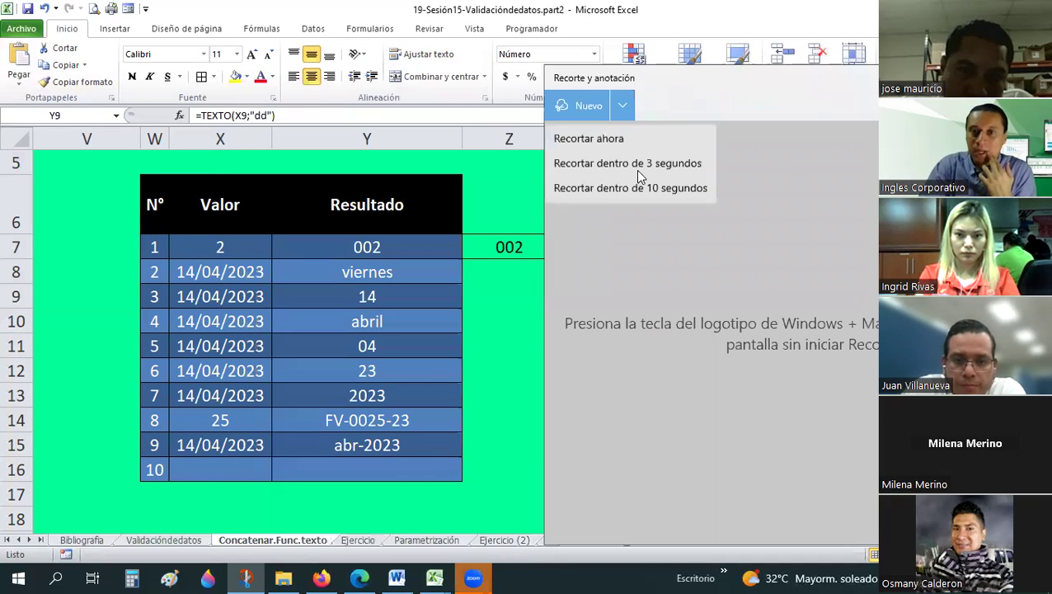
click(420, 275)
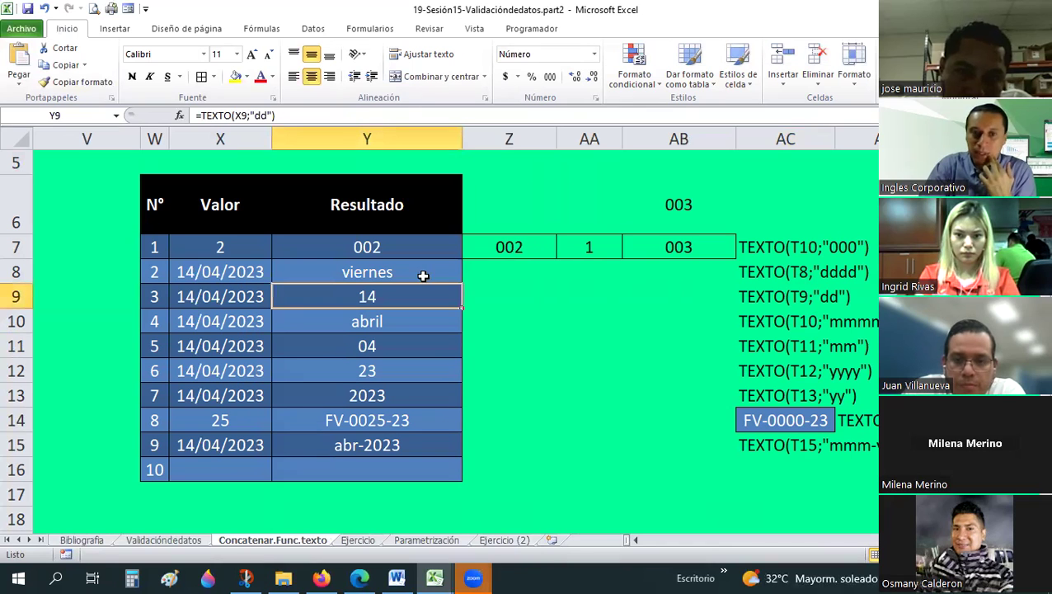
click(355, 270)
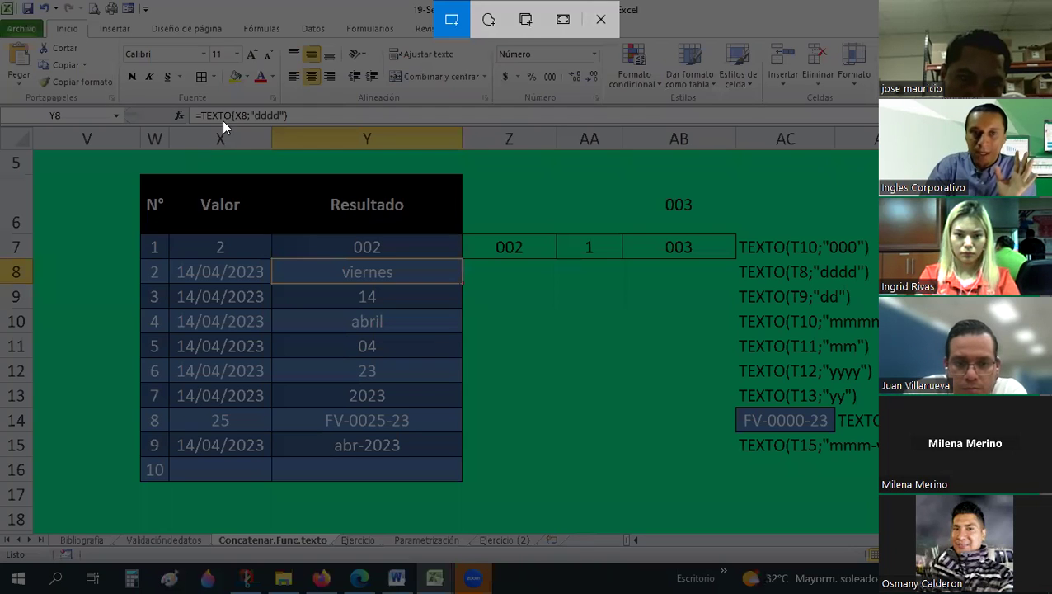
drag(92, 89, 526, 501)
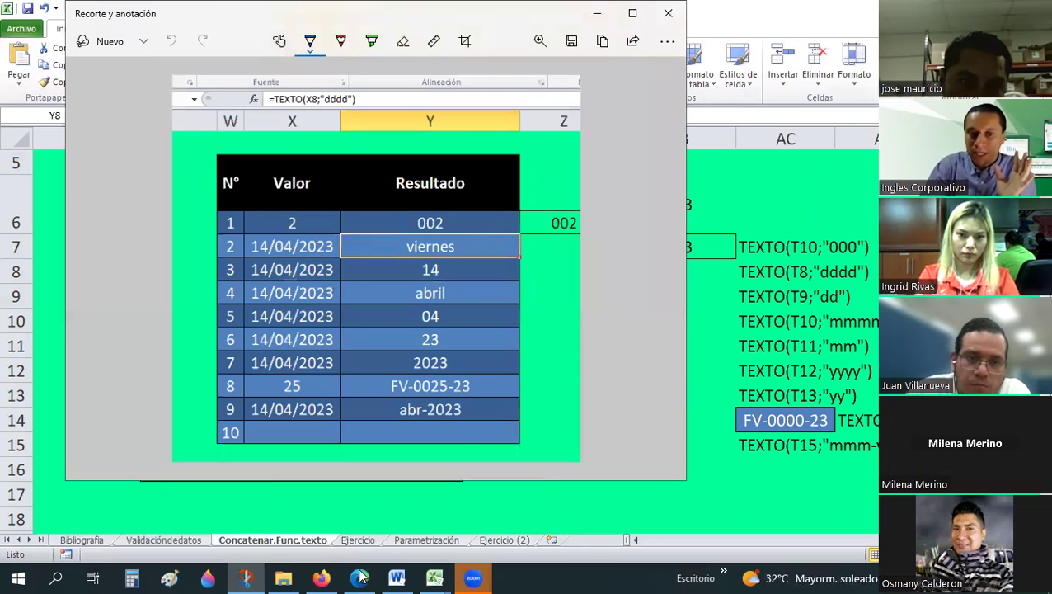
click(473, 577)
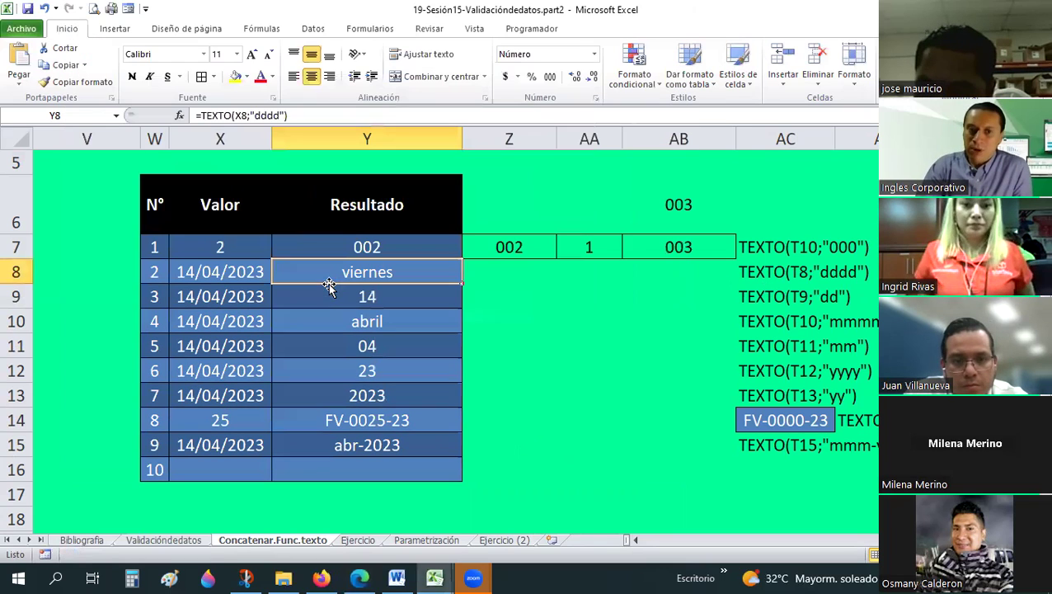
click(342, 299)
click(352, 346)
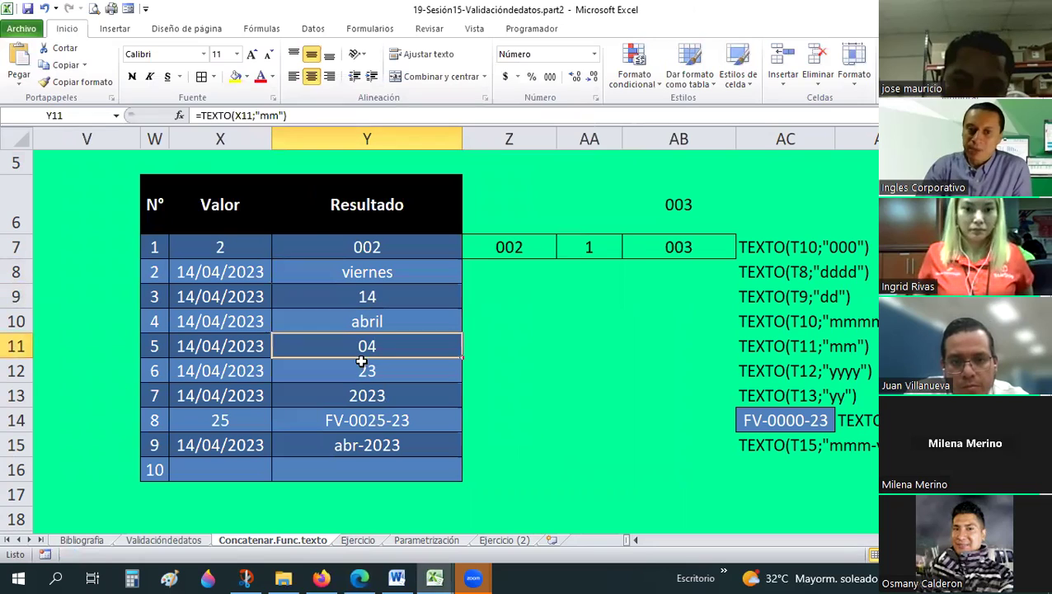
key(Down)
key(Down)
key(Down)
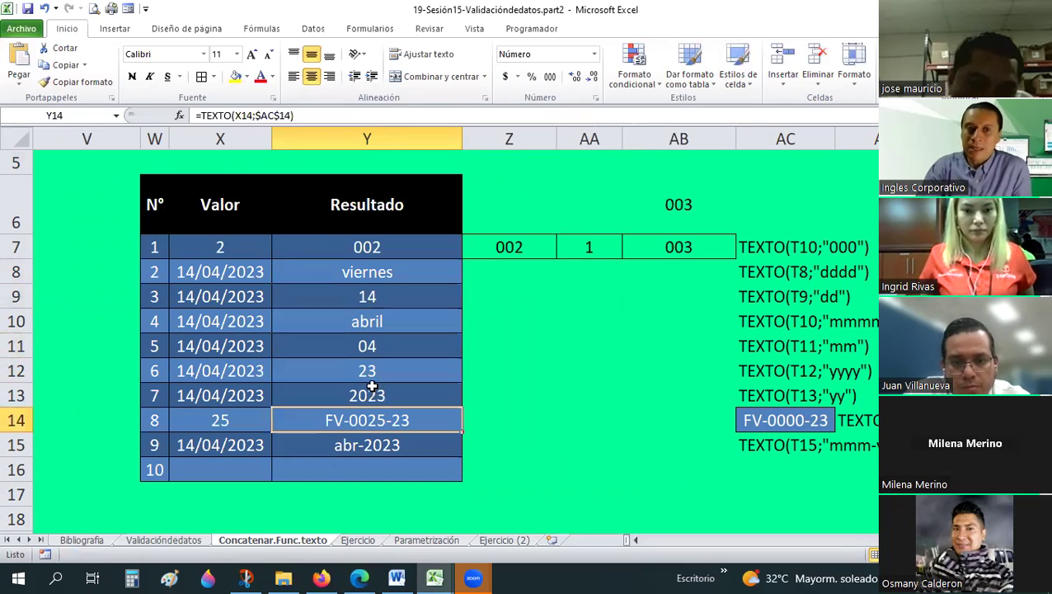
key(Up)
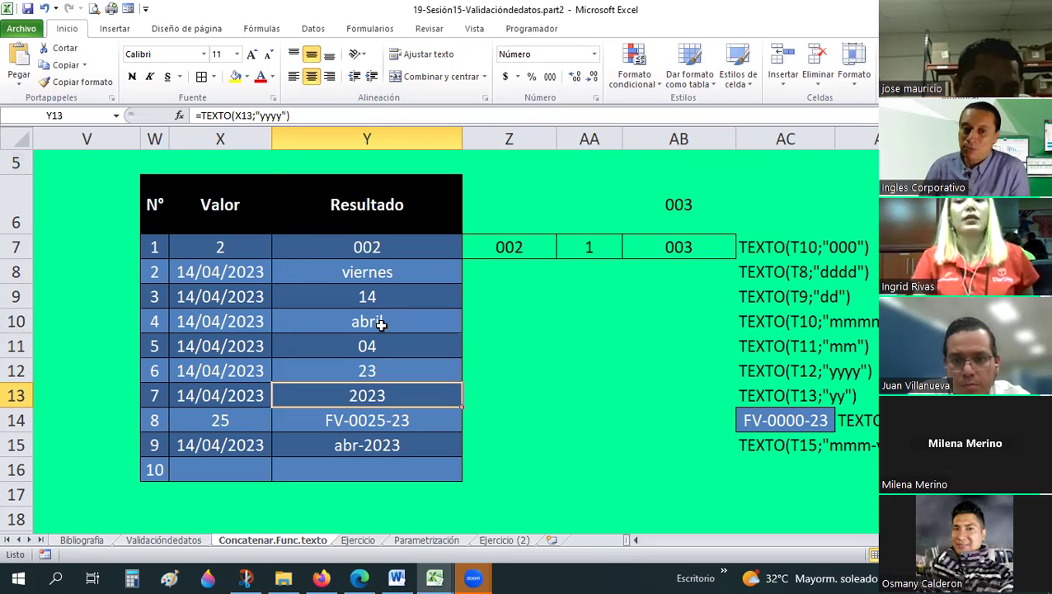
key(Left)
key(Right)
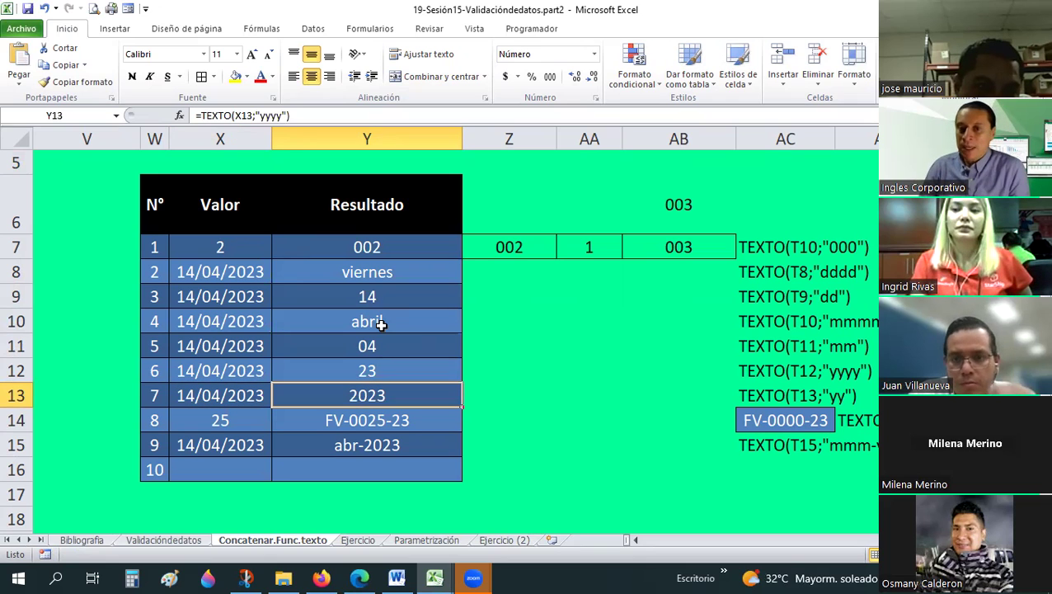
key(Right)
key(Right)
key(Right)
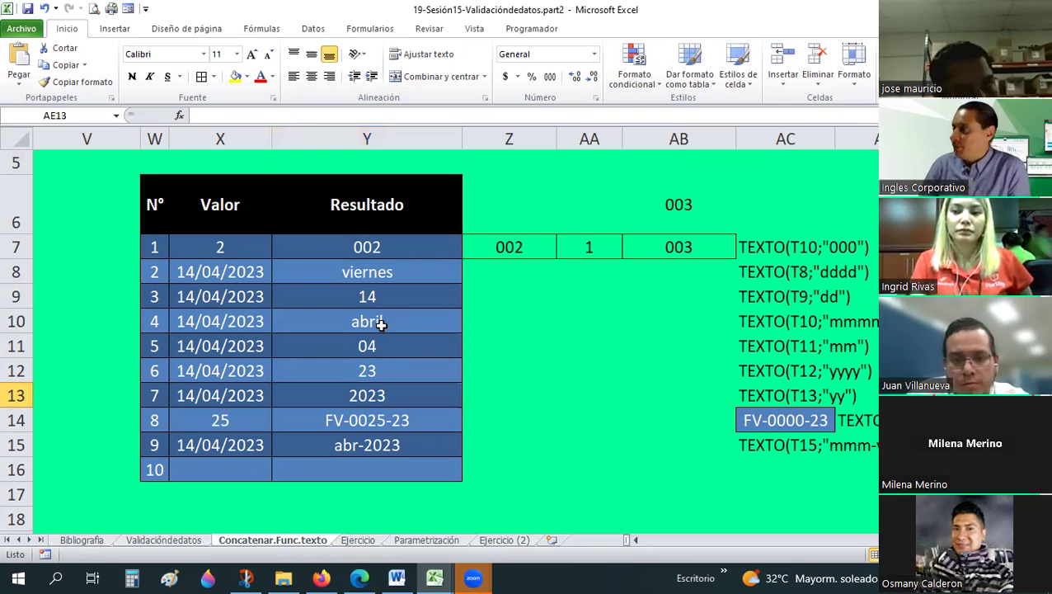